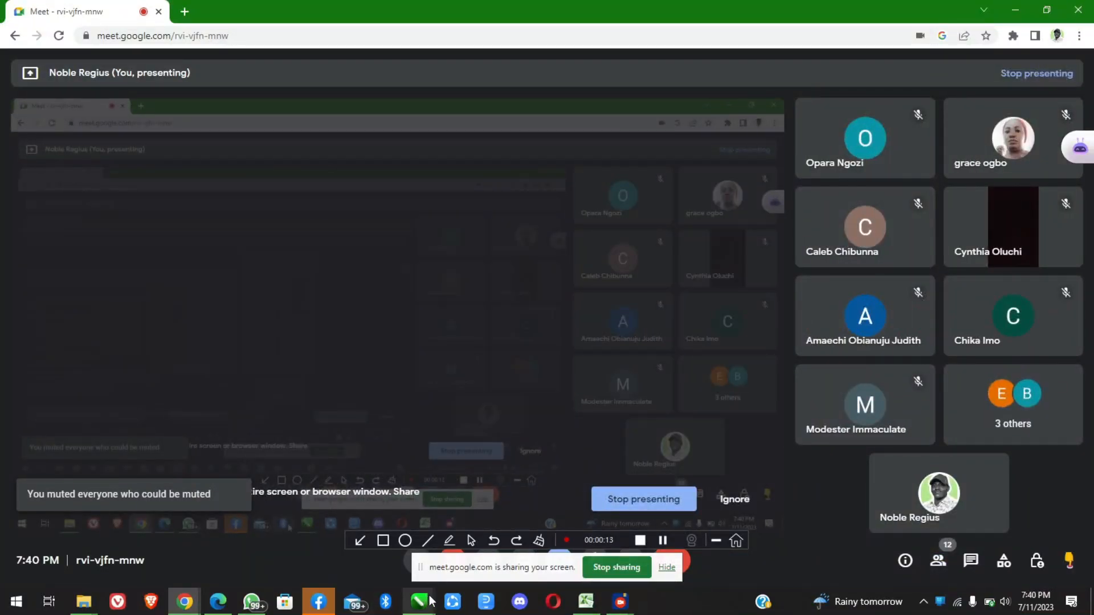
Switch to CorelDRAW and look at the blank A3 page of the Untitled-1 drawing
{"action": "mouse_move", "coordinate": [429, 603]}
{"action": "left_click", "coordinate": [449, 546]}
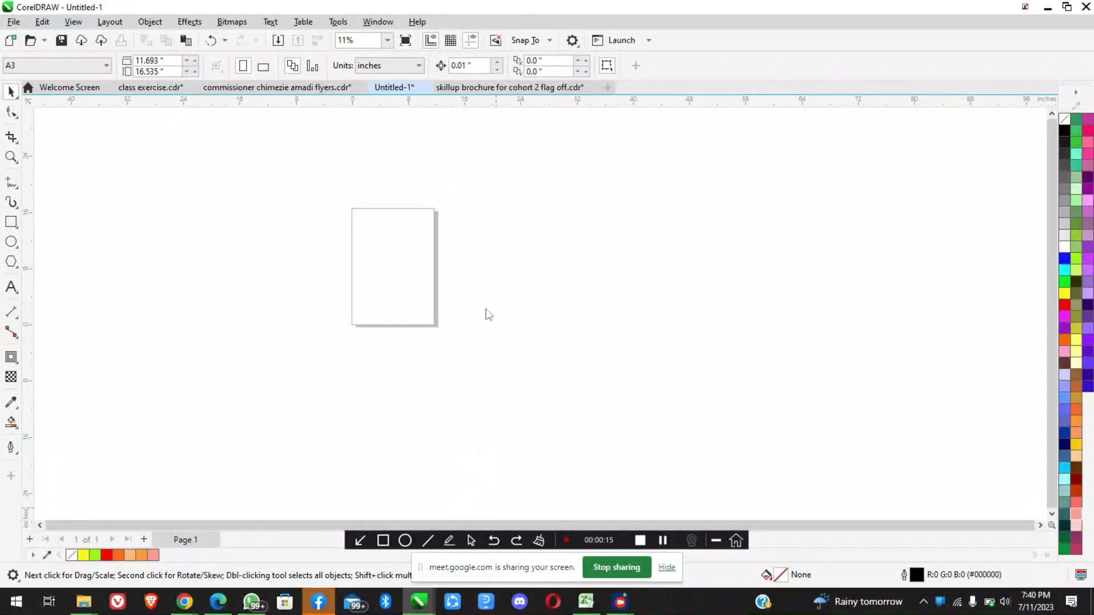
{"action": "scroll", "coordinate": [373, 269], "scroll_direction": "up", "scroll_amount": 1}
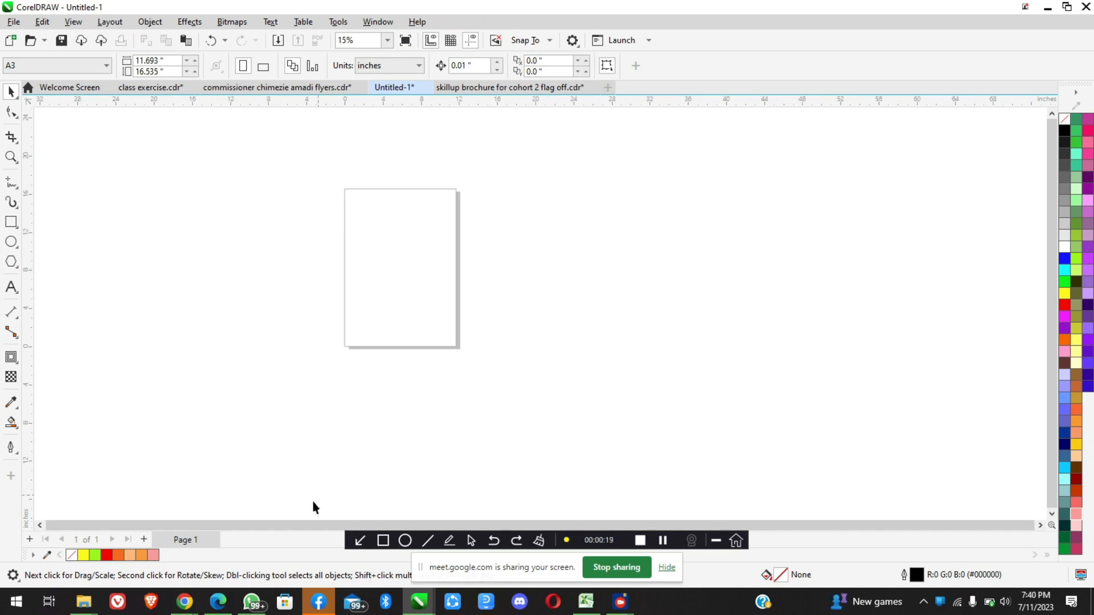
Return to the Google Meet call, admit the waiting participant and check the list of people in the meeting
{"action": "mouse_move", "coordinate": [184, 608]}
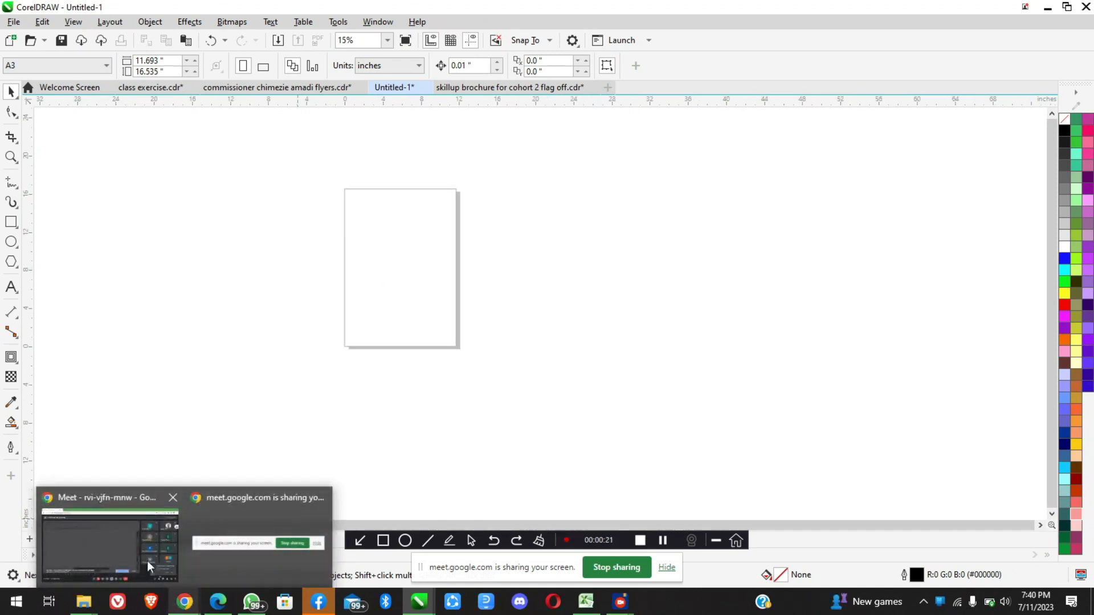
{"action": "left_click", "coordinate": [136, 538]}
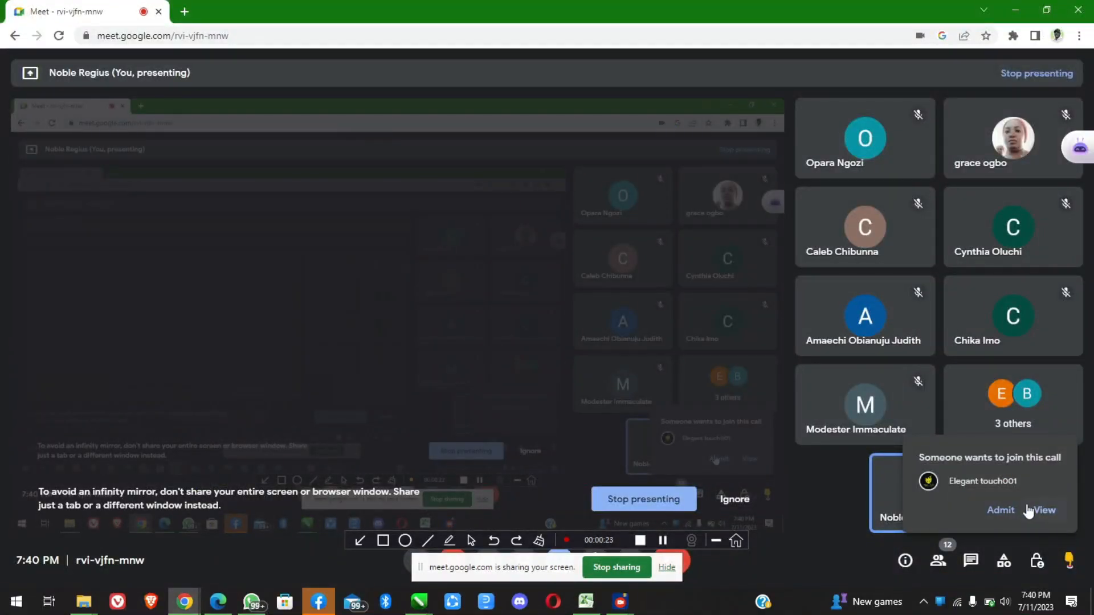
{"action": "left_click", "coordinate": [1003, 510]}
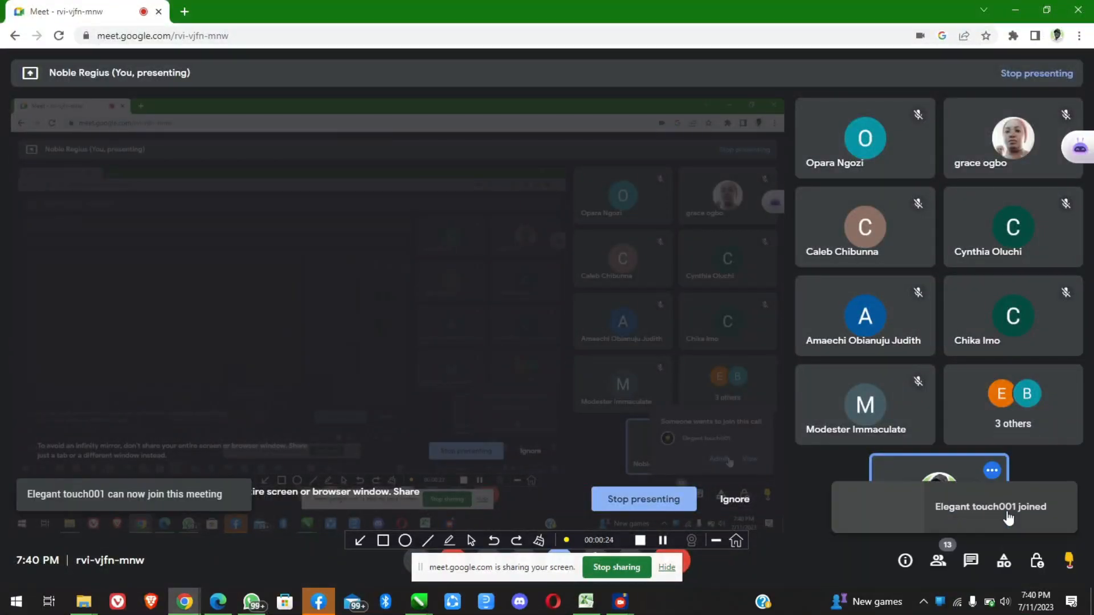
{"action": "left_click", "coordinate": [938, 560]}
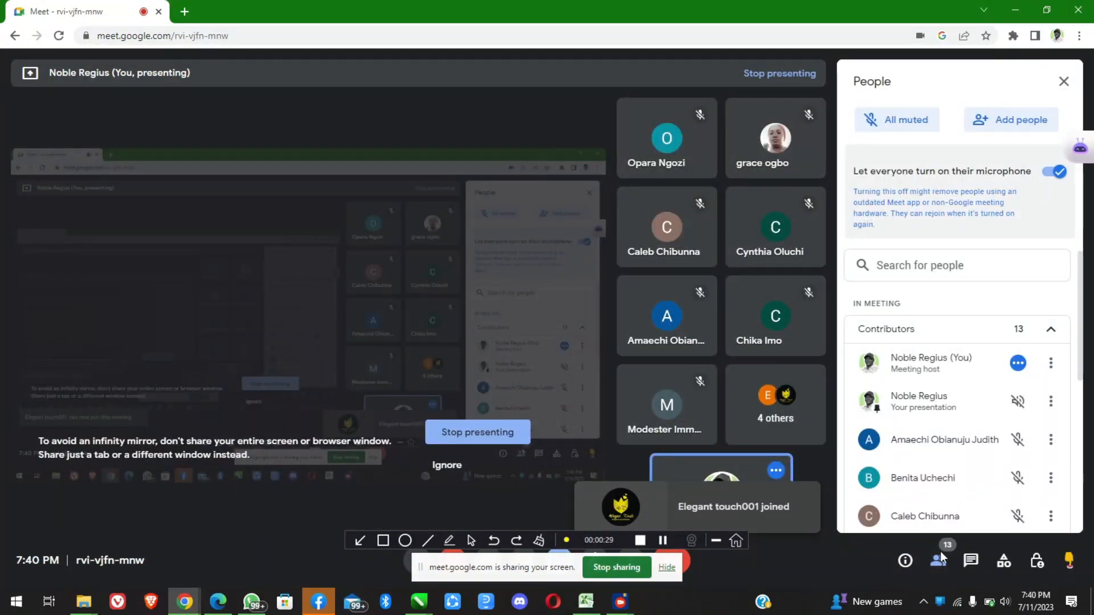
{"action": "left_click", "coordinate": [938, 561]}
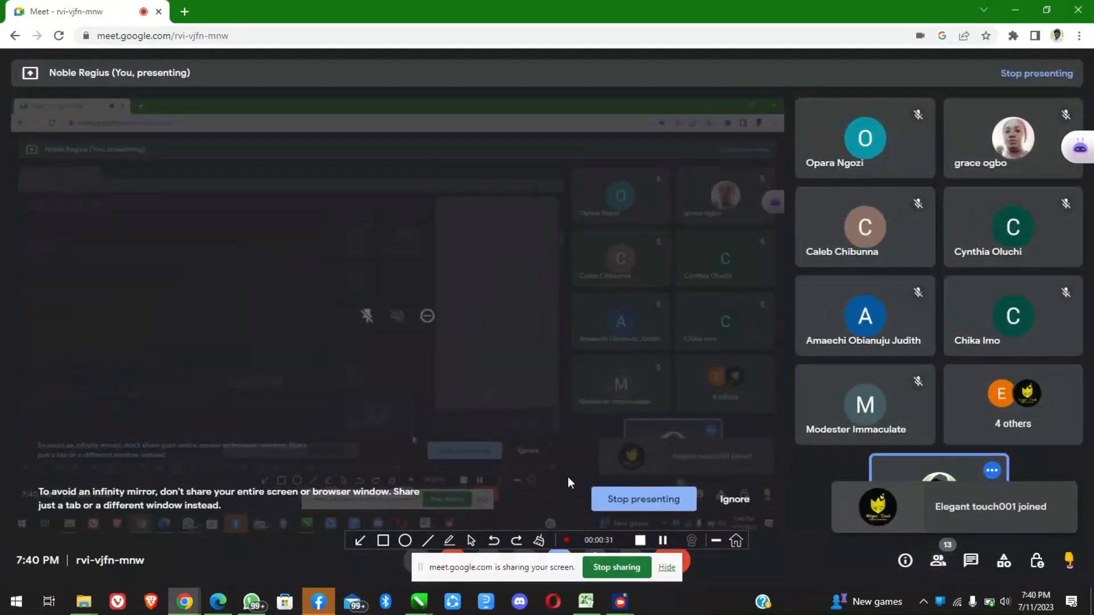
Open google.com in a new browser tab and search for "beat by dre"
{"action": "left_click", "coordinate": [184, 12]}
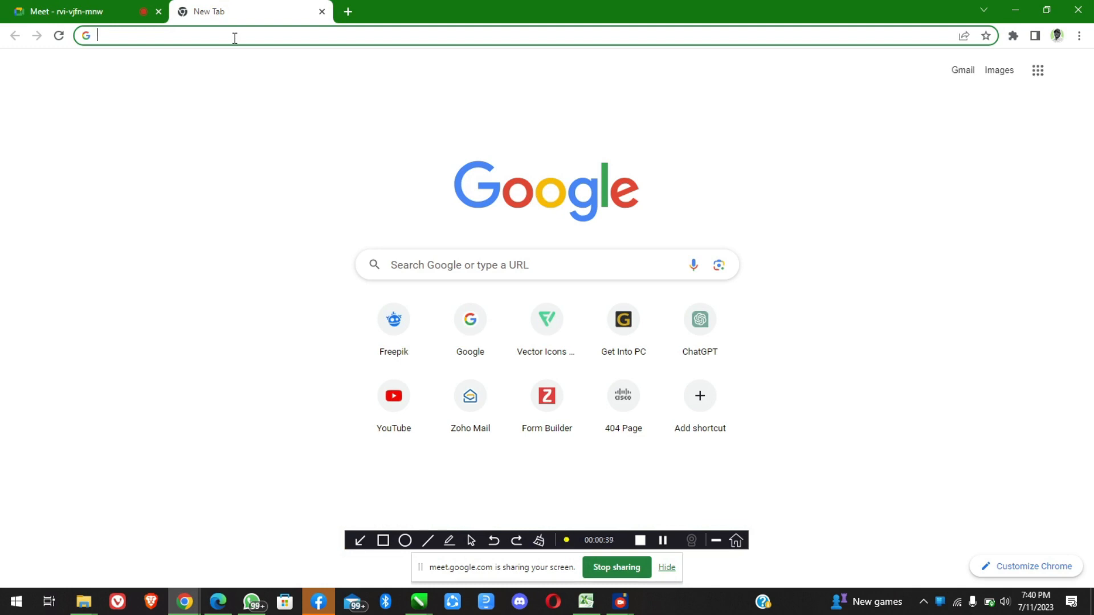
{"action": "type", "text": "google.com"}
{"action": "key", "text": "Return"}
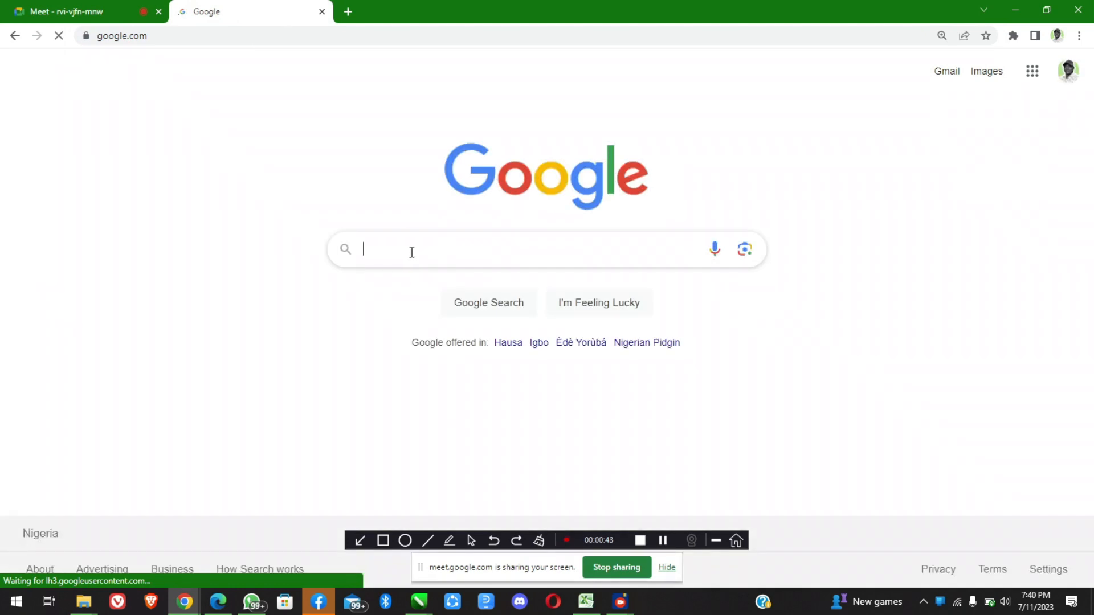
{"action": "type", "text": "beat by dre"}
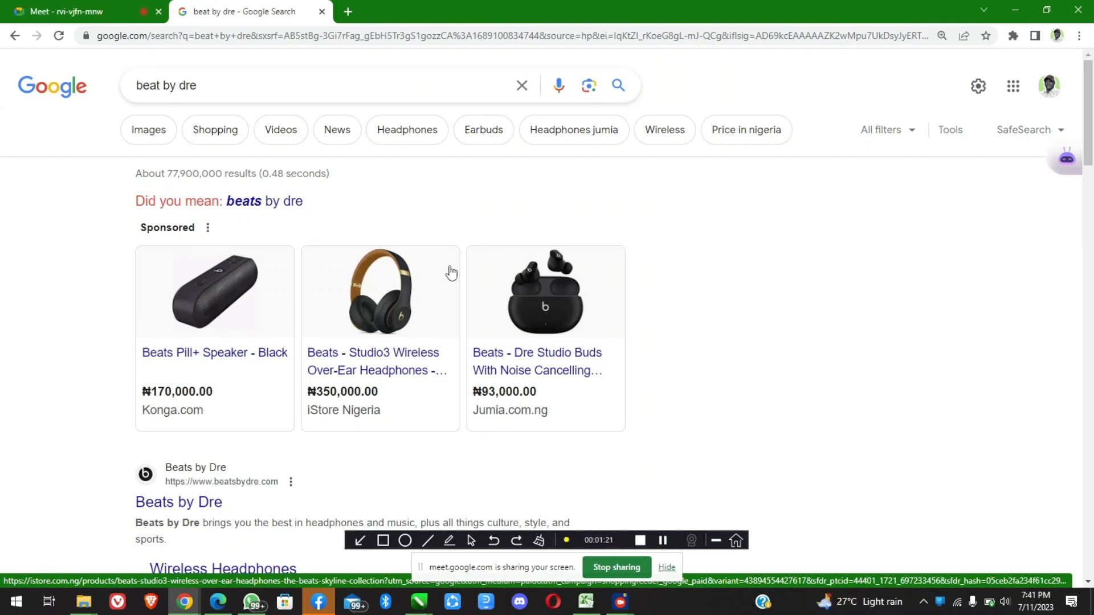
Refine the search to "beat by dre logo" and show the image results
{"action": "left_click", "coordinate": [273, 85]}
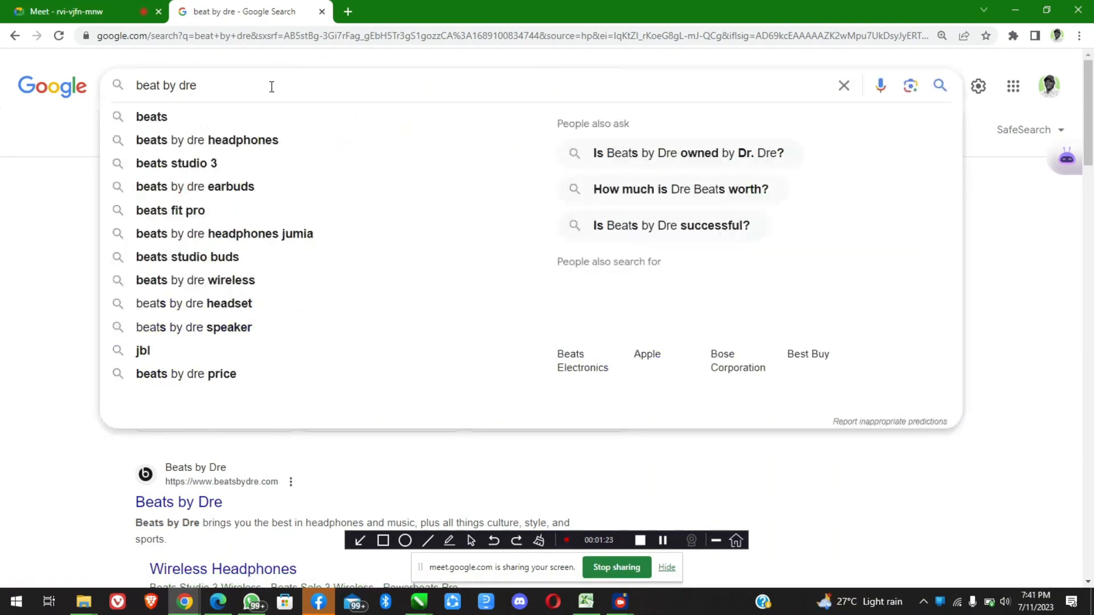
{"action": "type", "text": "logo"}
{"action": "key", "text": "Return"}
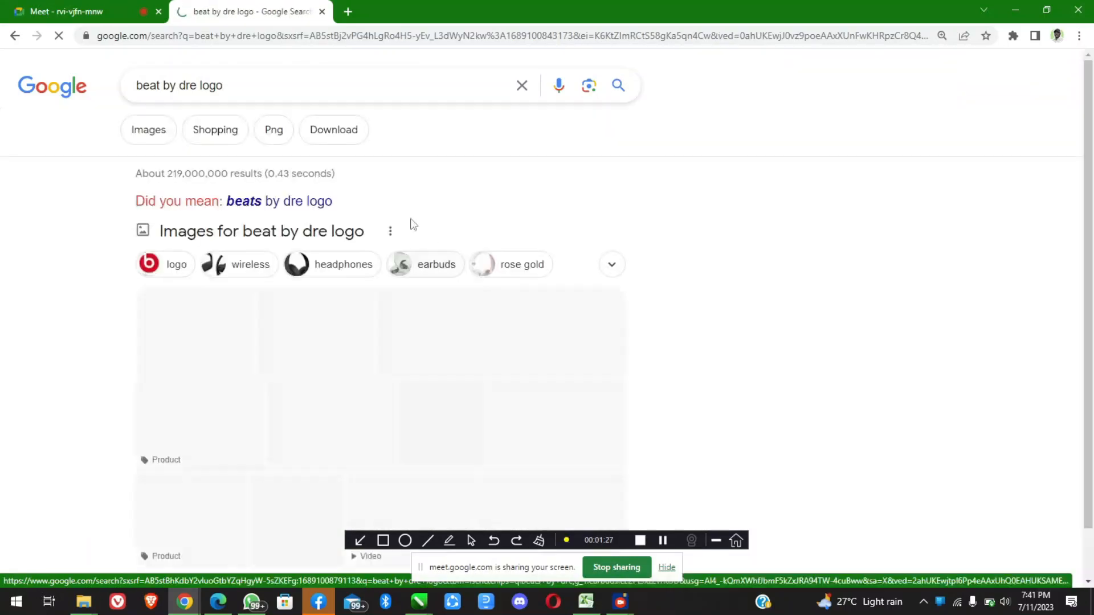
{"action": "left_click", "coordinate": [147, 136]}
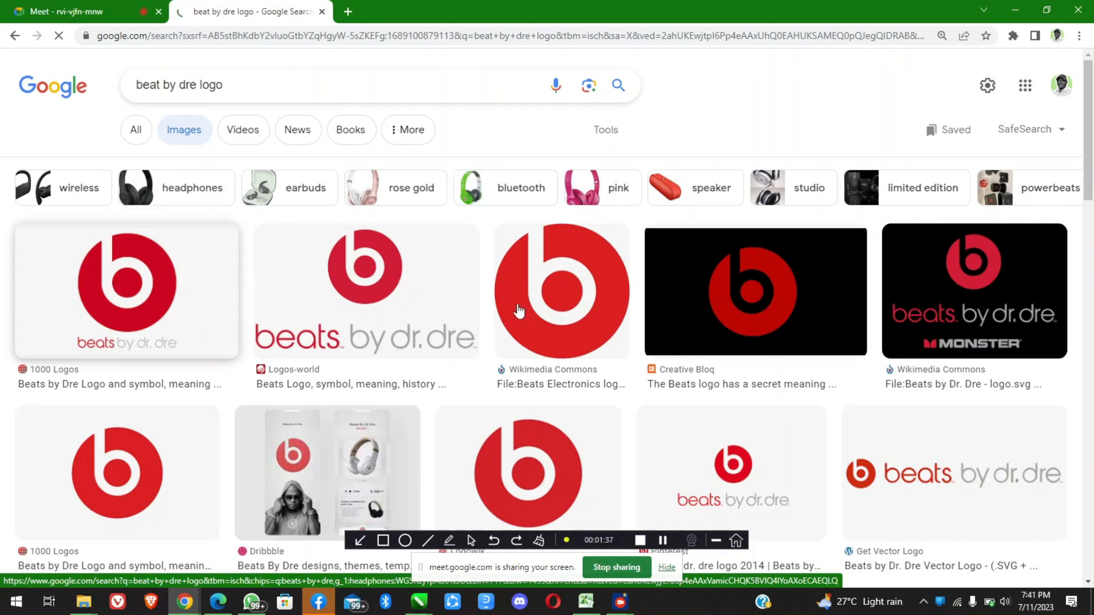
Open the Wikimedia Commons result for the round red Beats logo and copy its enlarged image
{"action": "scroll", "coordinate": [517, 310], "scroll_direction": "down", "scroll_amount": 5}
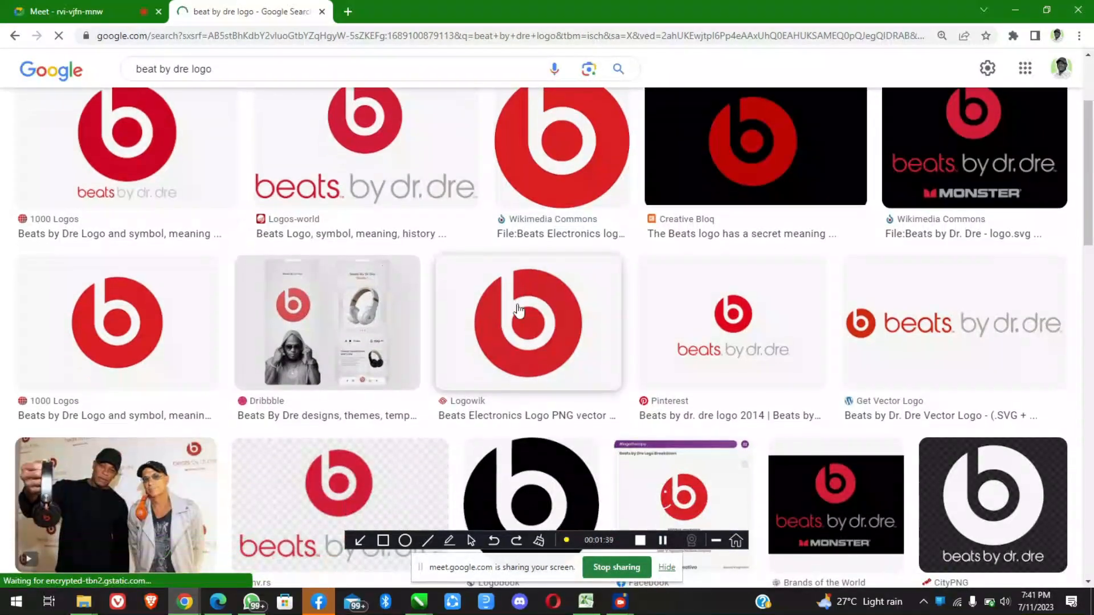
{"action": "scroll", "coordinate": [518, 311], "scroll_direction": "up", "scroll_amount": 5}
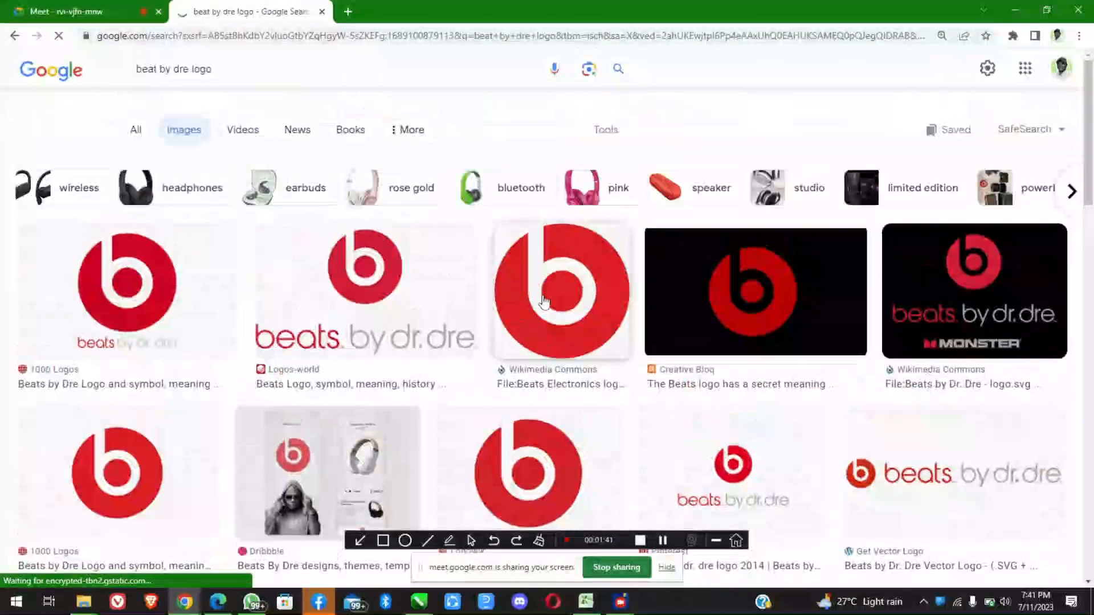
{"action": "left_click", "coordinate": [544, 300]}
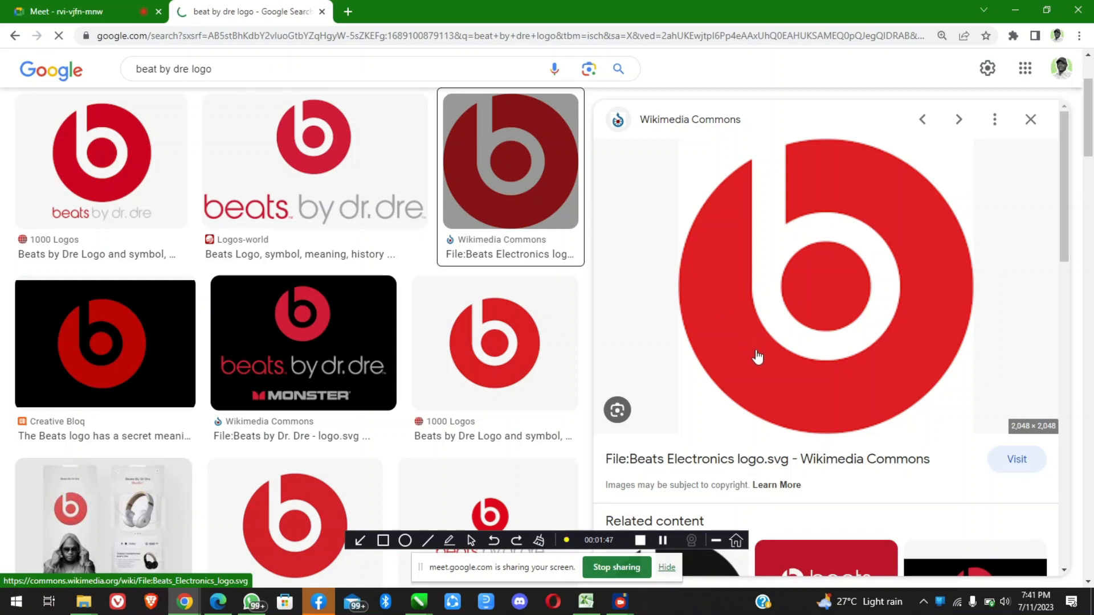
{"action": "right_click", "coordinate": [797, 286]}
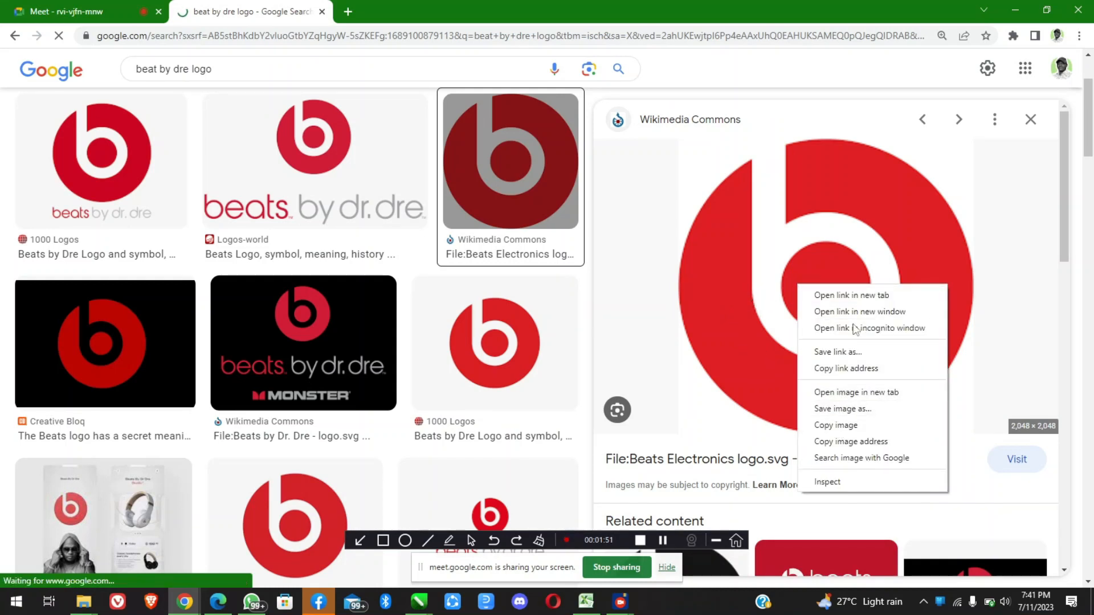
{"action": "left_click", "coordinate": [840, 431]}
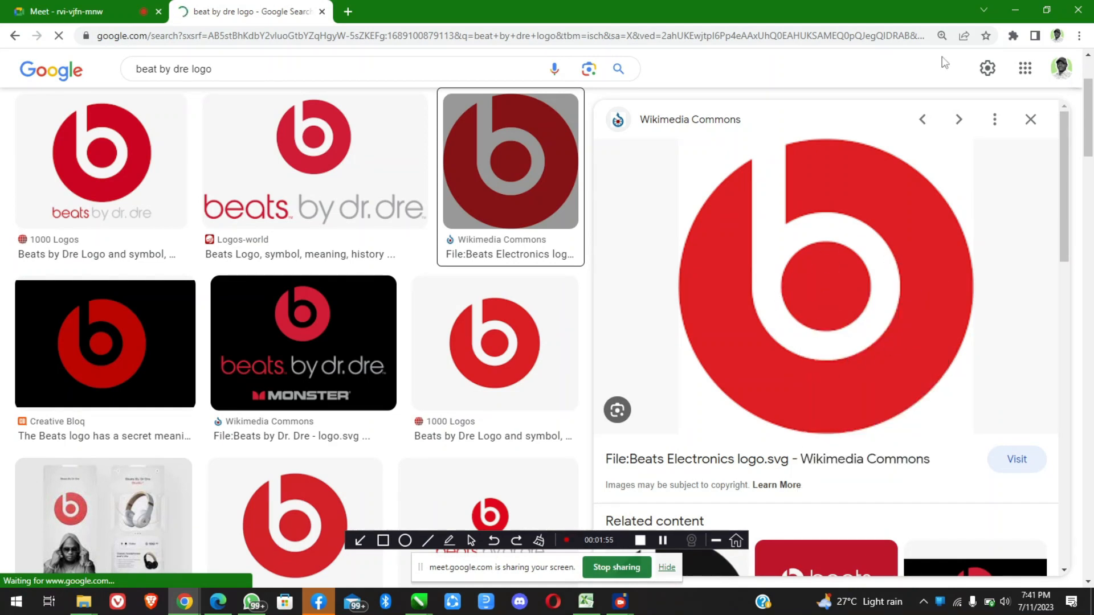
Switch to CorelDRAW and paste the copied Beats logo into the Untitled-1 drawing
{"action": "left_click", "coordinate": [1015, 12]}
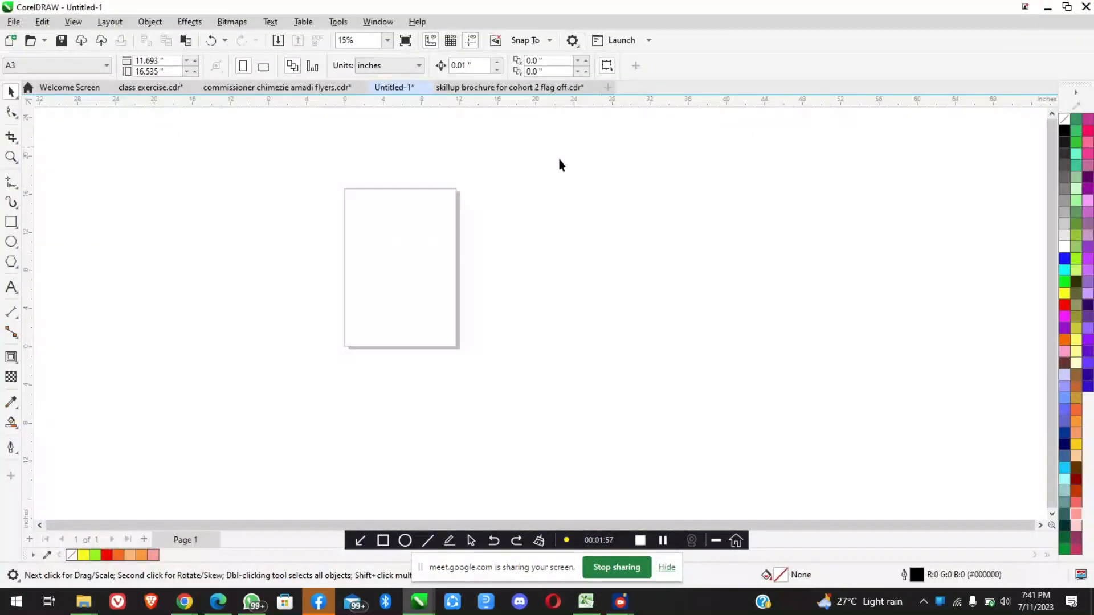
{"action": "right_click", "coordinate": [263, 252]}
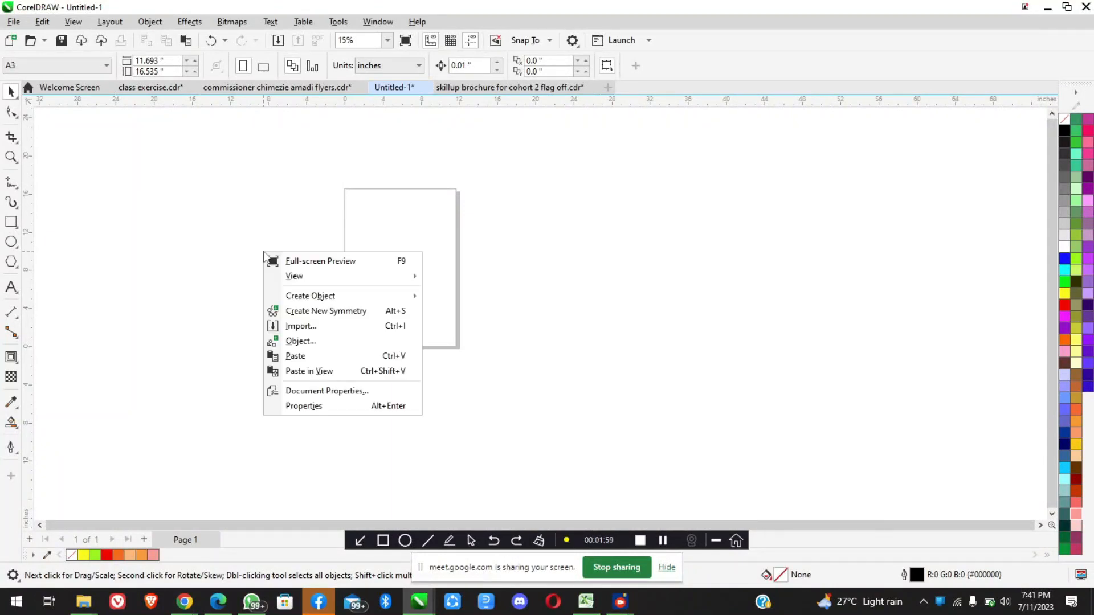
{"action": "left_click", "coordinate": [309, 358]}
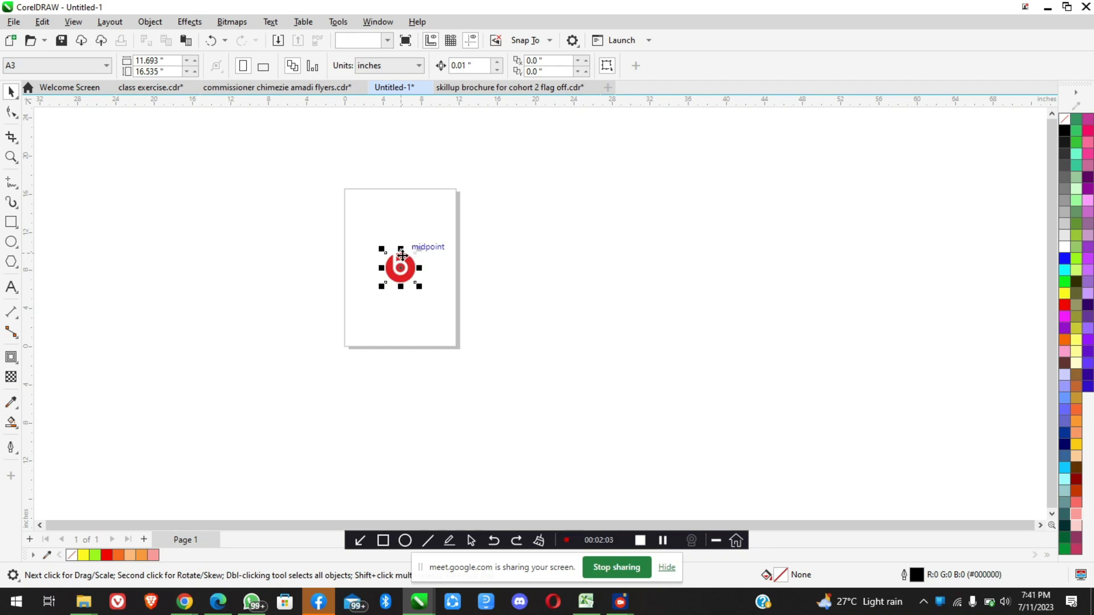
Move the pasted logo off the page to the empty area on its right, centred at about X 17.75, Y 11.4 inches
{"action": "scroll", "coordinate": [401, 256], "scroll_direction": "up", "scroll_amount": 3}
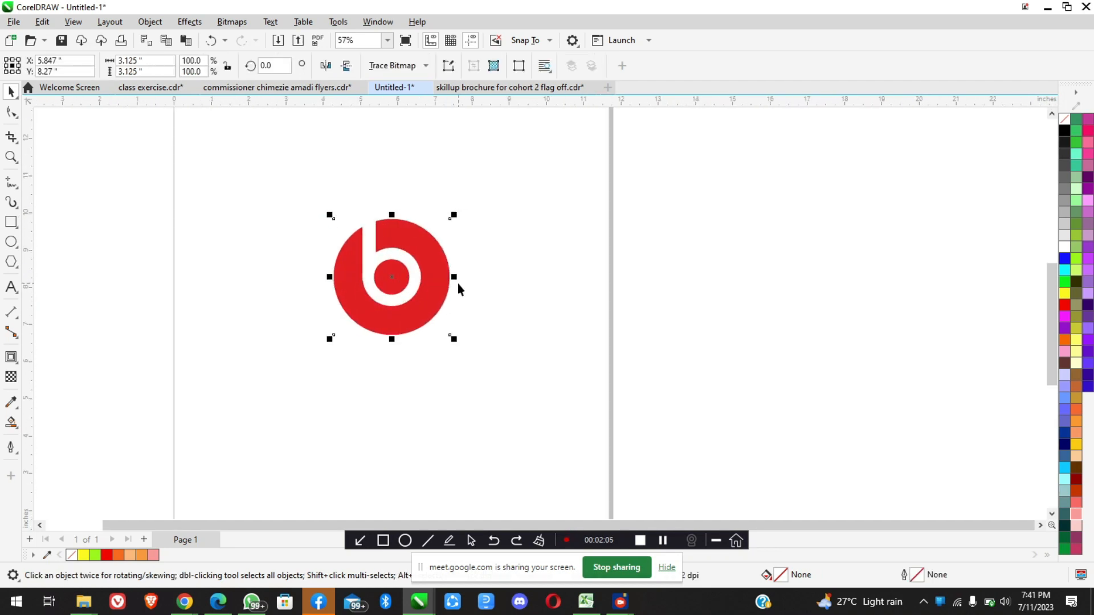
{"action": "scroll", "coordinate": [420, 277], "scroll_direction": "down", "scroll_amount": 1}
{"action": "scroll", "coordinate": [413, 278], "scroll_direction": "down", "scroll_amount": 2}
{"action": "left_click_drag", "start_coordinate": [413, 278], "coordinate": [267, 276]}
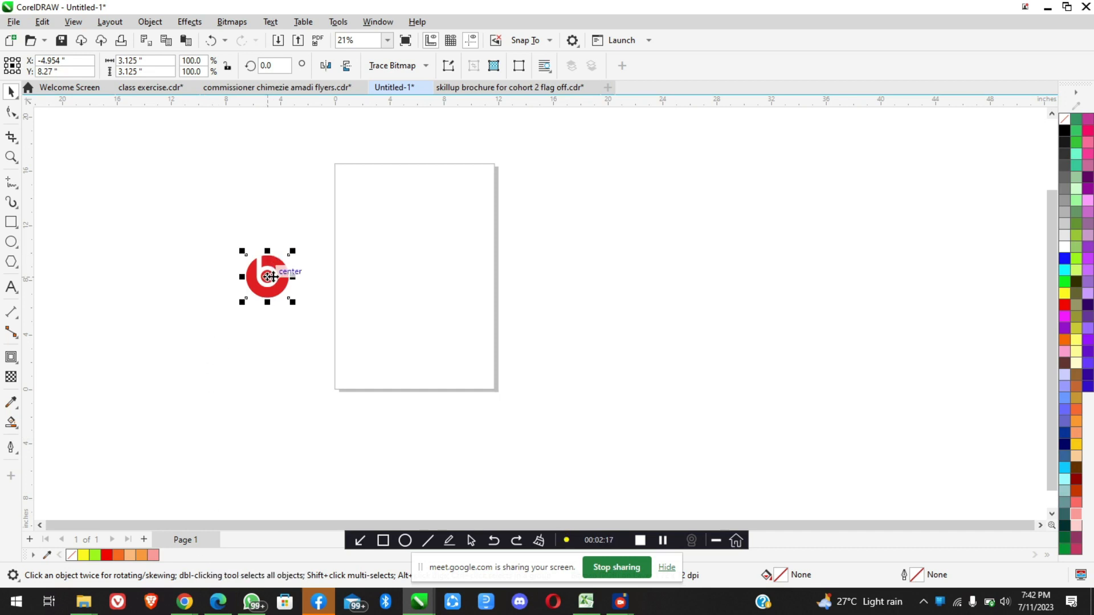
{"action": "left_click_drag", "start_coordinate": [270, 277], "coordinate": [566, 238]}
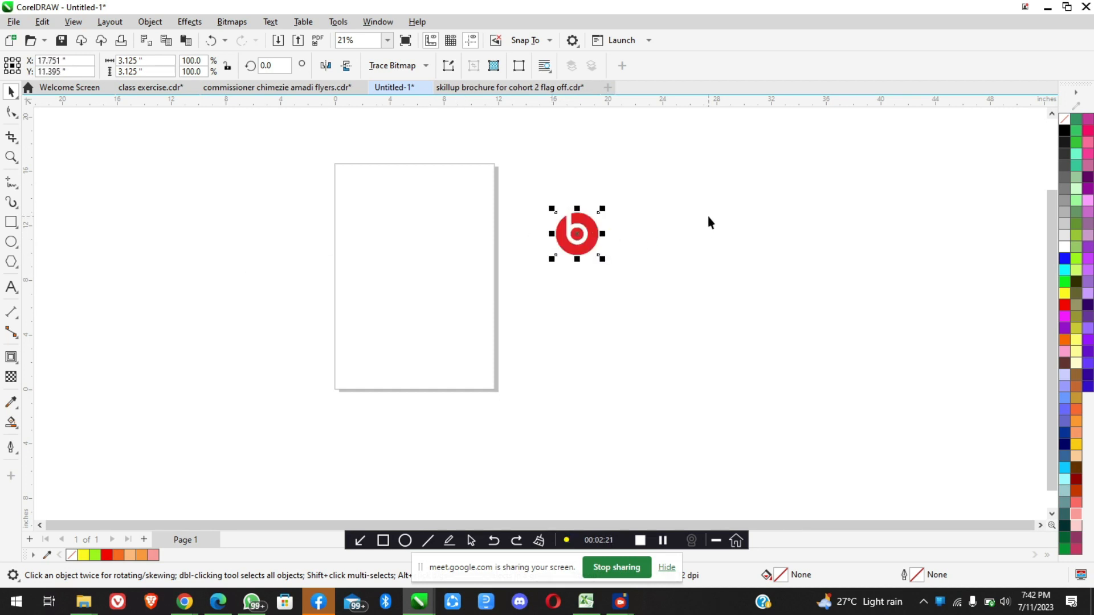
Examine the logo's construction up close: the outer red circle, the white b shape and the red centre dot
{"action": "scroll", "coordinate": [707, 216], "scroll_direction": "up", "scroll_amount": 1}
{"action": "scroll", "coordinate": [625, 213], "scroll_direction": "up", "scroll_amount": 2}
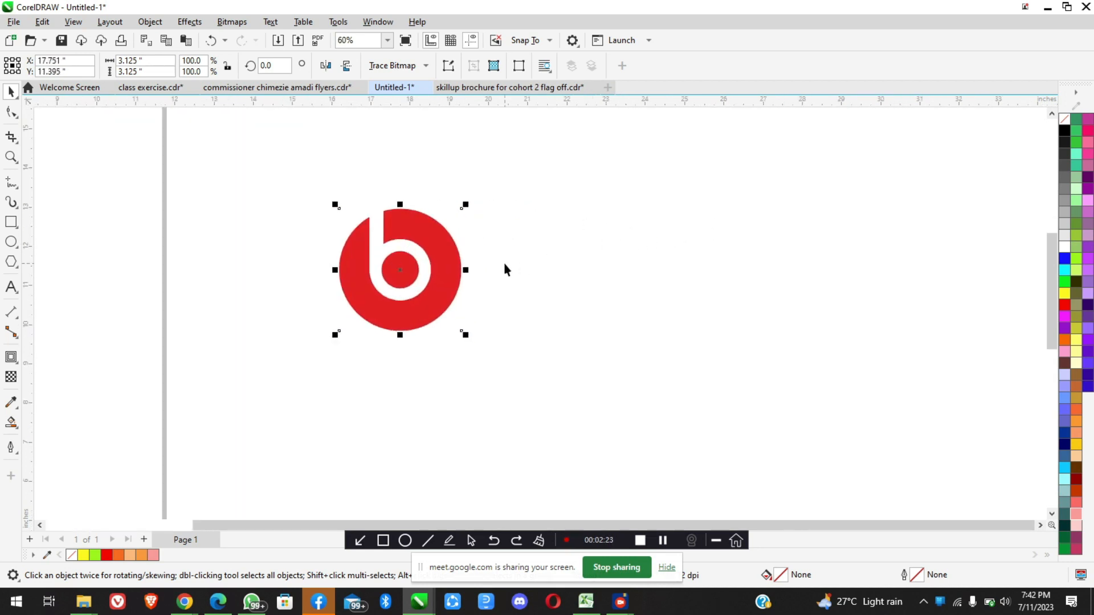
{"action": "scroll", "coordinate": [503, 262], "scroll_direction": "up", "scroll_amount": 1}
{"action": "scroll", "coordinate": [405, 255], "scroll_direction": "down", "scroll_amount": 1}
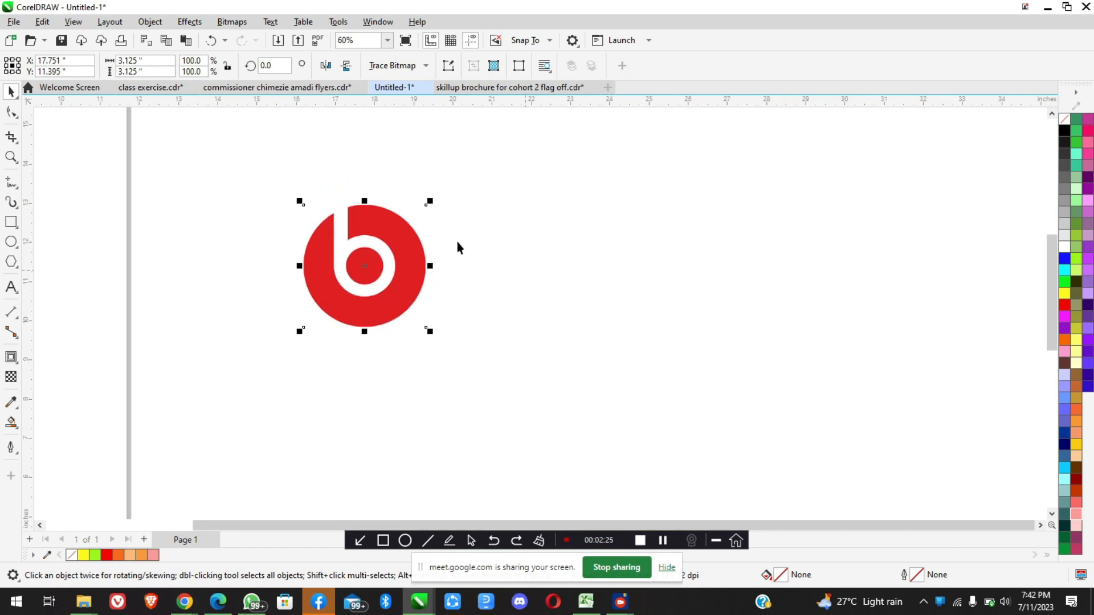
{"action": "left_click", "coordinate": [493, 254]}
{"action": "scroll", "coordinate": [375, 245], "scroll_direction": "up", "scroll_amount": 2}
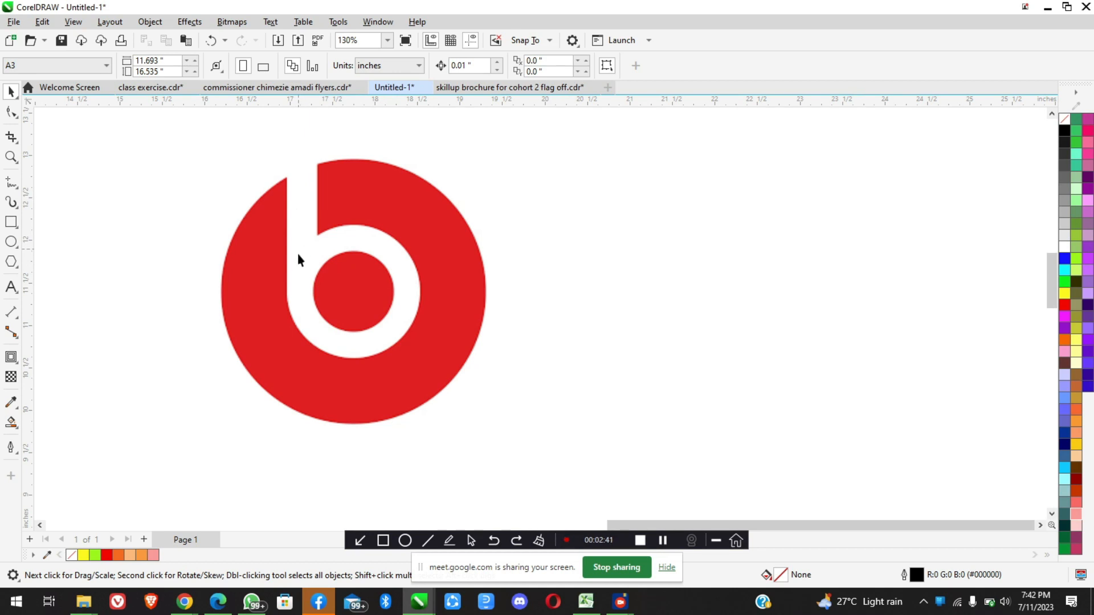
{"action": "scroll", "coordinate": [327, 319], "scroll_direction": "down", "scroll_amount": 2}
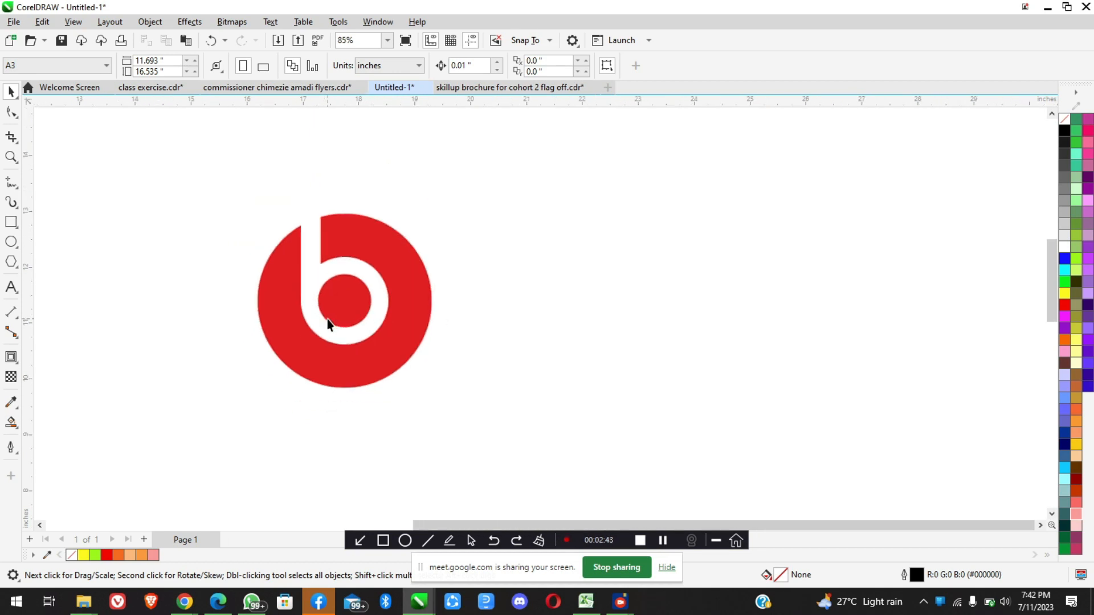
{"action": "scroll", "coordinate": [564, 319], "scroll_direction": "up", "scroll_amount": 2}
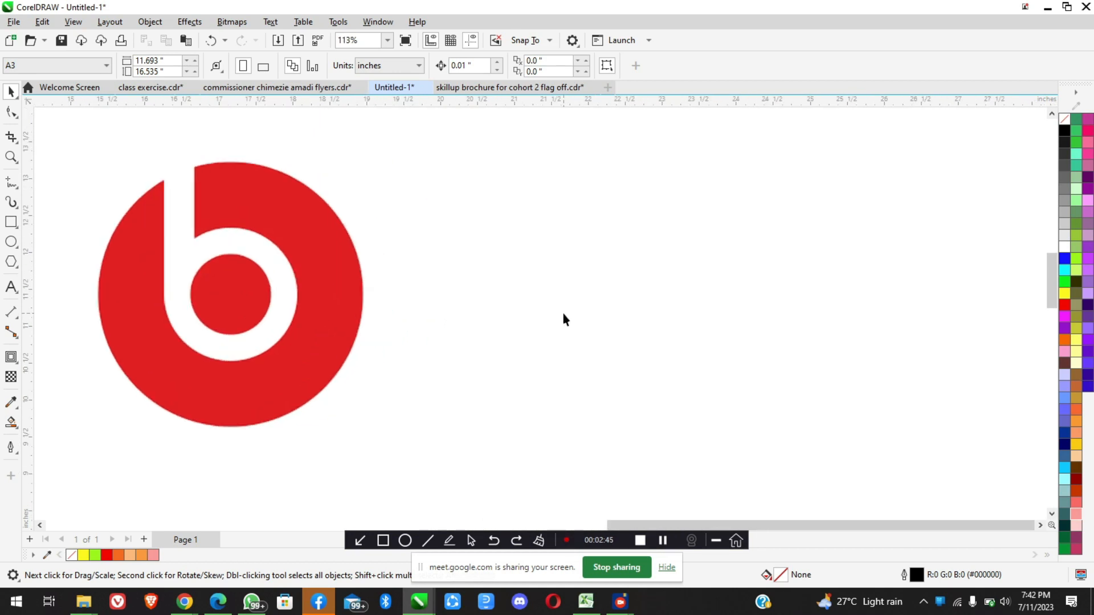
Shift the logo slightly straight down to about Y 11.17 inches and deselect it
{"action": "left_click", "coordinate": [303, 234]}
{"action": "left_click_drag", "start_coordinate": [303, 234], "coordinate": [302, 253]}
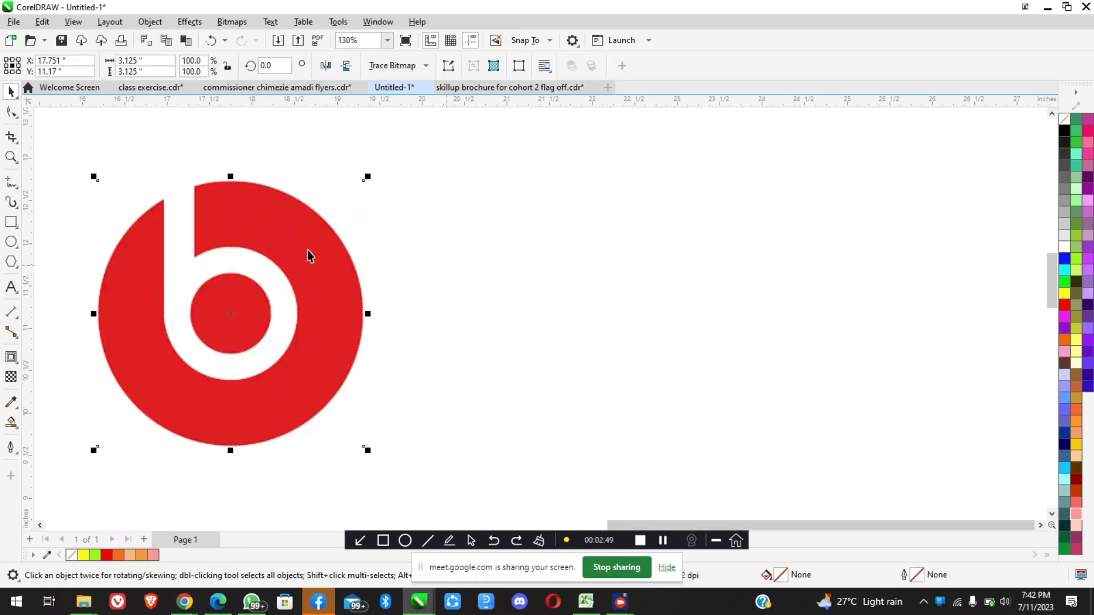
{"action": "key", "text": "Escape"}
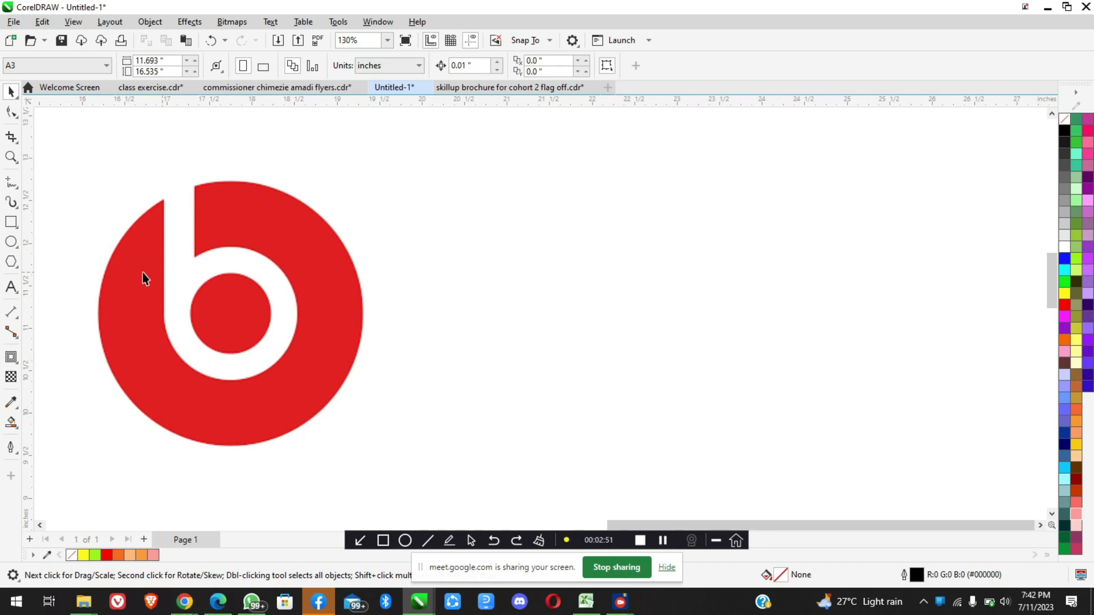
Draw a circle in the empty space to the right of the logo and scale it to about 2.99 inches across
{"action": "left_click", "coordinate": [10, 242]}
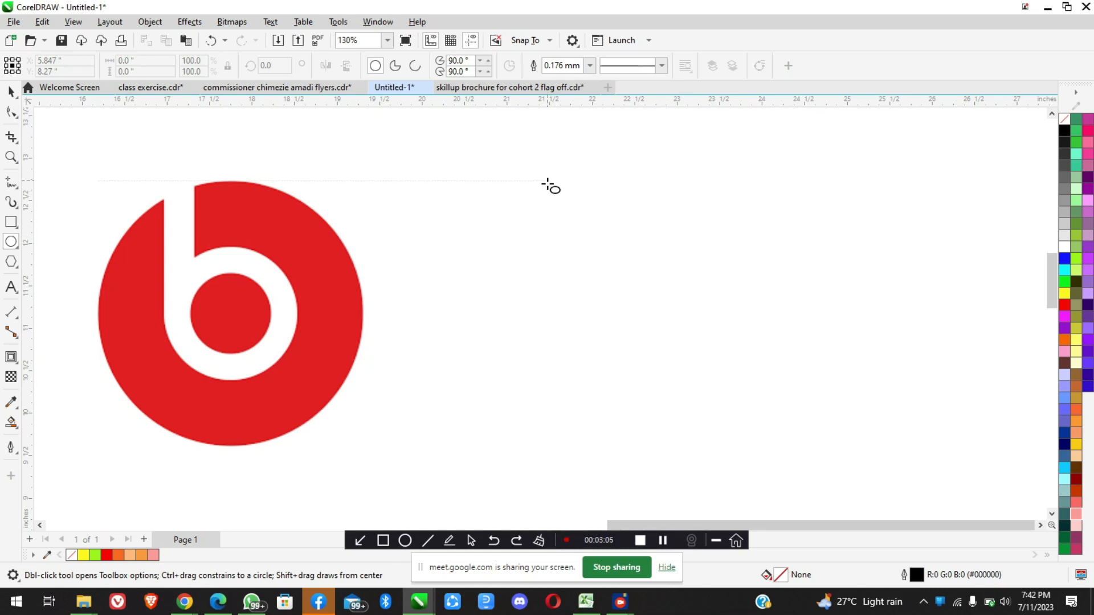
{"action": "left_click_drag", "start_coordinate": [547, 184], "coordinate": [789, 437]}
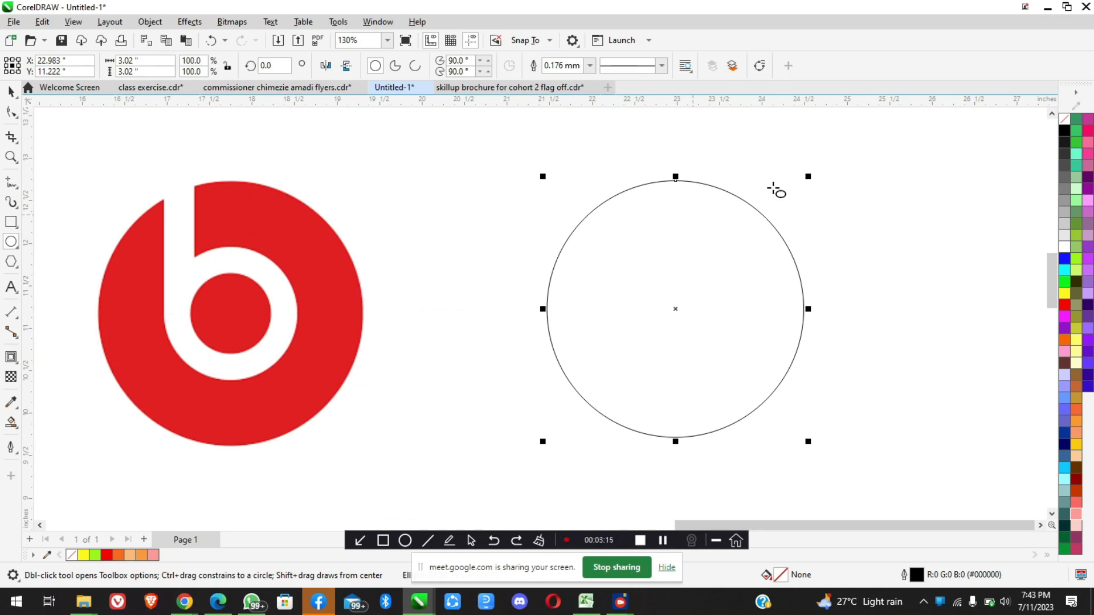
{"action": "left_click_drag", "start_coordinate": [809, 176], "coordinate": [805, 179]}
{"action": "left_click", "coordinate": [11, 91]}
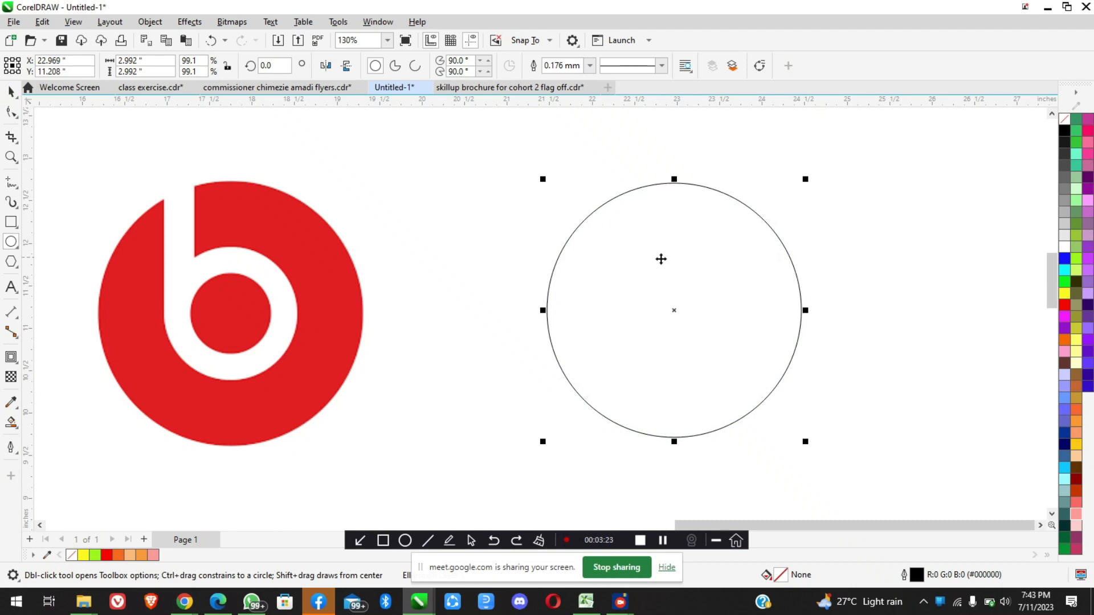
{"action": "key", "text": "space"}
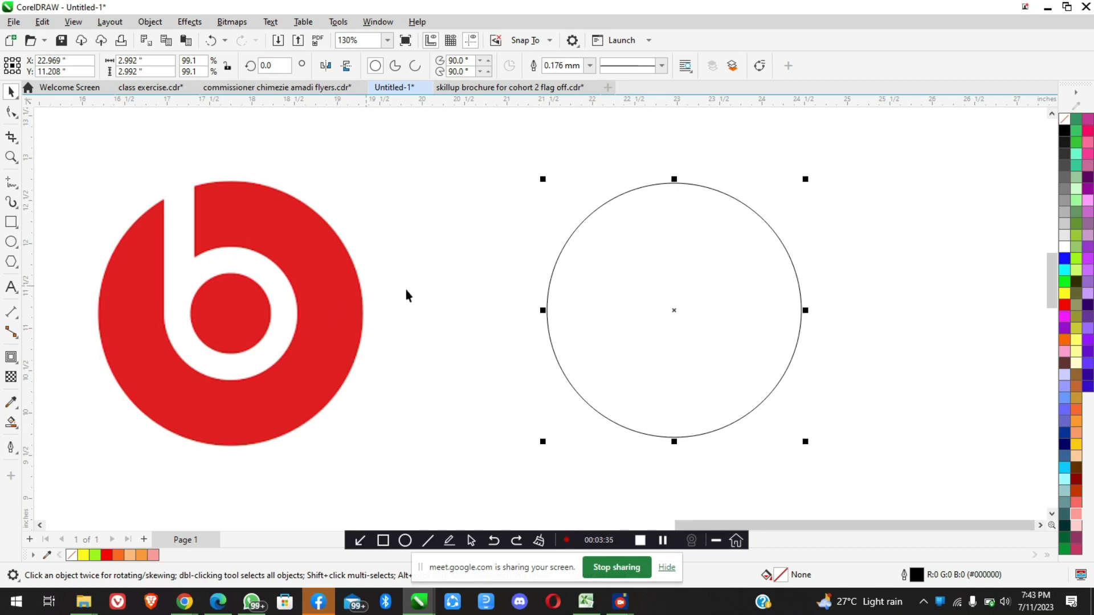
Sample the logo's red (#ED1C24) with the Color Eyedropper and fill the large drawn circle with it
{"action": "left_click", "coordinate": [10, 402]}
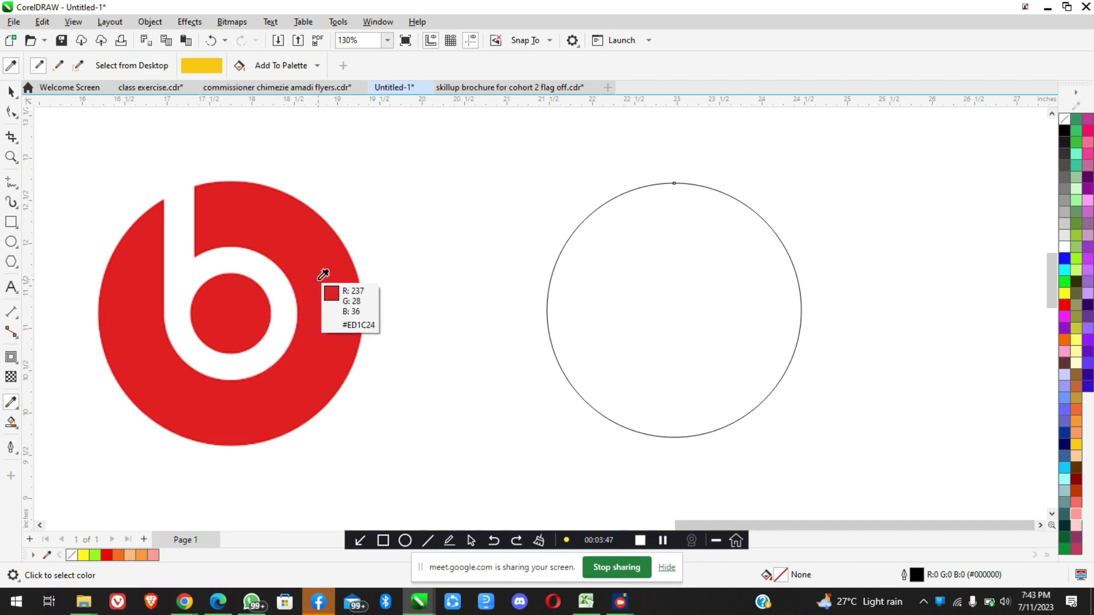
{"action": "left_click", "coordinate": [323, 275]}
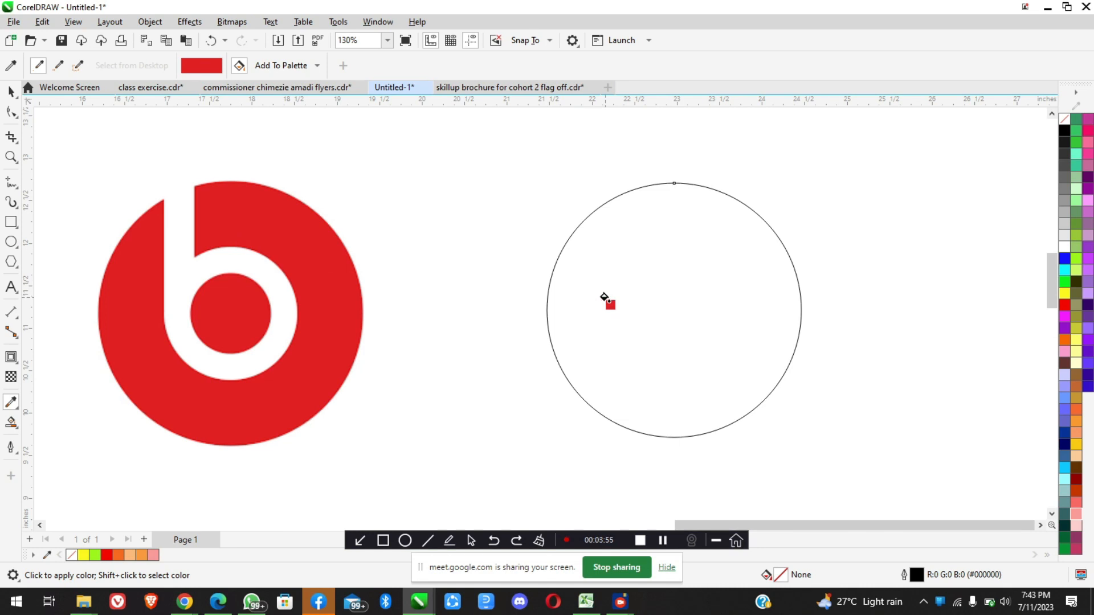
{"action": "left_click", "coordinate": [645, 295]}
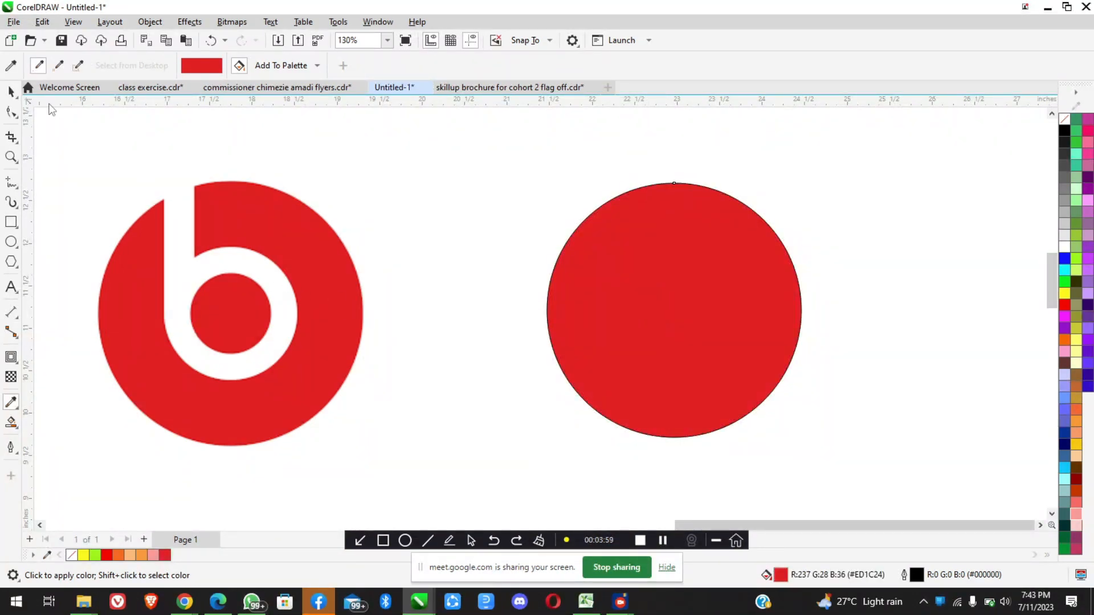
{"action": "left_click", "coordinate": [9, 92]}
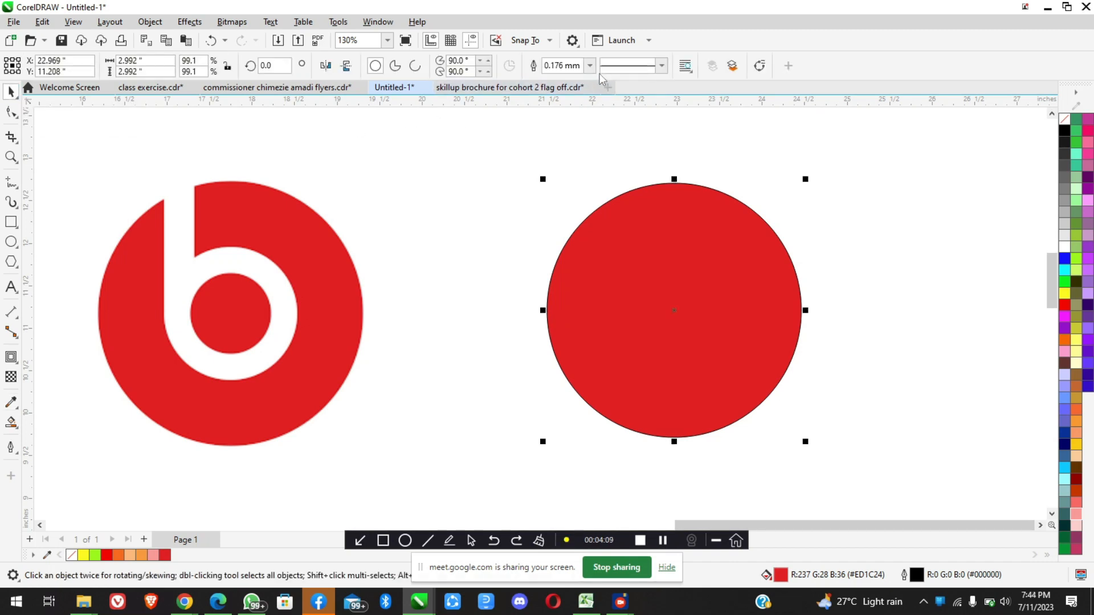
Remove the red circle's black outline by setting its outline width to None and deselect the circle
{"action": "scroll", "coordinate": [679, 184], "scroll_direction": "up", "scroll_amount": 3}
{"action": "scroll", "coordinate": [678, 184], "scroll_direction": "up", "scroll_amount": 6}
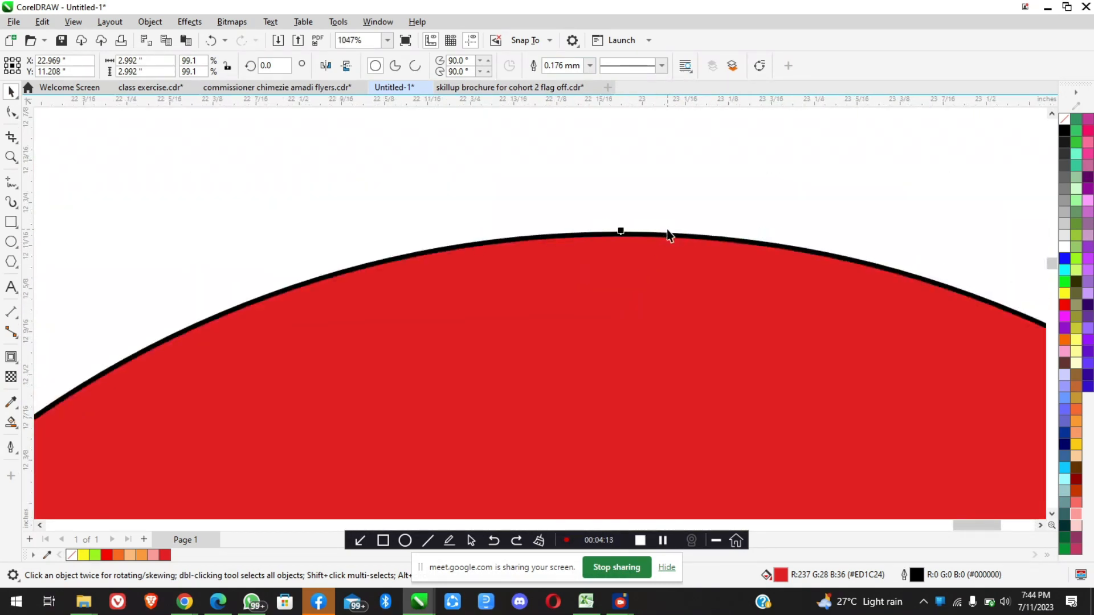
{"action": "scroll", "coordinate": [667, 230], "scroll_direction": "up", "scroll_amount": 2}
{"action": "scroll", "coordinate": [614, 241], "scroll_direction": "up", "scroll_amount": 1}
{"action": "scroll", "coordinate": [614, 241], "scroll_direction": "up", "scroll_amount": 3}
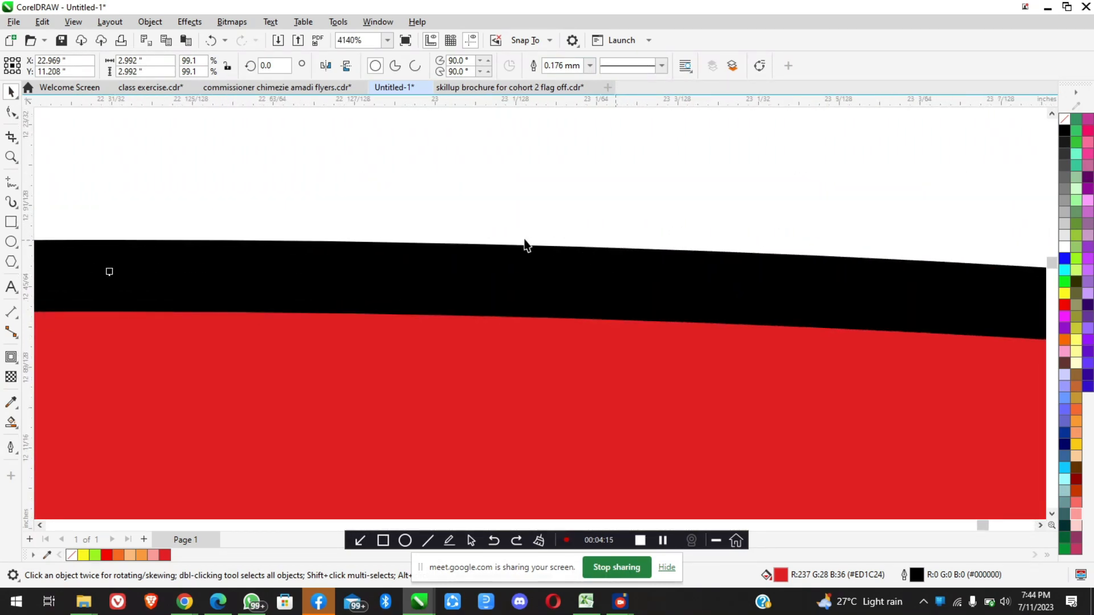
{"action": "scroll", "coordinate": [572, 291], "scroll_direction": "down", "scroll_amount": 7}
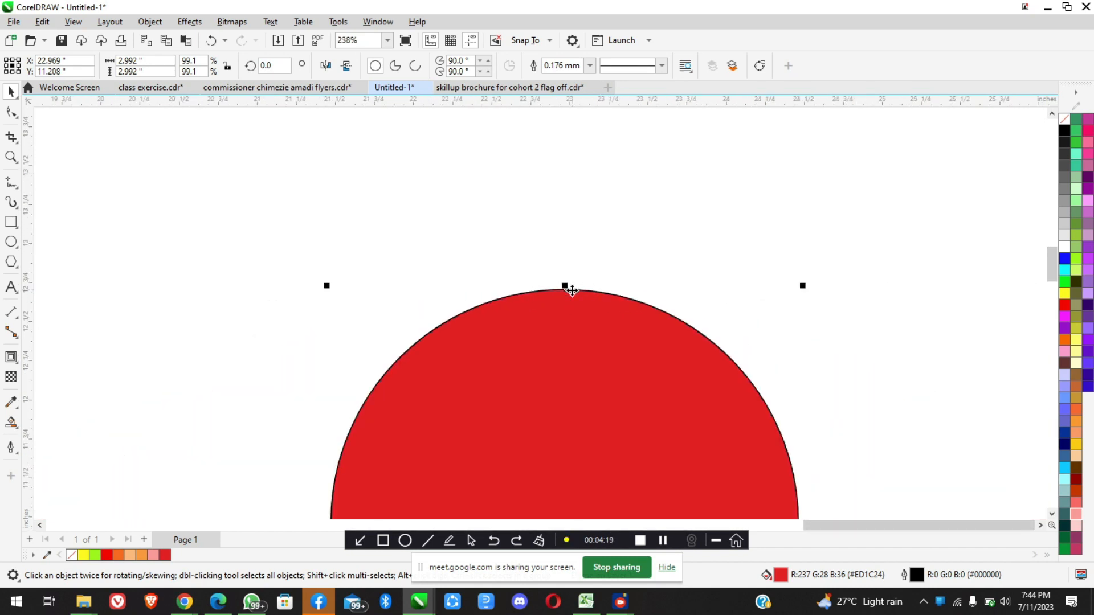
{"action": "scroll", "coordinate": [572, 291], "scroll_direction": "down", "scroll_amount": 6}
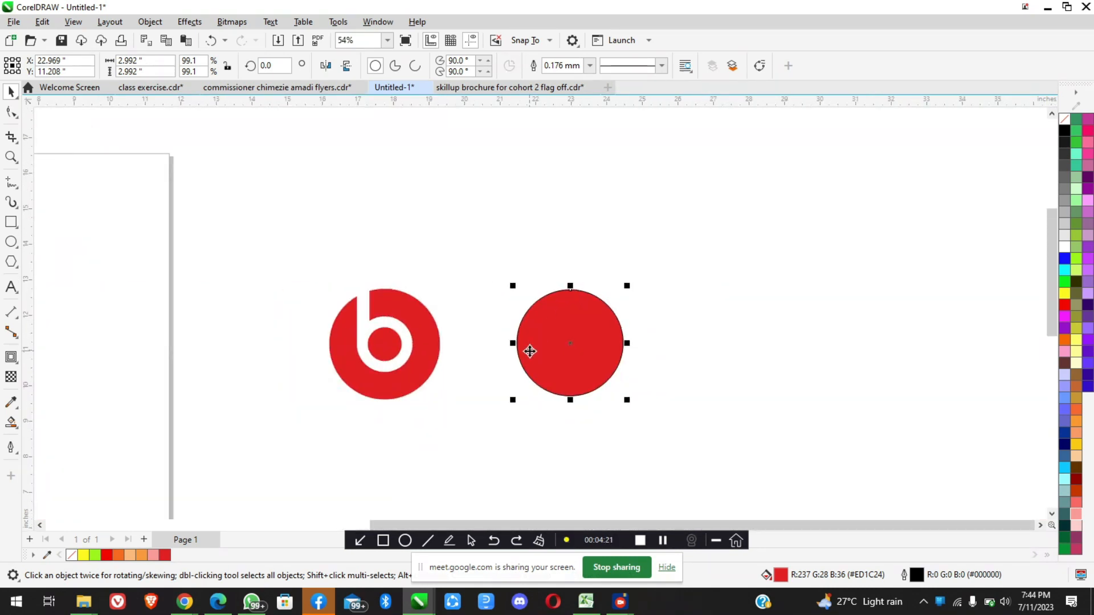
{"action": "scroll", "coordinate": [527, 349], "scroll_direction": "up", "scroll_amount": 2}
{"action": "left_click", "coordinate": [590, 66]}
{"action": "left_click", "coordinate": [591, 66]}
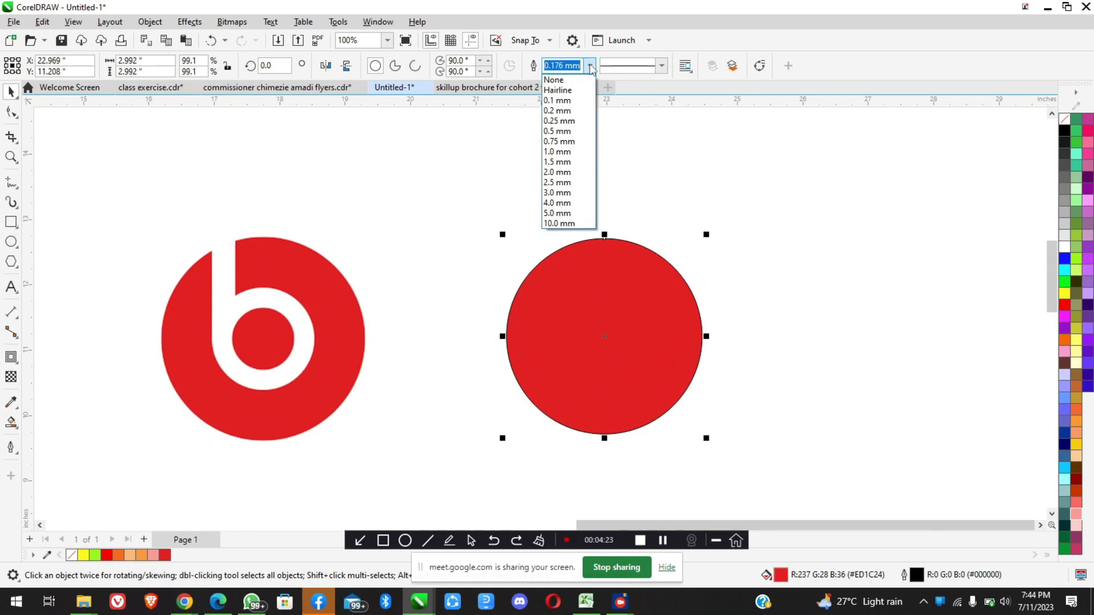
{"action": "left_click", "coordinate": [569, 82]}
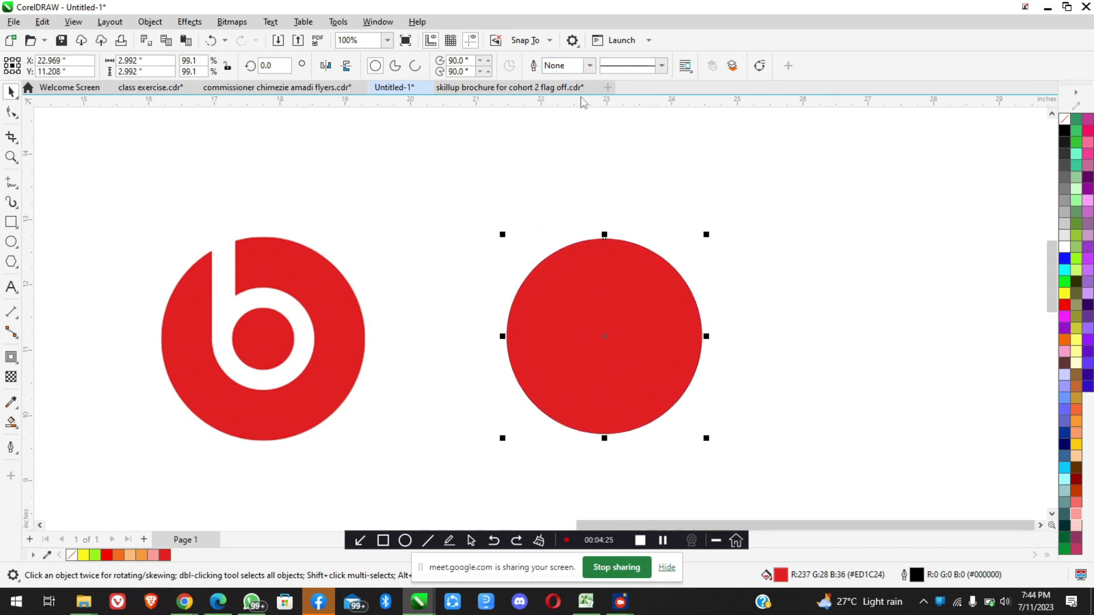
{"action": "scroll", "coordinate": [588, 241], "scroll_direction": "down", "scroll_amount": 2}
{"action": "left_click", "coordinate": [698, 289]}
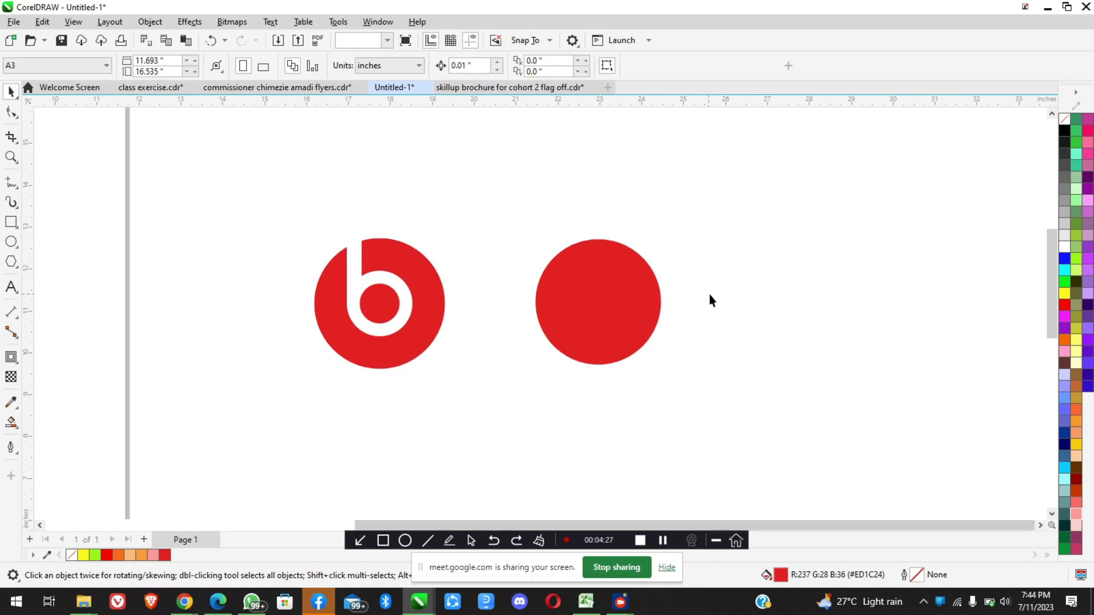
{"action": "scroll", "coordinate": [477, 342], "scroll_direction": "up", "scroll_amount": 2}
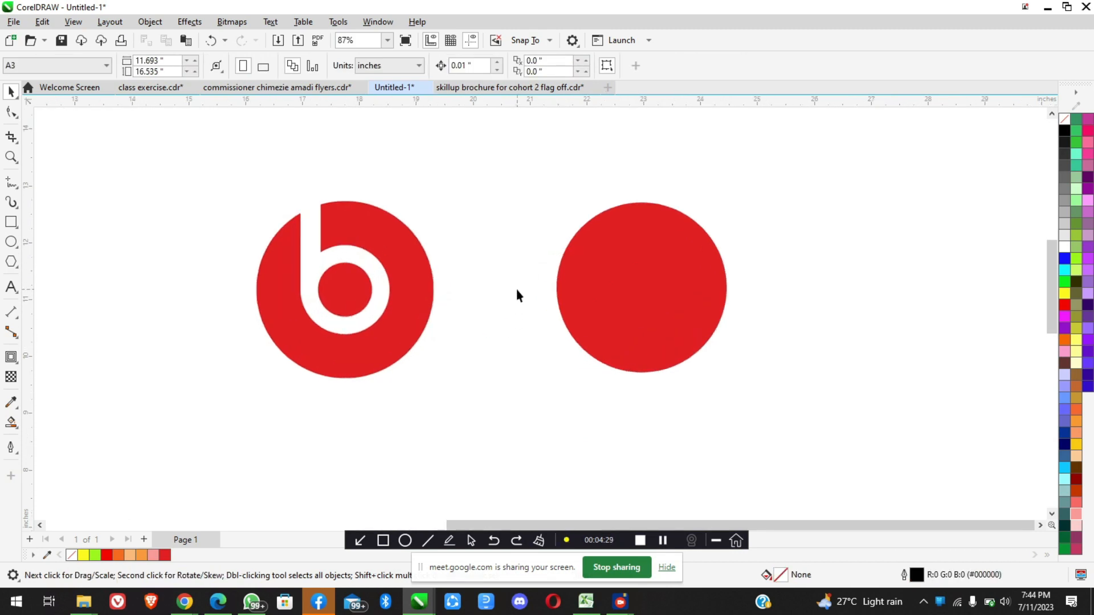
{"action": "scroll", "coordinate": [516, 289], "scroll_direction": "down", "scroll_amount": 1}
{"action": "scroll", "coordinate": [600, 245], "scroll_direction": "up", "scroll_amount": 2}
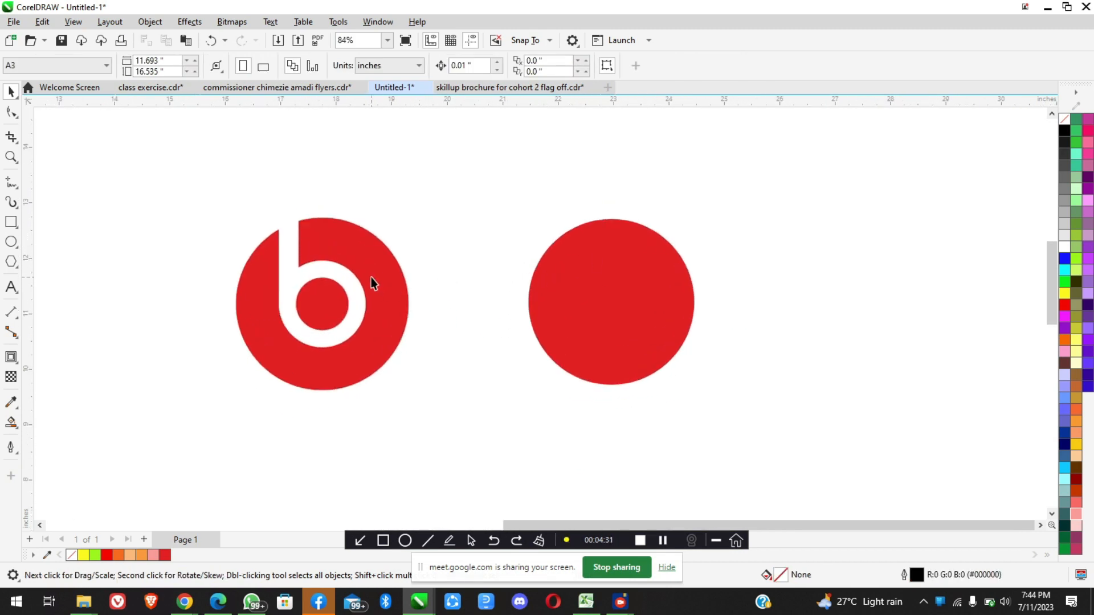
{"action": "scroll", "coordinate": [328, 289], "scroll_direction": "up", "scroll_amount": 3}
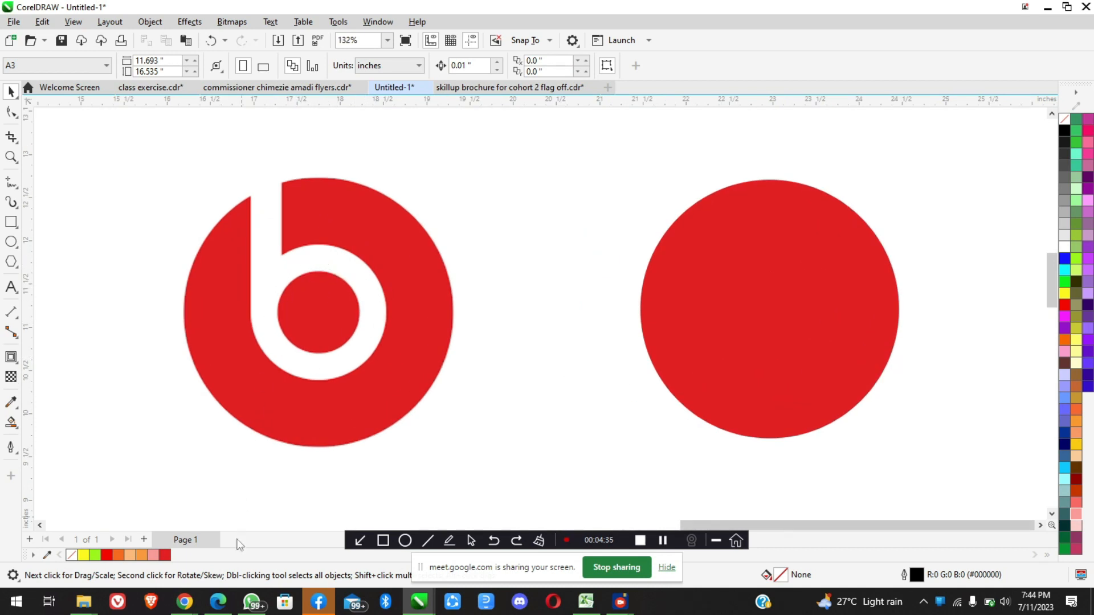
Switch to the Google Meet call in Chrome, admit the people waiting to join, and return to CorelDRAW
{"action": "mouse_move", "coordinate": [188, 600]}
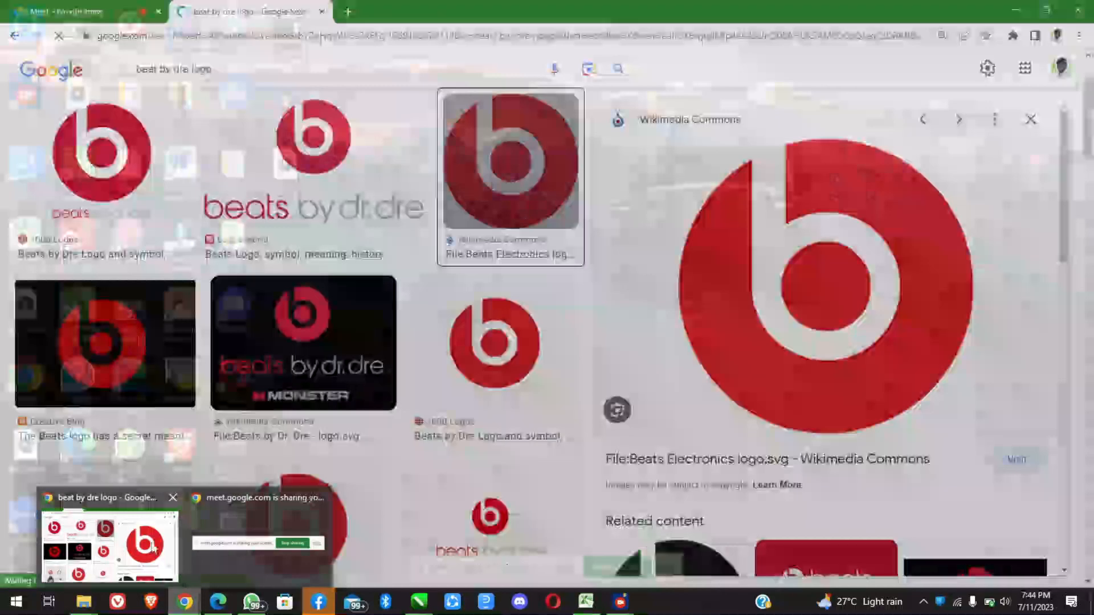
{"action": "left_click", "coordinate": [153, 548]}
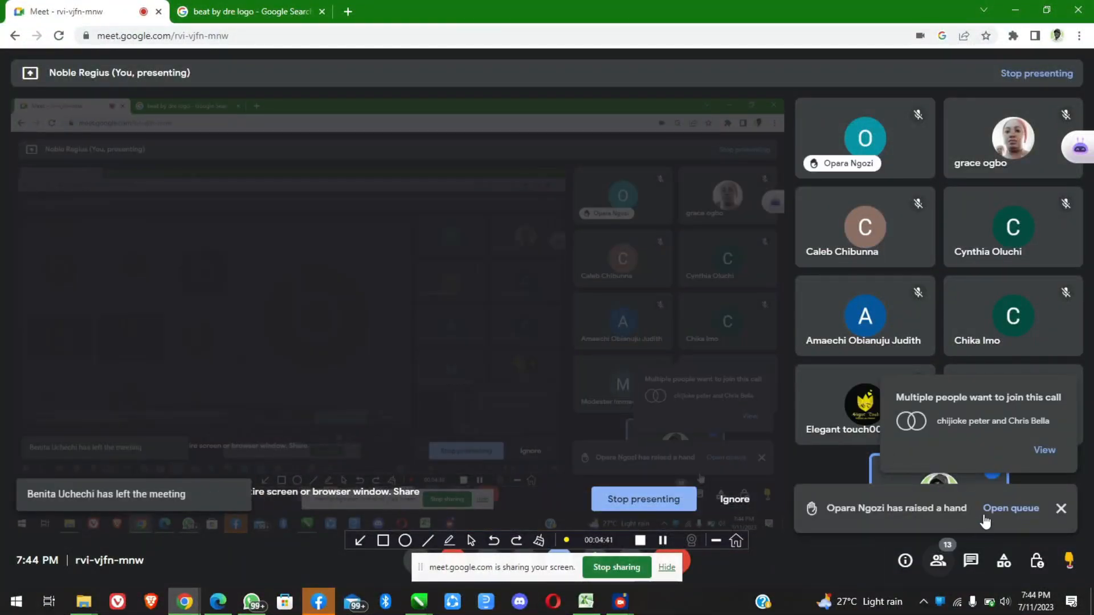
{"action": "left_click", "coordinate": [1043, 451]}
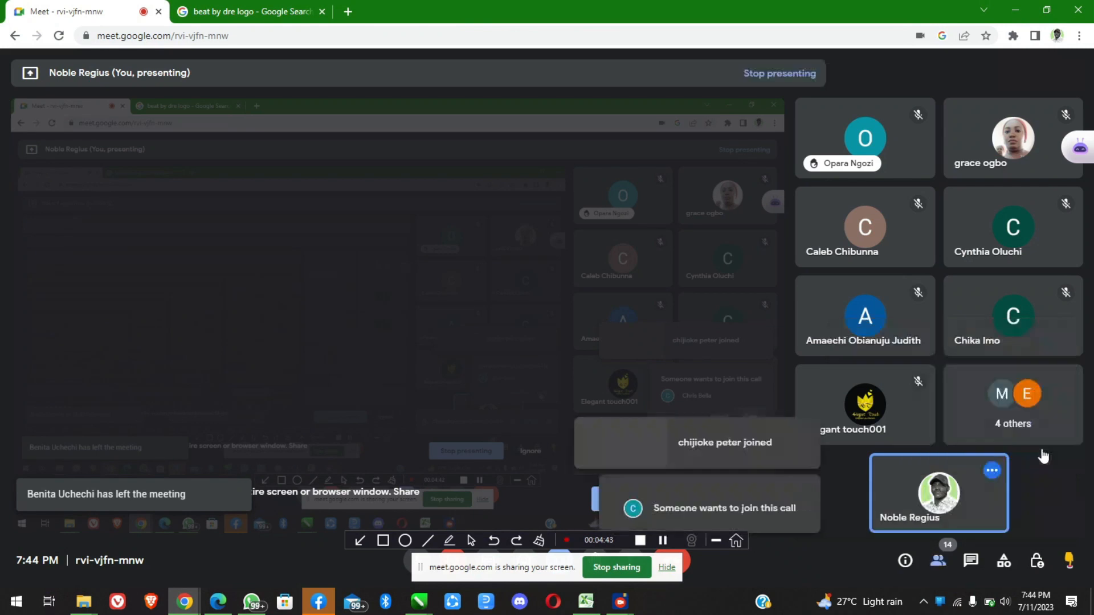
{"action": "left_click", "coordinate": [1012, 396]}
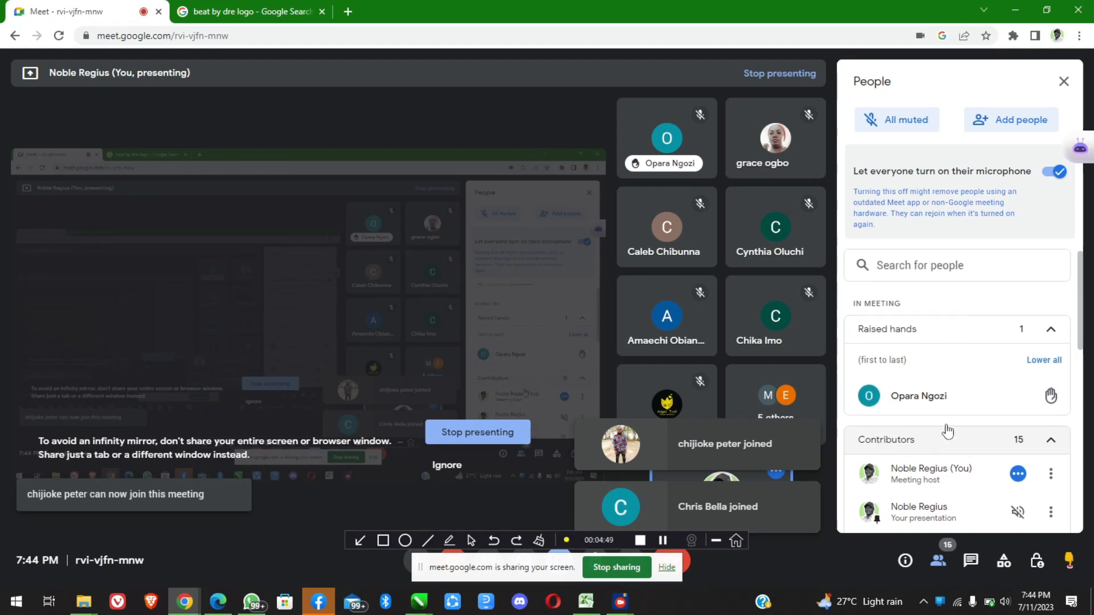
{"action": "left_click", "coordinate": [1015, 10]}
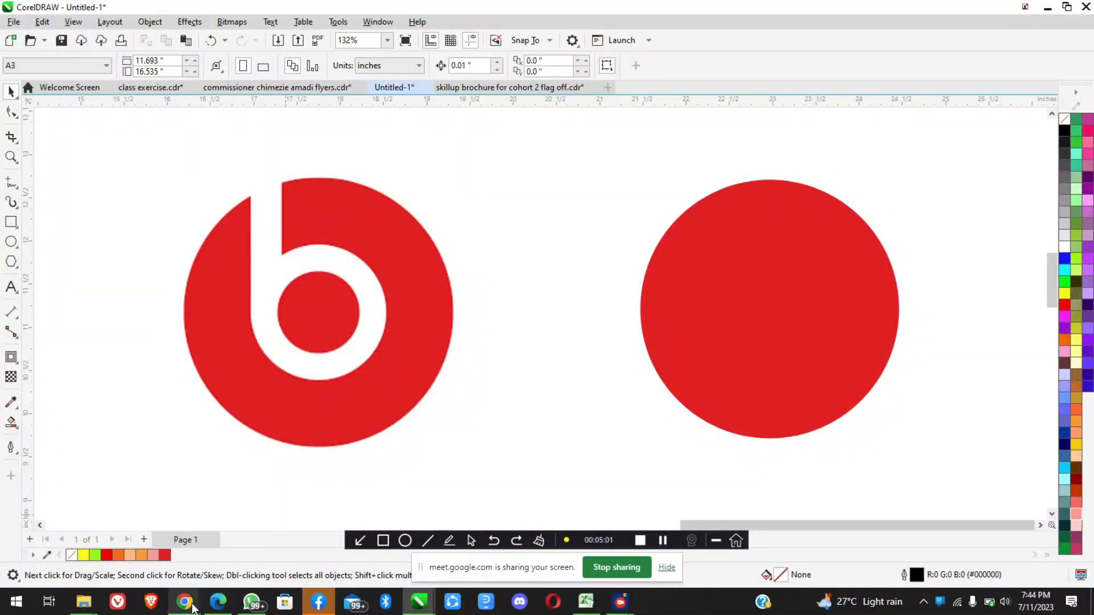
Go back to the Google Meet call, admit the next waiting participant, and return to CorelDRAW
{"action": "mouse_move", "coordinate": [184, 601]}
{"action": "left_click", "coordinate": [135, 541]}
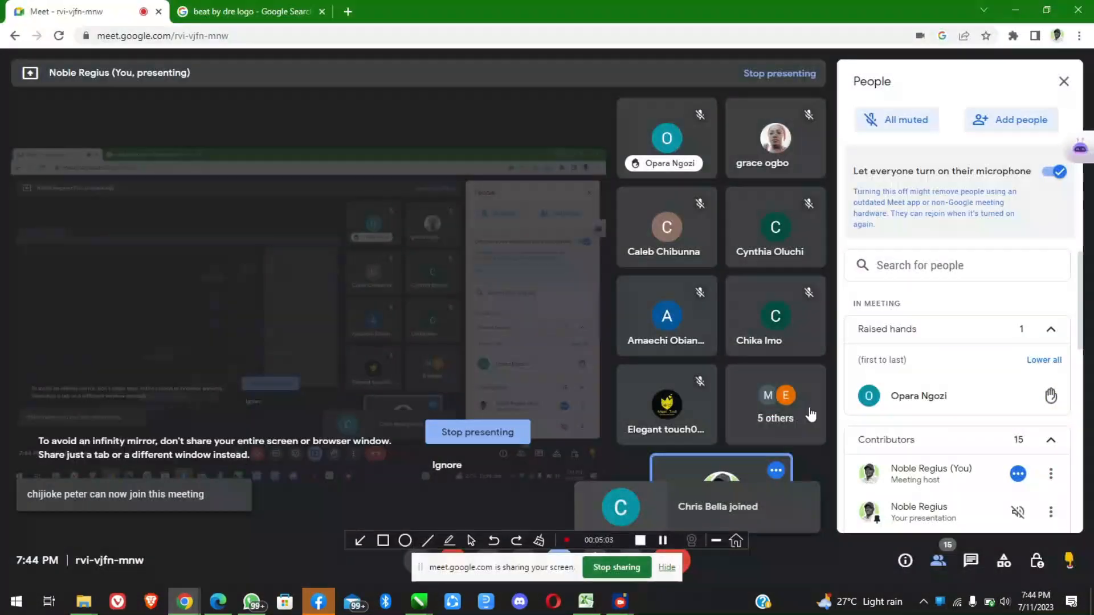
{"action": "left_click", "coordinate": [1012, 397]}
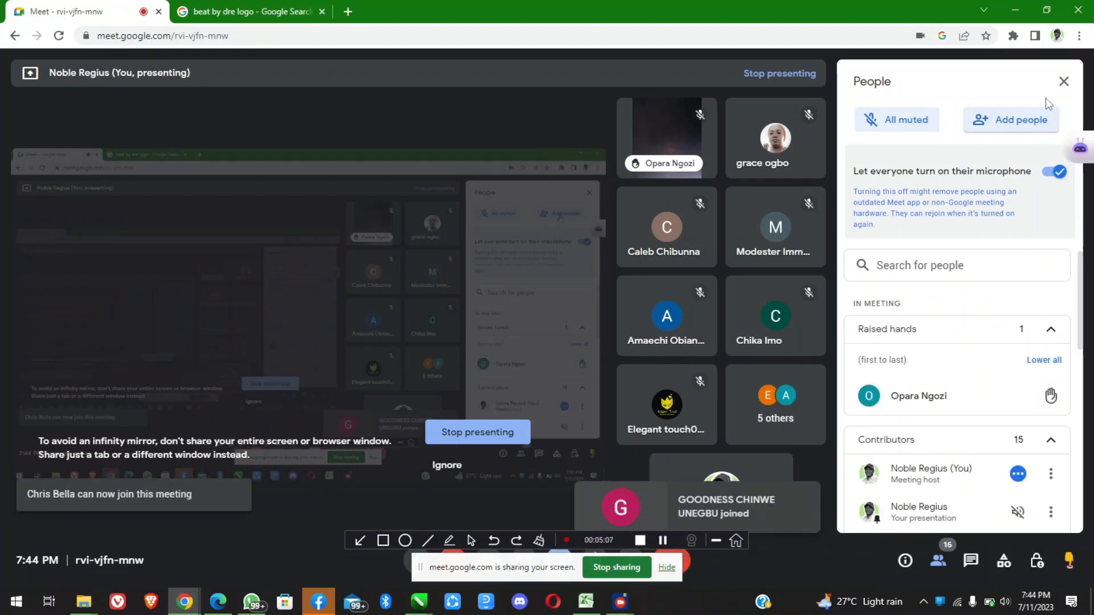
{"action": "left_click", "coordinate": [1013, 11]}
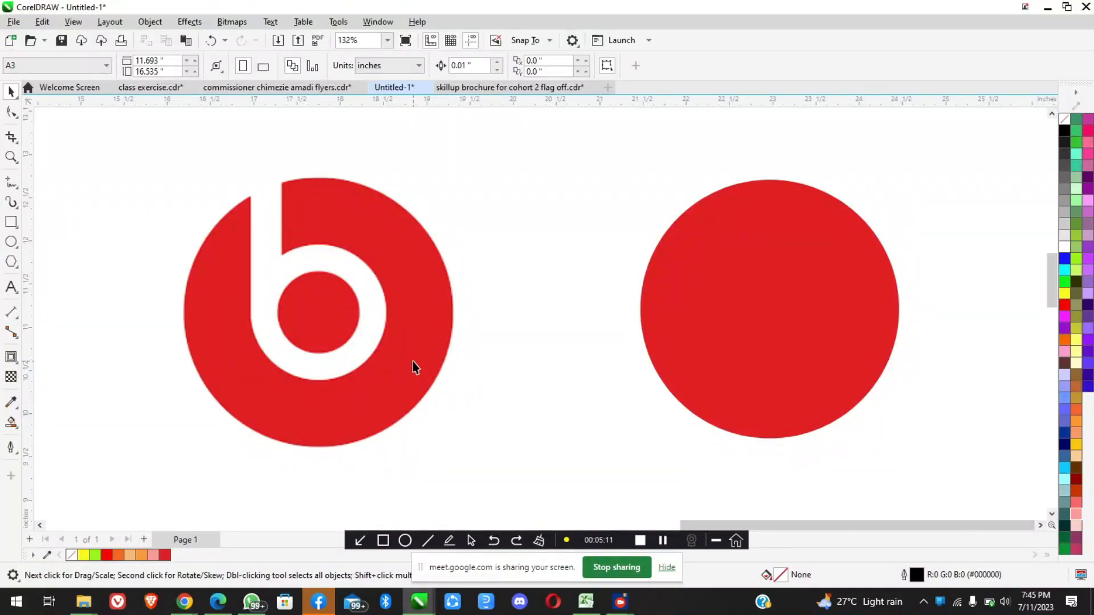
Draw a circle about 1.38 inches across to the right of the red circle and move it to about X 26.15, Y 10.98 inches
{"action": "scroll", "coordinate": [412, 361], "scroll_direction": "down", "scroll_amount": 1}
{"action": "scroll", "coordinate": [690, 375], "scroll_direction": "up", "scroll_amount": 1}
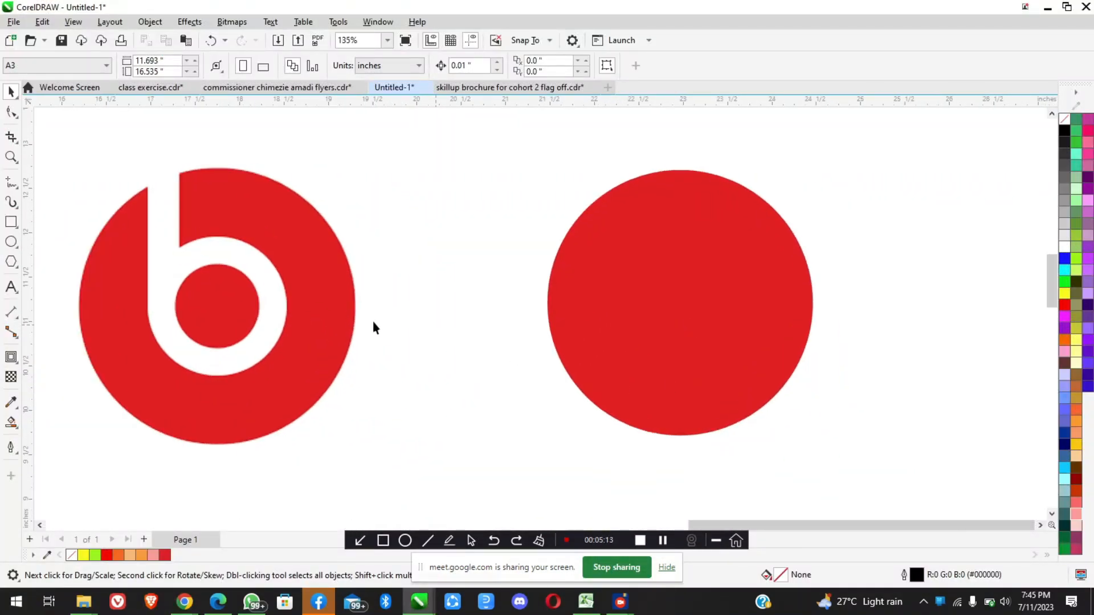
{"action": "scroll", "coordinate": [594, 319], "scroll_direction": "down", "scroll_amount": 1}
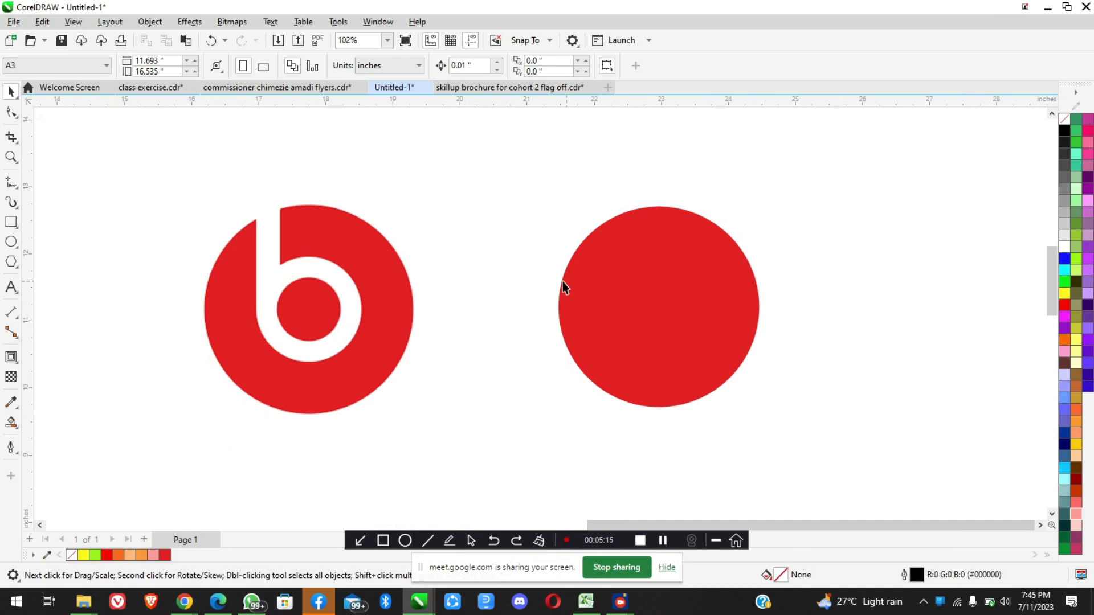
{"action": "scroll", "coordinate": [290, 279], "scroll_direction": "up", "scroll_amount": 2}
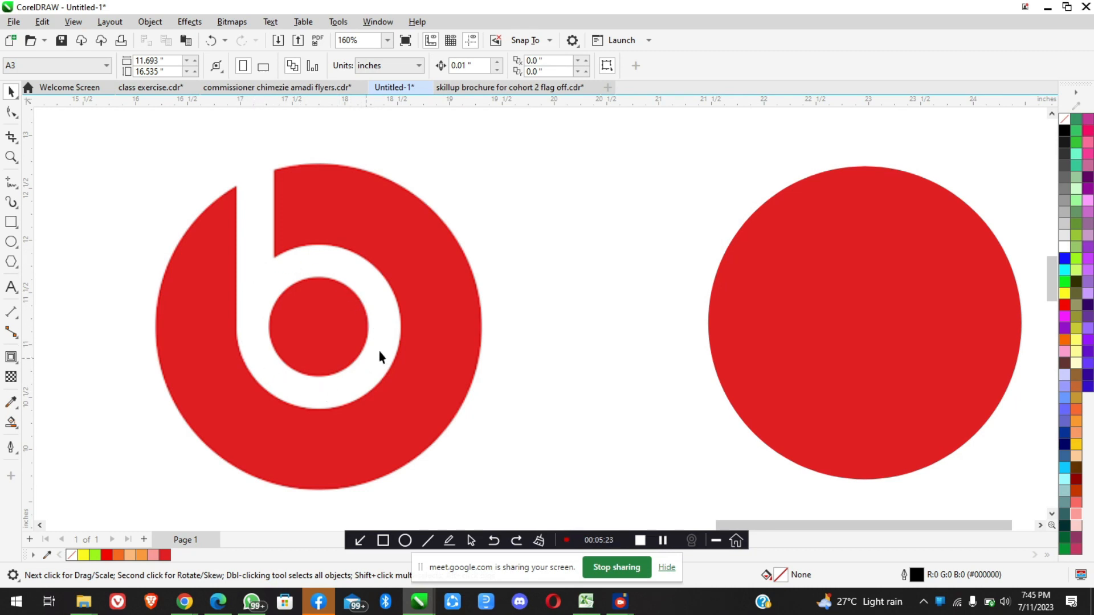
{"action": "scroll", "coordinate": [240, 310], "scroll_direction": "down", "scroll_amount": 3}
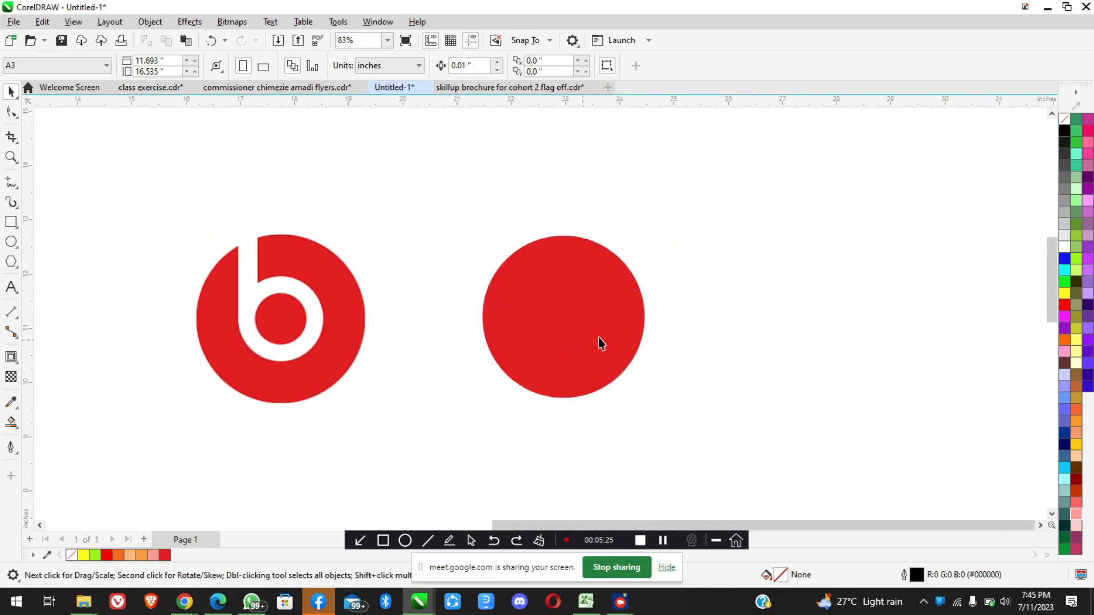
{"action": "scroll", "coordinate": [617, 326], "scroll_direction": "up", "scroll_amount": 1}
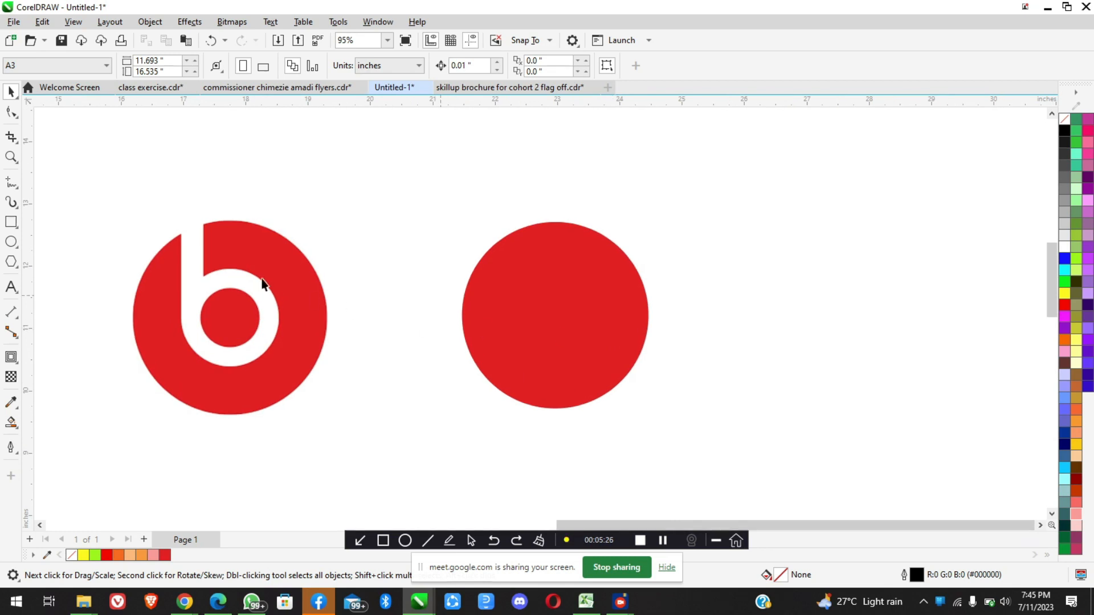
{"action": "left_click", "coordinate": [11, 242]}
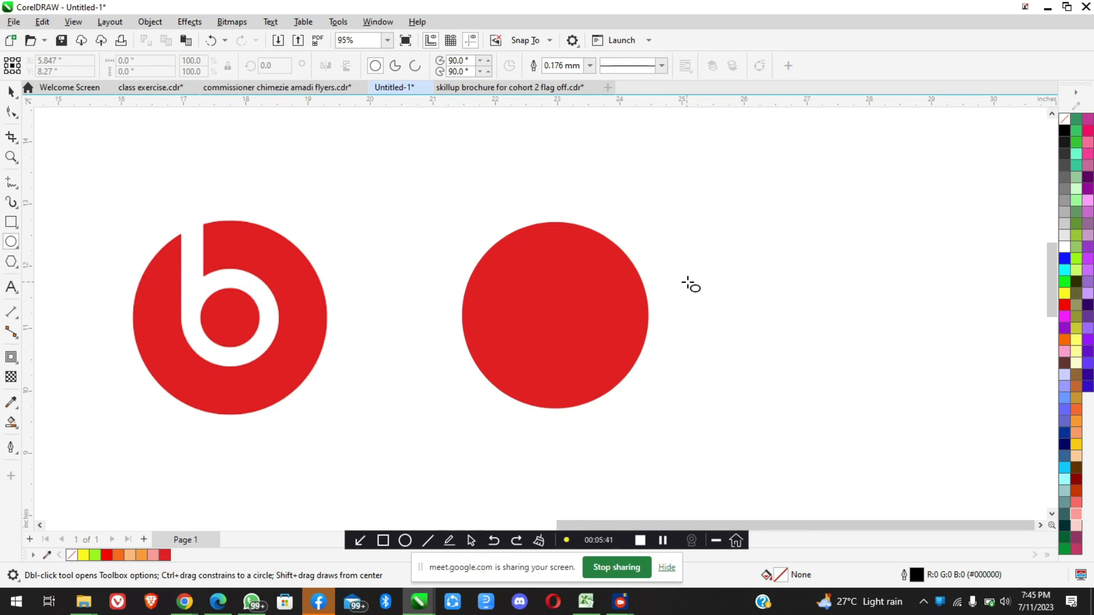
{"action": "left_click_drag", "start_coordinate": [726, 275], "coordinate": [814, 360]}
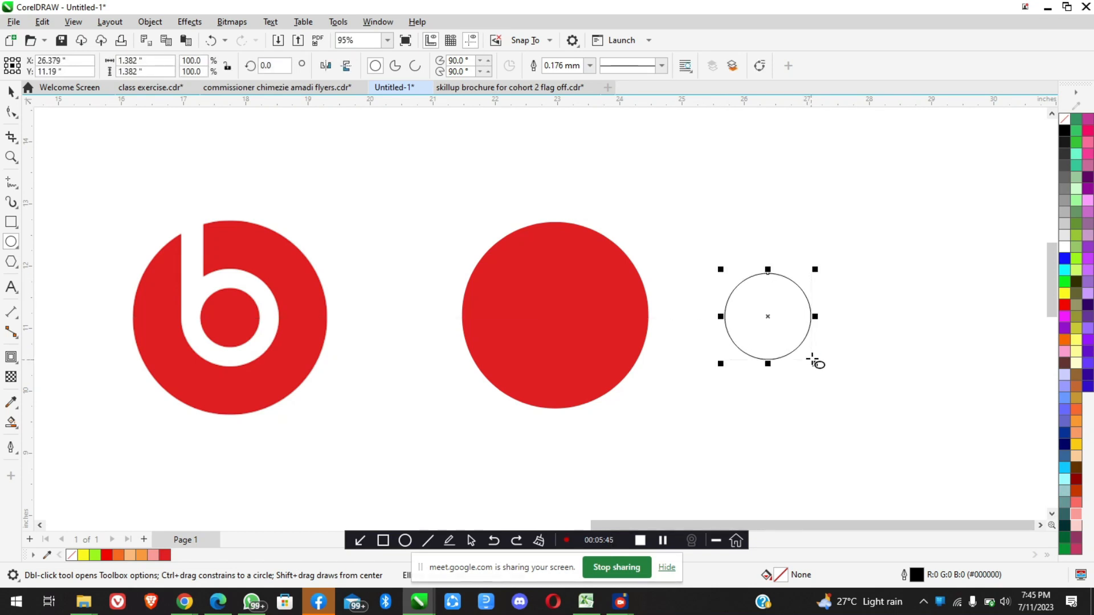
{"action": "left_click", "coordinate": [10, 92]}
{"action": "left_click_drag", "start_coordinate": [768, 317], "coordinate": [753, 329]}
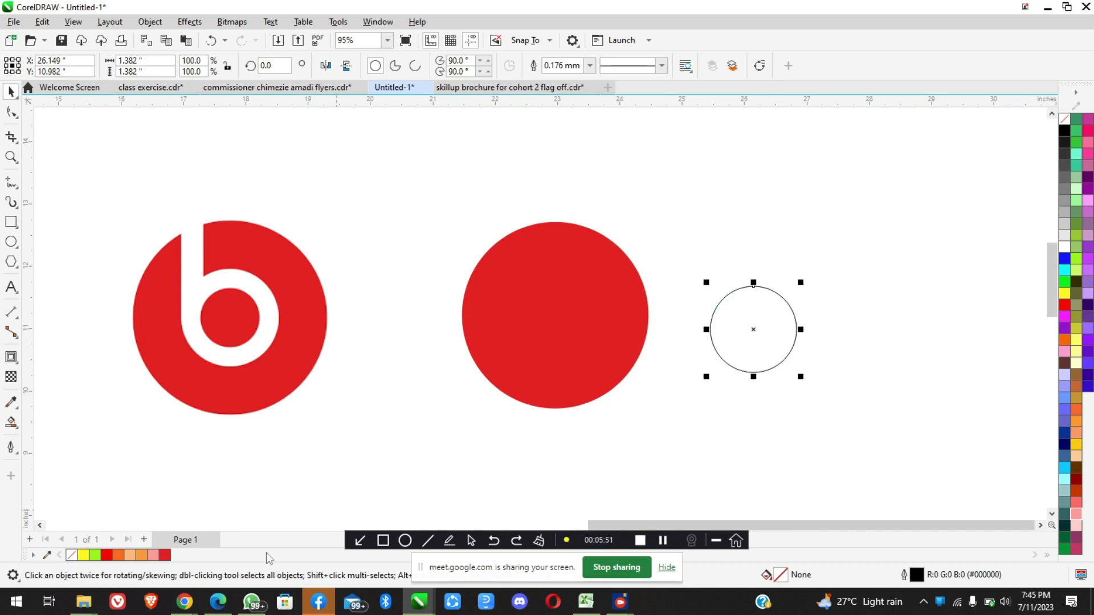
Switch to the Google Meet call, let another waiting participant in, and return to the CorelDRAW drawing
{"action": "left_click", "coordinate": [184, 602]}
{"action": "left_click", "coordinate": [143, 549]}
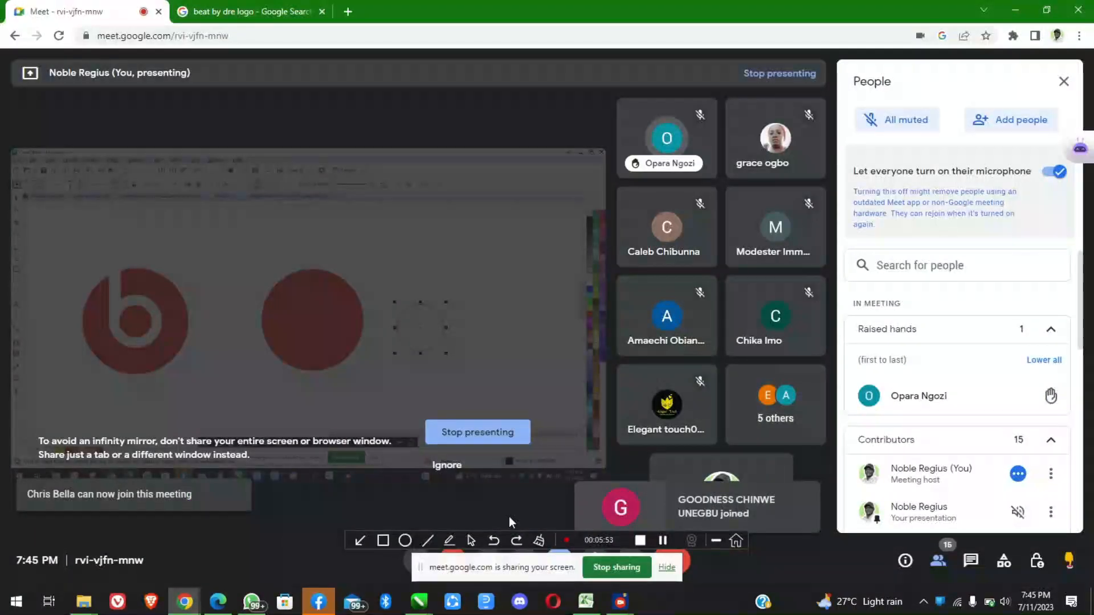
{"action": "left_click", "coordinate": [1016, 406]}
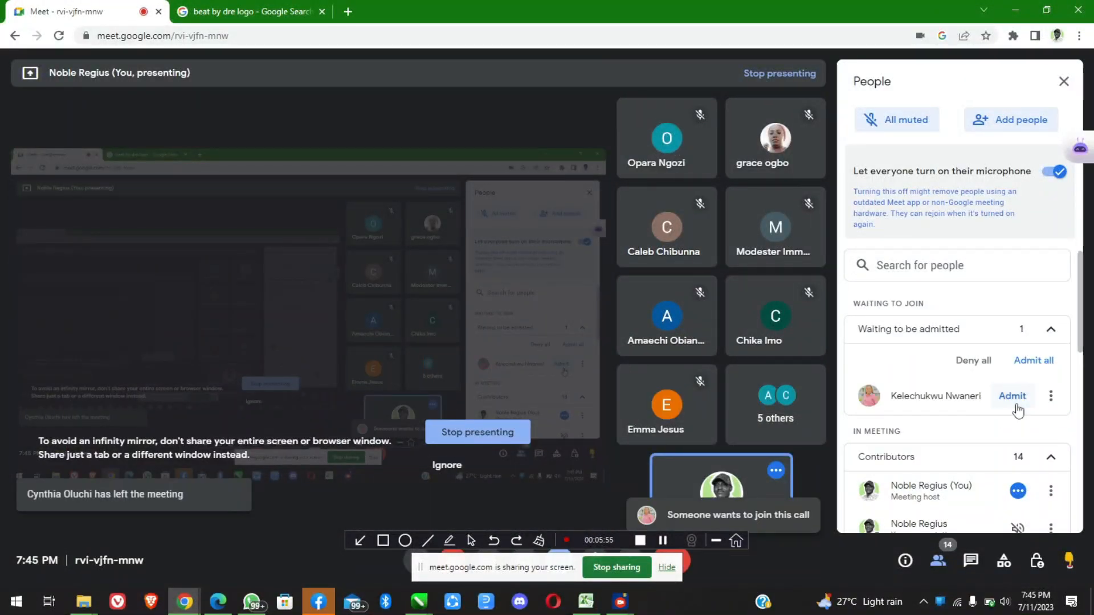
{"action": "left_click", "coordinate": [1014, 9]}
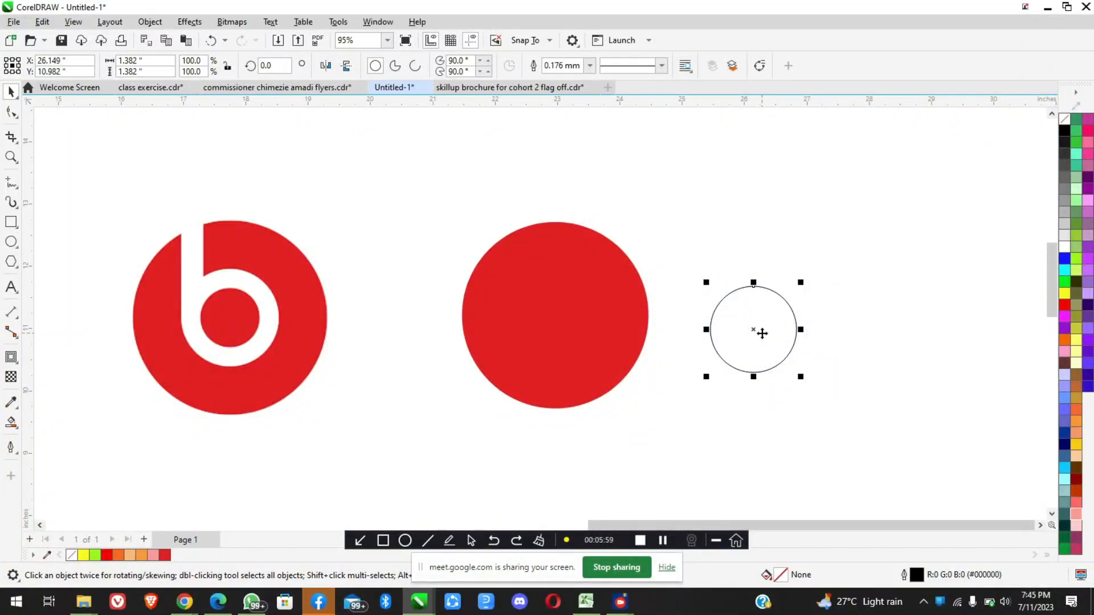
{"action": "scroll", "coordinate": [762, 333], "scroll_direction": "up", "scroll_amount": 2}
{"action": "scroll", "coordinate": [745, 312], "scroll_direction": "down", "scroll_amount": 3}
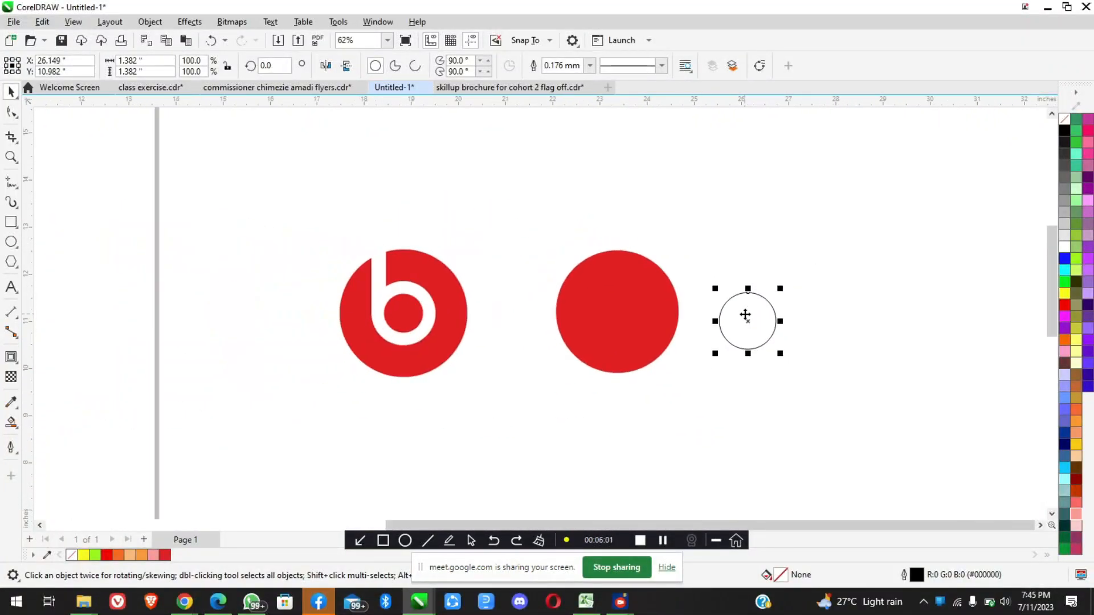
{"action": "scroll", "coordinate": [744, 314], "scroll_direction": "up", "scroll_amount": 1}
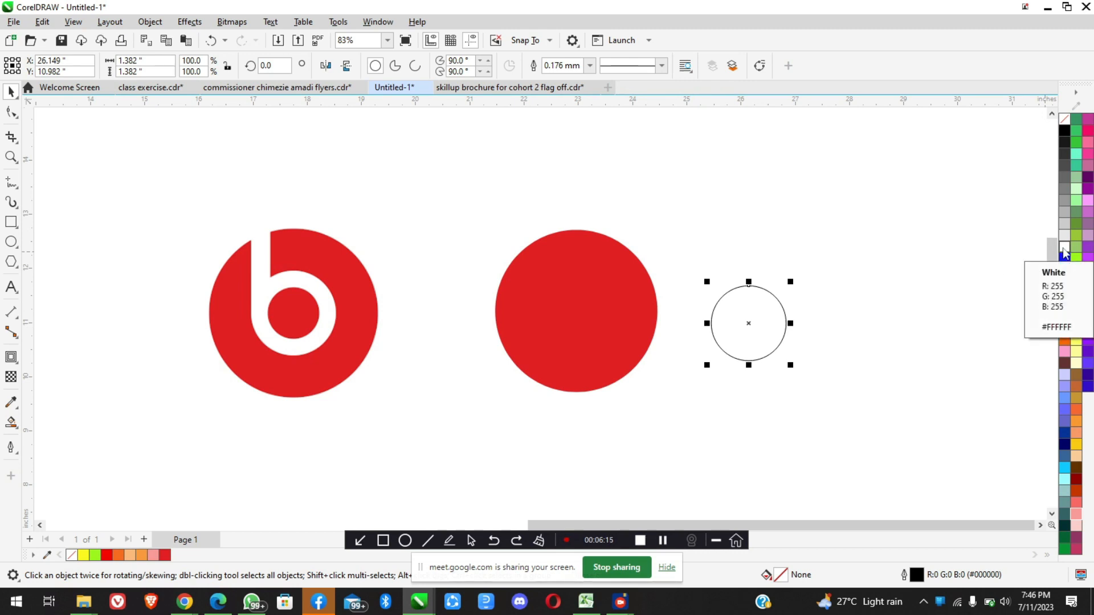
Bring up the Google Meet call, admit everyone waiting to join, and minimize Chrome to get back to the circles in CorelDRAW
{"action": "scroll", "coordinate": [764, 290], "scroll_direction": "up", "scroll_amount": 2}
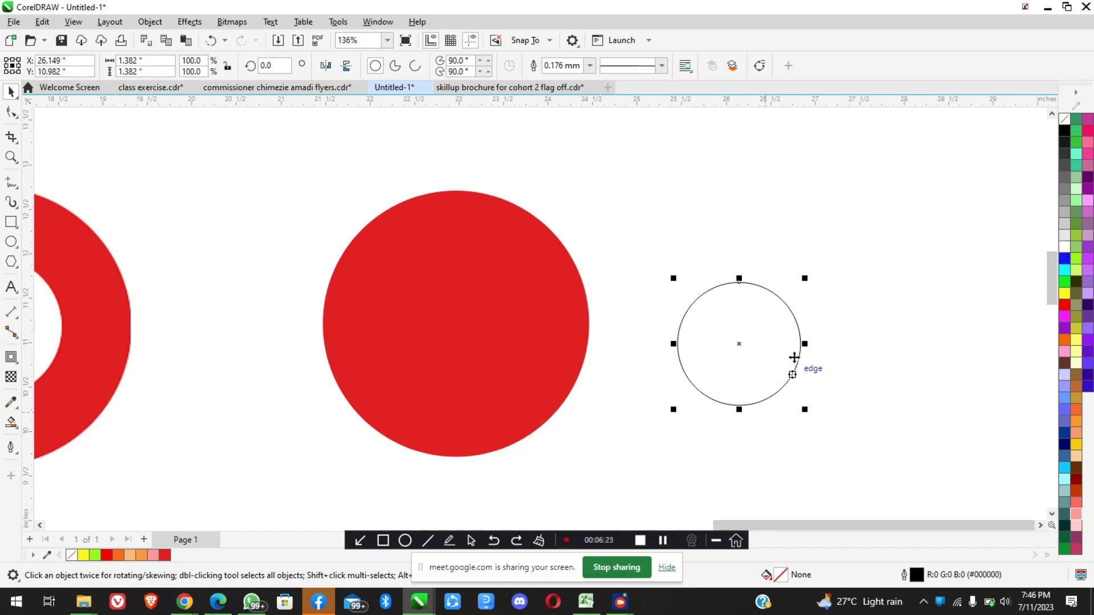
{"action": "left_click", "coordinate": [184, 601]}
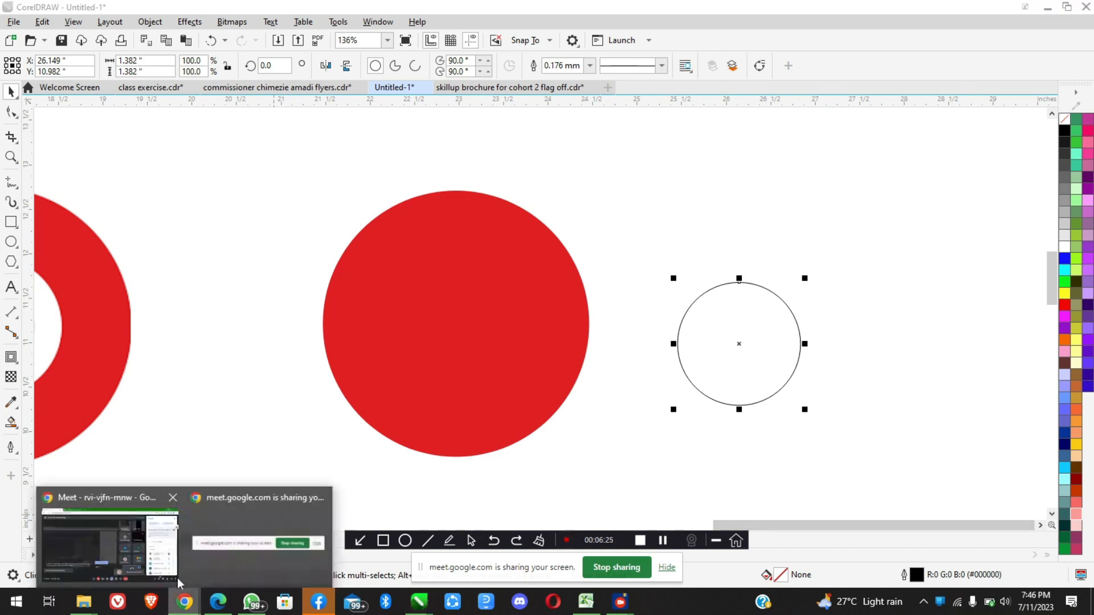
{"action": "left_click", "coordinate": [153, 551]}
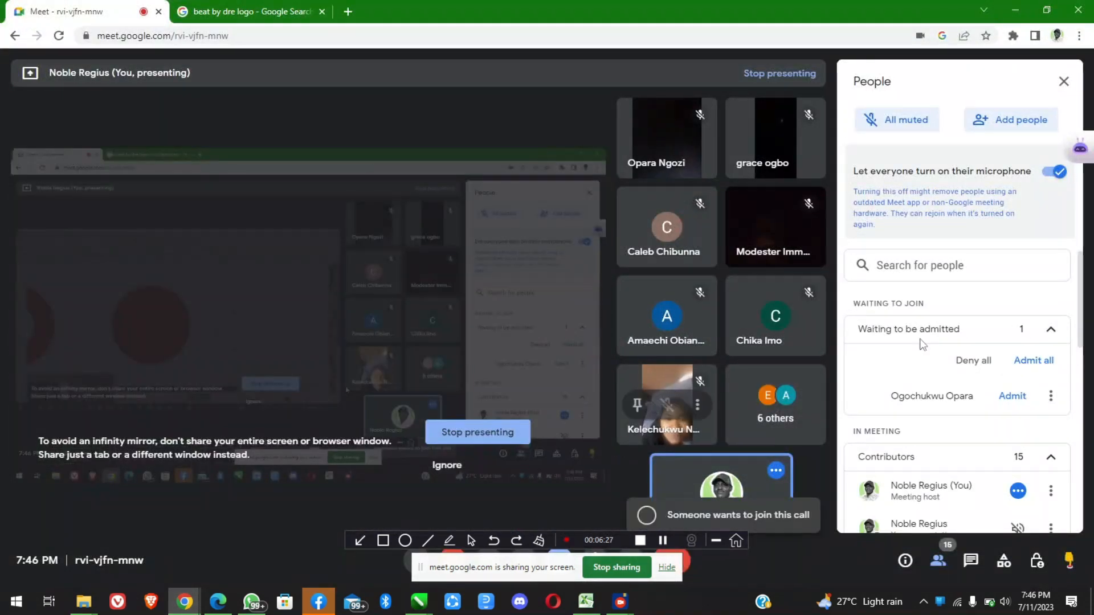
{"action": "left_click", "coordinate": [1023, 367]}
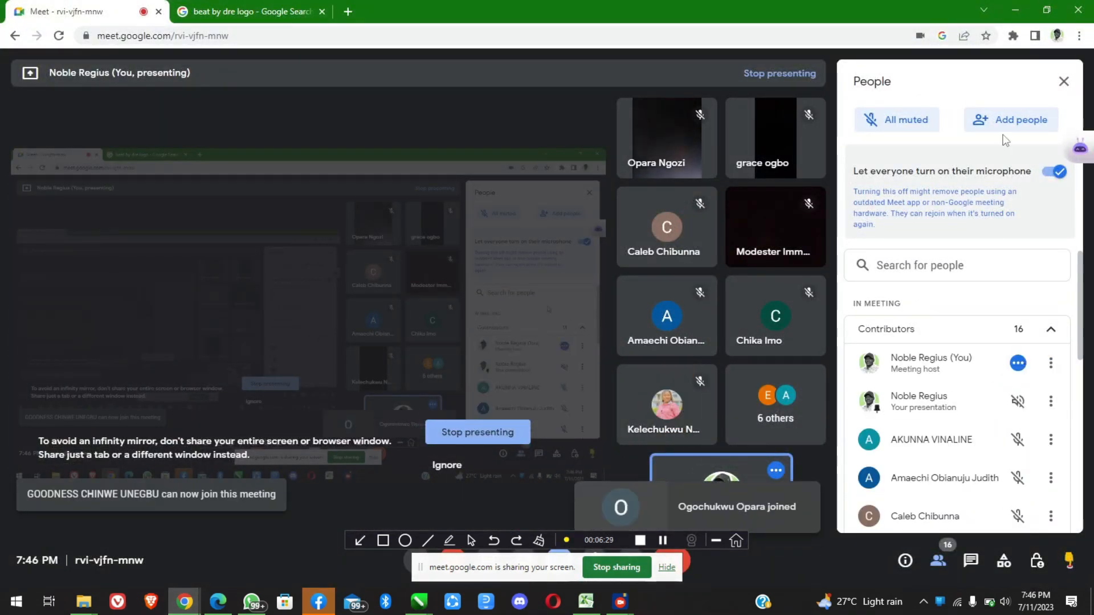
{"action": "left_click", "coordinate": [1017, 16]}
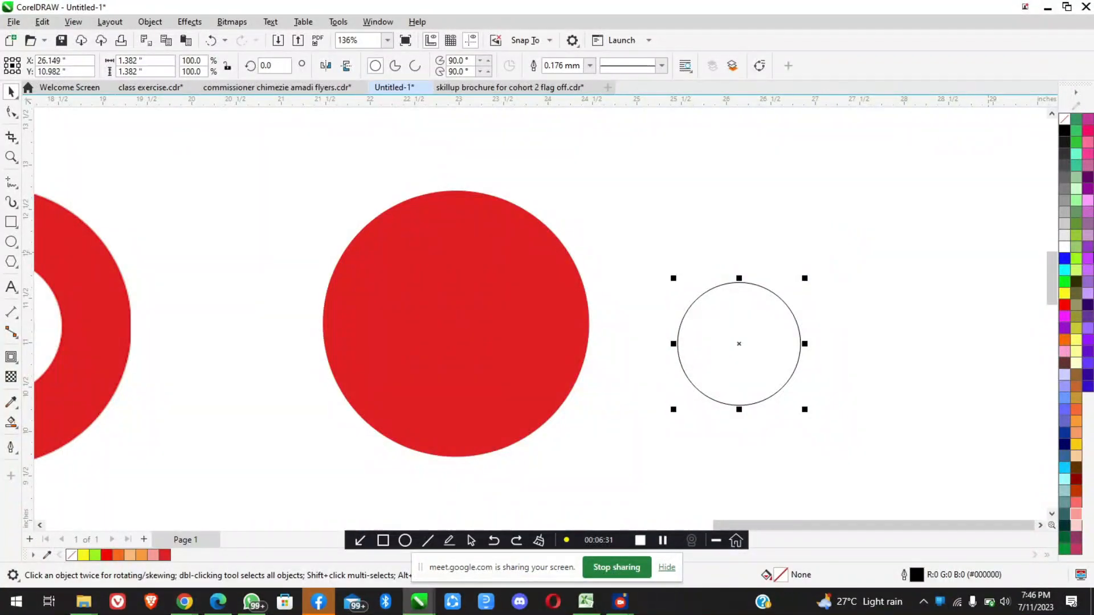
Set the outline color of the small unfilled circle to white
{"action": "right_click", "coordinate": [1064, 249]}
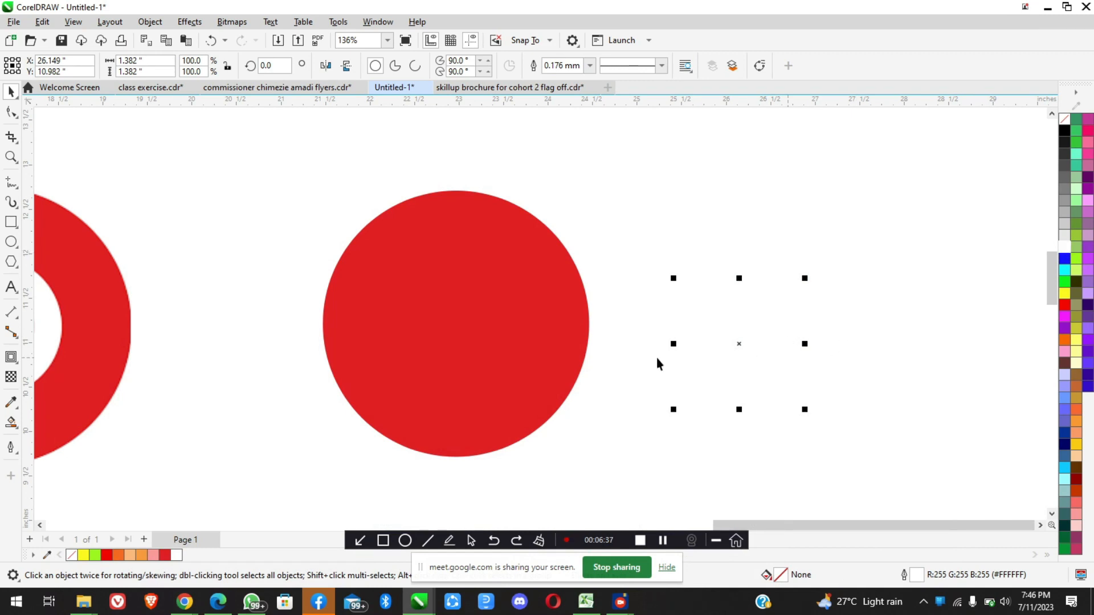
{"action": "scroll", "coordinate": [747, 336], "scroll_direction": "down", "scroll_amount": 2}
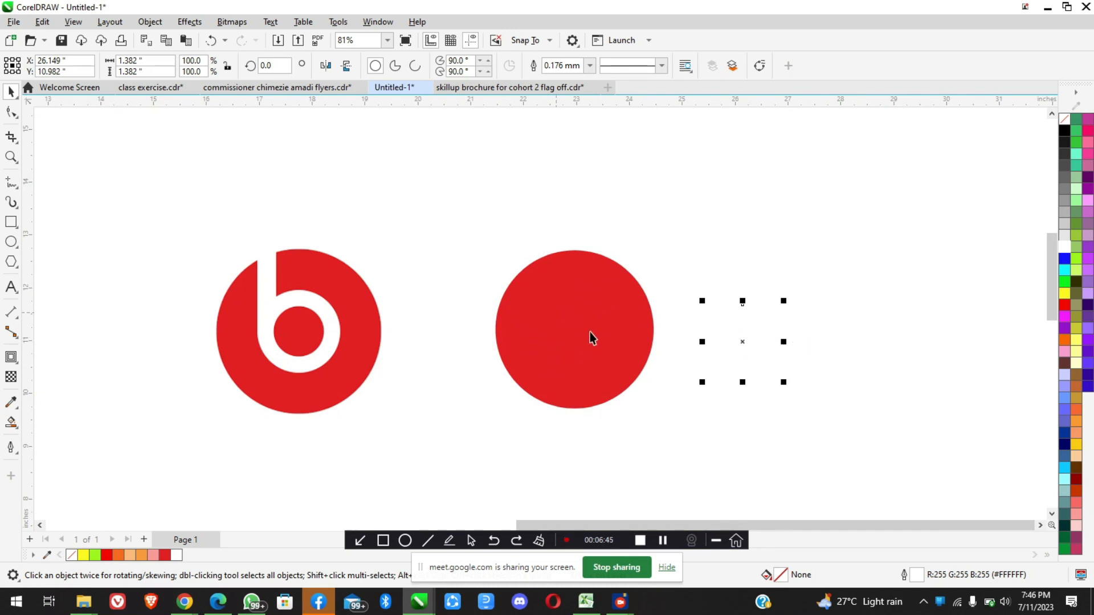
Shrink the Google Meet window so it floats over CorelDRAW, admit the waiting participants, and return to the drawing
{"action": "mouse_move", "coordinate": [184, 601]}
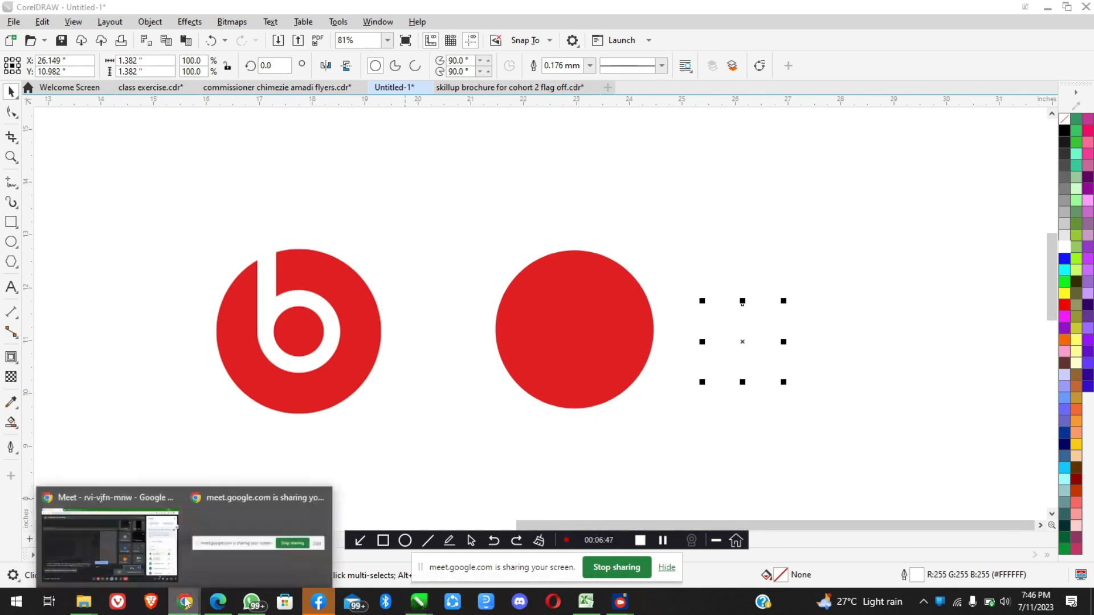
{"action": "left_click", "coordinate": [112, 541]}
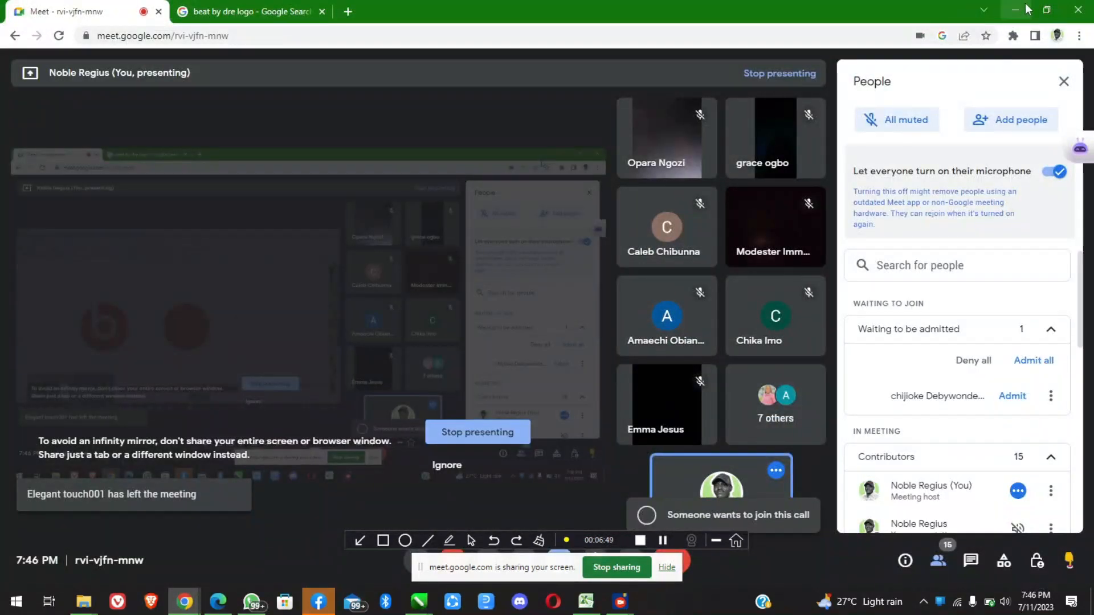
{"action": "left_click", "coordinate": [1054, 10]}
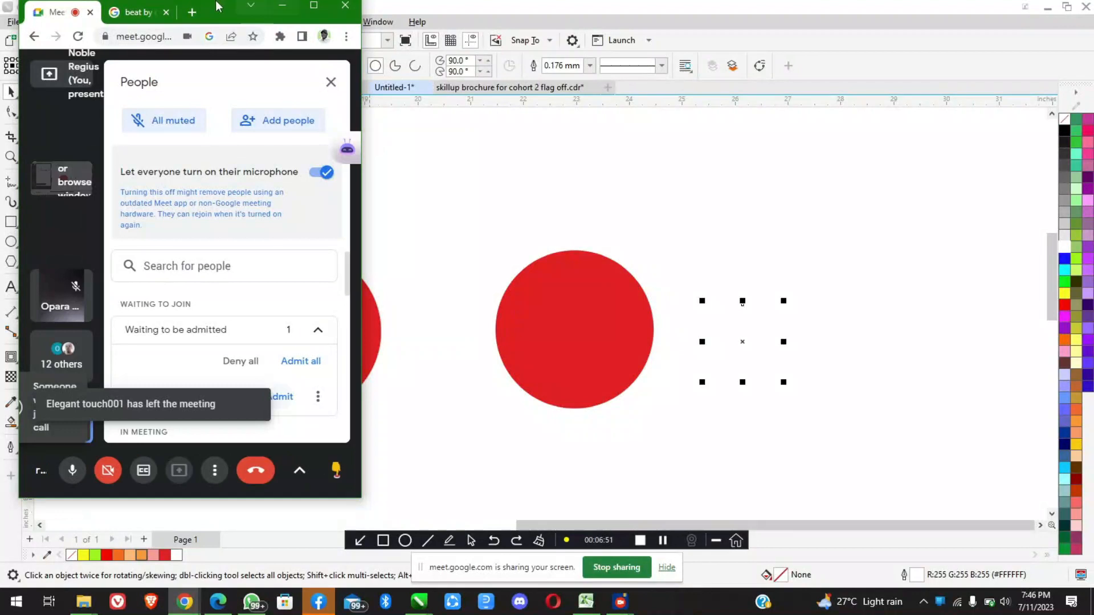
{"action": "left_click_drag", "start_coordinate": [219, 12], "coordinate": [217, 44]}
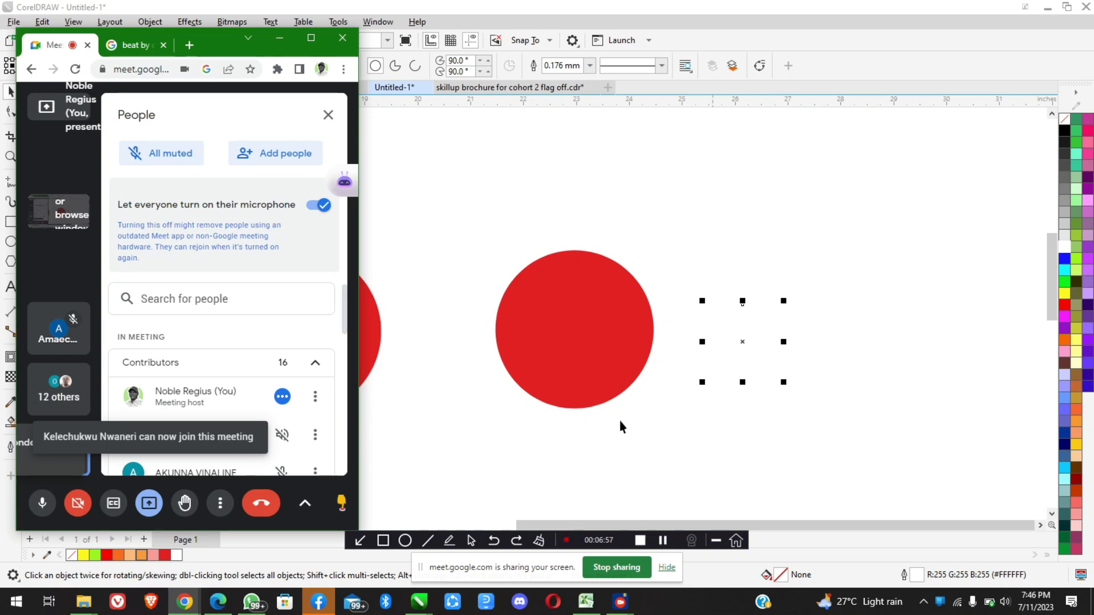
{"action": "scroll", "coordinate": [303, 405], "scroll_direction": "down", "scroll_amount": 3}
{"action": "scroll", "coordinate": [303, 405], "scroll_direction": "up", "scroll_amount": 3}
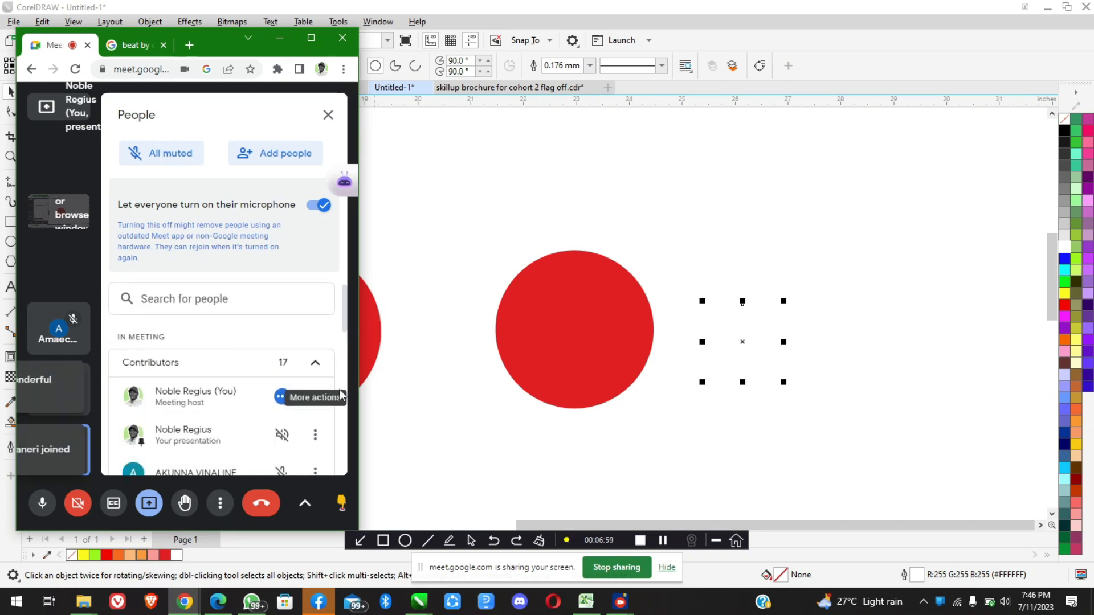
{"action": "left_click", "coordinate": [685, 357]}
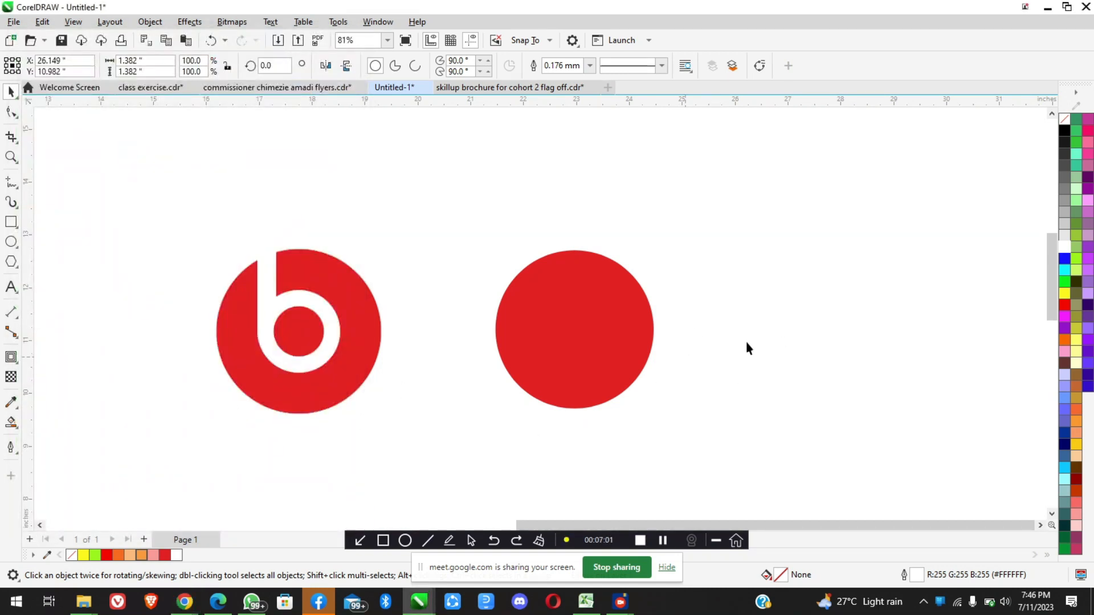
{"action": "scroll", "coordinate": [746, 340], "scroll_direction": "up", "scroll_amount": 2}
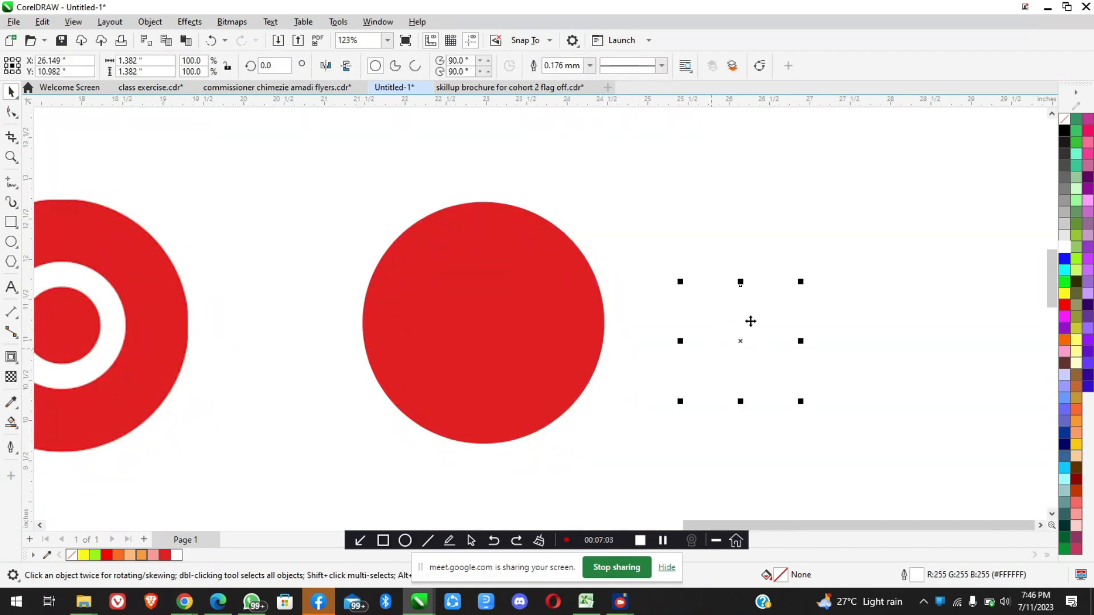
{"action": "scroll", "coordinate": [606, 360], "scroll_direction": "down", "scroll_amount": 2}
{"action": "scroll", "coordinate": [606, 360], "scroll_direction": "down", "scroll_amount": 3}
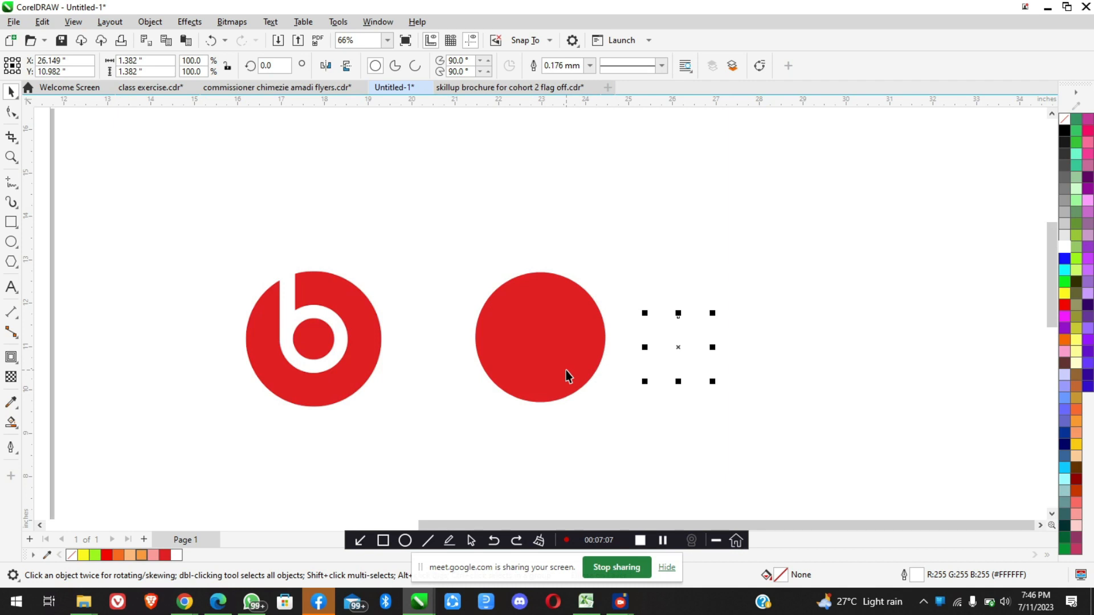
{"action": "scroll", "coordinate": [569, 376], "scroll_direction": "up", "scroll_amount": 1}
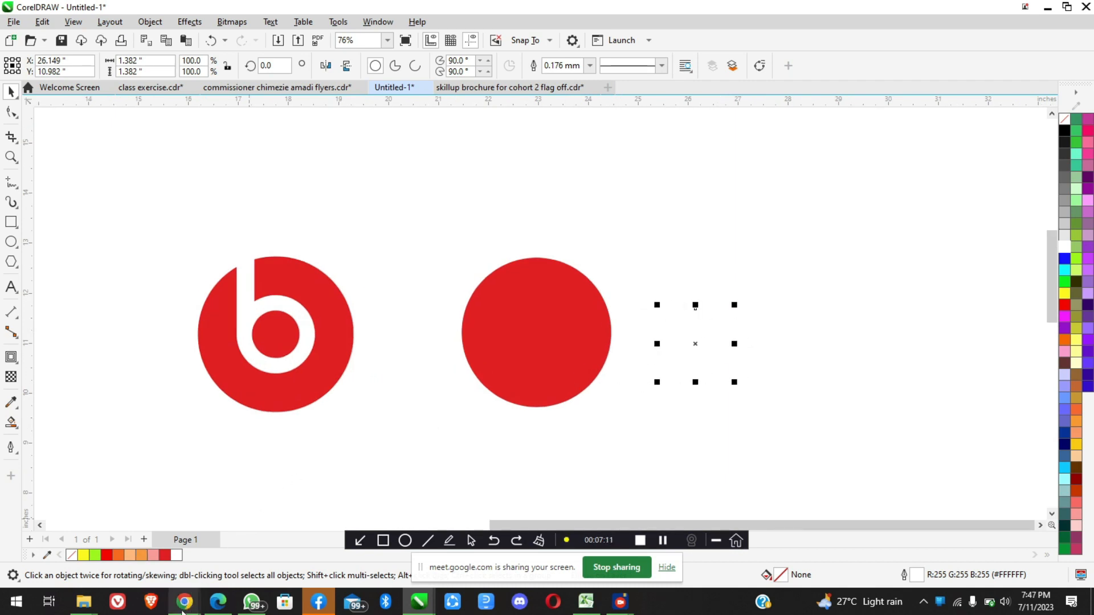
Bring up the floating Google Meet window, admit all waiting participants, mute the microphone, and minimize the window
{"action": "left_click", "coordinate": [184, 601]}
{"action": "left_click", "coordinate": [122, 548]}
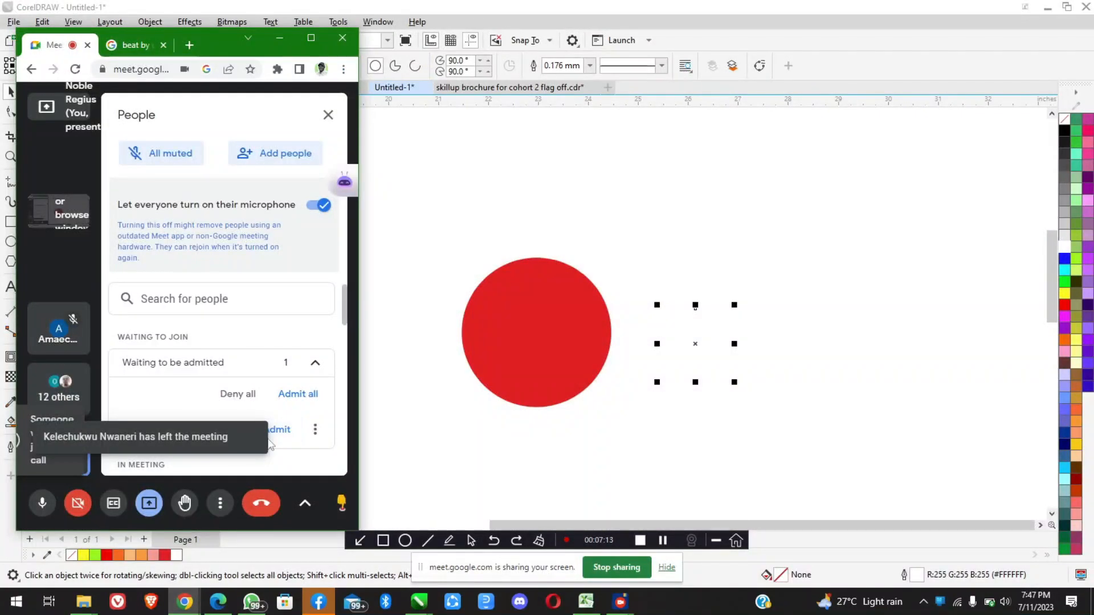
{"action": "left_click", "coordinate": [297, 401]}
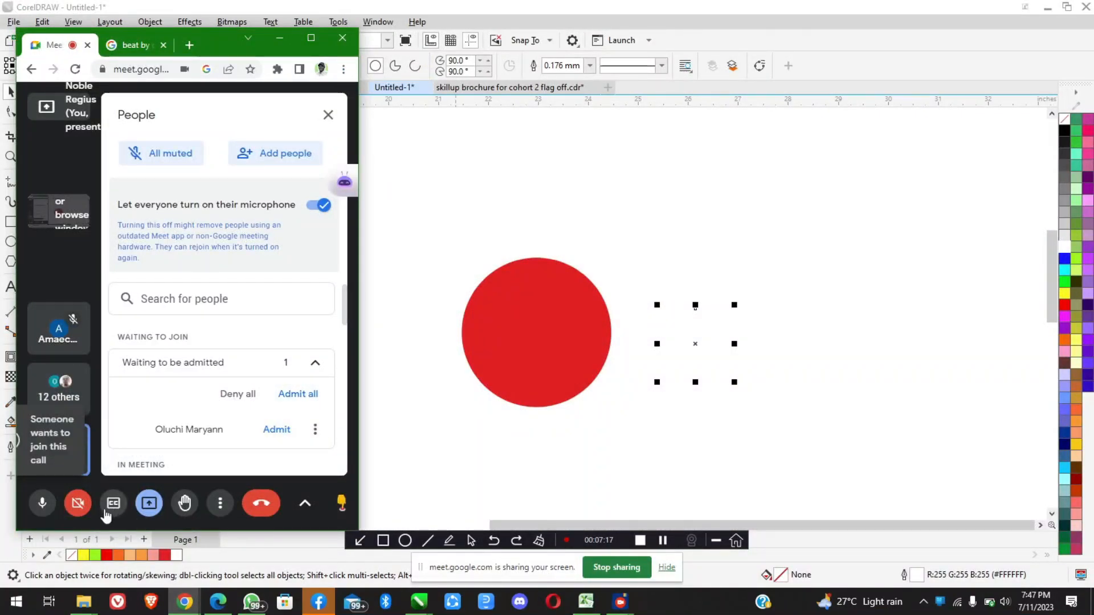
{"action": "left_click", "coordinate": [42, 503]}
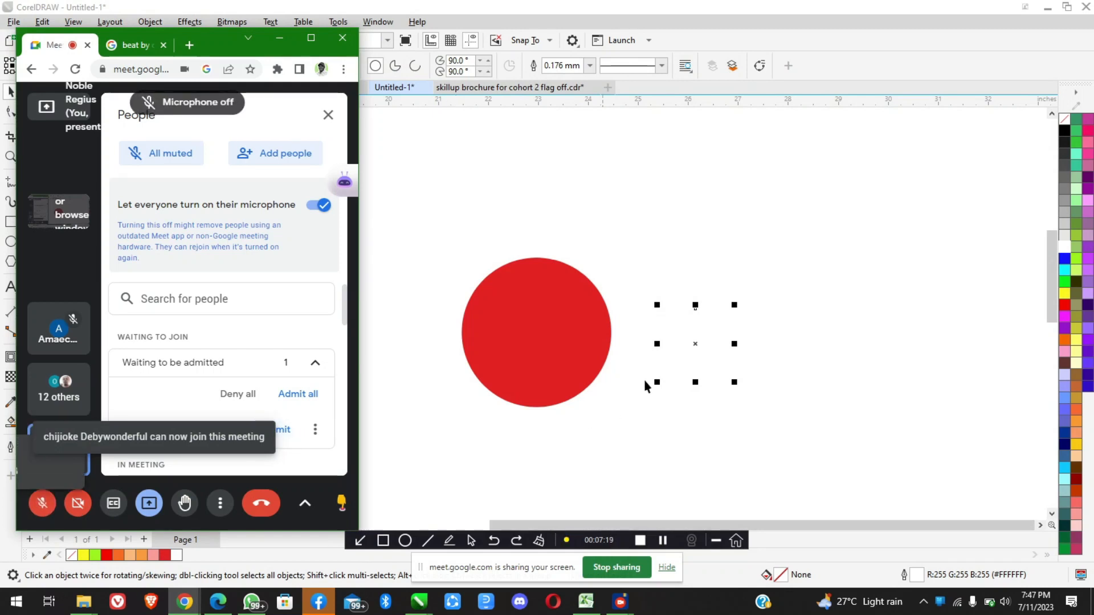
{"action": "left_click", "coordinate": [279, 38]}
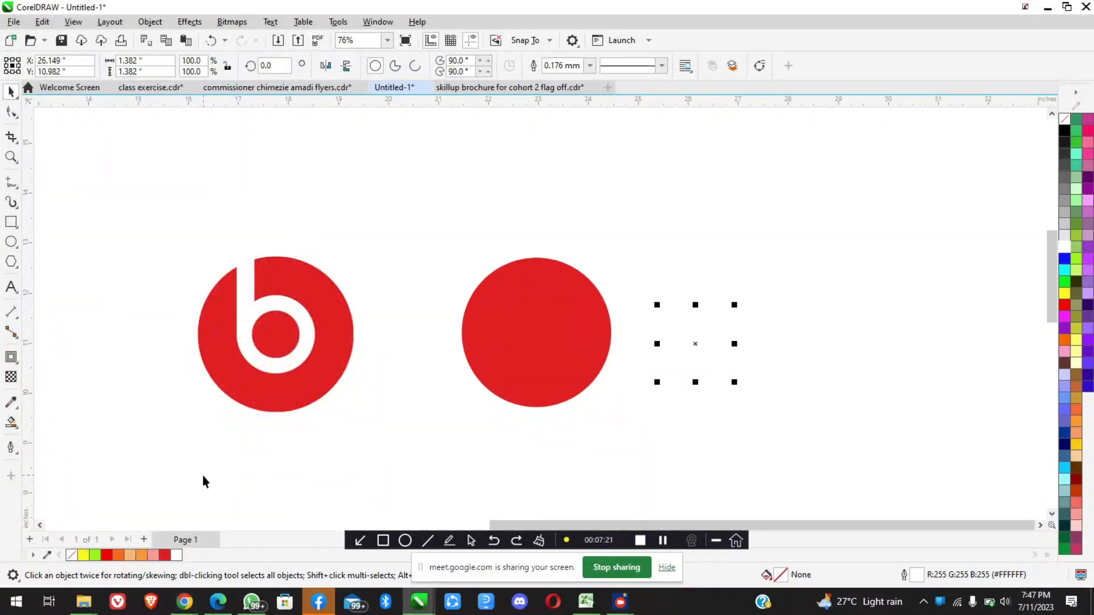
Reopen the Google Meet window, admit the waiting participant, unmute and re-mute the microphone, and select the large red circle in CorelDRAW
{"action": "mouse_move", "coordinate": [191, 608]}
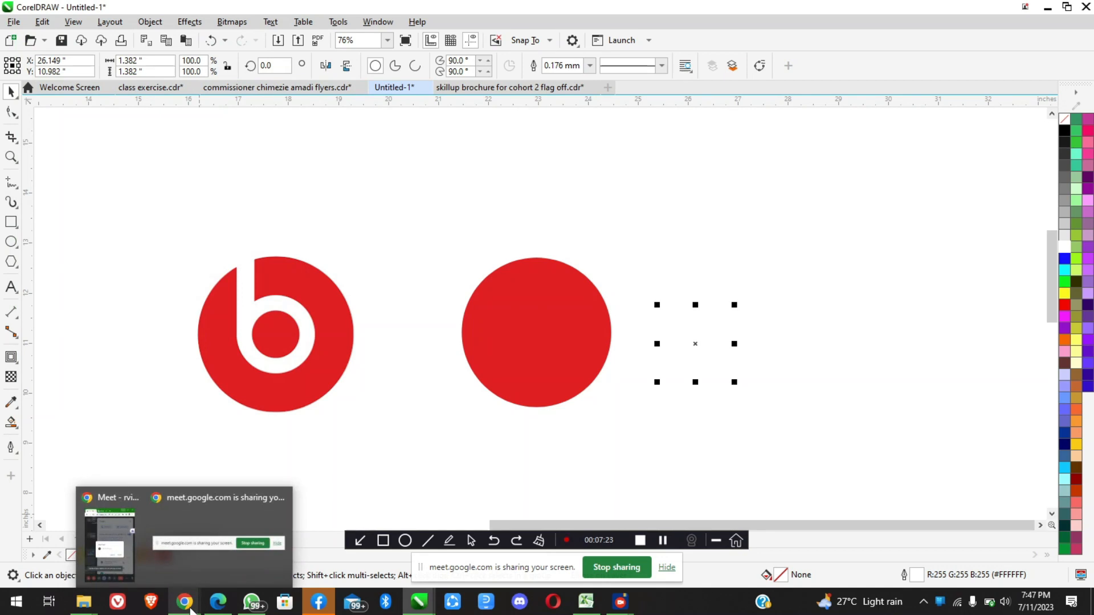
{"action": "left_click", "coordinate": [109, 544]}
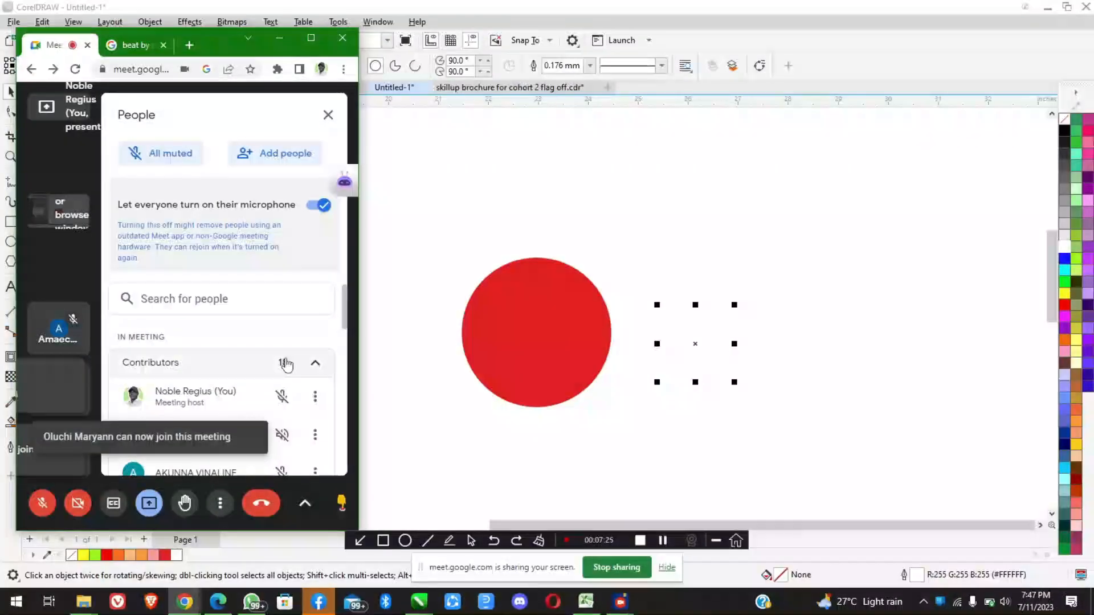
{"action": "left_click", "coordinate": [50, 507]}
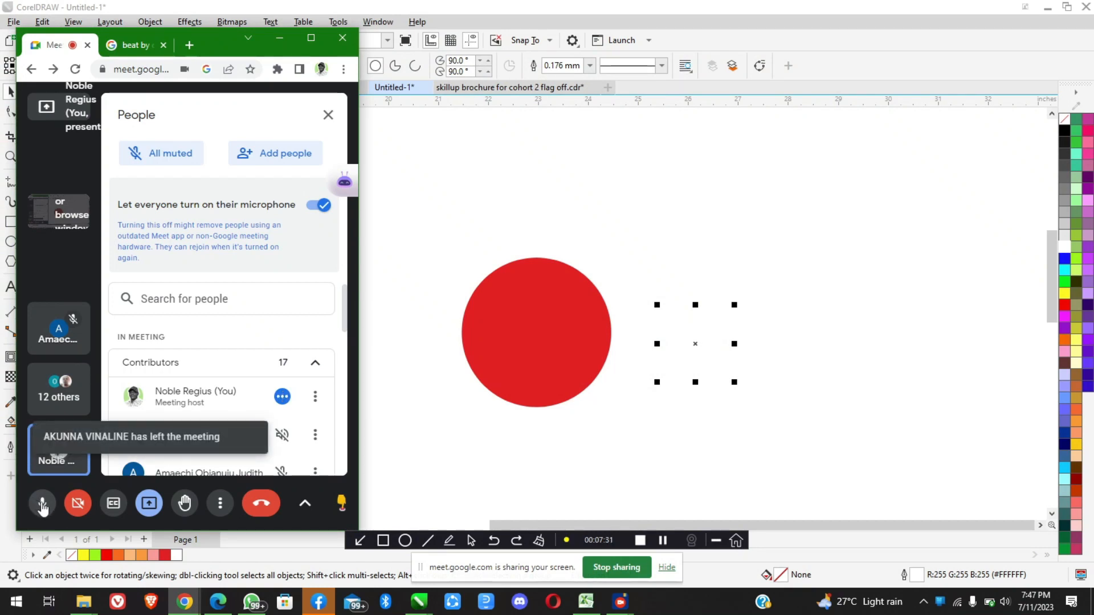
{"action": "left_click", "coordinate": [42, 504]}
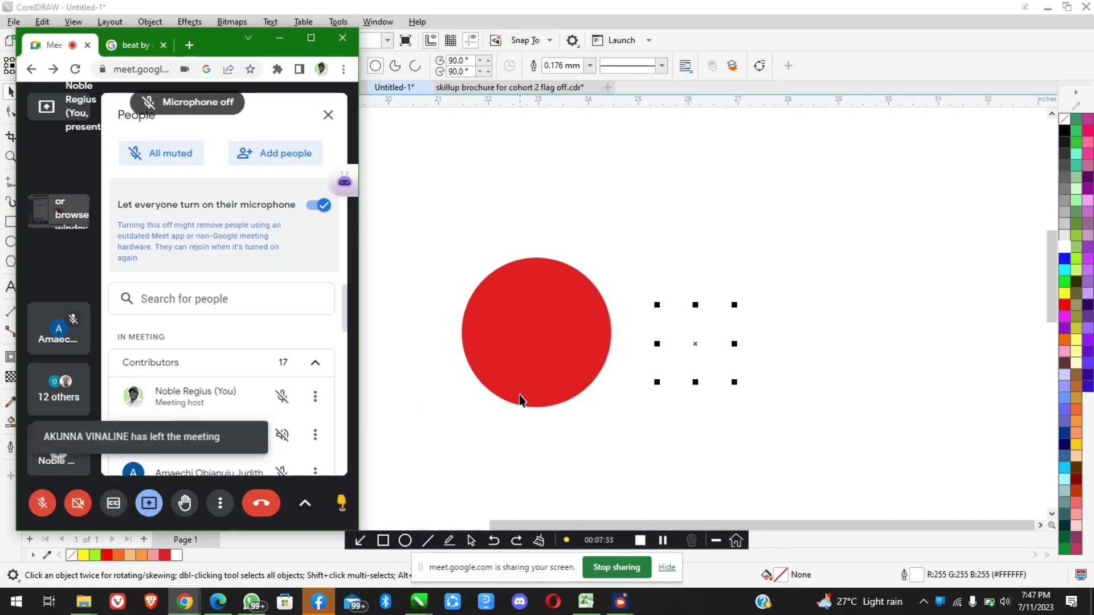
{"action": "left_click", "coordinate": [525, 364]}
{"action": "left_click", "coordinate": [525, 363]}
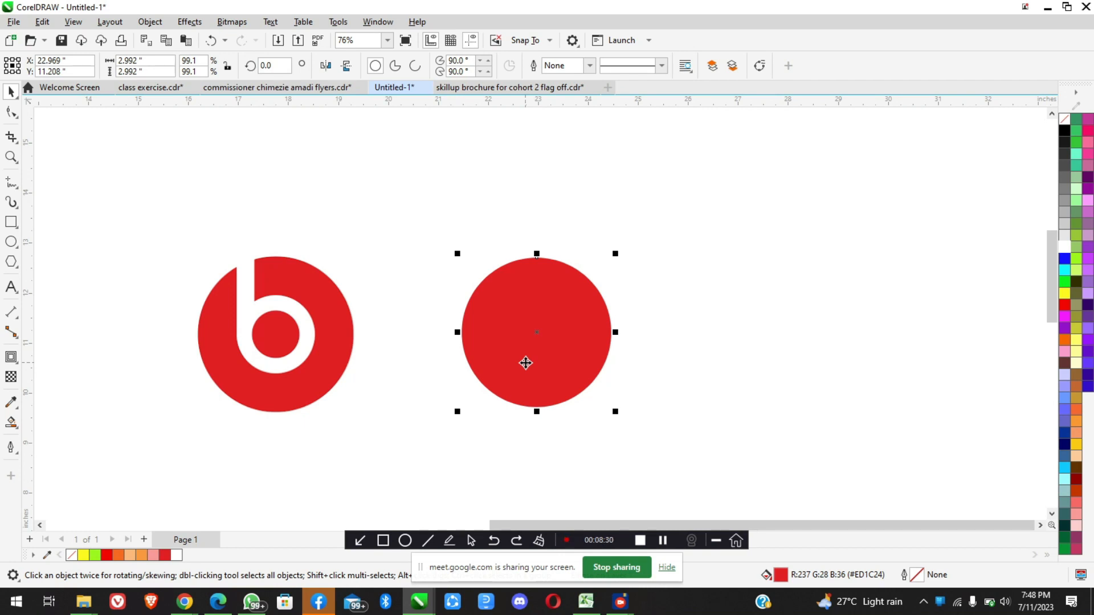
Return to the Google Meet window, let the next participant in, unmute the microphone, and minimize the window
{"action": "left_click", "coordinate": [185, 601]}
{"action": "left_click", "coordinate": [120, 541]}
{"action": "key", "text": "ctrl+d"}
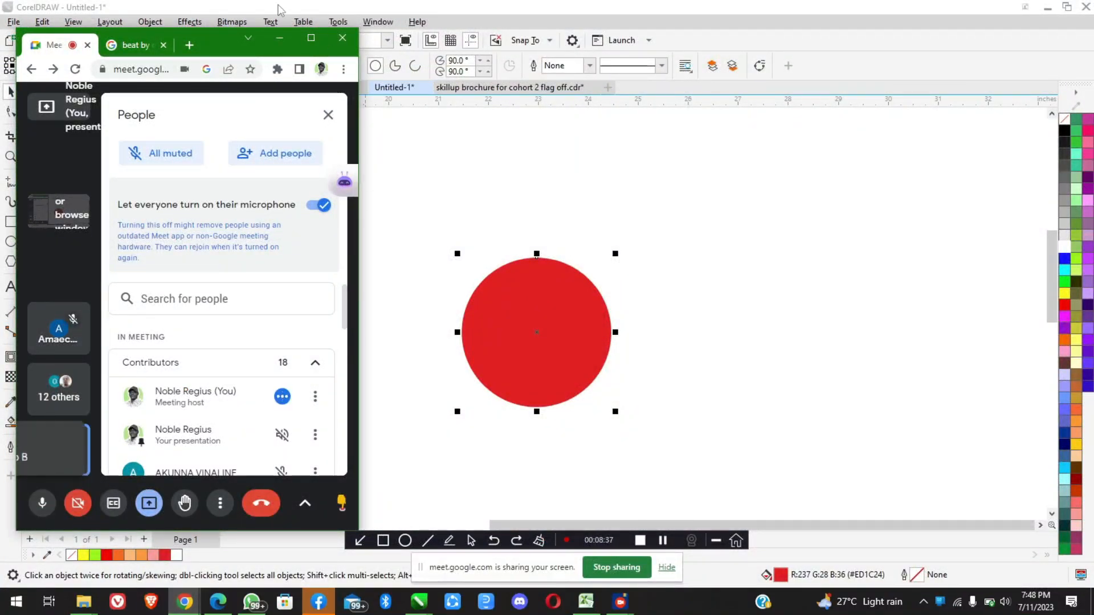
{"action": "left_click", "coordinate": [279, 45]}
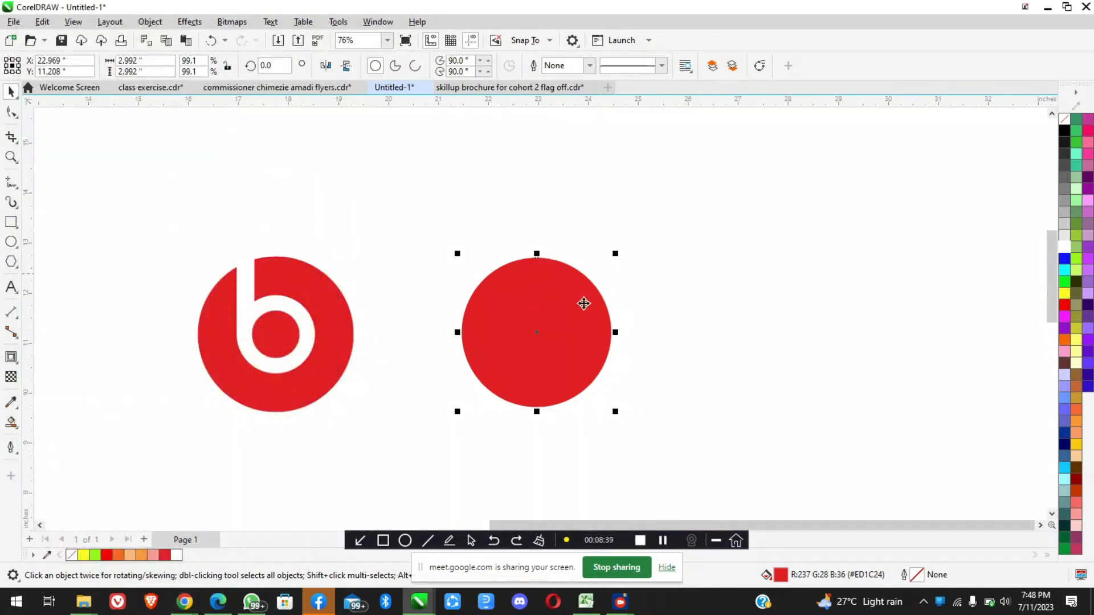
Align the small white-outlined circle to the horizontal and vertical center of the large red circle
{"action": "left_click", "coordinate": [719, 337]}
{"action": "left_click", "coordinate": [729, 345]}
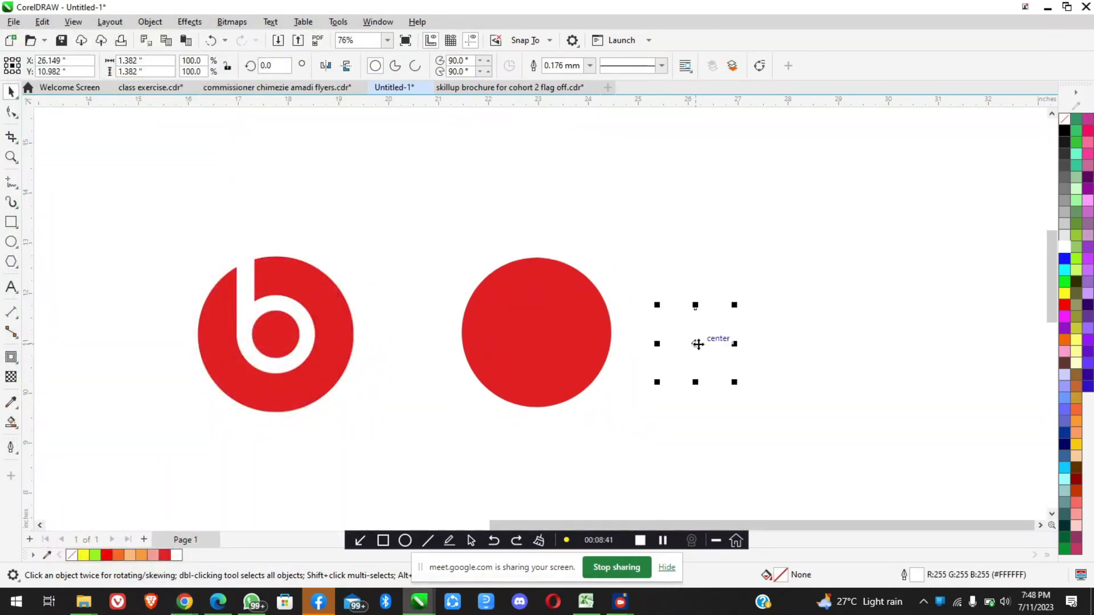
{"action": "scroll", "coordinate": [696, 342], "scroll_direction": "up", "scroll_amount": 2}
{"action": "scroll", "coordinate": [678, 332], "scroll_direction": "down", "scroll_amount": 2}
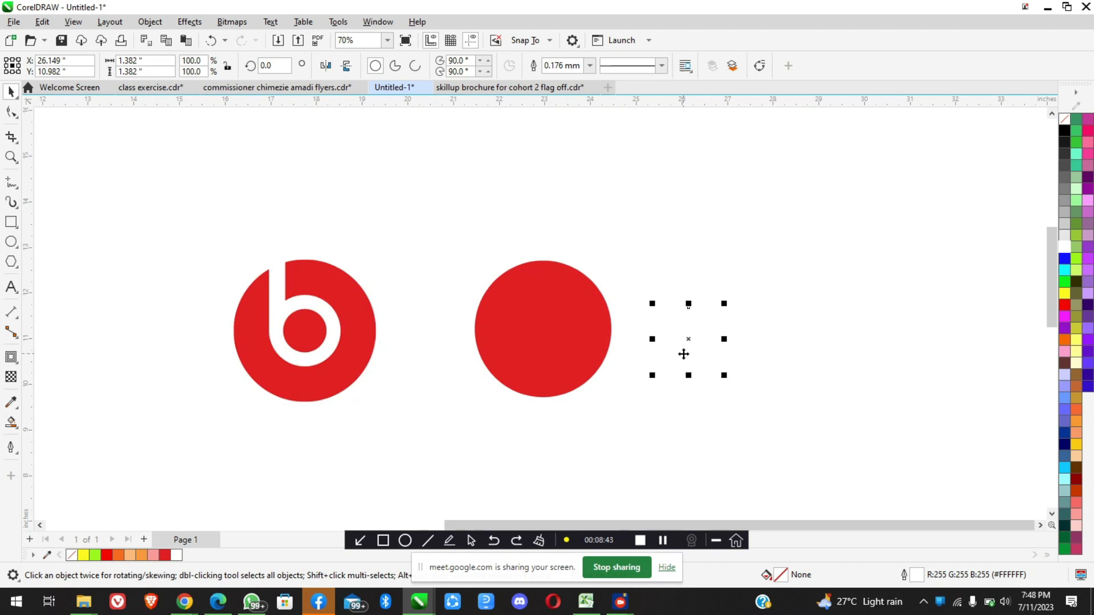
{"action": "left_click", "coordinate": [532, 358], "text": "shift"}
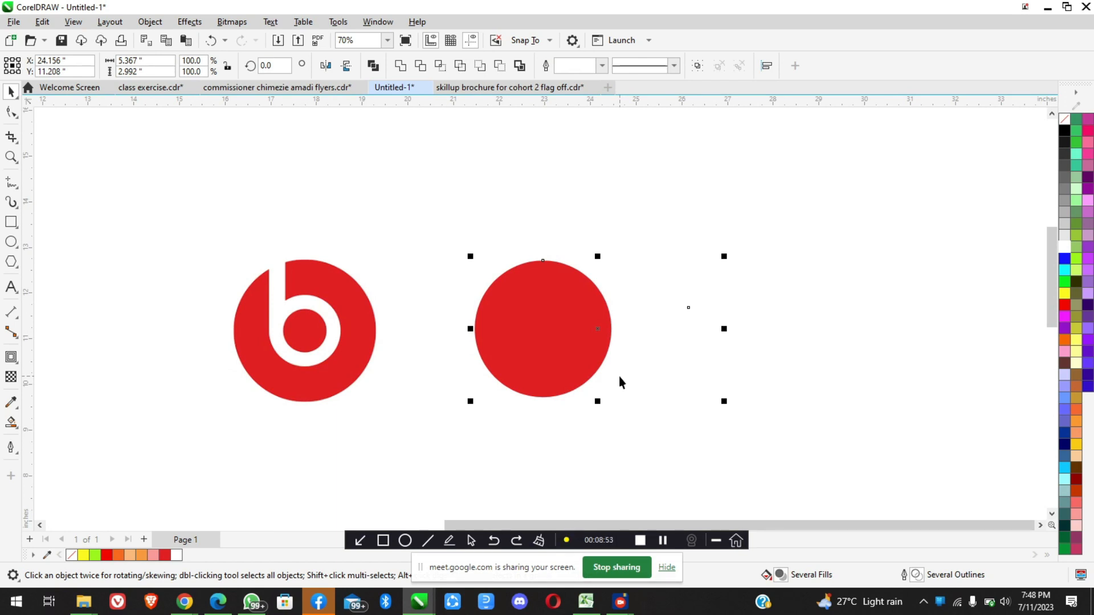
{"action": "key", "text": "c"}
{"action": "key", "text": "e"}
{"action": "left_click", "coordinate": [735, 350]}
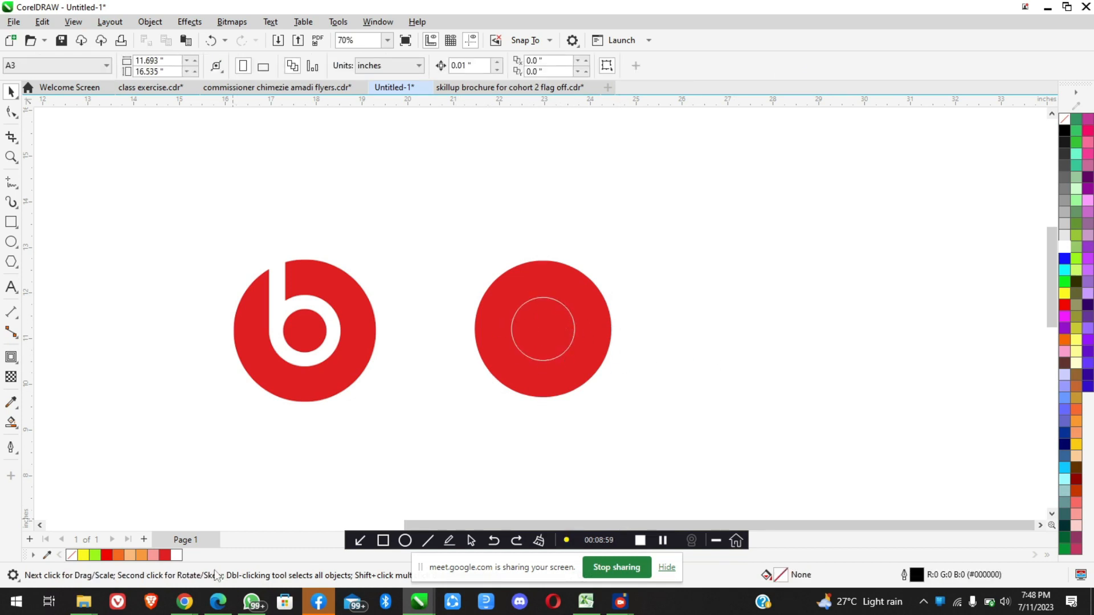
Switch to the floating Google Meet window and admit the participant waiting to join
{"action": "left_click", "coordinate": [184, 601]}
{"action": "left_click", "coordinate": [111, 544]}
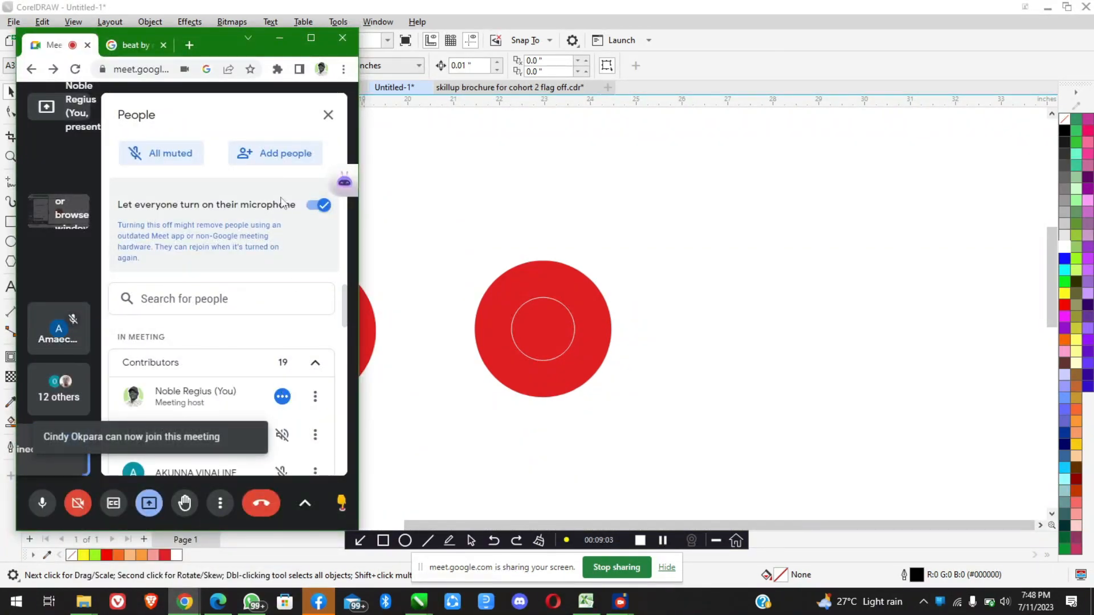
Restore CorelDRAW to a resizable window, move the Google Meet window below it, and enlarge CorelDRAW to fill most of the screen
{"action": "double_click", "coordinate": [550, 10]}
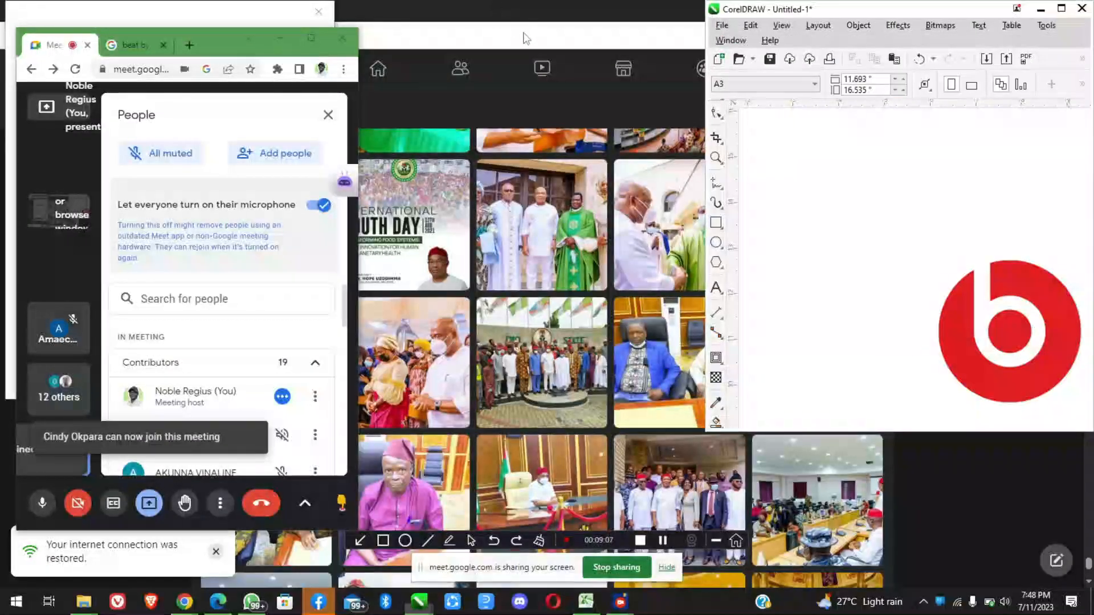
{"action": "left_click_drag", "start_coordinate": [706, 149], "coordinate": [361, 180]}
{"action": "left_click_drag", "start_coordinate": [361, 27], "coordinate": [657, 475]}
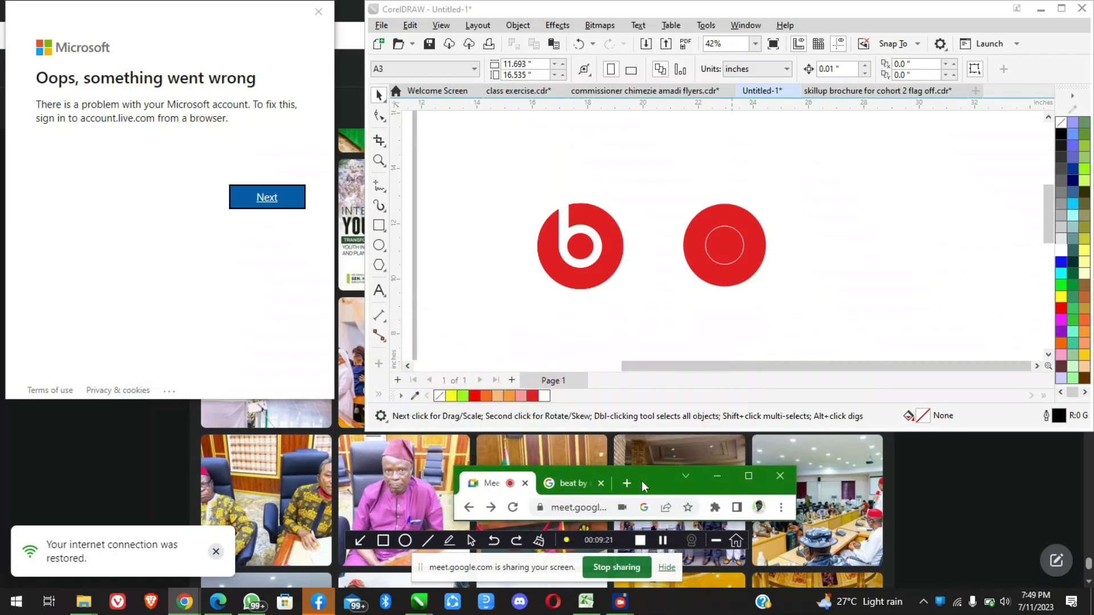
{"action": "left_click_drag", "start_coordinate": [365, 431], "coordinate": [109, 536]}
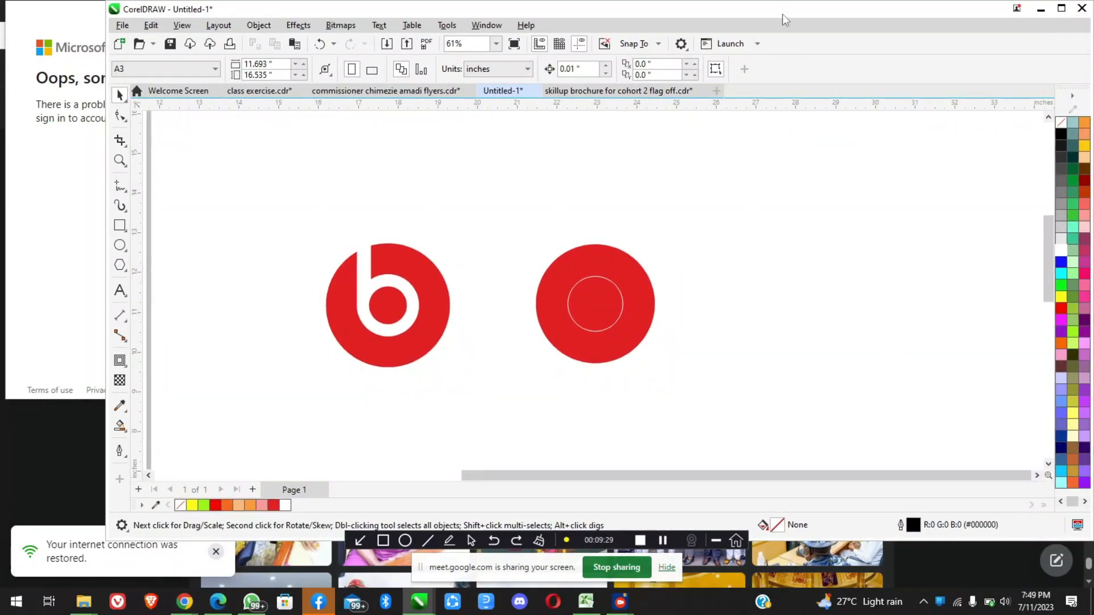
Bring up the Google Meet window, move it beside the CorelDRAW artwork, and enlarge it to check the People list
{"action": "mouse_move", "coordinate": [786, 18]}
{"action": "left_mouse_down"}
{"action": "mouse_move", "coordinate": [715, 32]}
{"action": "mouse_move", "coordinate": [649, 15]}
{"action": "mouse_move", "coordinate": [773, 7]}
{"action": "left_mouse_up"}
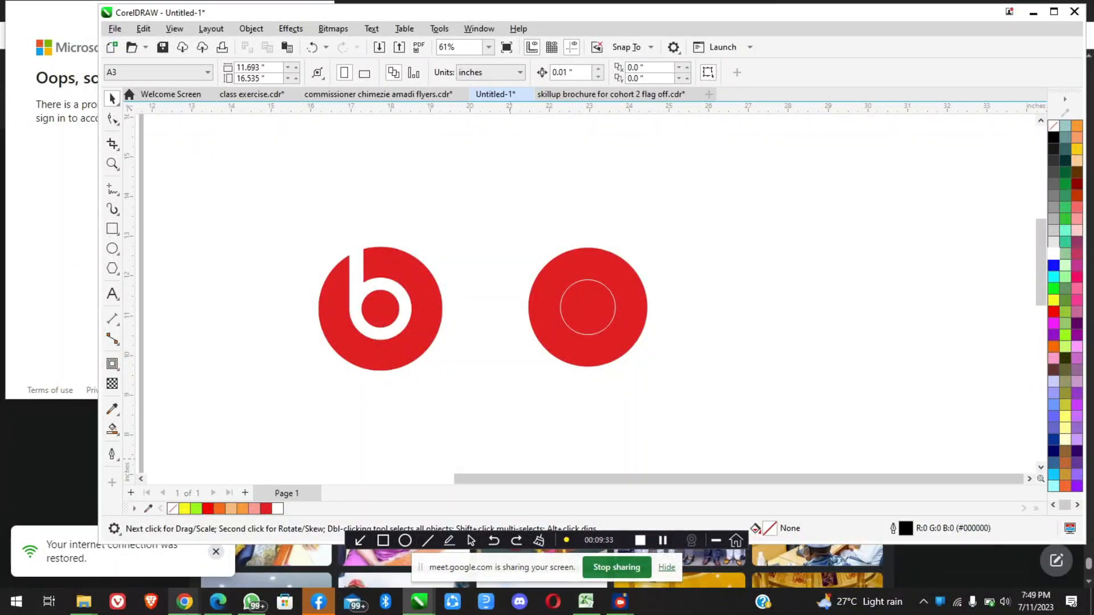
{"action": "left_click", "coordinate": [184, 601]}
{"action": "left_click", "coordinate": [126, 547]}
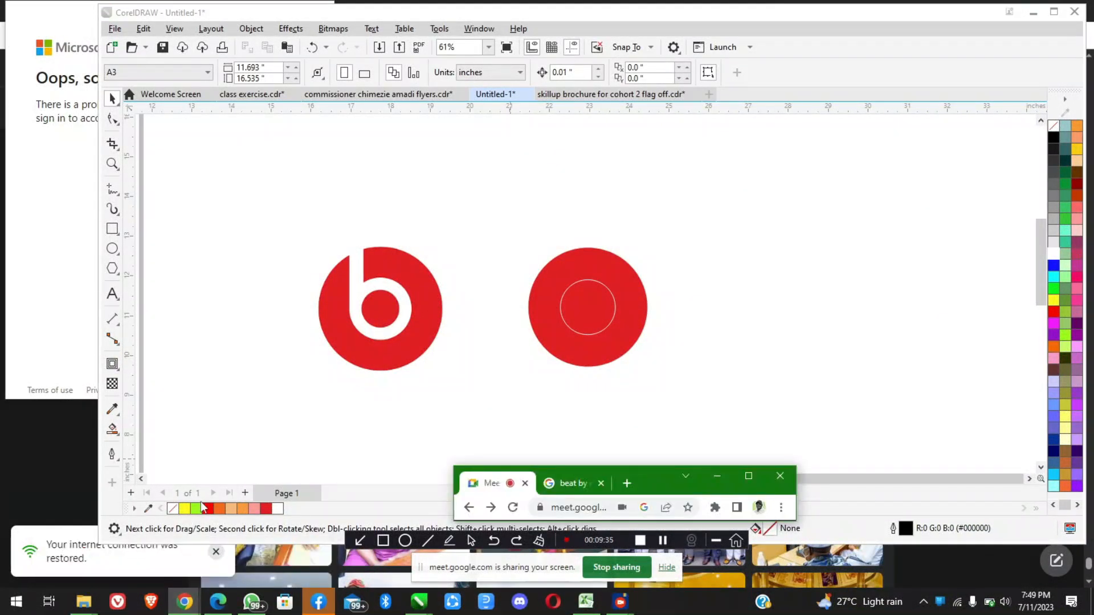
{"action": "left_click_drag", "start_coordinate": [651, 477], "coordinate": [92, 131]}
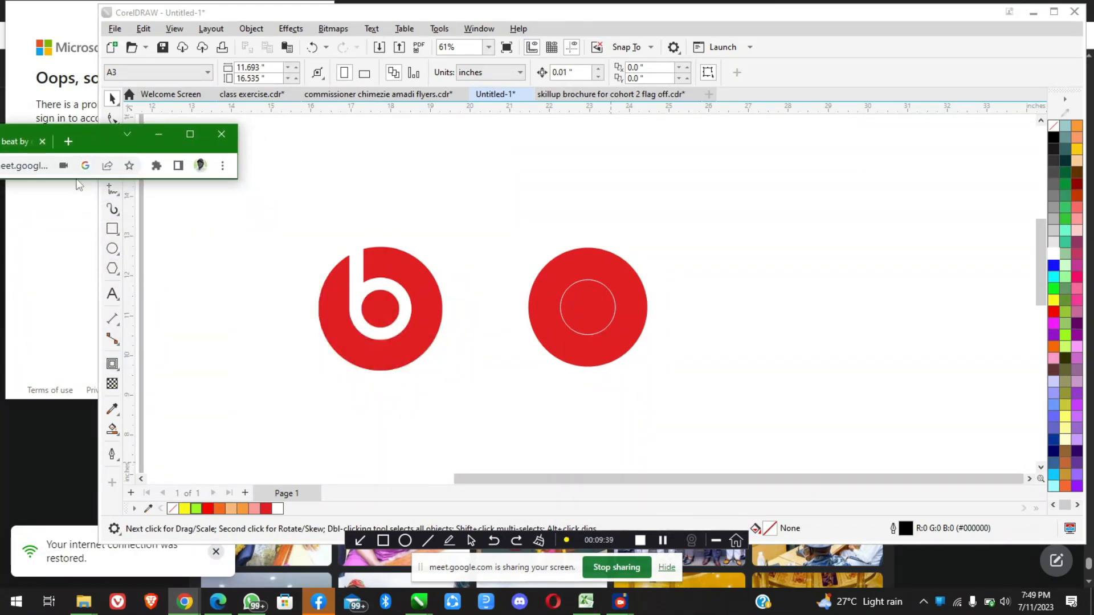
{"action": "left_click_drag", "start_coordinate": [76, 179], "coordinate": [52, 525]}
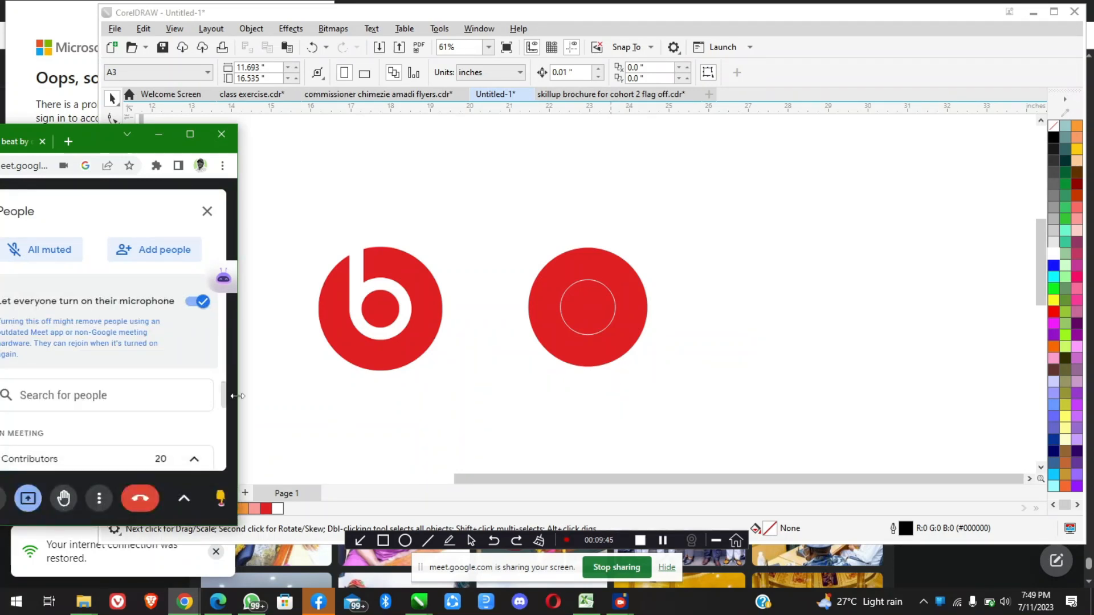
{"action": "scroll", "coordinate": [162, 409], "scroll_direction": "down", "scroll_amount": 2}
{"action": "scroll", "coordinate": [162, 409], "scroll_direction": "up", "scroll_amount": 3}
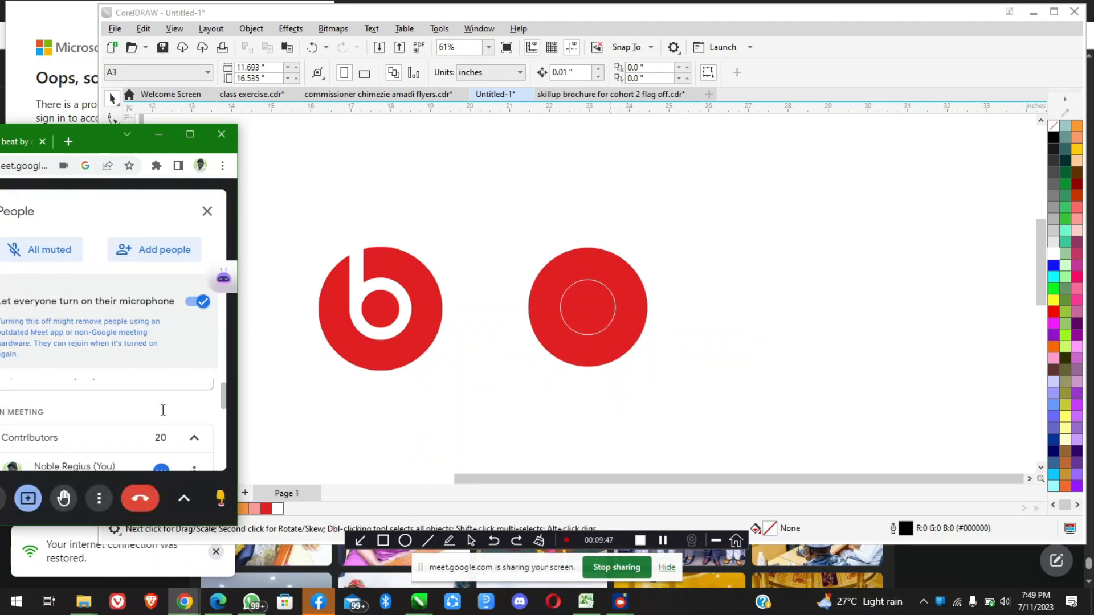
Return to CorelDRAW, maximize its window, and select the small white-outlined circle inside the large red circle
{"action": "left_click", "coordinate": [476, 398]}
{"action": "scroll", "coordinate": [598, 312], "scroll_direction": "up", "scroll_amount": 1}
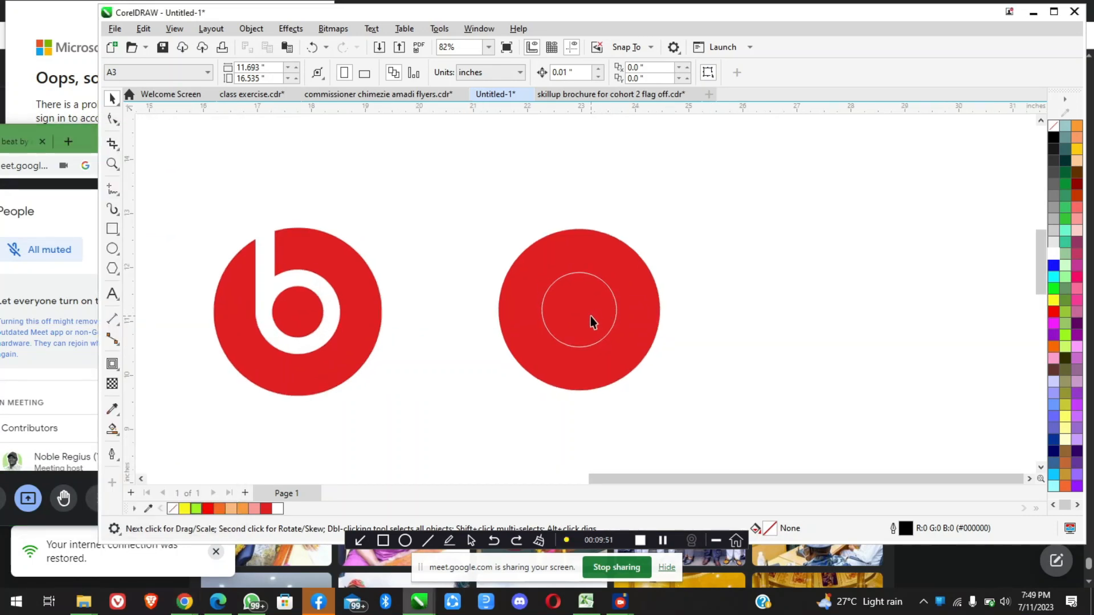
{"action": "left_click", "coordinate": [1053, 12]}
{"action": "scroll", "coordinate": [505, 306], "scroll_direction": "up", "scroll_amount": 1}
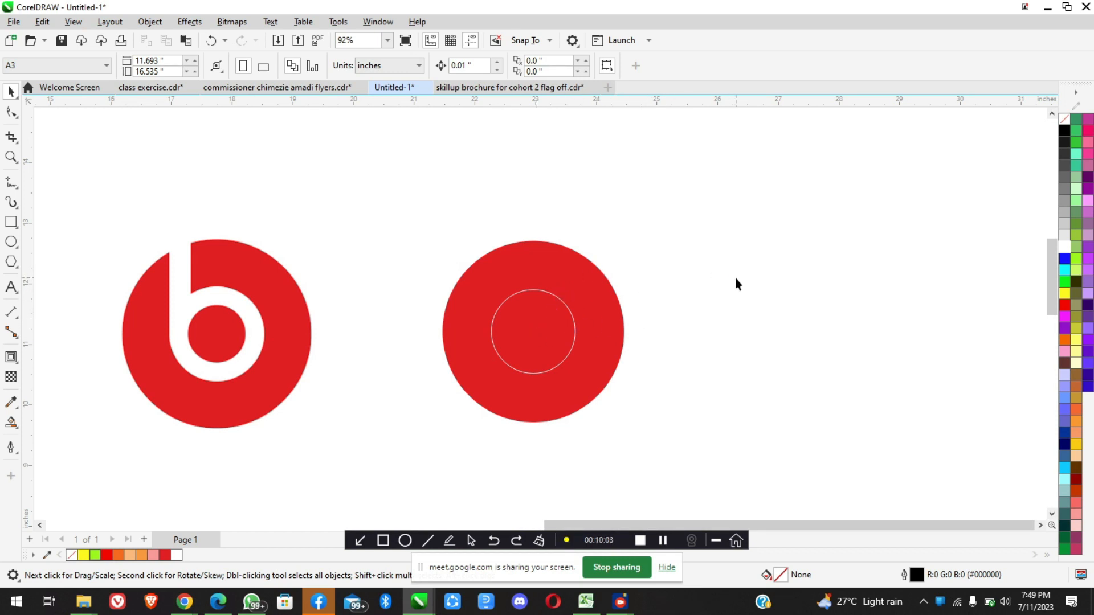
{"action": "left_click", "coordinate": [530, 333]}
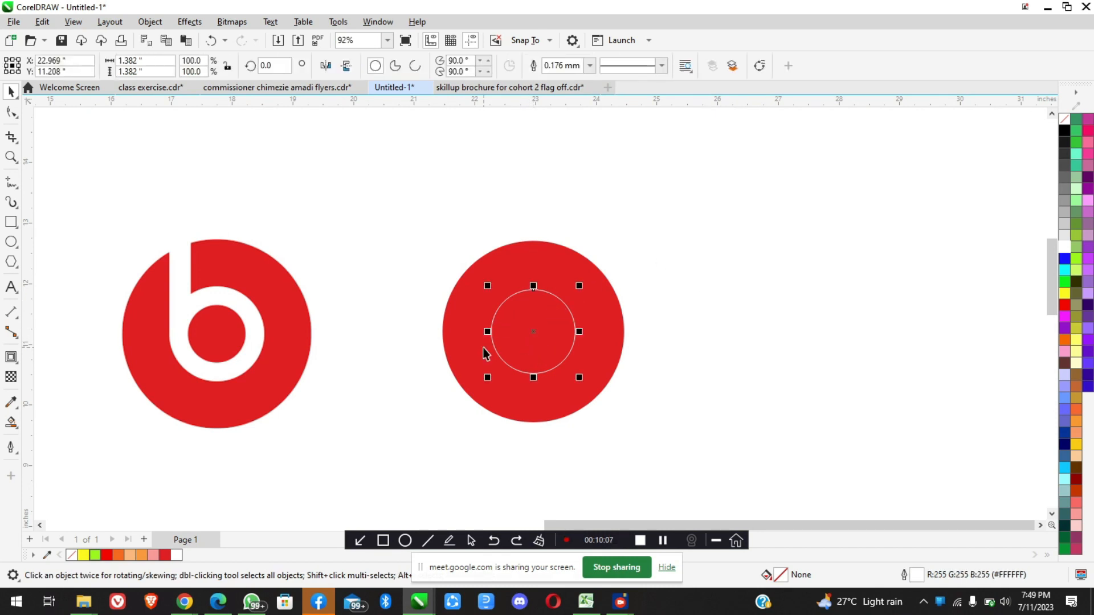
{"action": "scroll", "coordinate": [238, 339], "scroll_direction": "up", "scroll_amount": 2}
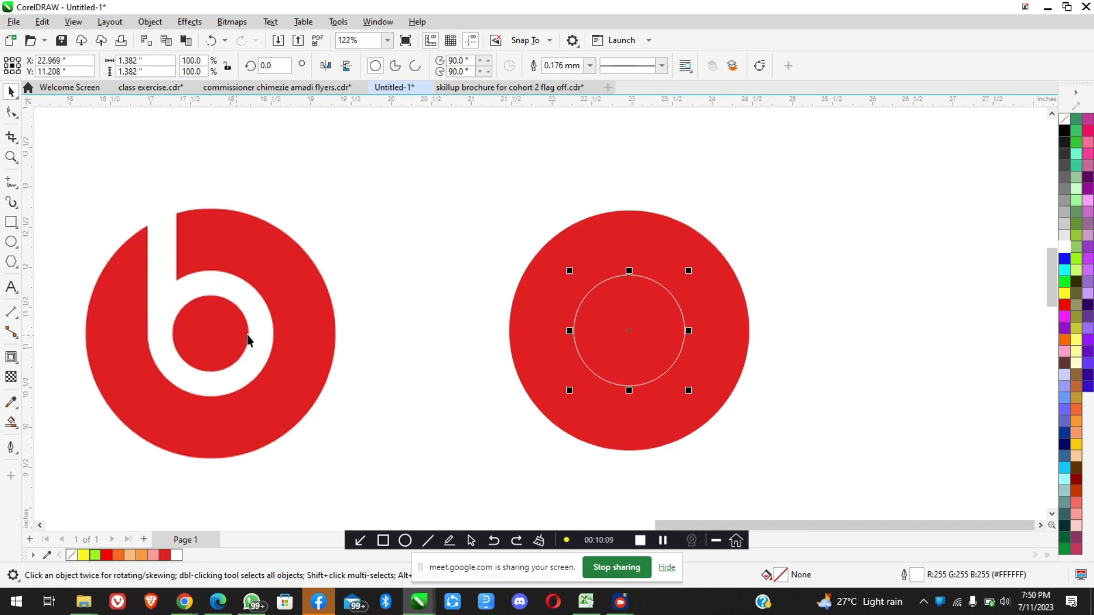
{"action": "scroll", "coordinate": [257, 339], "scroll_direction": "up", "scroll_amount": 1}
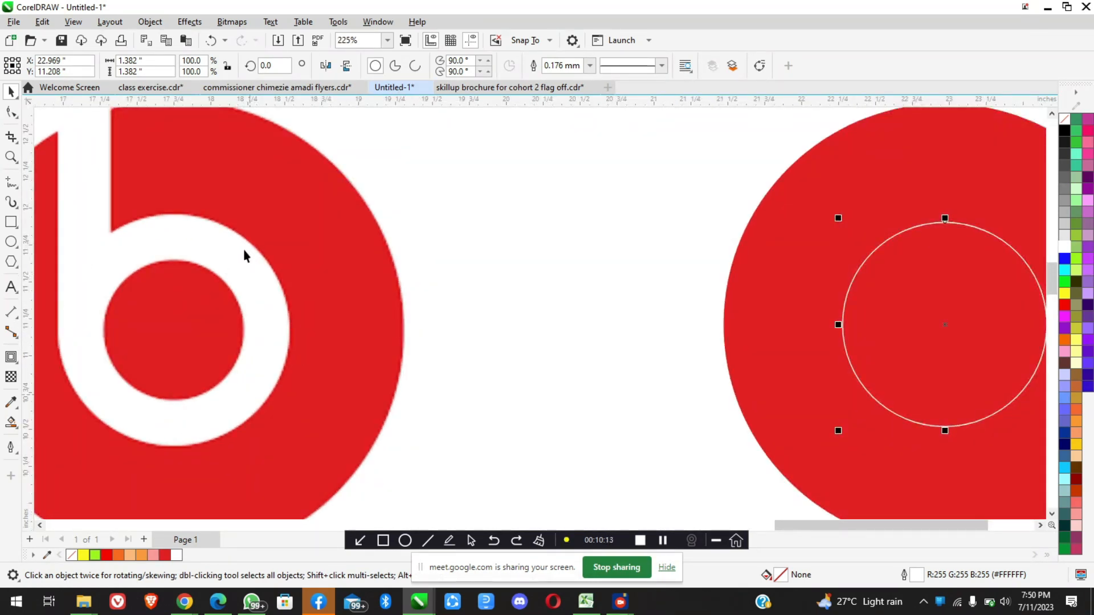
{"action": "scroll", "coordinate": [303, 313], "scroll_direction": "down", "scroll_amount": 3}
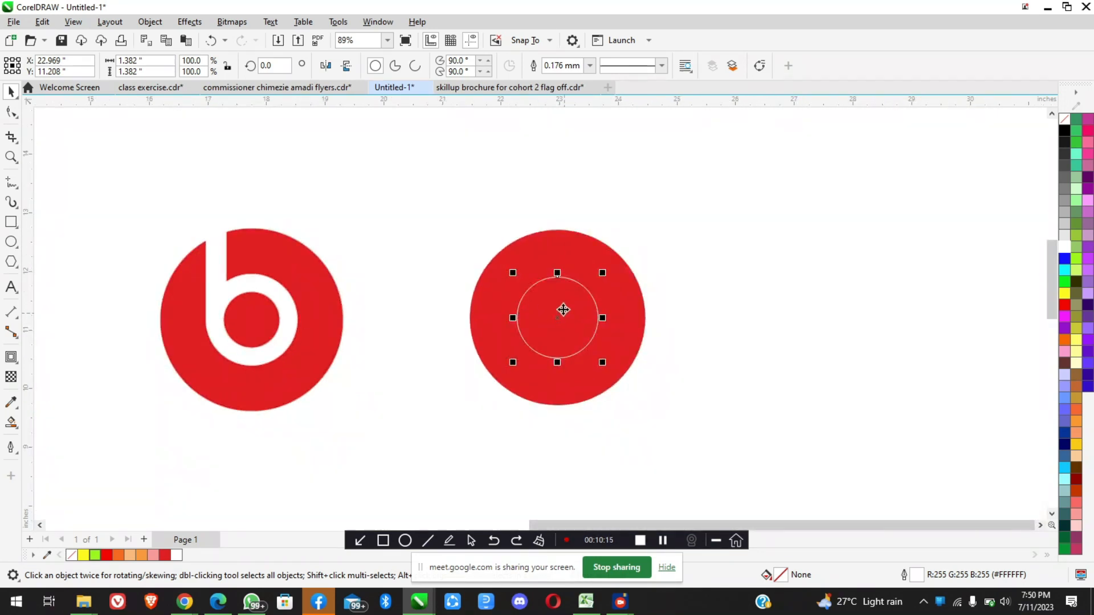
{"action": "scroll", "coordinate": [563, 309], "scroll_direction": "up", "scroll_amount": 2}
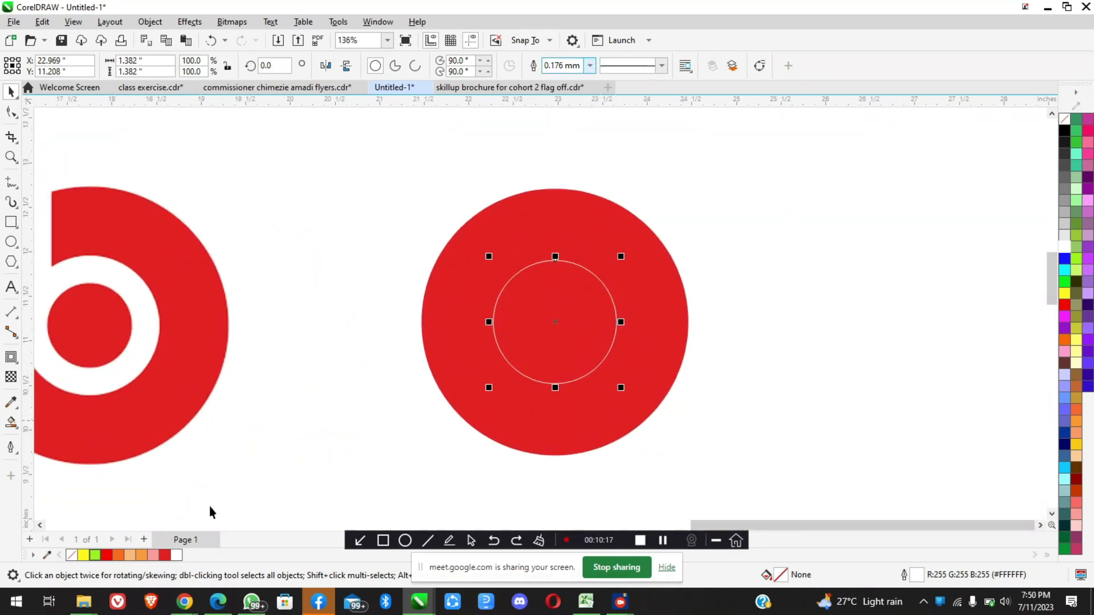
Switch to the Google Meet window, check the People list for raised hands, and minimize the window
{"action": "mouse_move", "coordinate": [192, 598]}
{"action": "left_click", "coordinate": [127, 554]}
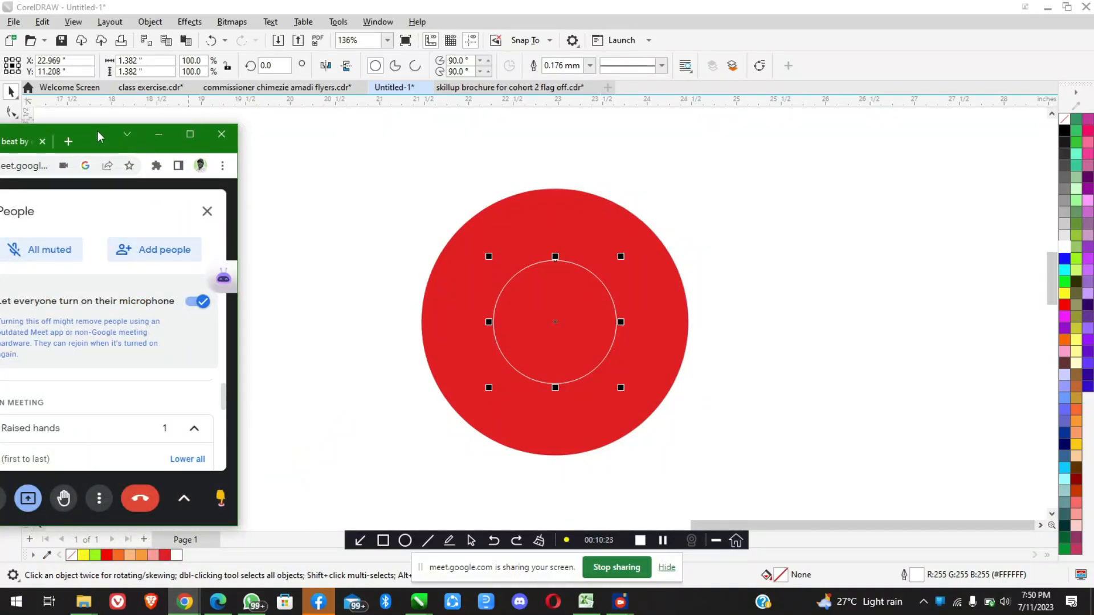
{"action": "left_click_drag", "start_coordinate": [100, 137], "coordinate": [297, 92]}
{"action": "scroll", "coordinate": [352, 410], "scroll_direction": "down", "scroll_amount": 3}
{"action": "scroll", "coordinate": [351, 410], "scroll_direction": "up", "scroll_amount": 5}
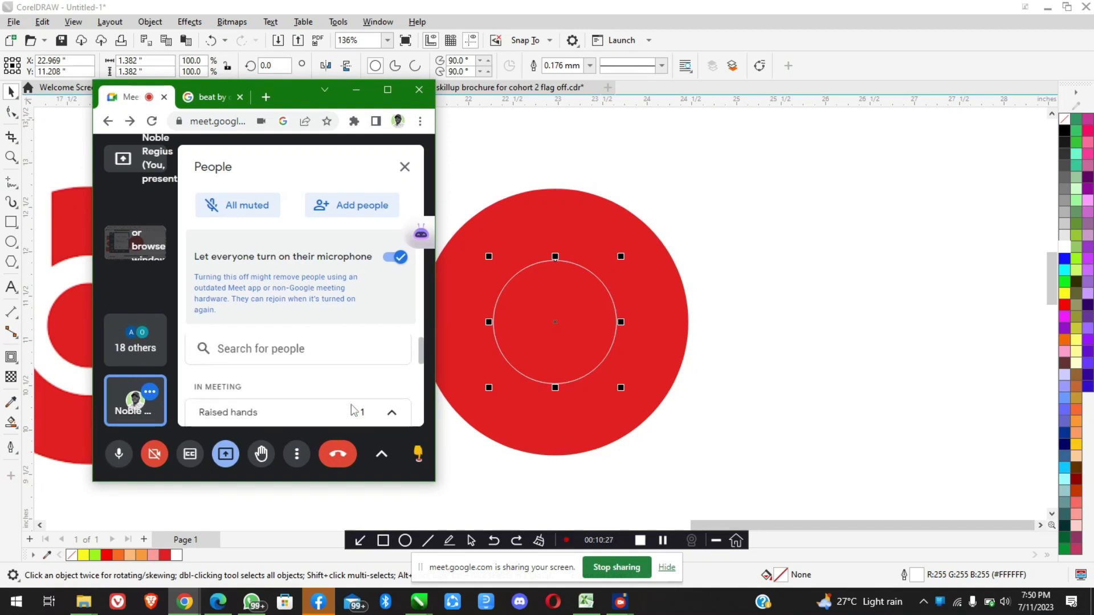
{"action": "left_click", "coordinate": [356, 90]}
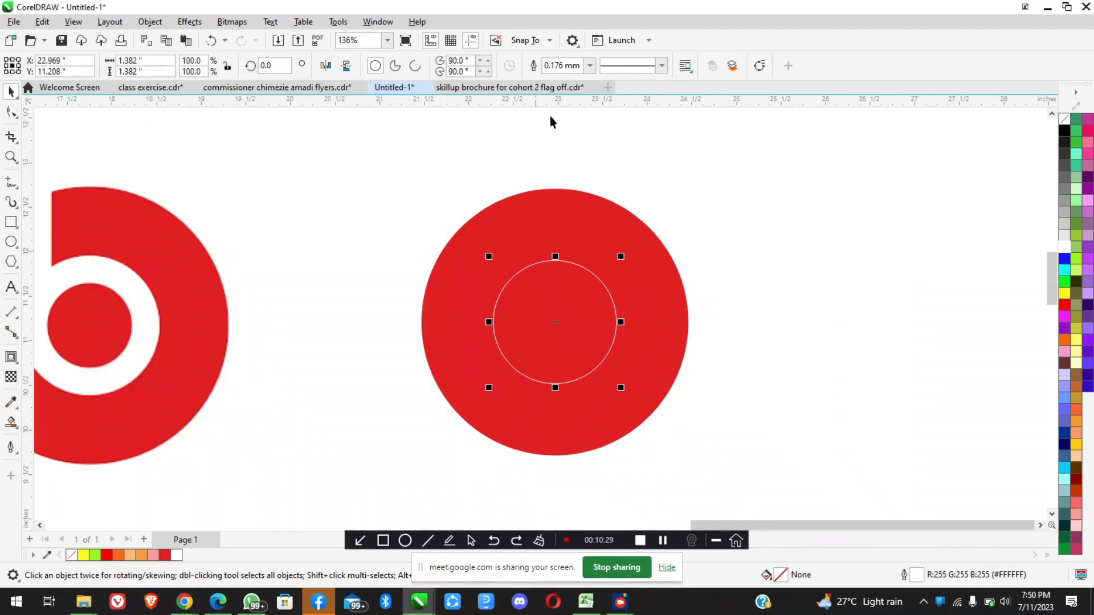
Try outline widths of 4.0 mm, 10.0 mm and 5.0 mm on the small white-outlined circle
{"action": "left_click", "coordinate": [590, 65]}
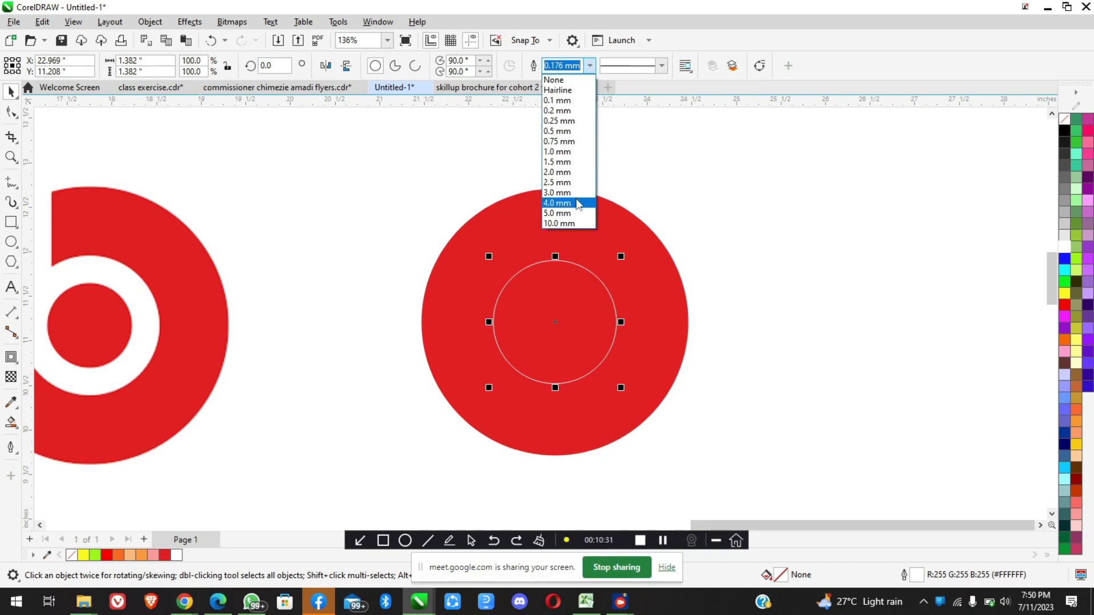
{"action": "left_click", "coordinate": [578, 204]}
{"action": "scroll", "coordinate": [566, 276], "scroll_direction": "down", "scroll_amount": 2}
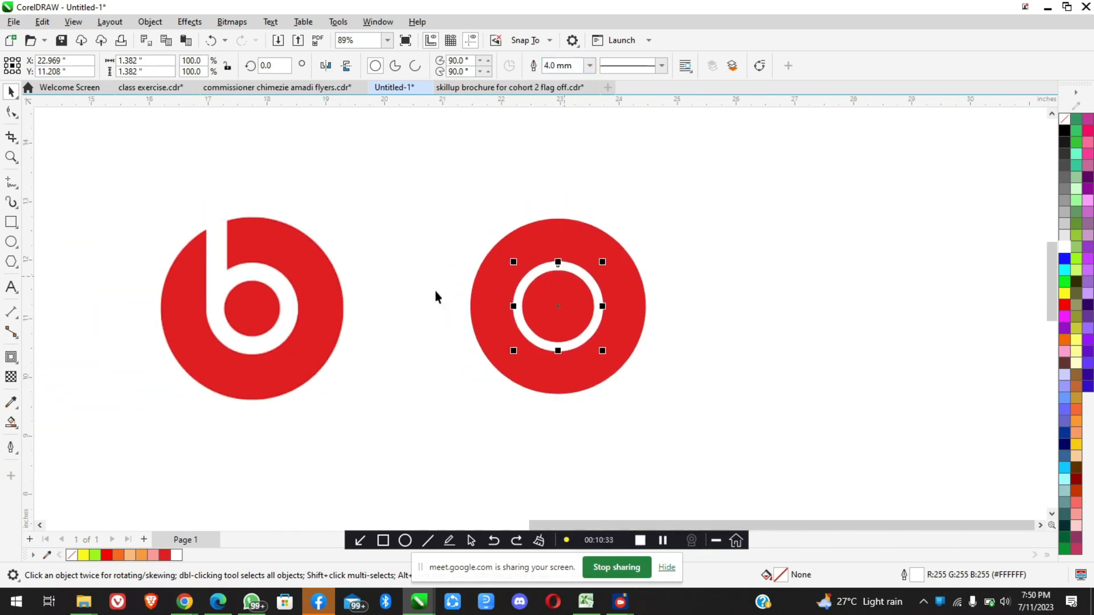
{"action": "scroll", "coordinate": [435, 296], "scroll_direction": "up", "scroll_amount": 1}
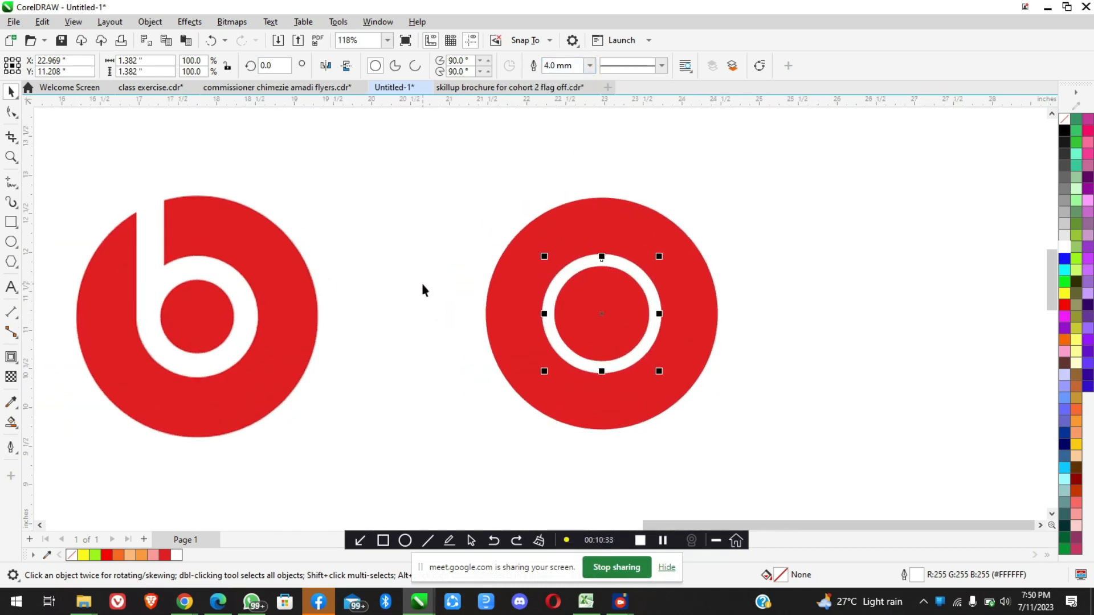
{"action": "left_click", "coordinate": [590, 65]}
{"action": "left_click", "coordinate": [567, 223]}
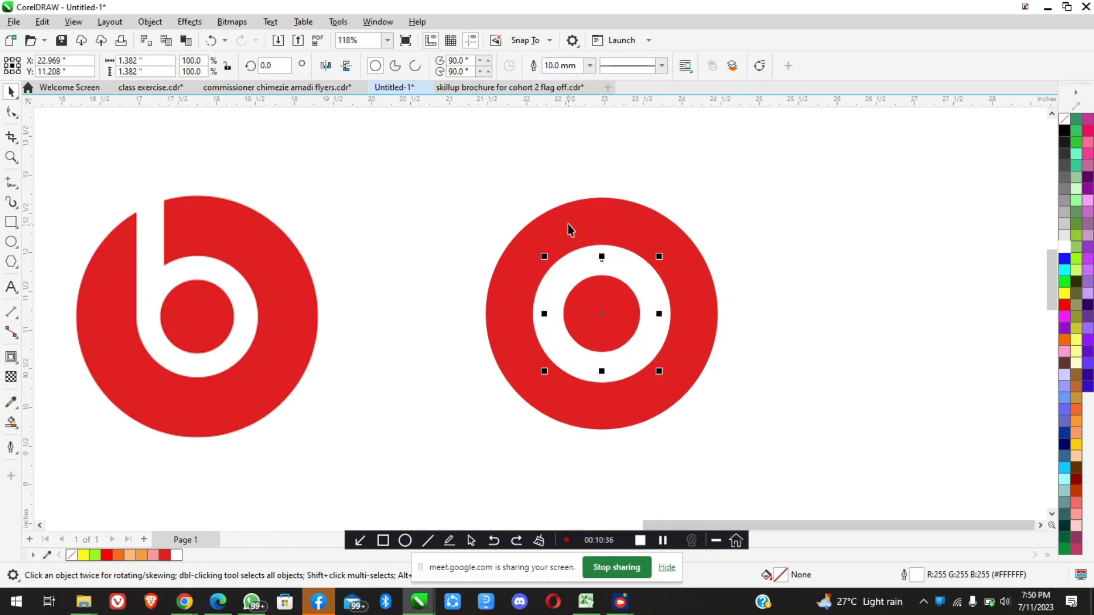
{"action": "left_click", "coordinate": [590, 66]}
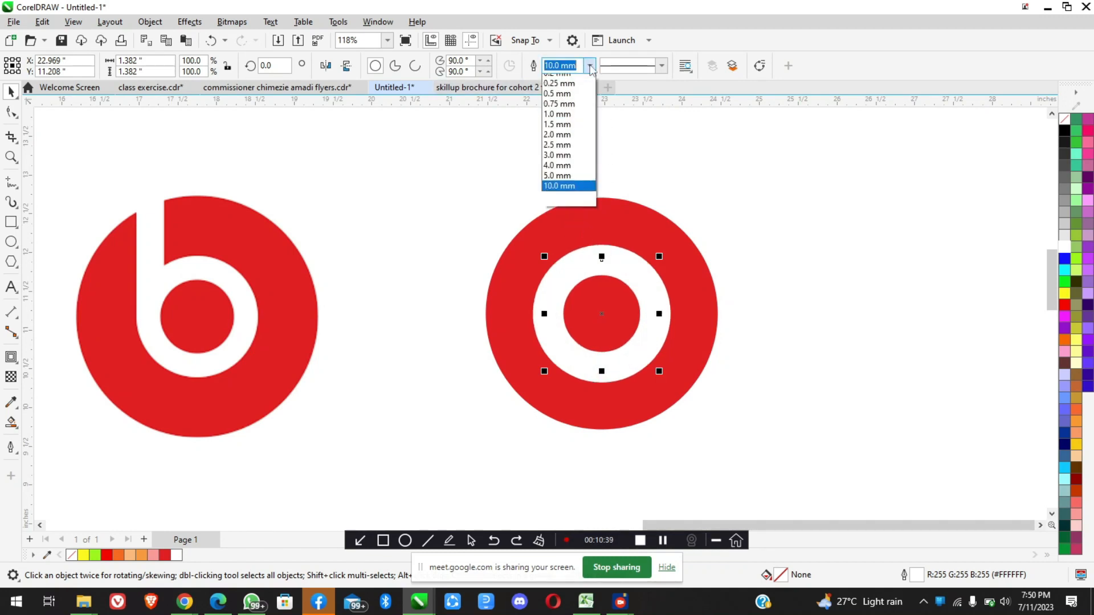
{"action": "left_click", "coordinate": [564, 212]}
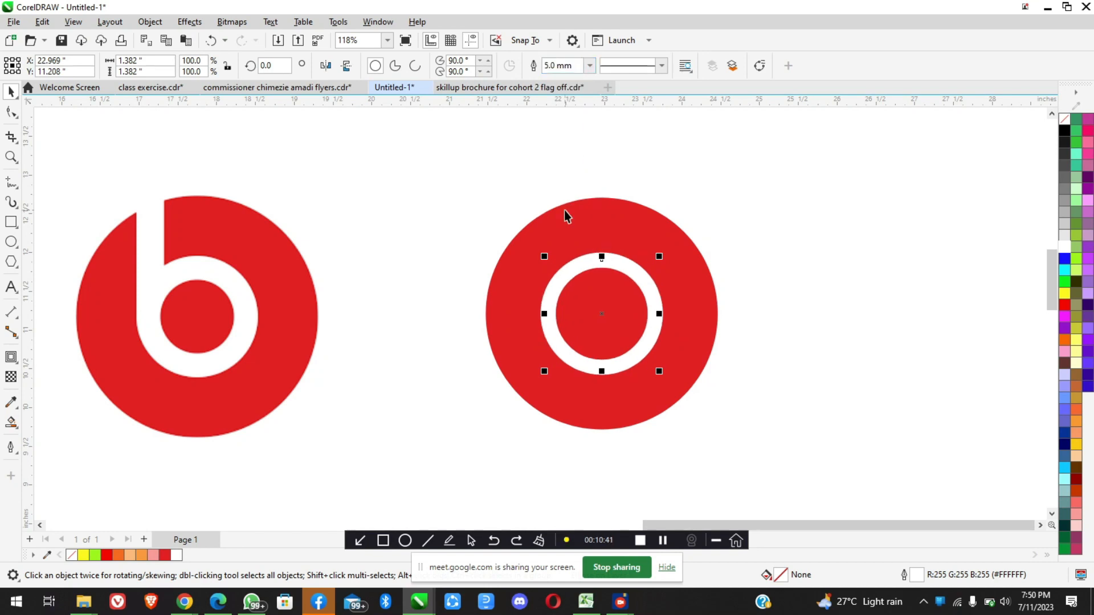
Set the outline width of the small white-outlined circle to 7 mm
{"action": "left_click_drag", "start_coordinate": [574, 66], "coordinate": [538, 68]}
{"action": "type", "text": "7"}
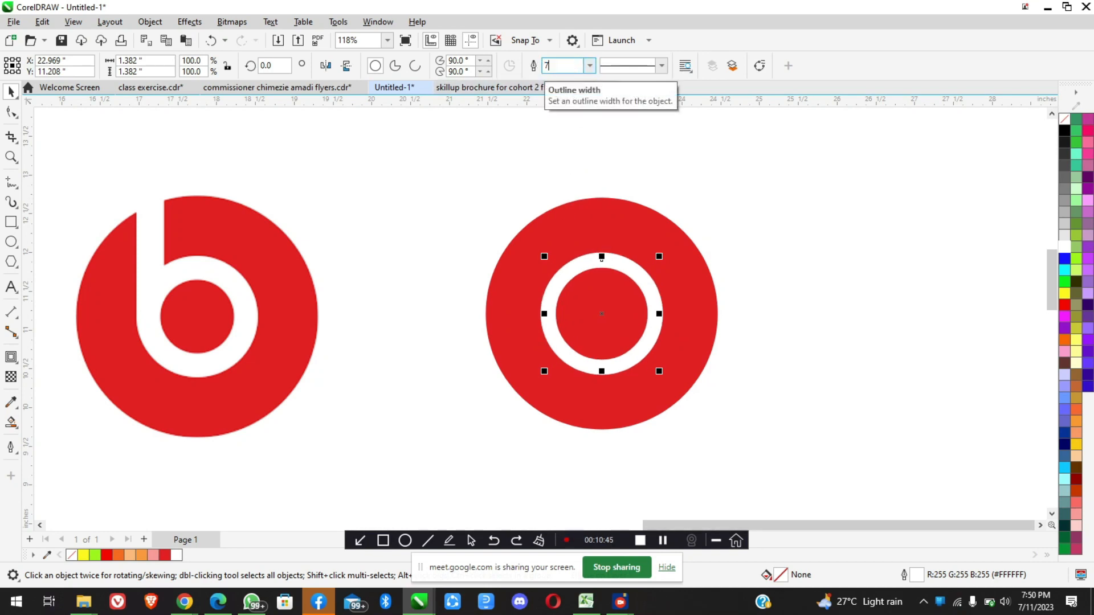
{"action": "key", "text": "Return"}
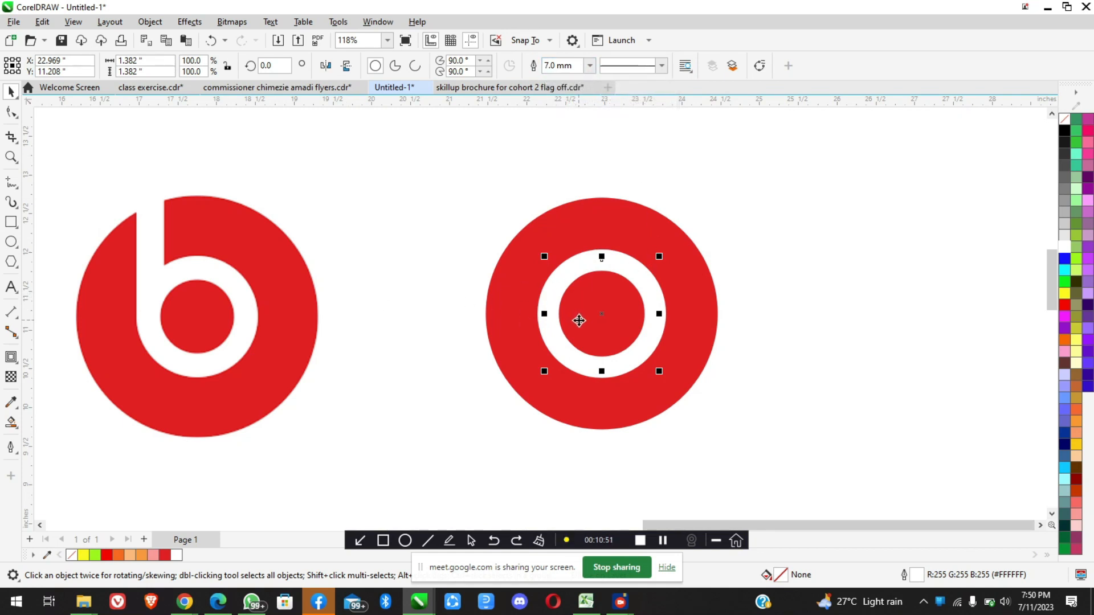
Scale the white ring down proportionally about its center to about 1.232 inches across, matching the reference logo
{"action": "scroll", "coordinate": [579, 317], "scroll_direction": "down", "scroll_amount": 2}
{"action": "scroll", "coordinate": [432, 302], "scroll_direction": "up", "scroll_amount": 3}
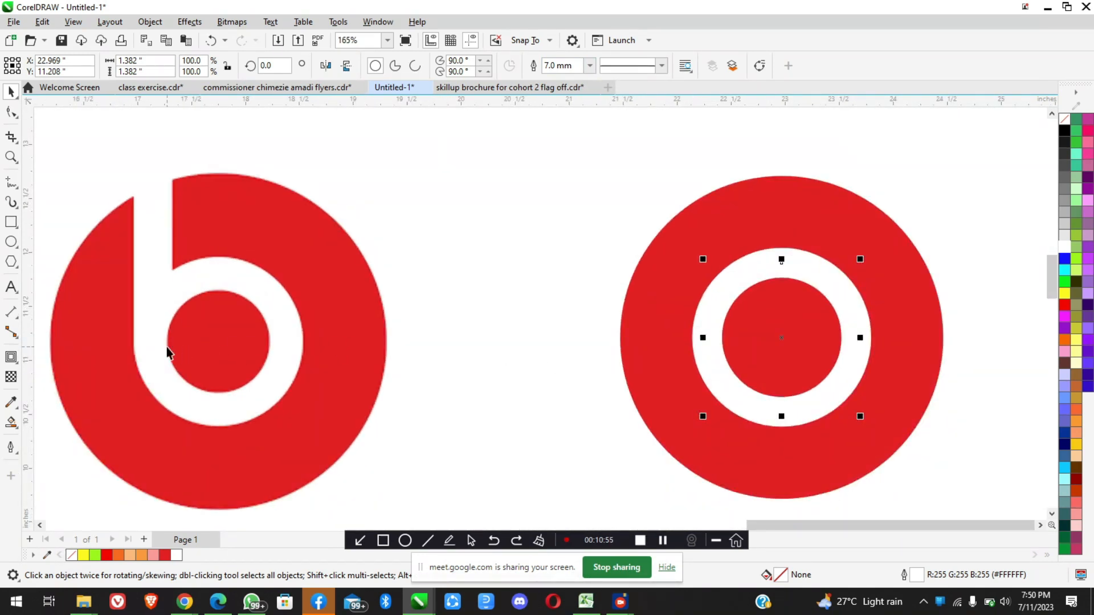
{"action": "scroll", "coordinate": [239, 328], "scroll_direction": "up", "scroll_amount": 2}
{"action": "scroll", "coordinate": [238, 310], "scroll_direction": "down", "scroll_amount": 1}
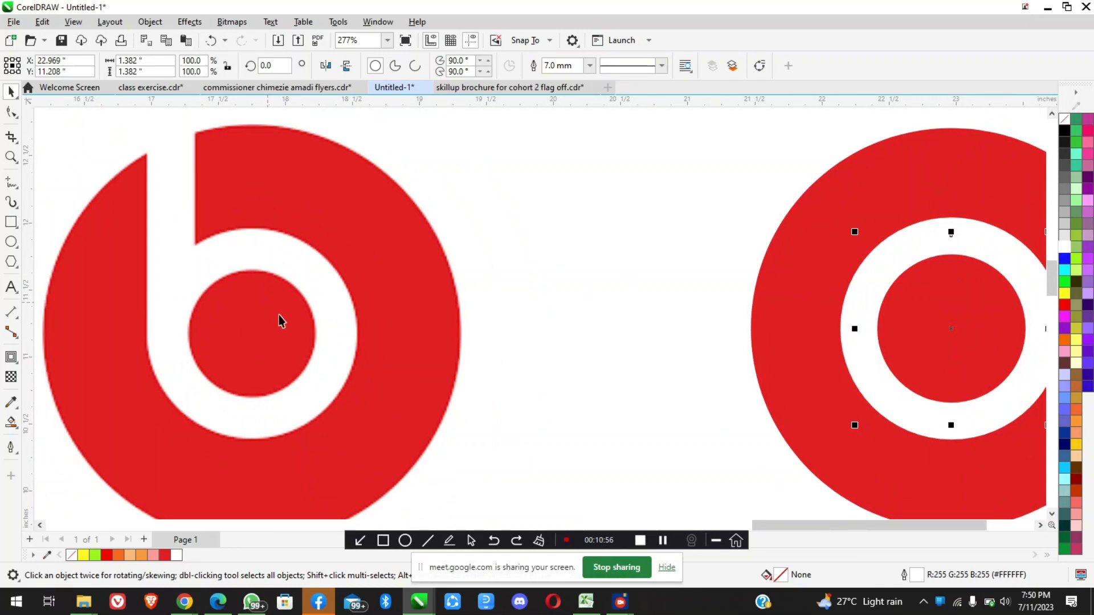
{"action": "scroll", "coordinate": [791, 289], "scroll_direction": "down", "scroll_amount": 1}
{"action": "scroll", "coordinate": [534, 296], "scroll_direction": "down", "scroll_amount": 2}
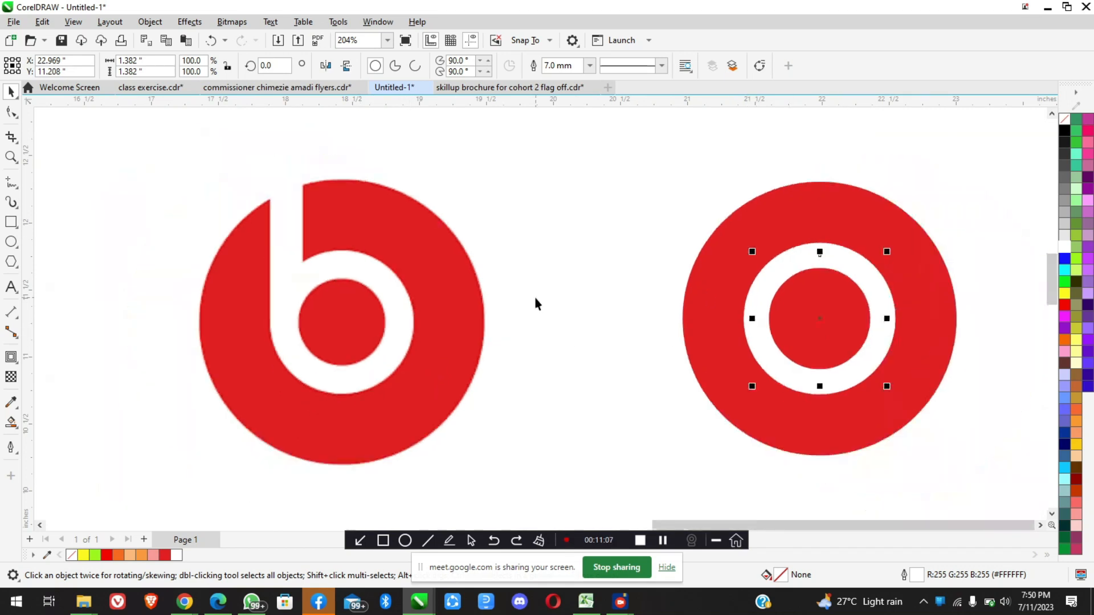
{"action": "scroll", "coordinate": [874, 289], "scroll_direction": "up", "scroll_amount": 3}
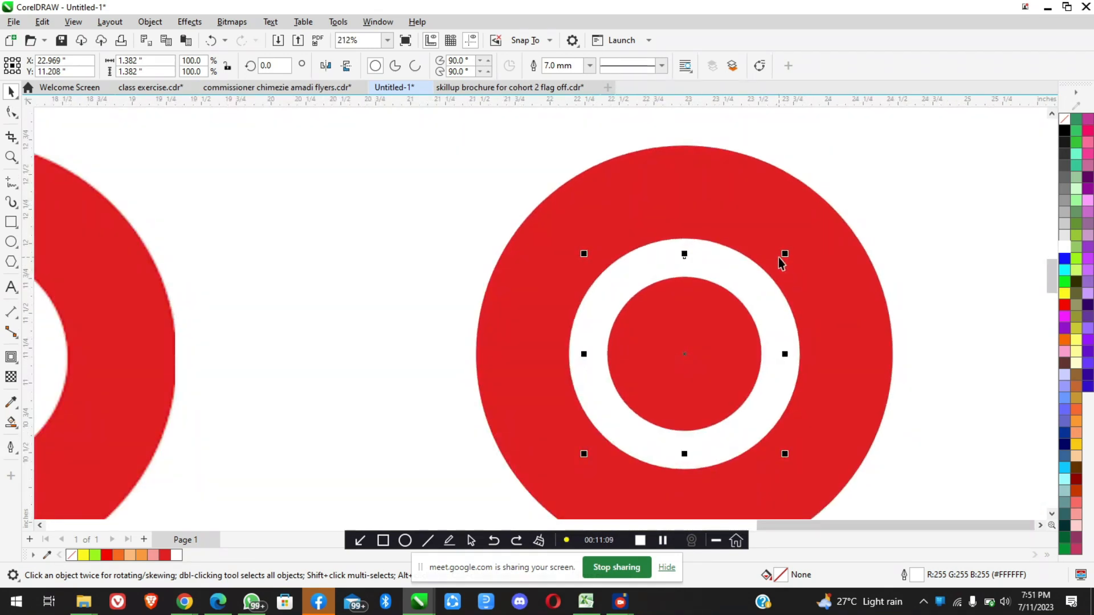
{"action": "scroll", "coordinate": [798, 269], "scroll_direction": "down", "scroll_amount": 2}
{"action": "scroll", "coordinate": [800, 269], "scroll_direction": "up", "scroll_amount": 2}
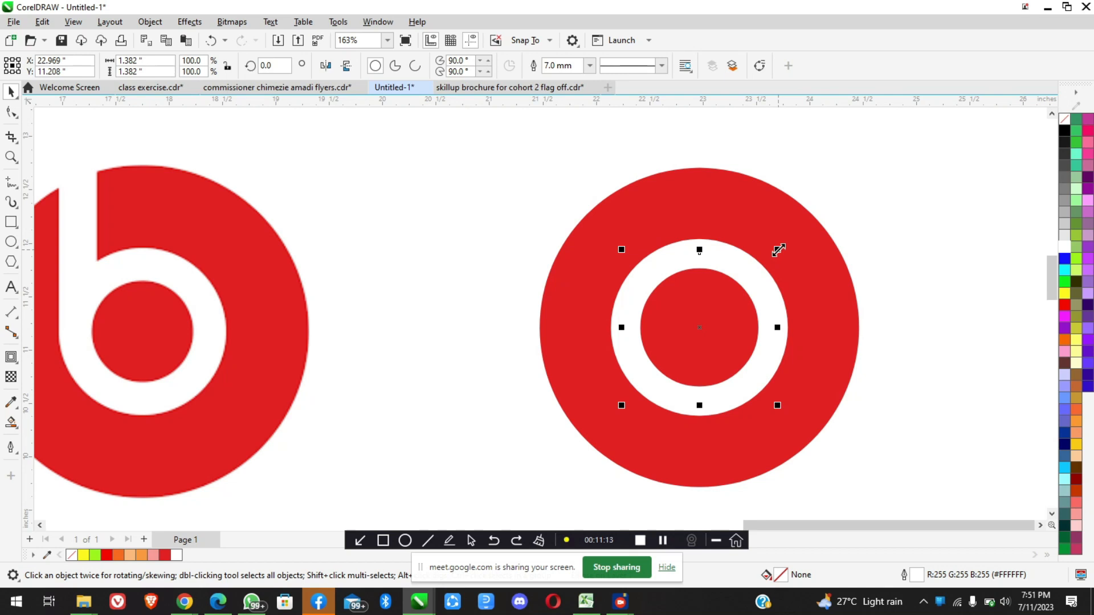
{"action": "left_click_drag", "start_coordinate": [778, 250], "coordinate": [770, 258]}
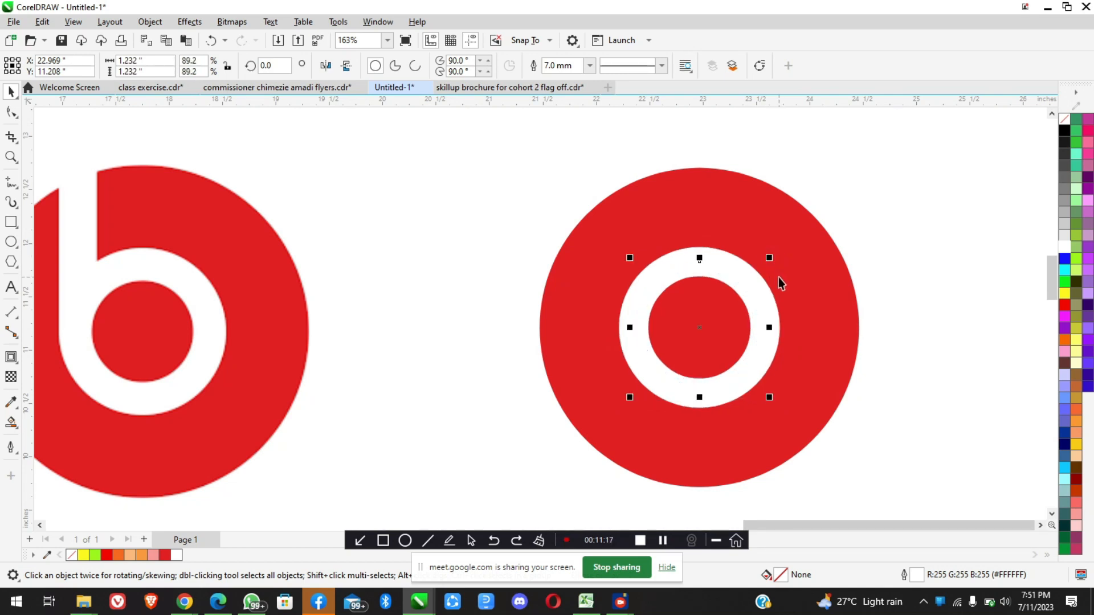
Set the white ring's outline width to 7.5 mm and deselect it
{"action": "scroll", "coordinate": [778, 277], "scroll_direction": "down", "scroll_amount": 2}
{"action": "scroll", "coordinate": [666, 309], "scroll_direction": "up", "scroll_amount": 2}
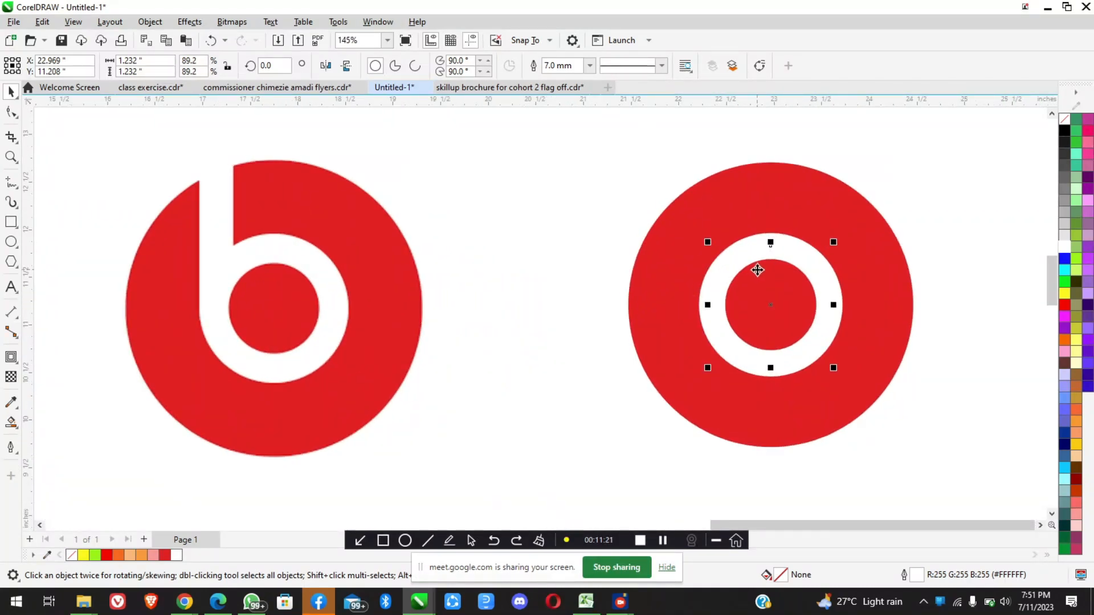
{"action": "scroll", "coordinate": [757, 269], "scroll_direction": "up", "scroll_amount": 2}
{"action": "scroll", "coordinate": [757, 270], "scroll_direction": "down", "scroll_amount": 2}
{"action": "left_click", "coordinate": [576, 66]}
{"action": "key", "text": "BackSpace"}
{"action": "key", "text": "BackSpace"}
{"action": "key", "text": "BackSpace"}
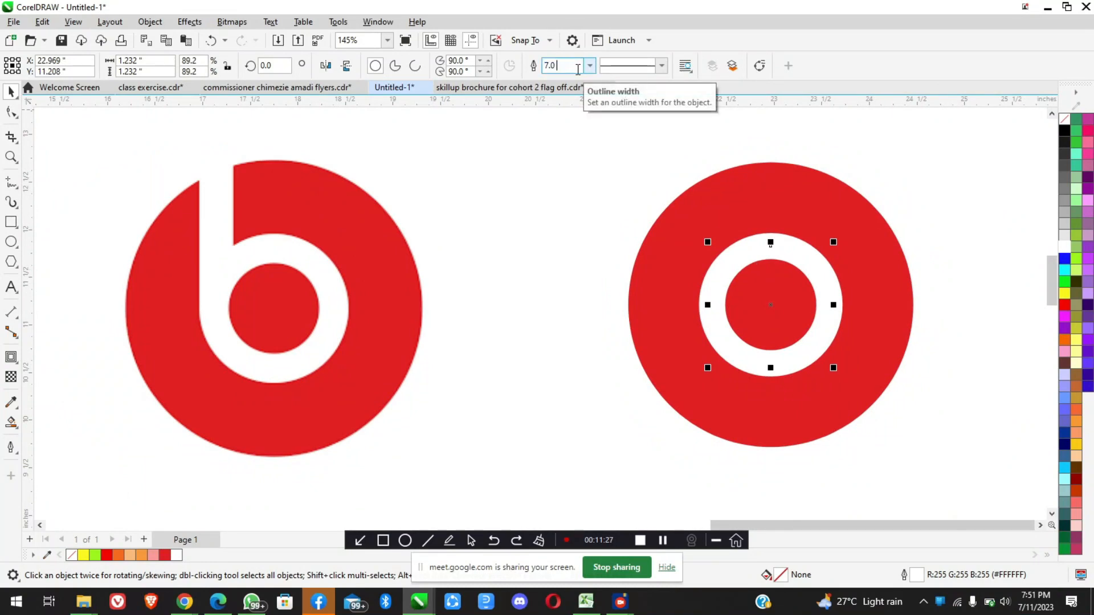
{"action": "type", "text": "5"}
{"action": "key", "text": "Return"}
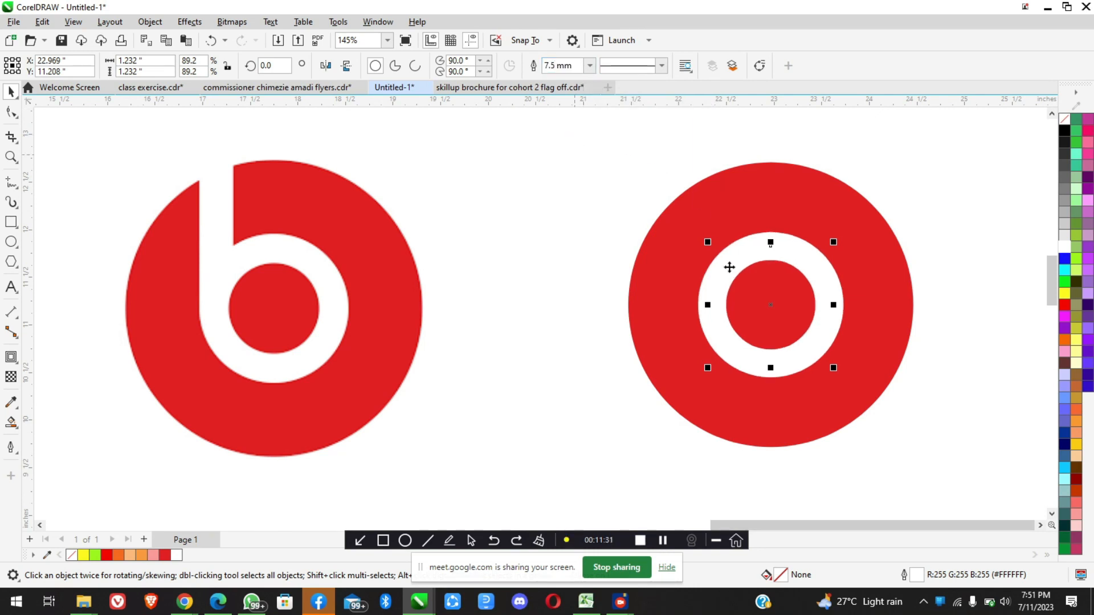
{"action": "scroll", "coordinate": [661, 241], "scroll_direction": "down", "scroll_amount": 2}
{"action": "left_click", "coordinate": [884, 246]}
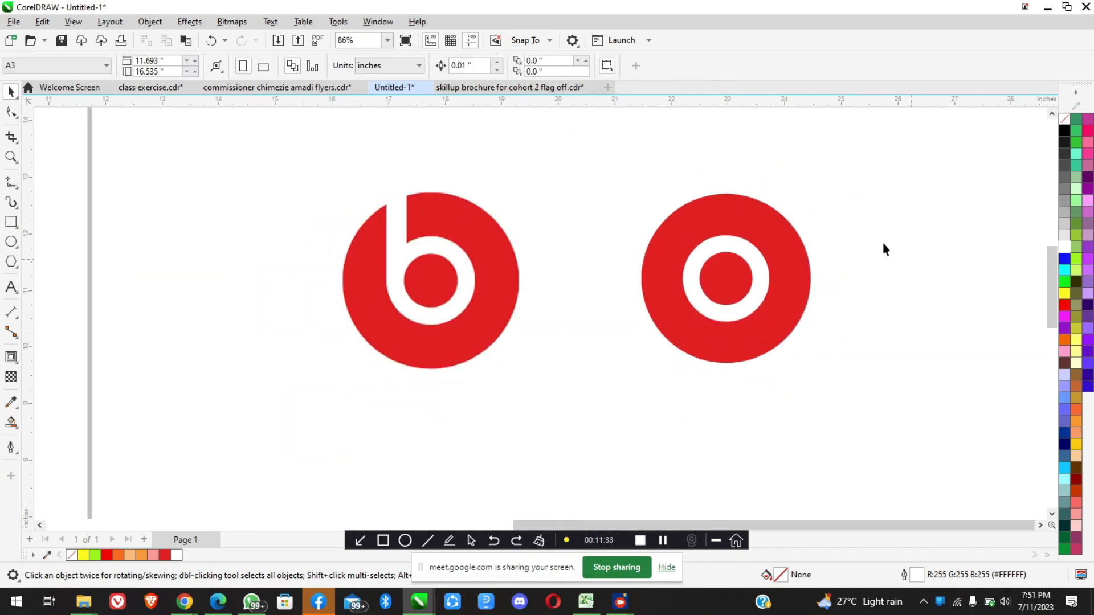
{"action": "scroll", "coordinate": [884, 249], "scroll_direction": "up", "scroll_amount": 3}
{"action": "left_click", "coordinate": [618, 286]}
{"action": "scroll", "coordinate": [619, 286], "scroll_direction": "down", "scroll_amount": 4}
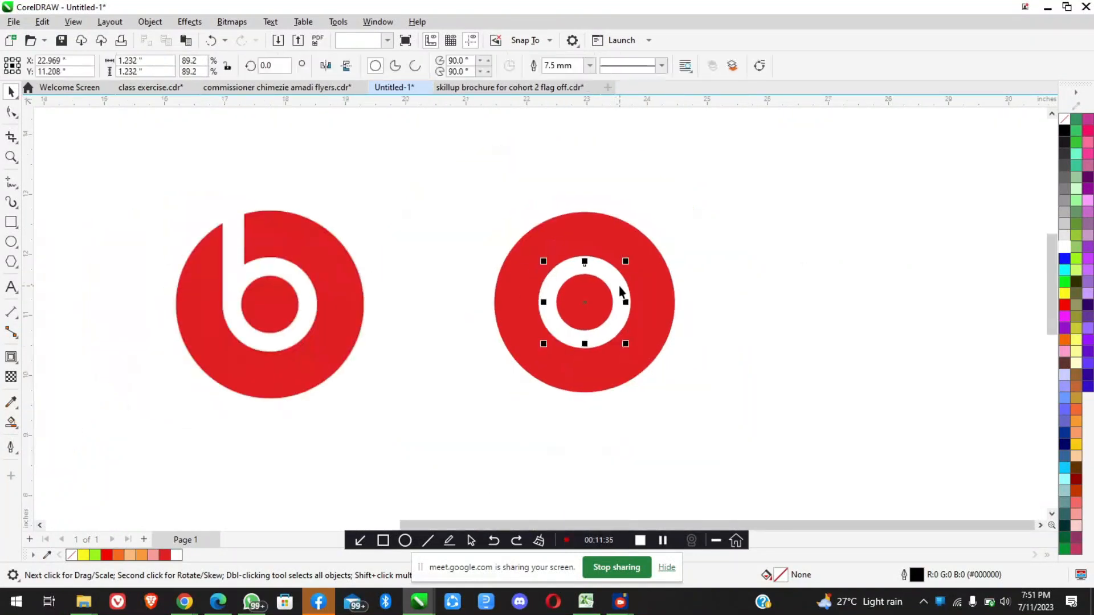
{"action": "left_click", "coordinate": [489, 298]}
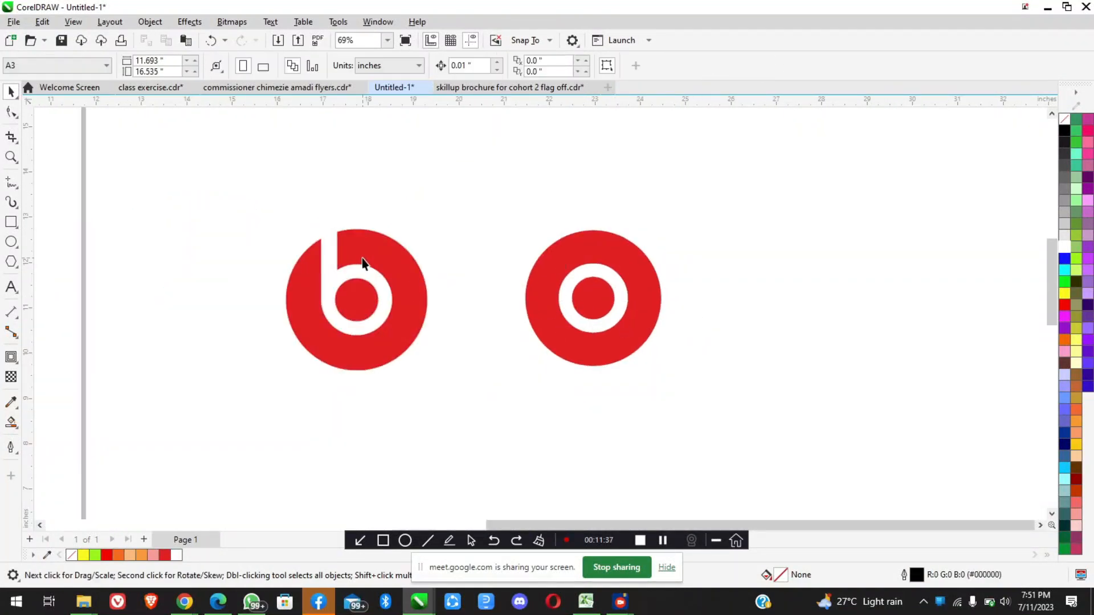
Draw a straight vertical line about 3.7 inches long between the reference logo and the red circle with the Freehand tool
{"action": "scroll", "coordinate": [361, 258], "scroll_direction": "up", "scroll_amount": 1}
{"action": "scroll", "coordinate": [693, 293], "scroll_direction": "up", "scroll_amount": 1}
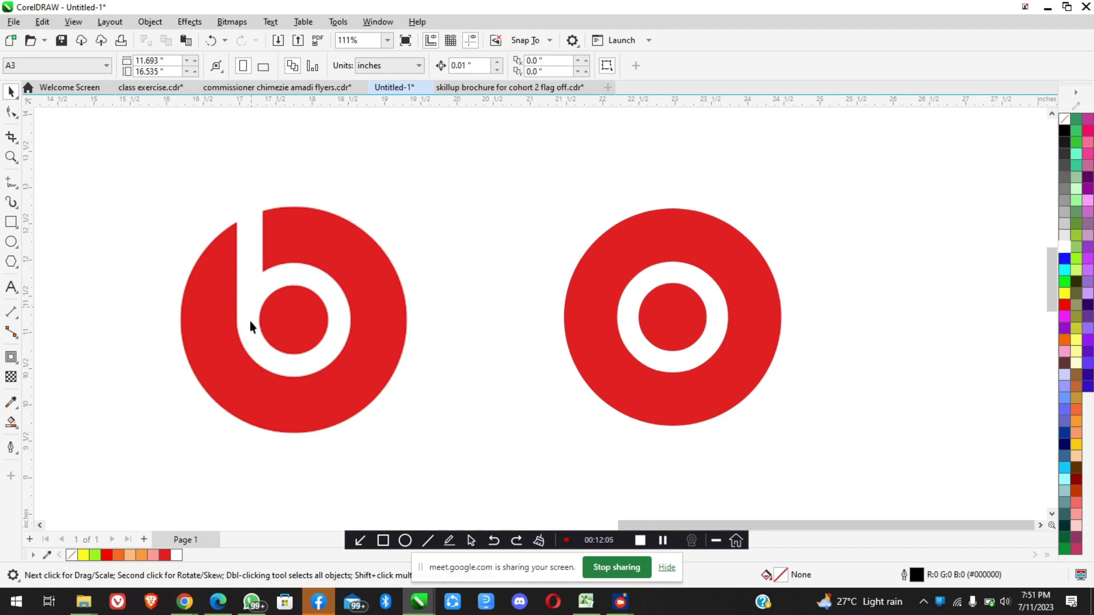
{"action": "left_click", "coordinate": [11, 181]}
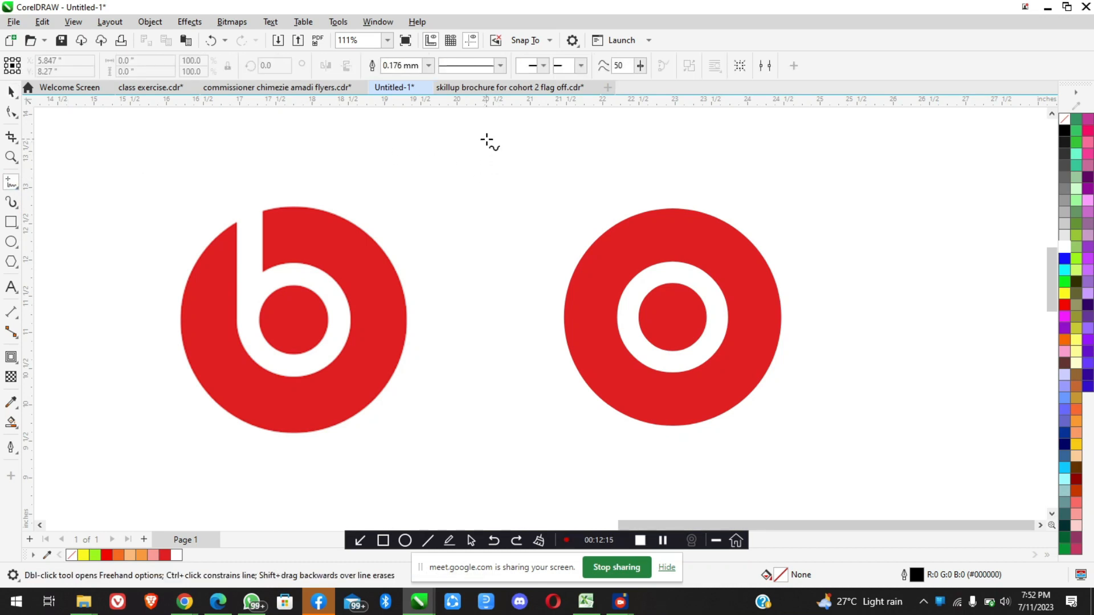
{"action": "left_click", "coordinate": [487, 139]}
{"action": "left_click", "coordinate": [497, 410]}
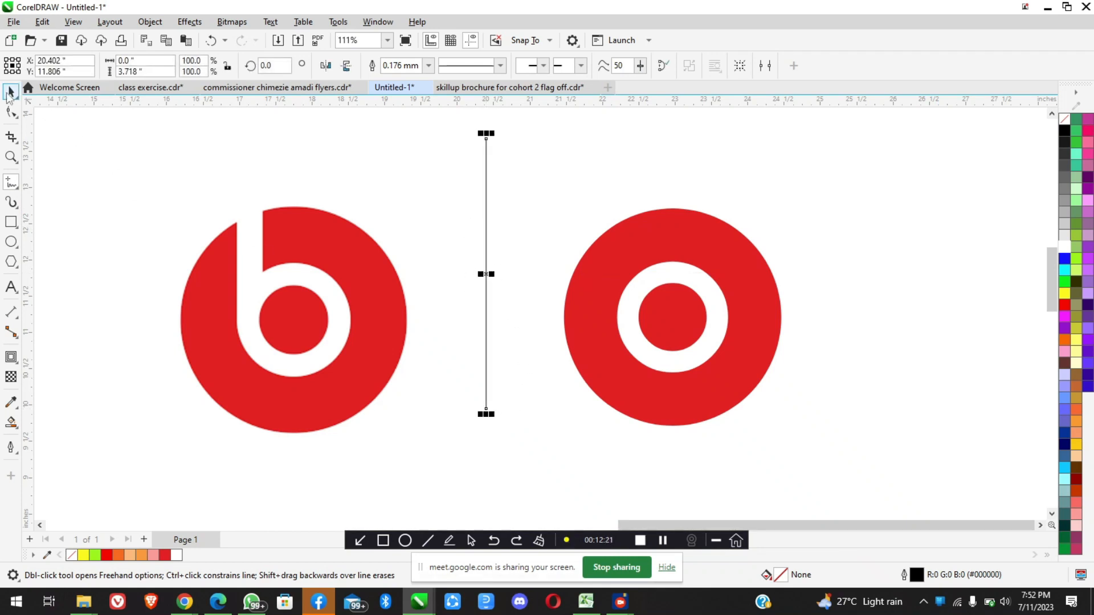
{"action": "left_click", "coordinate": [10, 93]}
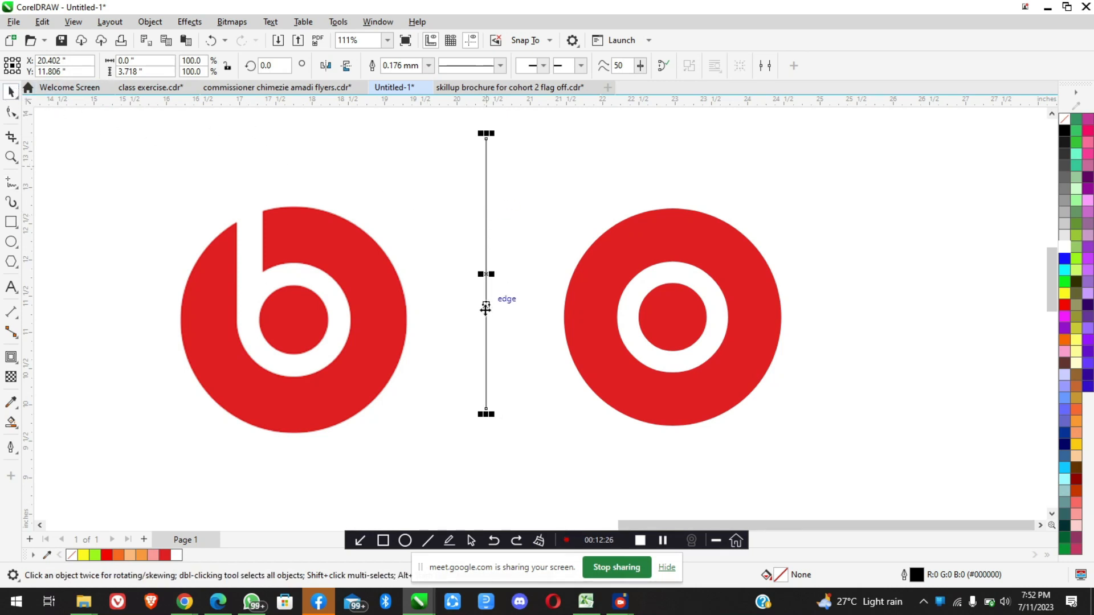
Check the white ring's outline width and set the vertical line's outline width to 7.5 mm to match it
{"action": "left_click", "coordinate": [638, 330]}
{"action": "scroll", "coordinate": [690, 292], "scroll_direction": "up", "scroll_amount": 4}
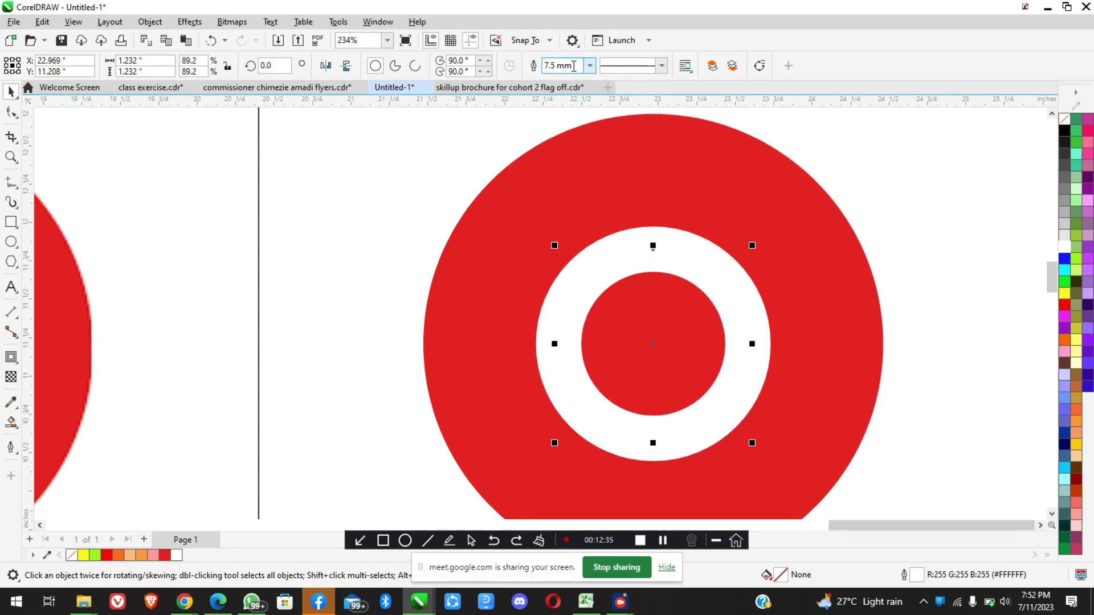
{"action": "scroll", "coordinate": [569, 209], "scroll_direction": "down", "scroll_amount": 5}
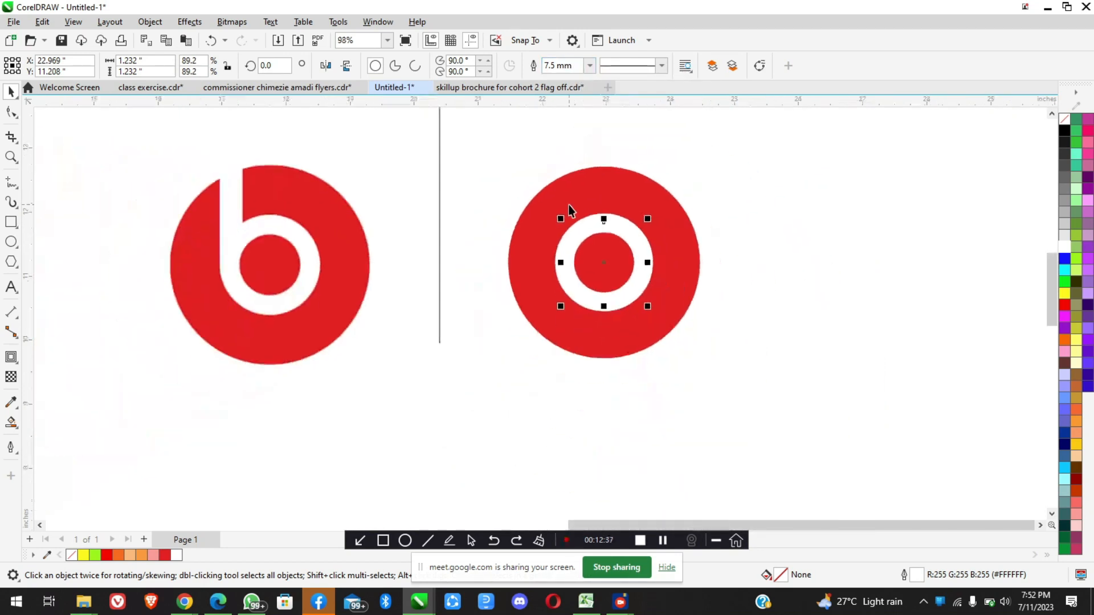
{"action": "left_click", "coordinate": [440, 213]}
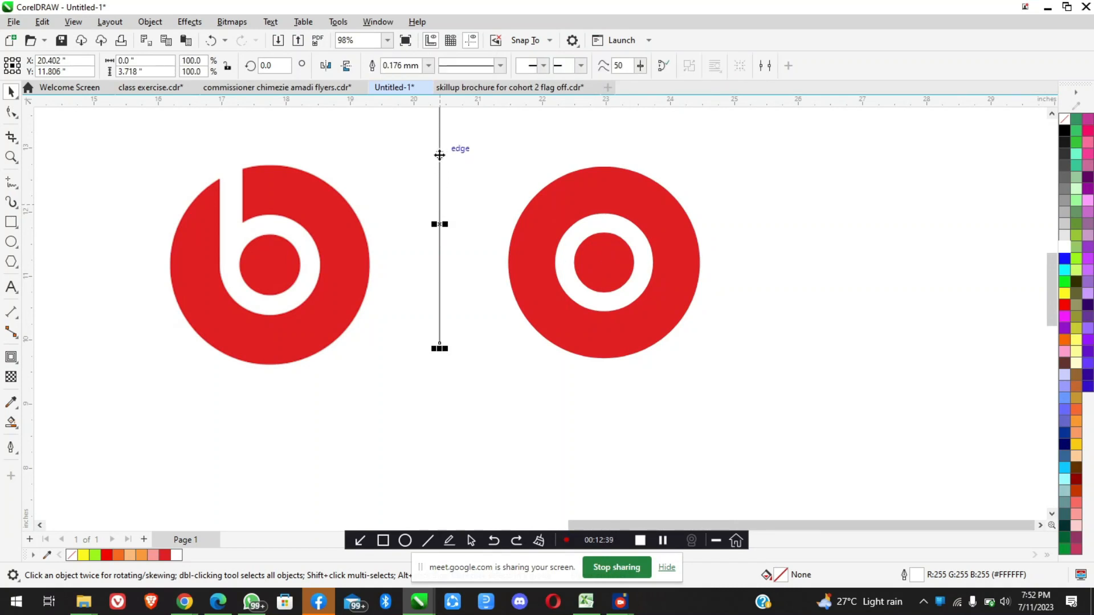
{"action": "scroll", "coordinate": [439, 155], "scroll_direction": "up", "scroll_amount": 1}
{"action": "left_click", "coordinate": [428, 65]}
{"action": "left_click", "coordinate": [428, 67]}
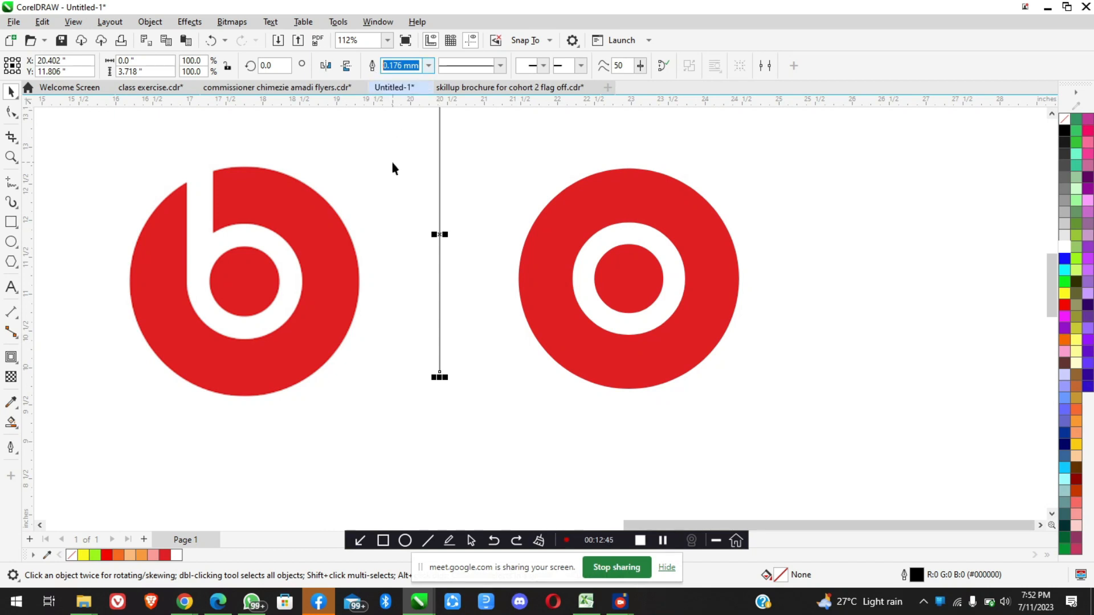
{"action": "type", "text": "7.5"}
{"action": "key", "text": "Return"}
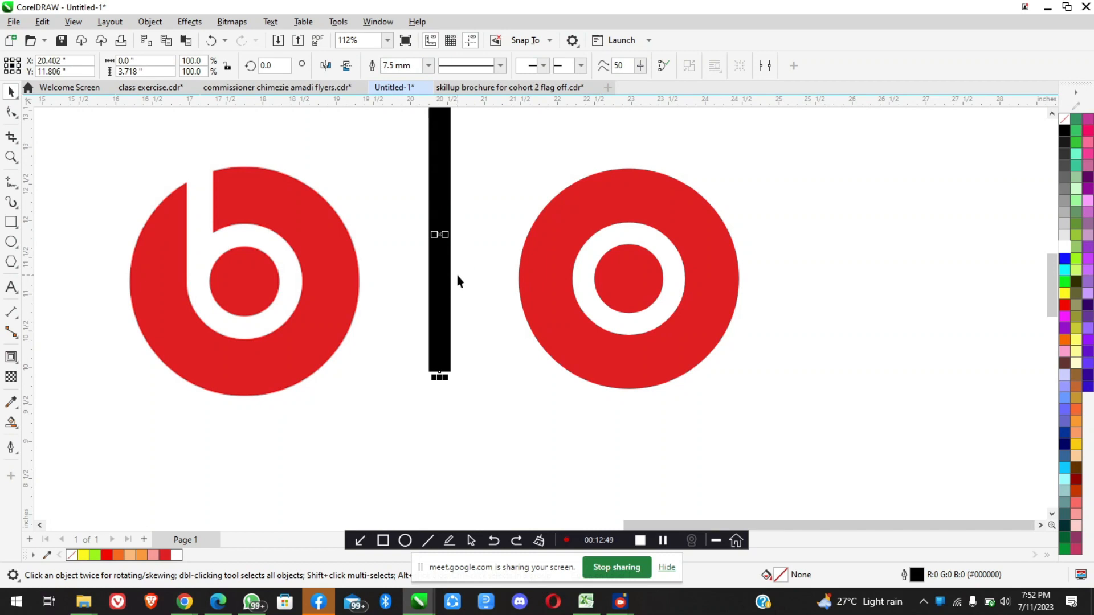
Examine where the stem of the b meets the outer edge of the ring in the reference logo
{"action": "scroll", "coordinate": [456, 275], "scroll_direction": "down", "scroll_amount": 1}
{"action": "scroll", "coordinate": [511, 241], "scroll_direction": "up", "scroll_amount": 1}
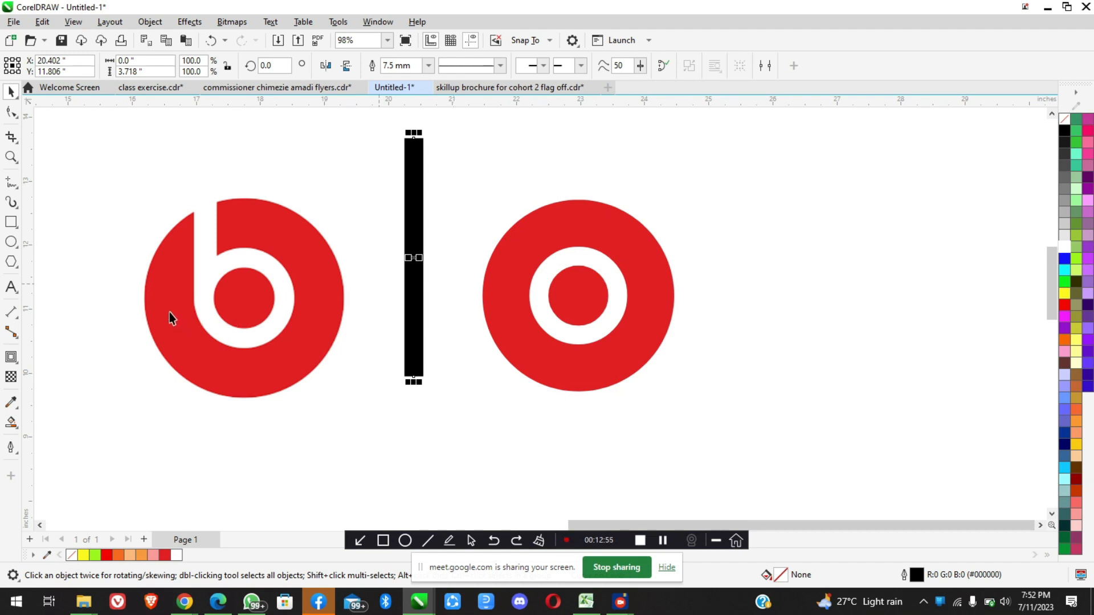
{"action": "scroll", "coordinate": [169, 300], "scroll_direction": "up", "scroll_amount": 4}
{"action": "scroll", "coordinate": [244, 329], "scroll_direction": "up", "scroll_amount": 1}
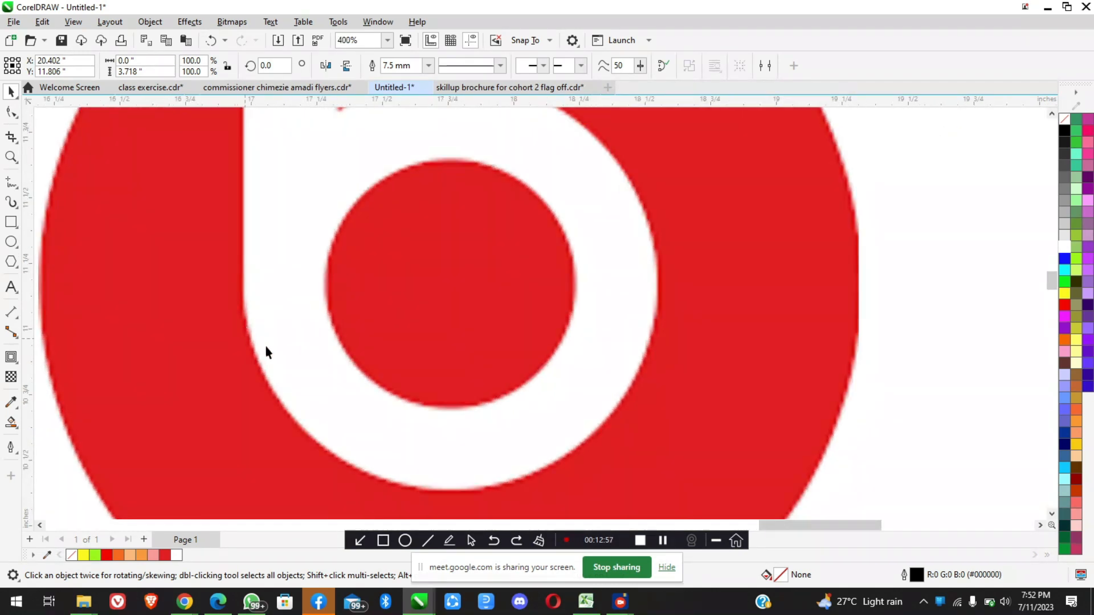
{"action": "scroll", "coordinate": [244, 318], "scroll_direction": "up", "scroll_amount": 2}
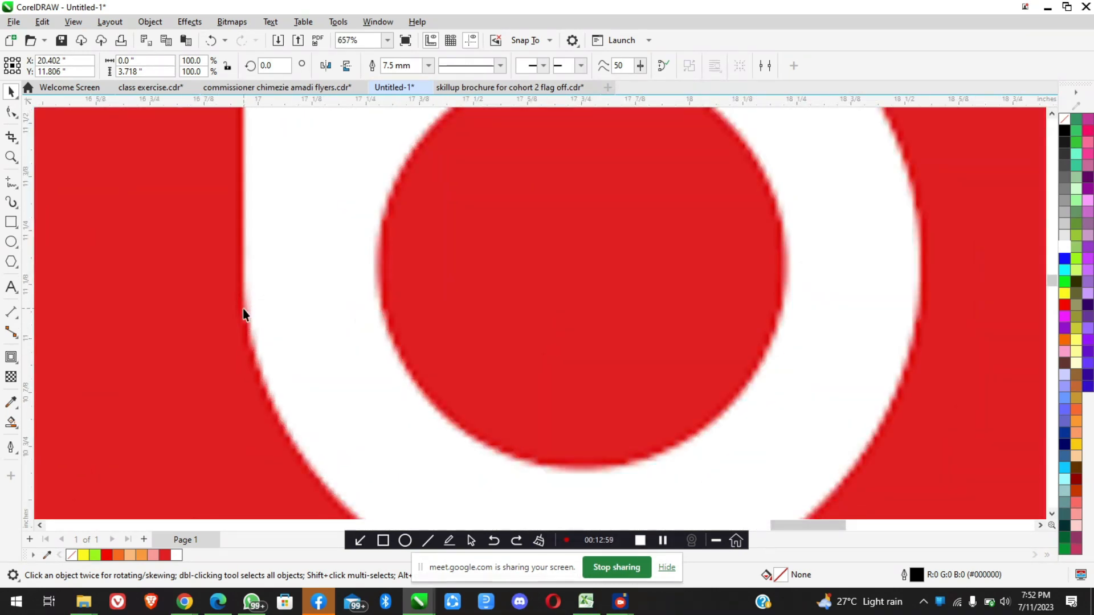
{"action": "scroll", "coordinate": [252, 332], "scroll_direction": "down", "scroll_amount": 6}
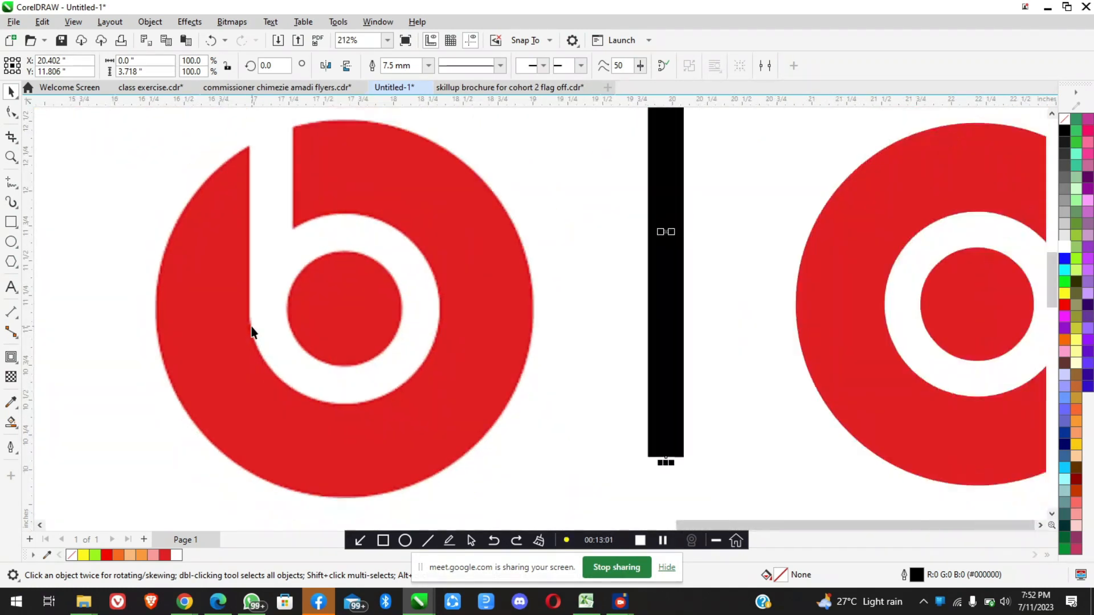
{"action": "scroll", "coordinate": [512, 333], "scroll_direction": "down", "scroll_amount": 2}
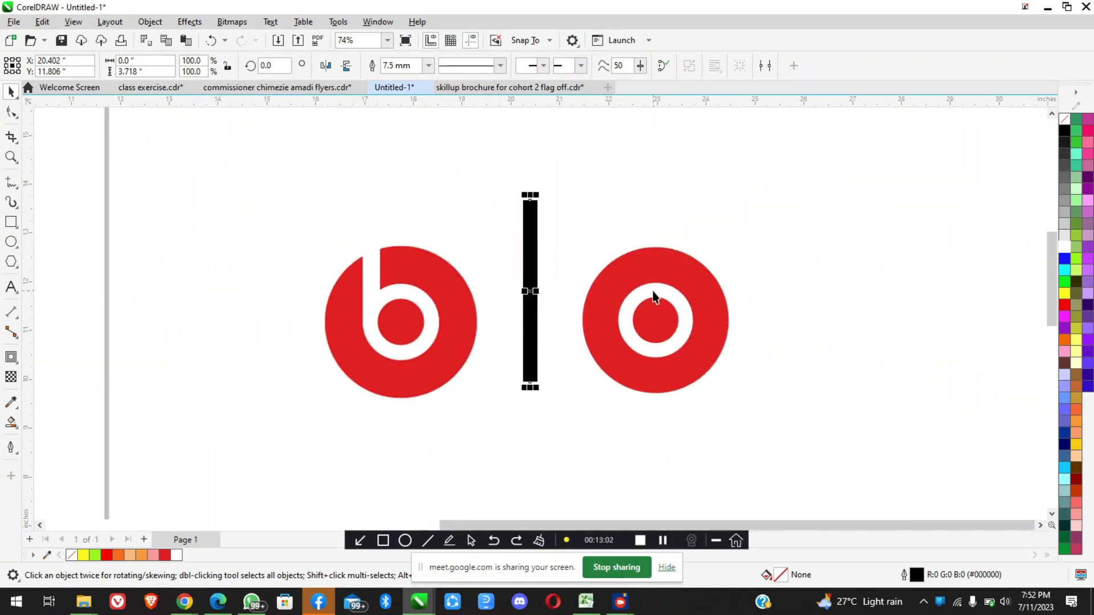
{"action": "scroll", "coordinate": [651, 291], "scroll_direction": "up", "scroll_amount": 1}
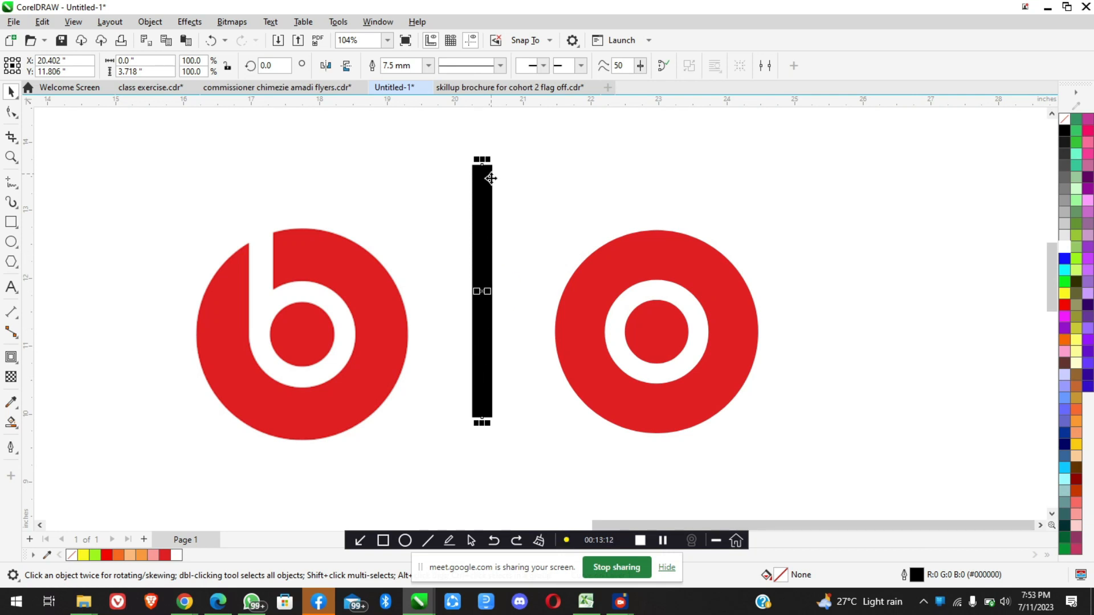
Align the thick black line to the left edge of the white ring and deselect both
{"action": "left_click", "coordinate": [618, 337]}
{"action": "left_click", "coordinate": [621, 342], "text": "shift"}
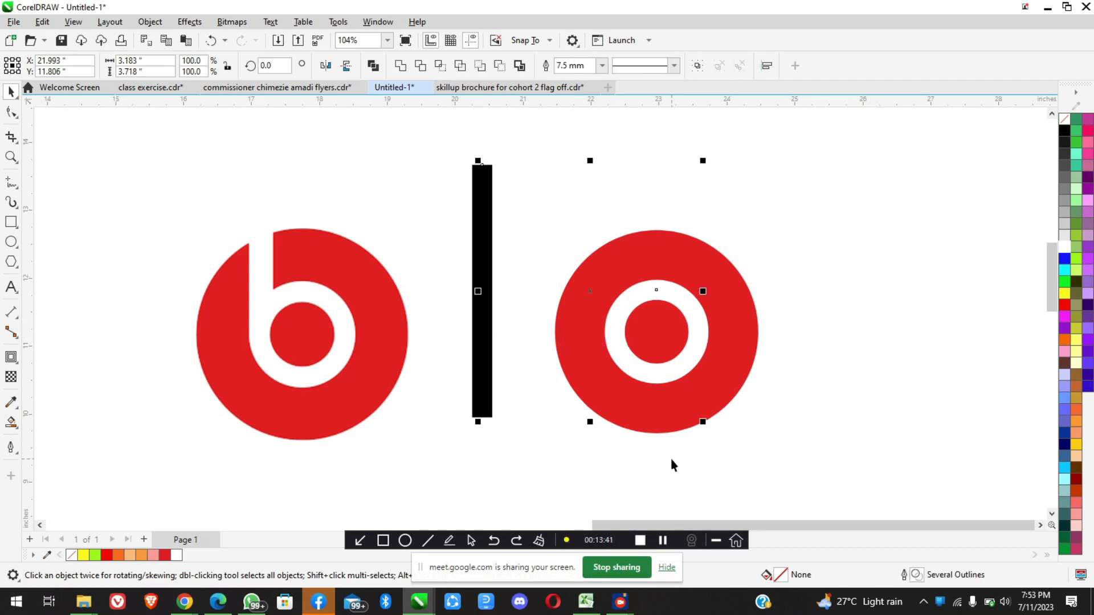
{"action": "left_click", "coordinate": [150, 24]}
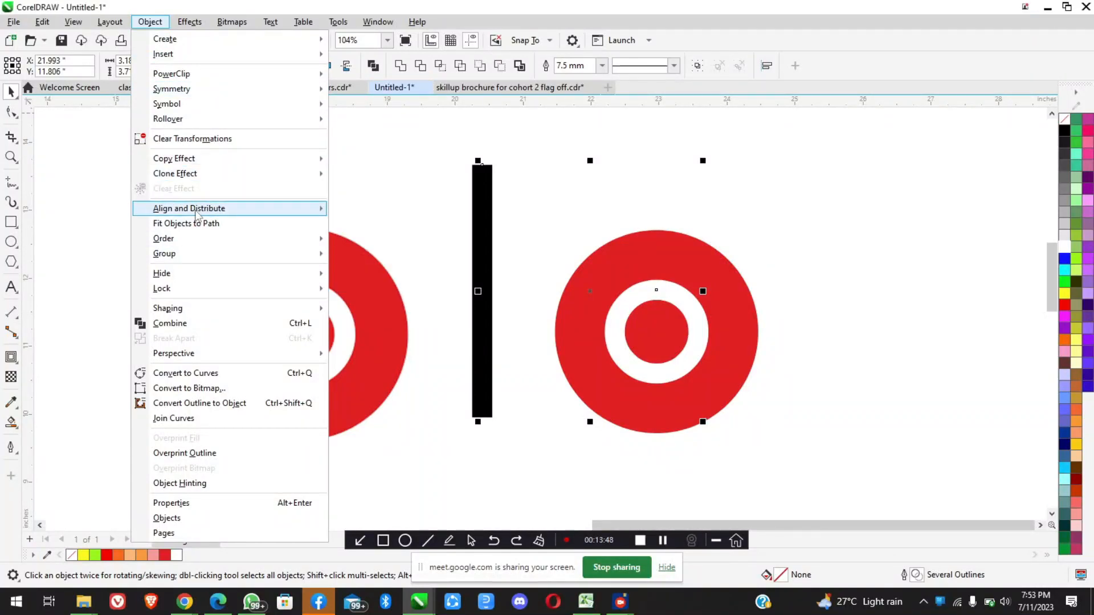
{"action": "mouse_move", "coordinate": [219, 212]}
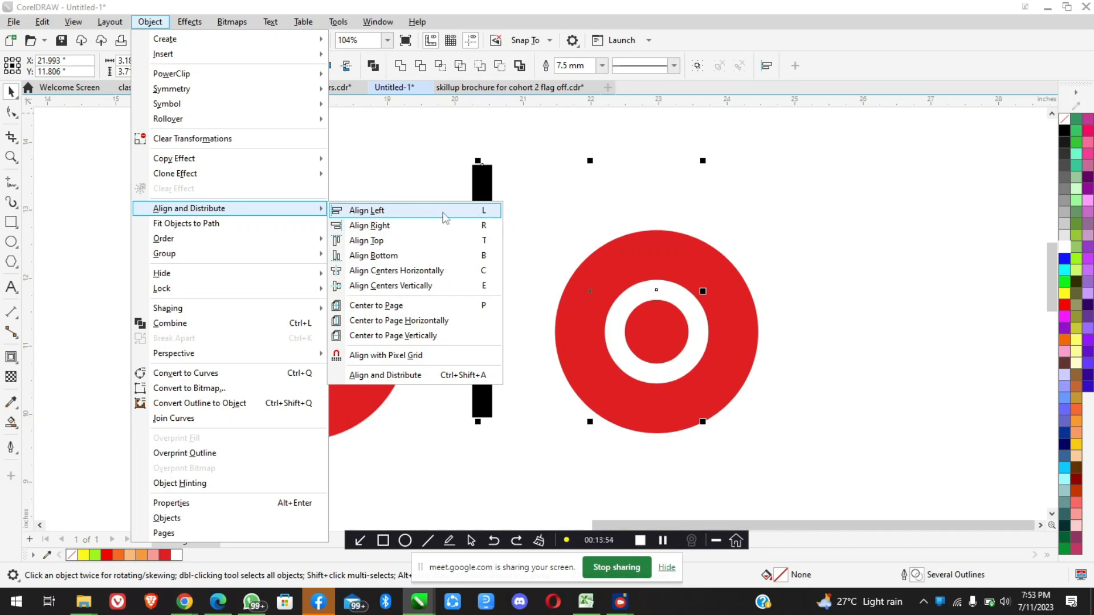
{"action": "left_click", "coordinate": [377, 212]}
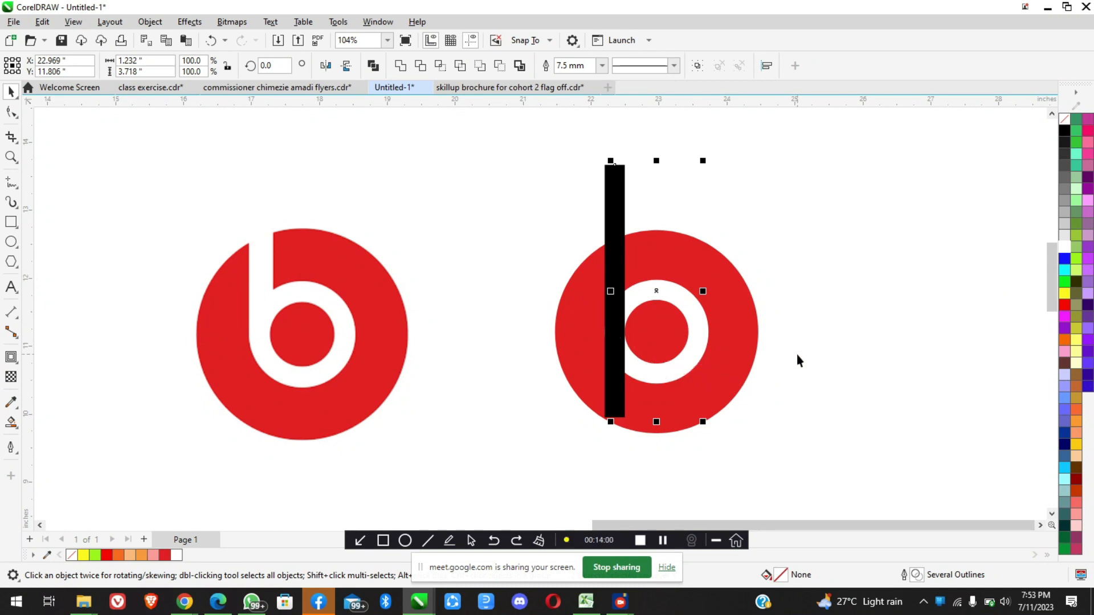
{"action": "left_click", "coordinate": [811, 328]}
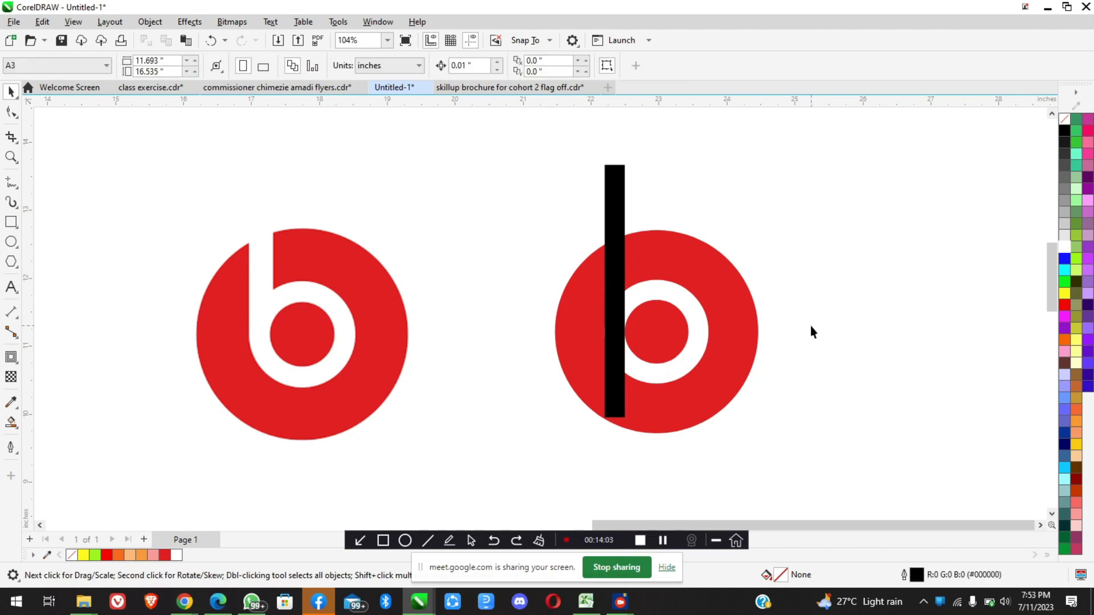
Give the black vertical bar a white fill and a white outline
{"action": "left_click", "coordinate": [612, 213]}
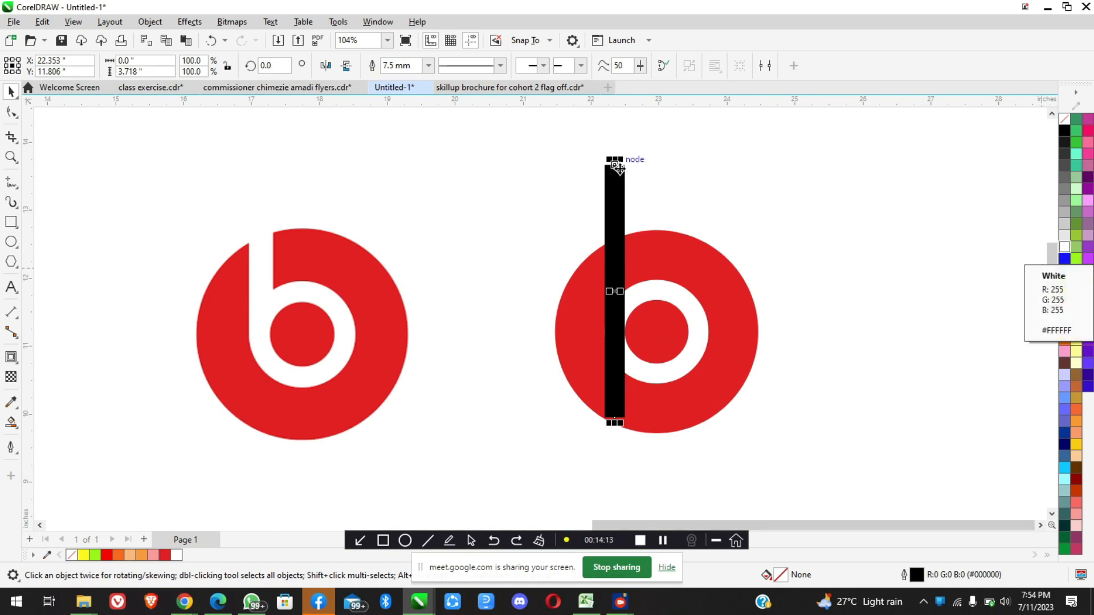
{"action": "left_click", "coordinate": [1063, 249]}
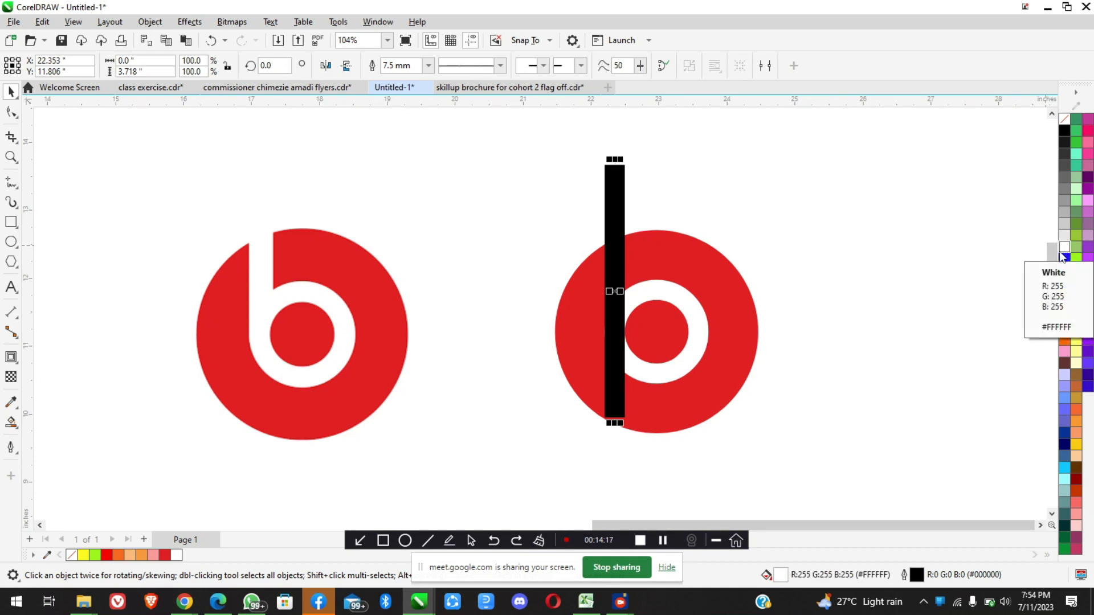
{"action": "right_click", "coordinate": [1060, 249]}
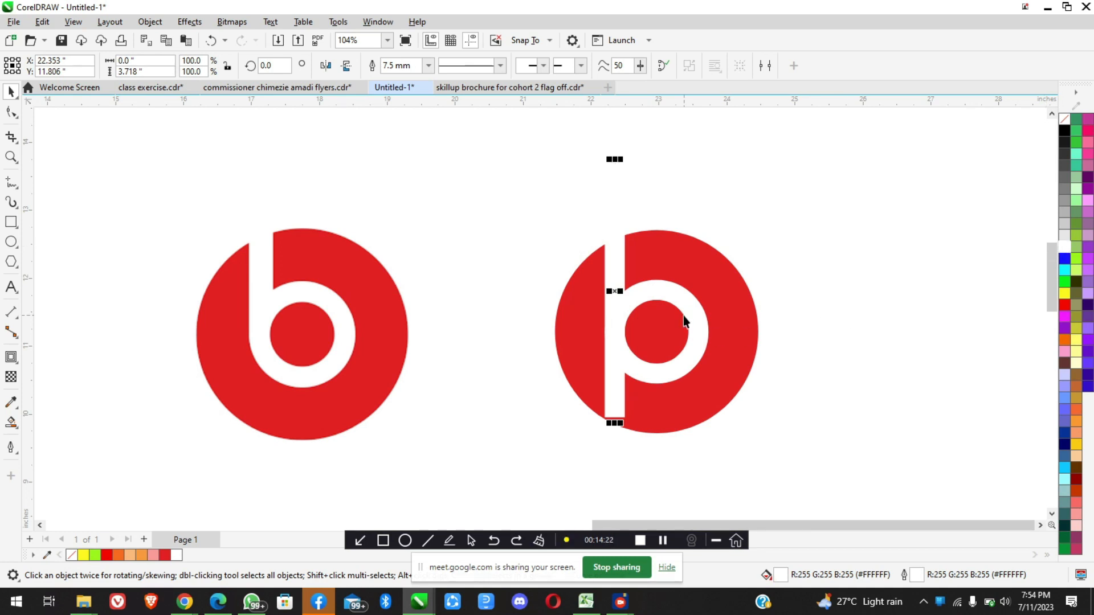
Examine the white stem's overlap with the ring and its lower end against the reference logo
{"action": "scroll", "coordinate": [617, 348], "scroll_direction": "down", "scroll_amount": 3}
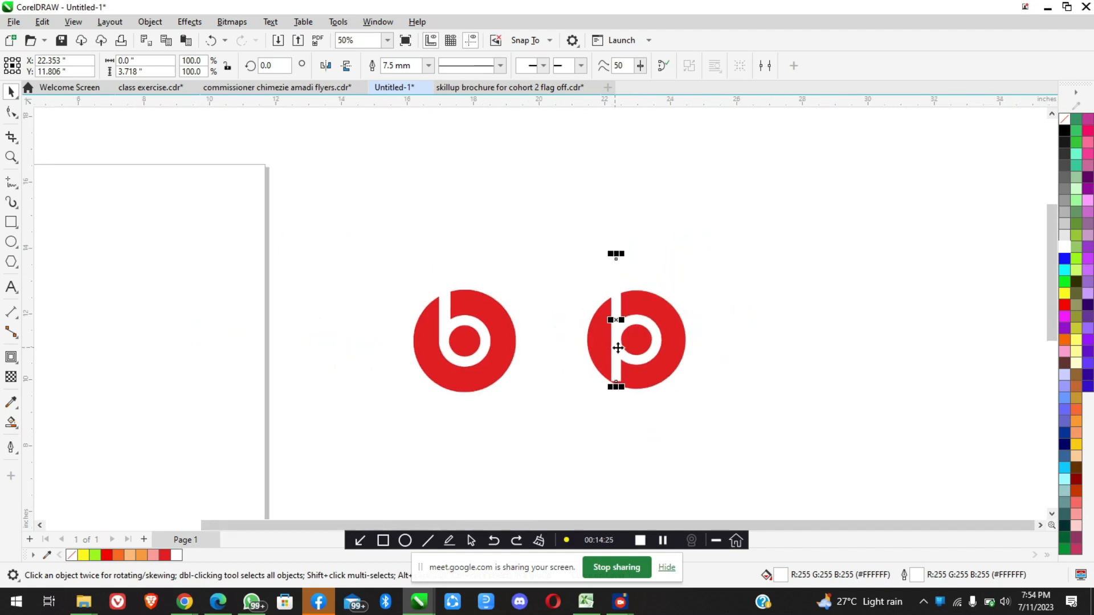
{"action": "scroll", "coordinate": [626, 363], "scroll_direction": "up", "scroll_amount": 3}
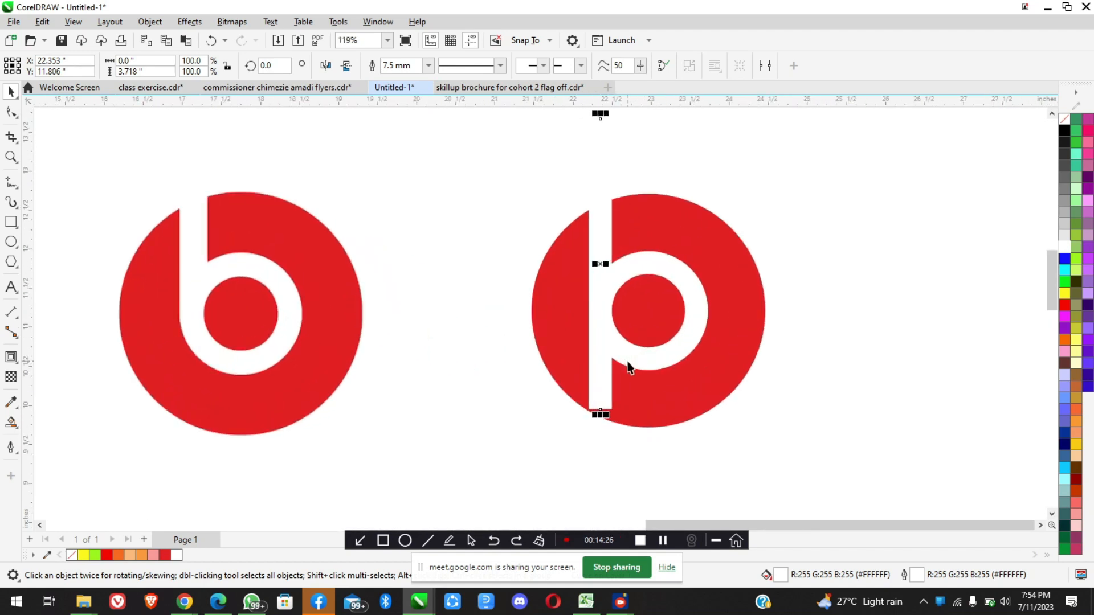
{"action": "scroll", "coordinate": [598, 254], "scroll_direction": "up", "scroll_amount": 3}
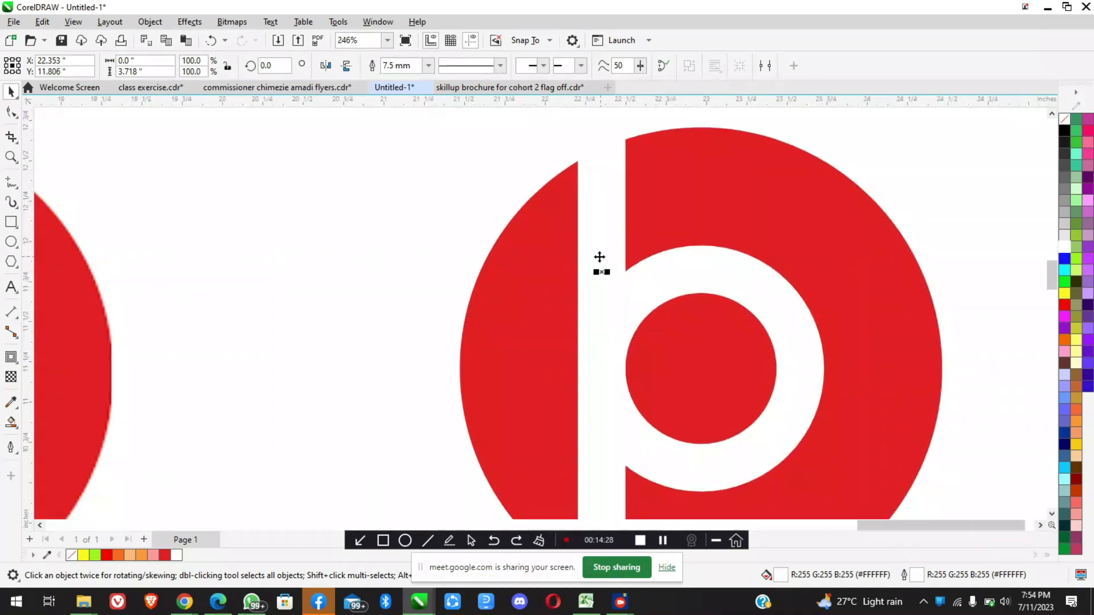
{"action": "scroll", "coordinate": [609, 322], "scroll_direction": "down", "scroll_amount": 5}
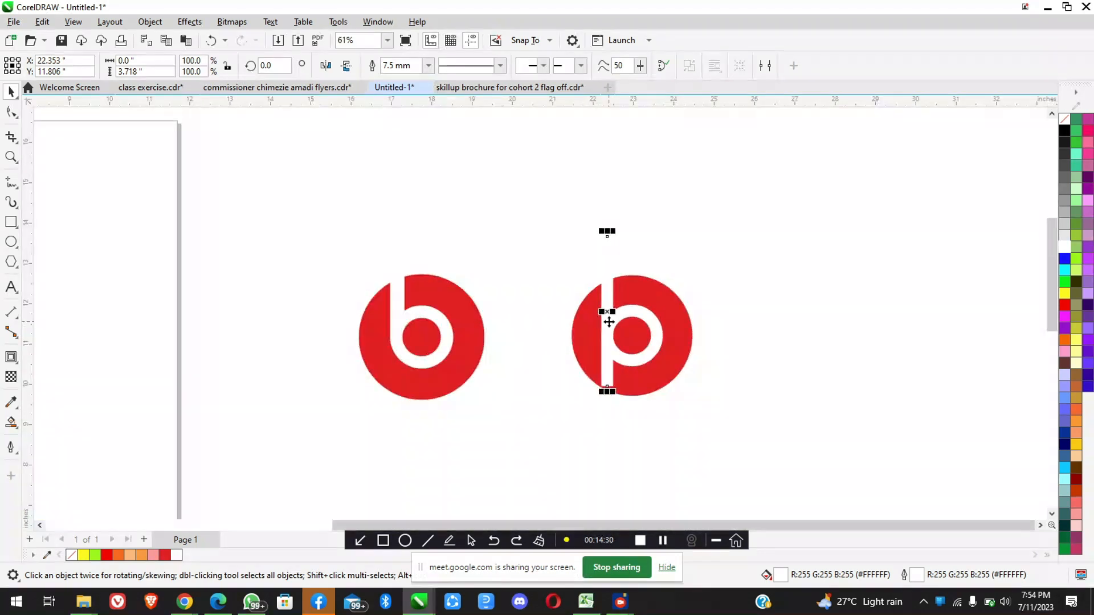
{"action": "scroll", "coordinate": [608, 323], "scroll_direction": "up", "scroll_amount": 2}
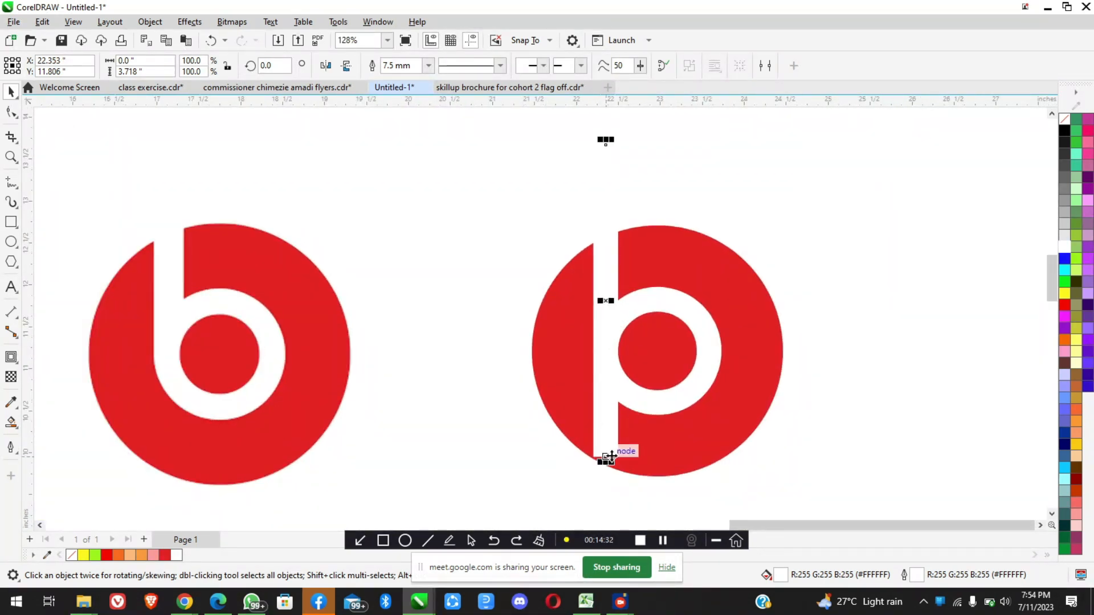
{"action": "scroll", "coordinate": [605, 456], "scroll_direction": "up", "scroll_amount": 2}
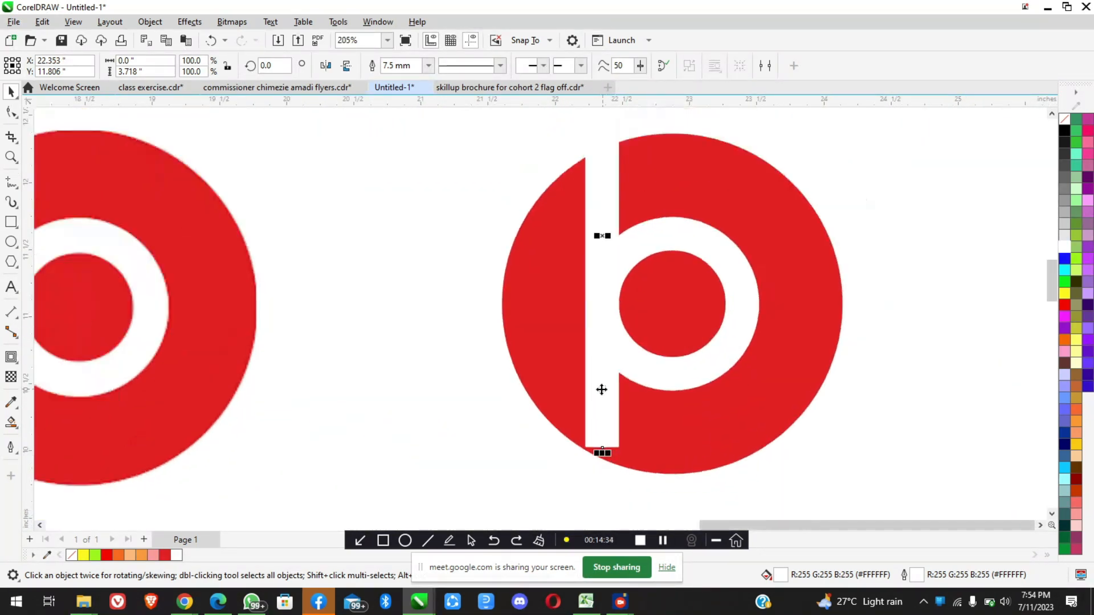
{"action": "scroll", "coordinate": [600, 388], "scroll_direction": "down", "scroll_amount": 3}
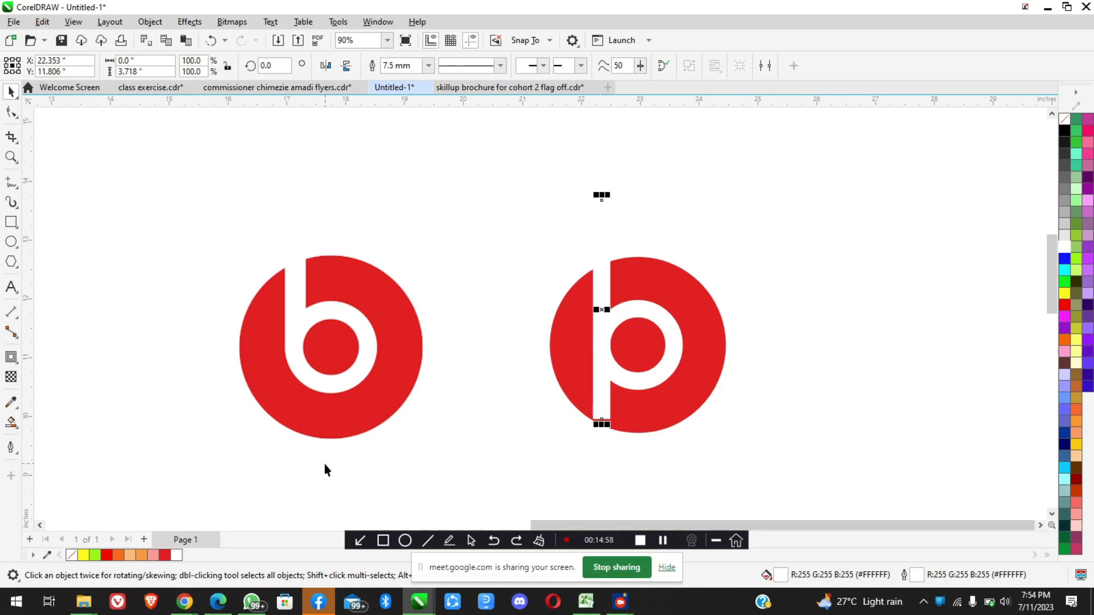
Switch to the Google Meet window, check the participants list for raised hands, and minimize the window
{"action": "left_click", "coordinate": [184, 601]}
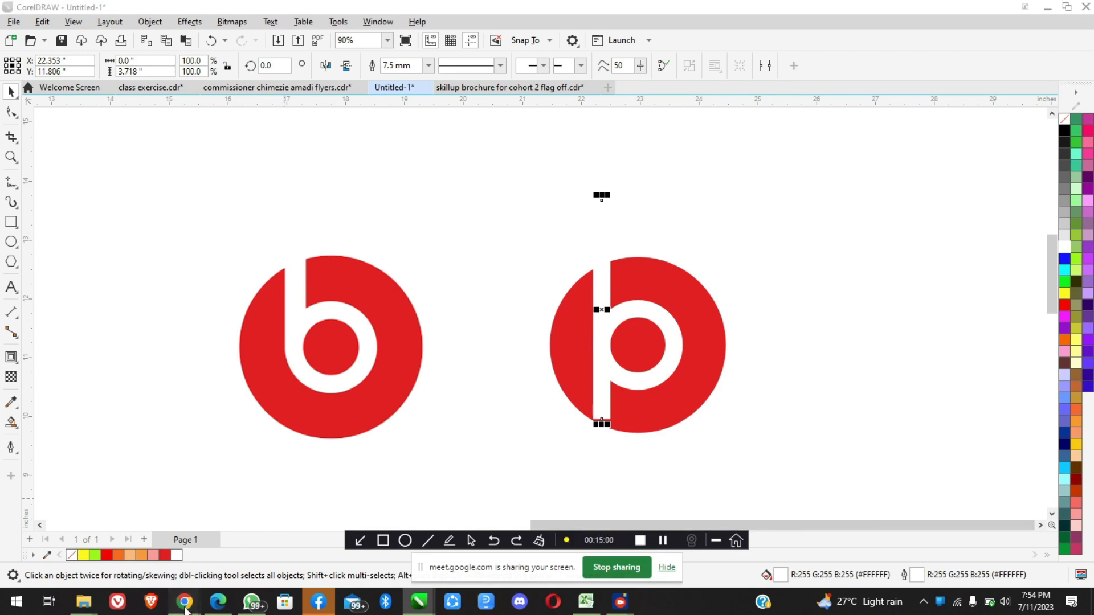
{"action": "left_click", "coordinate": [133, 535]}
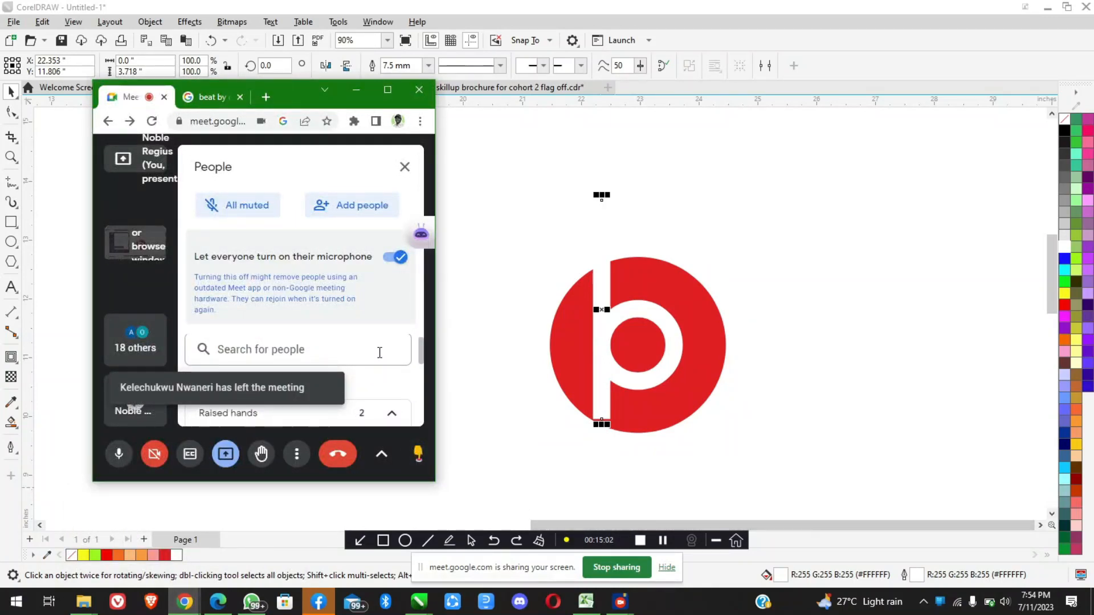
{"action": "scroll", "coordinate": [380, 353], "scroll_direction": "down", "scroll_amount": 3}
{"action": "scroll", "coordinate": [379, 352], "scroll_direction": "up", "scroll_amount": 3}
{"action": "left_click", "coordinate": [358, 90]}
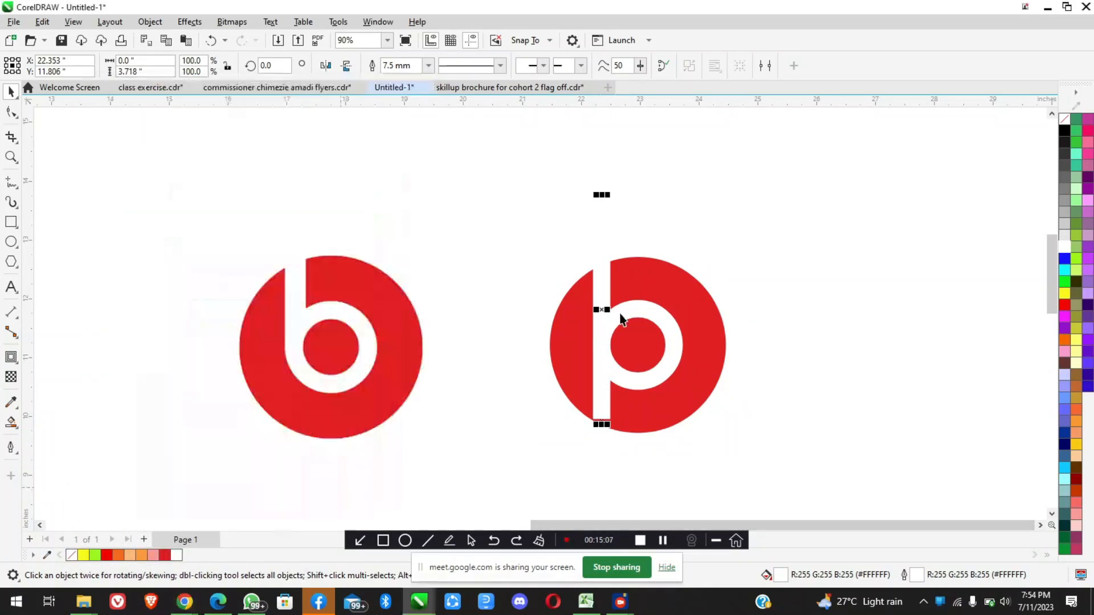
{"action": "scroll", "coordinate": [601, 316], "scroll_direction": "up", "scroll_amount": 1}
{"action": "scroll", "coordinate": [601, 346], "scroll_direction": "down", "scroll_amount": 2}
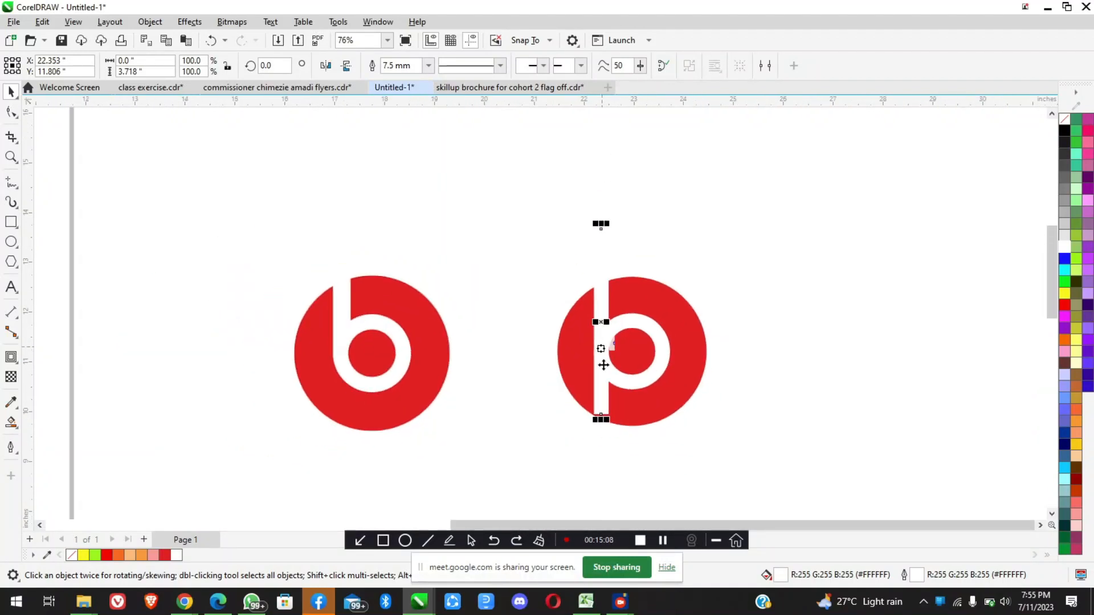
{"action": "scroll", "coordinate": [603, 380], "scroll_direction": "up", "scroll_amount": 1}
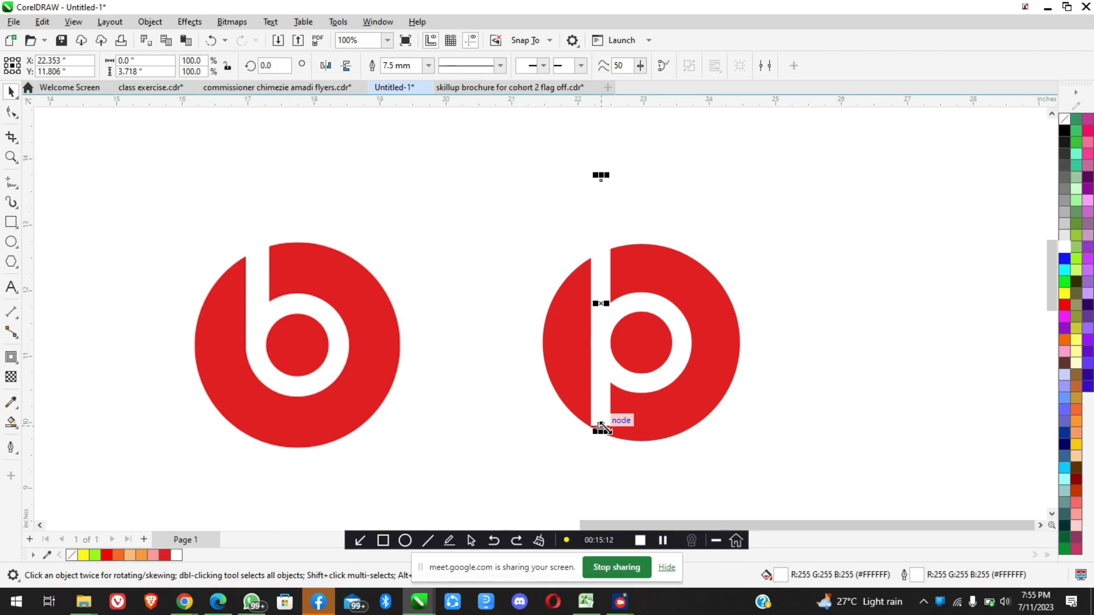
Shorten the white stem from its lower end to a height of about 2.62 inches
{"action": "scroll", "coordinate": [602, 427], "scroll_direction": "up", "scroll_amount": 2}
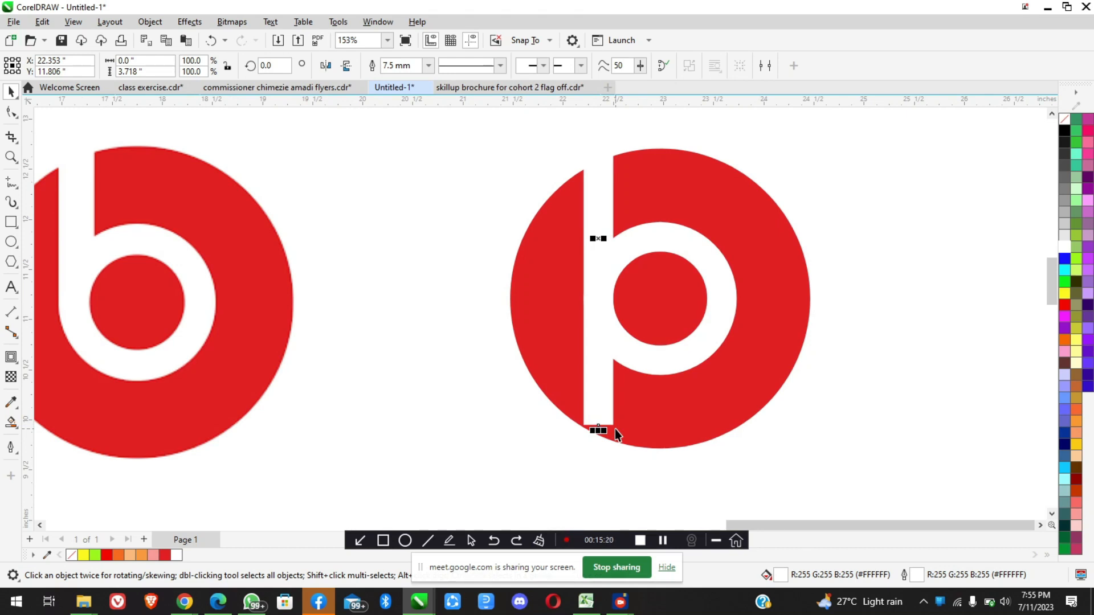
{"action": "left_click_drag", "start_coordinate": [598, 429], "coordinate": [599, 318]}
Examine the corner where the white stem's lower end meets the ring's outer edge
{"action": "scroll", "coordinate": [598, 316], "scroll_direction": "up", "scroll_amount": 5}
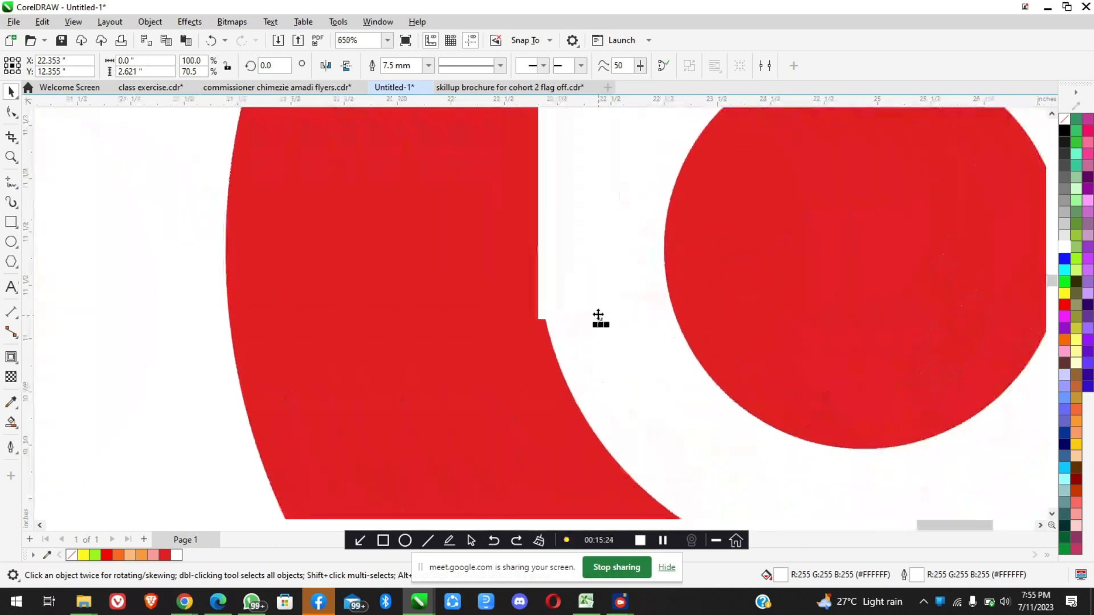
{"action": "scroll", "coordinate": [559, 307], "scroll_direction": "up", "scroll_amount": 2}
{"action": "scroll", "coordinate": [518, 336], "scroll_direction": "up", "scroll_amount": 1}
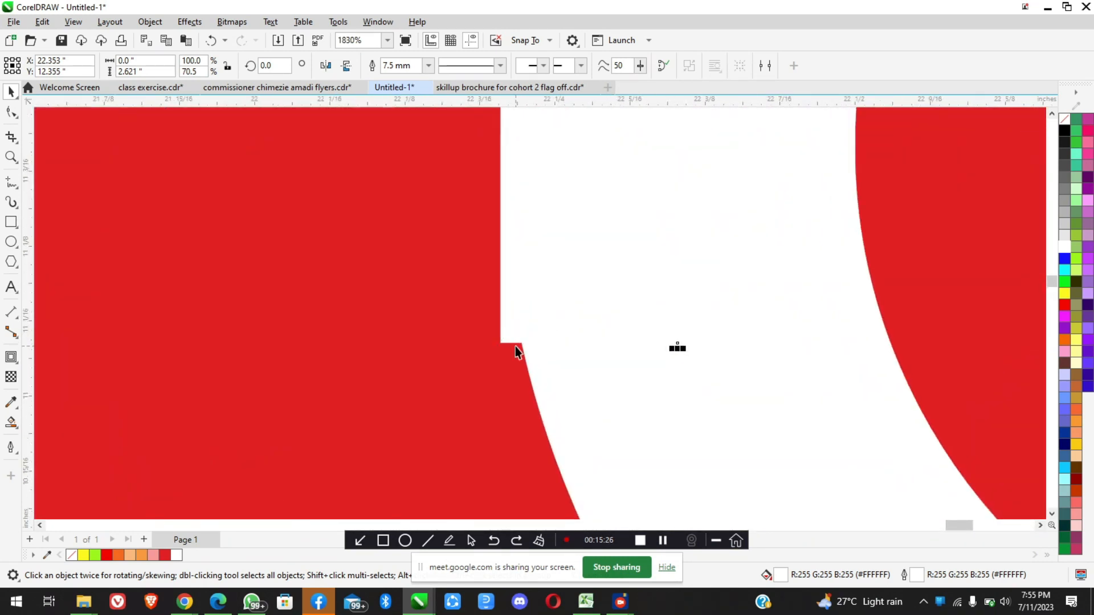
{"action": "scroll", "coordinate": [515, 346], "scroll_direction": "up", "scroll_amount": 1}
{"action": "scroll", "coordinate": [515, 346], "scroll_direction": "up", "scroll_amount": 1}
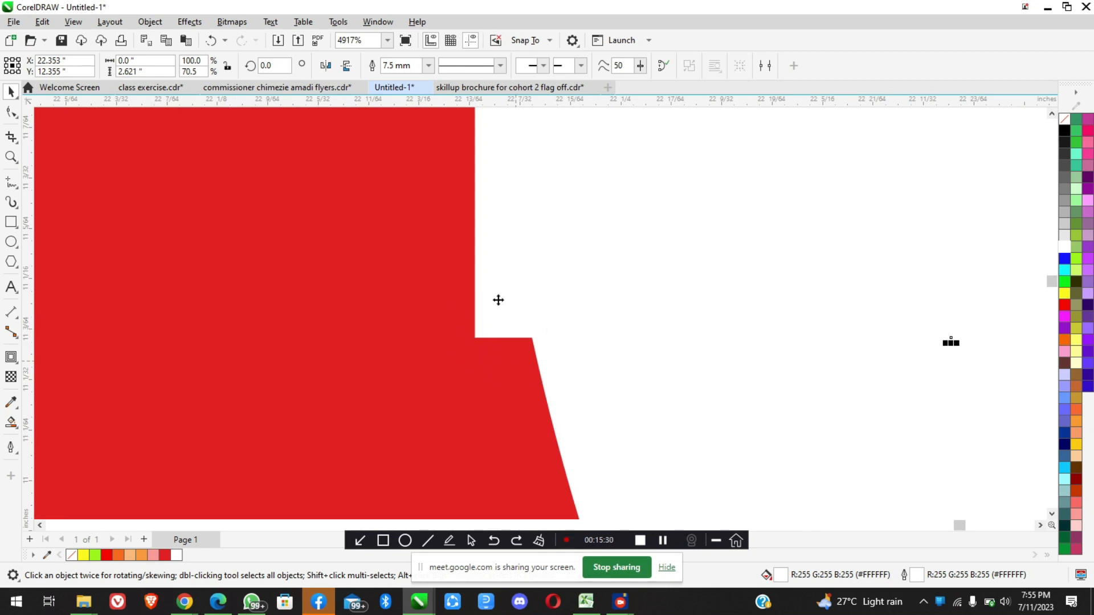
{"action": "scroll", "coordinate": [500, 322], "scroll_direction": "down", "scroll_amount": 4}
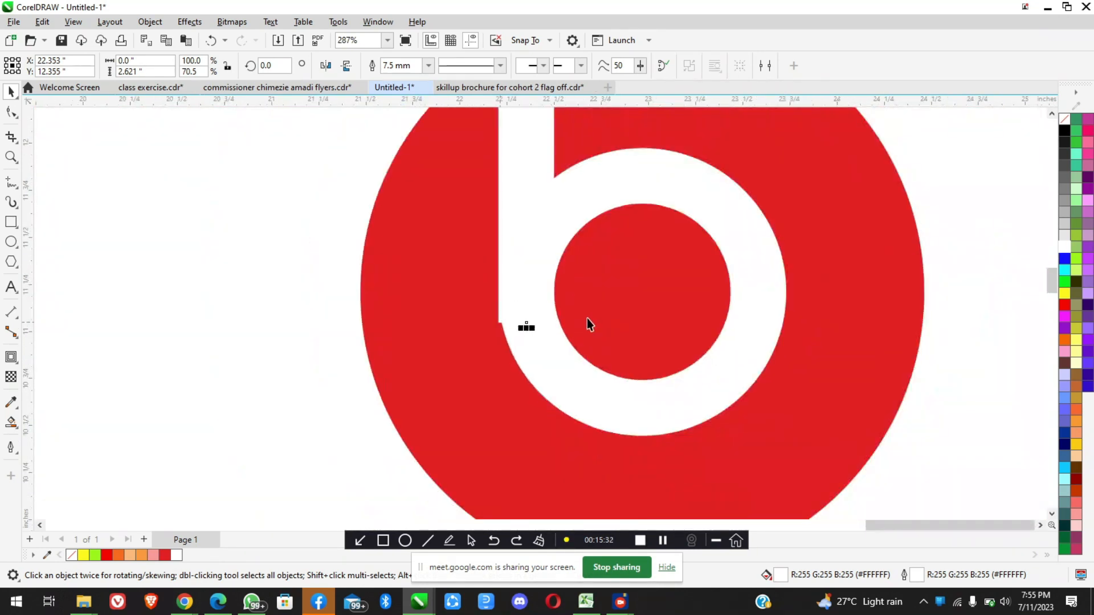
{"action": "scroll", "coordinate": [589, 322], "scroll_direction": "down", "scroll_amount": 1}
{"action": "scroll", "coordinate": [591, 322], "scroll_direction": "down", "scroll_amount": 1}
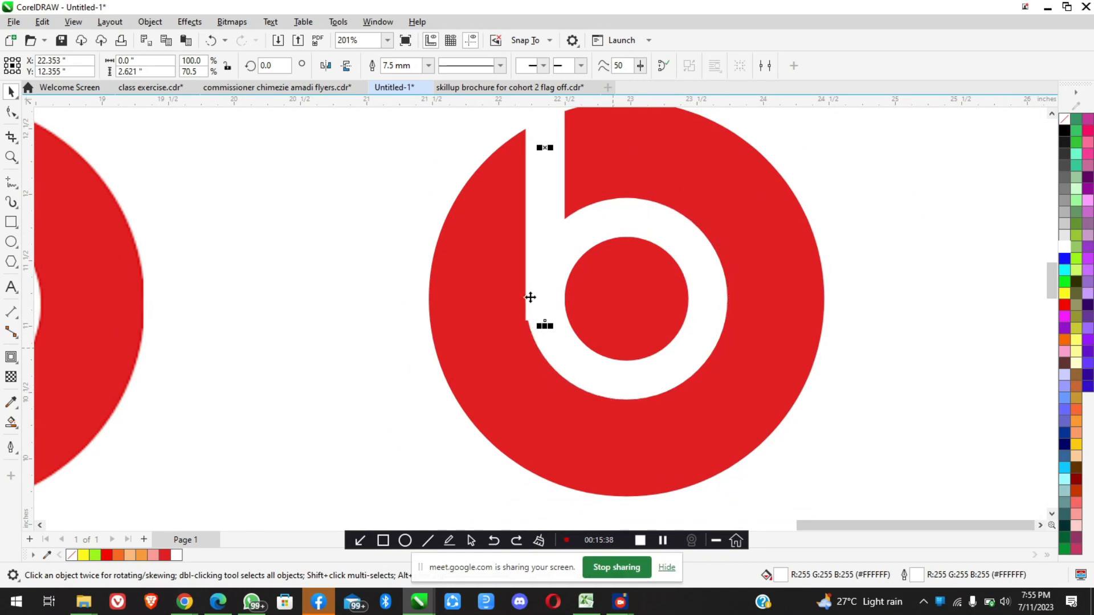
{"action": "scroll", "coordinate": [530, 316], "scroll_direction": "up", "scroll_amount": 3}
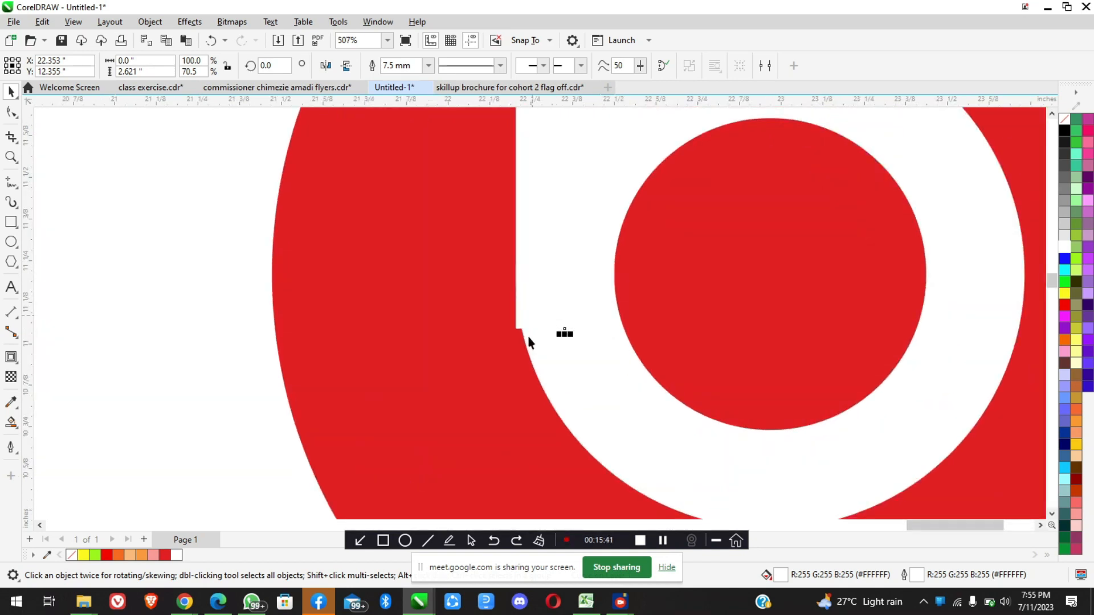
{"action": "scroll", "coordinate": [529, 337], "scroll_direction": "up", "scroll_amount": 3}
{"action": "scroll", "coordinate": [520, 311], "scroll_direction": "down", "scroll_amount": 3}
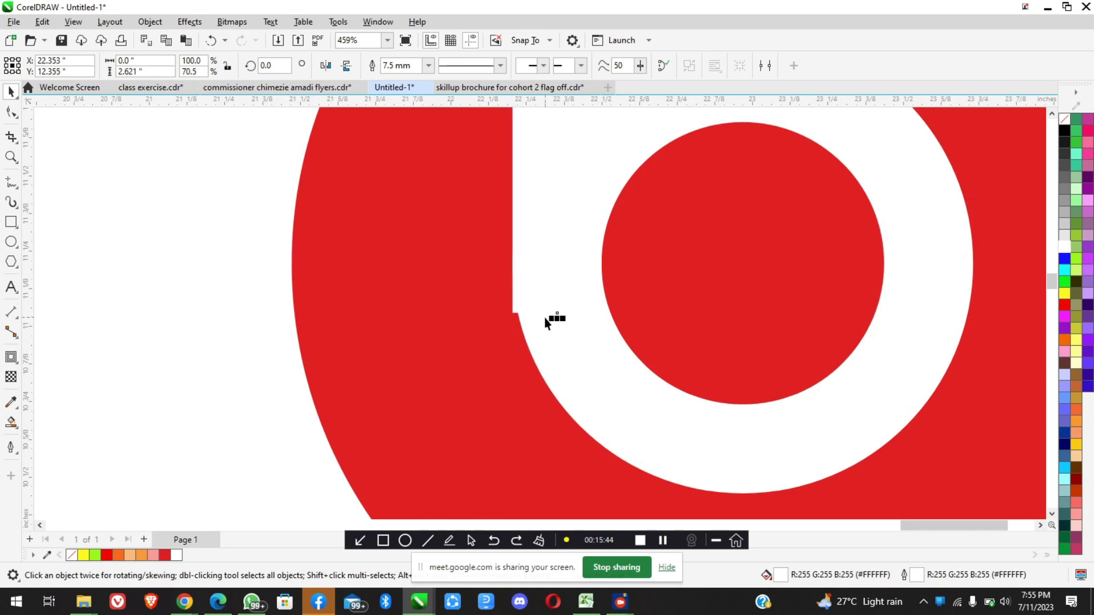
{"action": "scroll", "coordinate": [545, 317], "scroll_direction": "down", "scroll_amount": 1}
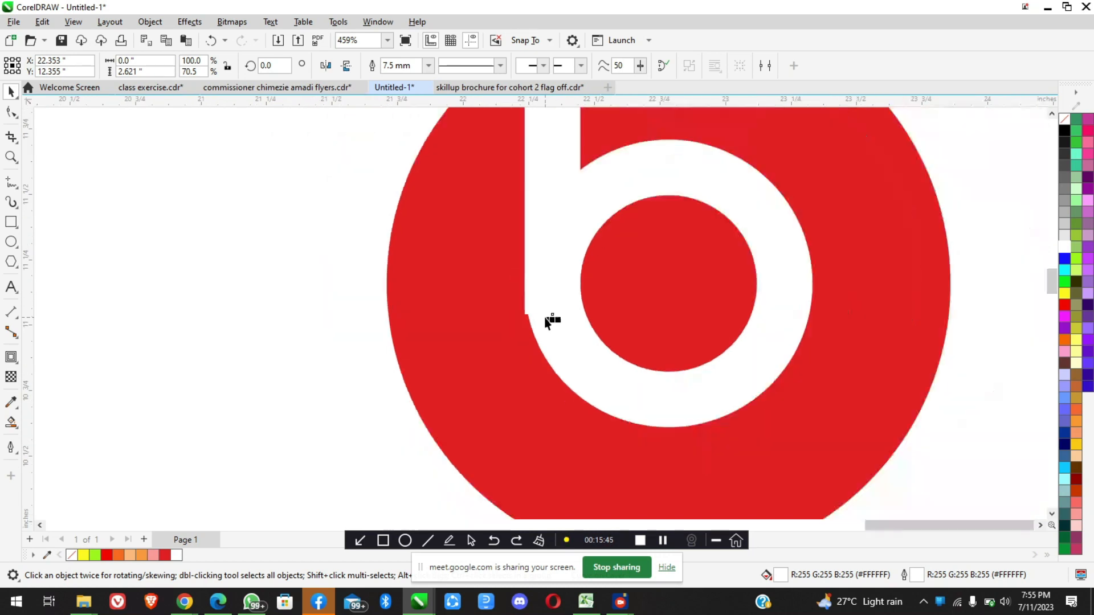
Try a 10 mm outline width on the white stem and undo it
{"action": "left_click", "coordinate": [430, 65]}
{"action": "left_click", "coordinate": [404, 220]}
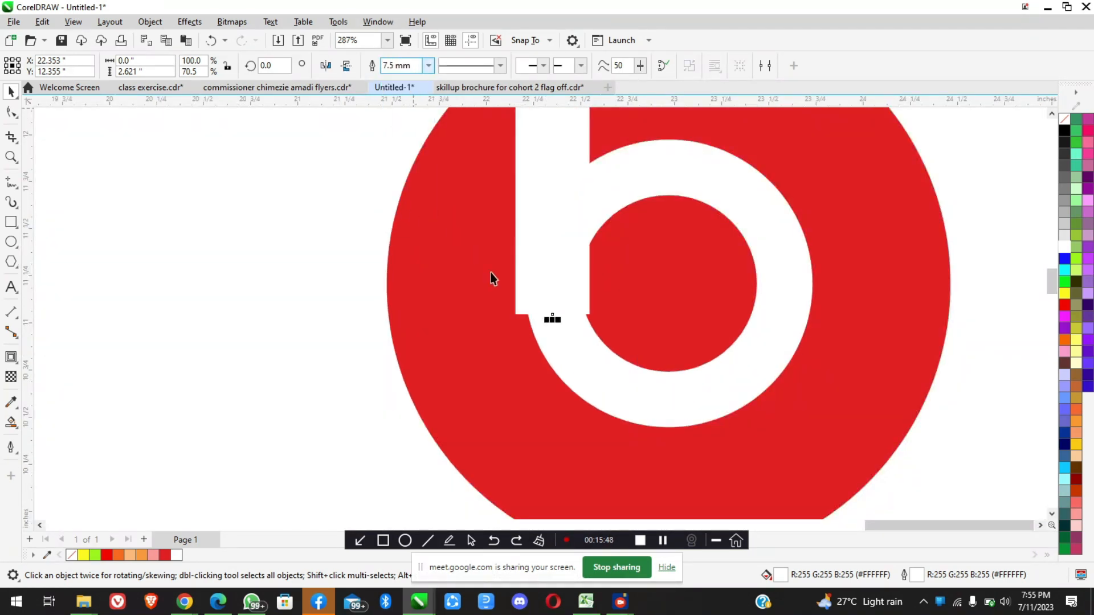
{"action": "scroll", "coordinate": [590, 312], "scroll_direction": "up", "scroll_amount": 2}
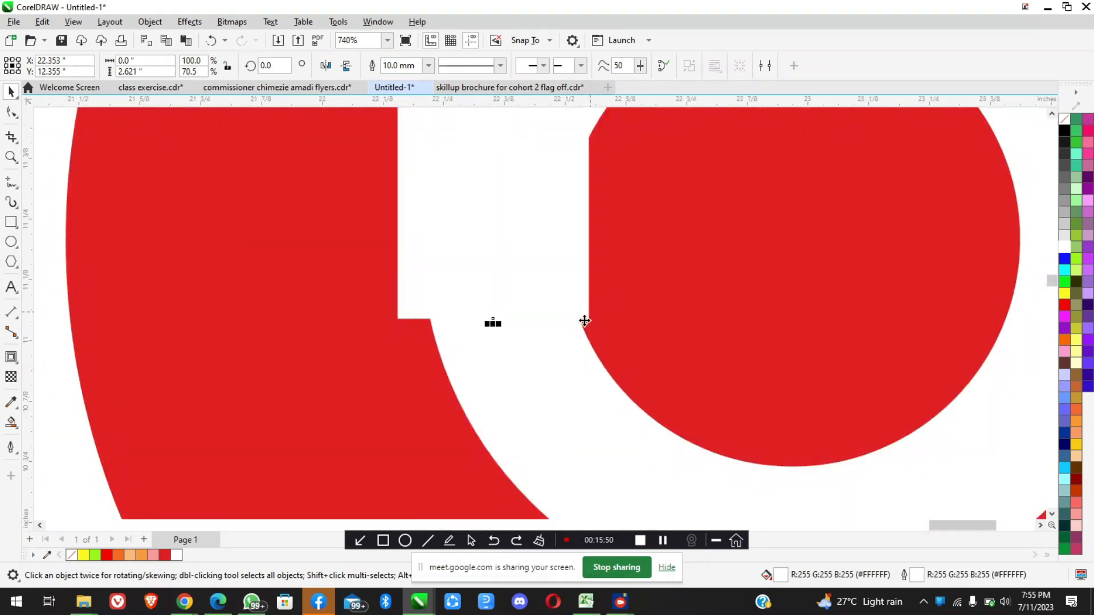
{"action": "key", "text": "ctrl+z"}
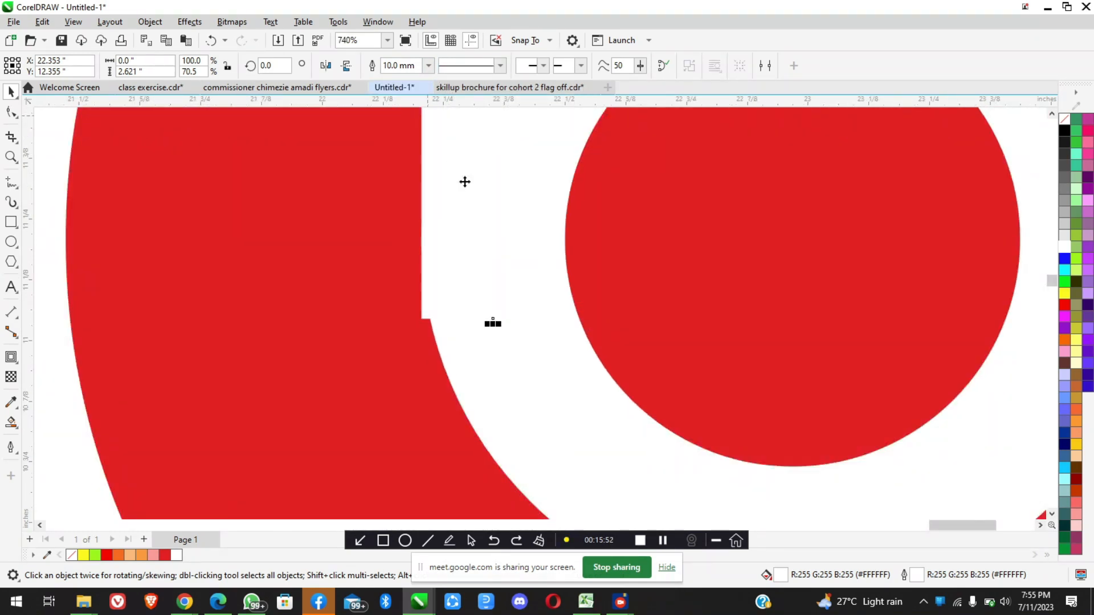
Extend the white stem's lower end below the ring to a height of about 3.44 inches
{"action": "scroll", "coordinate": [496, 298], "scroll_direction": "down", "scroll_amount": 2}
{"action": "scroll", "coordinate": [497, 302], "scroll_direction": "down", "scroll_amount": 3}
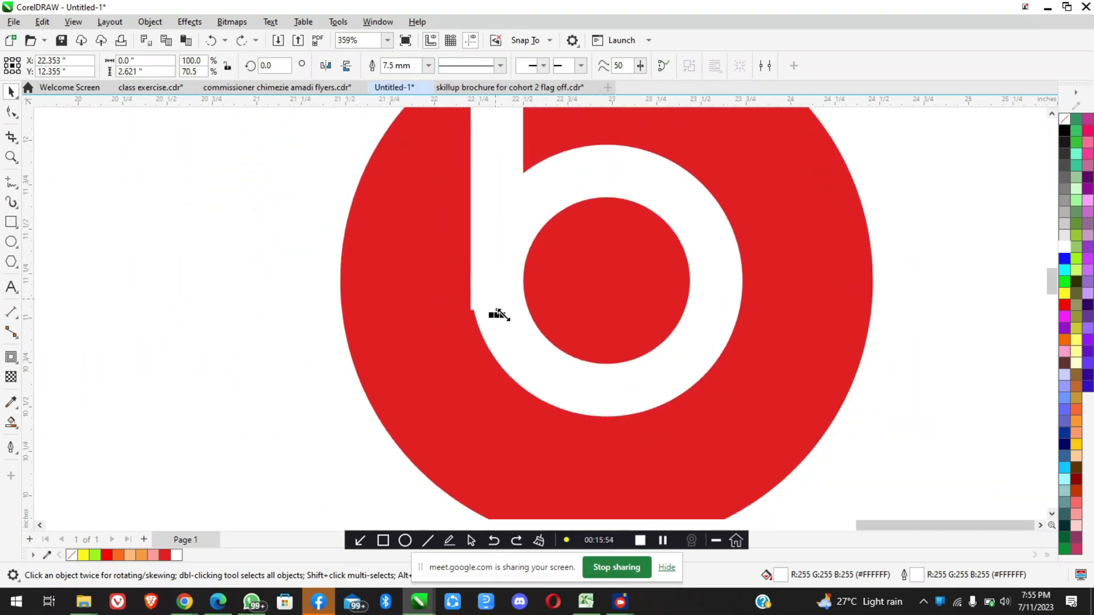
{"action": "left_click_drag", "start_coordinate": [497, 316], "coordinate": [489, 437]}
{"action": "scroll", "coordinate": [498, 464], "scroll_direction": "down", "scroll_amount": 2}
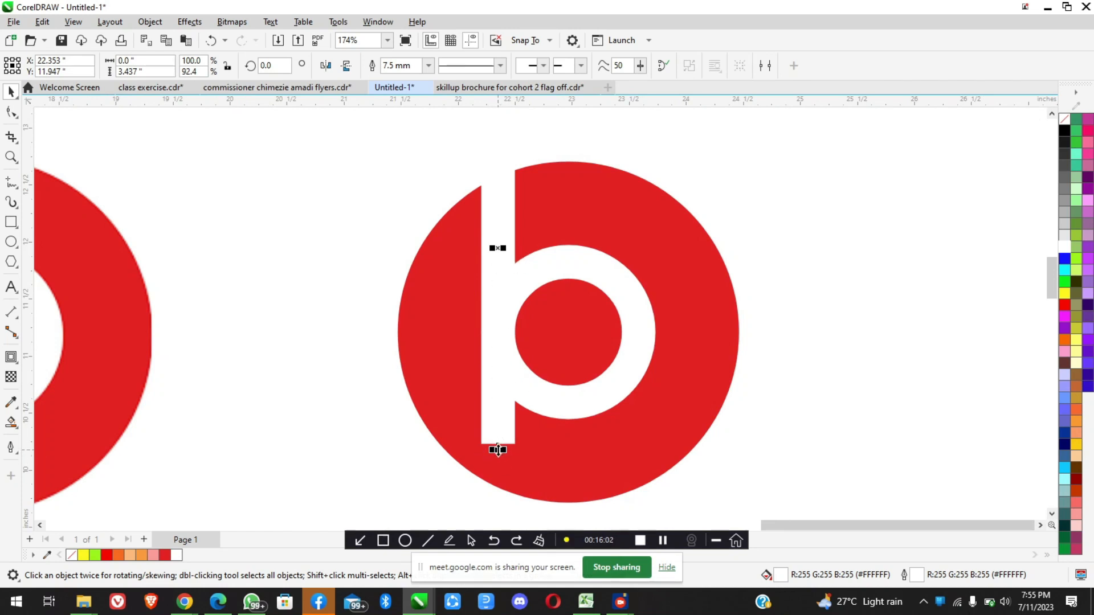
{"action": "scroll", "coordinate": [498, 450], "scroll_direction": "up", "scroll_amount": 2}
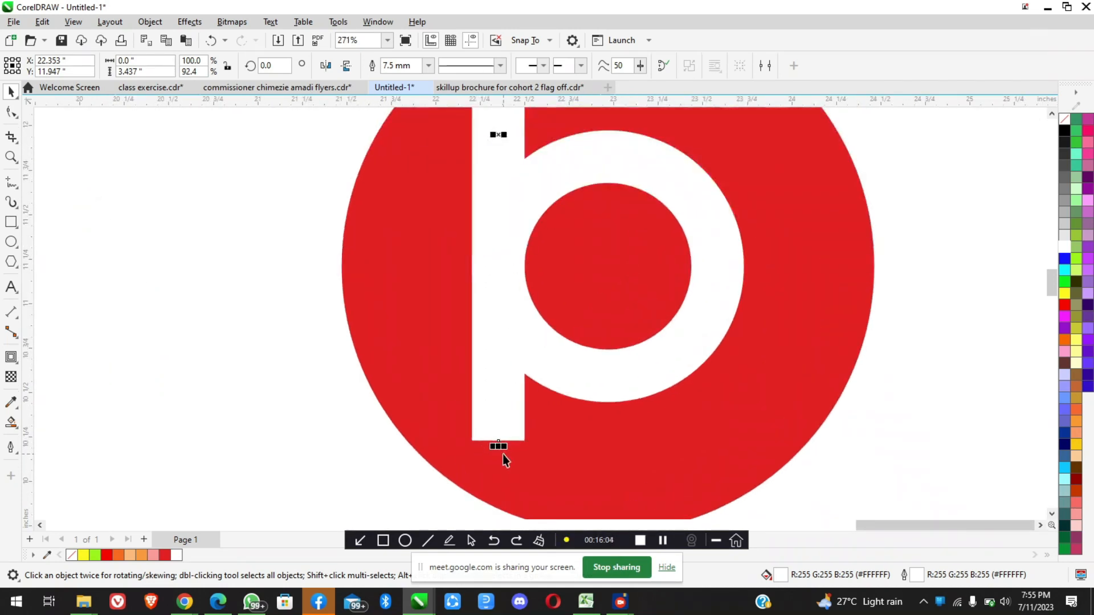
Shorten the white stem by snapping its lower end to the ring's quadrant level, about 2.46 inches tall
{"action": "left_click_drag", "start_coordinate": [498, 412], "coordinate": [499, 269]}
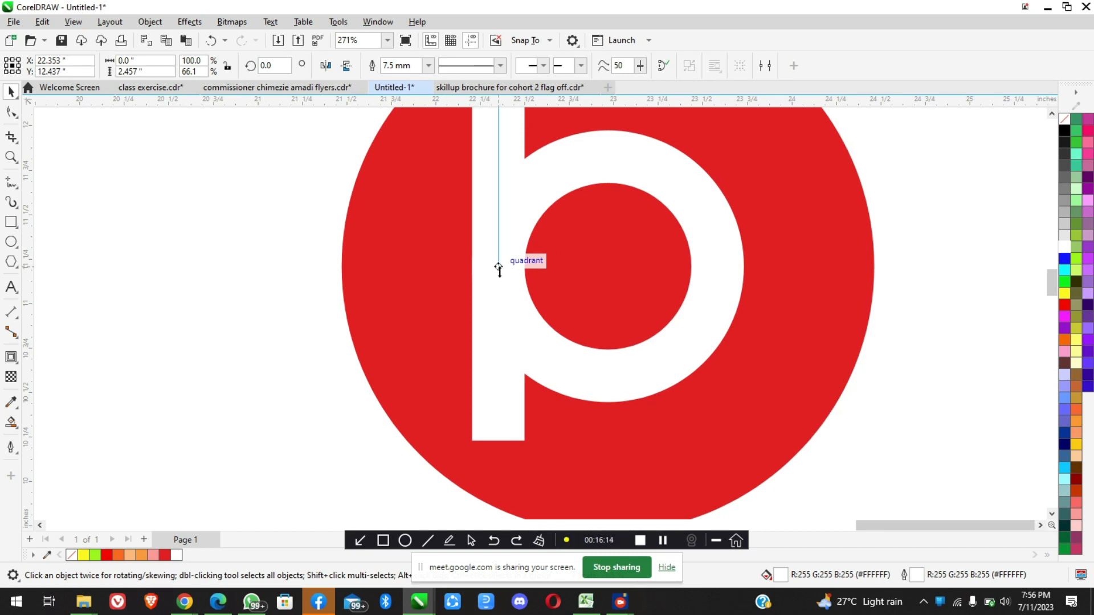
{"action": "left_click_drag", "start_coordinate": [498, 268], "coordinate": [498, 268]}
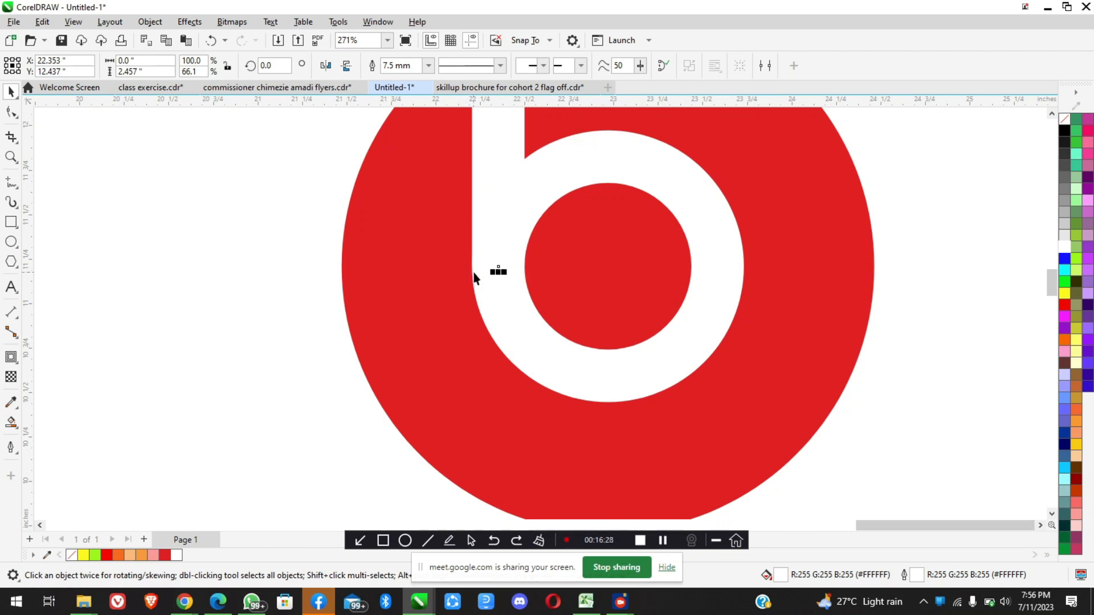
{"action": "scroll", "coordinate": [493, 268], "scroll_direction": "up", "scroll_amount": 2}
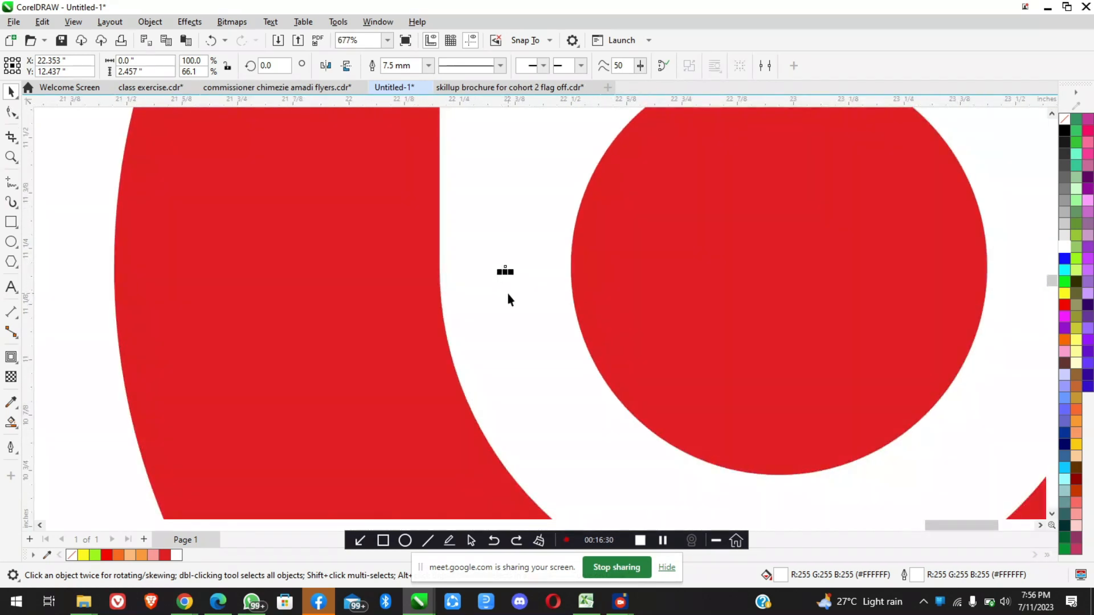
{"action": "scroll", "coordinate": [507, 295], "scroll_direction": "down", "scroll_amount": 2}
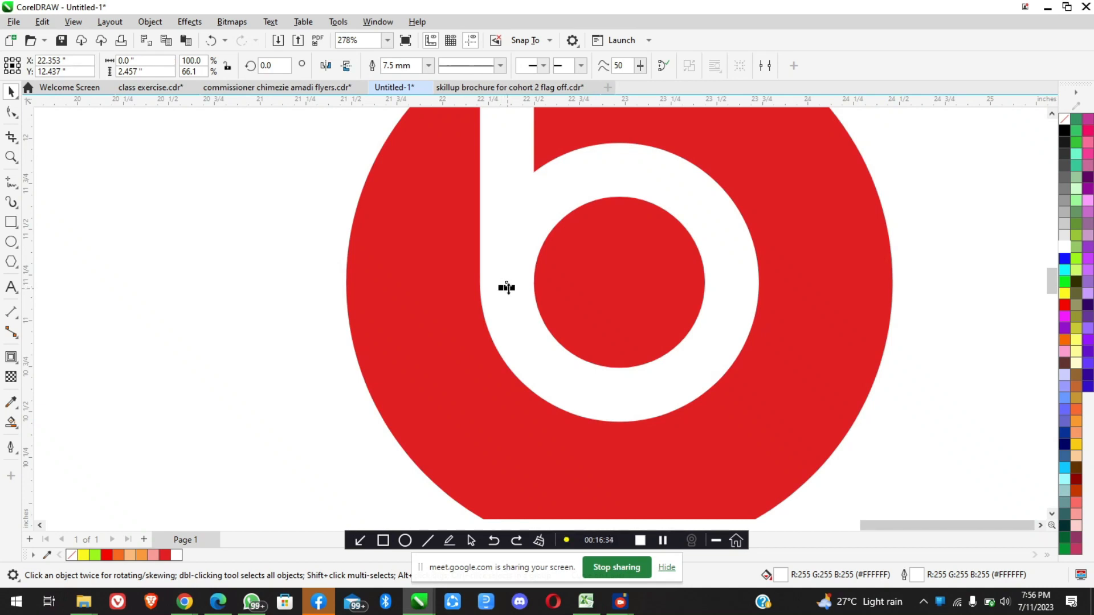
Raise the stem's lower end slightly above the quadrant level and snap it back to the quadrant
{"action": "mouse_move", "coordinate": [506, 287]}
{"action": "left_mouse_down"}
{"action": "mouse_move", "coordinate": [506, 468]}
{"action": "mouse_move", "coordinate": [508, 249]}
{"action": "mouse_move", "coordinate": [506, 267]}
{"action": "left_mouse_up"}
{"action": "mouse_move", "coordinate": [506, 268]}
{"action": "left_mouse_down"}
{"action": "mouse_move", "coordinate": [506, 302]}
{"action": "mouse_move", "coordinate": [507, 283]}
{"action": "left_mouse_up"}
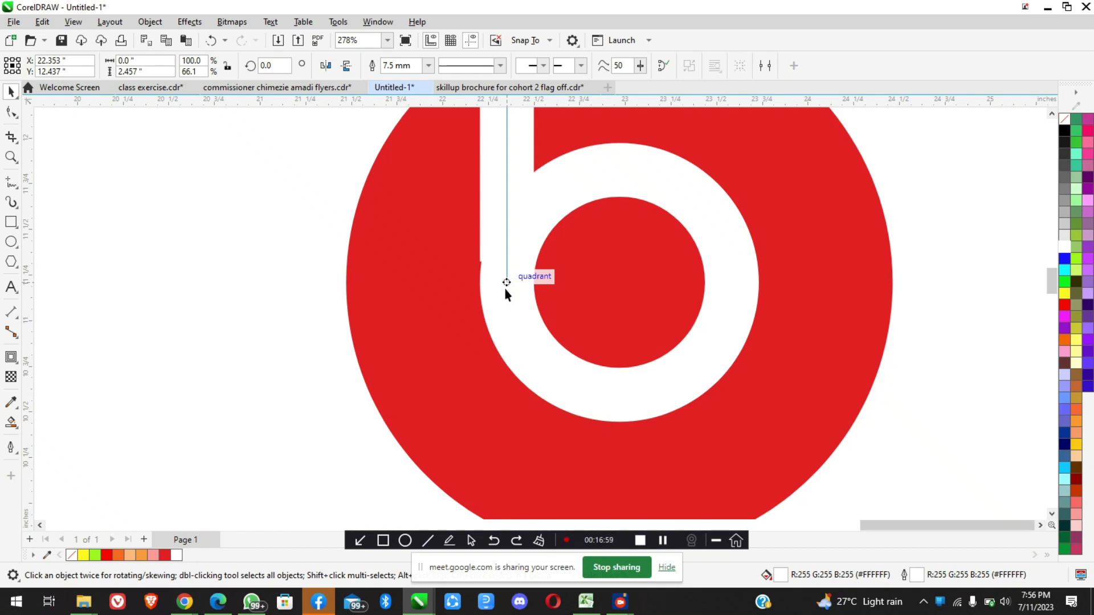
{"action": "left_click_drag", "start_coordinate": [506, 282], "coordinate": [507, 282]}
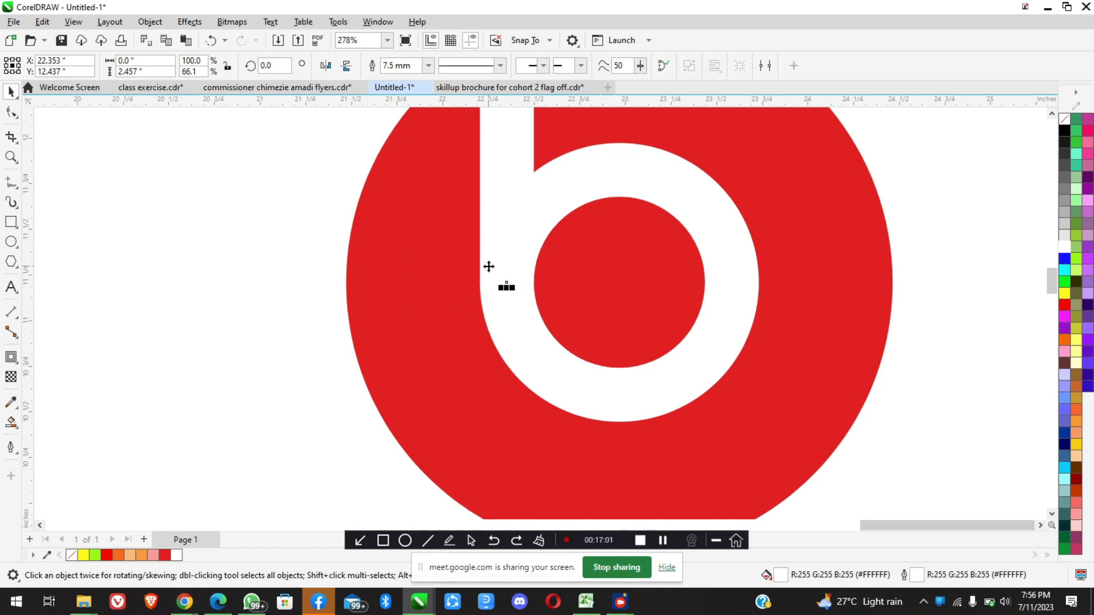
Inspect the joint between stem and ring, deselect the stem, and compare the finished logo with the reference
{"action": "scroll", "coordinate": [488, 266], "scroll_direction": "up", "scroll_amount": 4}
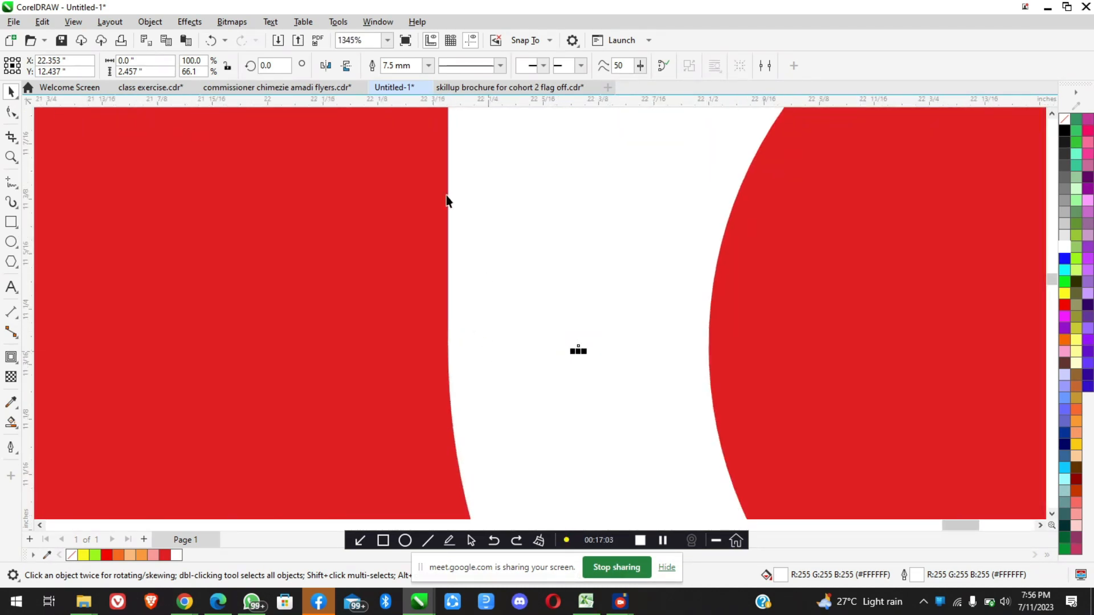
{"action": "scroll", "coordinate": [533, 361], "scroll_direction": "down", "scroll_amount": 2}
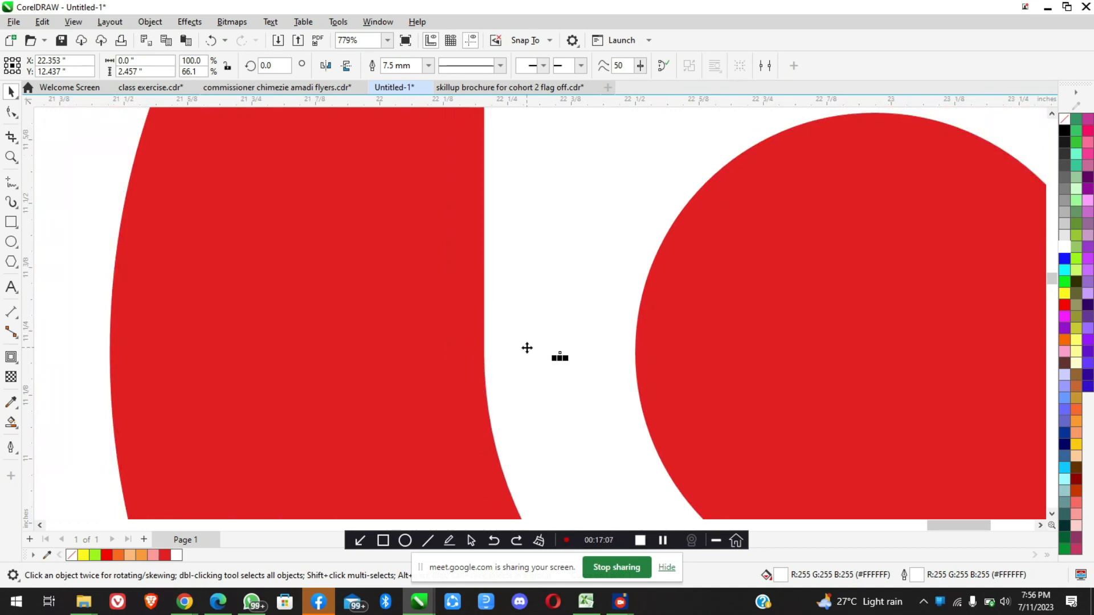
{"action": "scroll", "coordinate": [527, 347], "scroll_direction": "down", "scroll_amount": 8}
{"action": "left_click", "coordinate": [708, 432]}
{"action": "scroll", "coordinate": [607, 327], "scroll_direction": "down", "scroll_amount": 2}
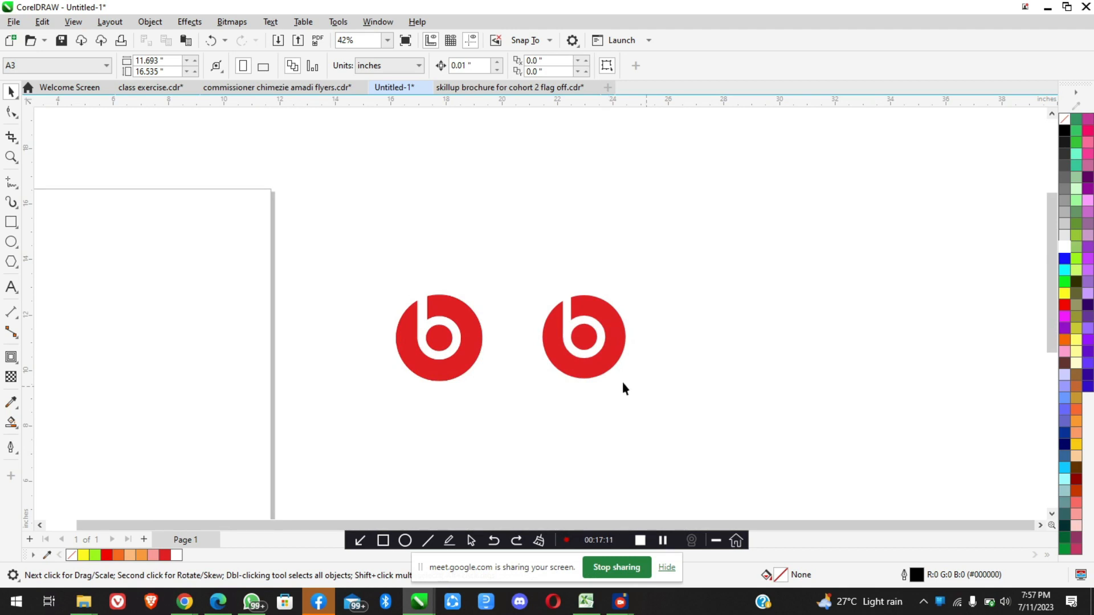
{"action": "scroll", "coordinate": [534, 354], "scroll_direction": "up", "scroll_amount": 2}
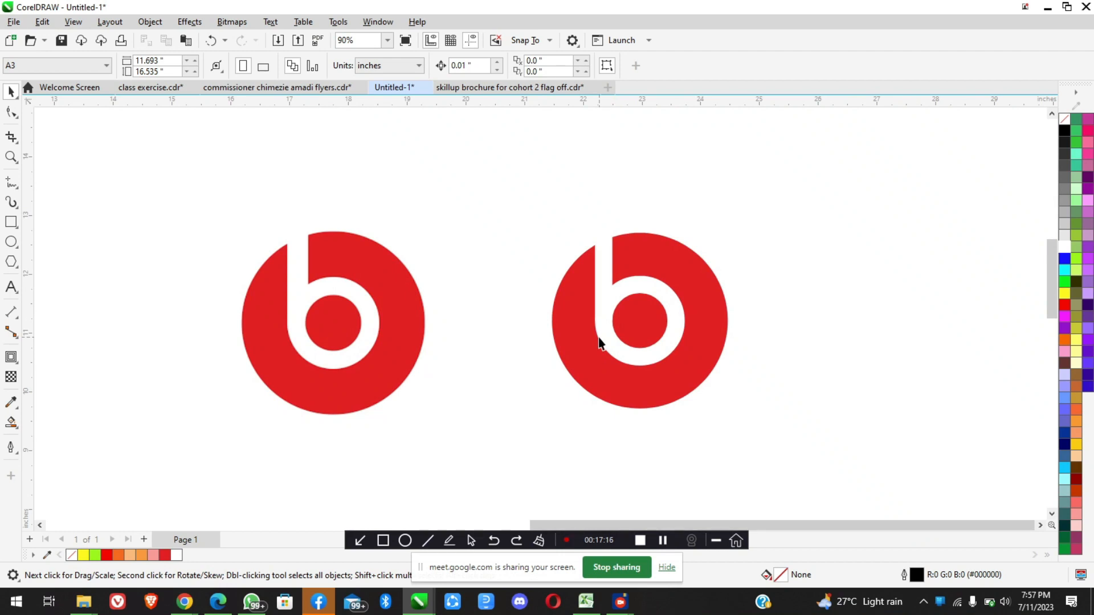
{"action": "scroll", "coordinate": [514, 286], "scroll_direction": "down", "scroll_amount": 2}
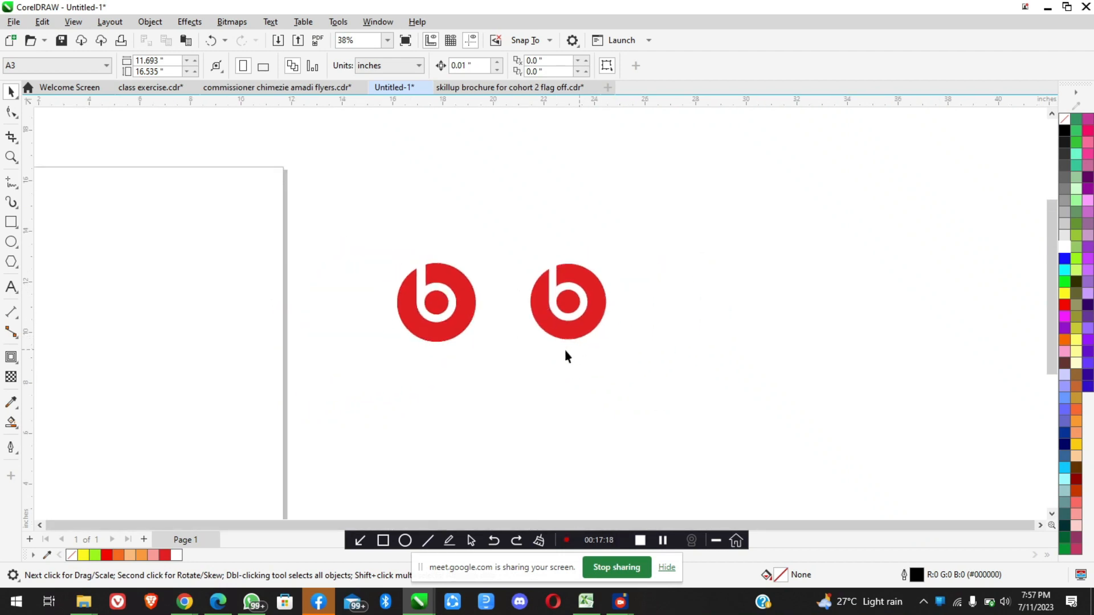
Draw a rectangle about 16.3 by 9.9 inches around both logos and fill it black
{"action": "left_click", "coordinate": [11, 221]}
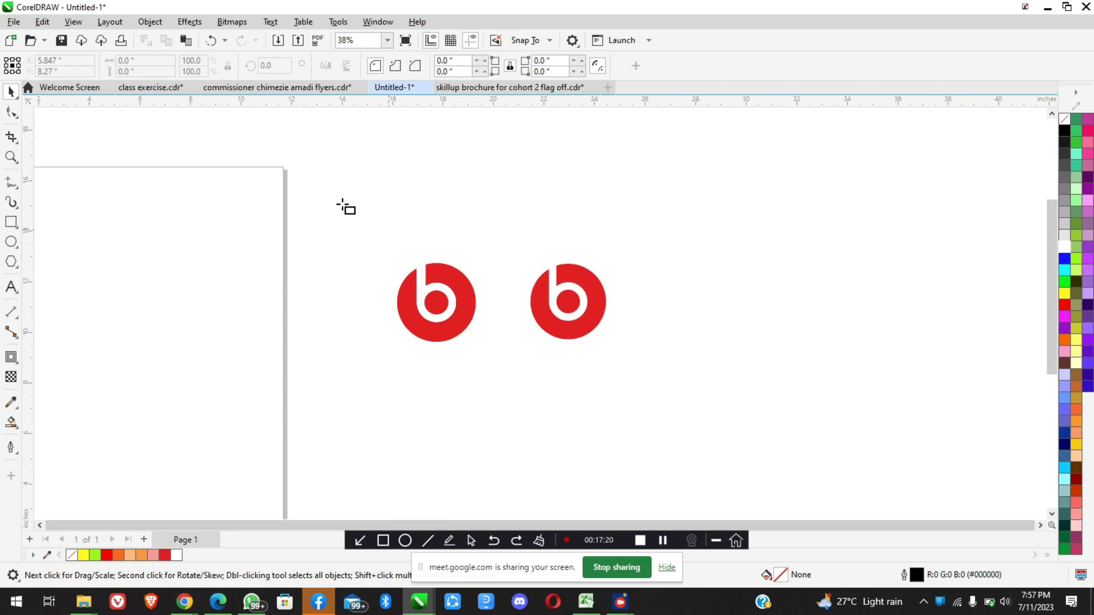
{"action": "mouse_move", "coordinate": [317, 184]}
{"action": "left_mouse_down"}
{"action": "mouse_move", "coordinate": [691, 434]}
{"action": "mouse_move", "coordinate": [730, 434]}
{"action": "left_mouse_up"}
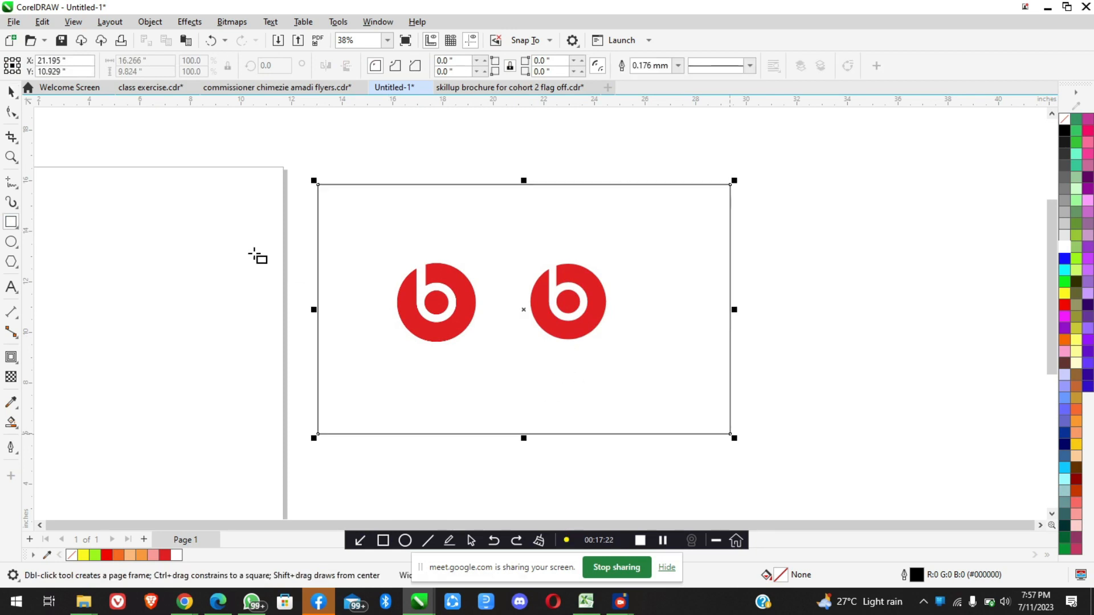
{"action": "left_click", "coordinate": [1063, 135]}
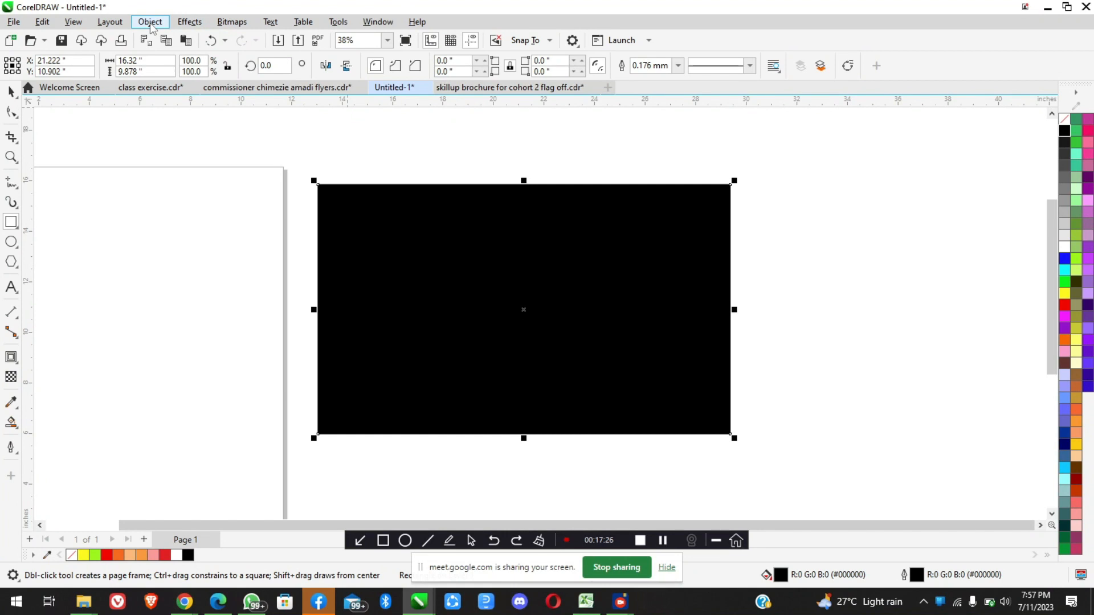
Send the black rectangle to the back of the page and return to the Pick tool
{"action": "left_click", "coordinate": [151, 23]}
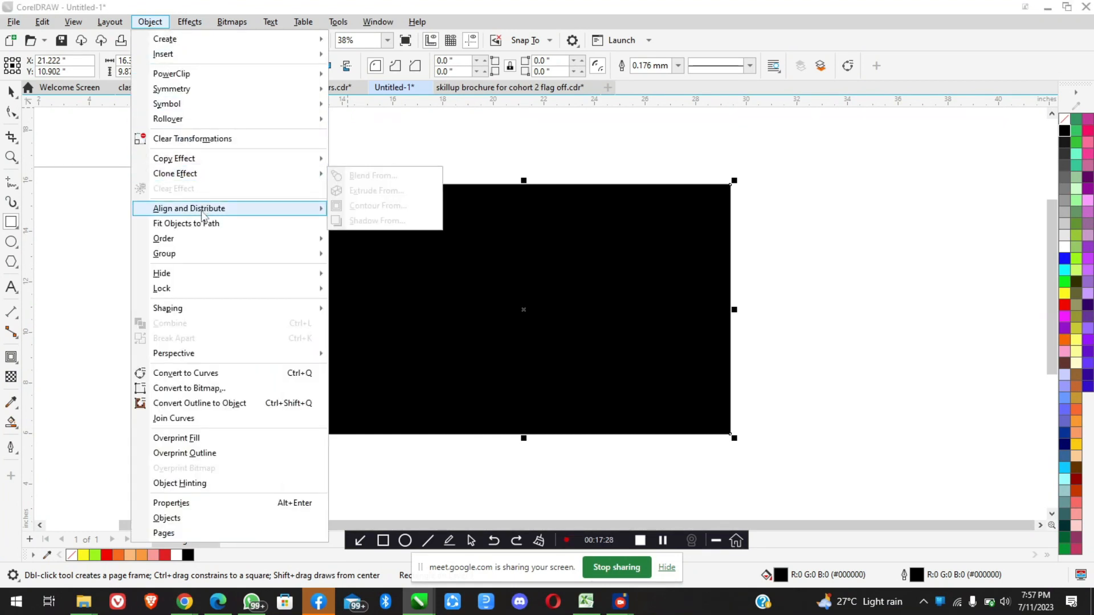
{"action": "mouse_move", "coordinate": [242, 239]}
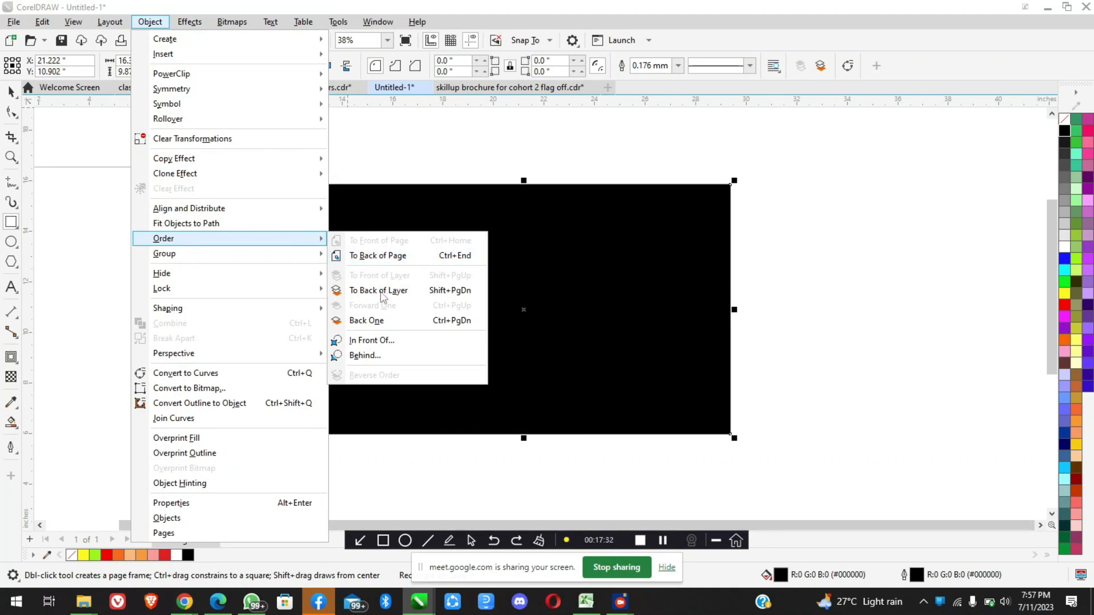
{"action": "left_click", "coordinate": [397, 256]}
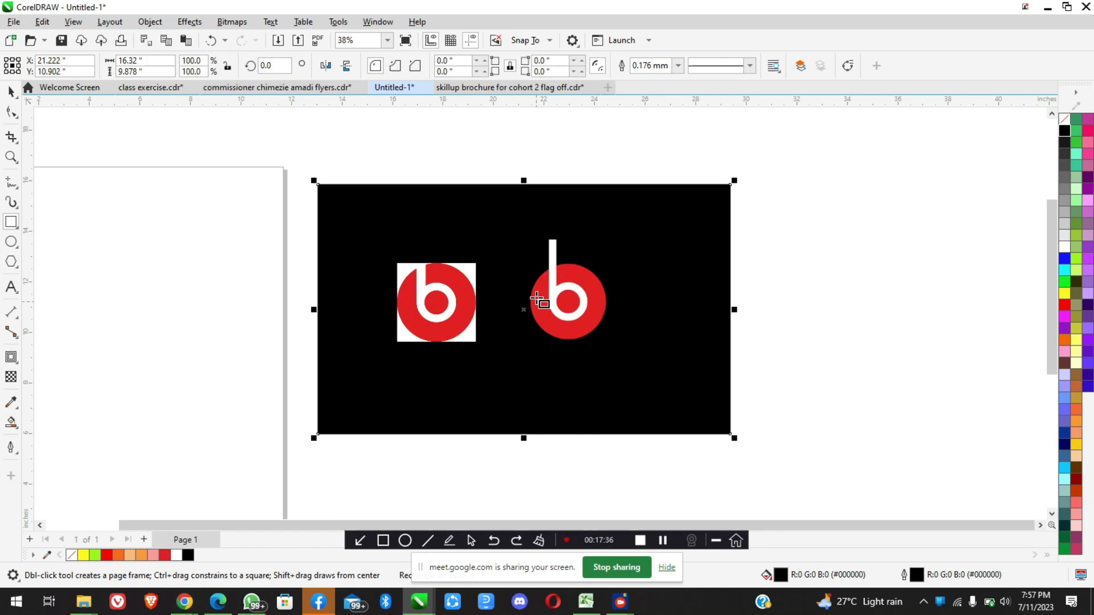
{"action": "left_click", "coordinate": [10, 92]}
Switch to the Google Meet window, check the raised hands in the participants list, and minimize the window again
{"action": "left_click", "coordinate": [186, 602]}
{"action": "left_click", "coordinate": [112, 546]}
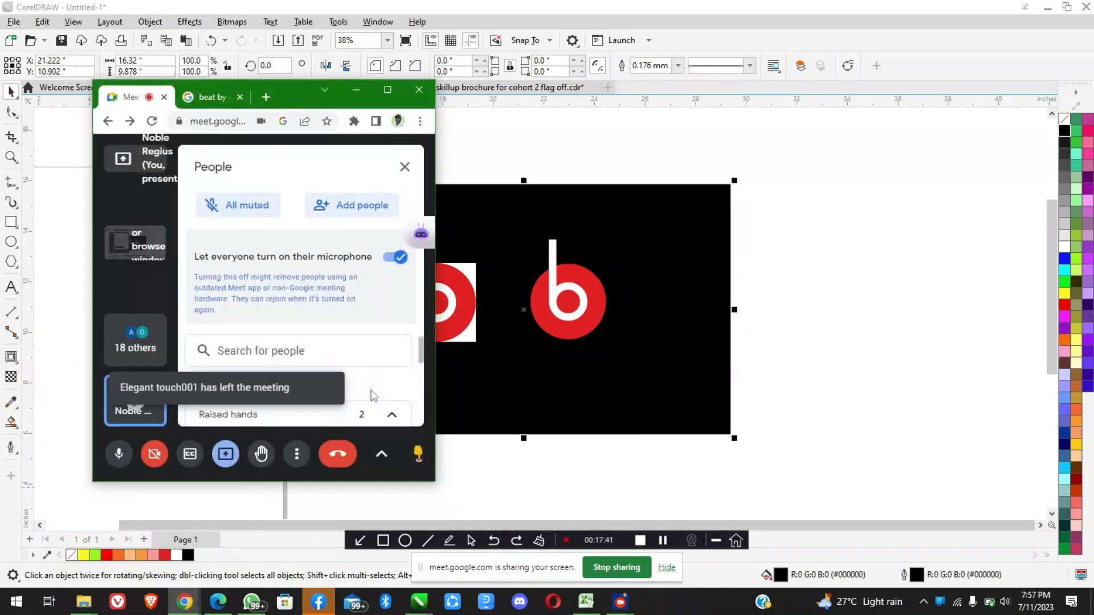
{"action": "scroll", "coordinate": [379, 359], "scroll_direction": "down", "scroll_amount": 3}
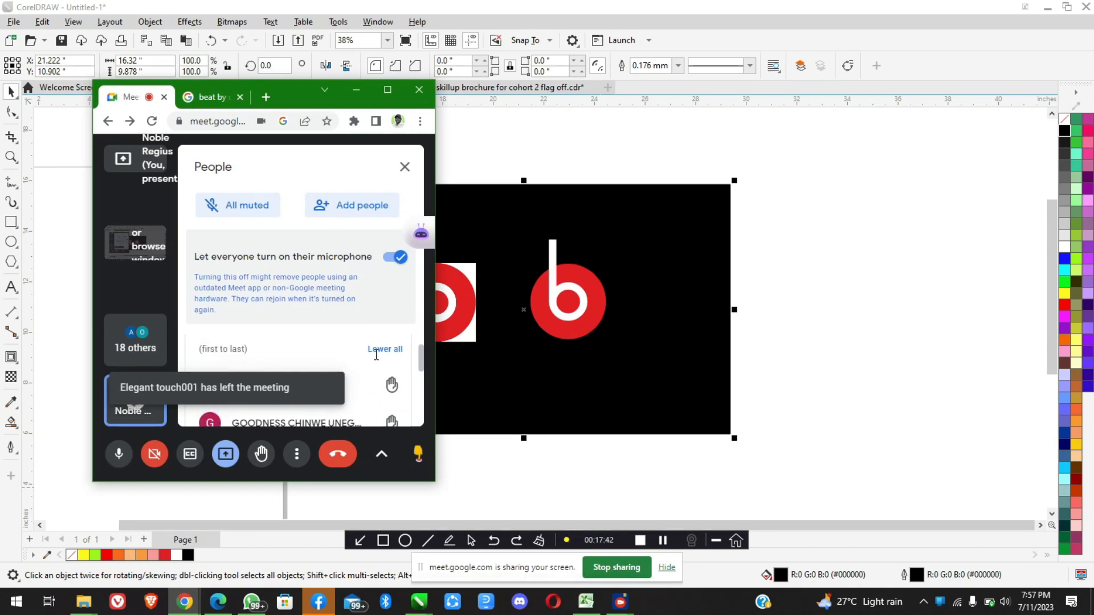
{"action": "left_click", "coordinate": [356, 90]}
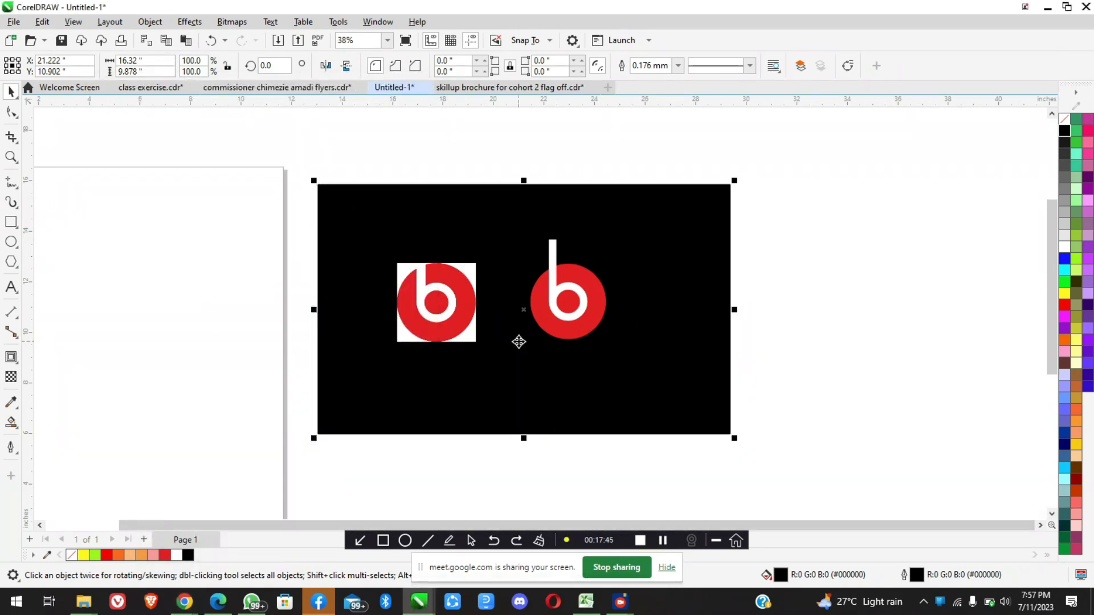
Select the recreated logo's white stem and examine how far its upper end extends past the red circle on black
{"action": "scroll", "coordinate": [518, 341], "scroll_direction": "up", "scroll_amount": 2}
{"action": "scroll", "coordinate": [571, 227], "scroll_direction": "up", "scroll_amount": 5}
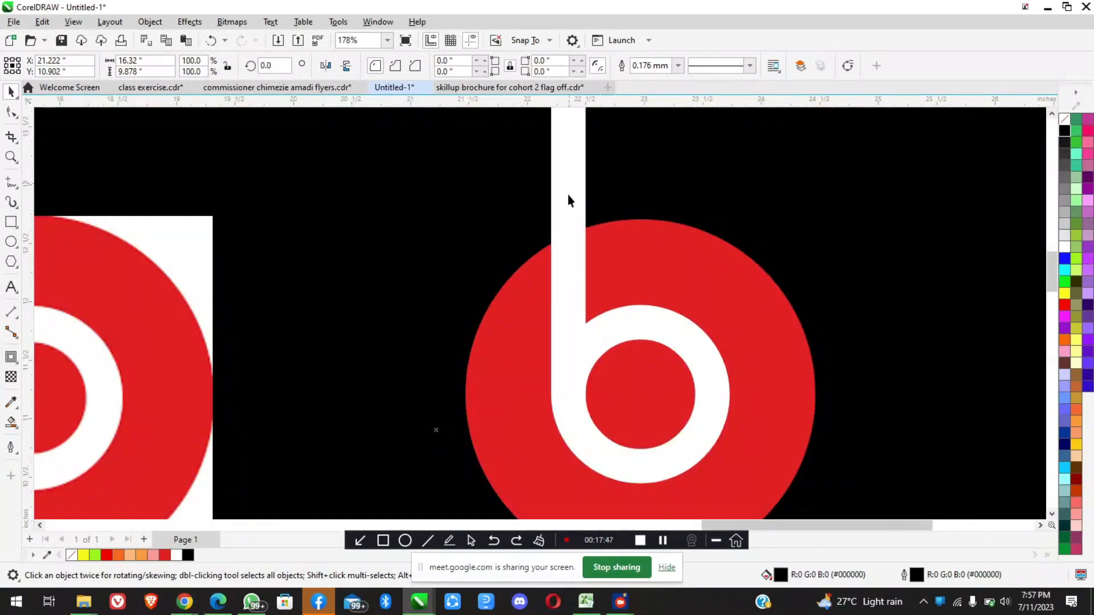
{"action": "left_click", "coordinate": [565, 202]}
{"action": "scroll", "coordinate": [565, 201], "scroll_direction": "down", "scroll_amount": 5}
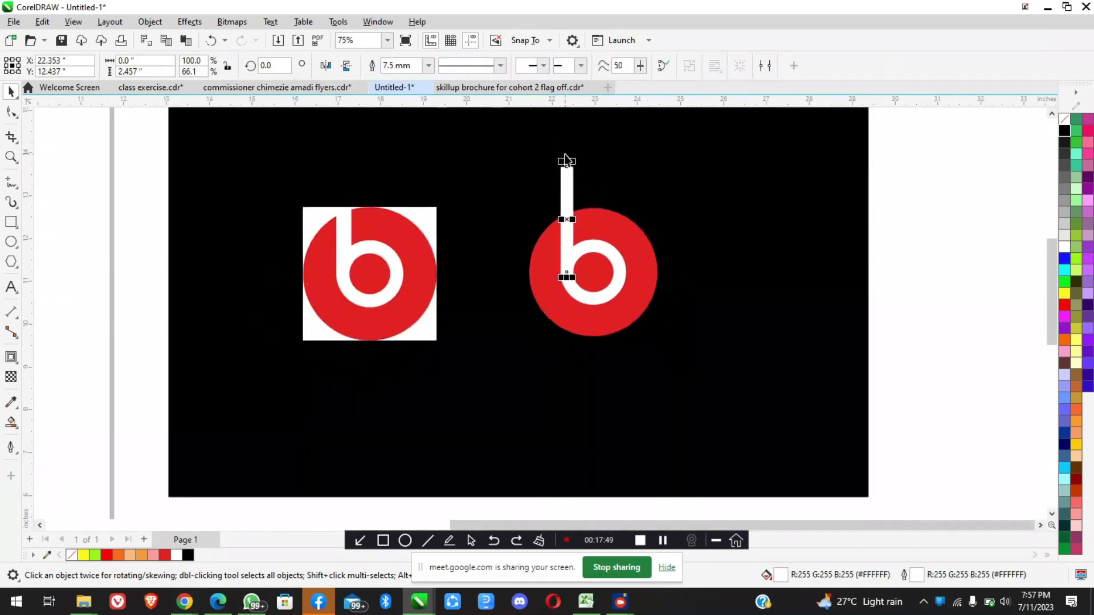
{"action": "scroll", "coordinate": [566, 163], "scroll_direction": "up", "scroll_amount": 5}
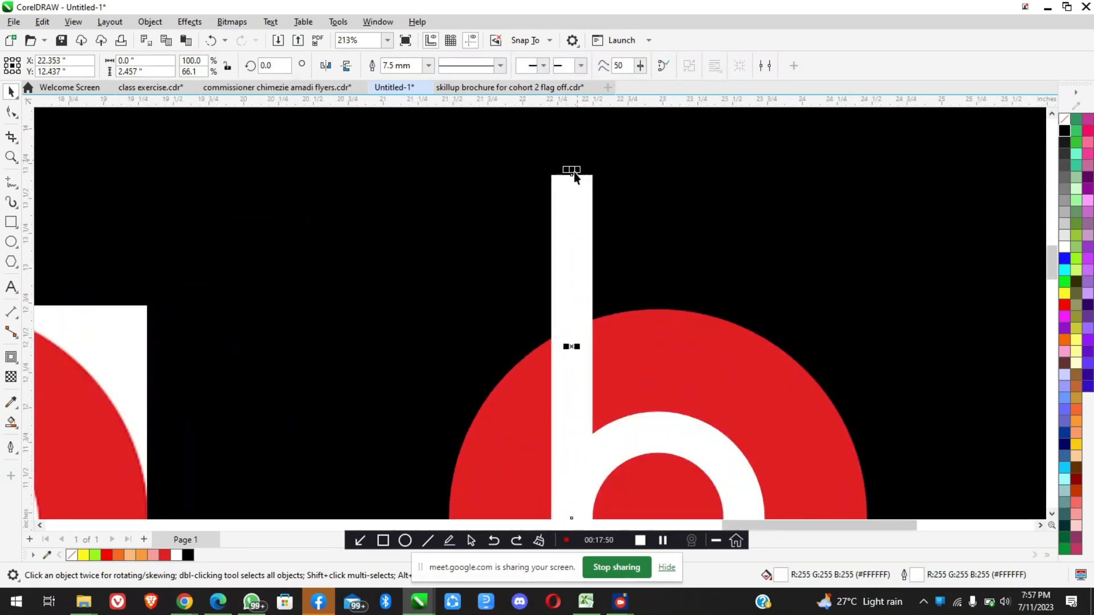
{"action": "scroll", "coordinate": [567, 222], "scroll_direction": "down", "scroll_amount": 6}
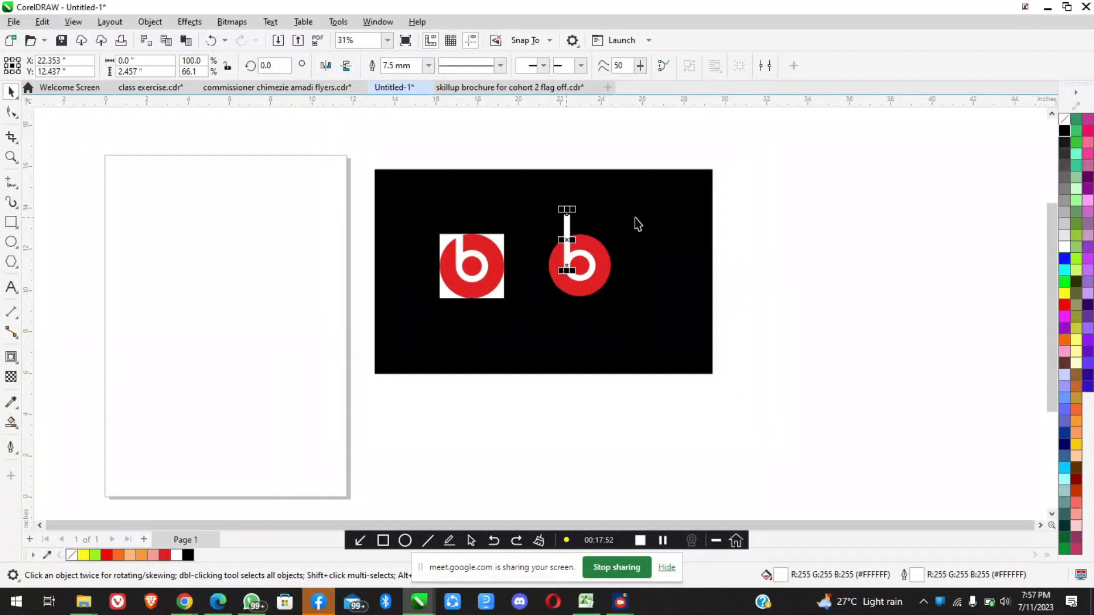
Delete the black background rectangle and select the white stem to examine its upper end against the white page
{"action": "left_click", "coordinate": [635, 218]}
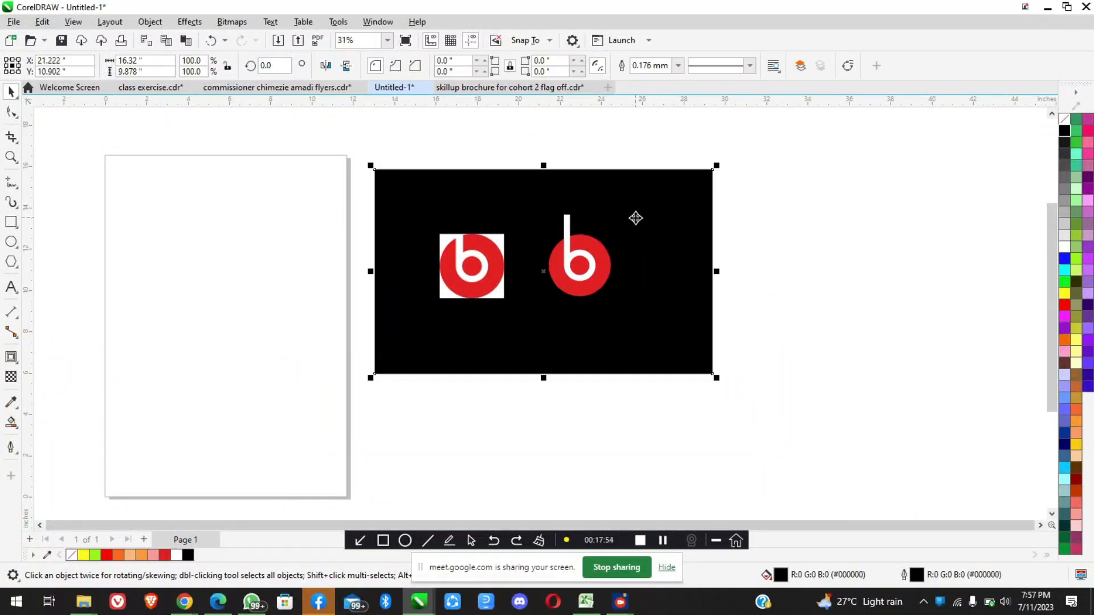
{"action": "key", "text": "Delete"}
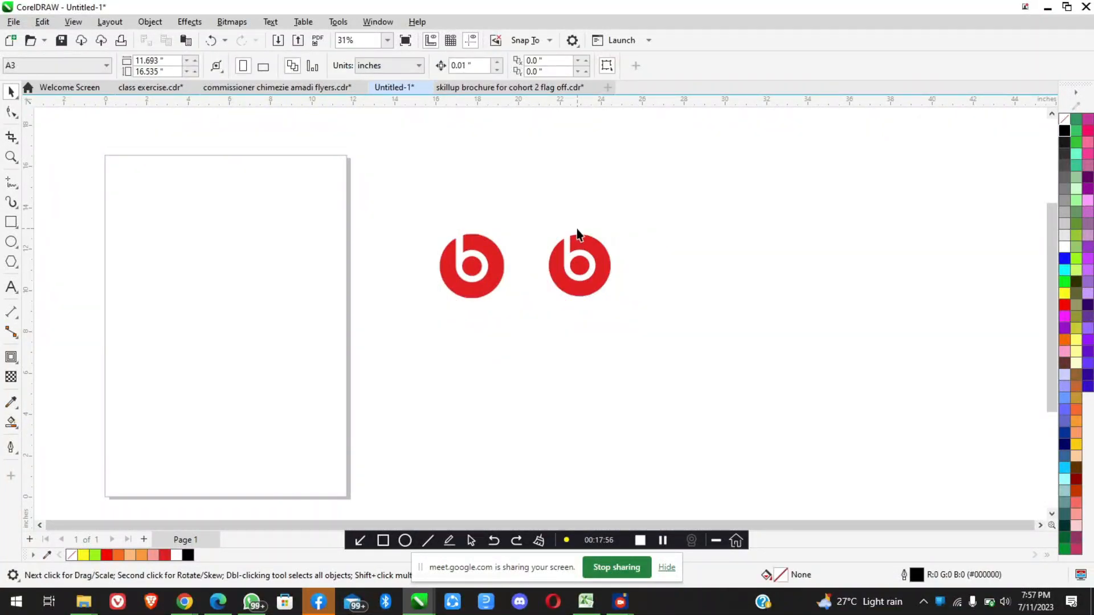
{"action": "scroll", "coordinate": [577, 236], "scroll_direction": "up", "scroll_amount": 4}
{"action": "left_click", "coordinate": [550, 269]}
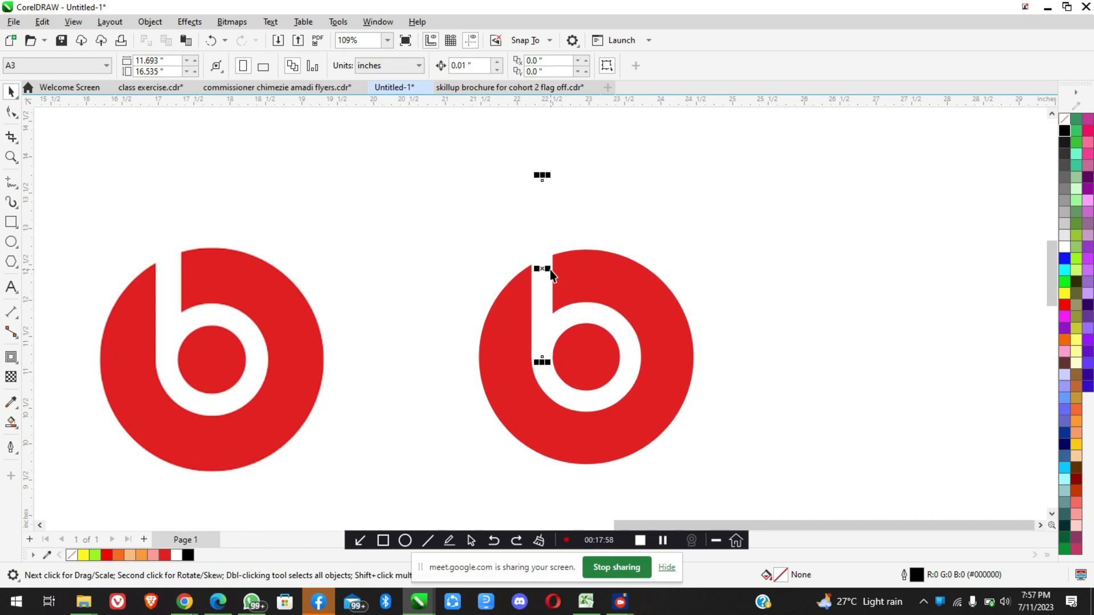
{"action": "scroll", "coordinate": [550, 265], "scroll_direction": "down", "scroll_amount": 2}
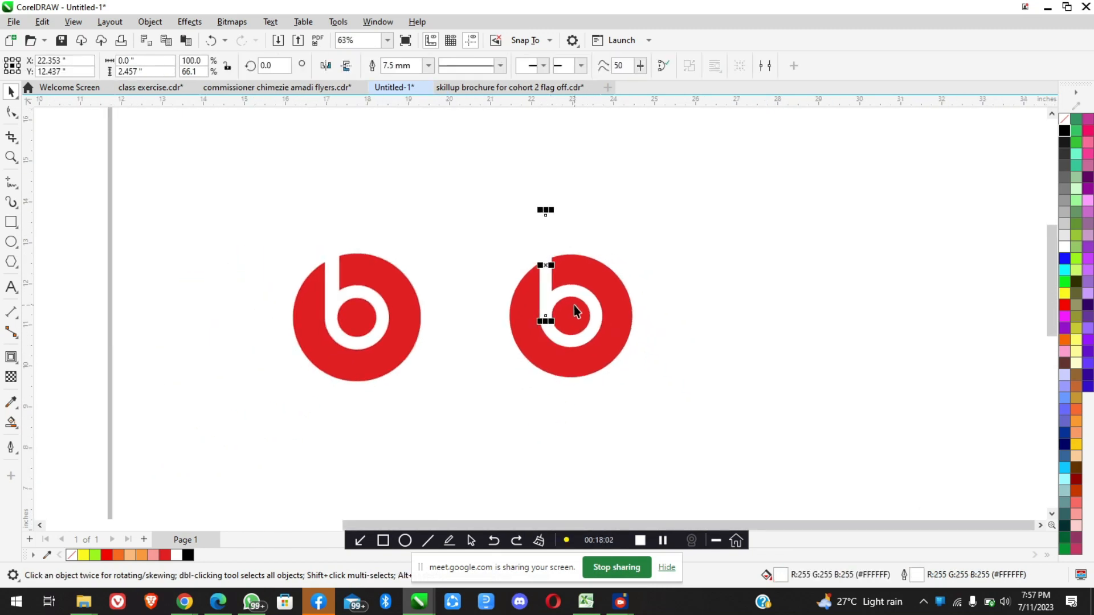
{"action": "scroll", "coordinate": [574, 305], "scroll_direction": "up", "scroll_amount": 2}
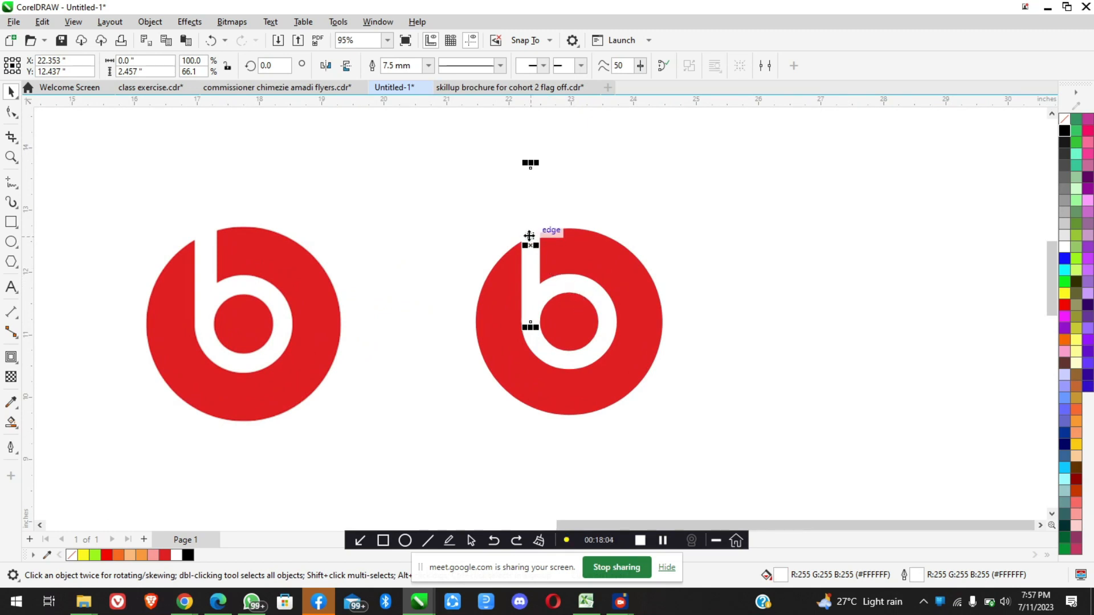
Select the white ring together with the stem and move both off the red circle to the empty area beside it
{"action": "left_click", "coordinate": [577, 284], "text": "shift"}
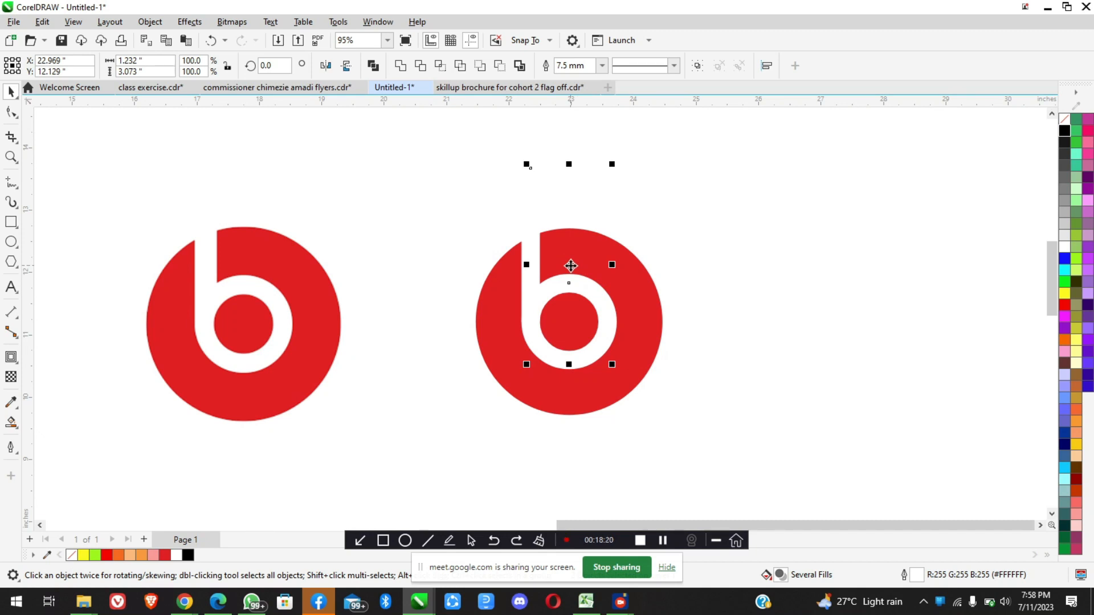
{"action": "left_click_drag", "start_coordinate": [570, 266], "coordinate": [812, 286]}
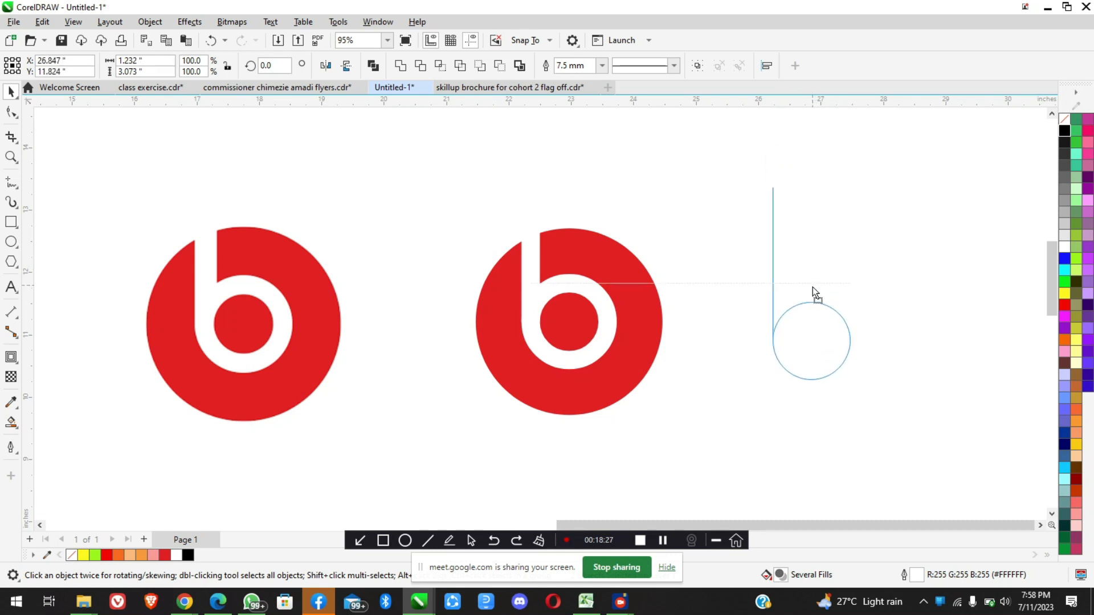
{"action": "left_click_drag", "start_coordinate": [812, 286], "coordinate": [838, 265]}
Switch to the Google Meet window, check the raised hands in the participants list, and minimize the window again
{"action": "left_click", "coordinate": [185, 601]}
{"action": "left_click", "coordinate": [119, 541]}
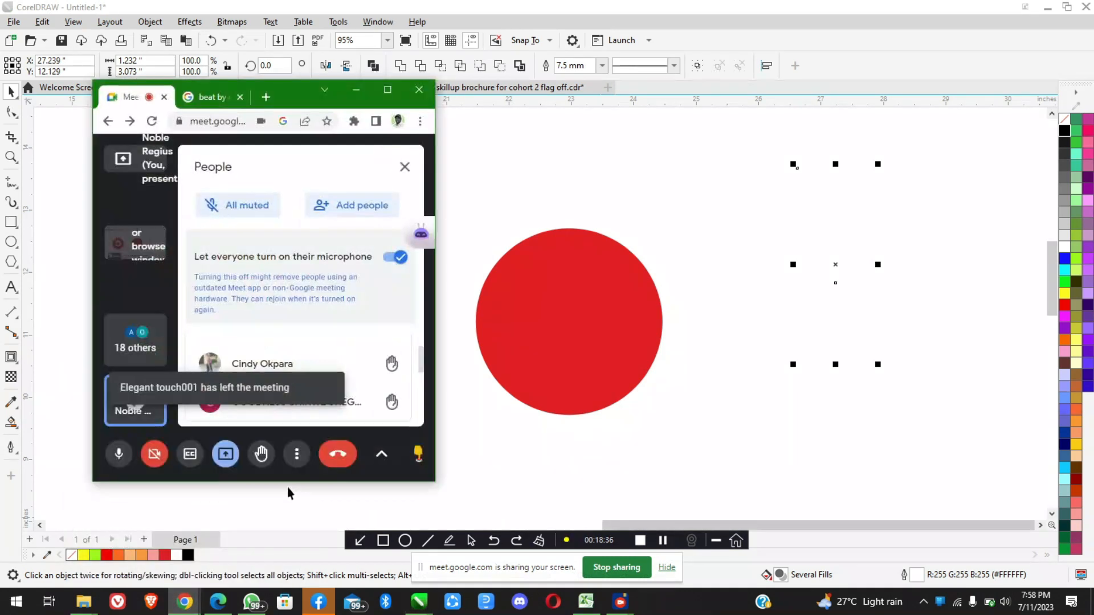
{"action": "scroll", "coordinate": [312, 369], "scroll_direction": "down", "scroll_amount": 2}
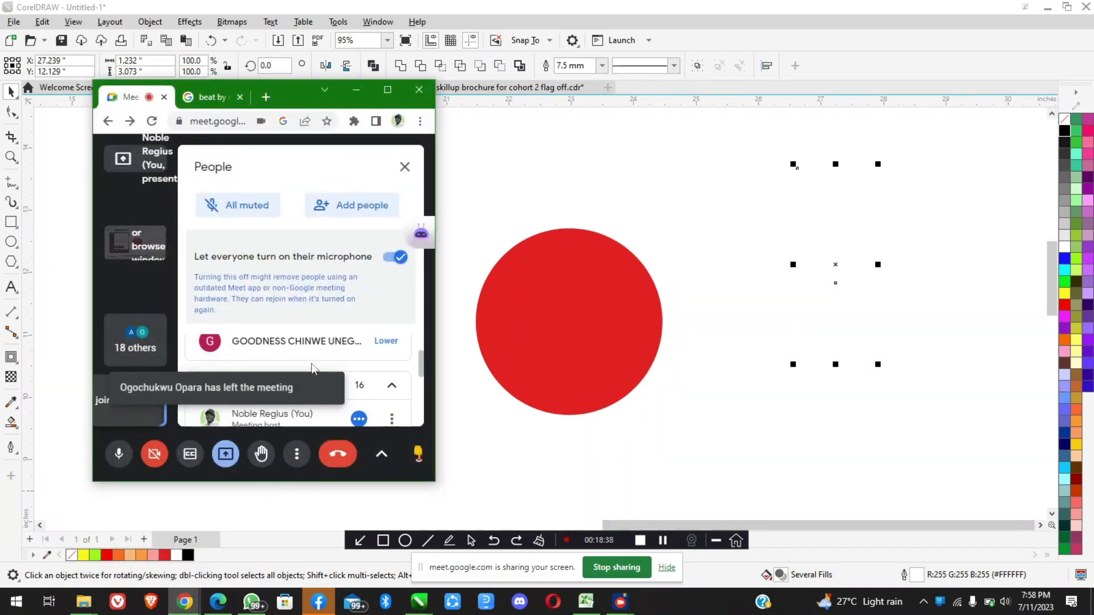
{"action": "scroll", "coordinate": [312, 369], "scroll_direction": "down", "scroll_amount": 1}
{"action": "scroll", "coordinate": [312, 369], "scroll_direction": "up", "scroll_amount": 2}
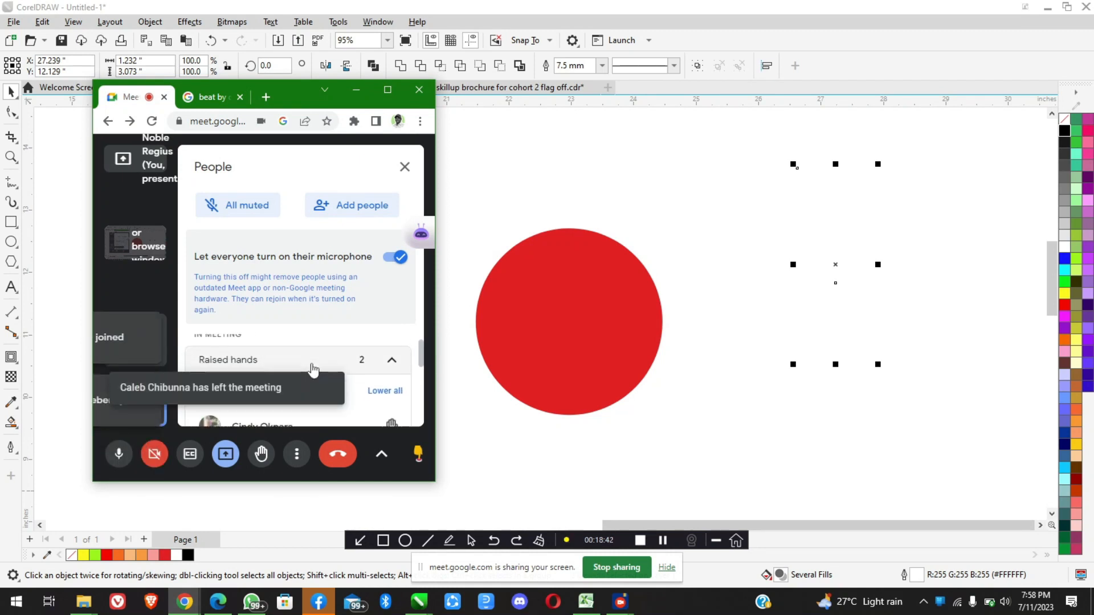
{"action": "left_click", "coordinate": [356, 90]}
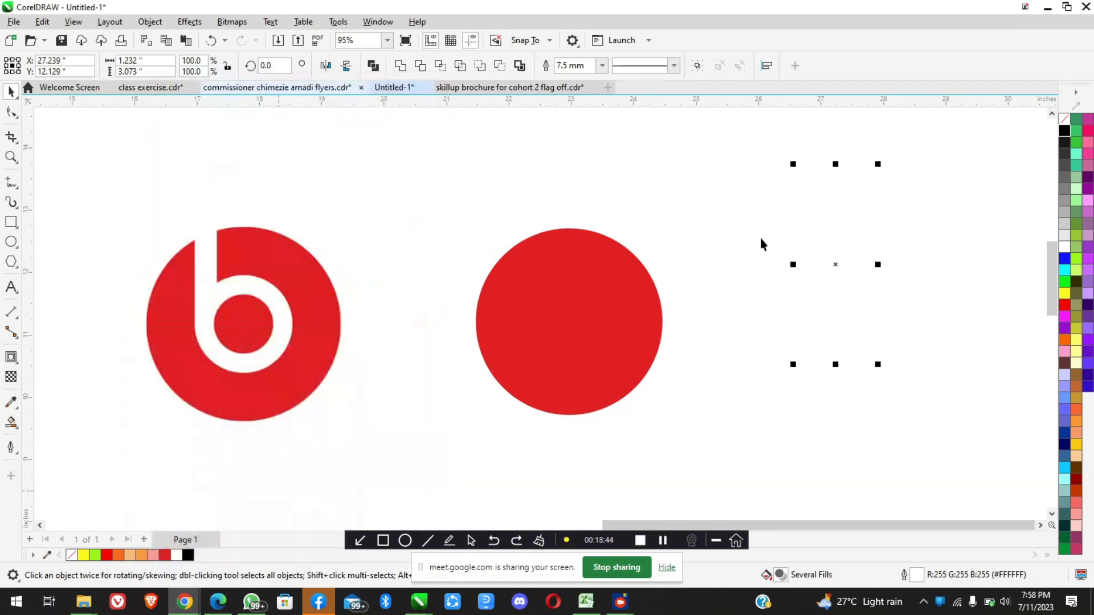
Draw a vertical Freehand line about 4.13 inches tall beside the logos and set its outline width to 40 mm
{"action": "mouse_move", "coordinate": [835, 263]}
{"action": "left_mouse_down"}
{"action": "mouse_move", "coordinate": [789, 273]}
{"action": "mouse_move", "coordinate": [748, 232]}
{"action": "mouse_move", "coordinate": [826, 246]}
{"action": "left_mouse_up"}
{"action": "scroll", "coordinate": [469, 247], "scroll_direction": "down", "scroll_amount": 3}
{"action": "left_click", "coordinate": [12, 187]}
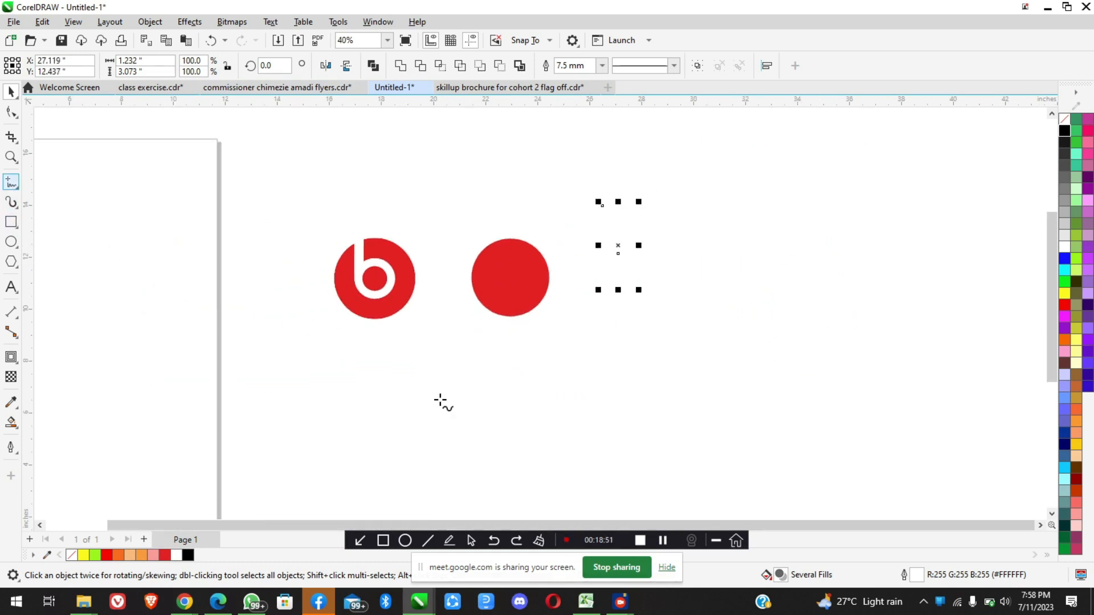
{"action": "left_click", "coordinate": [789, 195]}
{"action": "left_click", "coordinate": [789, 307]}
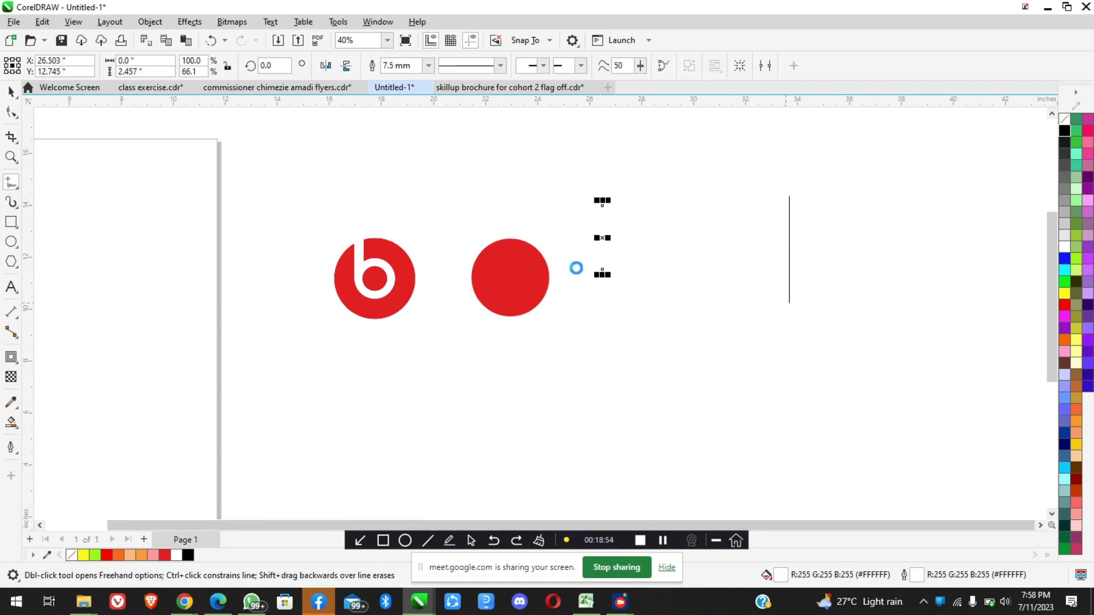
{"action": "left_click", "coordinate": [11, 91]}
{"action": "left_click", "coordinate": [421, 67]}
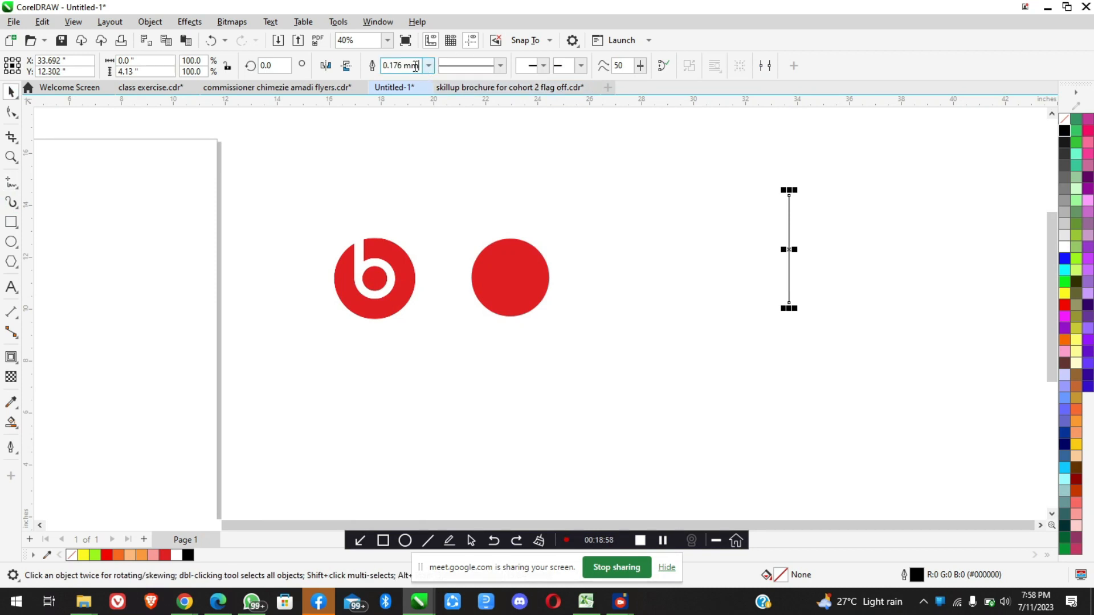
{"action": "type", "text": "40"}
{"action": "key", "text": "Return"}
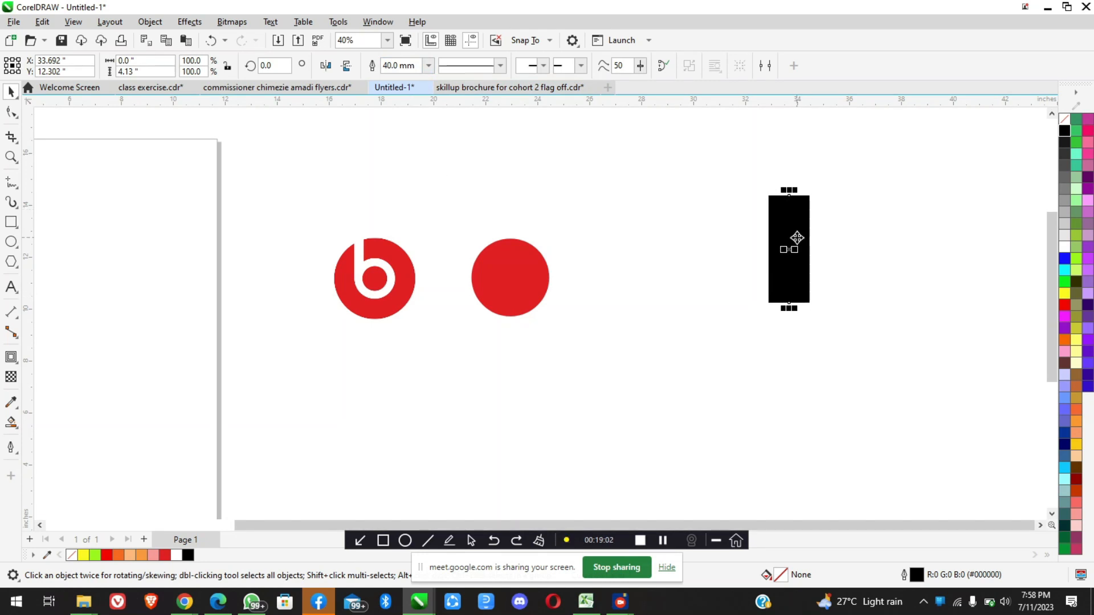
{"action": "scroll", "coordinate": [829, 213], "scroll_direction": "up", "scroll_amount": 2}
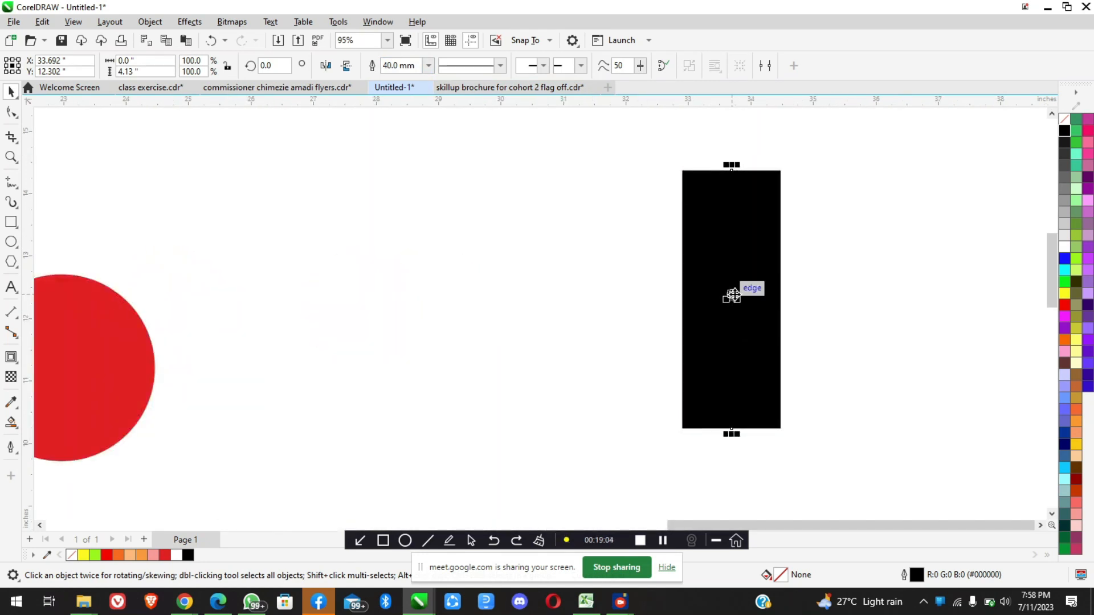
{"action": "scroll", "coordinate": [732, 296], "scroll_direction": "down", "scroll_amount": 1}
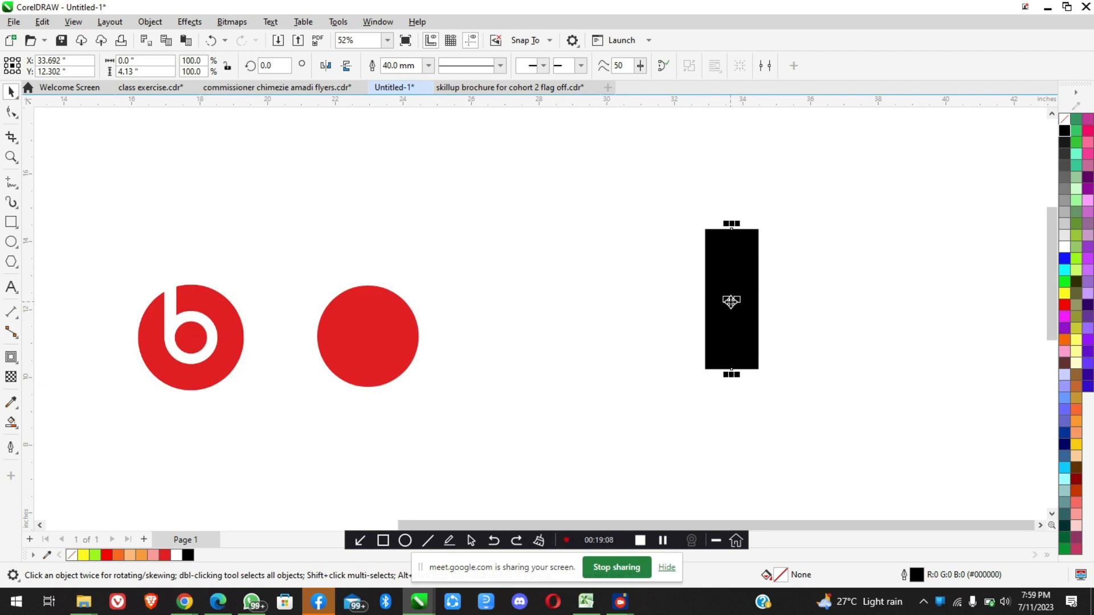
Move the thick line closer to the logos and draw a black-filled rectangle about 1.71 by 4.13 inches beside it
{"action": "left_click_drag", "start_coordinate": [729, 296], "coordinate": [638, 273]}
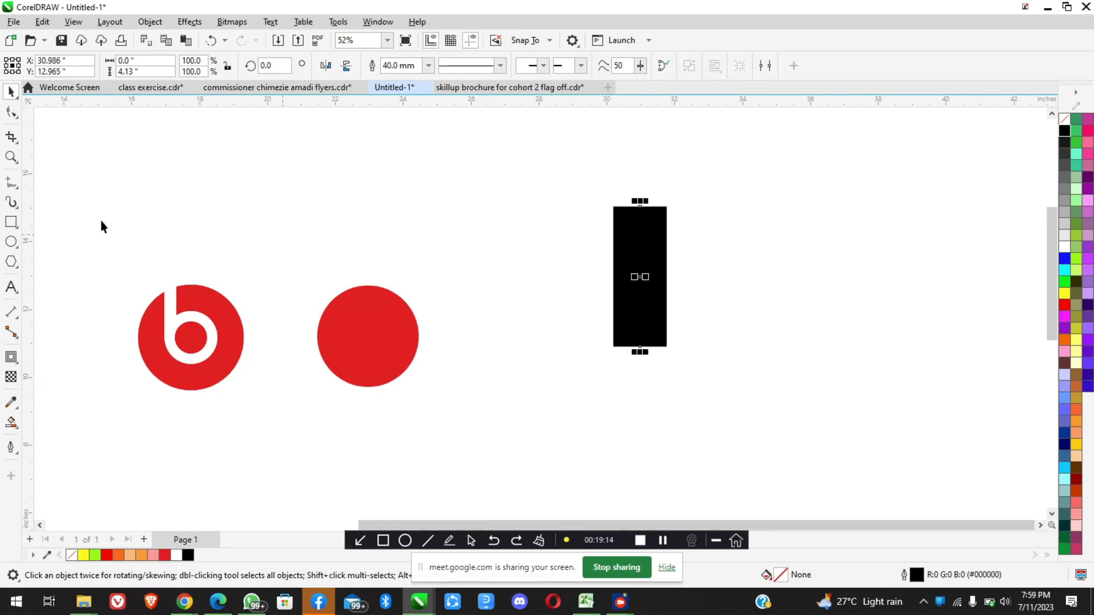
{"action": "left_click_drag", "start_coordinate": [707, 207], "coordinate": [765, 346]}
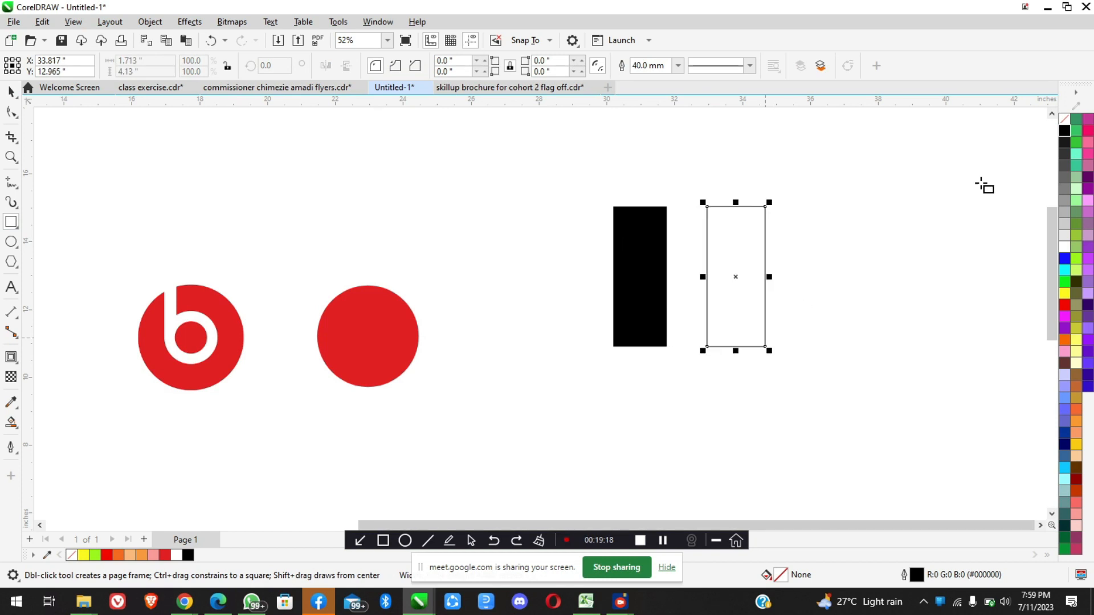
{"action": "left_click", "coordinate": [1063, 131]}
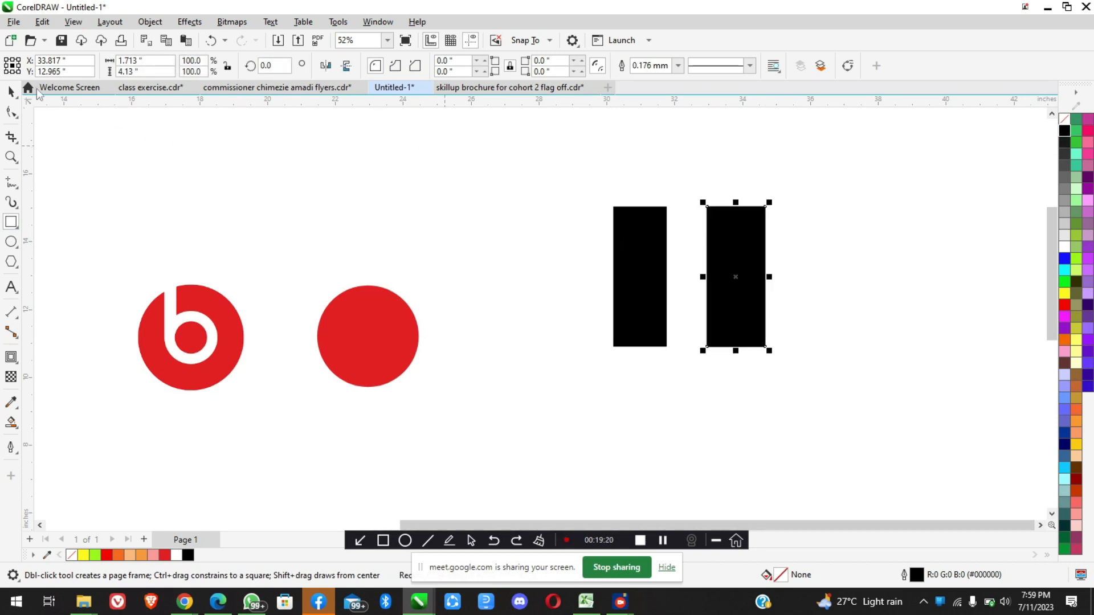
{"action": "key", "text": "space"}
Move the black rectangle and the thick line farther from the logos, select both, and delete them
{"action": "left_click_drag", "start_coordinate": [739, 252], "coordinate": [918, 218]}
{"action": "left_click_drag", "start_coordinate": [639, 269], "coordinate": [764, 251]}
{"action": "left_click_drag", "start_coordinate": [945, 358], "coordinate": [727, 151]}
{"action": "key", "text": "Delete"}
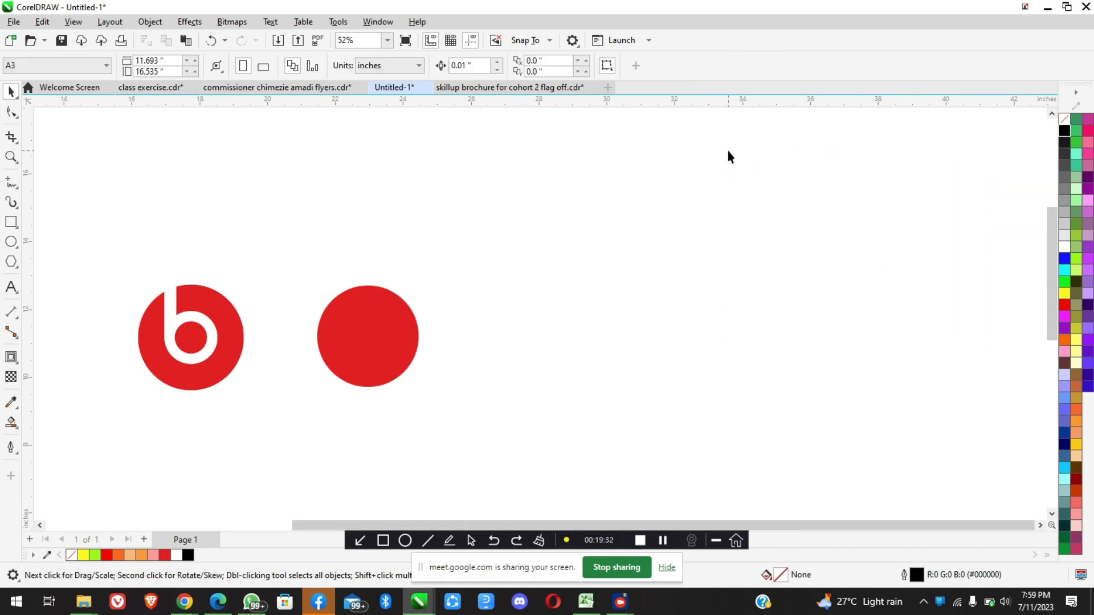
Undo the recent edits back through the line and rectangle demonstration and the relocation of the stem and ring
{"action": "left_click_drag", "start_coordinate": [718, 450], "coordinate": [402, 180]}
{"action": "key", "text": "ctrl+z"}
{"action": "key", "text": "ctrl+z"}
{"action": "key", "text": "ctrl+z"}
{"action": "key", "text": "ctrl+z"}
{"action": "key", "text": "ctrl+z"}
{"action": "key", "text": "ctrl+z"}
{"action": "key", "text": "ctrl+z"}
{"action": "key", "text": "ctrl+z"}
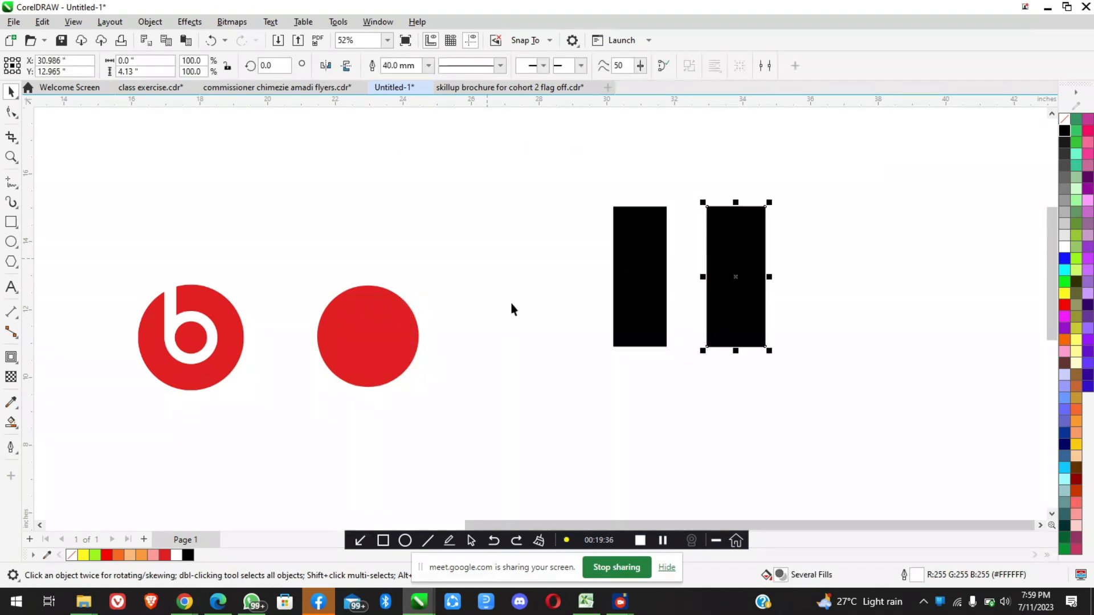
{"action": "key", "text": "ctrl+z"}
{"action": "key", "text": "ctrl+z"}
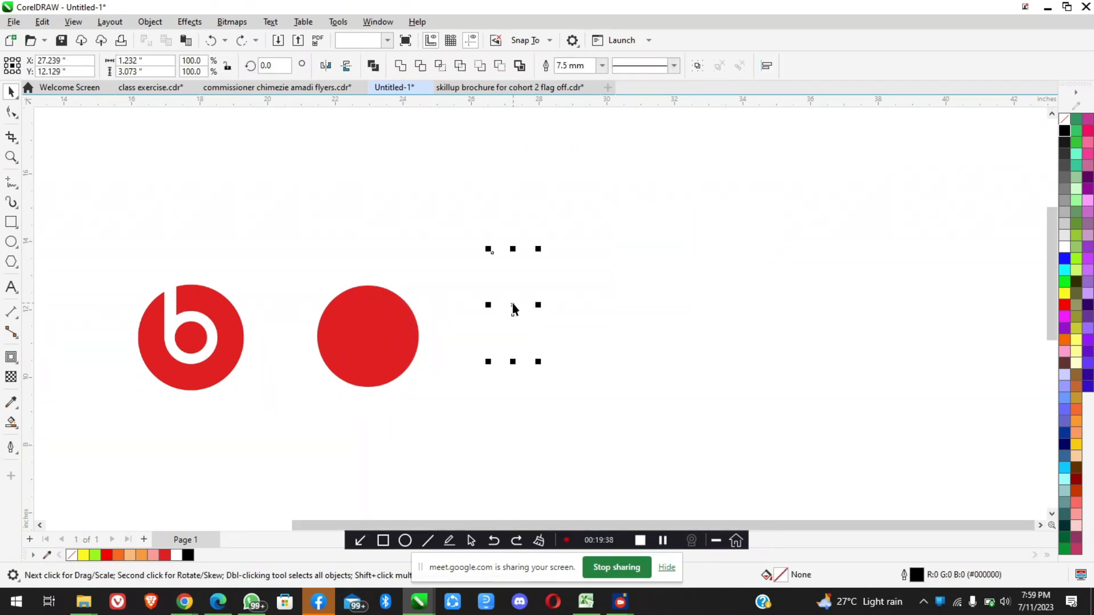
Examine the recreated logo's stem, ring and red circle up close and compare it with the reference logo
{"action": "scroll", "coordinate": [354, 308], "scroll_direction": "up", "scroll_amount": 2}
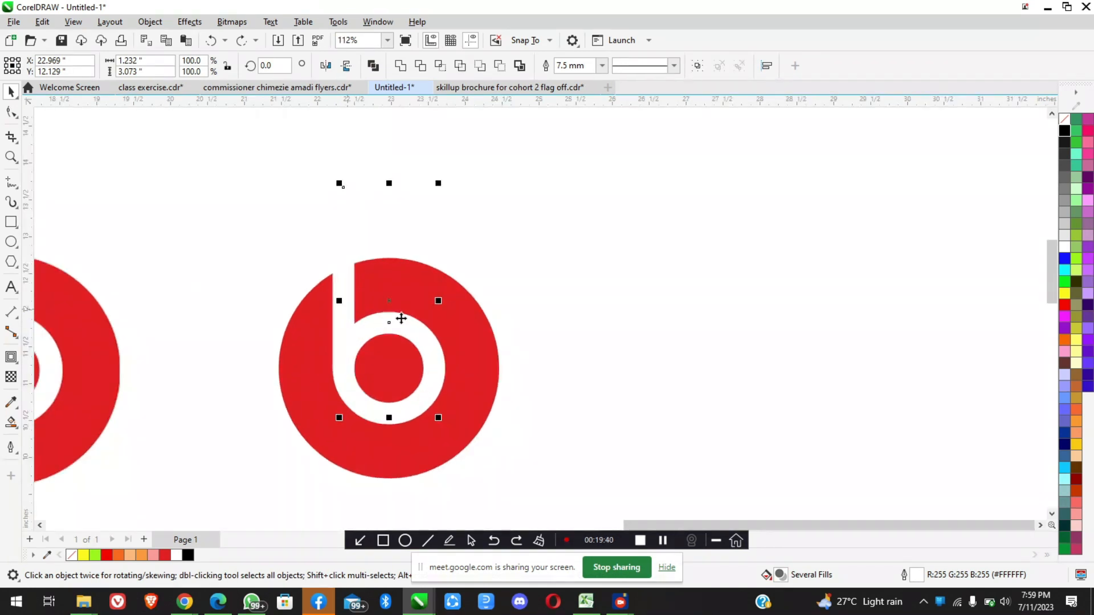
{"action": "scroll", "coordinate": [380, 322], "scroll_direction": "down", "scroll_amount": 2}
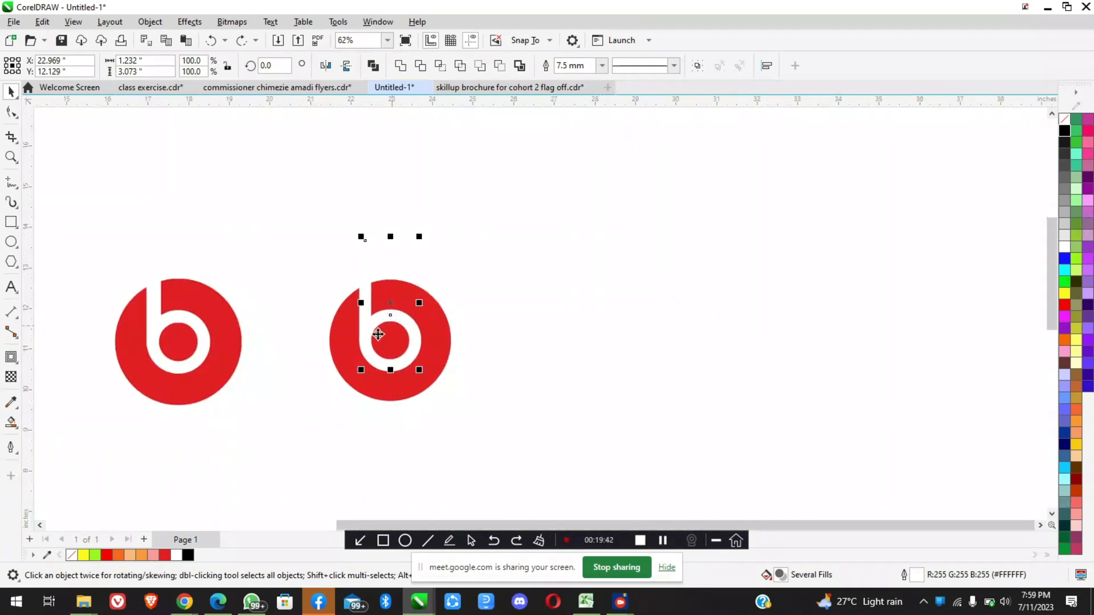
{"action": "scroll", "coordinate": [348, 314], "scroll_direction": "up", "scroll_amount": 3}
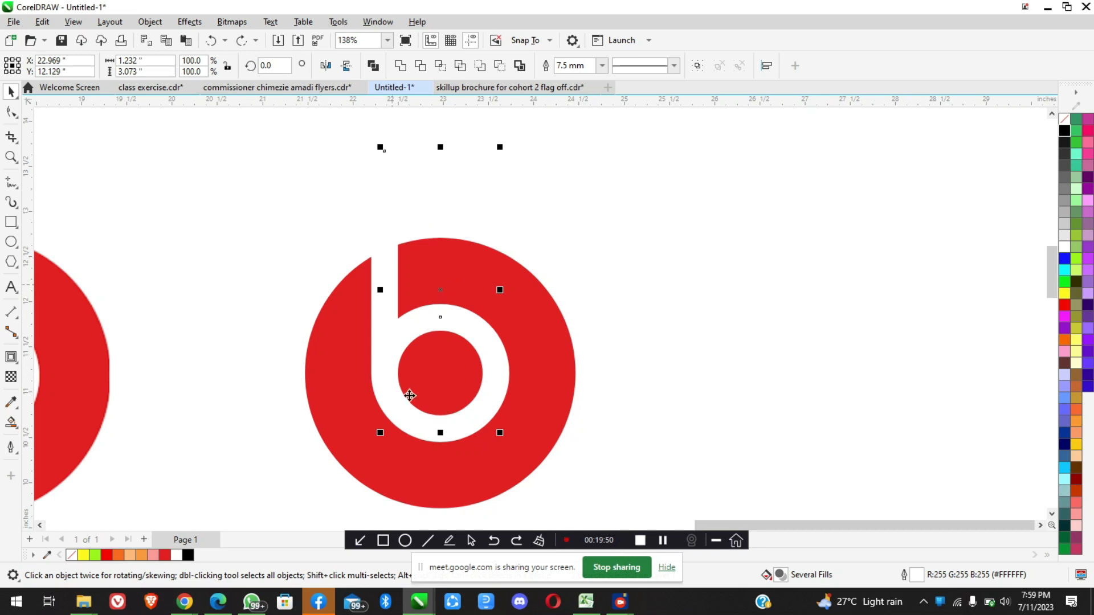
{"action": "left_click", "coordinate": [554, 337]}
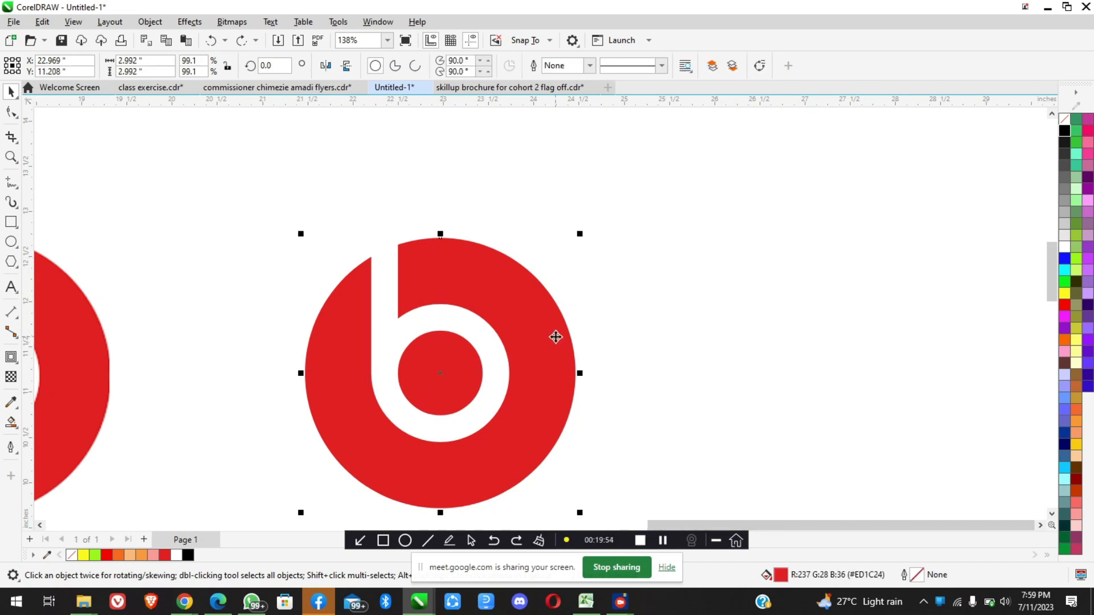
{"action": "scroll", "coordinate": [556, 337], "scroll_direction": "down", "scroll_amount": 3}
{"action": "left_click", "coordinate": [632, 393]}
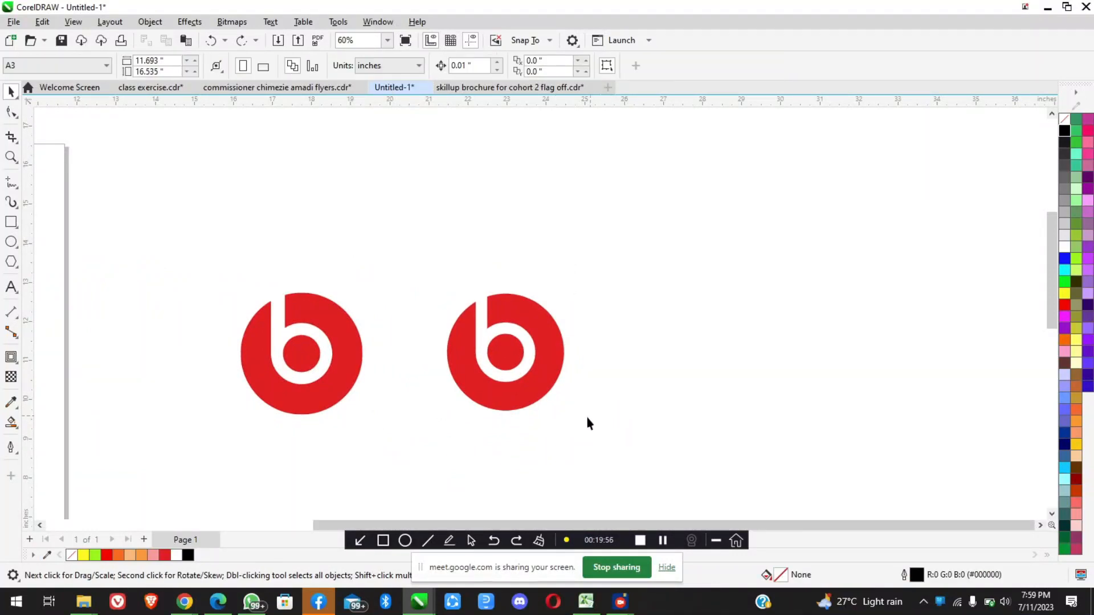
{"action": "left_click_drag", "start_coordinate": [470, 342], "coordinate": [683, 387]}
Select the recreated logo's white stem and ring together and open the list of object commands
{"action": "left_click", "coordinate": [481, 302]}
{"action": "scroll", "coordinate": [501, 323], "scroll_direction": "up", "scroll_amount": 3}
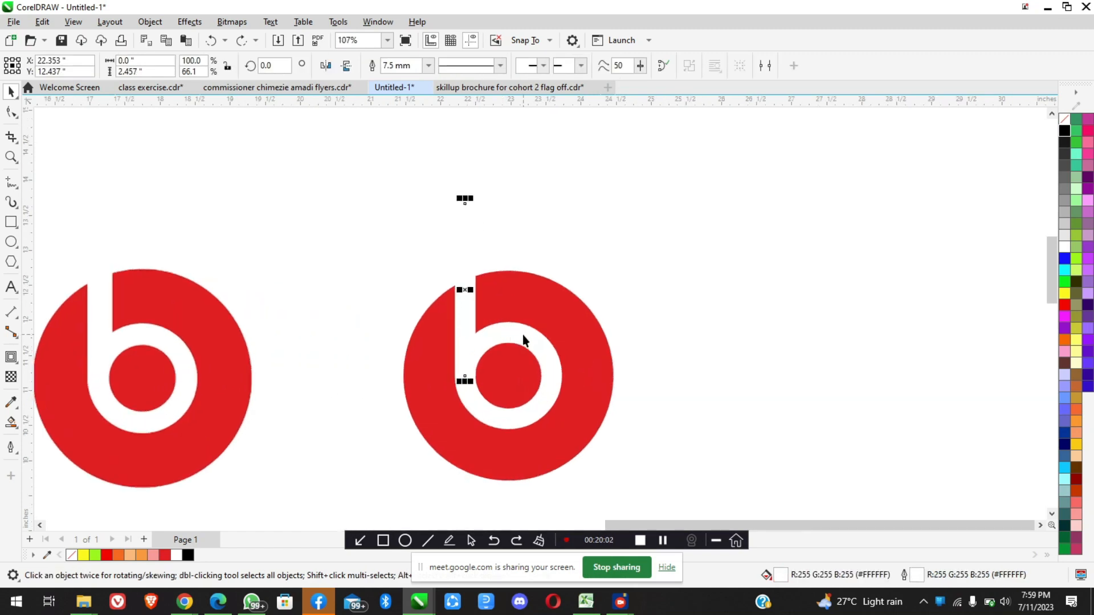
{"action": "left_click", "coordinate": [522, 335], "text": "shift"}
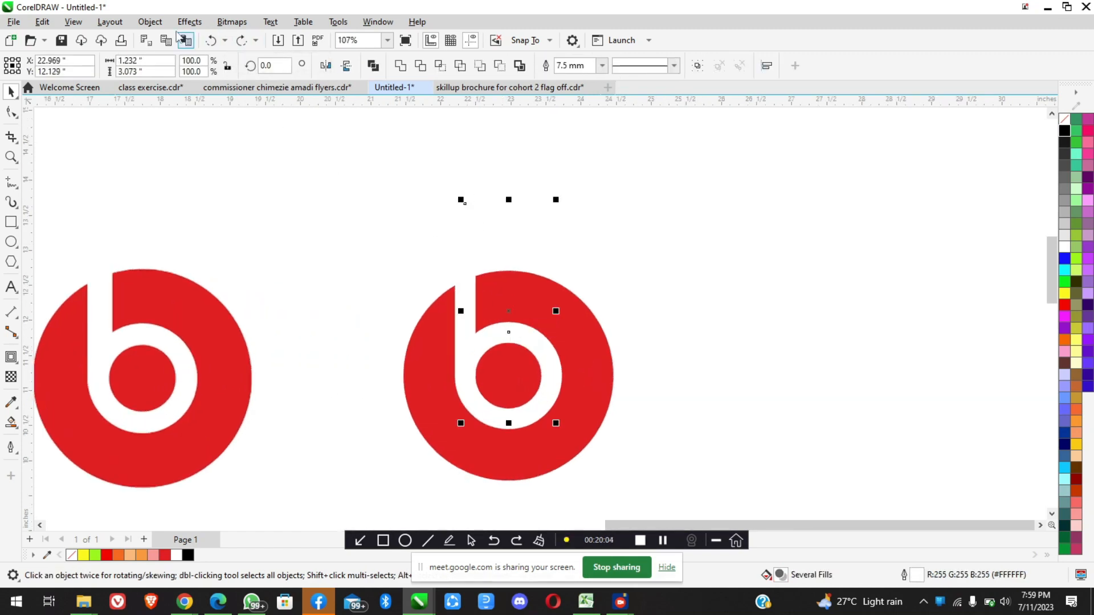
{"action": "left_click", "coordinate": [150, 23]}
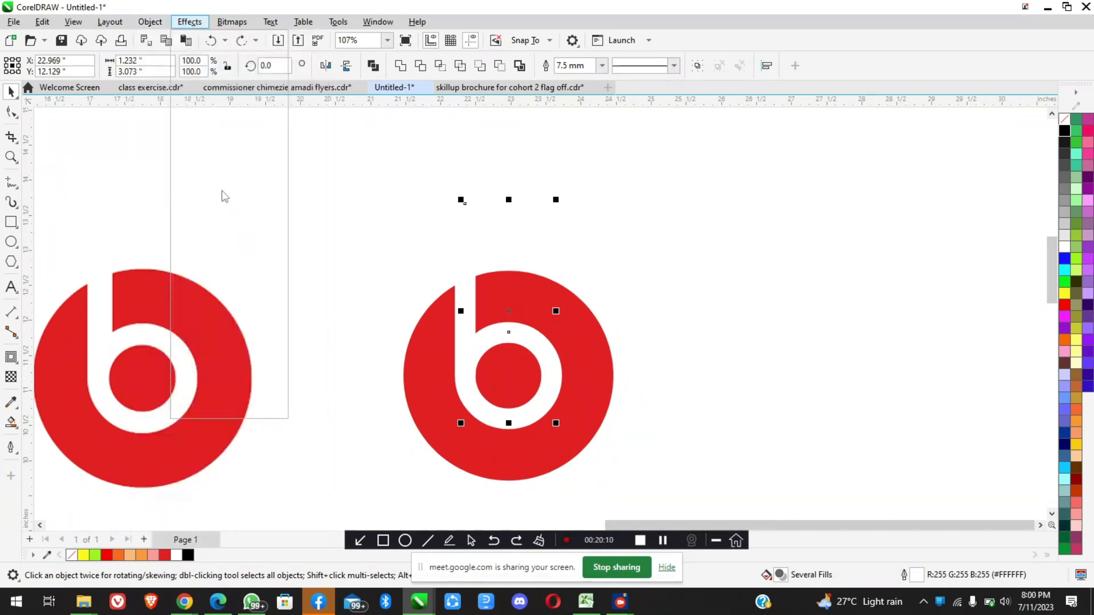
{"action": "left_click", "coordinate": [150, 23]}
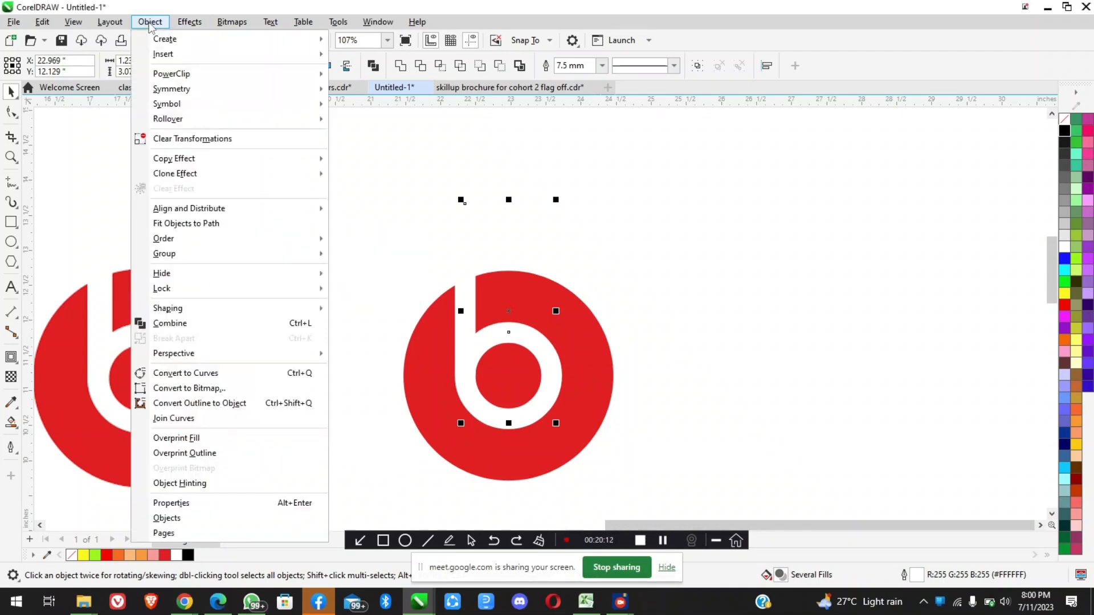
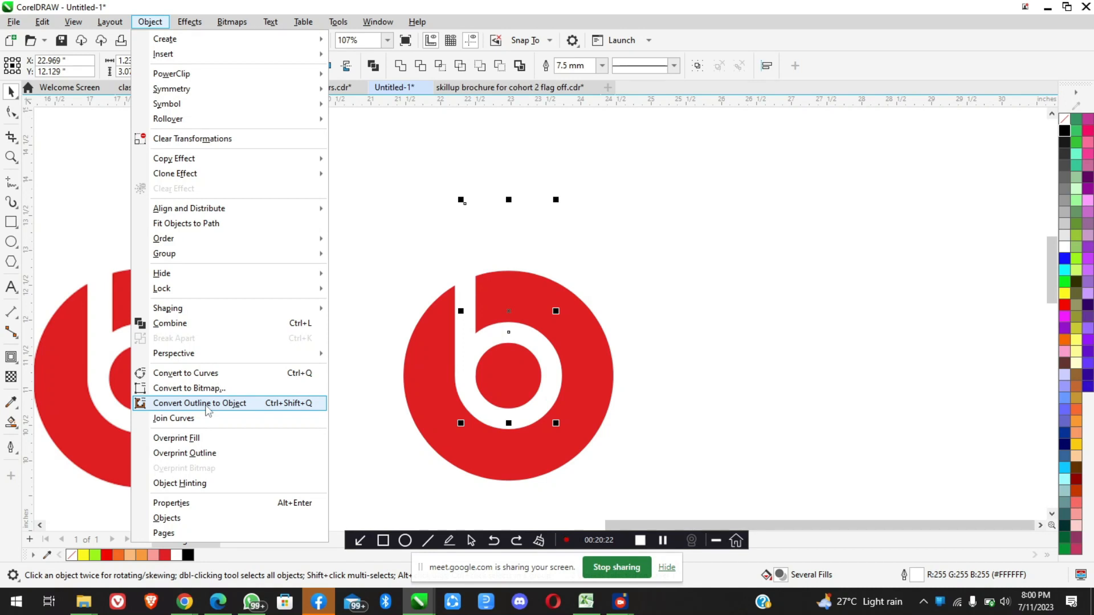
Convert the outlines of the white stem and ring to objects, then test moving them off the red circle and undo the move
{"action": "left_click", "coordinate": [206, 404]}
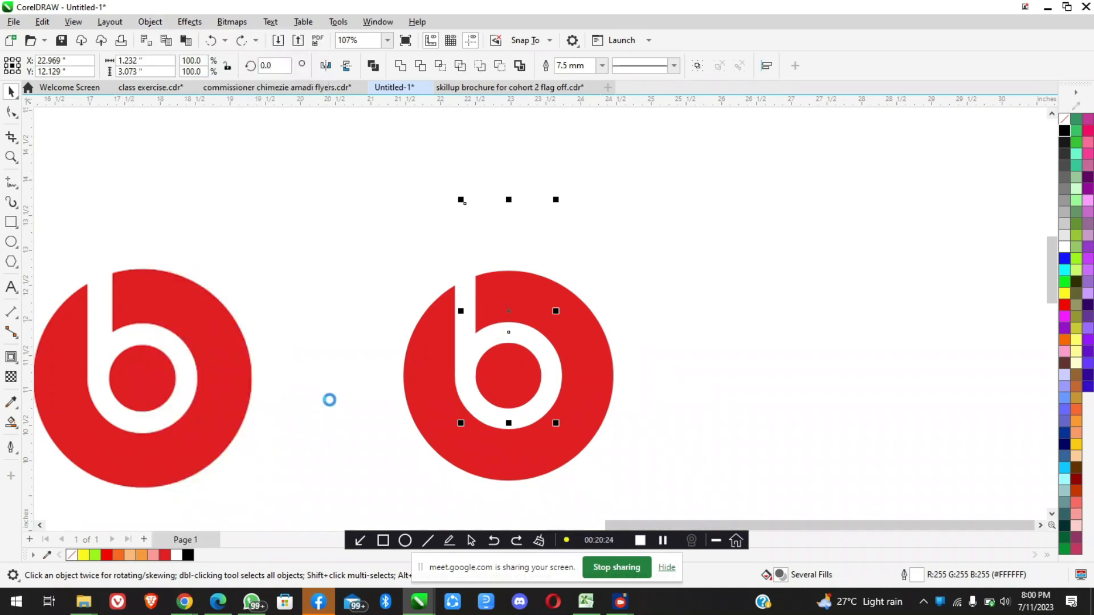
{"action": "left_click_drag", "start_coordinate": [600, 305], "coordinate": [784, 291]}
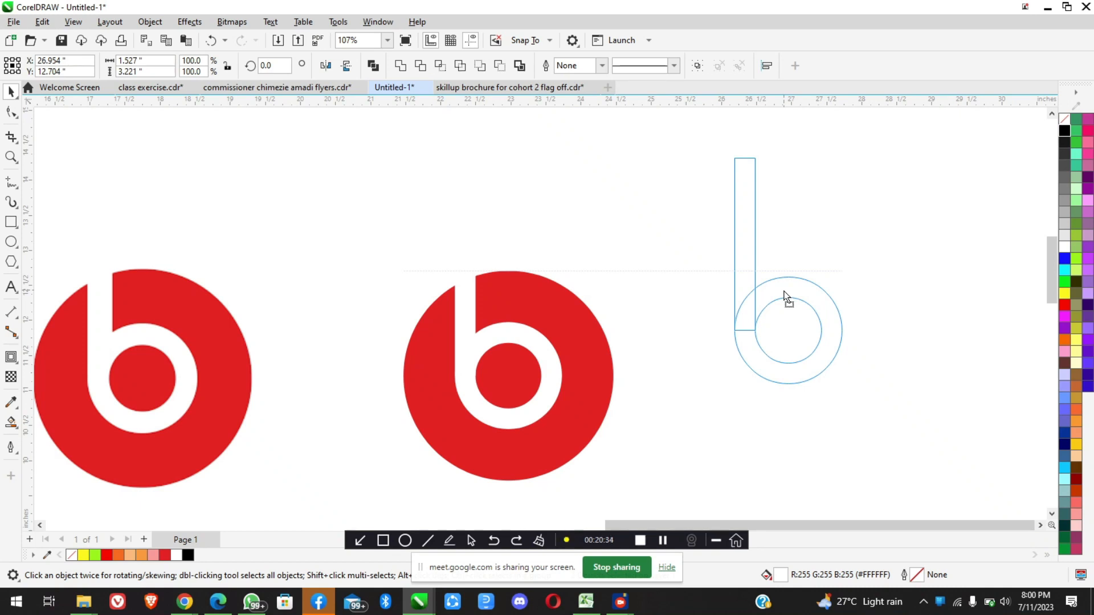
{"action": "left_click_drag", "start_coordinate": [784, 294], "coordinate": [784, 291]}
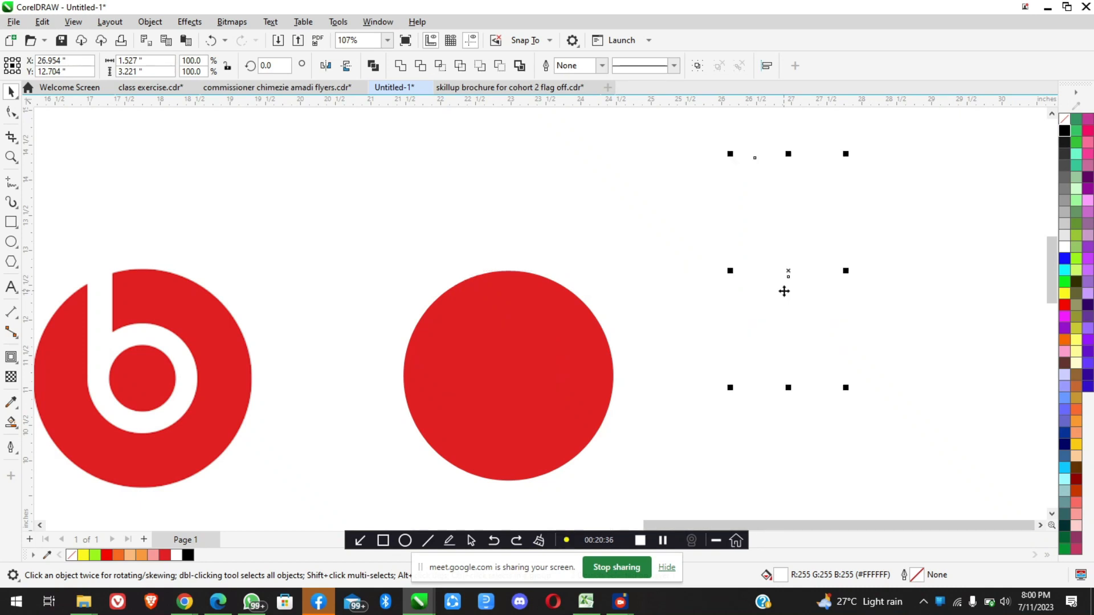
{"action": "key", "text": "ctrl+z"}
Check the participants list in the Google Meet window, then minimise it to return to CorelDRAW
{"action": "mouse_move", "coordinate": [184, 601]}
{"action": "left_click", "coordinate": [111, 530]}
{"action": "scroll", "coordinate": [340, 348], "scroll_direction": "down", "scroll_amount": 3}
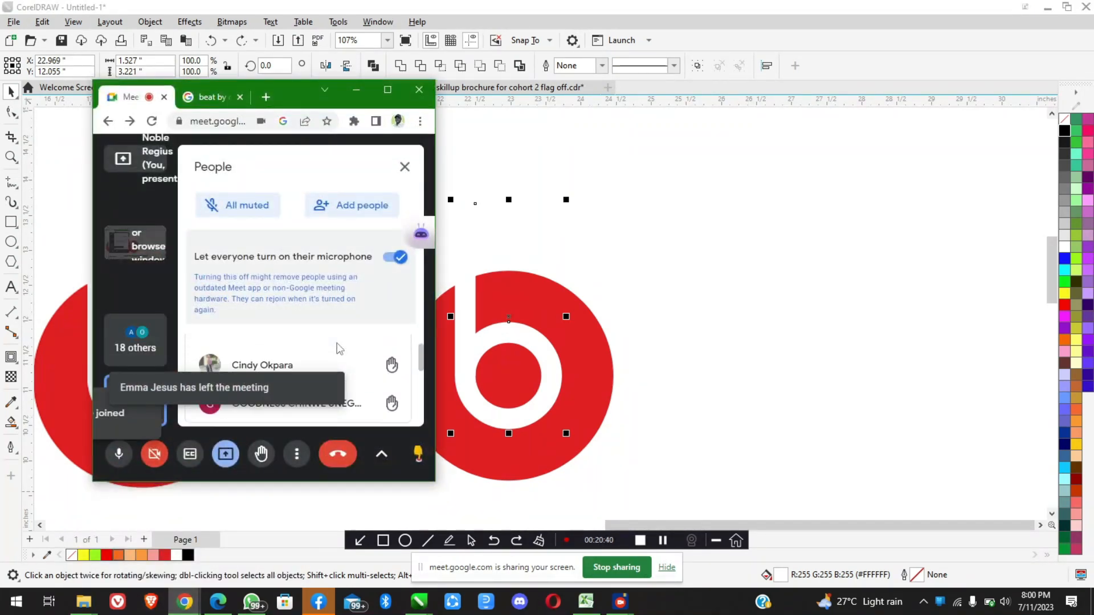
{"action": "scroll", "coordinate": [339, 348], "scroll_direction": "down", "scroll_amount": 3}
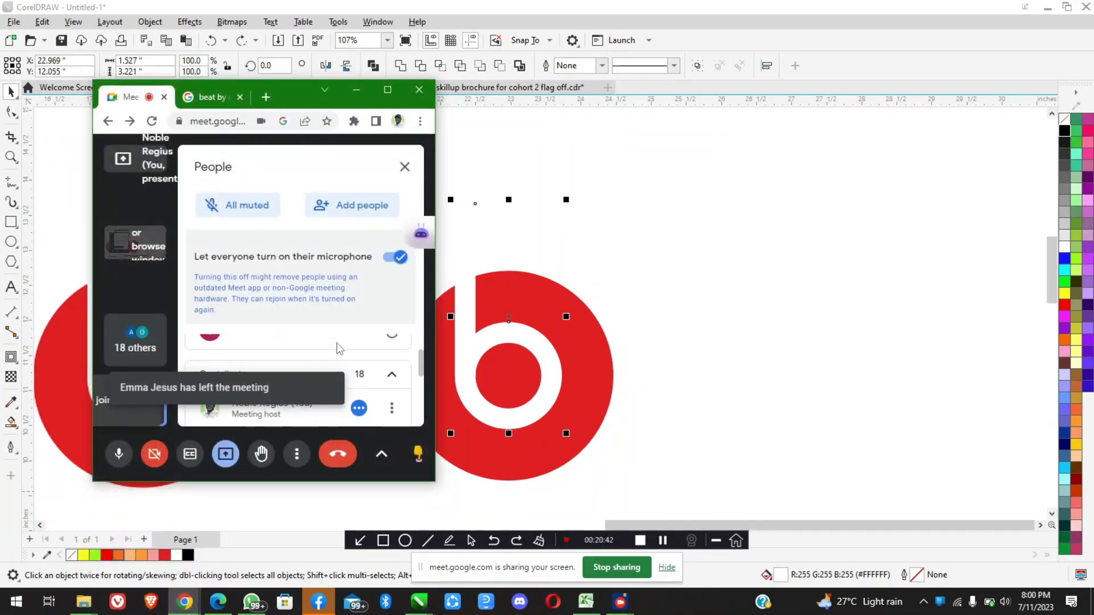
{"action": "left_click", "coordinate": [357, 91]}
Move the white stem and ring to the blank area beside the red circle and fill them with cyan
{"action": "scroll", "coordinate": [498, 331], "scroll_direction": "down", "scroll_amount": 2}
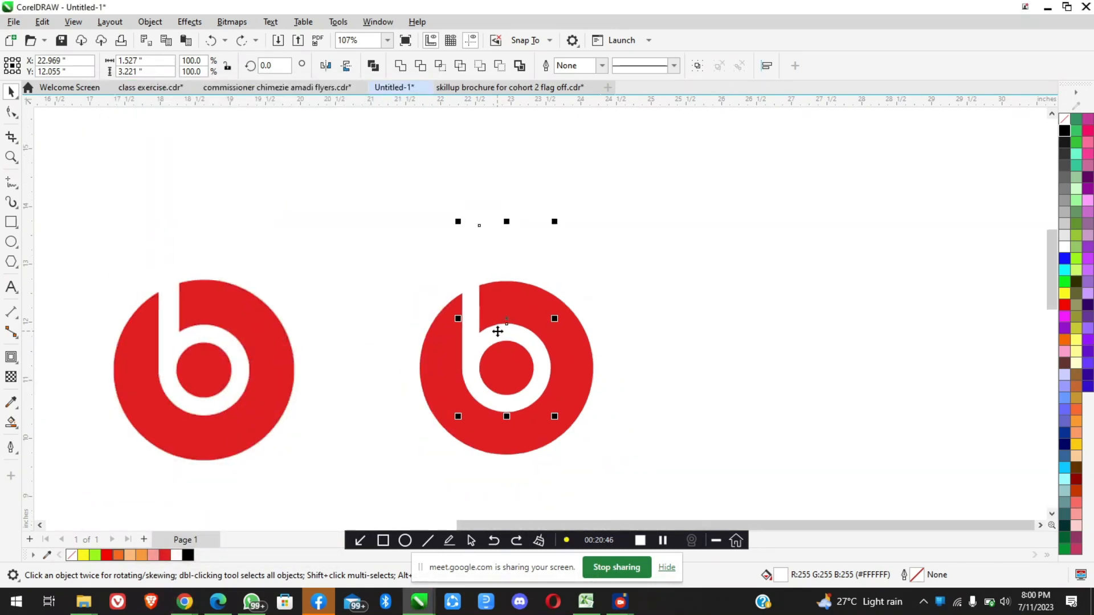
{"action": "scroll", "coordinate": [505, 325], "scroll_direction": "up", "scroll_amount": 4}
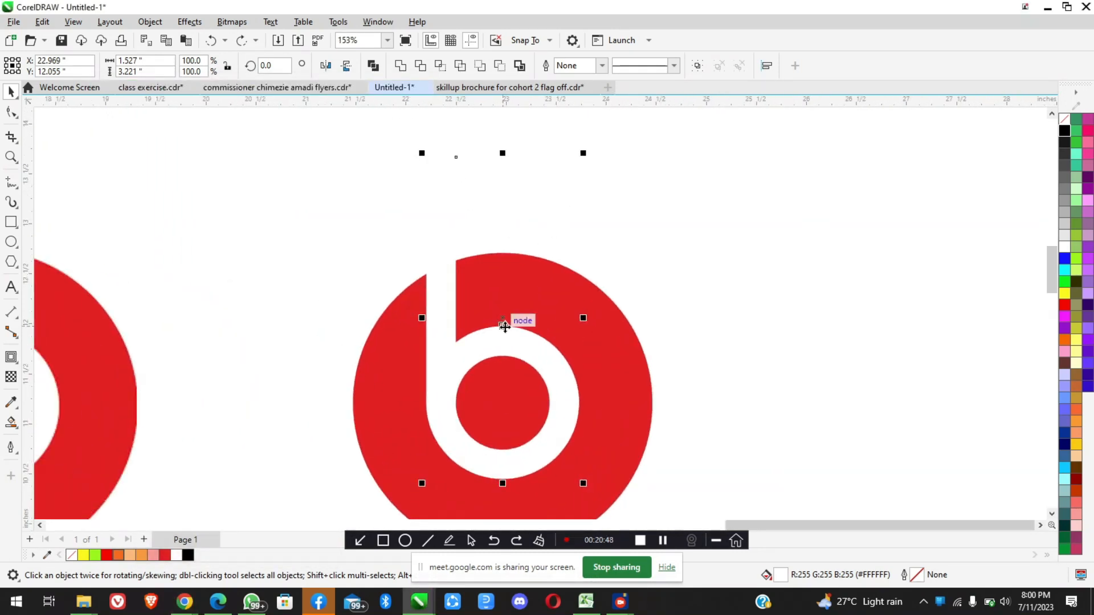
{"action": "scroll", "coordinate": [502, 329], "scroll_direction": "down", "scroll_amount": 1}
{"action": "left_click_drag", "start_coordinate": [505, 320], "coordinate": [796, 278]}
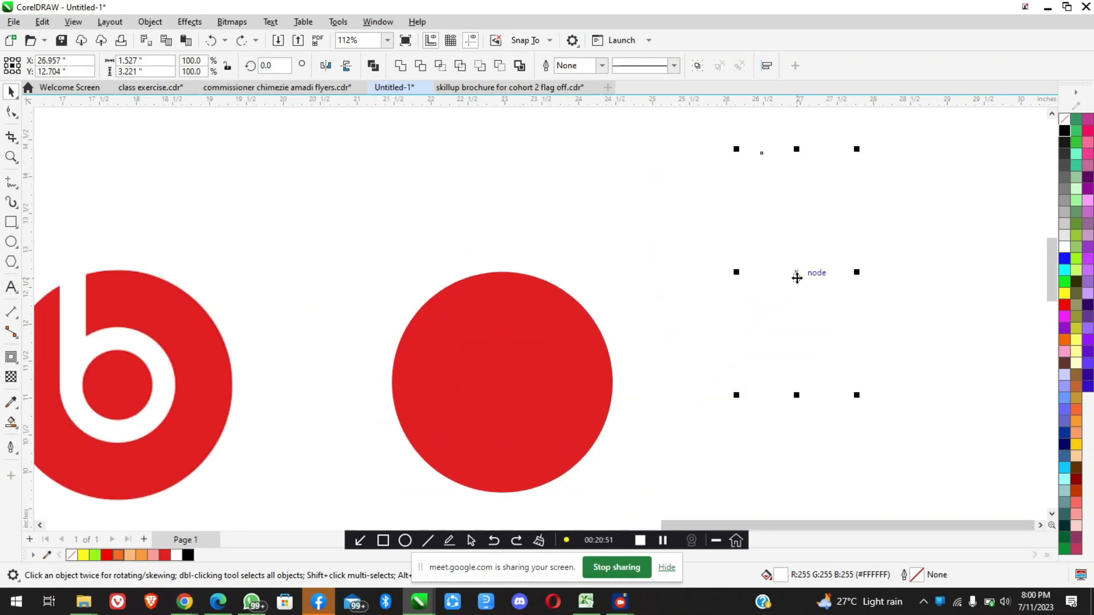
{"action": "left_click", "coordinate": [1064, 269]}
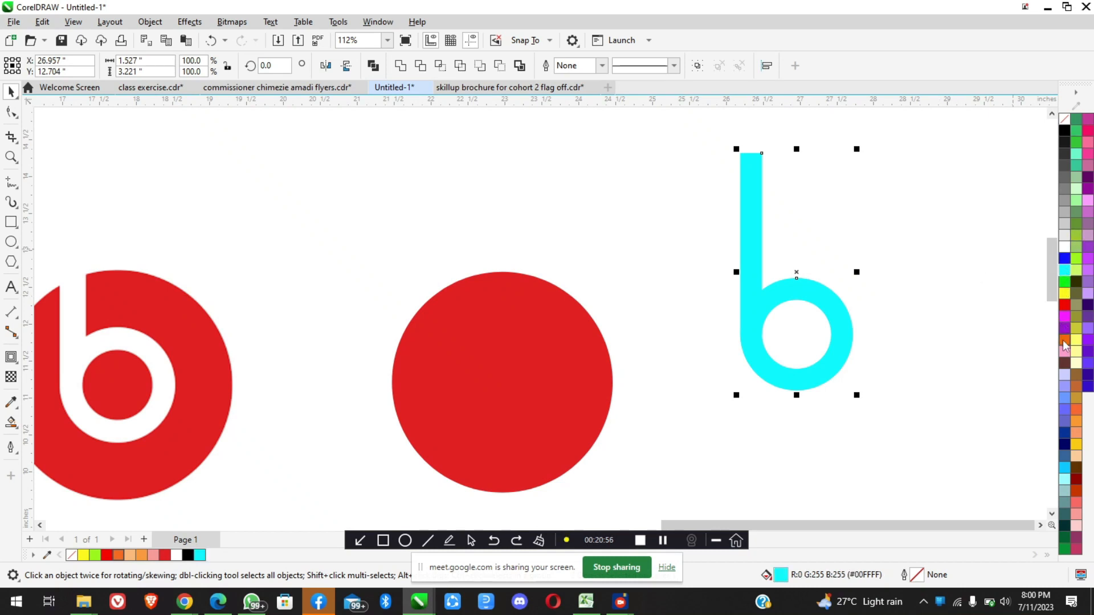
{"action": "left_click", "coordinate": [874, 292]}
Pull the cyan ring away from the stem and select each piece to demonstrate that they are separate objects
{"action": "scroll", "coordinate": [892, 298], "scroll_direction": "up", "scroll_amount": 2}
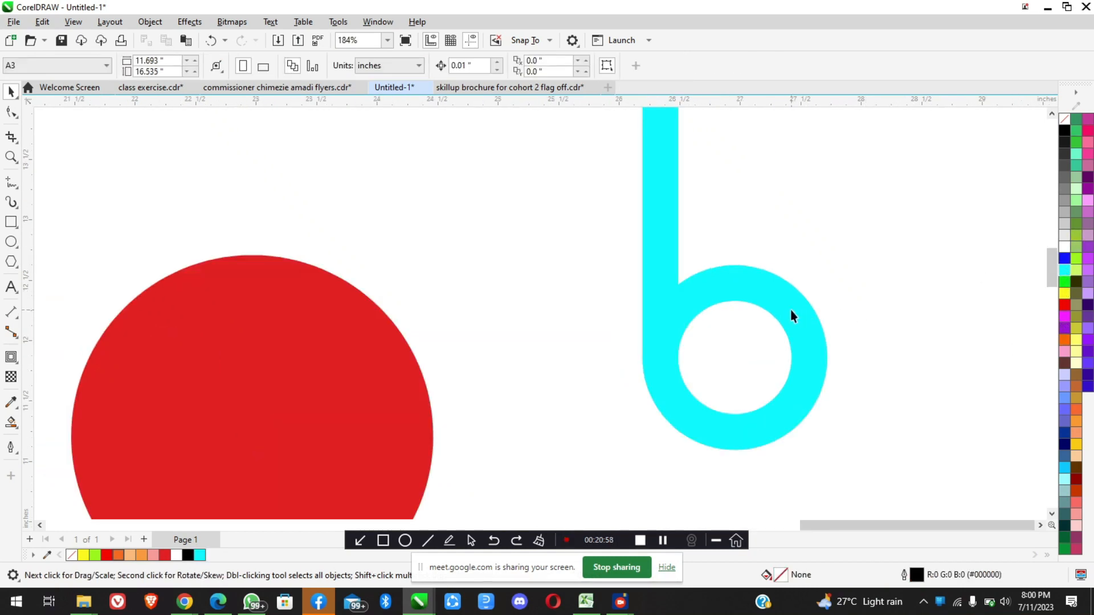
{"action": "left_click_drag", "start_coordinate": [784, 305], "coordinate": [929, 275]}
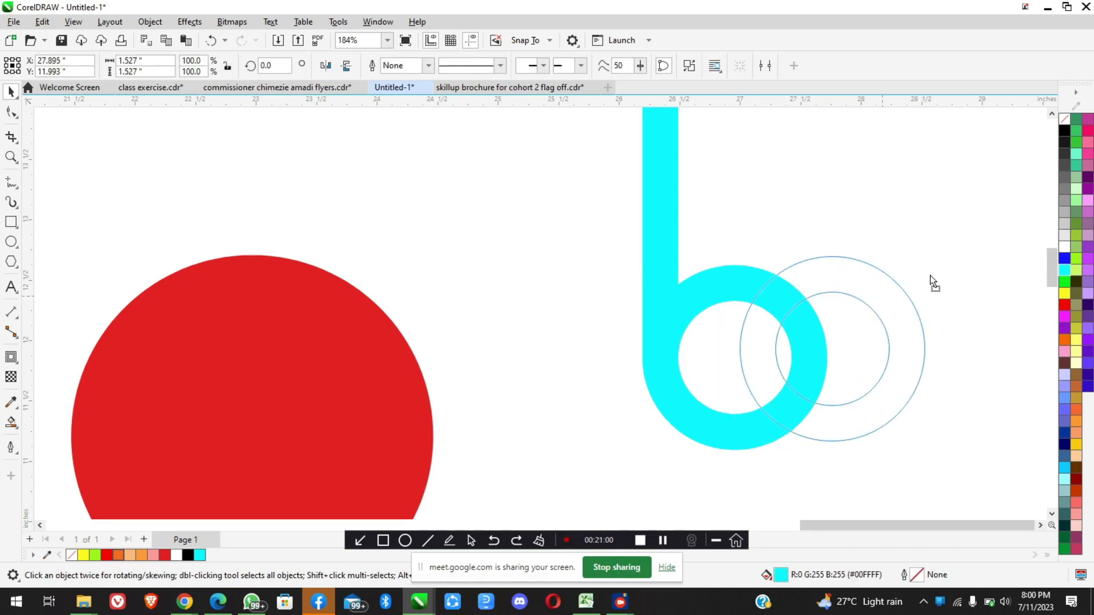
{"action": "left_click", "coordinate": [665, 308]}
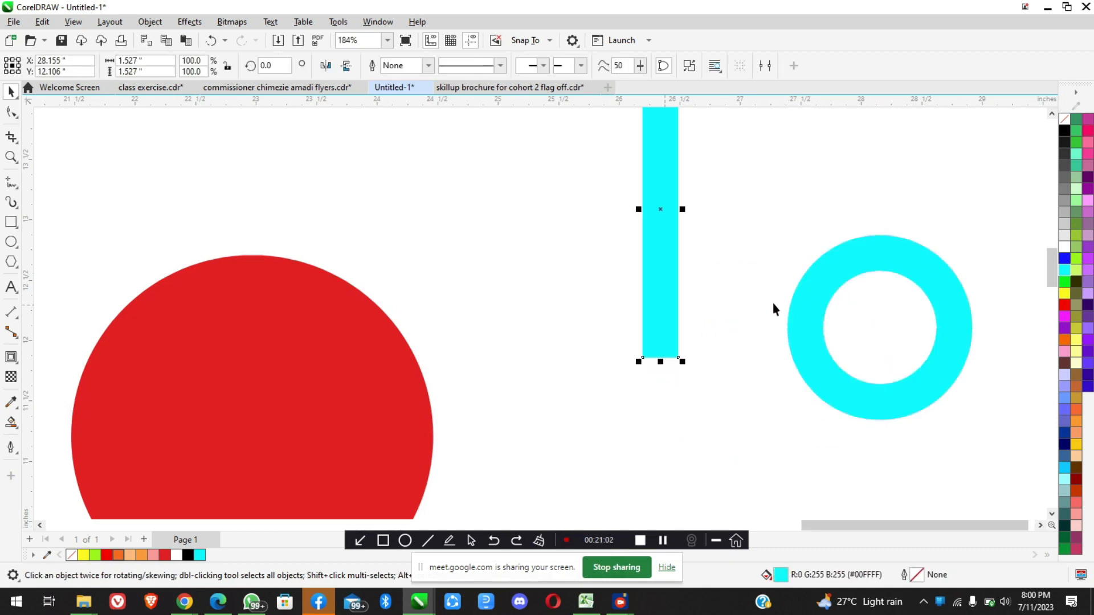
{"action": "left_click", "coordinate": [818, 294]}
{"action": "scroll", "coordinate": [819, 294], "scroll_direction": "down", "scroll_amount": 3}
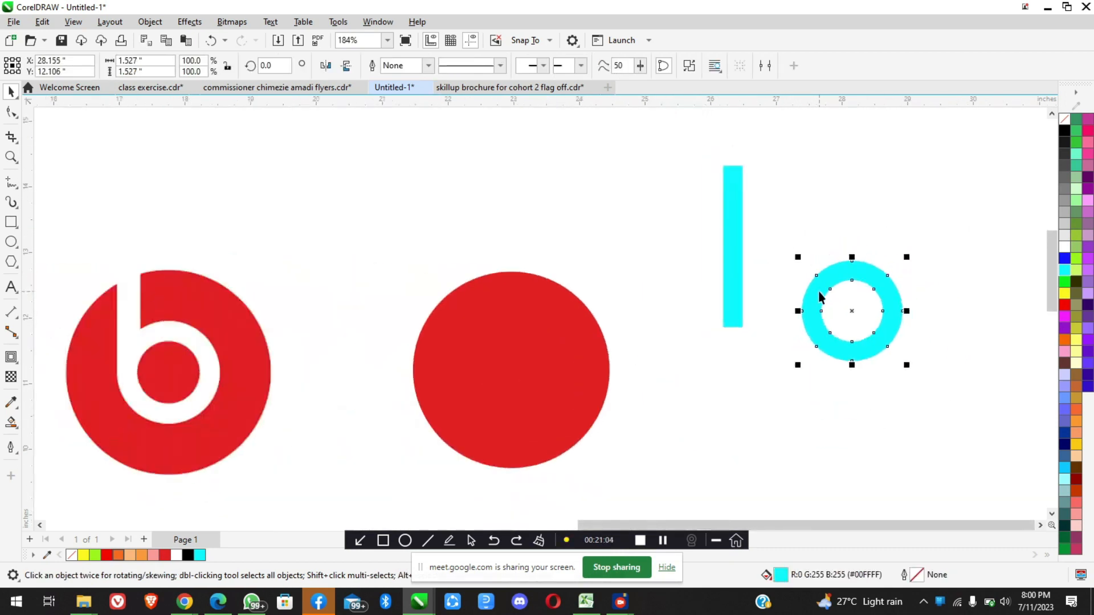
Undo the ring separation, the cyan fill and the relocation of the stem and ring, then clear the selection
{"action": "key", "text": "ctrl+z"}
{"action": "key", "text": "ctrl+z"}
{"action": "key", "text": "ctrl+z"}
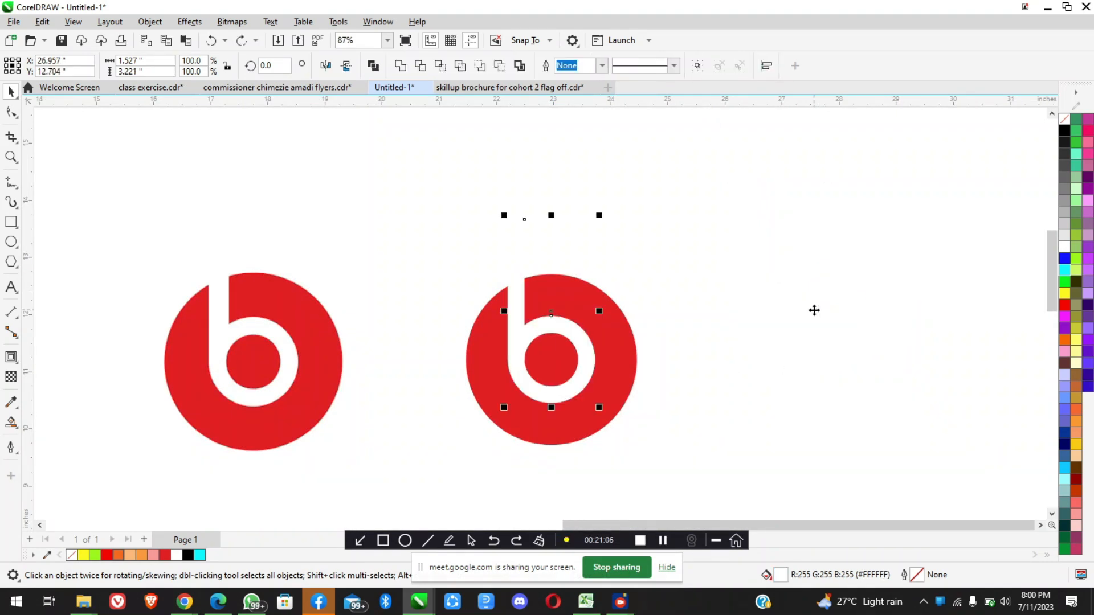
{"action": "left_click", "coordinate": [739, 404]}
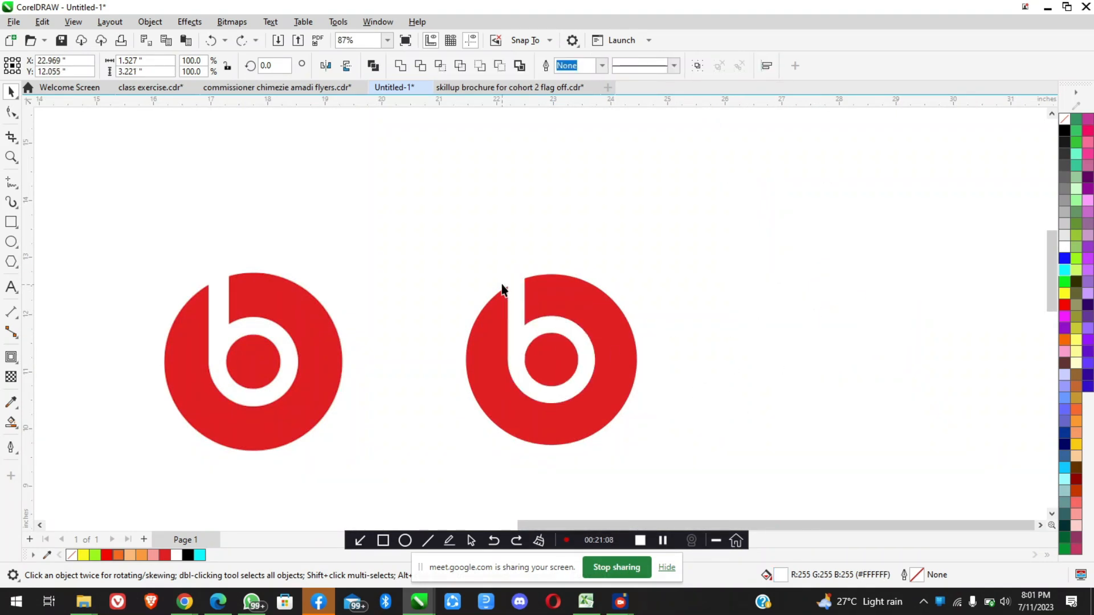
Select the white stem and ring on the red circle and weld them into one shape
{"action": "left_click", "coordinate": [517, 289]}
{"action": "scroll", "coordinate": [516, 289], "scroll_direction": "up", "scroll_amount": 2}
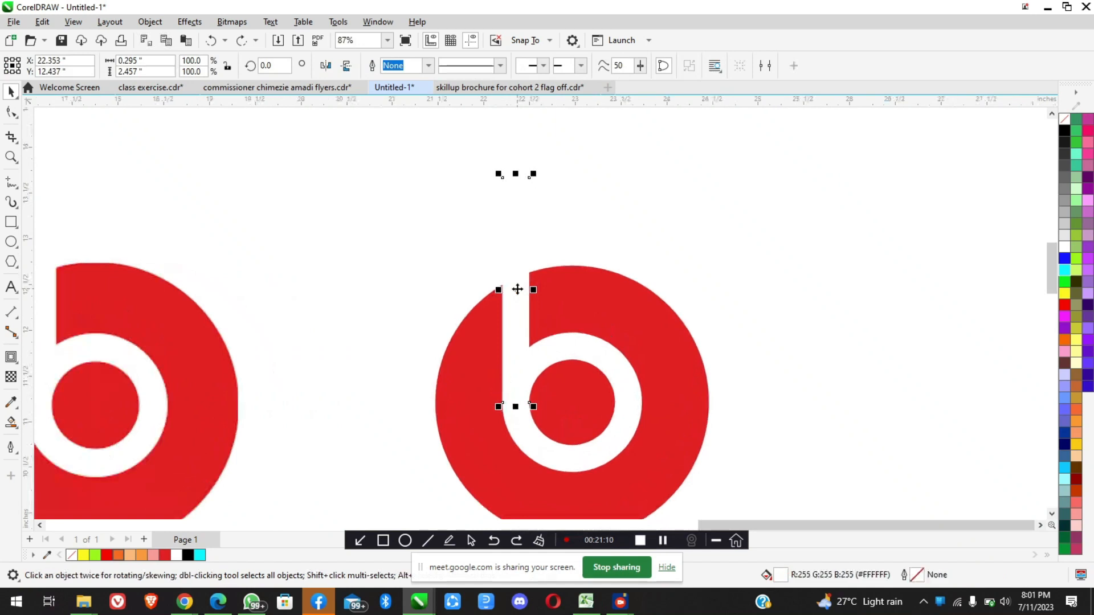
{"action": "left_click", "coordinate": [582, 345], "text": "shift"}
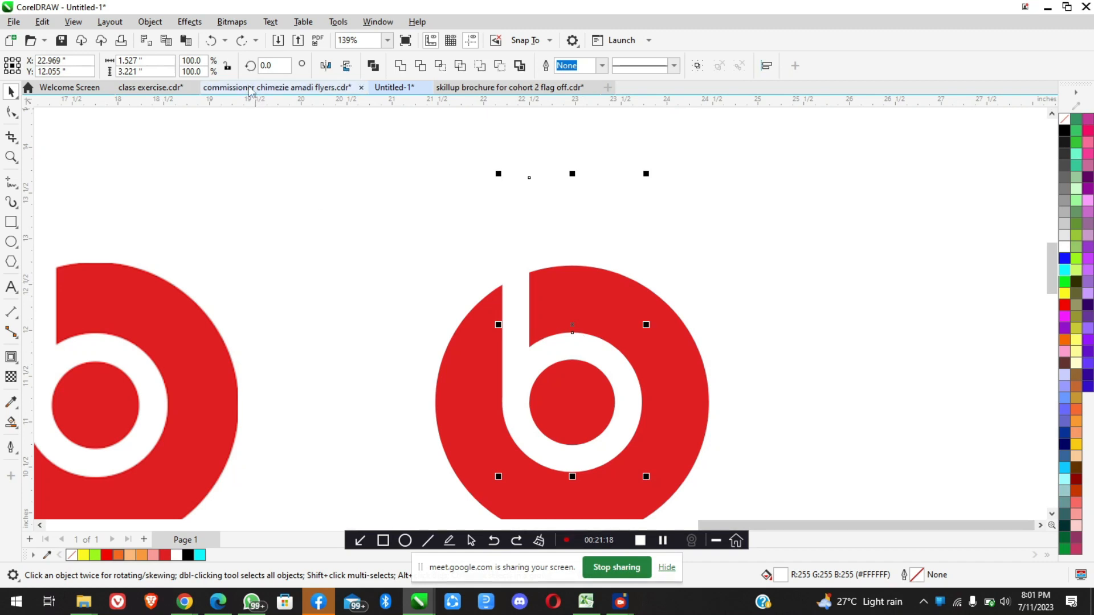
{"action": "left_click", "coordinate": [148, 23]}
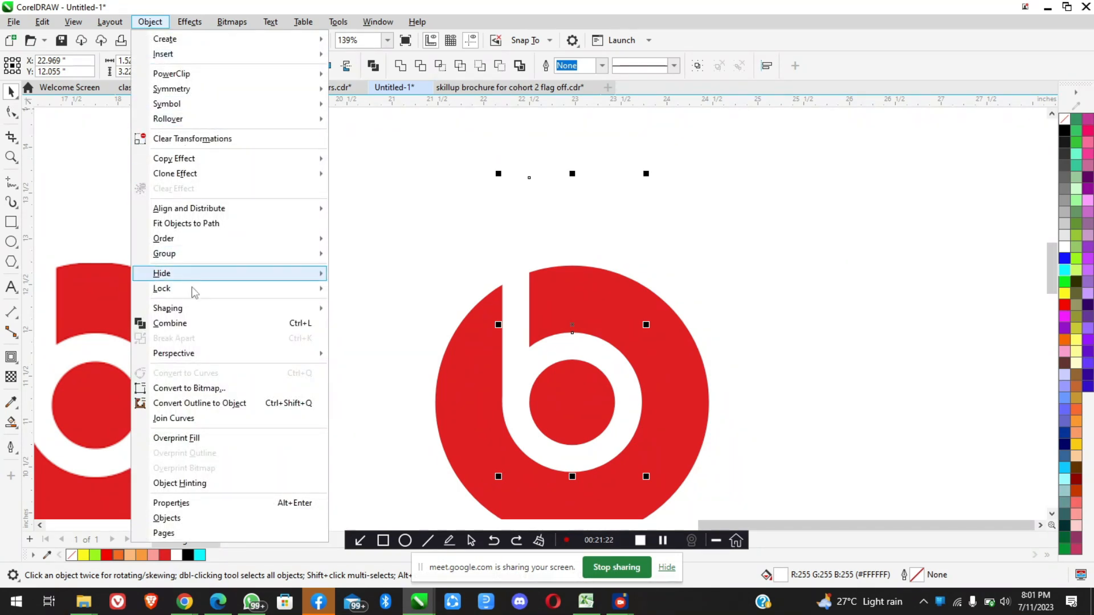
{"action": "mouse_move", "coordinate": [197, 313]}
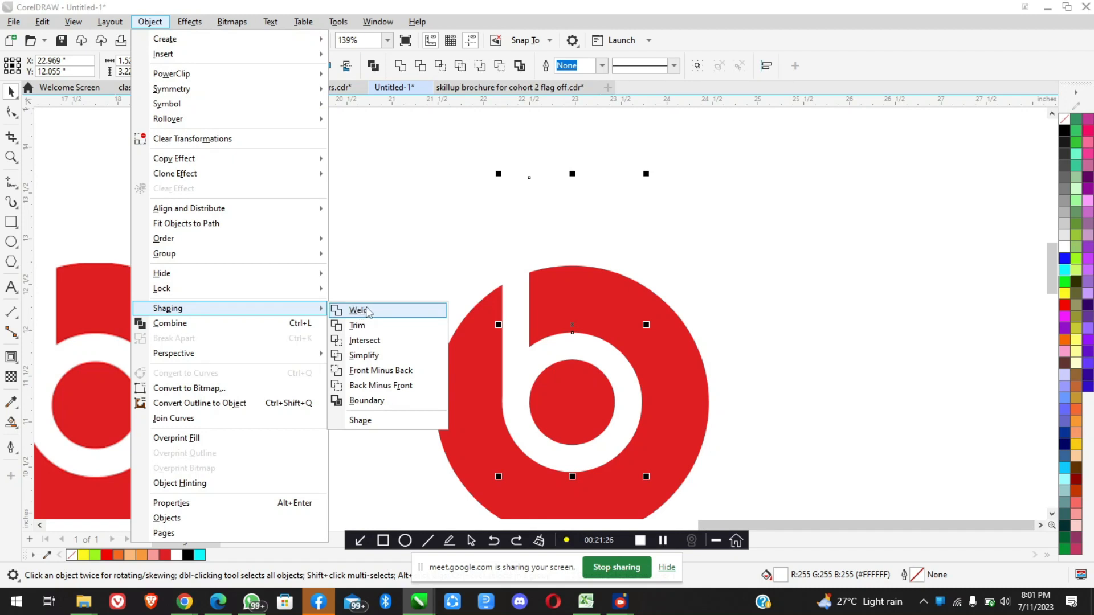
{"action": "left_click", "coordinate": [369, 313]}
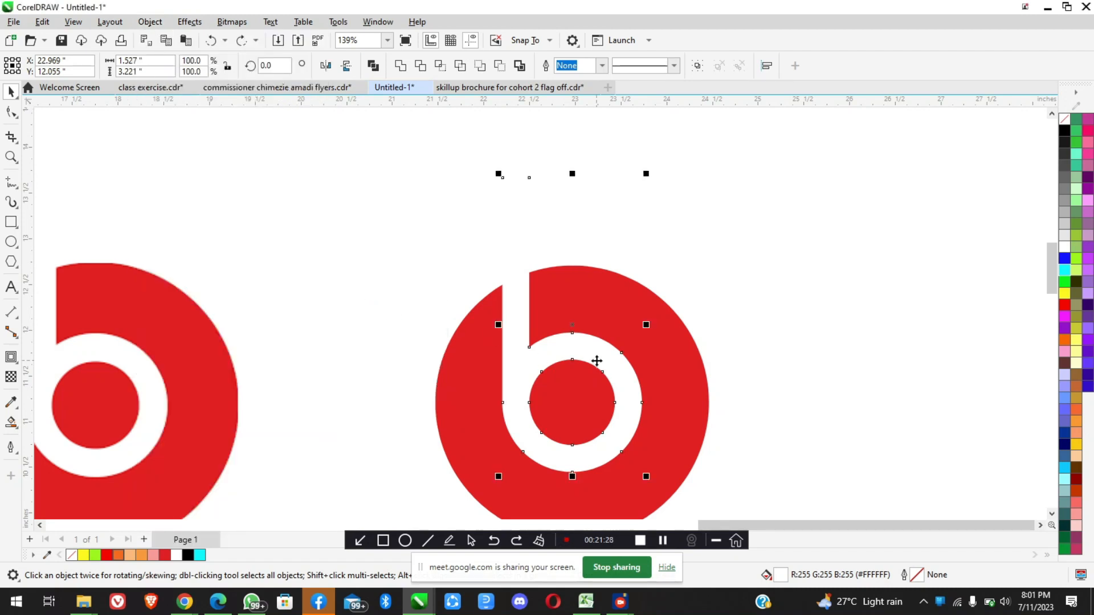
Shift the welded white shape within the red circle to demonstrate that it moves as one piece, and undo the shift
{"action": "scroll", "coordinate": [596, 361], "scroll_direction": "down", "scroll_amount": 3}
{"action": "left_click_drag", "start_coordinate": [607, 360], "coordinate": [455, 370]}
{"action": "scroll", "coordinate": [773, 353], "scroll_direction": "up", "scroll_amount": 3}
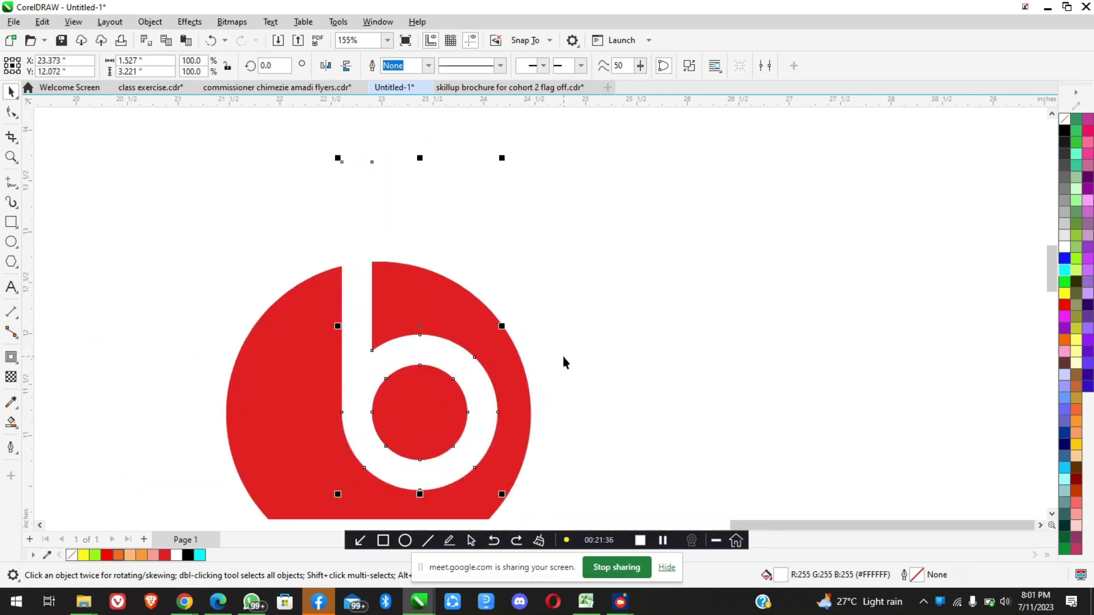
{"action": "key", "text": "ctrl+z"}
{"action": "key", "text": "ctrl+z"}
{"action": "scroll", "coordinate": [380, 333], "scroll_direction": "down", "scroll_amount": 4}
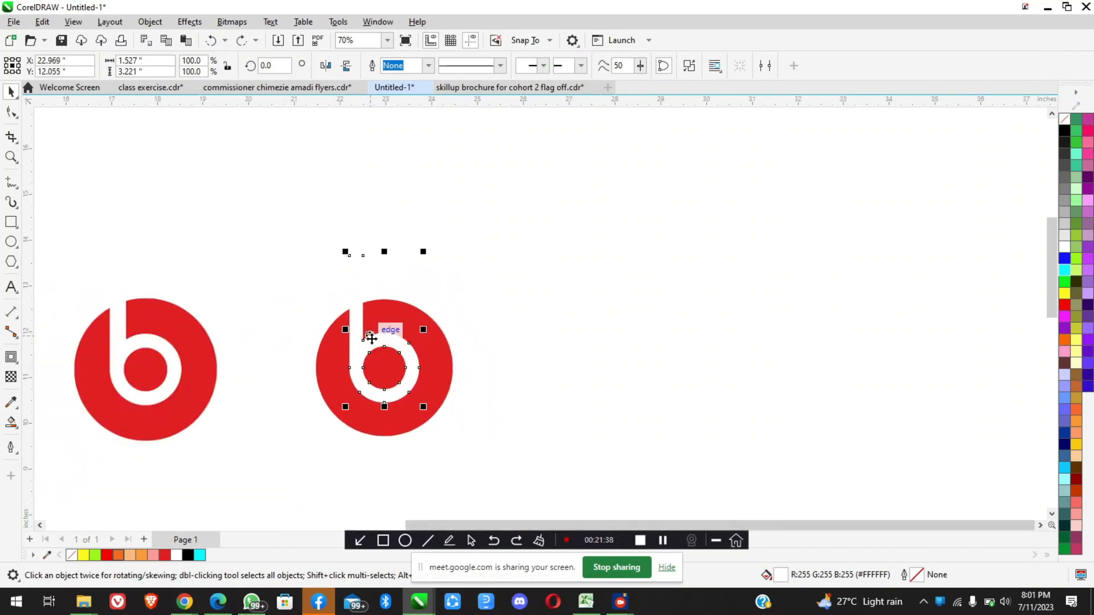
Move the welded white shape partly off the red circle, select the circle, and undo the move
{"action": "scroll", "coordinate": [379, 334], "scroll_direction": "up", "scroll_amount": 3}
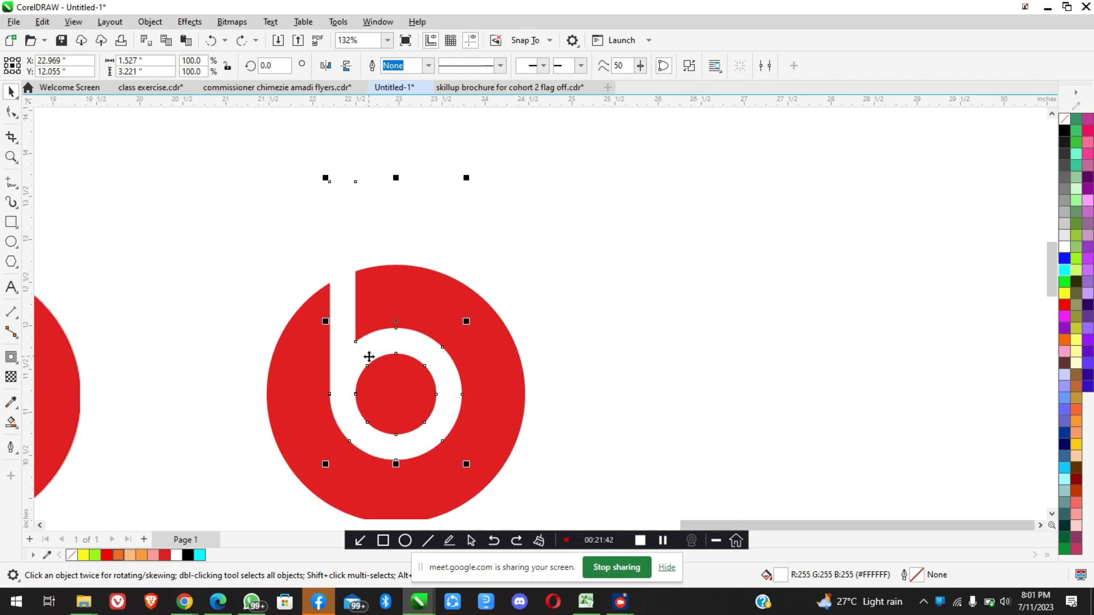
{"action": "left_click_drag", "start_coordinate": [365, 356], "coordinate": [524, 333]}
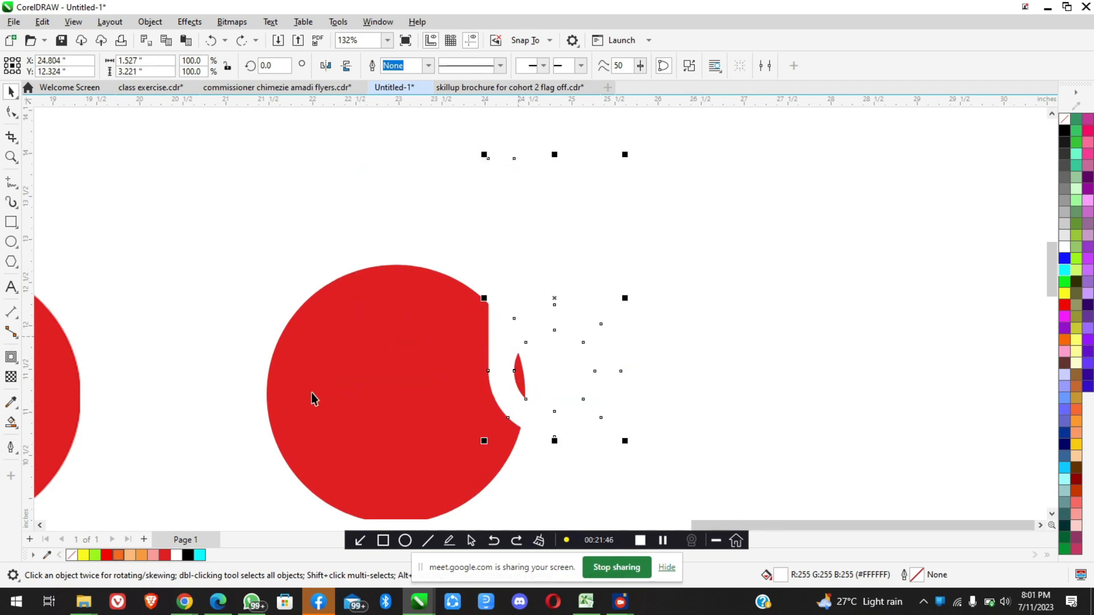
{"action": "left_click", "coordinate": [378, 332]}
{"action": "key", "text": "ctrl+z"}
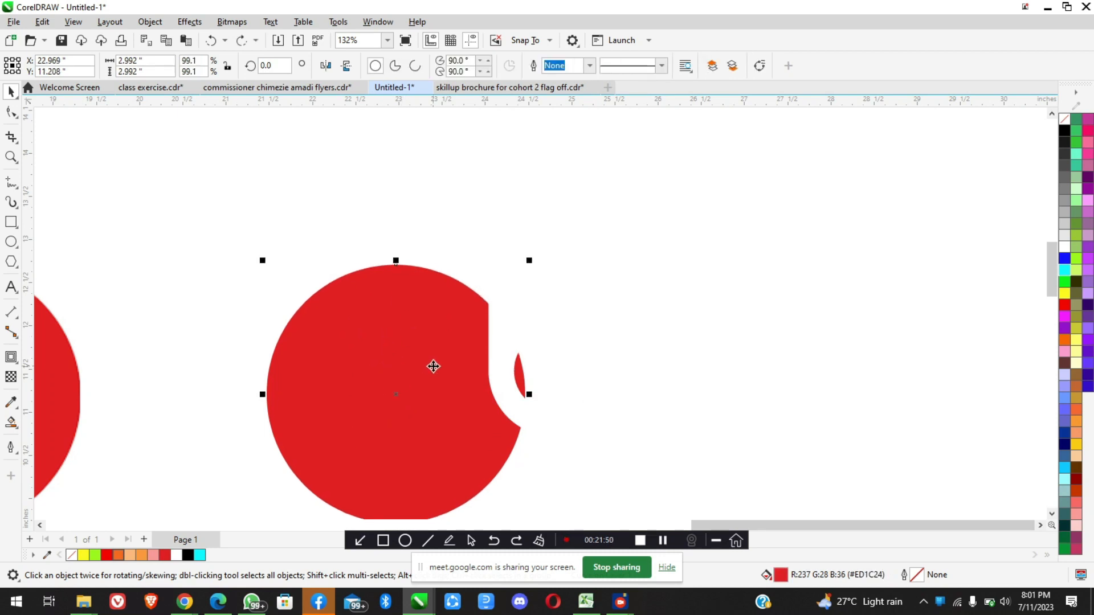
Add the red circle to the selection with the welded white shape and trim the circle with that shape
{"action": "scroll", "coordinate": [408, 349], "scroll_direction": "down", "scroll_amount": 2}
{"action": "scroll", "coordinate": [374, 364], "scroll_direction": "up", "scroll_amount": 2}
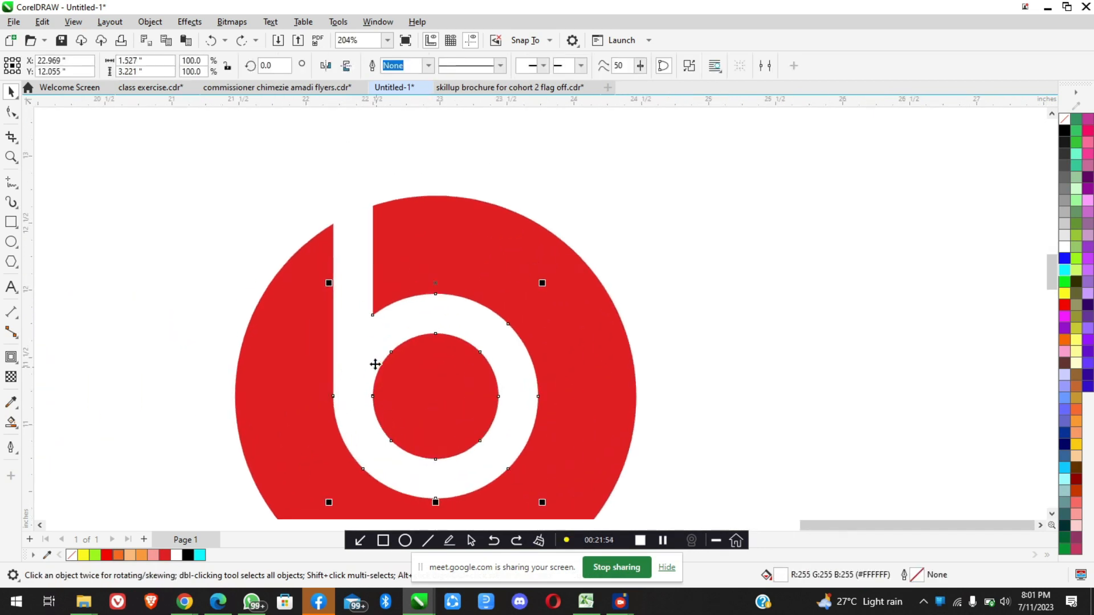
{"action": "scroll", "coordinate": [443, 343], "scroll_direction": "down", "scroll_amount": 2}
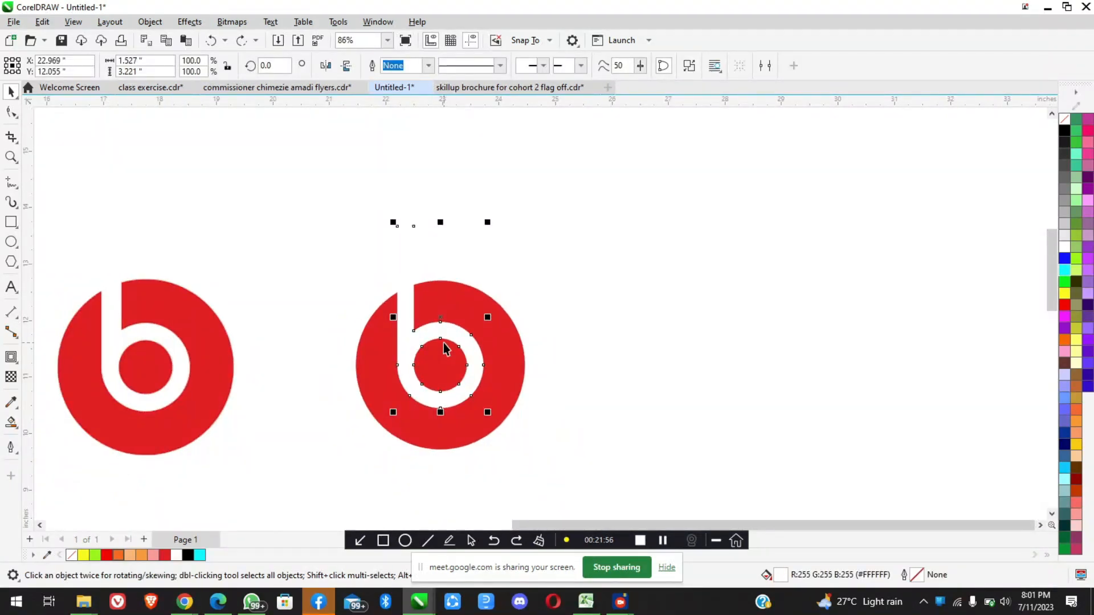
{"action": "scroll", "coordinate": [445, 348], "scroll_direction": "up", "scroll_amount": 2}
{"action": "scroll", "coordinate": [437, 381], "scroll_direction": "down", "scroll_amount": 3}
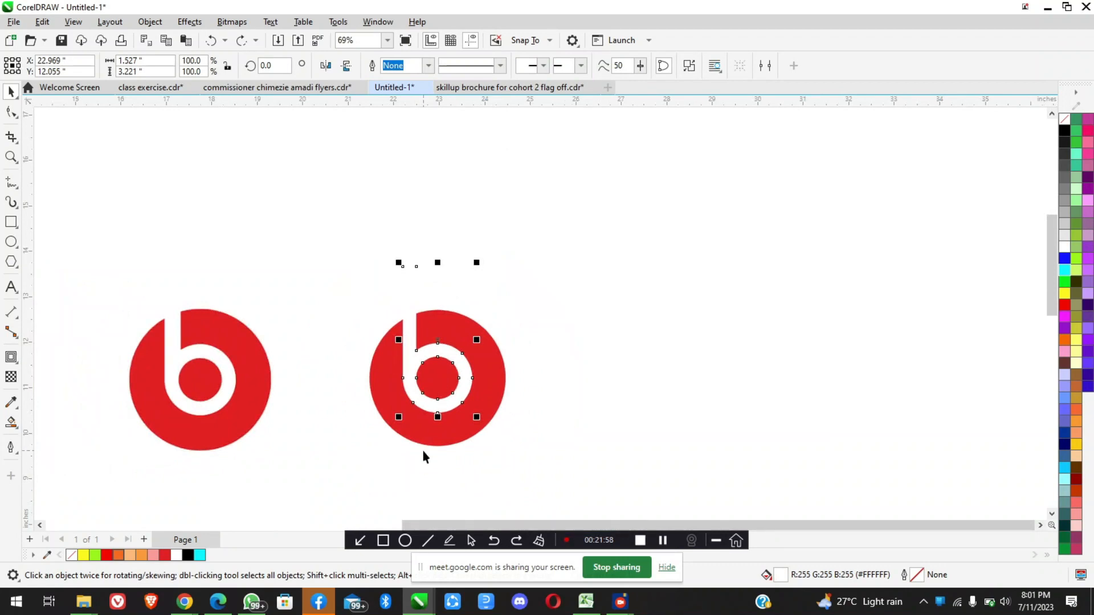
{"action": "scroll", "coordinate": [423, 456], "scroll_direction": "up", "scroll_amount": 1}
{"action": "scroll", "coordinate": [441, 353], "scroll_direction": "up", "scroll_amount": 1}
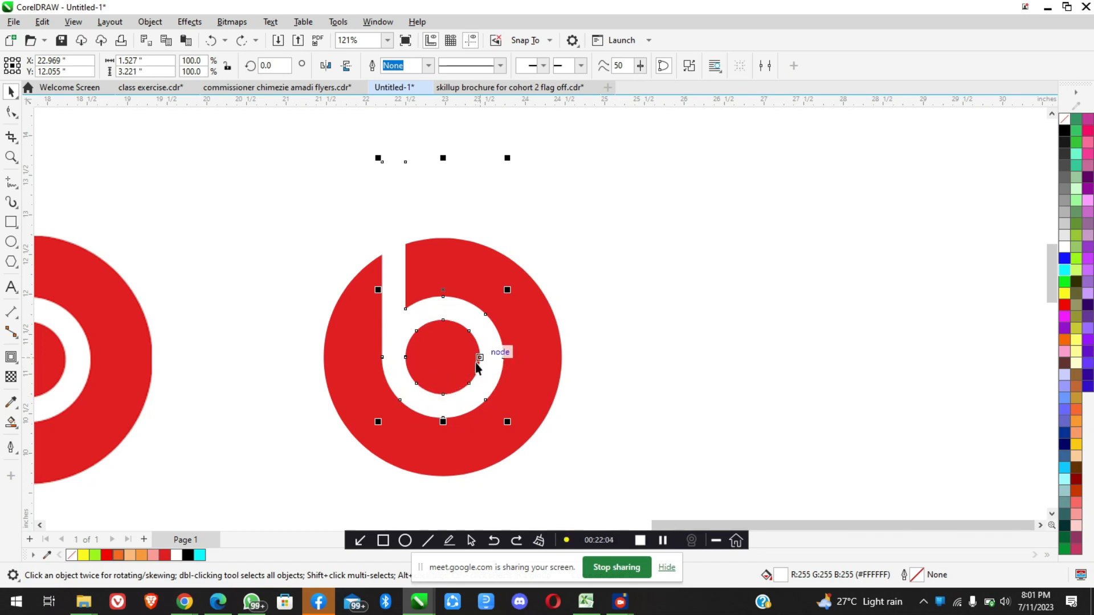
{"action": "left_click", "coordinate": [548, 353], "text": "shift"}
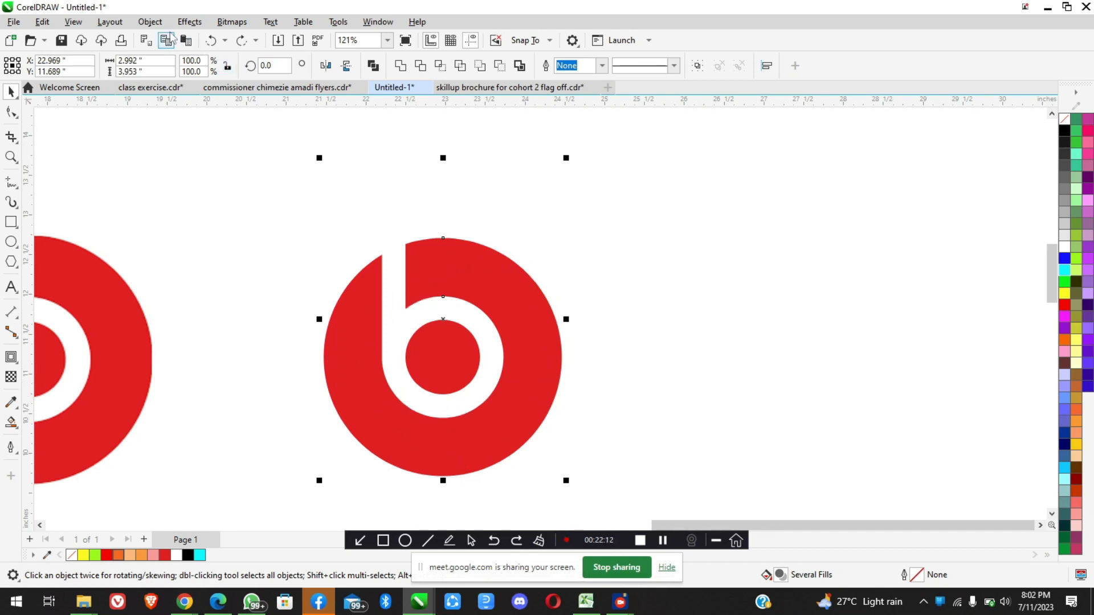
{"action": "left_click", "coordinate": [150, 22]}
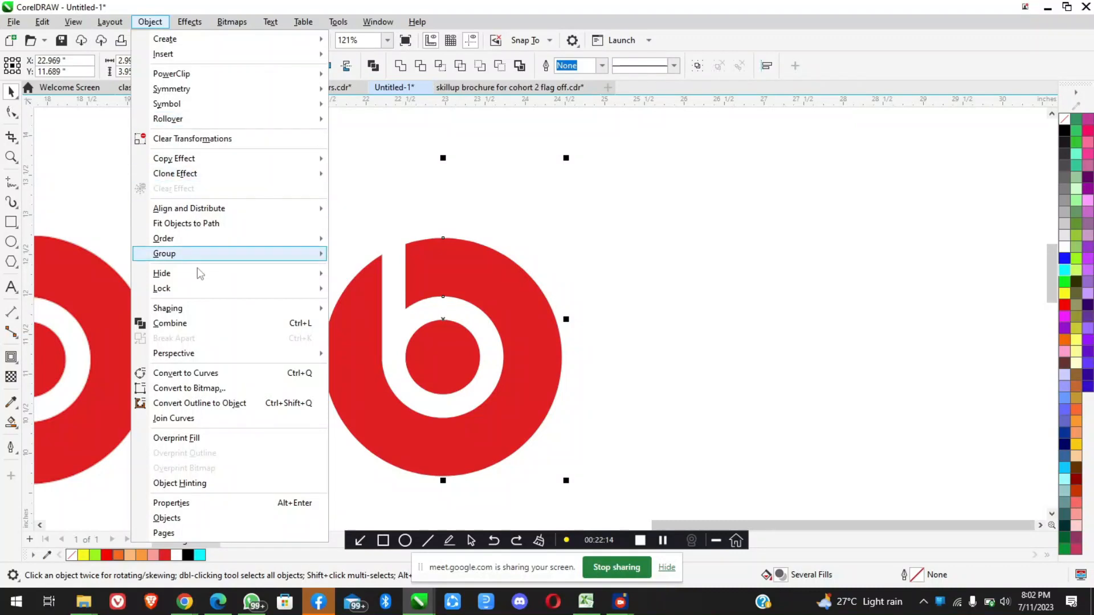
{"action": "mouse_move", "coordinate": [196, 310]}
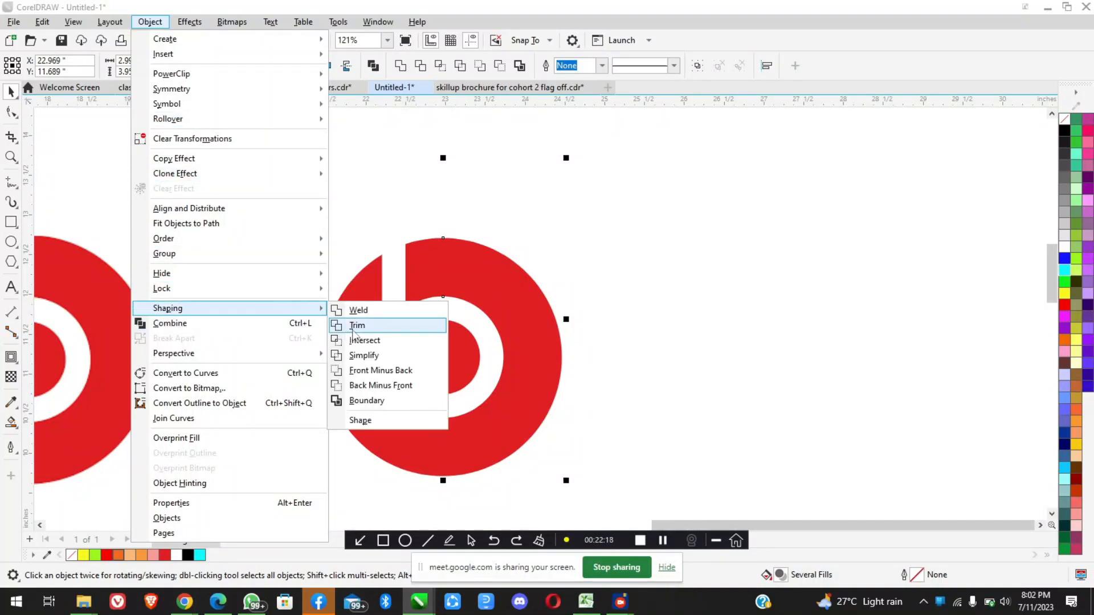
{"action": "left_click", "coordinate": [354, 328]}
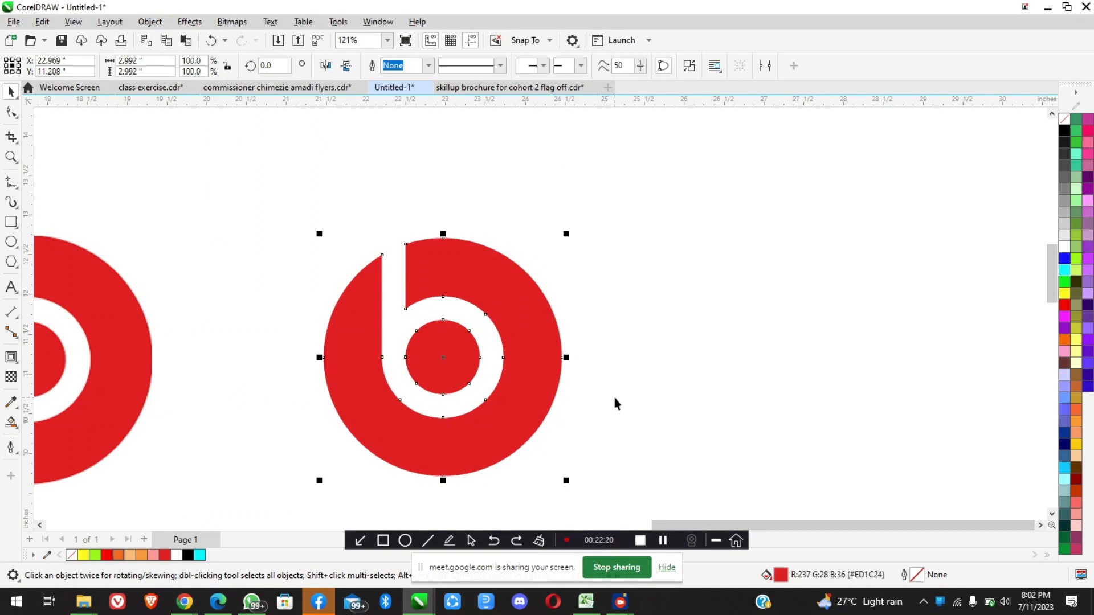
Move the white cutting shape off the trimmed red circle to the blank area beside it and clear the selection
{"action": "left_click", "coordinate": [528, 310]}
{"action": "left_click_drag", "start_coordinate": [391, 276], "coordinate": [661, 283]}
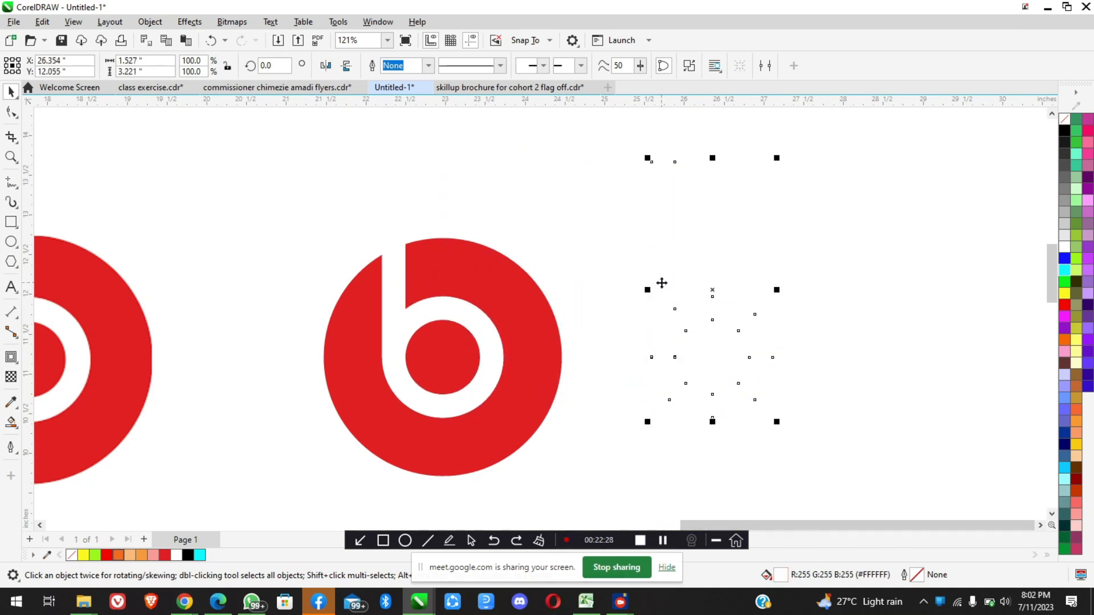
{"action": "key", "text": "Escape"}
{"action": "scroll", "coordinate": [536, 292], "scroll_direction": "down", "scroll_amount": 2}
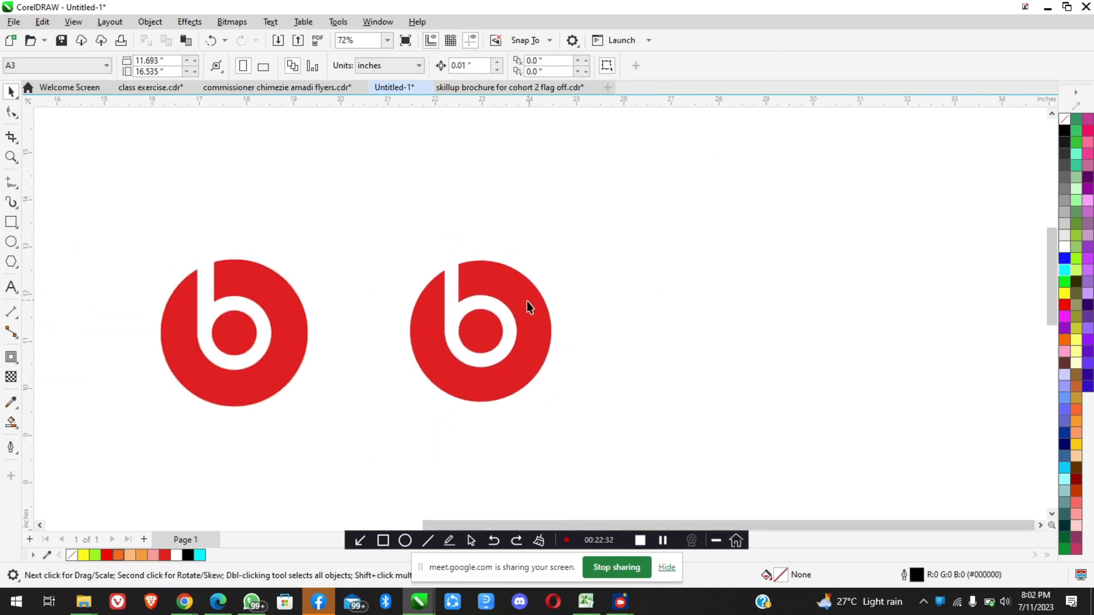
Move the trimmed logo closer to the reference logo and draw a rectangle about 5.7 by 6.04 inches around it
{"action": "left_click_drag", "start_coordinate": [530, 309], "coordinate": [503, 303]}
{"action": "left_click", "coordinate": [12, 222]}
{"action": "left_click_drag", "start_coordinate": [297, 185], "coordinate": [604, 470]}
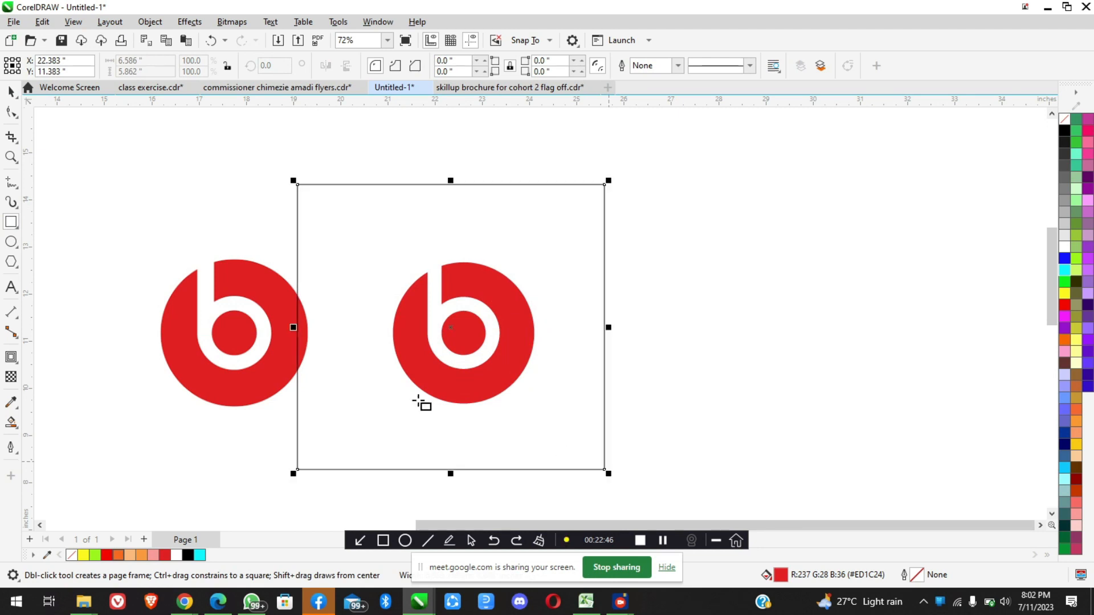
{"action": "left_click_drag", "start_coordinate": [294, 328], "coordinate": [335, 328]}
{"action": "left_click", "coordinate": [10, 93]}
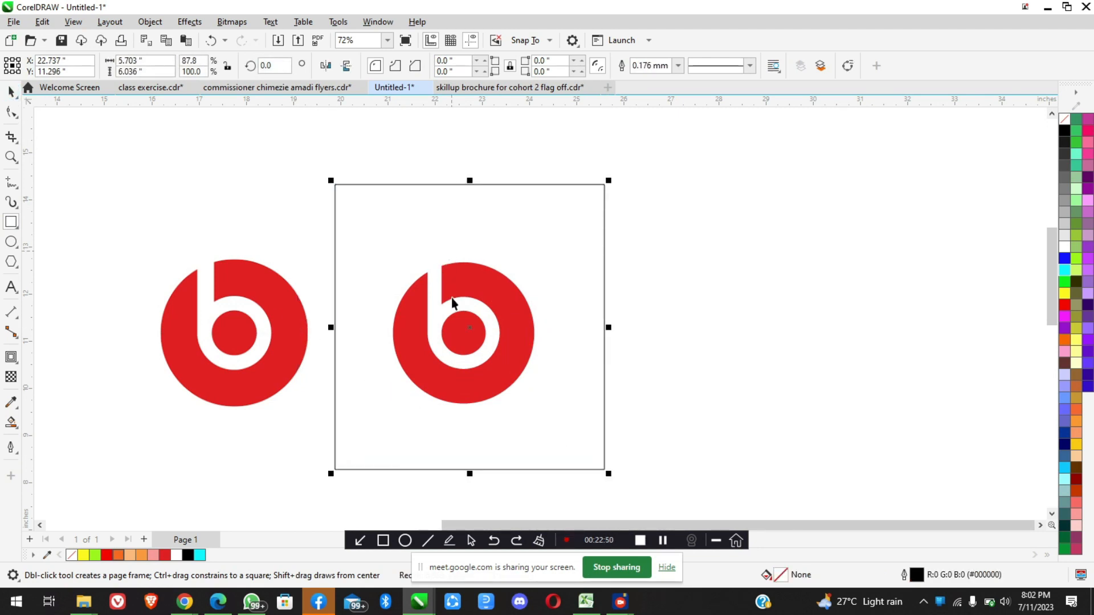
Fill the rectangle with black, send it to the back of the page behind the trimmed logo, and clear the selection
{"action": "scroll", "coordinate": [451, 299], "scroll_direction": "up", "scroll_amount": 2}
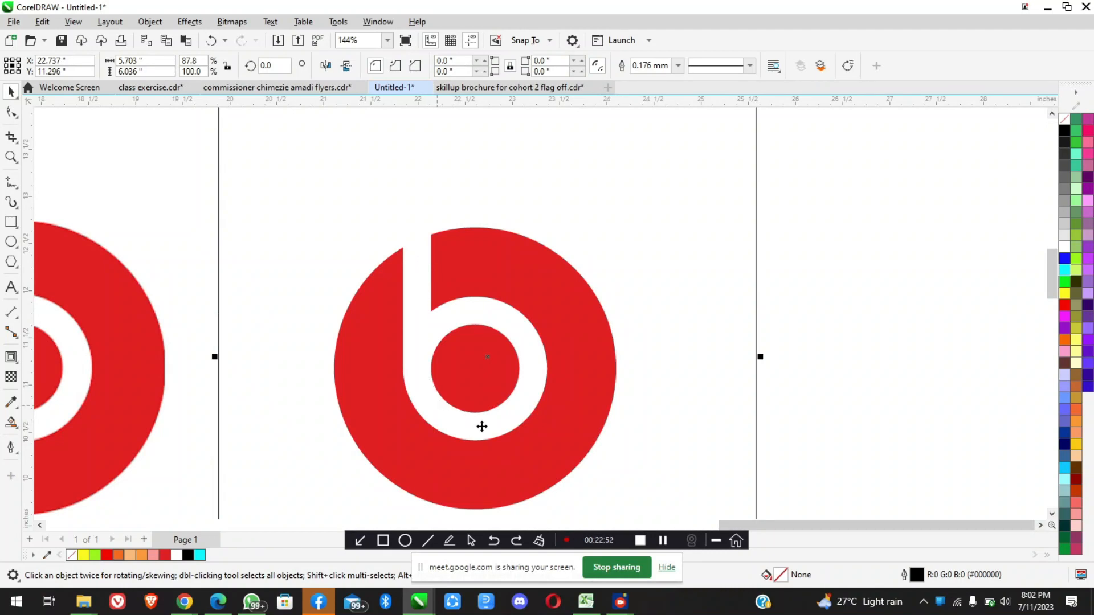
{"action": "scroll", "coordinate": [487, 359], "scroll_direction": "down", "scroll_amount": 3}
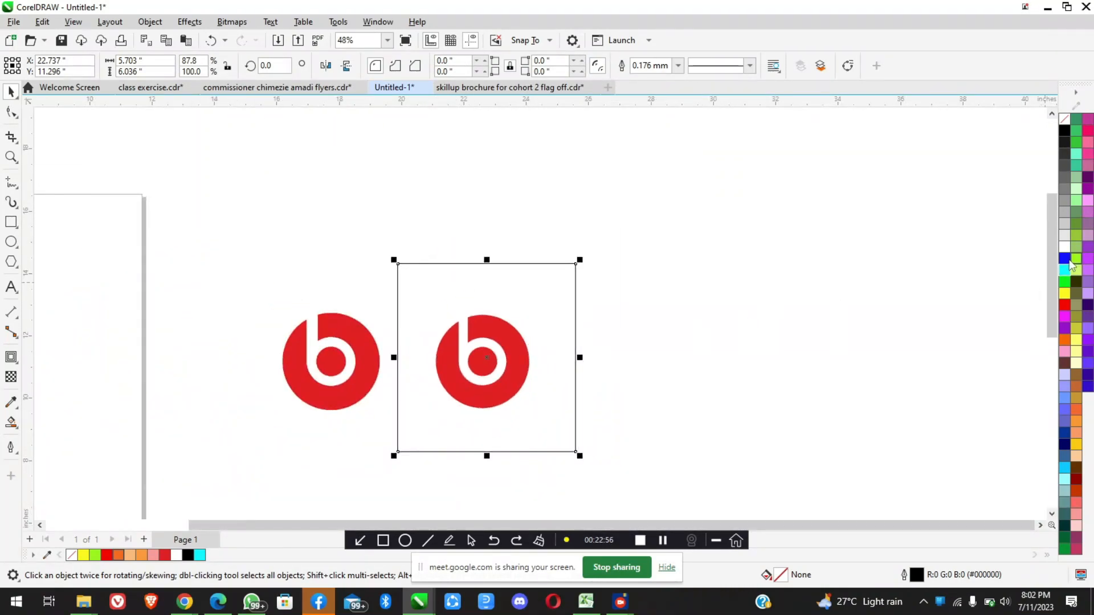
{"action": "left_click", "coordinate": [1063, 132]}
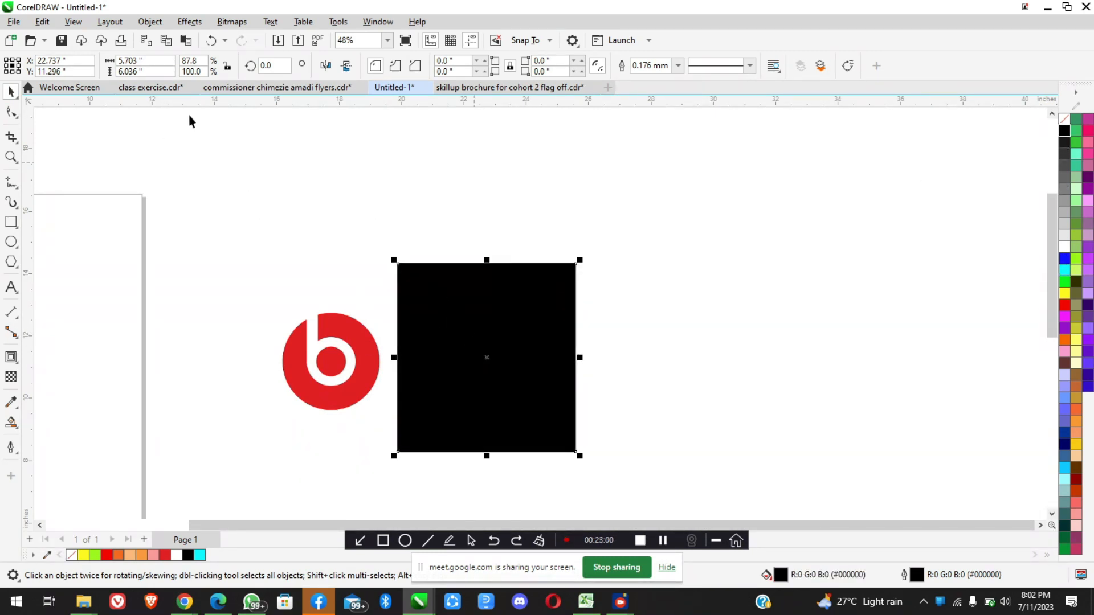
{"action": "scroll", "coordinate": [518, 376], "scroll_direction": "up", "scroll_amount": 2}
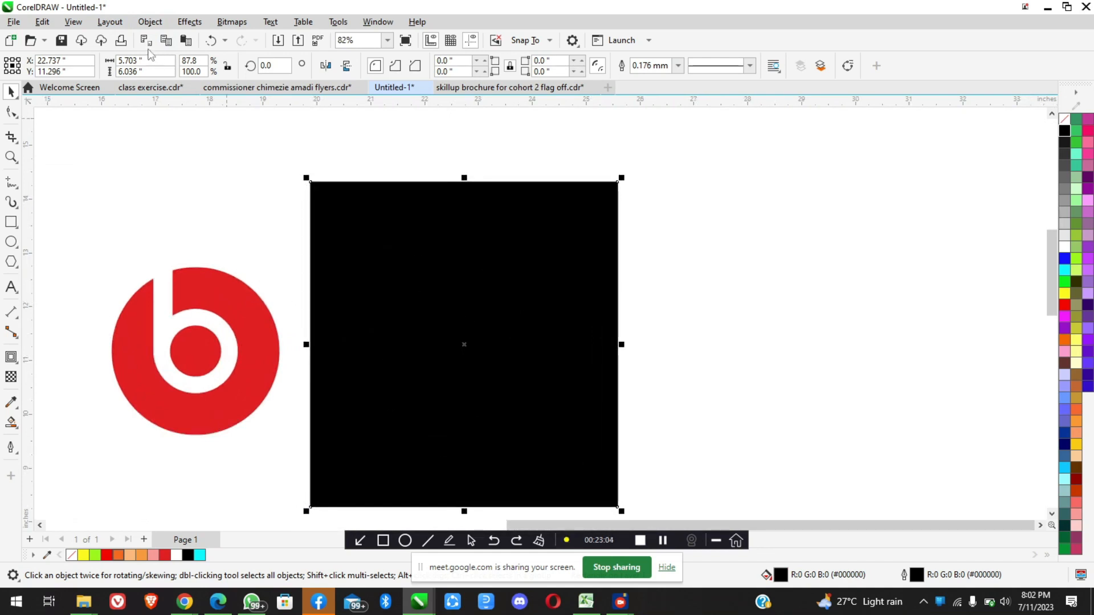
{"action": "left_click", "coordinate": [148, 24]}
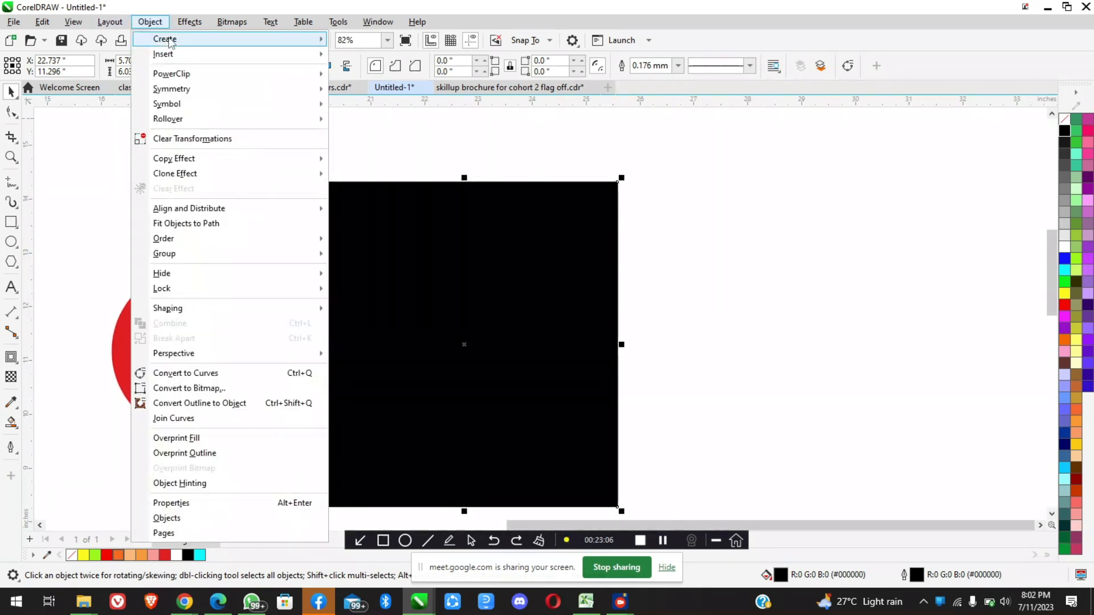
{"action": "mouse_move", "coordinate": [193, 244]}
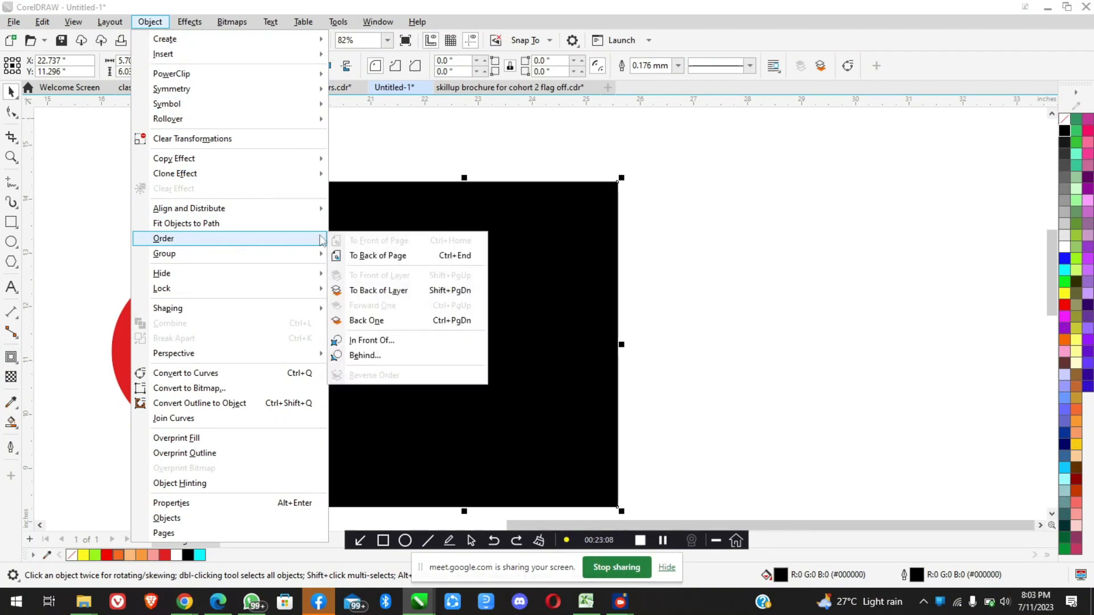
{"action": "left_click", "coordinate": [376, 255]}
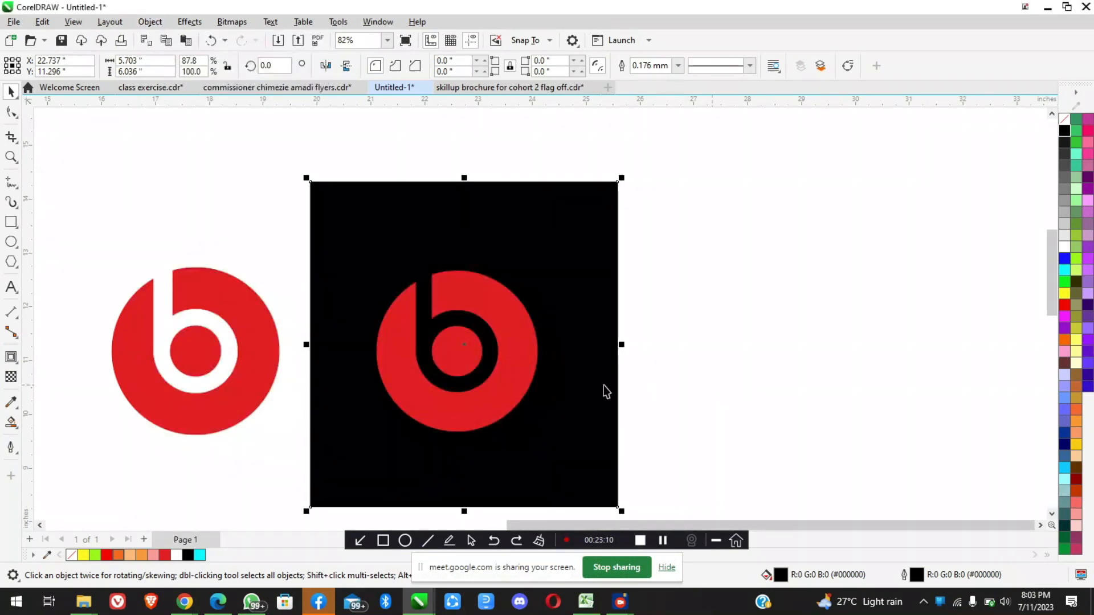
{"action": "key", "text": "Escape"}
{"action": "scroll", "coordinate": [454, 371], "scroll_direction": "up", "scroll_amount": 2}
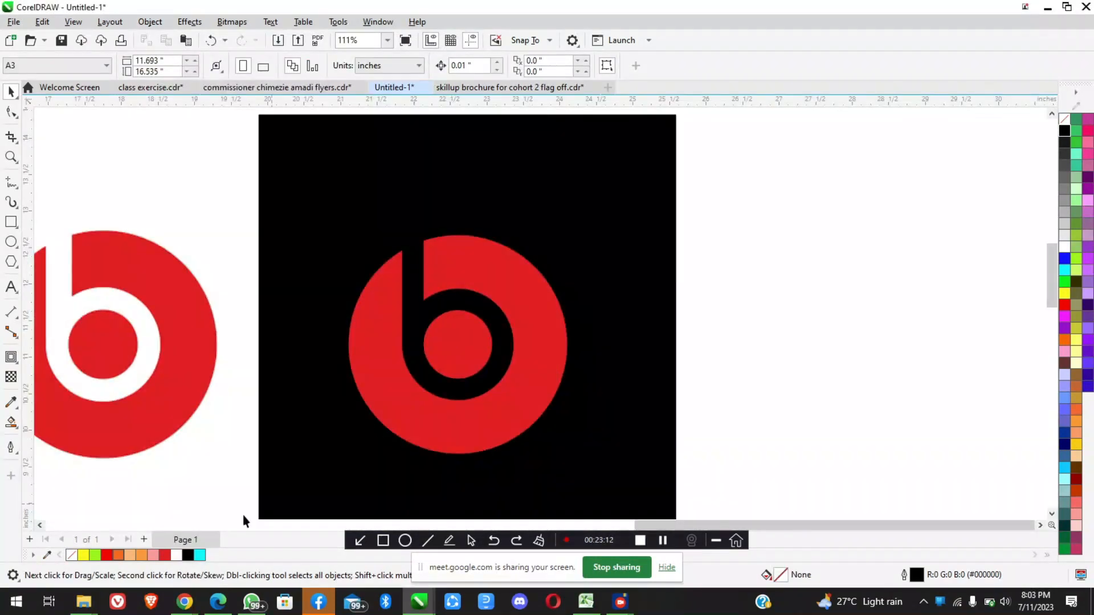
Switch to the Beats logo image results in Chrome and preview the Creative Bloq version on a black background
{"action": "left_click", "coordinate": [184, 602]}
{"action": "left_click", "coordinate": [101, 528]}
{"action": "left_click", "coordinate": [207, 101]}
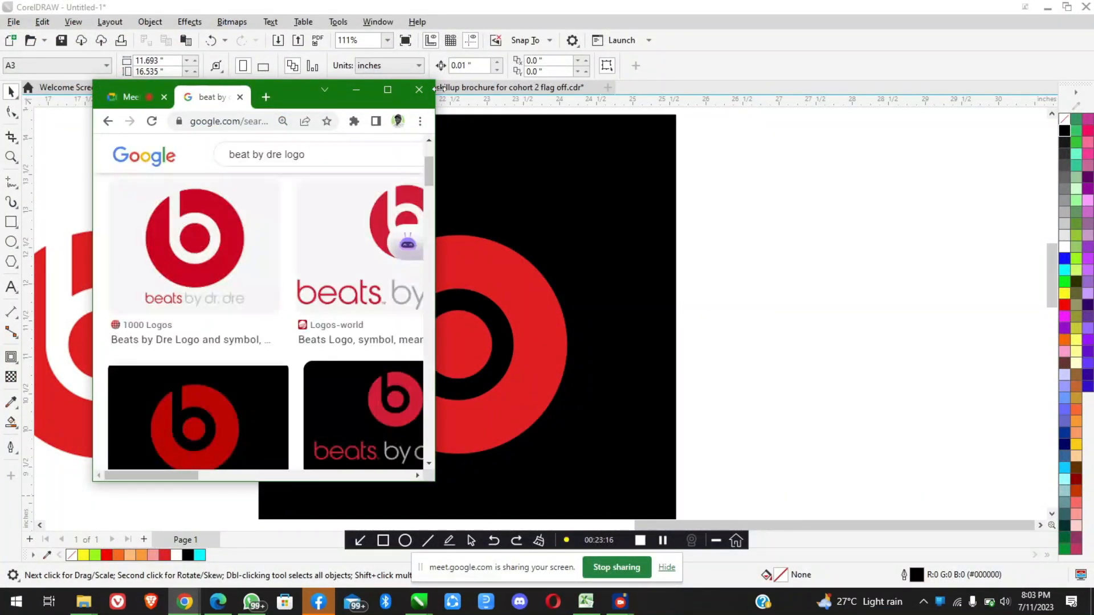
{"action": "left_click", "coordinate": [388, 90]}
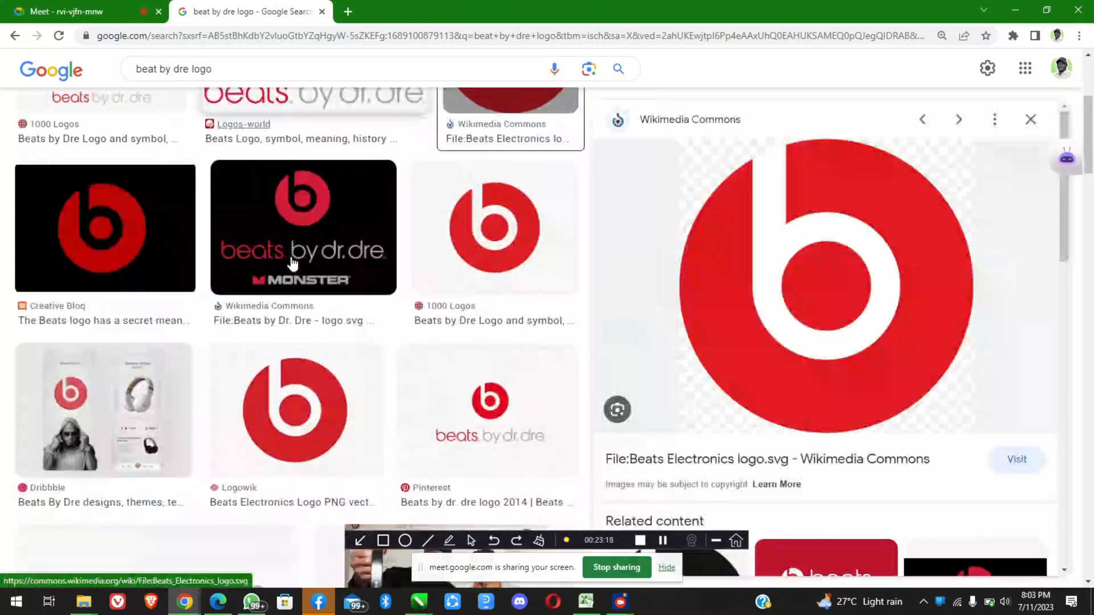
{"action": "scroll", "coordinate": [273, 239], "scroll_direction": "up", "scroll_amount": 2}
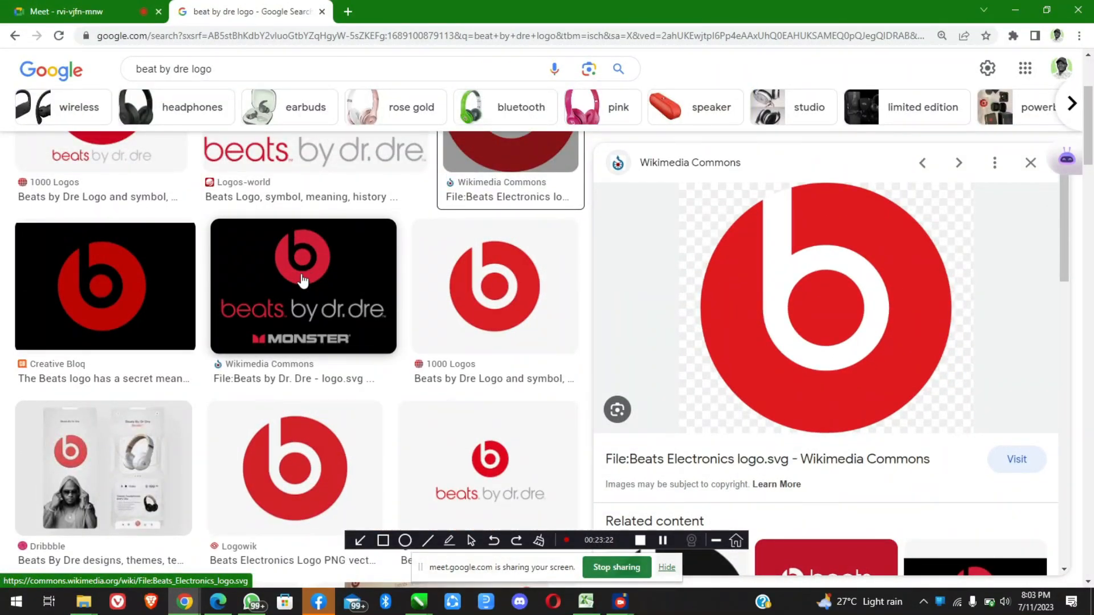
{"action": "left_click", "coordinate": [177, 292]}
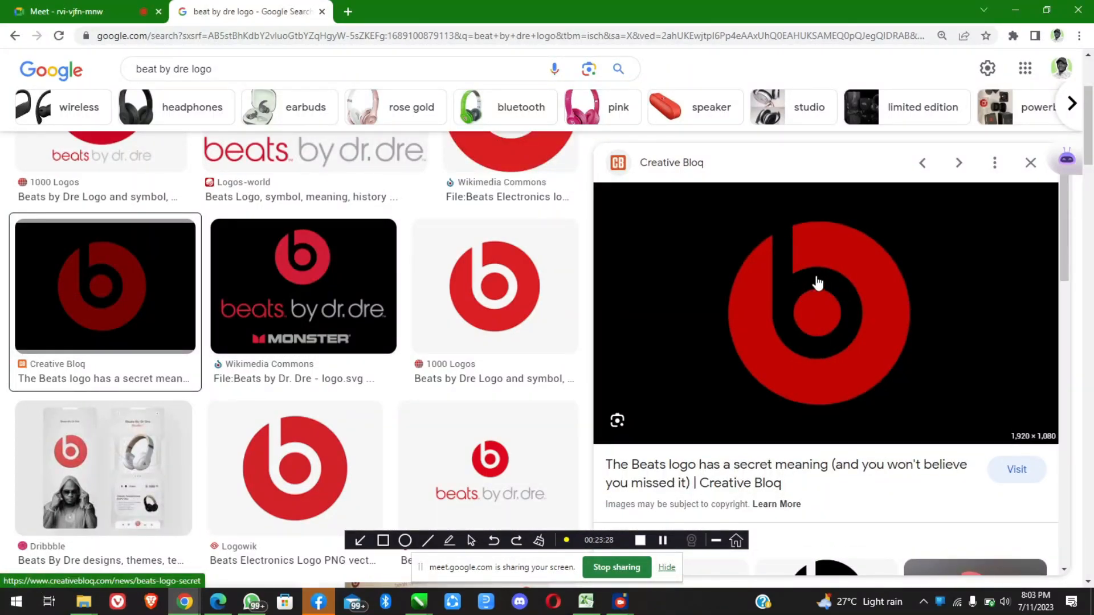
Browse the related logo images and preview the chtbl.com version with a white logo on a red background
{"action": "scroll", "coordinate": [511, 397], "scroll_direction": "down", "scroll_amount": 1}
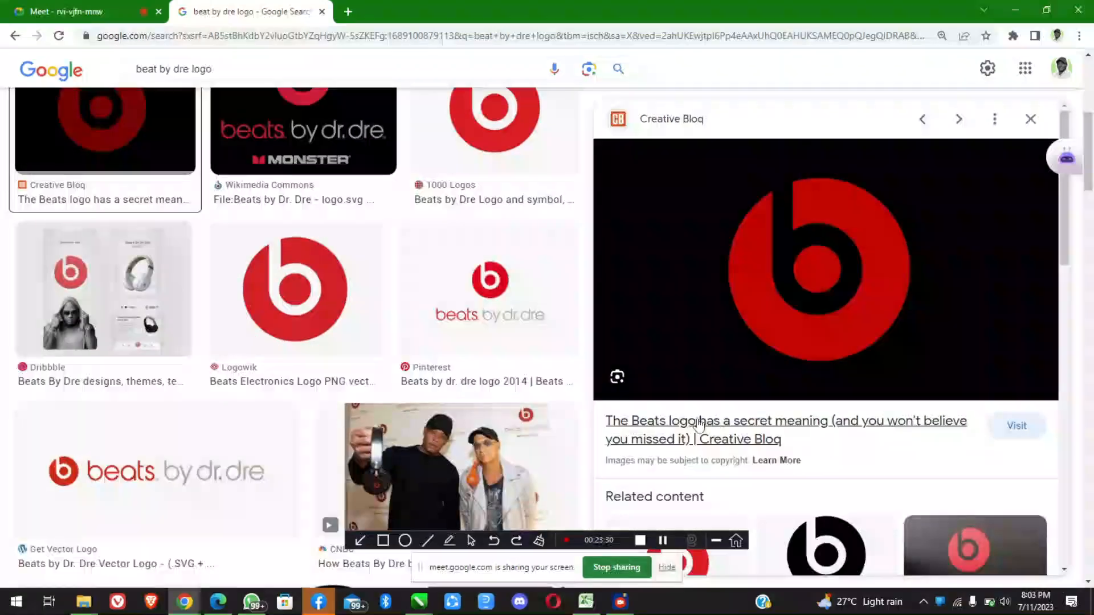
{"action": "scroll", "coordinate": [698, 426], "scroll_direction": "down", "scroll_amount": 5}
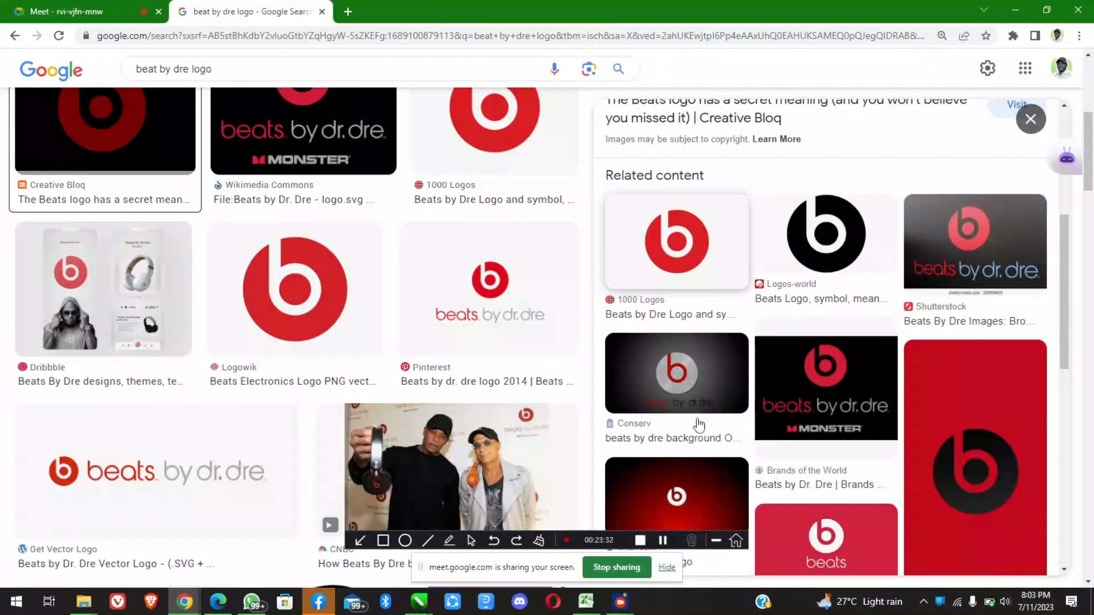
{"action": "scroll", "coordinate": [700, 422], "scroll_direction": "down", "scroll_amount": 1}
{"action": "scroll", "coordinate": [700, 422], "scroll_direction": "down", "scroll_amount": 3}
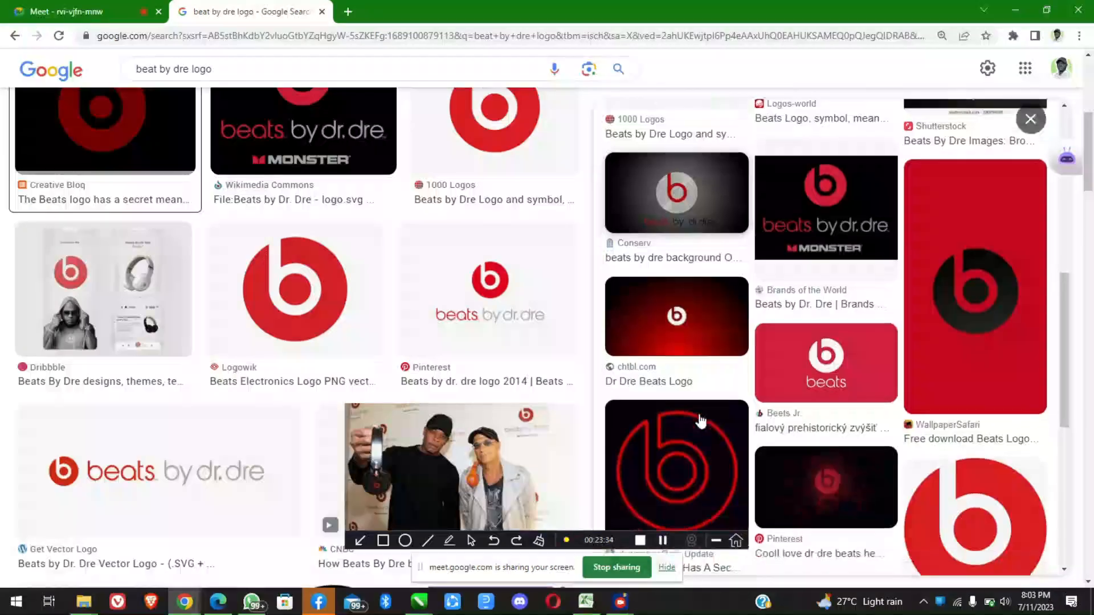
{"action": "left_click", "coordinate": [677, 313]}
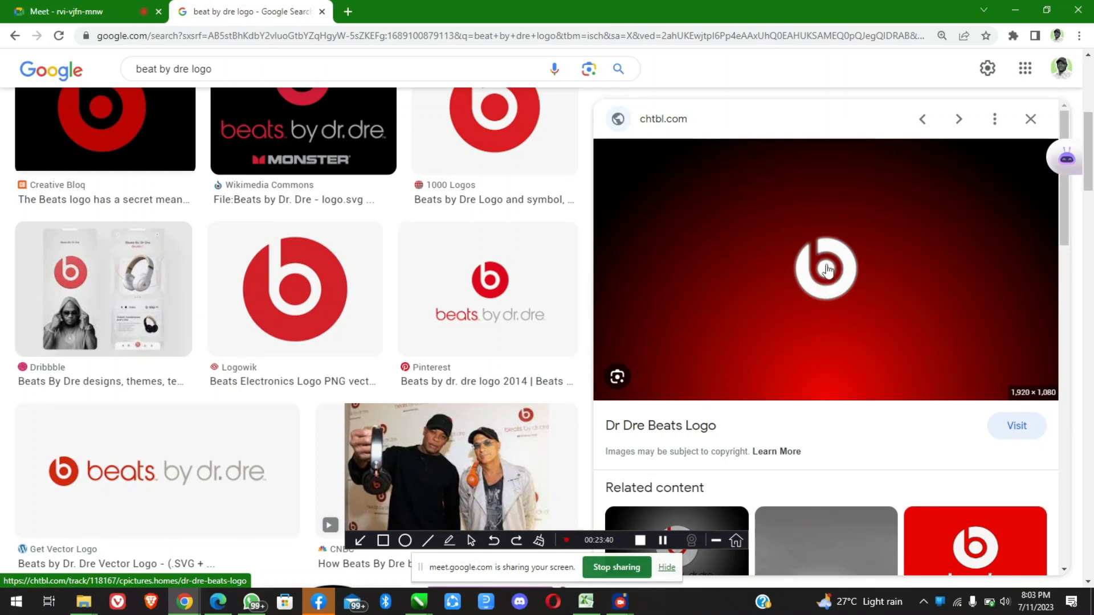
{"action": "scroll", "coordinate": [811, 302], "scroll_direction": "down", "scroll_amount": 3}
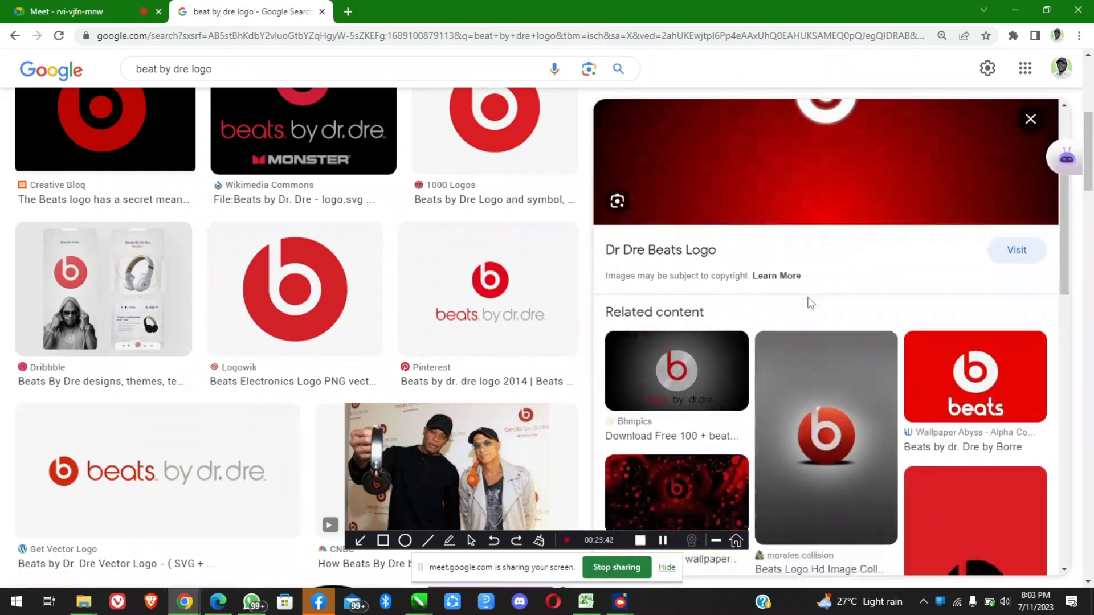
{"action": "scroll", "coordinate": [812, 302], "scroll_direction": "down", "scroll_amount": 2}
Return to CorelDRAW, fill the trimmed logo with white and fill the background rectangle with red
{"action": "left_click", "coordinate": [1013, 12]}
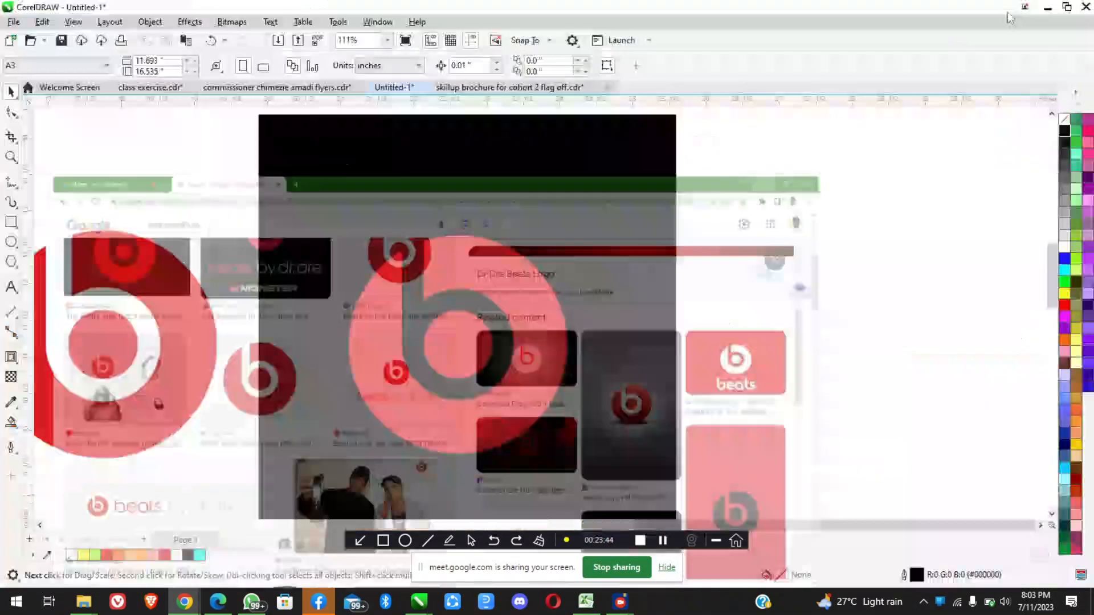
{"action": "left_click", "coordinate": [494, 275]}
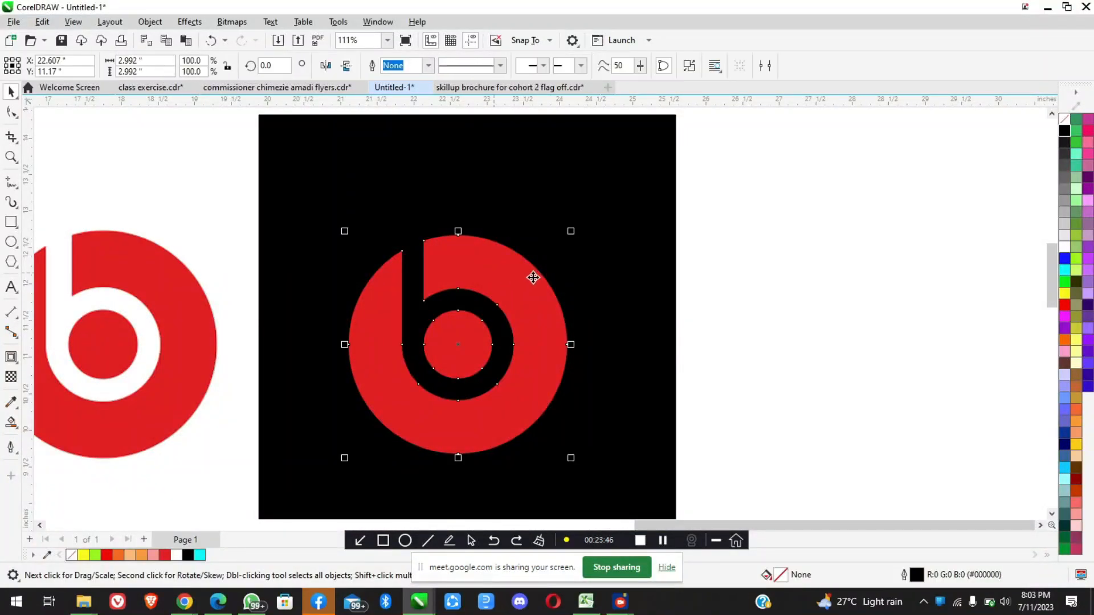
{"action": "left_click", "coordinate": [1062, 246]}
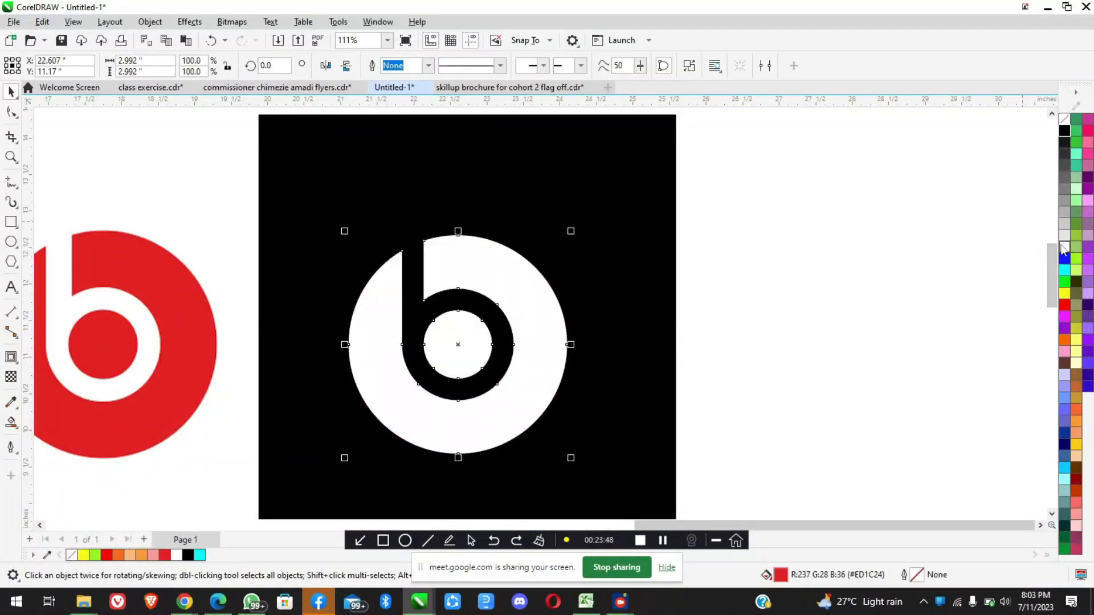
{"action": "scroll", "coordinate": [593, 268], "scroll_direction": "down", "scroll_amount": 3}
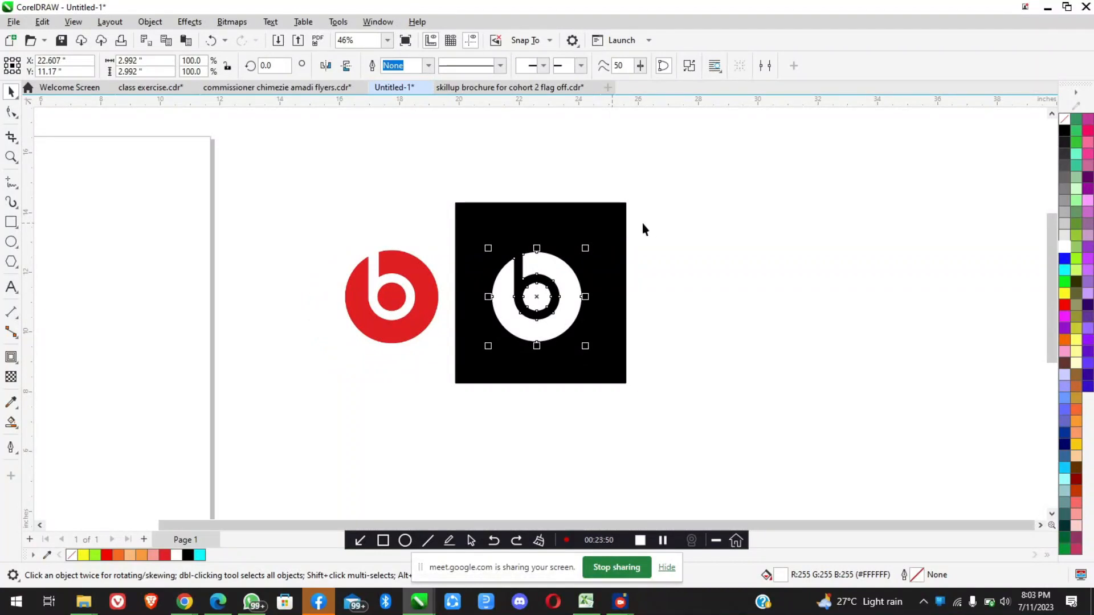
{"action": "left_click", "coordinate": [612, 223]}
{"action": "left_click", "coordinate": [1064, 305]}
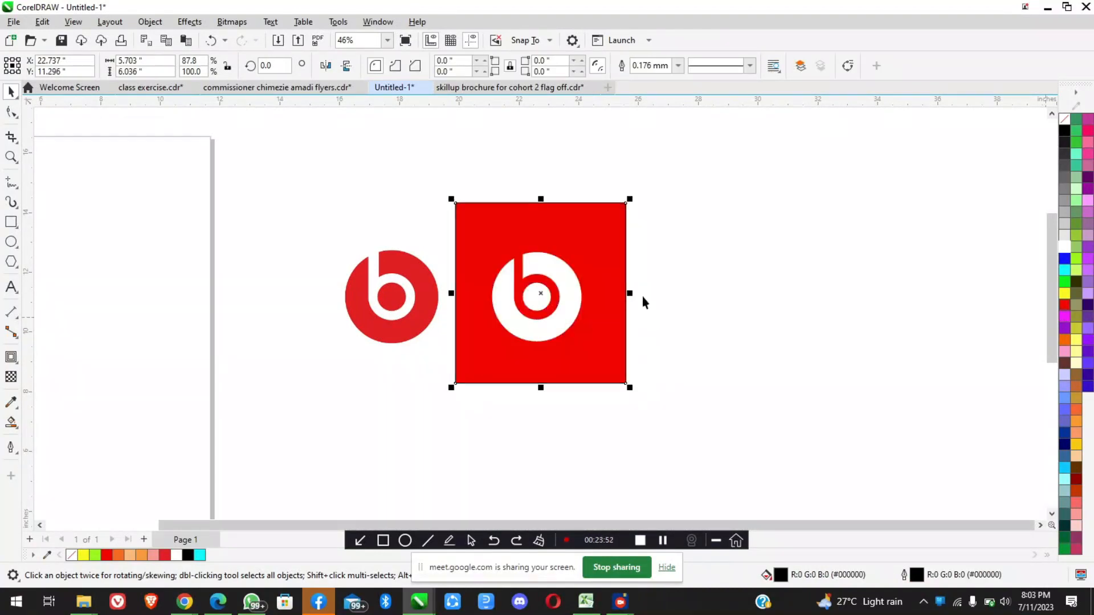
{"action": "scroll", "coordinate": [560, 270], "scroll_direction": "up", "scroll_amount": 1}
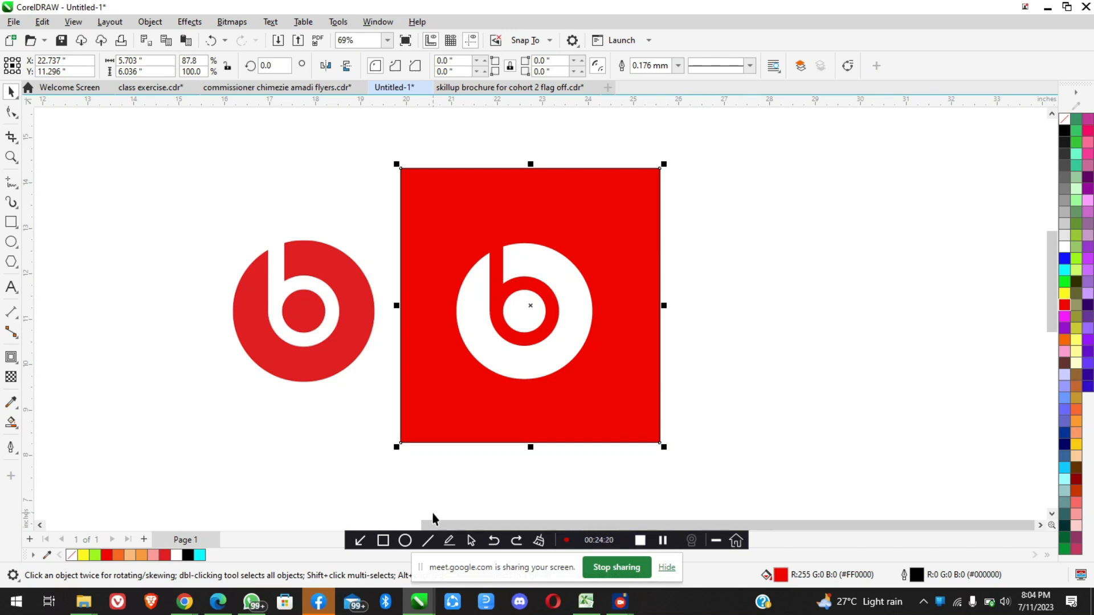
Switch to the Google Meet call in Chrome, open the raised-hands queue to check it, and return to CorelDRAW
{"action": "left_click", "coordinate": [184, 602]}
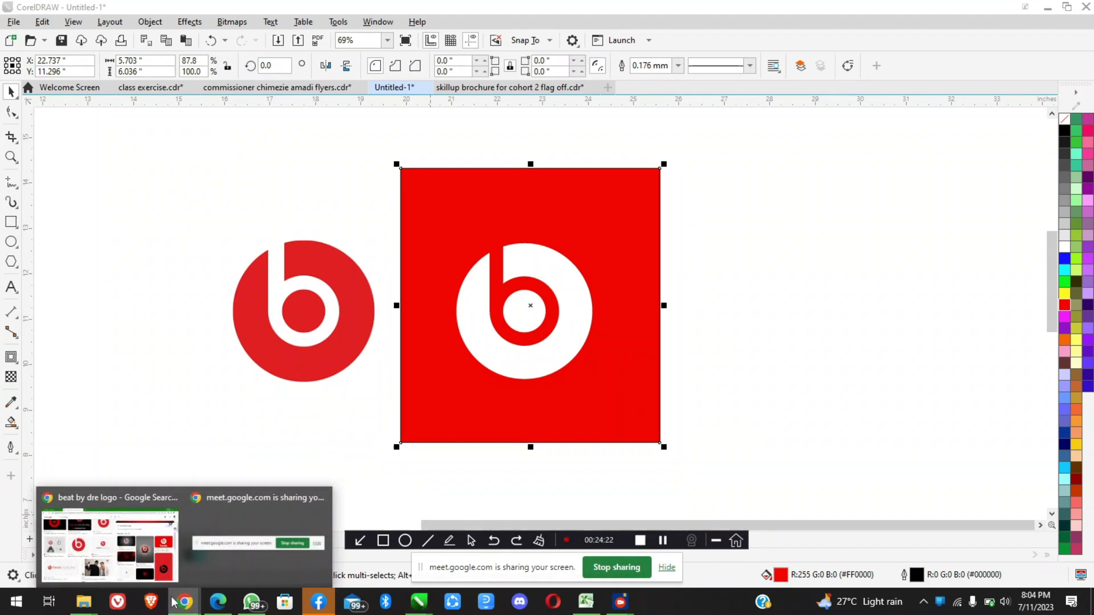
{"action": "left_click", "coordinate": [139, 550]}
{"action": "left_click", "coordinate": [66, 12]}
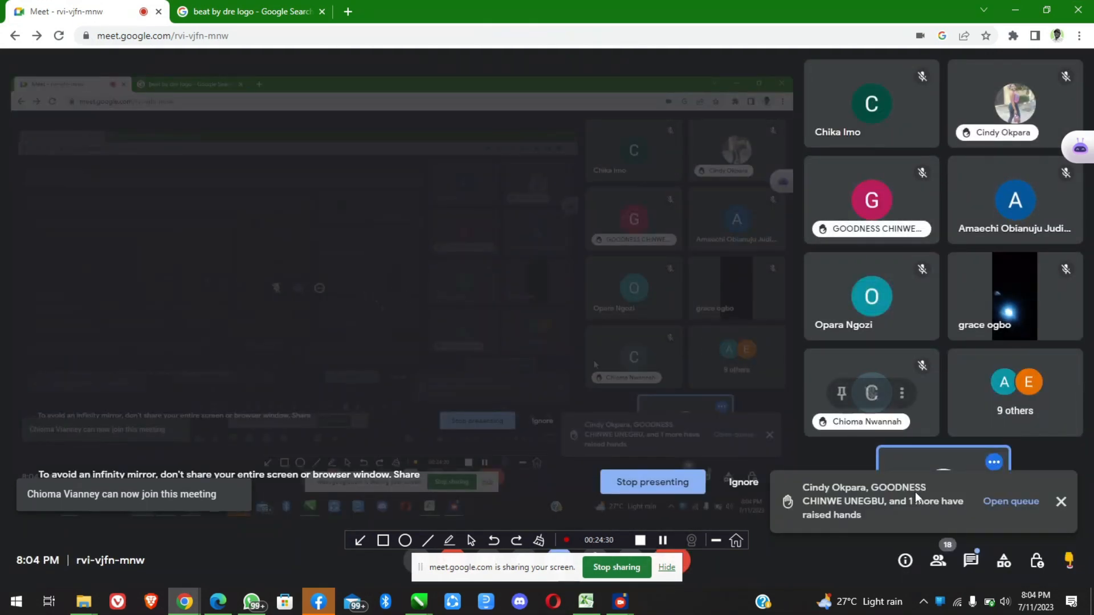
{"action": "left_click", "coordinate": [998, 504]}
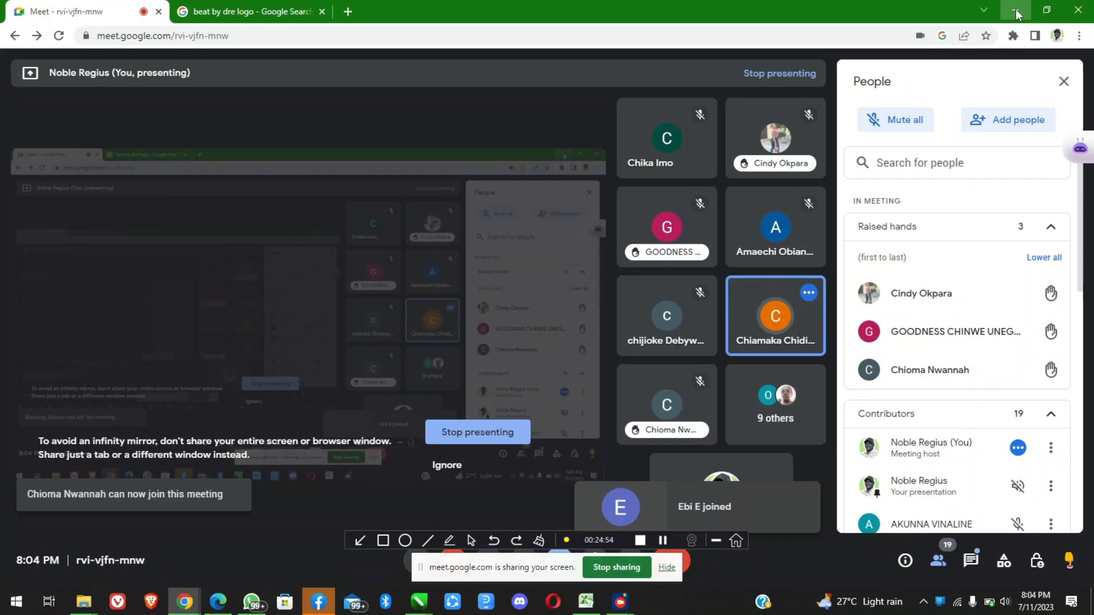
{"action": "left_click", "coordinate": [1015, 9]}
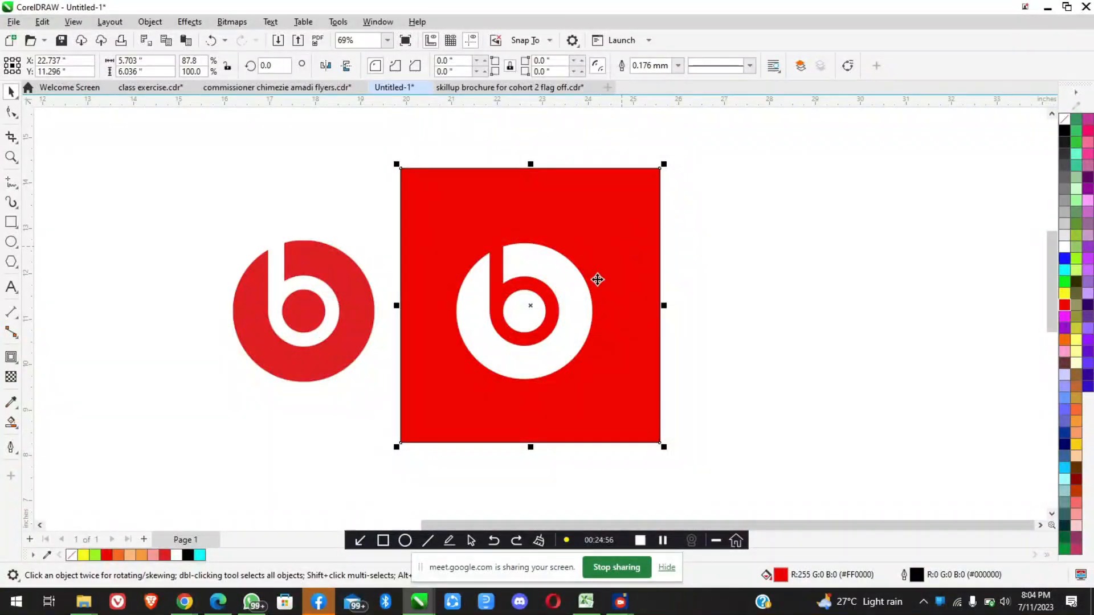
Shift the white logo within the red rectangle, ending horizontally centred at X 22.737 and Y 11.236 inches
{"action": "scroll", "coordinate": [473, 338], "scroll_direction": "up", "scroll_amount": 1}
{"action": "scroll", "coordinate": [538, 329], "scroll_direction": "down", "scroll_amount": 2}
{"action": "scroll", "coordinate": [538, 329], "scroll_direction": "up", "scroll_amount": 2}
{"action": "scroll", "coordinate": [538, 332], "scroll_direction": "up", "scroll_amount": 2}
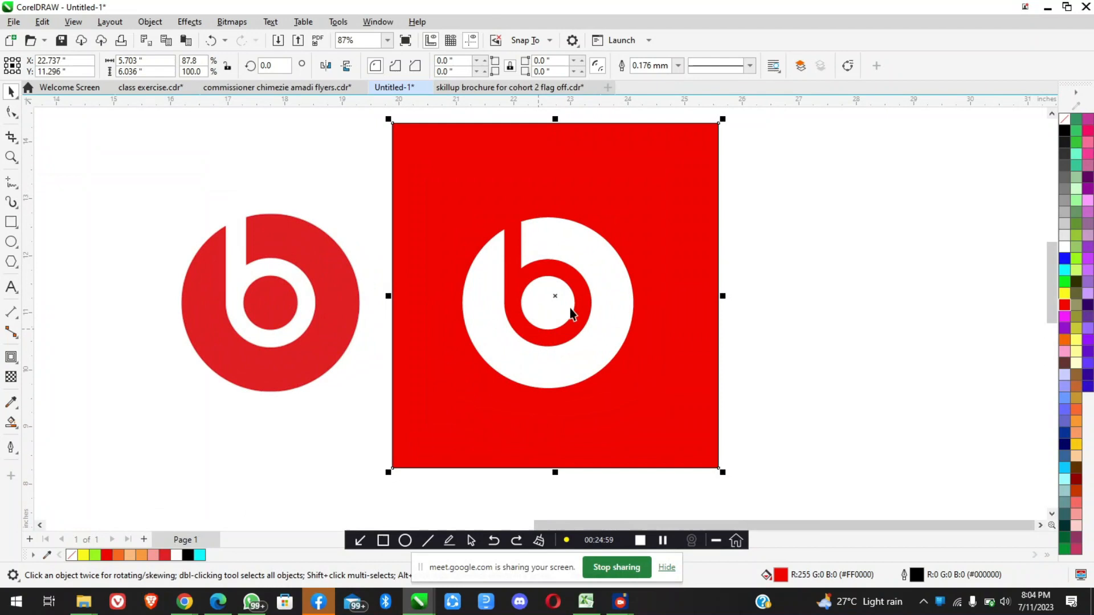
{"action": "left_click", "coordinate": [604, 278]}
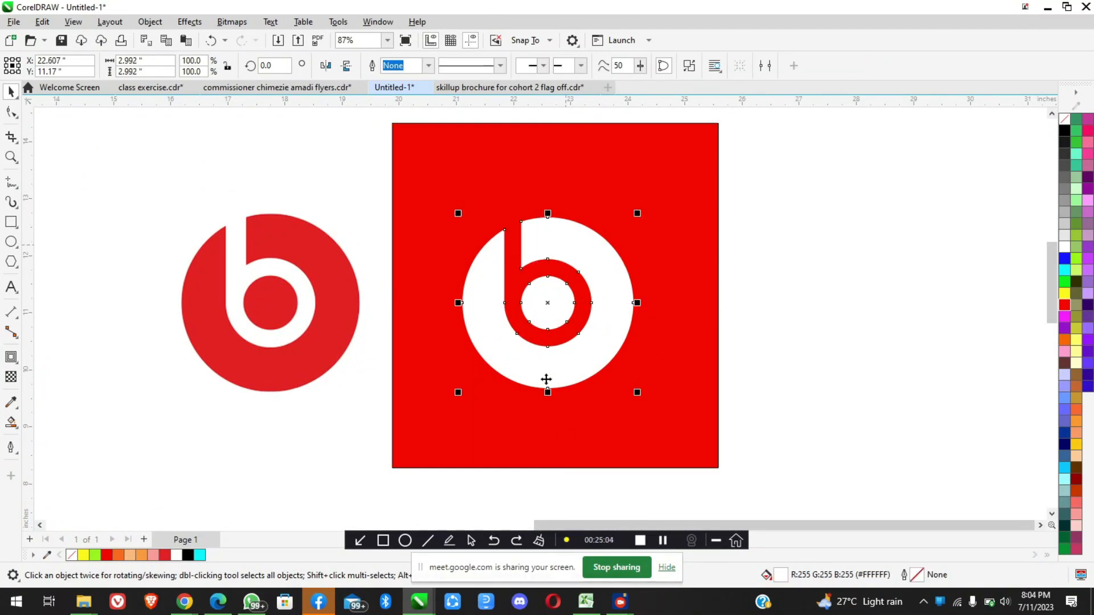
{"action": "mouse_move", "coordinate": [592, 252]}
{"action": "left_mouse_down"}
{"action": "mouse_move", "coordinate": [633, 228]}
{"action": "mouse_move", "coordinate": [583, 260]}
{"action": "left_mouse_up"}
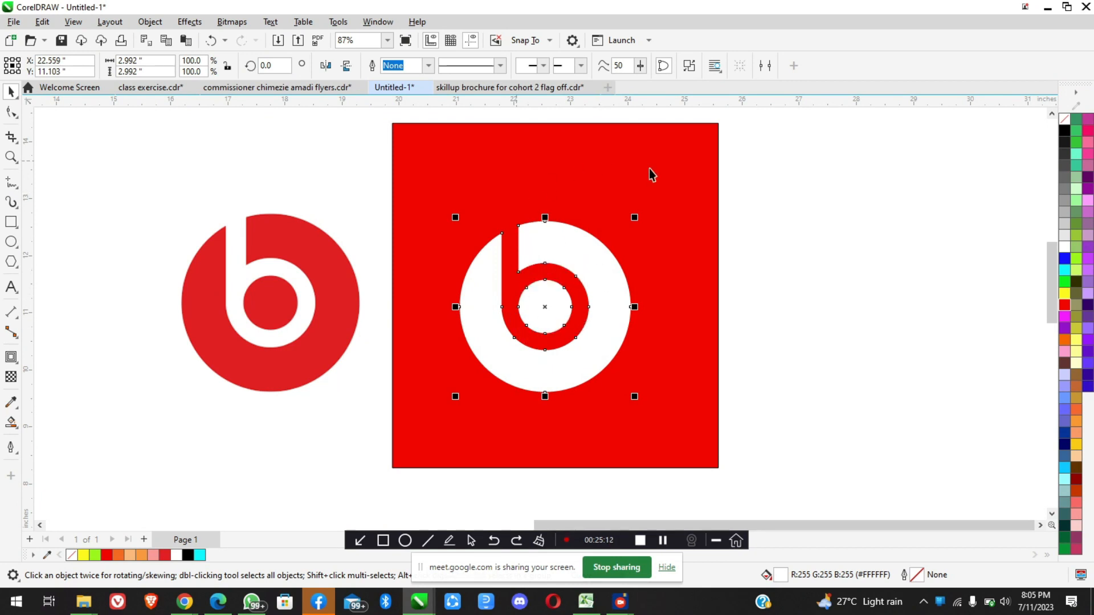
{"action": "left_click", "coordinate": [678, 179]}
{"action": "left_click", "coordinate": [586, 261]}
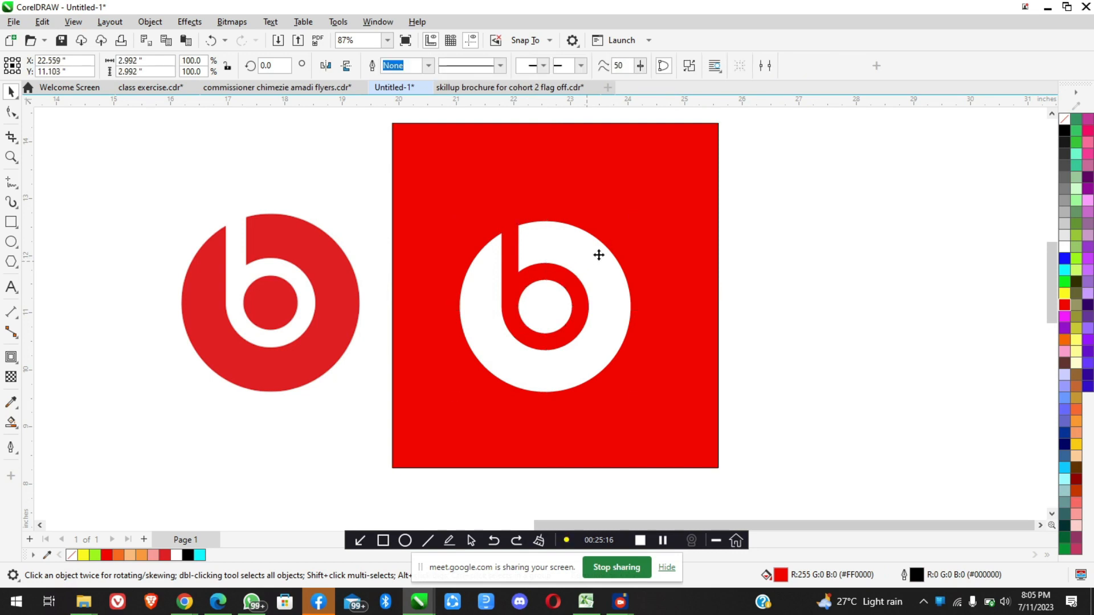
{"action": "left_click_drag", "start_coordinate": [598, 254], "coordinate": [607, 247]}
Switch to Chrome and bring up the Beats by Dre logo image results
{"action": "mouse_move", "coordinate": [184, 601]}
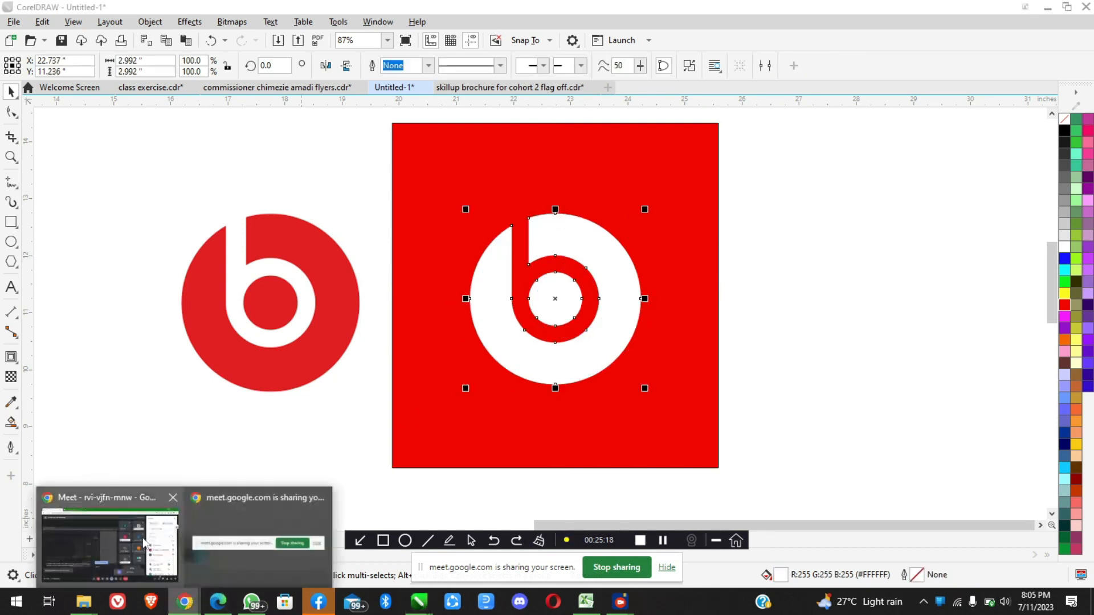
{"action": "left_click", "coordinate": [108, 564]}
{"action": "left_click", "coordinate": [222, 10]}
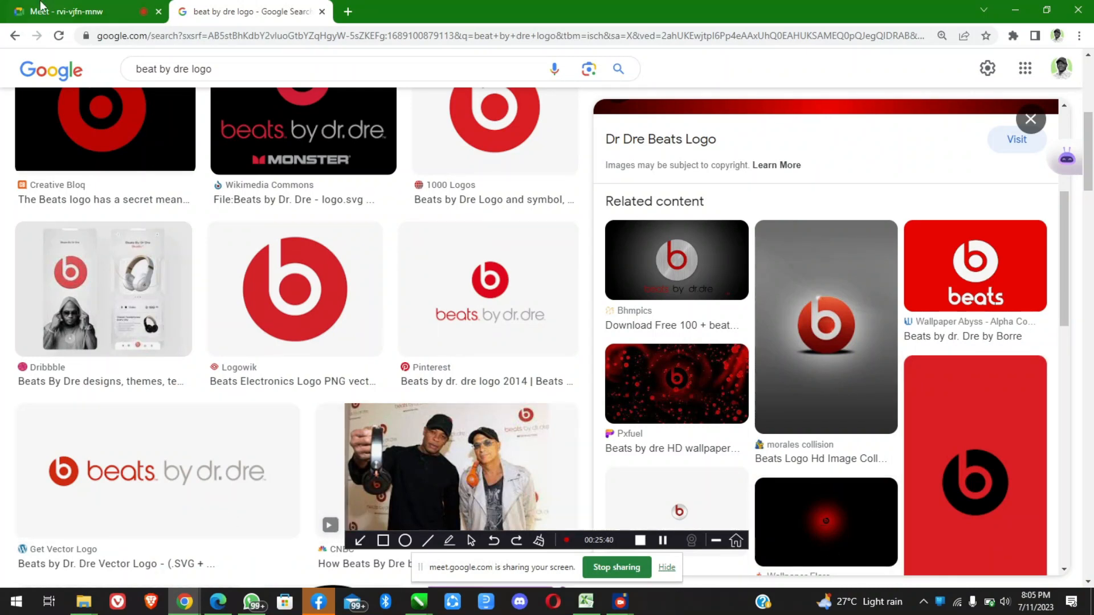
Switch to the Google Meet call, open the in-call messages to check them, close them and return to CorelDRAW
{"action": "left_click", "coordinate": [65, 6]}
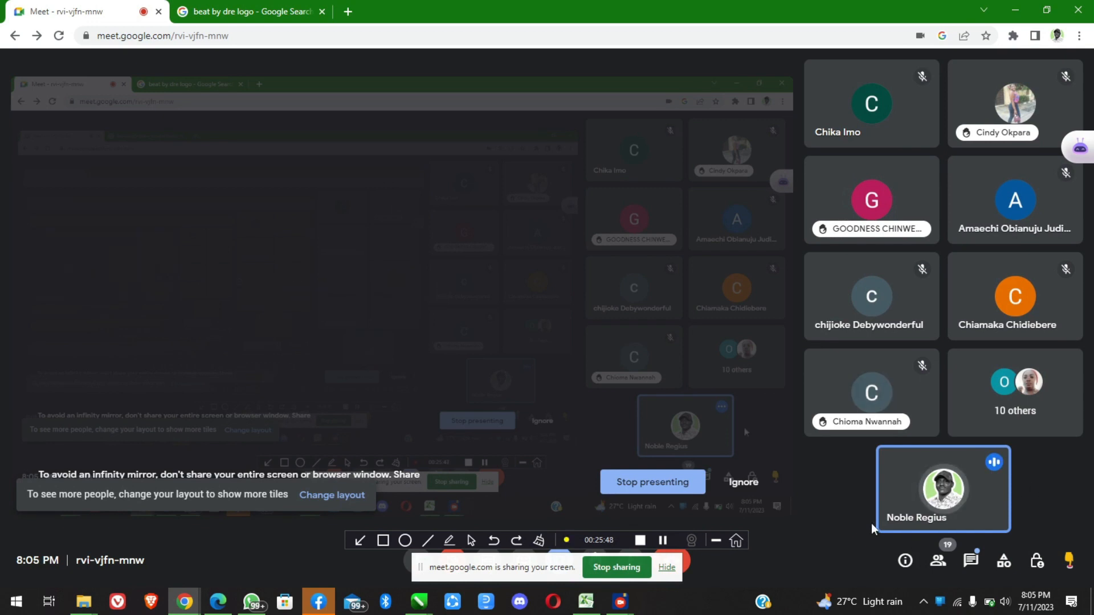
{"action": "left_click", "coordinate": [971, 561]}
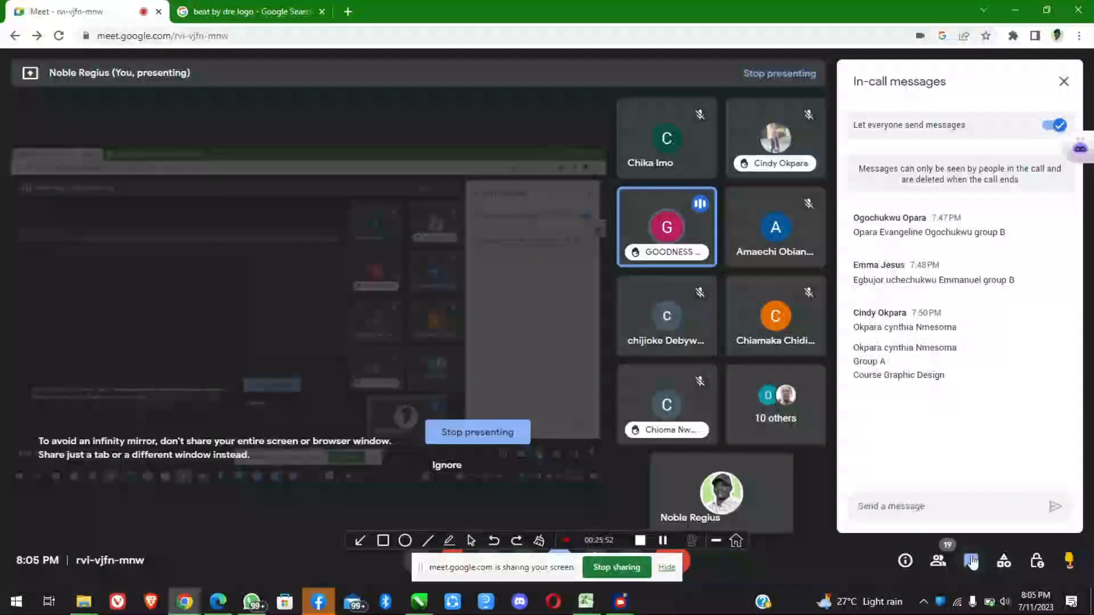
{"action": "left_click", "coordinate": [971, 562]}
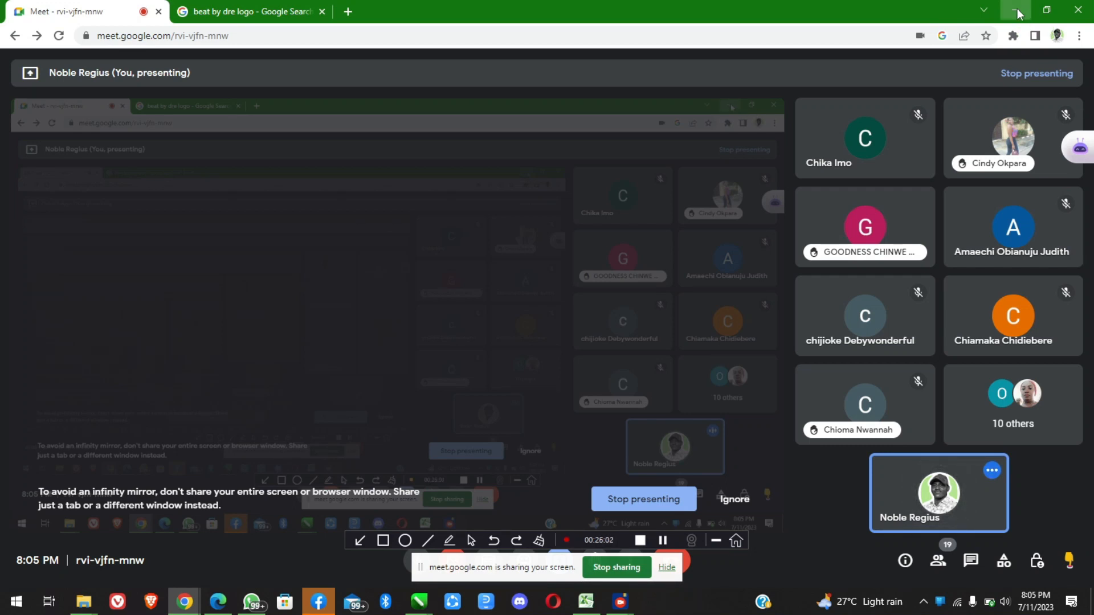
{"action": "left_click", "coordinate": [1017, 8]}
{"action": "scroll", "coordinate": [541, 287], "scroll_direction": "down", "scroll_amount": 3}
{"action": "left_click", "coordinate": [655, 292]}
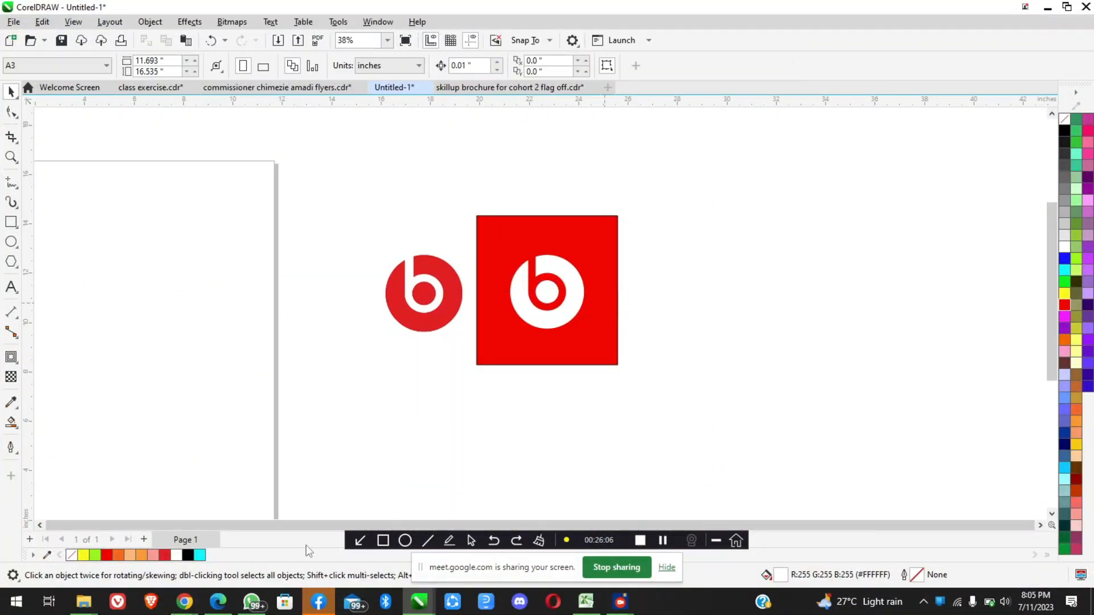
Check the Google Meet call's participants once more and return to the logo drawing in CorelDRAW
{"action": "mouse_move", "coordinate": [184, 602]}
{"action": "left_click", "coordinate": [139, 559]}
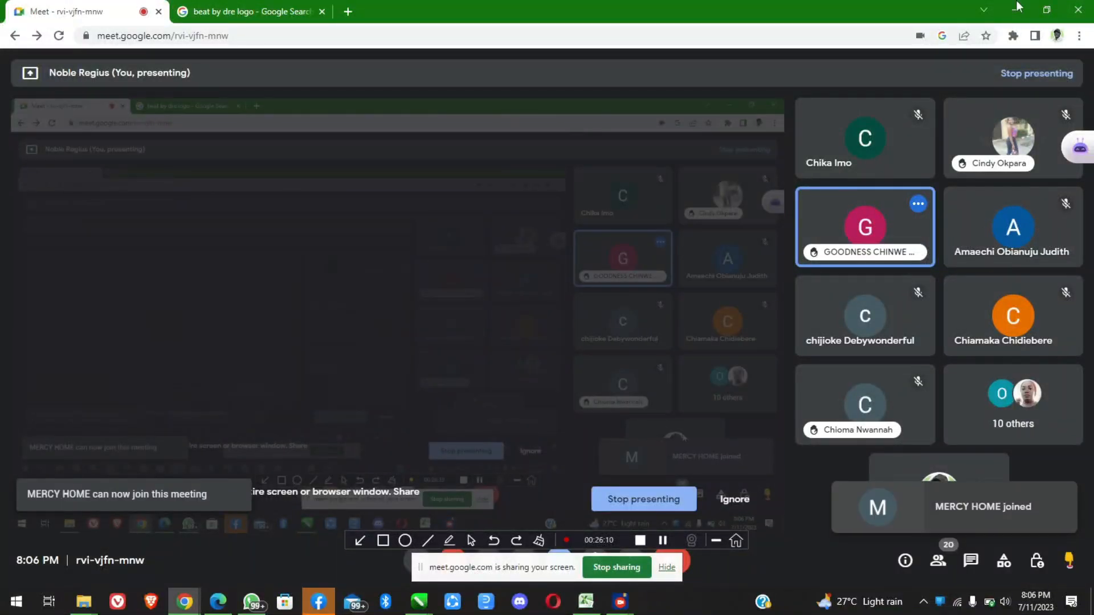
{"action": "left_click", "coordinate": [1017, 10]}
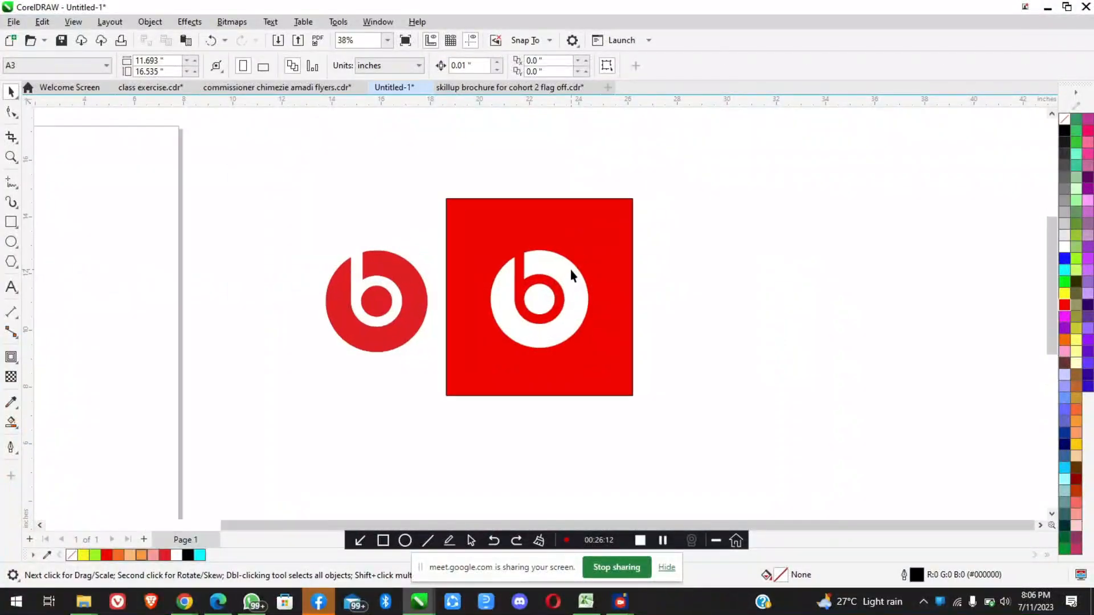
{"action": "scroll", "coordinate": [570, 270], "scroll_direction": "down", "scroll_amount": 3}
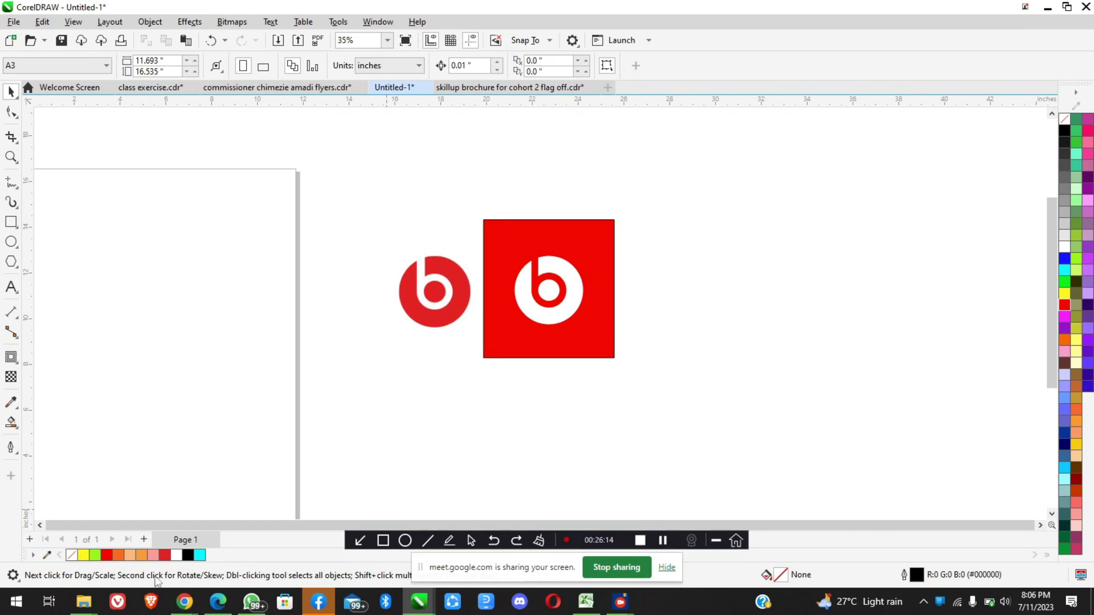
{"action": "scroll", "coordinate": [572, 279], "scroll_direction": "up", "scroll_amount": 3}
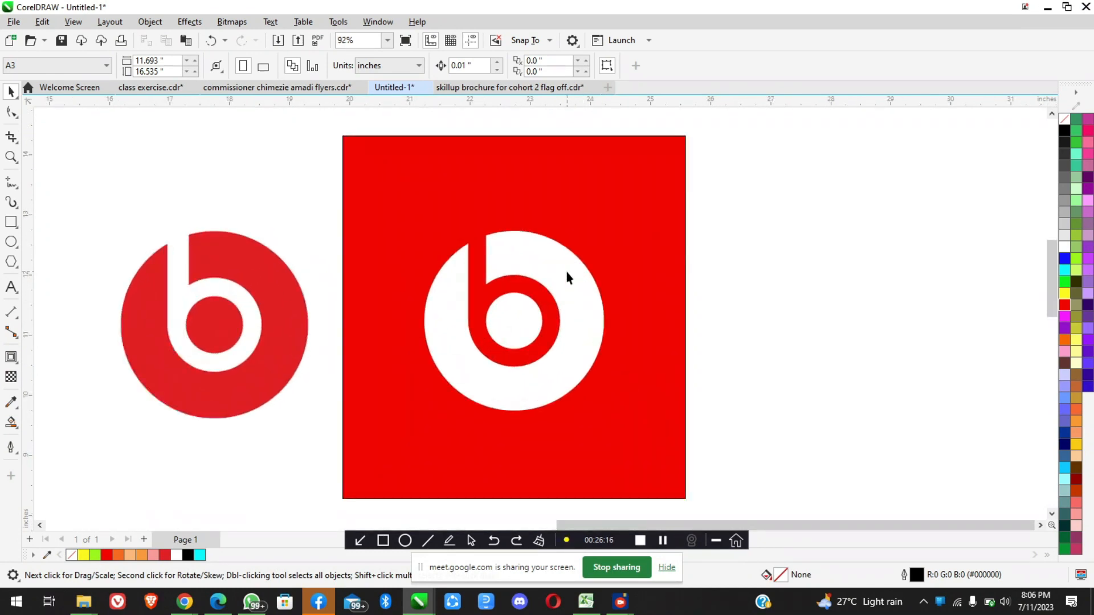
Move the white logo around within the red rectangle, ending at X 22.556 and Y 11.188 inches
{"action": "left_click", "coordinate": [566, 286]}
{"action": "scroll", "coordinate": [559, 281], "scroll_direction": "down", "scroll_amount": 2}
{"action": "left_click_drag", "start_coordinate": [571, 280], "coordinate": [606, 281]}
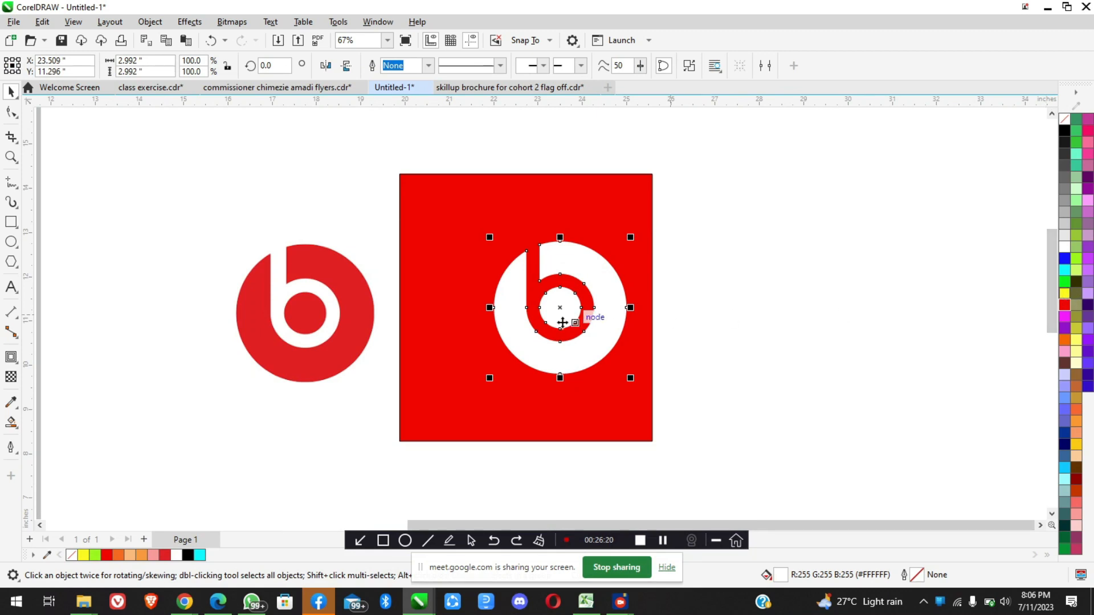
{"action": "left_click_drag", "start_coordinate": [589, 279], "coordinate": [546, 284]}
{"action": "scroll", "coordinate": [504, 289], "scroll_direction": "up", "scroll_amount": 2}
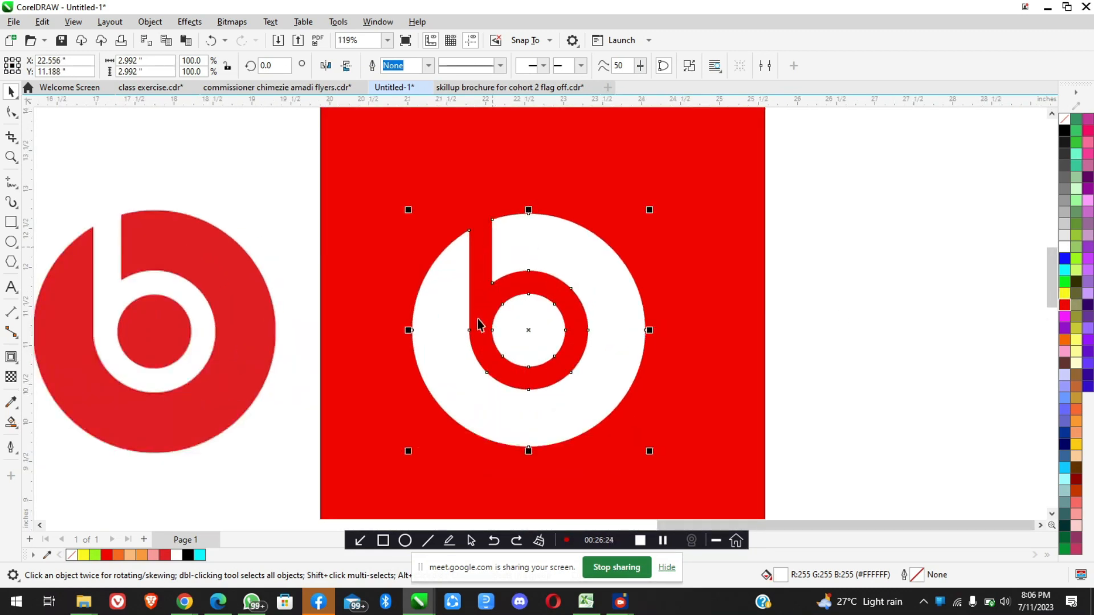
Fill the background rectangle behind the white logo with yellow, and change it to dark blue (#003399)
{"action": "left_click", "coordinate": [748, 212]}
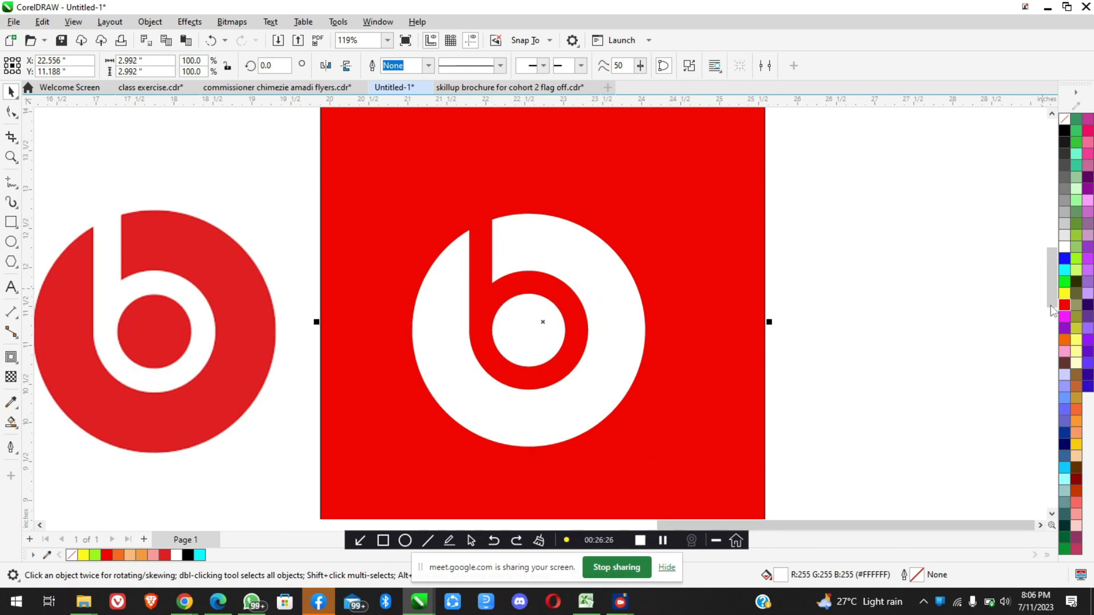
{"action": "left_click", "coordinate": [1065, 294]}
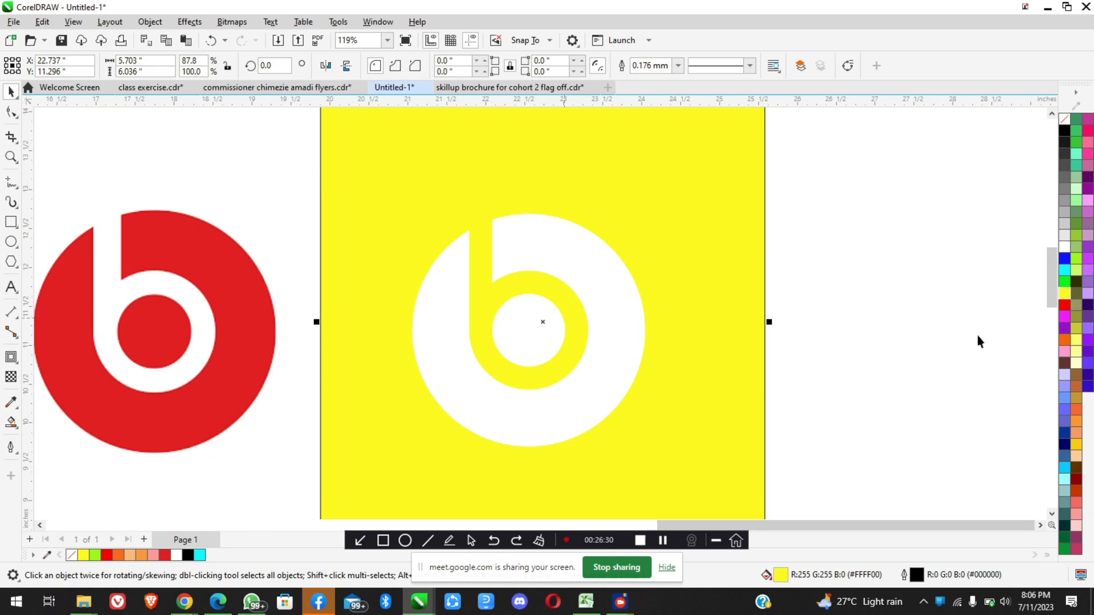
{"action": "left_click", "coordinate": [1065, 434]}
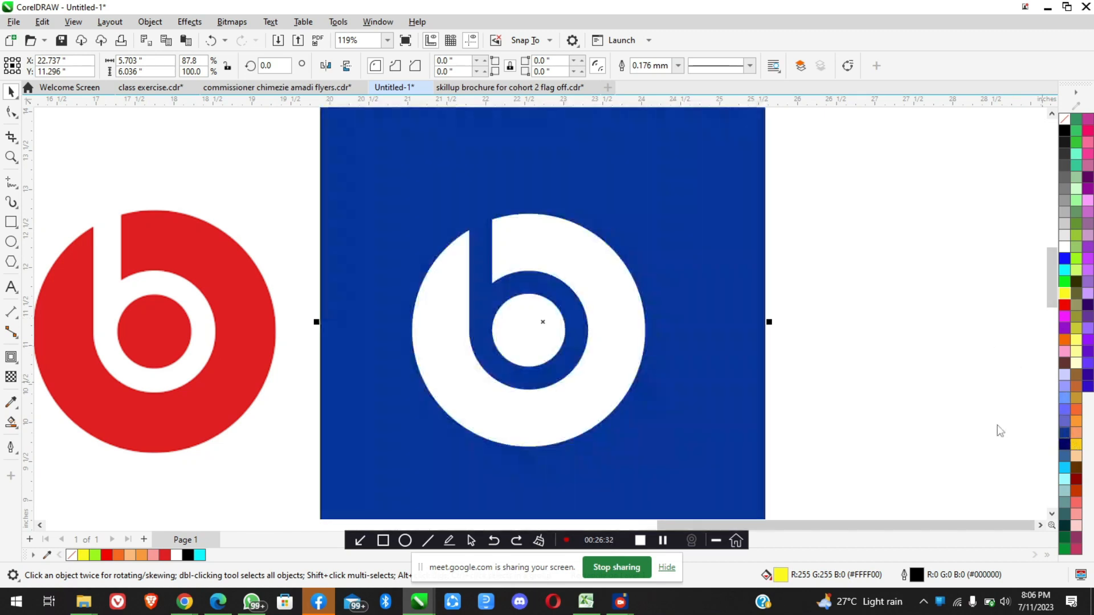
{"action": "scroll", "coordinate": [638, 285], "scroll_direction": "down", "scroll_amount": 3}
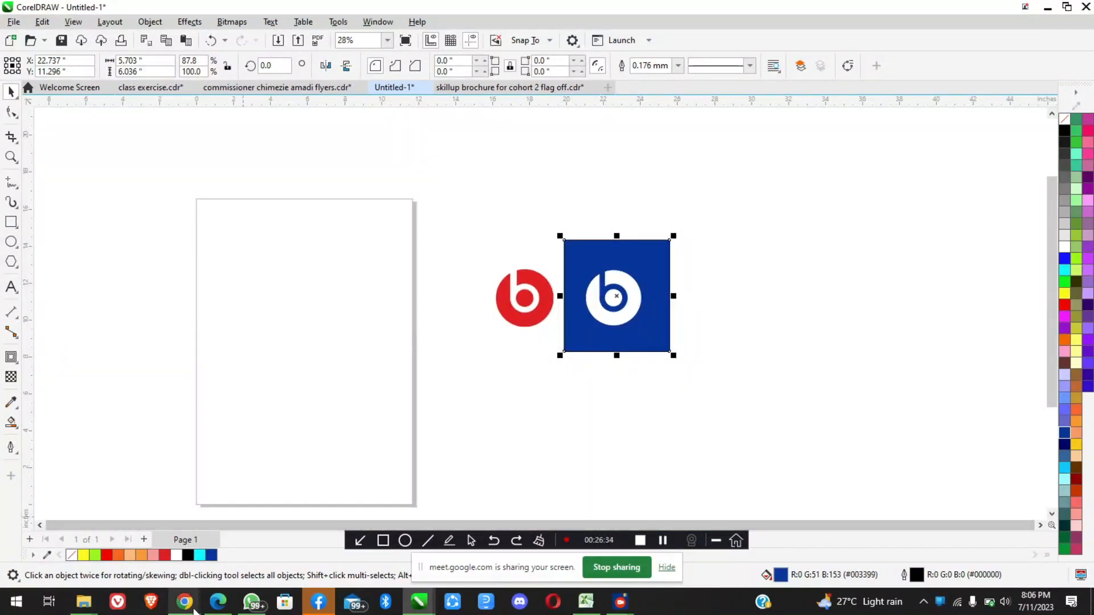
Switch to Chrome, browse the Beats by Dre logo image results for colour variations, and return to CorelDRAW
{"action": "mouse_move", "coordinate": [184, 601]}
{"action": "left_click", "coordinate": [161, 510]}
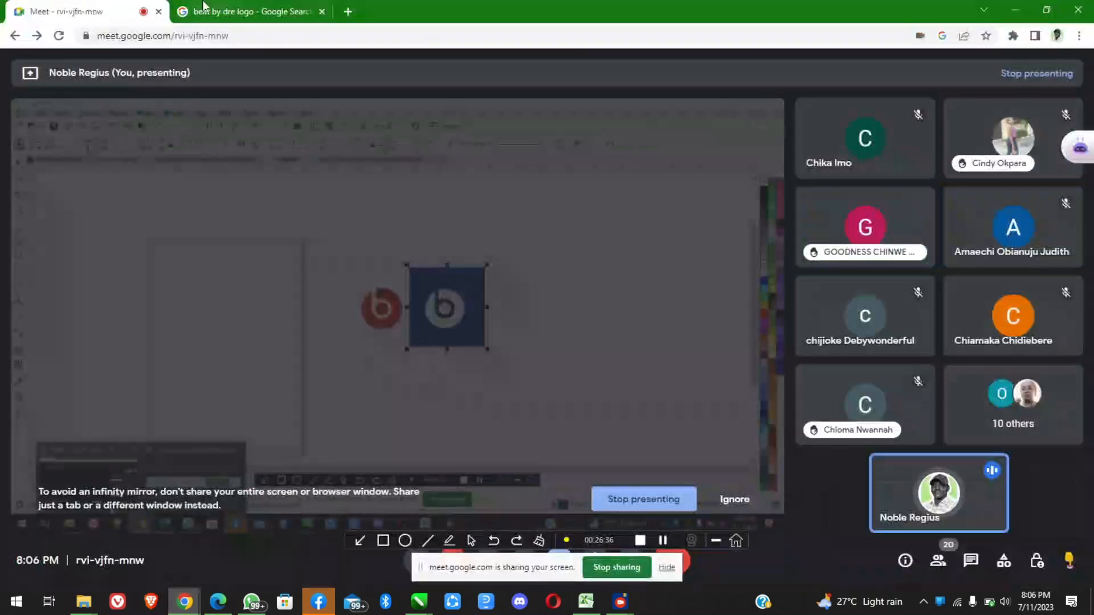
{"action": "left_click", "coordinate": [217, 8]}
{"action": "scroll", "coordinate": [900, 471], "scroll_direction": "up", "scroll_amount": 5}
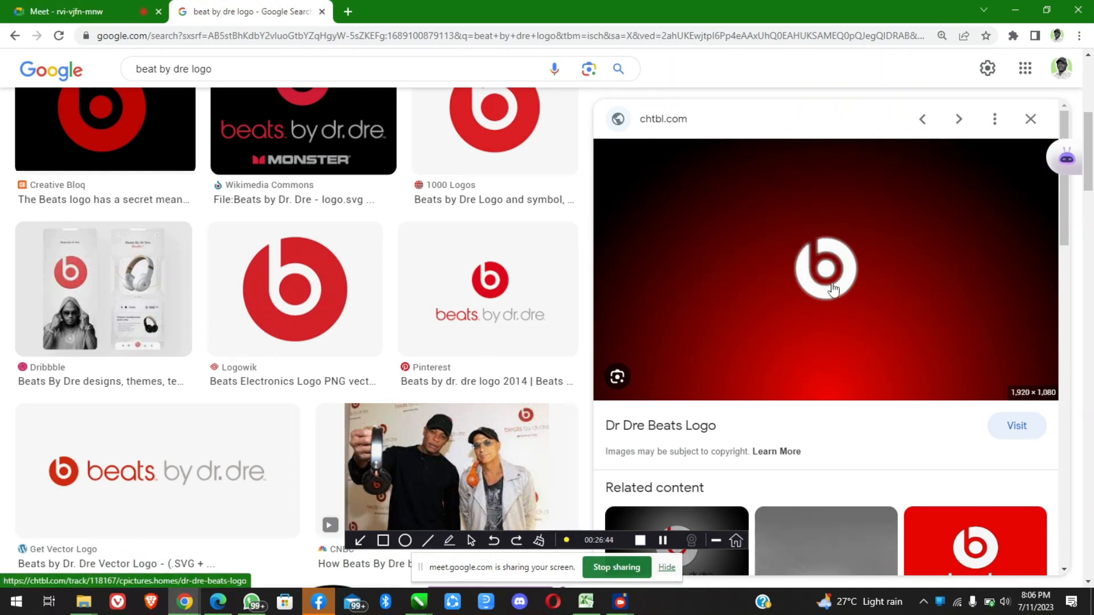
{"action": "scroll", "coordinate": [510, 308], "scroll_direction": "down", "scroll_amount": 1}
{"action": "scroll", "coordinate": [511, 309], "scroll_direction": "down", "scroll_amount": 8}
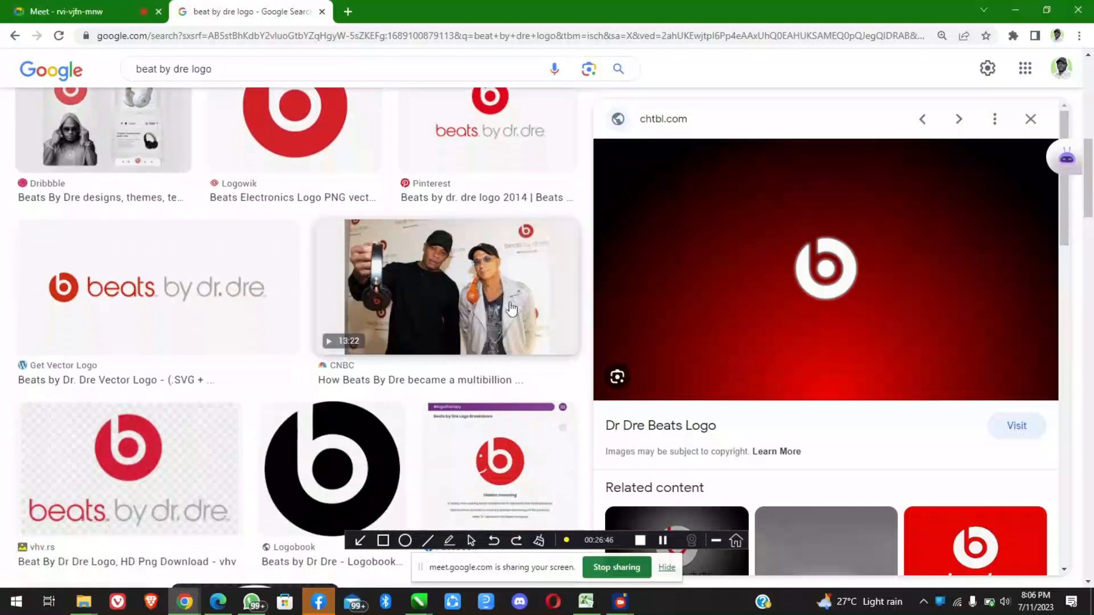
{"action": "scroll", "coordinate": [511, 309], "scroll_direction": "down", "scroll_amount": 3}
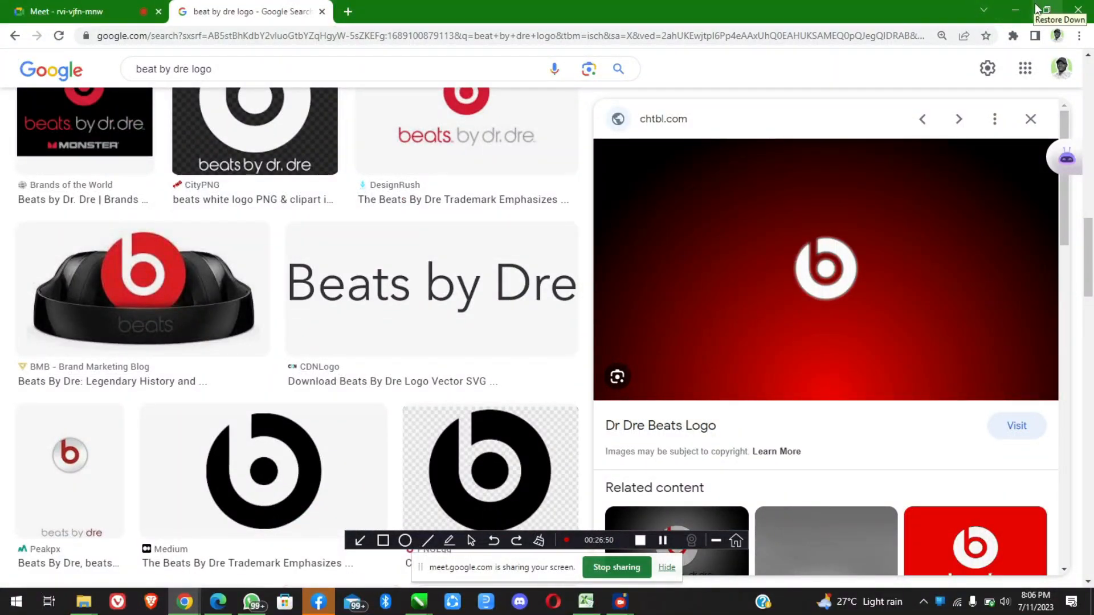
{"action": "left_click", "coordinate": [1015, 9]}
Fill the white logo with the red R237 G28 B36 and delete the blue background rectangle
{"action": "scroll", "coordinate": [655, 305], "scroll_direction": "up", "scroll_amount": 2}
{"action": "left_click", "coordinate": [601, 260]}
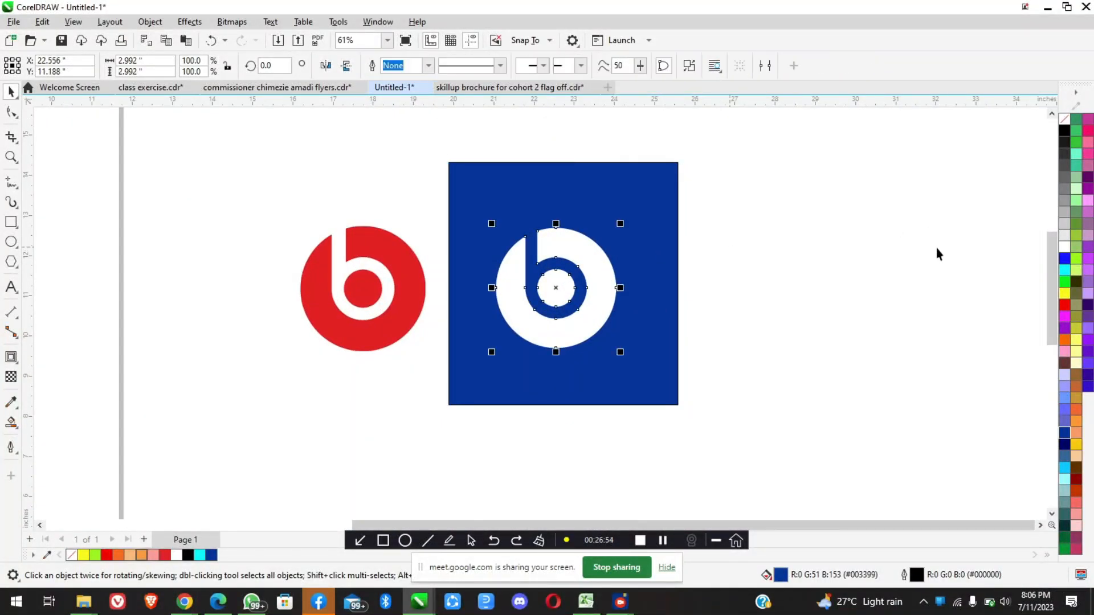
{"action": "left_click", "coordinate": [167, 555]}
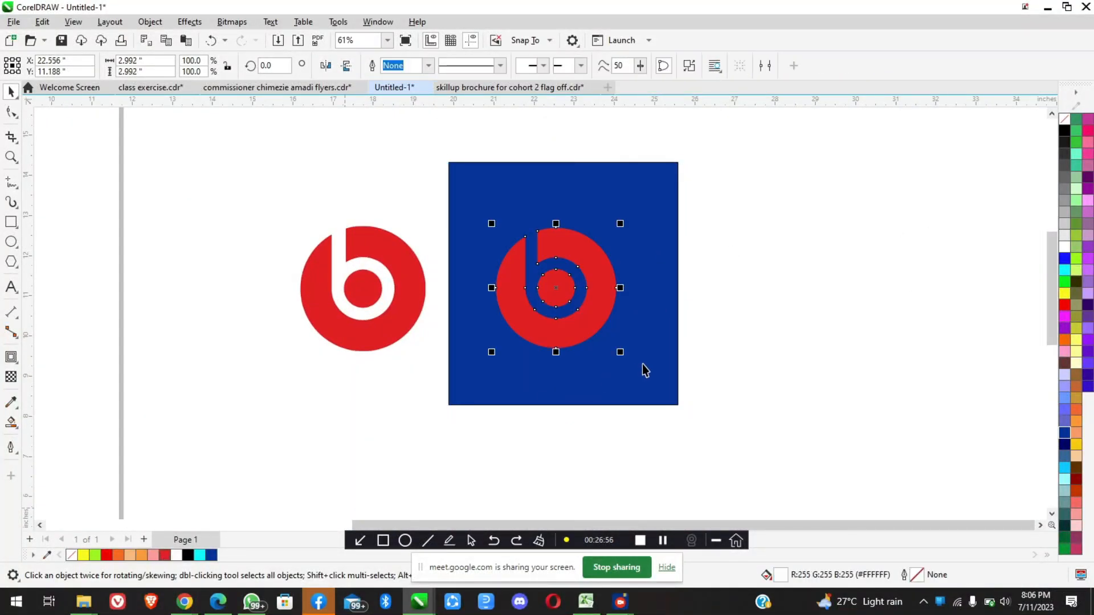
{"action": "left_click", "coordinate": [648, 363]}
{"action": "left_click_drag", "start_coordinate": [811, 386], "coordinate": [873, 388]}
{"action": "key", "text": "Delete"}
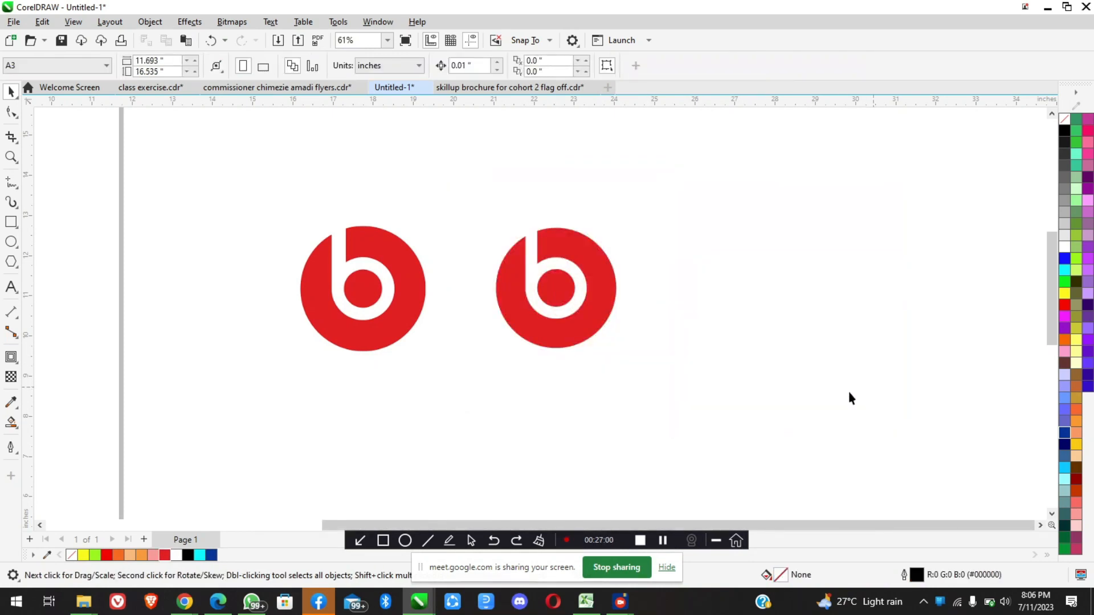
Enlarge the recreated red logo proportionally to 3.282 by 3.282 inches and deselect it
{"action": "scroll", "coordinate": [599, 318], "scroll_direction": "up", "scroll_amount": 1}
{"action": "left_click", "coordinate": [599, 319]}
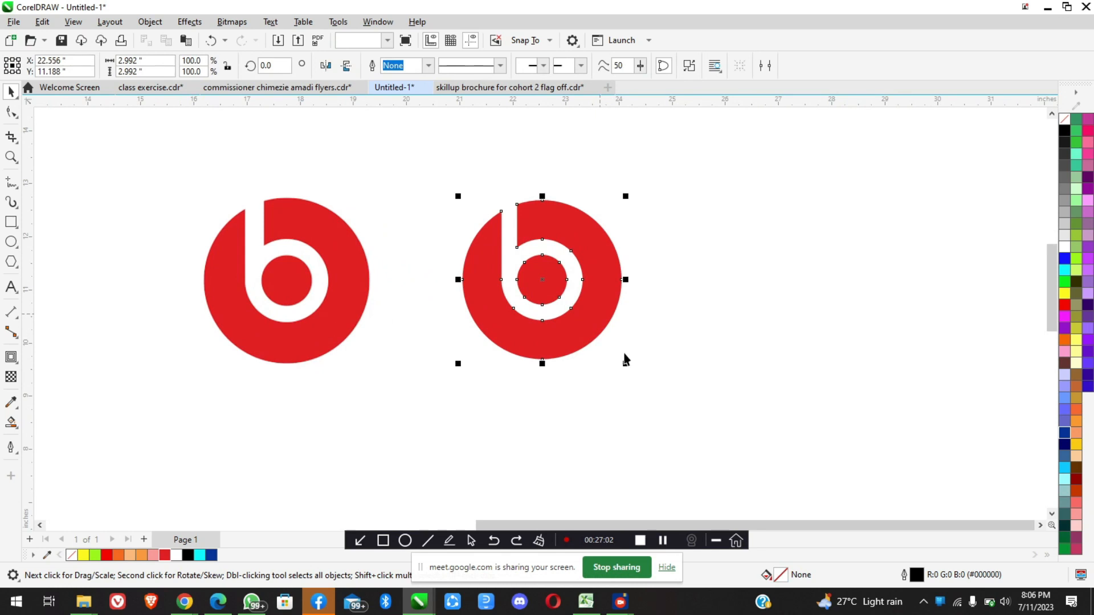
{"action": "left_click_drag", "start_coordinate": [628, 365], "coordinate": [633, 370]}
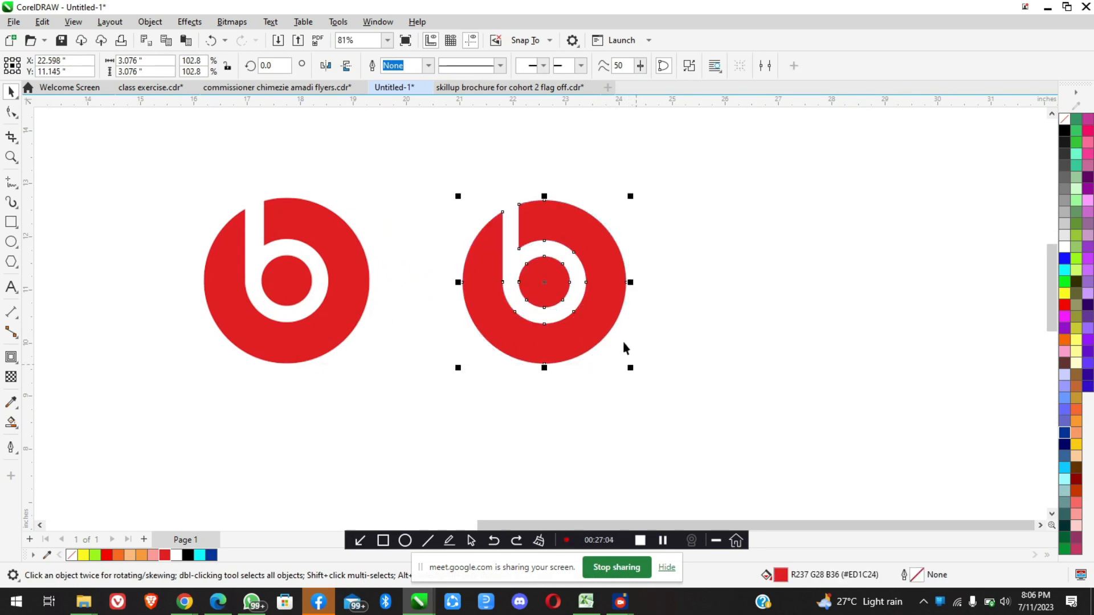
{"action": "left_click_drag", "start_coordinate": [632, 190], "coordinate": [657, 182]}
{"action": "left_click", "coordinate": [662, 248]}
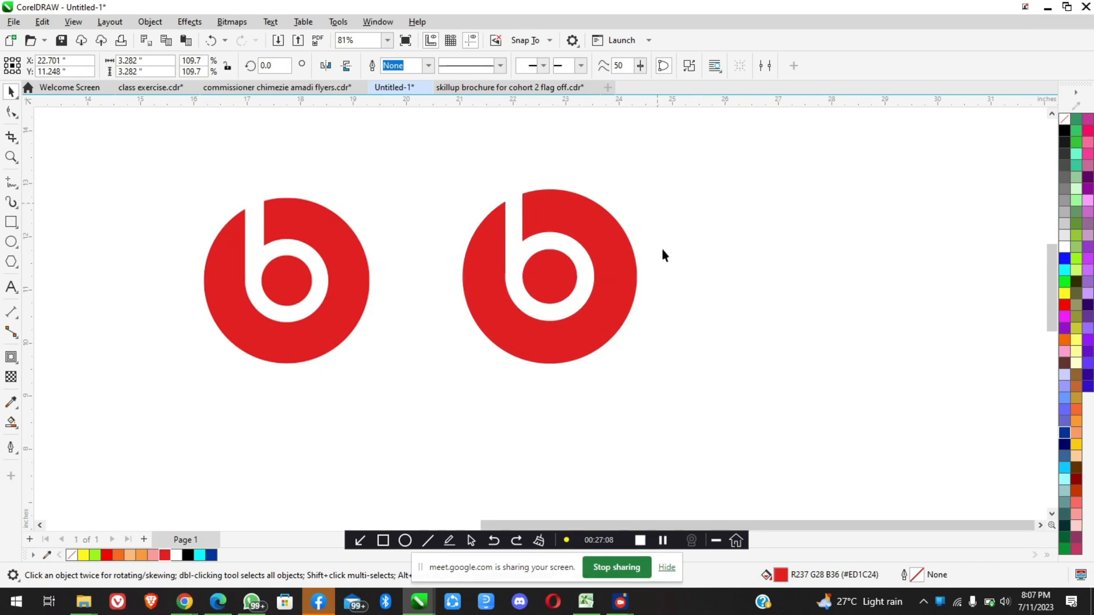
Examine the recreated logo's trimmed stem and ring up close and compare it with the reference logo
{"action": "scroll", "coordinate": [535, 227], "scroll_direction": "up", "scroll_amount": 1}
{"action": "scroll", "coordinate": [535, 227], "scroll_direction": "up", "scroll_amount": 1}
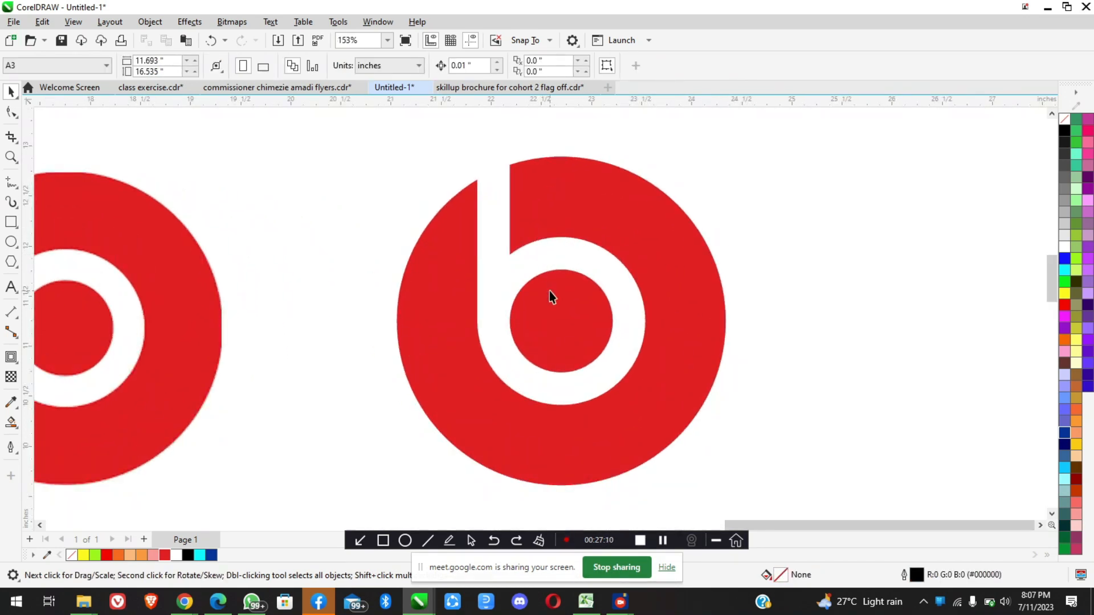
{"action": "scroll", "coordinate": [549, 291], "scroll_direction": "down", "scroll_amount": 2}
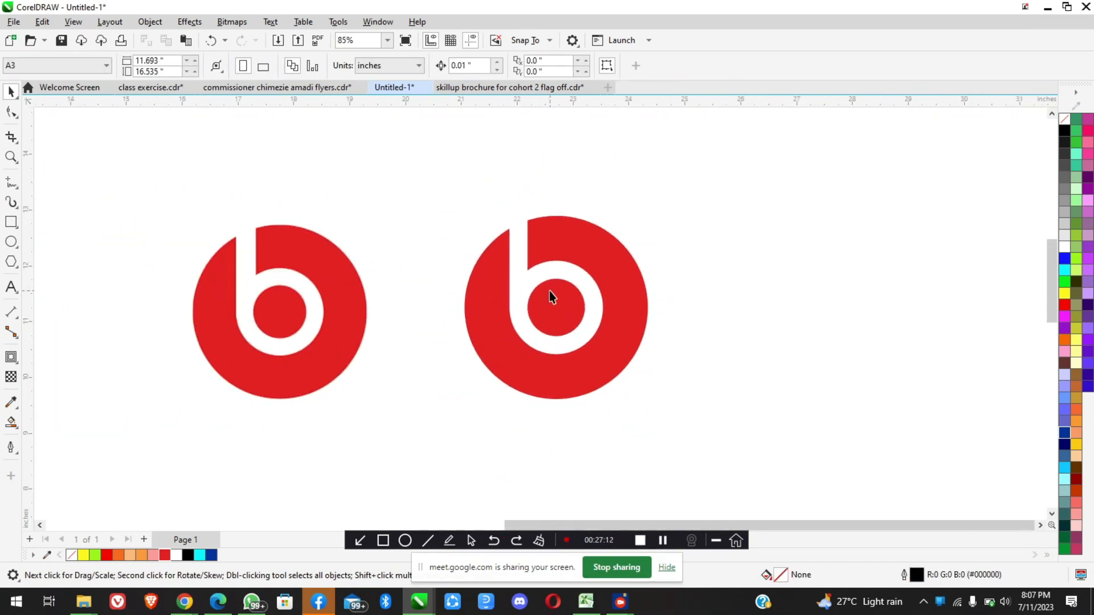
{"action": "scroll", "coordinate": [519, 211], "scroll_direction": "up", "scroll_amount": 2}
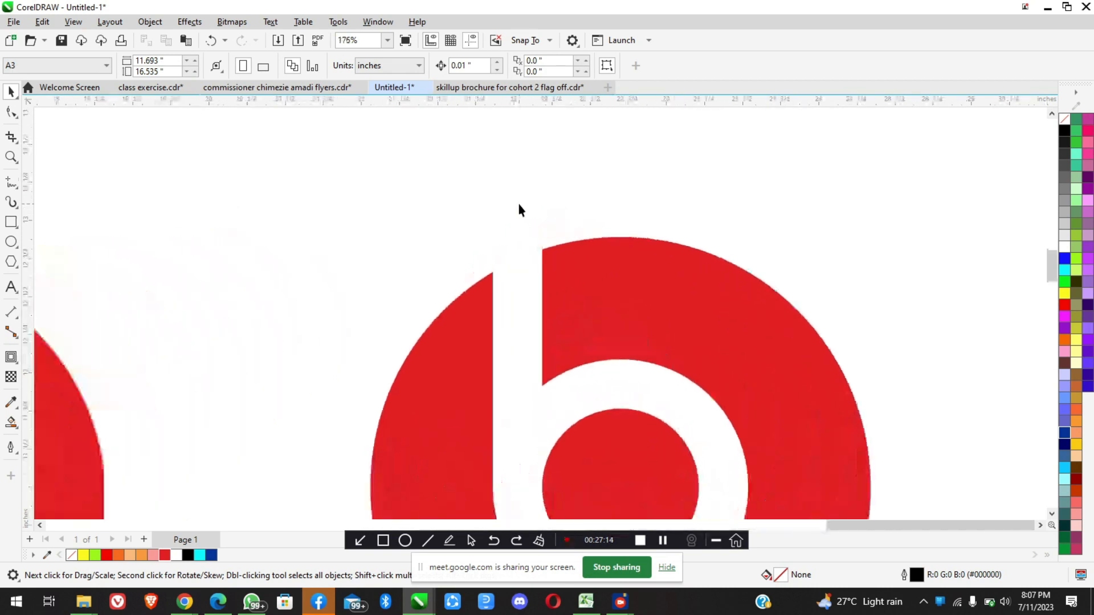
{"action": "scroll", "coordinate": [526, 292], "scroll_direction": "down", "scroll_amount": 4}
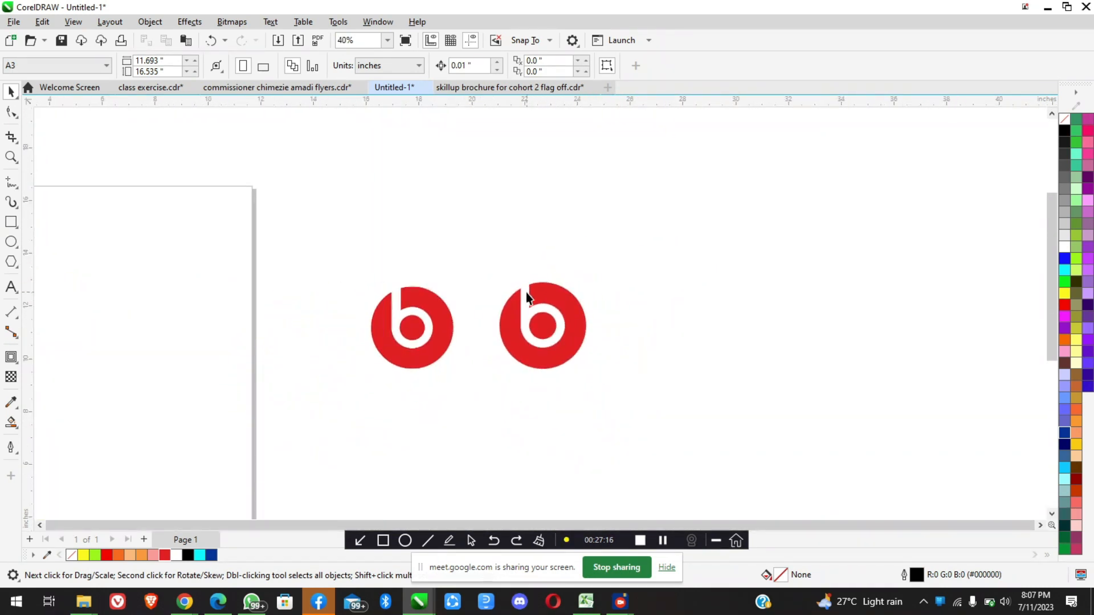
{"action": "scroll", "coordinate": [532, 326], "scroll_direction": "up", "scroll_amount": 2}
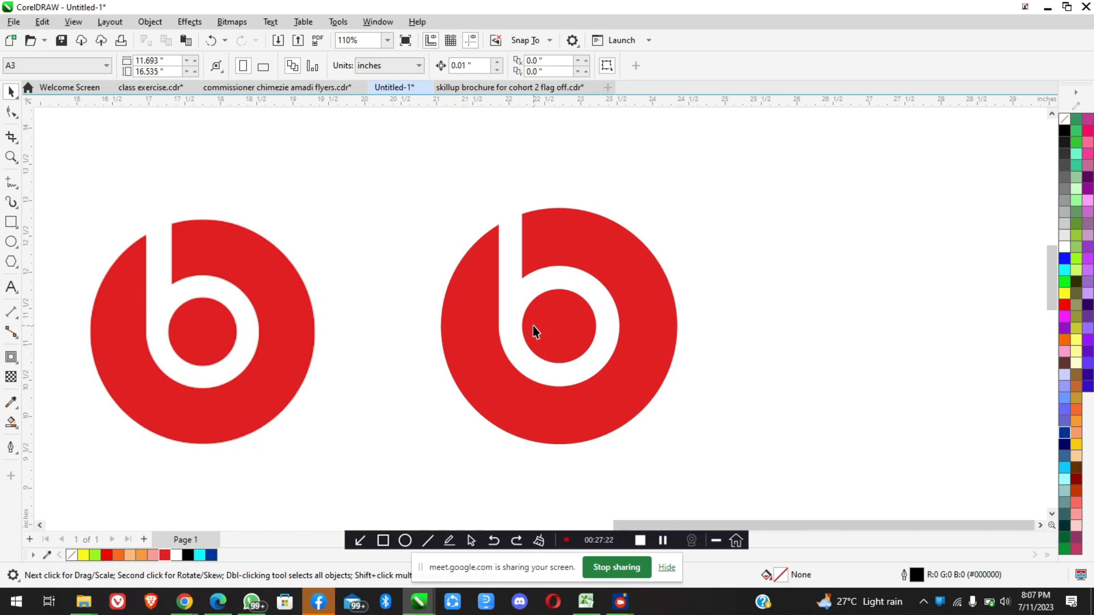
{"action": "scroll", "coordinate": [532, 326], "scroll_direction": "down", "scroll_amount": 3}
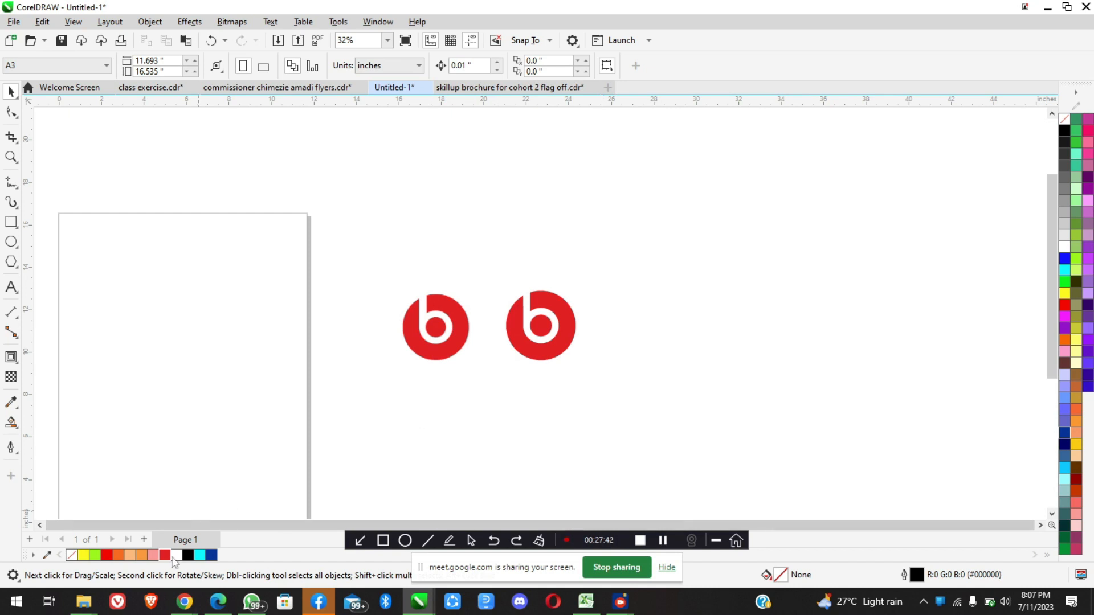
Switch to the Google Meet call in Chrome, admit the participant waiting to join, and return to CorelDRAW
{"action": "left_click", "coordinate": [184, 602]}
{"action": "left_click", "coordinate": [147, 566]}
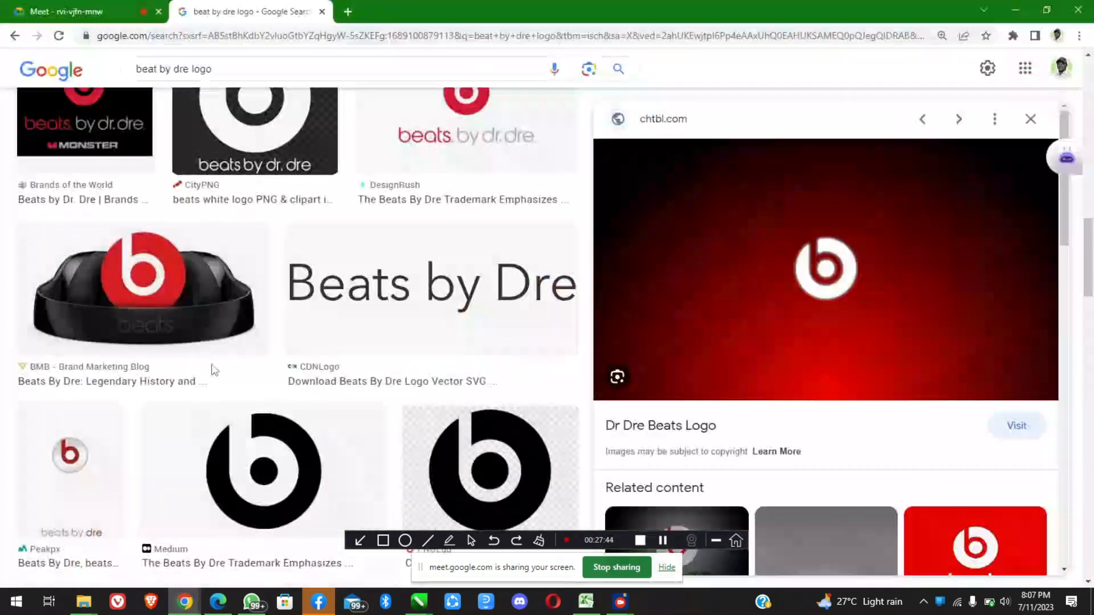
{"action": "left_click", "coordinate": [63, 12]}
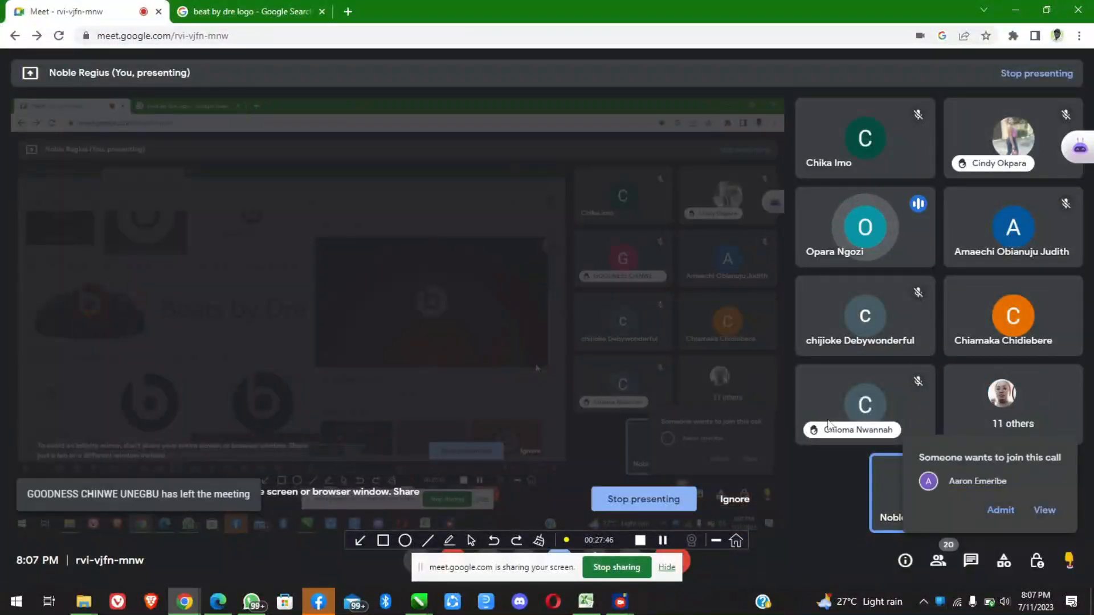
{"action": "left_click", "coordinate": [999, 510]}
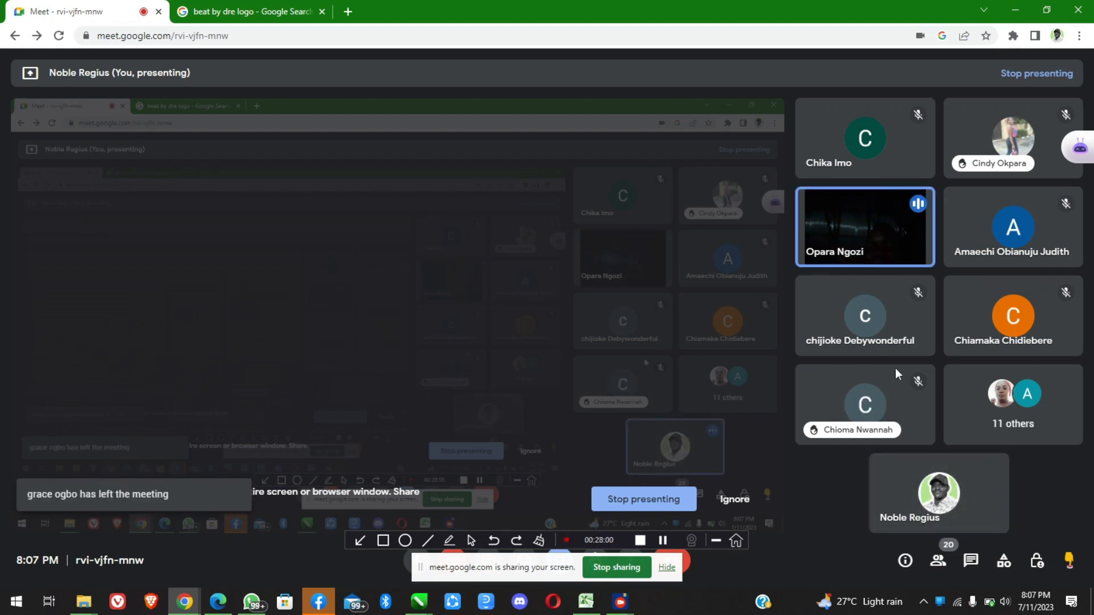
{"action": "left_click", "coordinate": [1015, 11]}
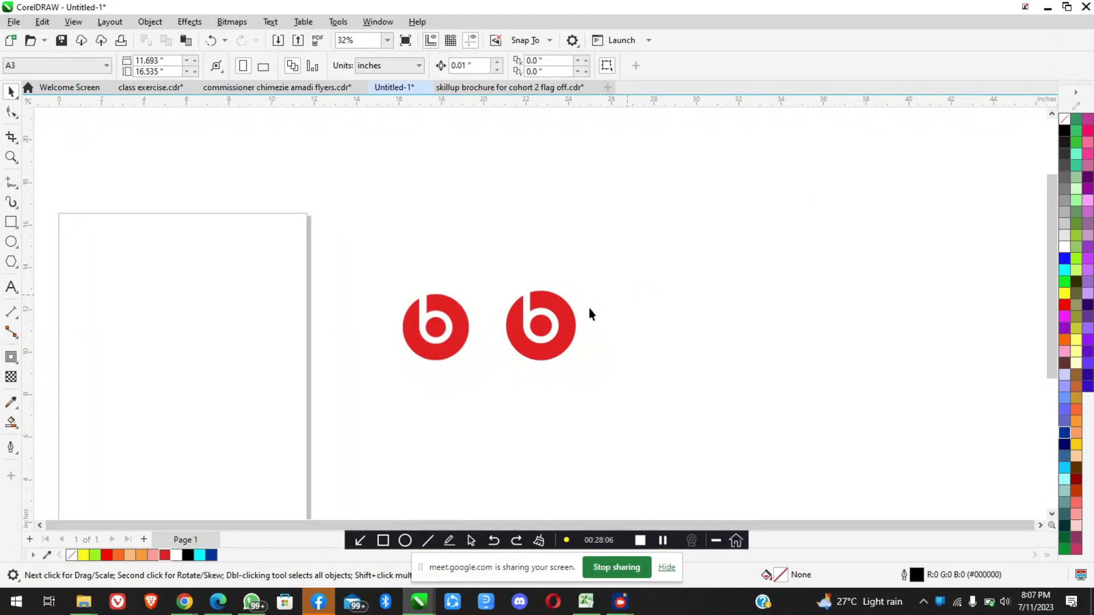
{"action": "scroll", "coordinate": [549, 364], "scroll_direction": "up", "scroll_amount": 3}
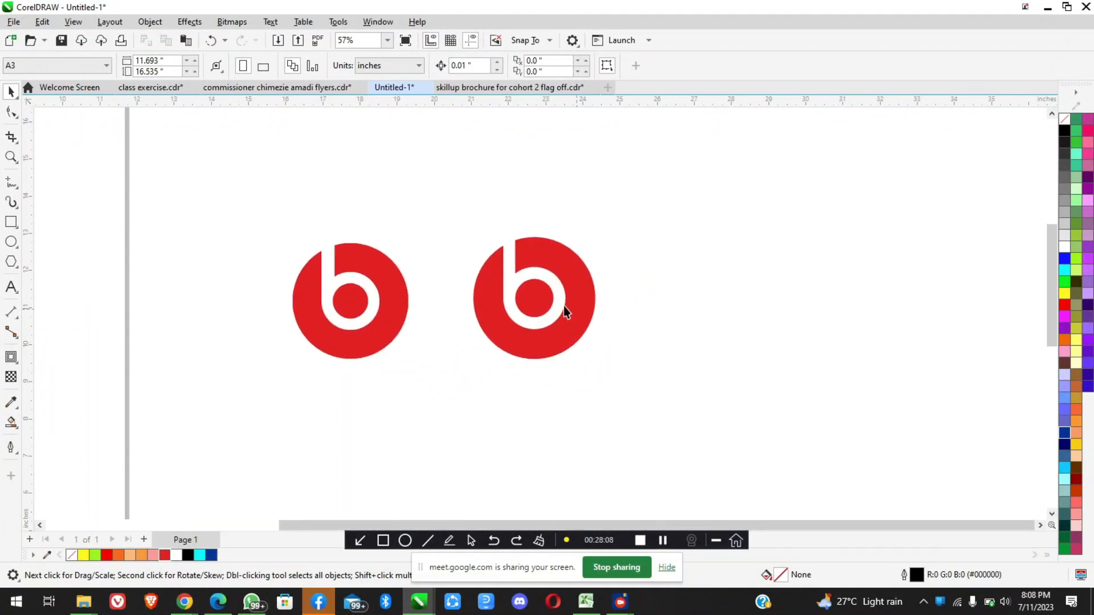
Undo the recreated logo's enlargement, recolouring, blue background rectangle and shape combining, back to the separate red circle, ring and stem
{"action": "scroll", "coordinate": [552, 283], "scroll_direction": "down", "scroll_amount": 2}
{"action": "scroll", "coordinate": [581, 300], "scroll_direction": "up", "scroll_amount": 2}
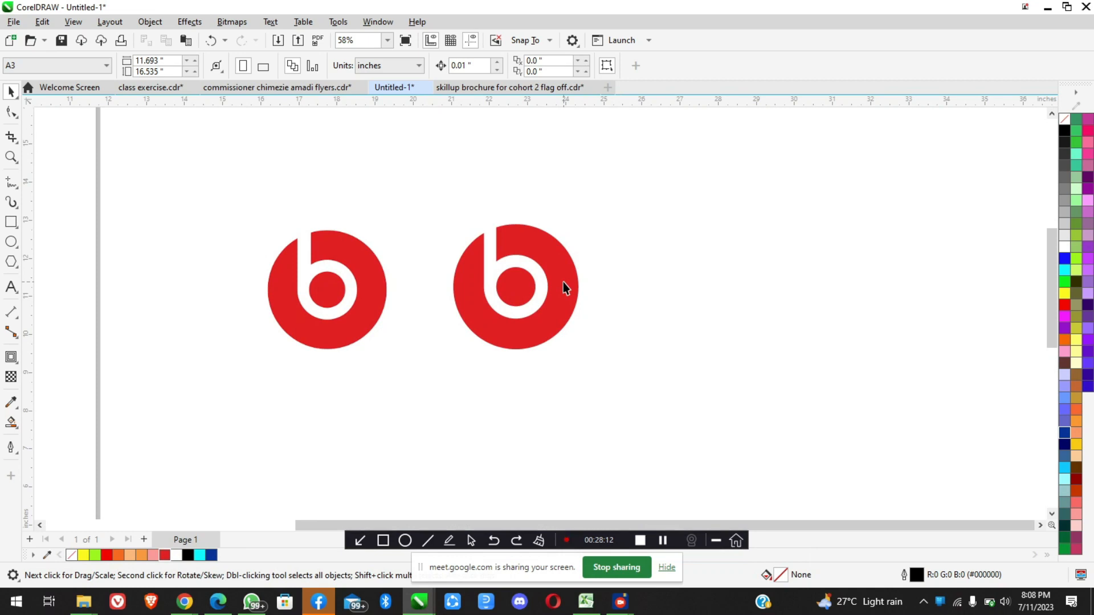
{"action": "scroll", "coordinate": [563, 282], "scroll_direction": "down", "scroll_amount": 3}
{"action": "scroll", "coordinate": [571, 268], "scroll_direction": "up", "scroll_amount": 1}
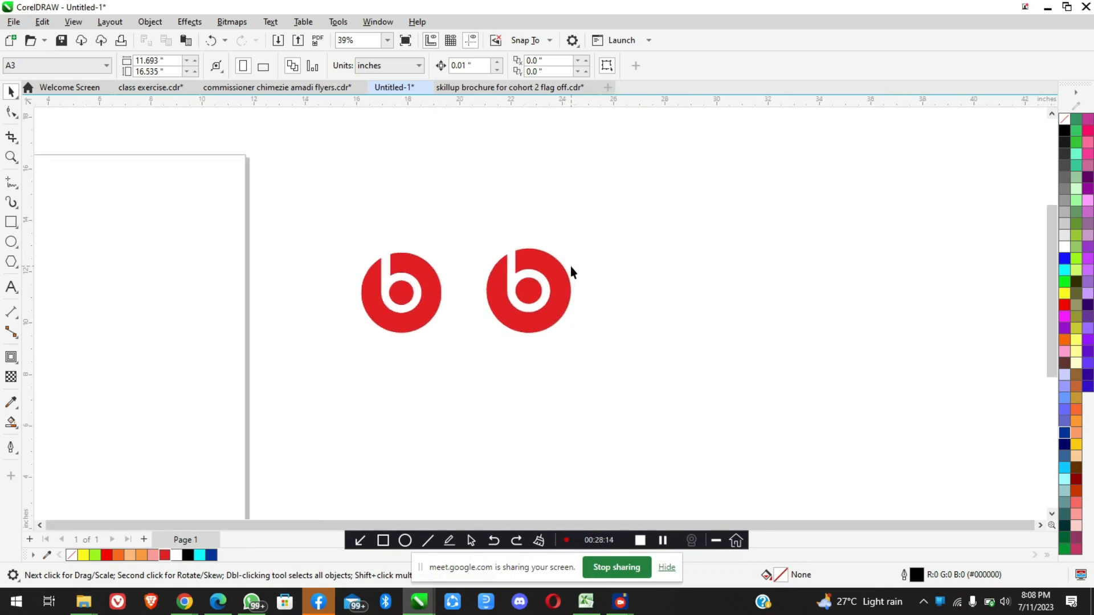
{"action": "key", "text": "ctrl+z"}
{"action": "key", "text": "ctrl+z"}
{"action": "key", "text": "ctrl+z"}
{"action": "key", "text": "ctrl+z"}
{"action": "key", "text": "ctrl+z"}
{"action": "key", "text": "ctrl+z"}
{"action": "key", "text": "ctrl+z"}
{"action": "key", "text": "ctrl+z"}
{"action": "key", "text": "ctrl+z"}
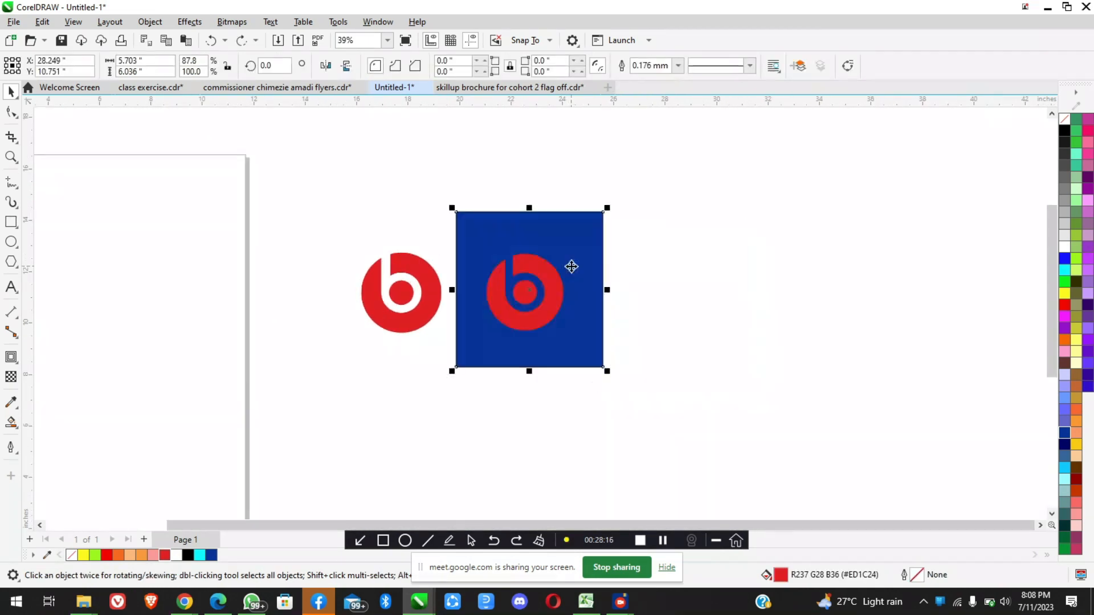
{"action": "key", "text": "ctrl+z"}
{"action": "key", "text": "ctrl+z"}
{"action": "key", "text": "ctrl+z"}
{"action": "key", "text": "ctrl+z"}
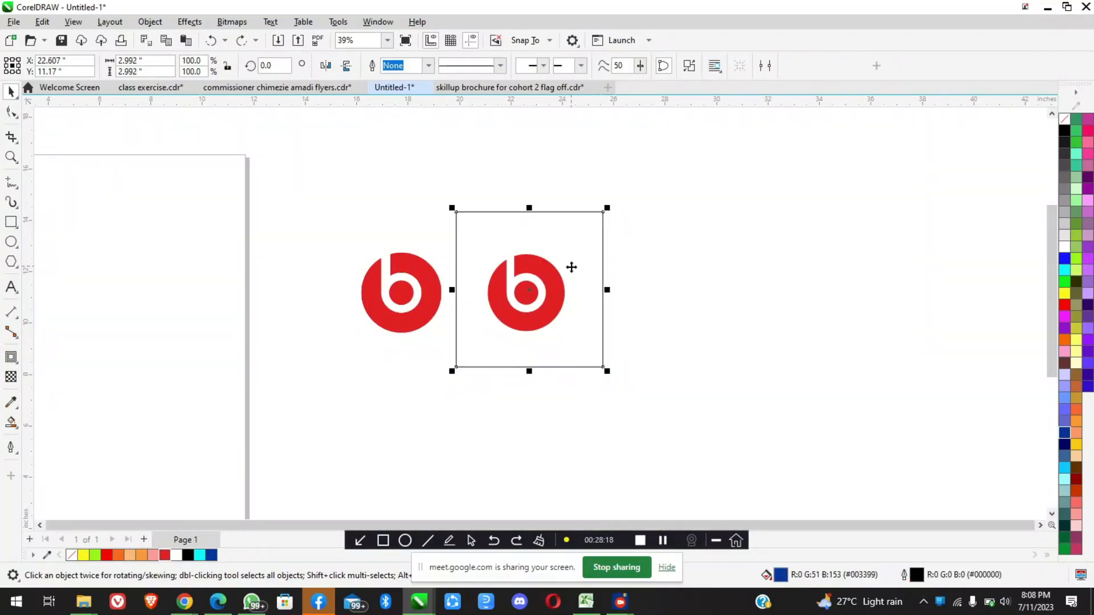
Undo the stem's shortening, placement and drawing, back to the white ring centred on the red circle
{"action": "key", "text": "ctrl+z"}
{"action": "key", "text": "ctrl+z"}
{"action": "key", "text": "ctrl+z"}
{"action": "key", "text": "ctrl+z"}
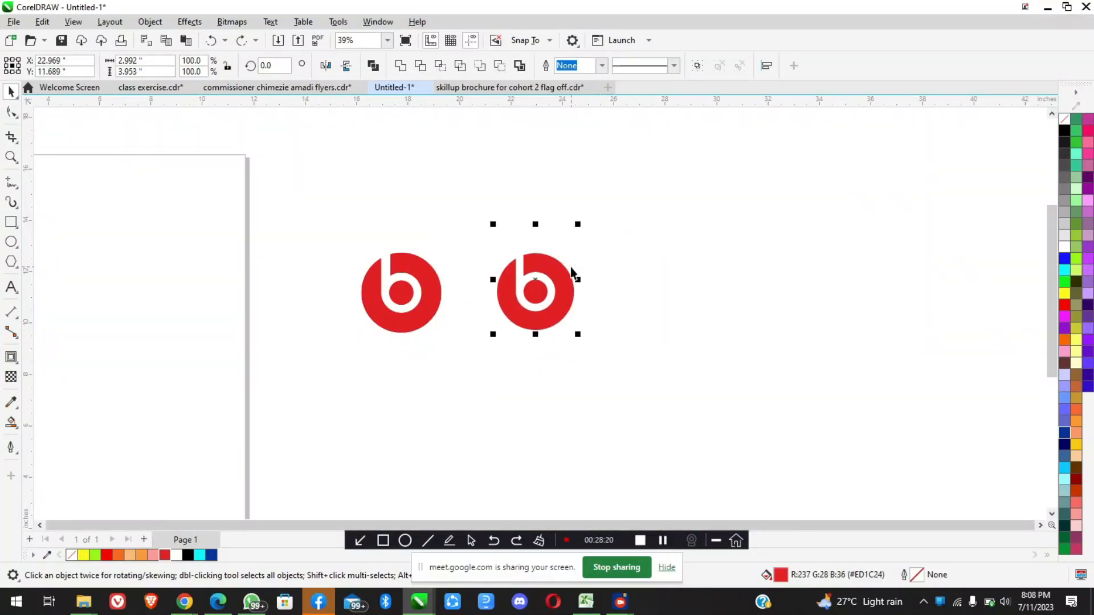
{"action": "key", "text": "ctrl+z"}
{"action": "key", "text": "ctrl+z"}
{"action": "key", "text": "ctrl+z"}
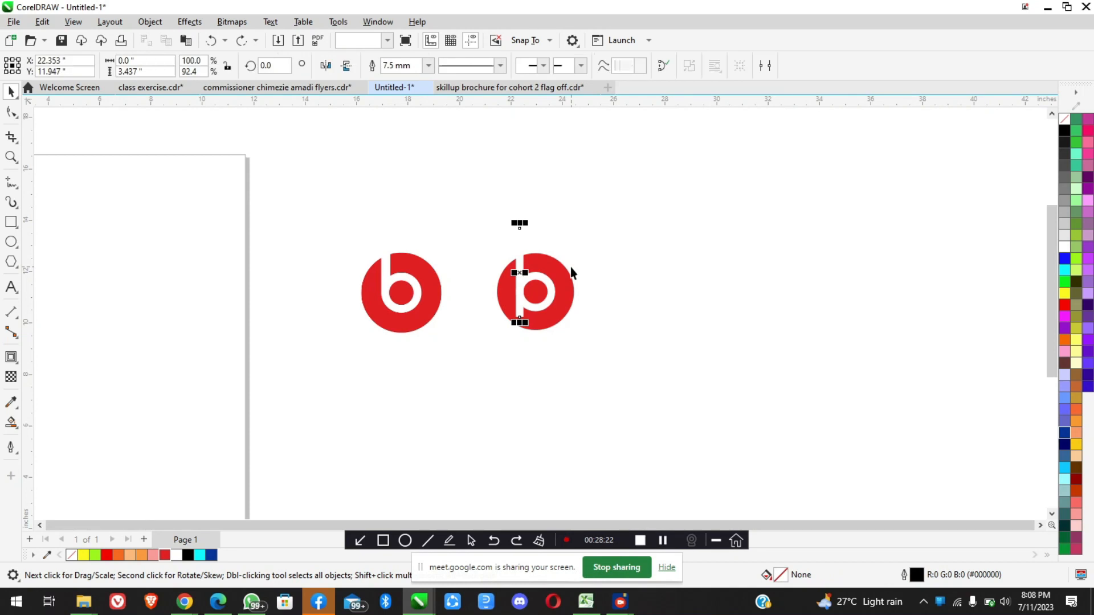
{"action": "key", "text": "ctrl+z"}
{"action": "key", "text": "ctrl+z"}
{"action": "key", "text": "ctrl+z"}
{"action": "key", "text": "ctrl+z"}
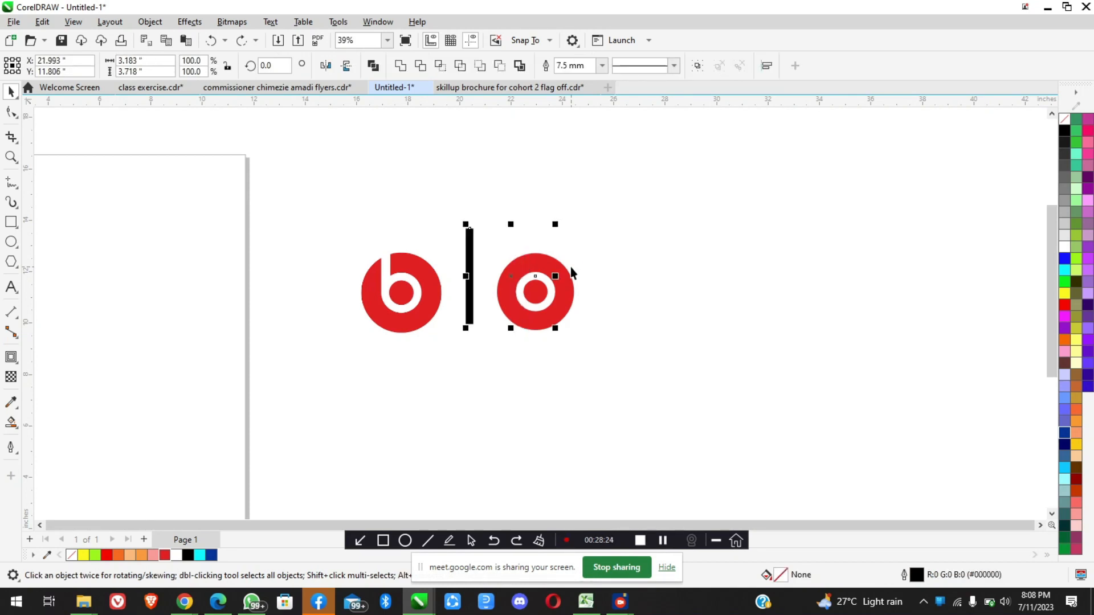
Undo the ring's resizing, thickness, white colour and centring, back to the thin black circle beside the red one, and compare with the reference
{"action": "key", "text": "ctrl+z"}
{"action": "key", "text": "ctrl+z"}
{"action": "key", "text": "ctrl+z"}
{"action": "key", "text": "ctrl+z"}
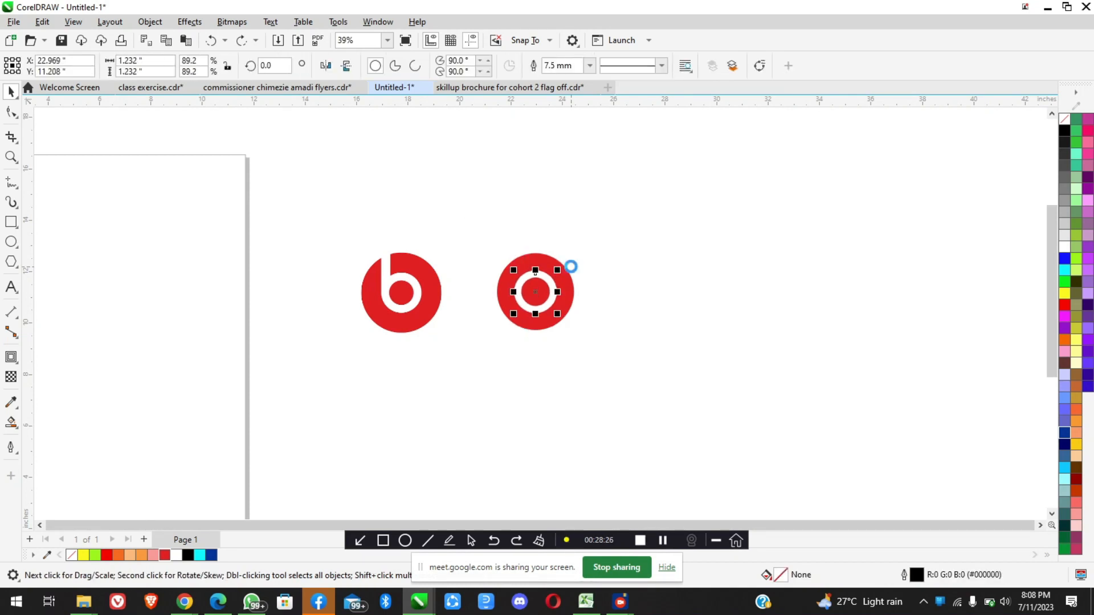
{"action": "key", "text": "ctrl+z"}
{"action": "key", "text": "ctrl+z"}
{"action": "key", "text": "ctrl+z"}
{"action": "key", "text": "ctrl+z"}
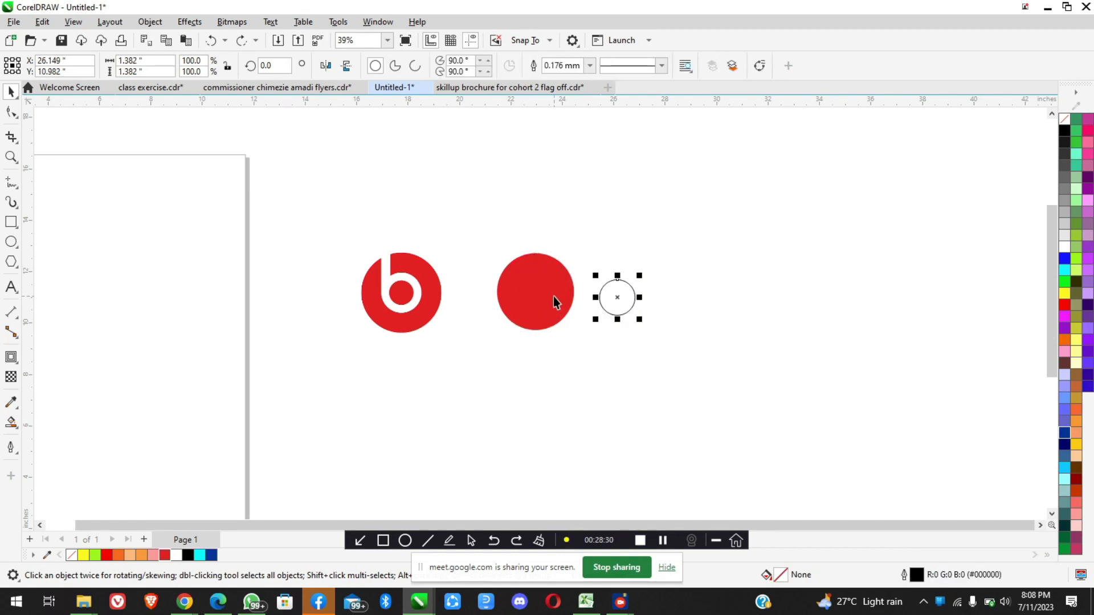
{"action": "scroll", "coordinate": [553, 296], "scroll_direction": "up", "scroll_amount": 3}
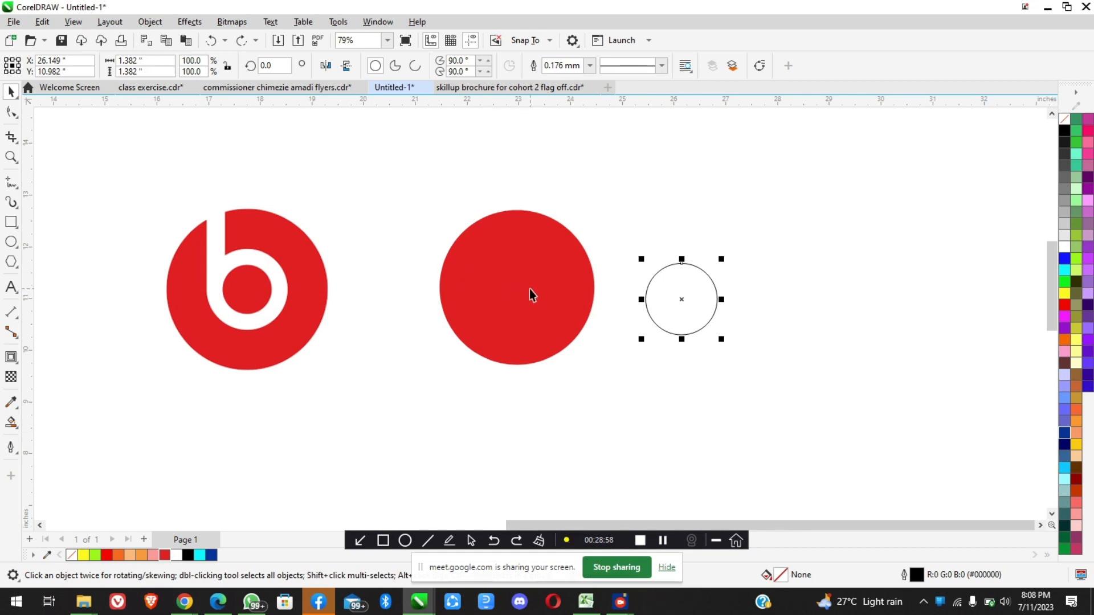
{"action": "scroll", "coordinate": [689, 287], "scroll_direction": "up", "scroll_amount": 5}
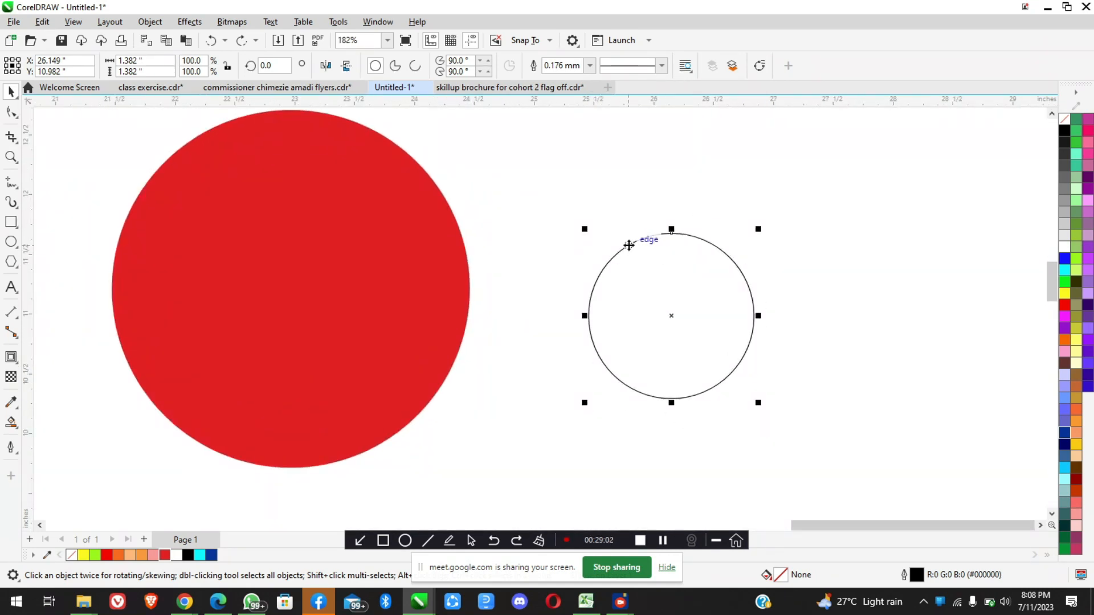
{"action": "scroll", "coordinate": [630, 244], "scroll_direction": "down", "scroll_amount": 5}
{"action": "scroll", "coordinate": [327, 238], "scroll_direction": "up", "scroll_amount": 5}
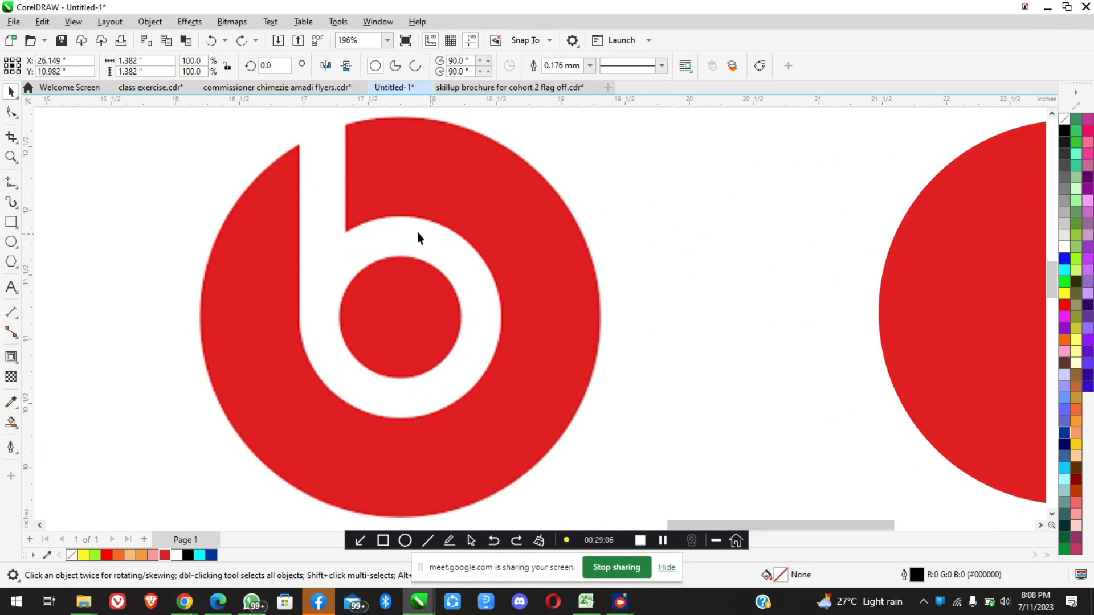
{"action": "scroll", "coordinate": [368, 354], "scroll_direction": "down", "scroll_amount": 8}
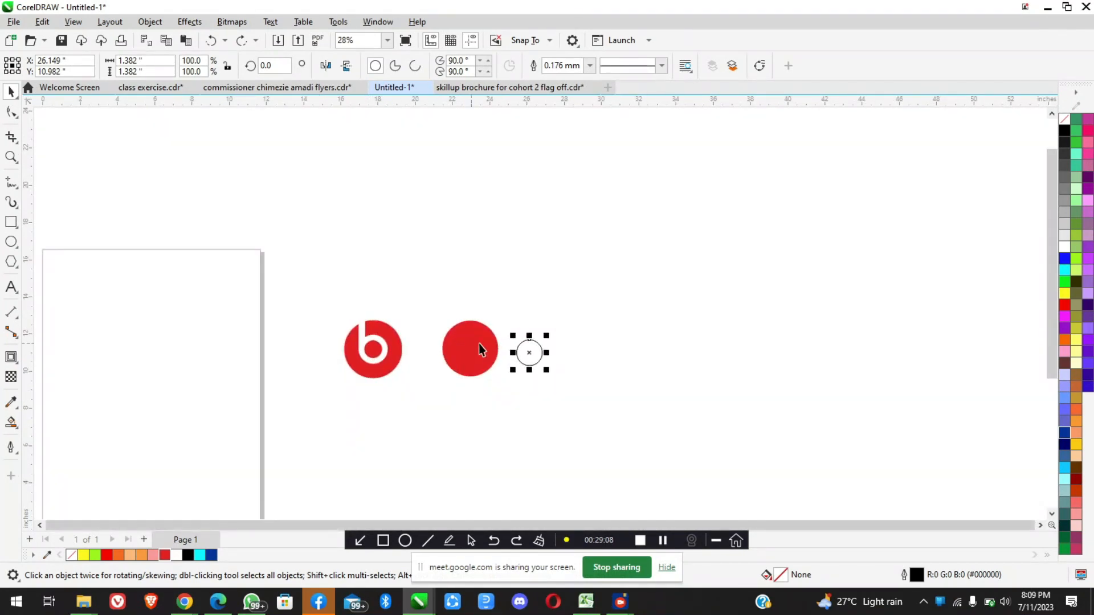
{"action": "scroll", "coordinate": [516, 349], "scroll_direction": "up", "scroll_amount": 3}
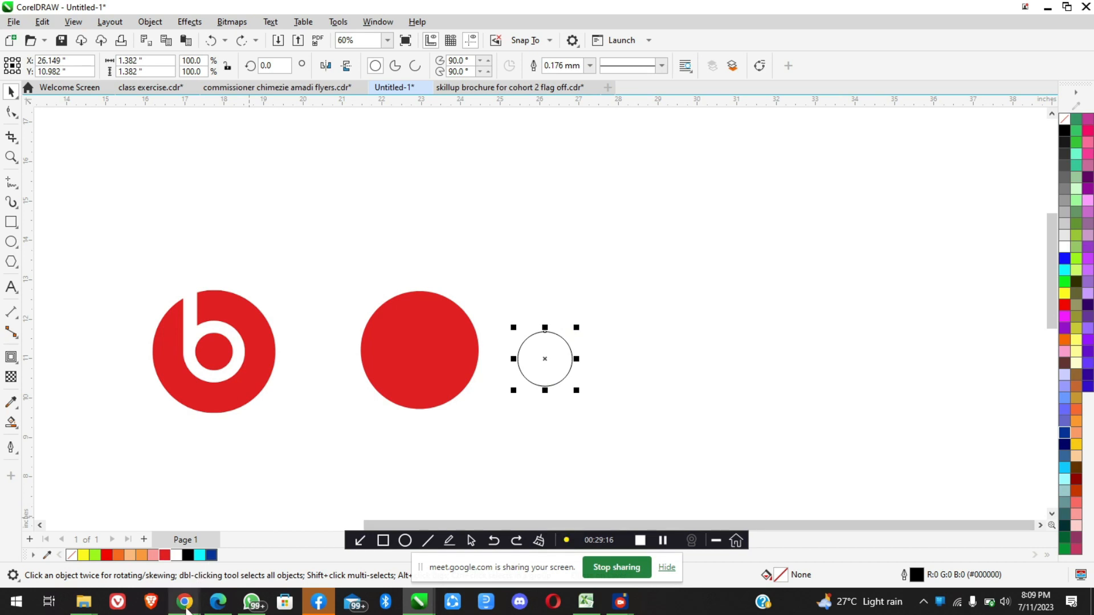
Check the Google Meet call in Chrome and return to CorelDRAW
{"action": "mouse_move", "coordinate": [183, 603]}
{"action": "left_click", "coordinate": [110, 544]}
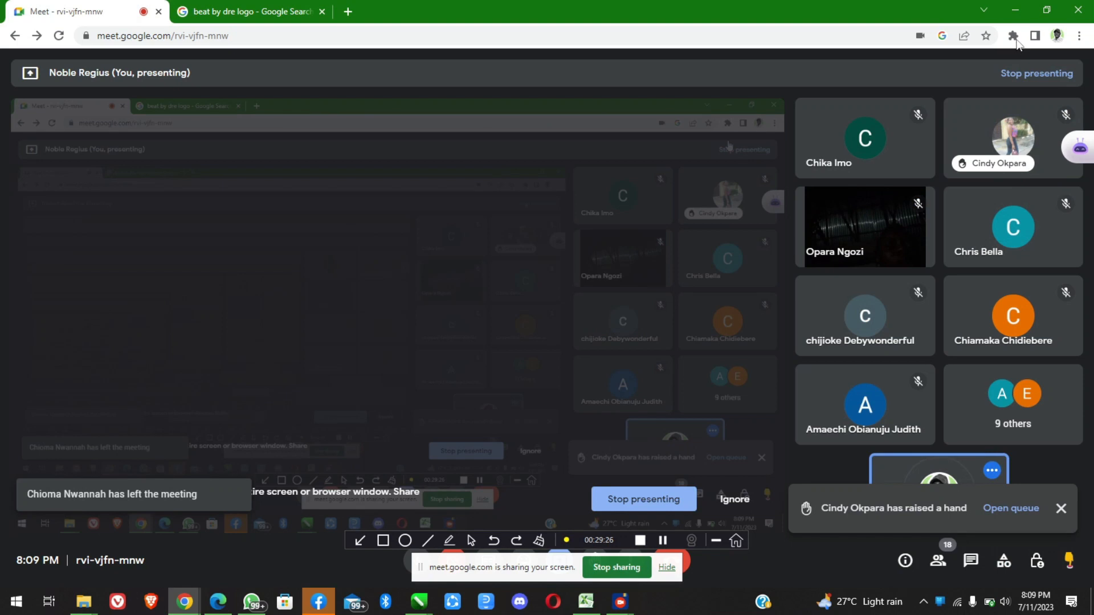
{"action": "left_click", "coordinate": [1015, 11]}
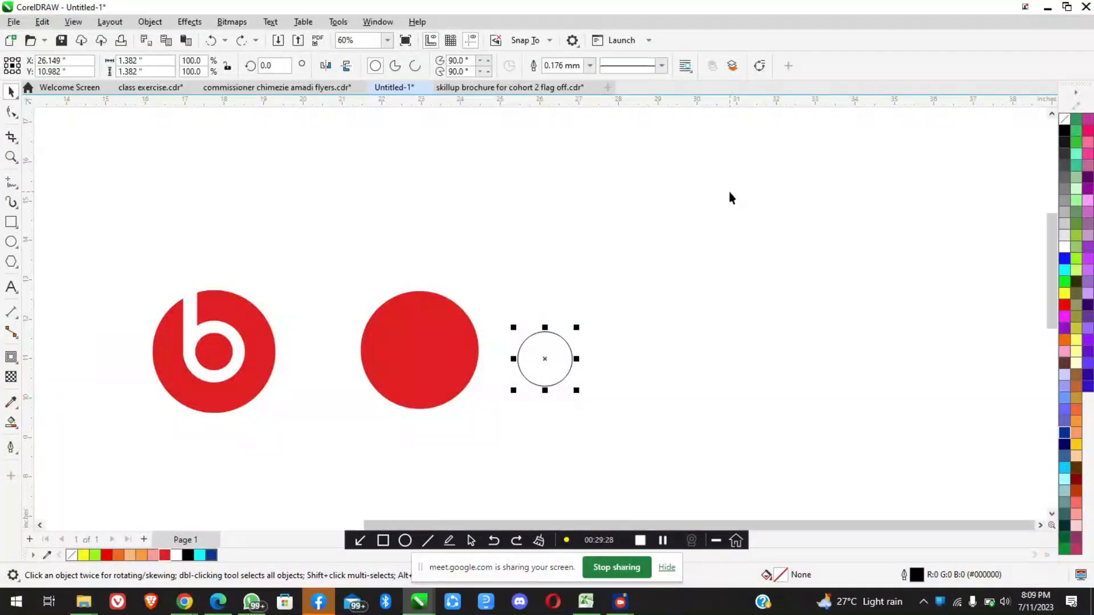
Restore the white outline on the small circle beside the red circle, toggling it back to black once for comparison
{"action": "scroll", "coordinate": [555, 348], "scroll_direction": "up", "scroll_amount": 2}
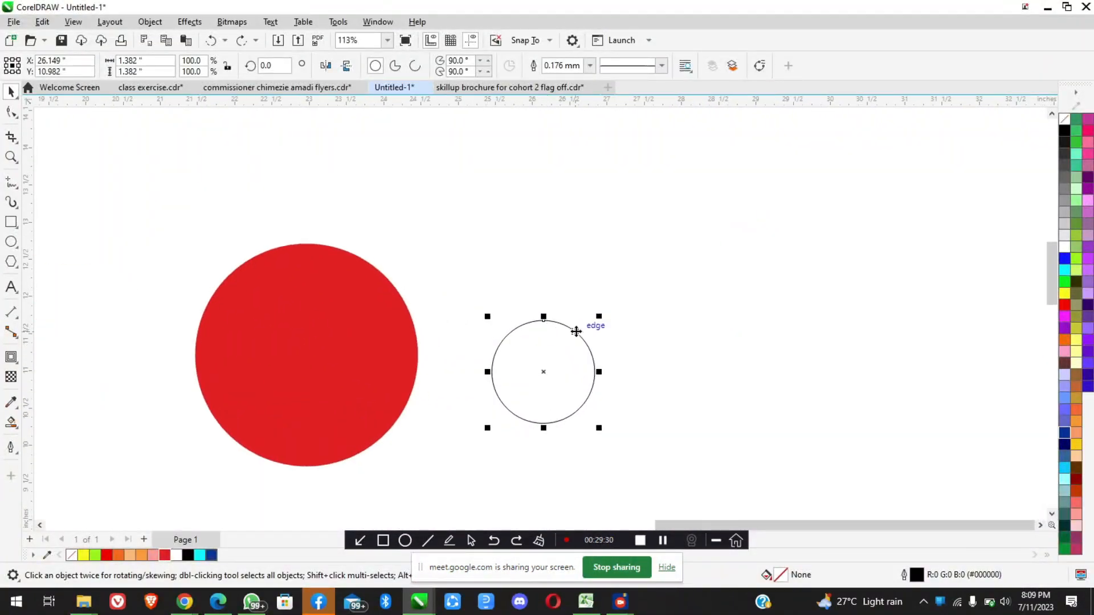
{"action": "scroll", "coordinate": [572, 330], "scroll_direction": "down", "scroll_amount": 1}
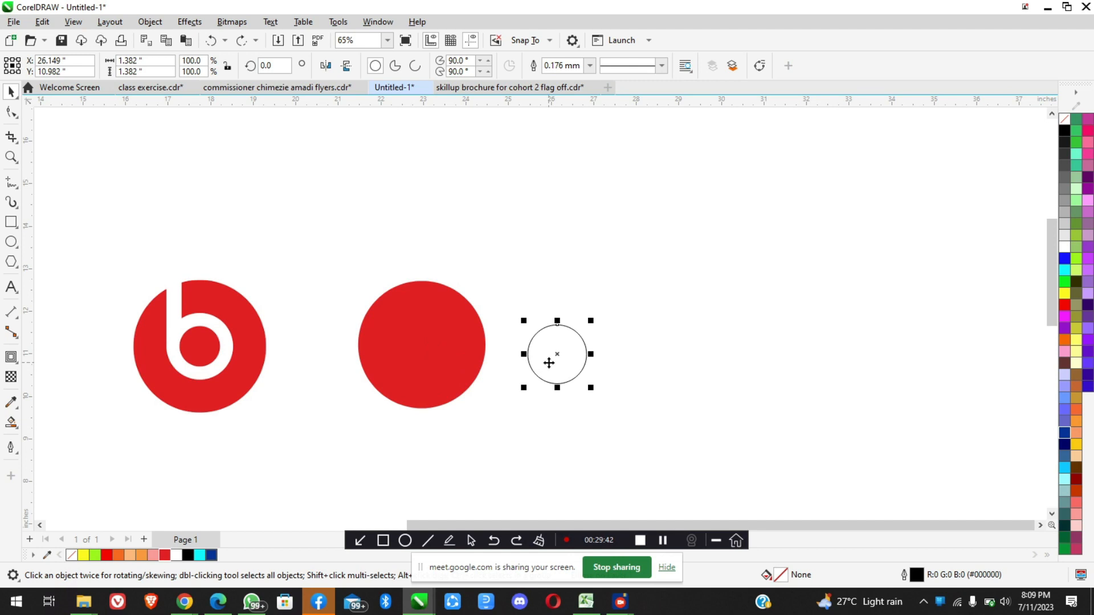
{"action": "key", "text": "ctrl+z"}
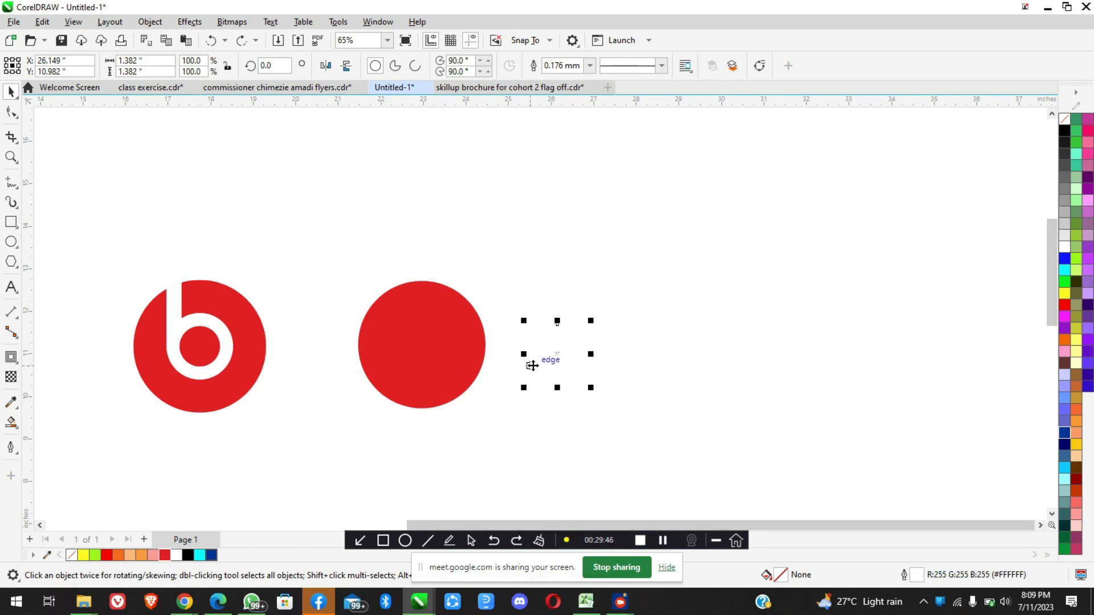
{"action": "key", "text": "ctrl+z"}
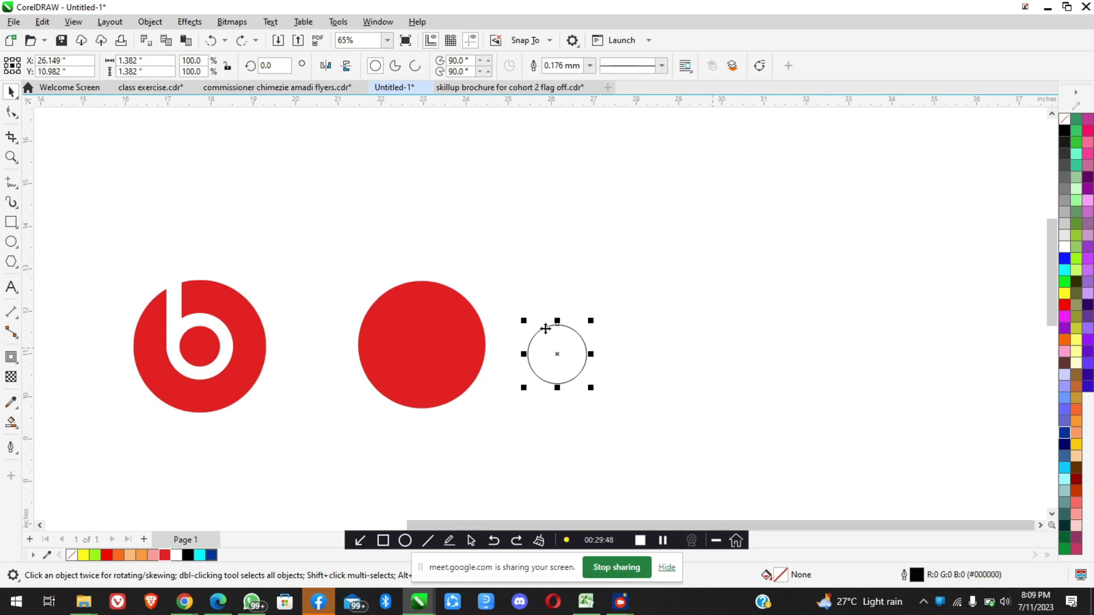
{"action": "scroll", "coordinate": [519, 344], "scroll_direction": "up", "scroll_amount": 3}
{"action": "scroll", "coordinate": [598, 347], "scroll_direction": "down", "scroll_amount": 2}
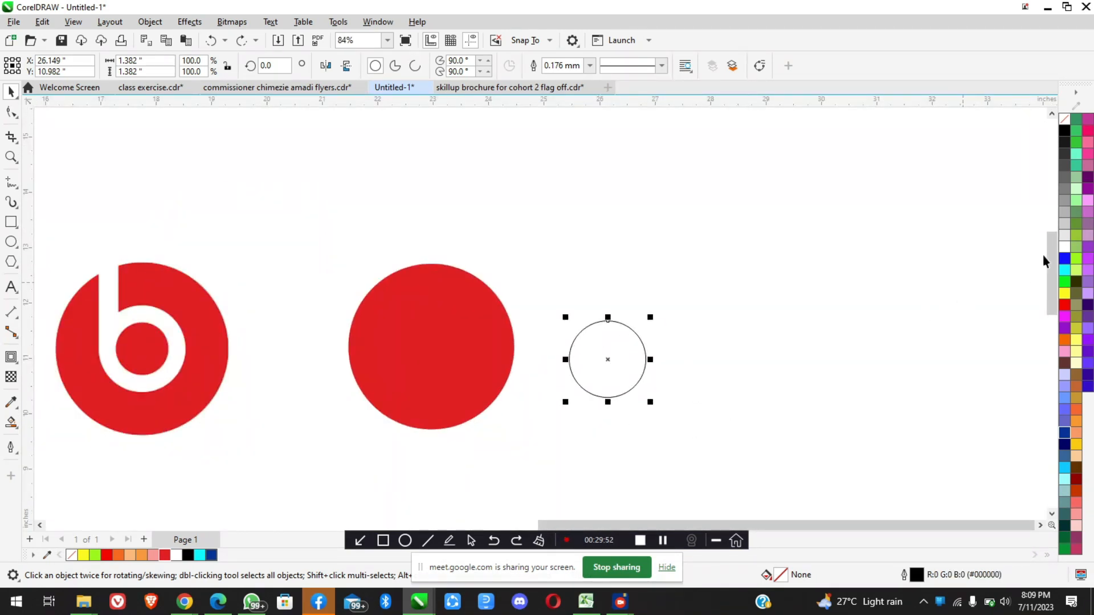
{"action": "key", "text": "ctrl+z"}
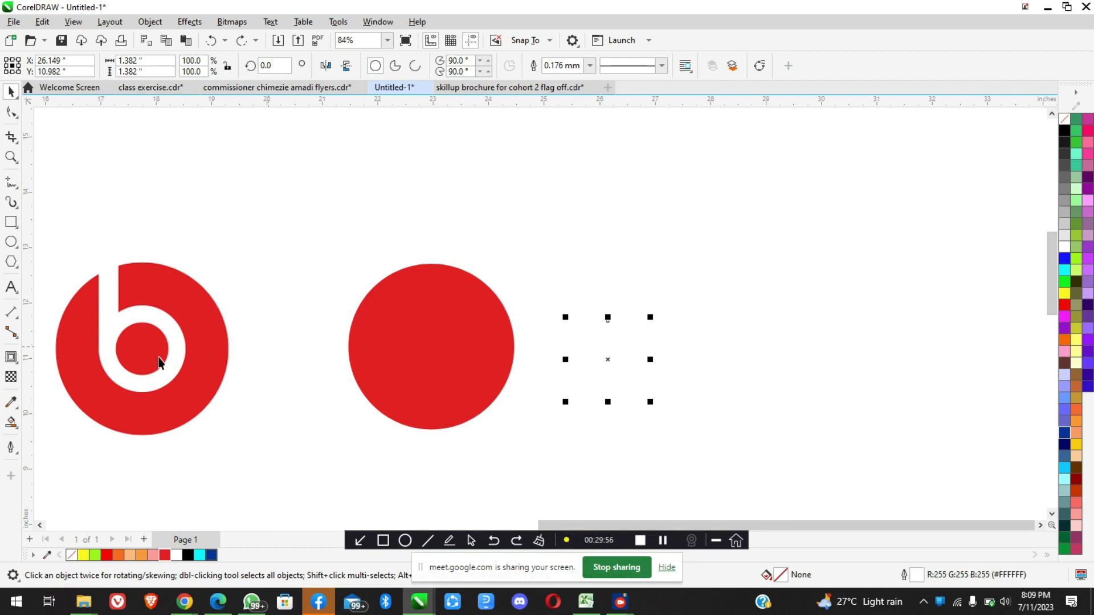
Inspect the reference logo's ring up close and restore the small white-outlined circle's centring on the red circle
{"action": "scroll", "coordinate": [97, 366], "scroll_direction": "up", "scroll_amount": 3}
{"action": "scroll", "coordinate": [269, 339], "scroll_direction": "down", "scroll_amount": 2}
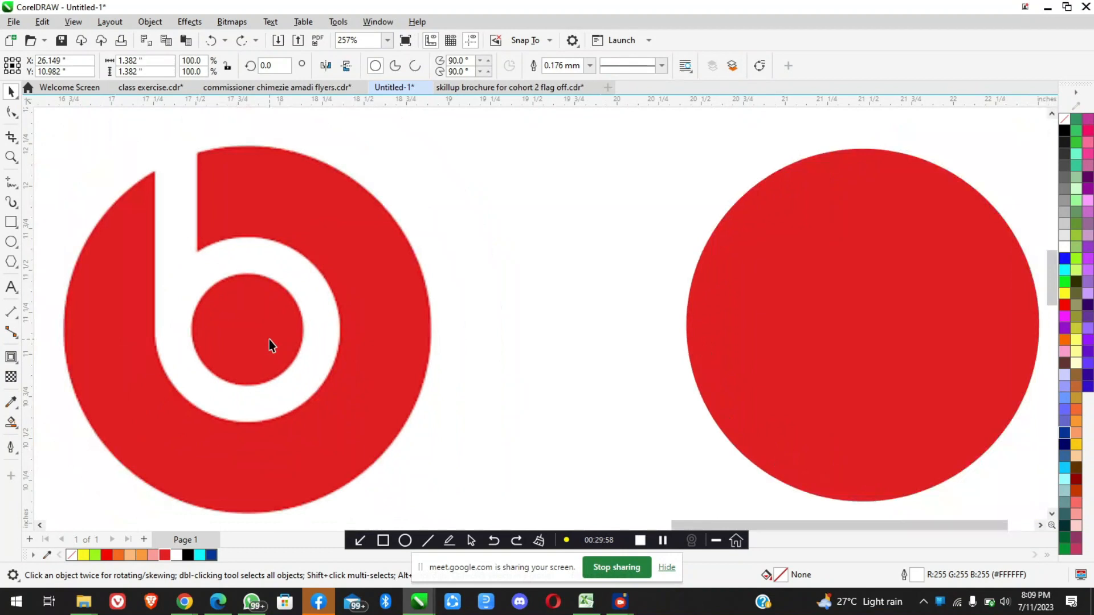
{"action": "scroll", "coordinate": [461, 354], "scroll_direction": "down", "scroll_amount": 3}
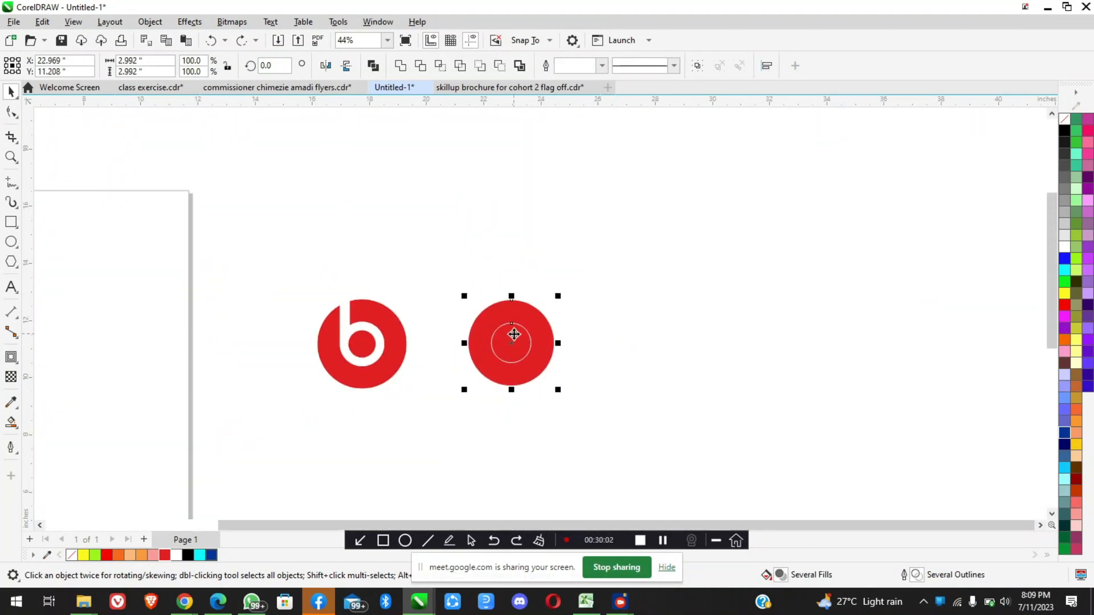
{"action": "scroll", "coordinate": [512, 333], "scroll_direction": "up", "scroll_amount": 2}
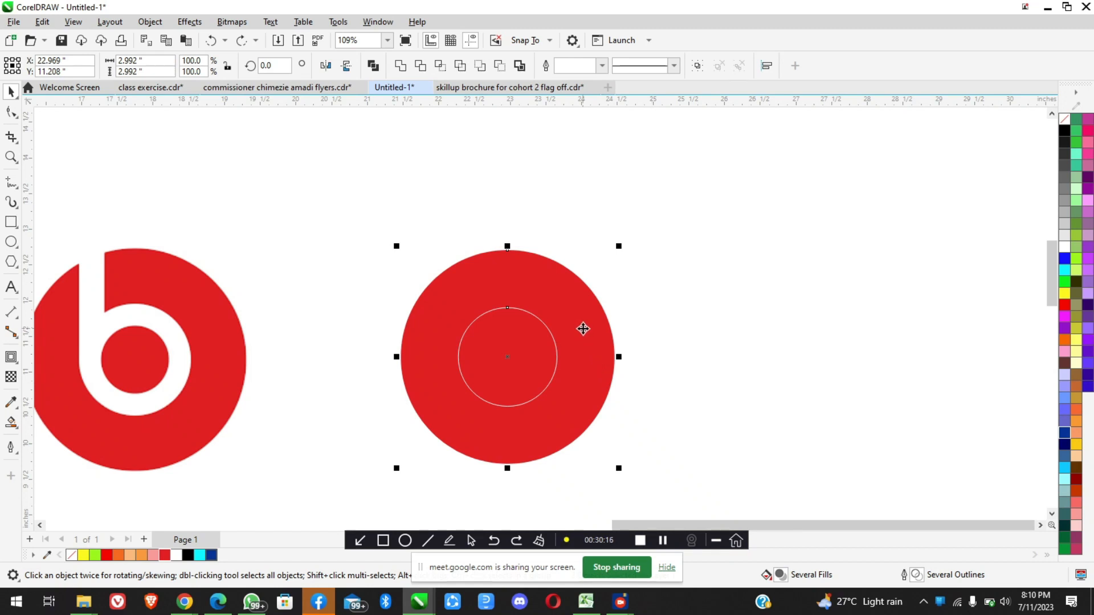
Redo the ring's outline widths of 4.0, 10.0, 5.0 and 7.0 mm and its reduction to 1.232 by 1.232 inches, comparing it with the reference
{"action": "key", "text": "ctrl+shift+z"}
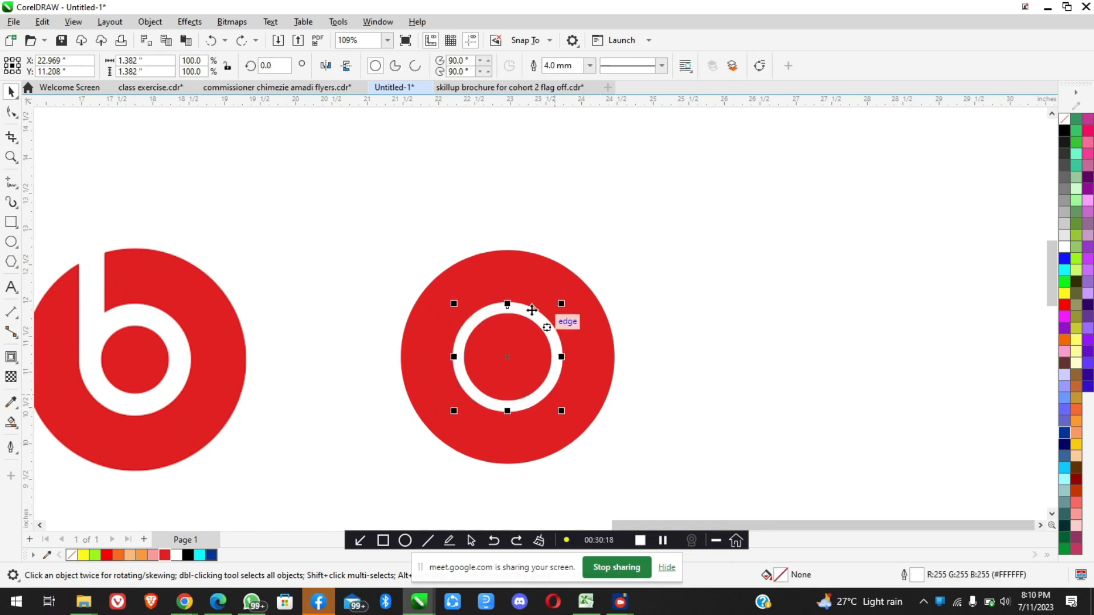
{"action": "key", "text": "ctrl+shift+z"}
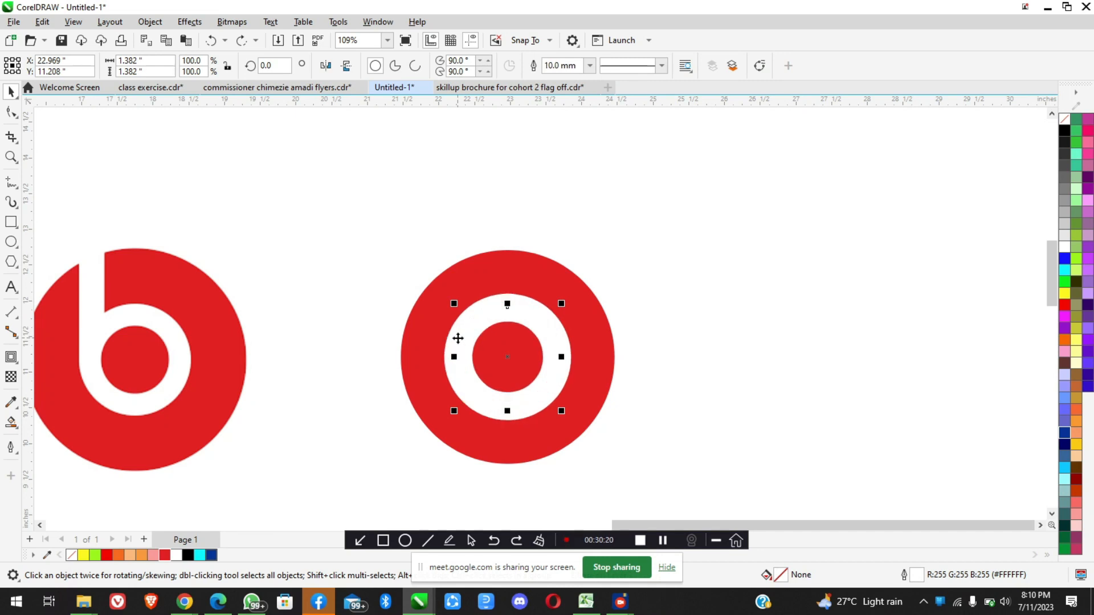
{"action": "key", "text": "ctrl+shift+z"}
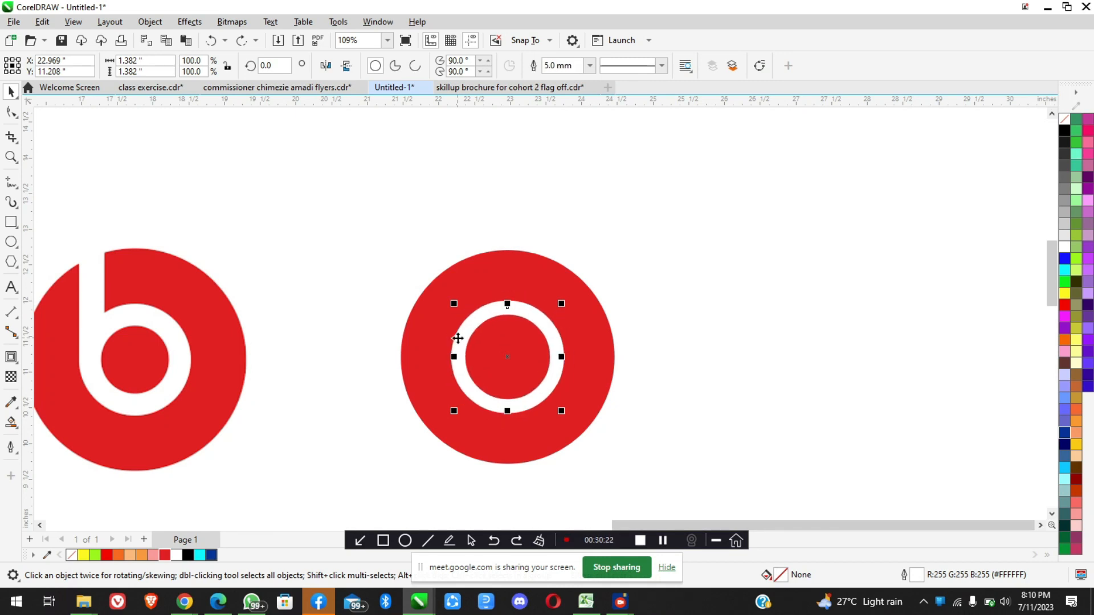
{"action": "key", "text": "ctrl+shift+z"}
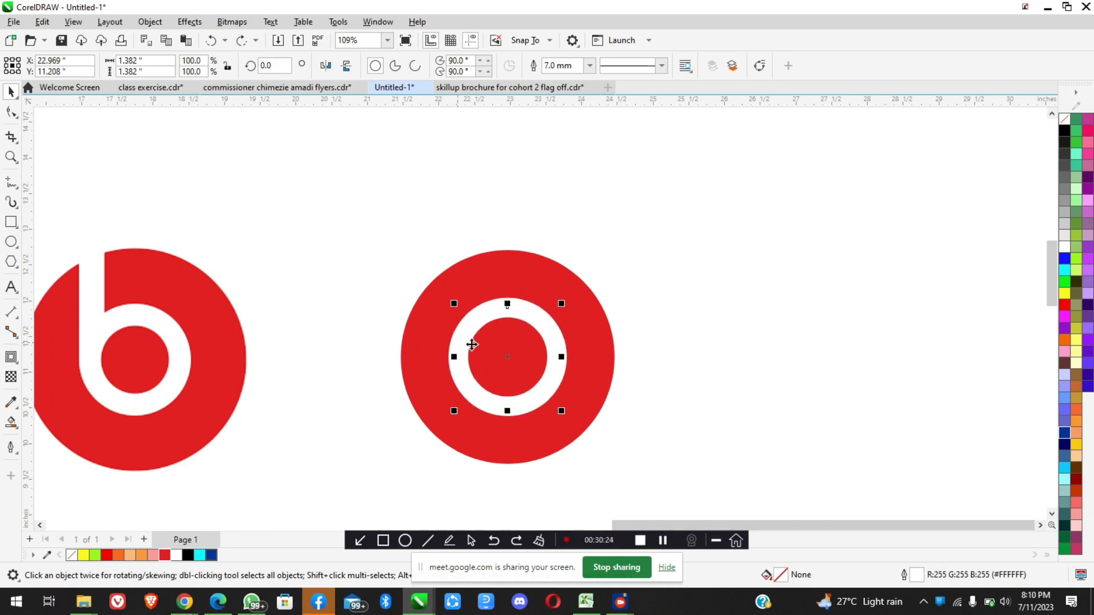
{"action": "key", "text": "ctrl+shift+z"}
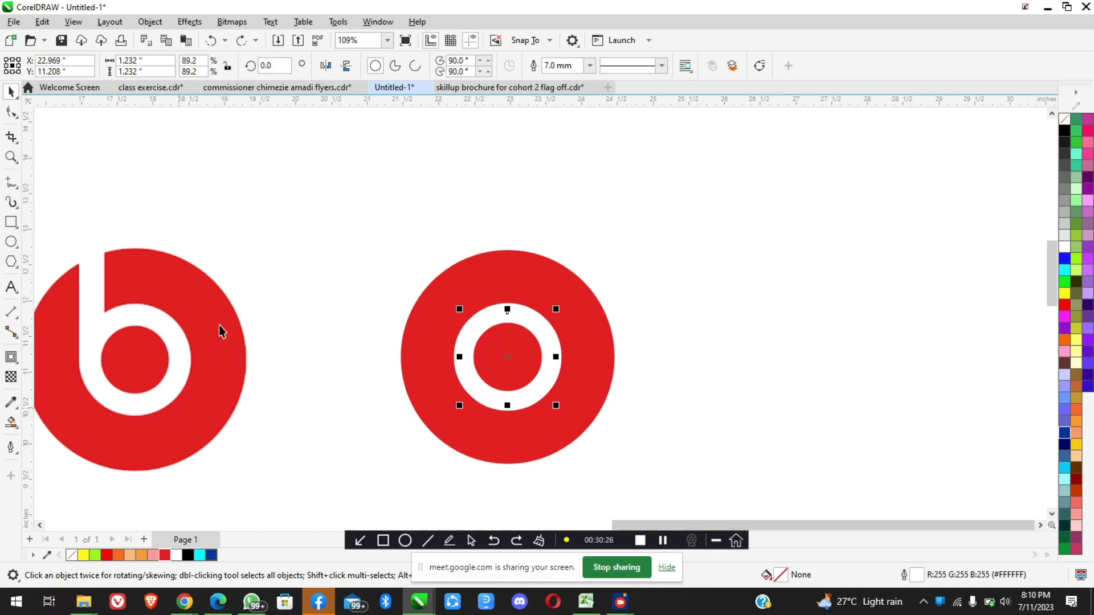
{"action": "scroll", "coordinate": [516, 370], "scroll_direction": "up", "scroll_amount": 1}
{"action": "scroll", "coordinate": [568, 359], "scroll_direction": "down", "scroll_amount": 2}
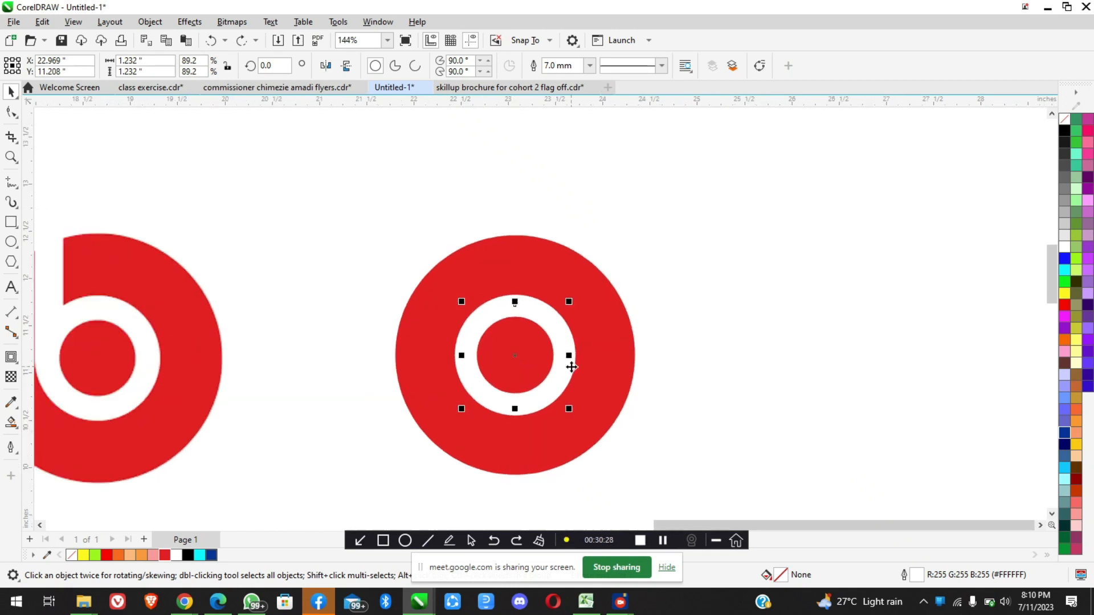
{"action": "scroll", "coordinate": [207, 345], "scroll_direction": "up", "scroll_amount": 2}
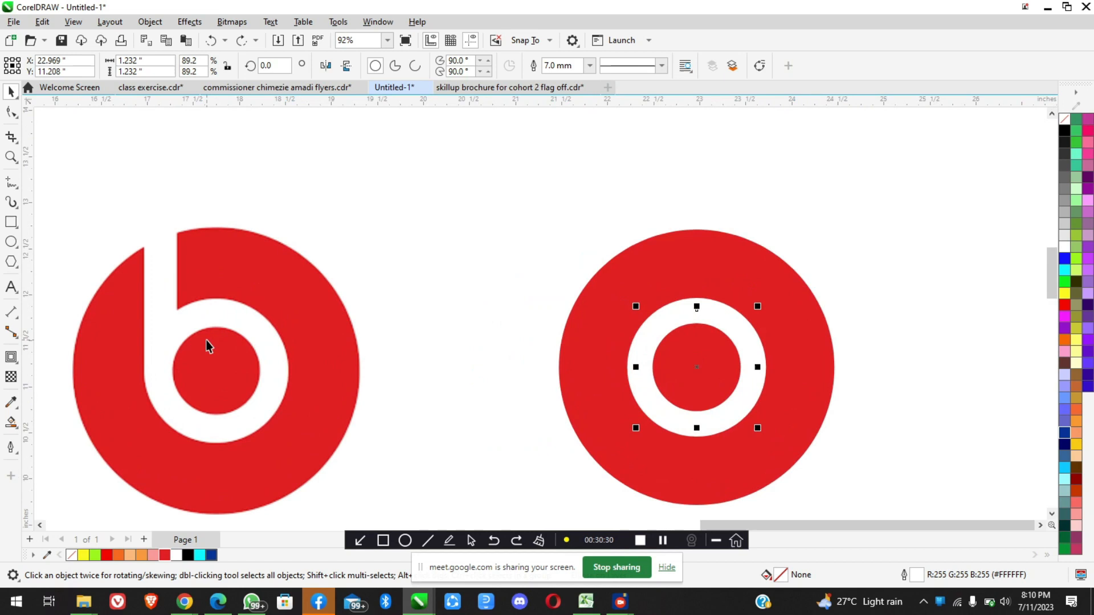
Switch to the Google Meet call in Chrome, admit the waiting participant, and return to CorelDRAW
{"action": "mouse_move", "coordinate": [184, 601]}
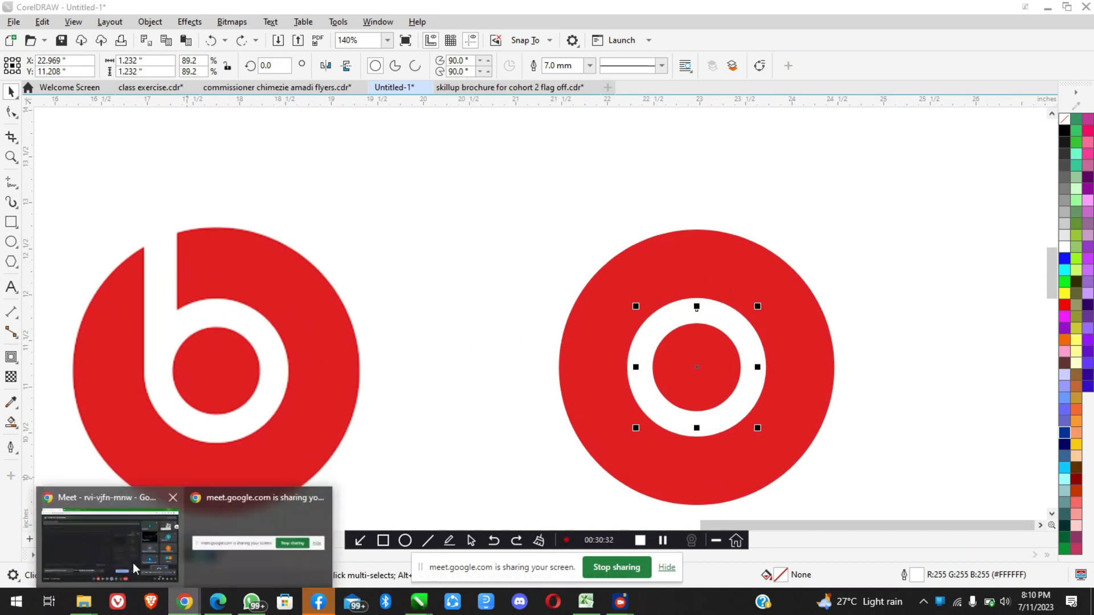
{"action": "left_click", "coordinate": [109, 513]}
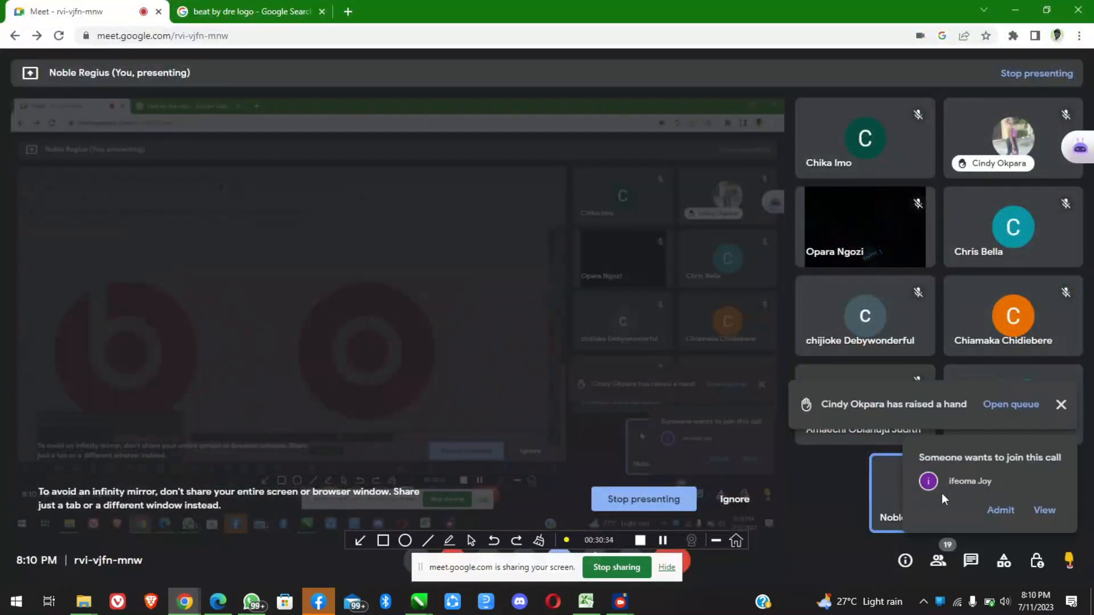
{"action": "left_click", "coordinate": [997, 508]}
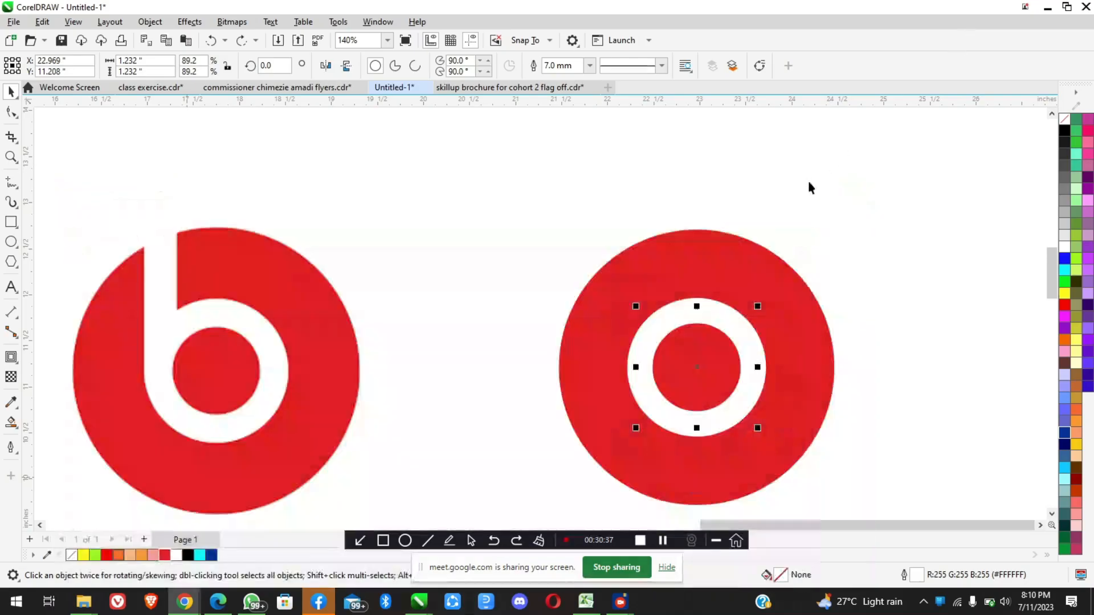
{"action": "left_click", "coordinate": [1014, 9]}
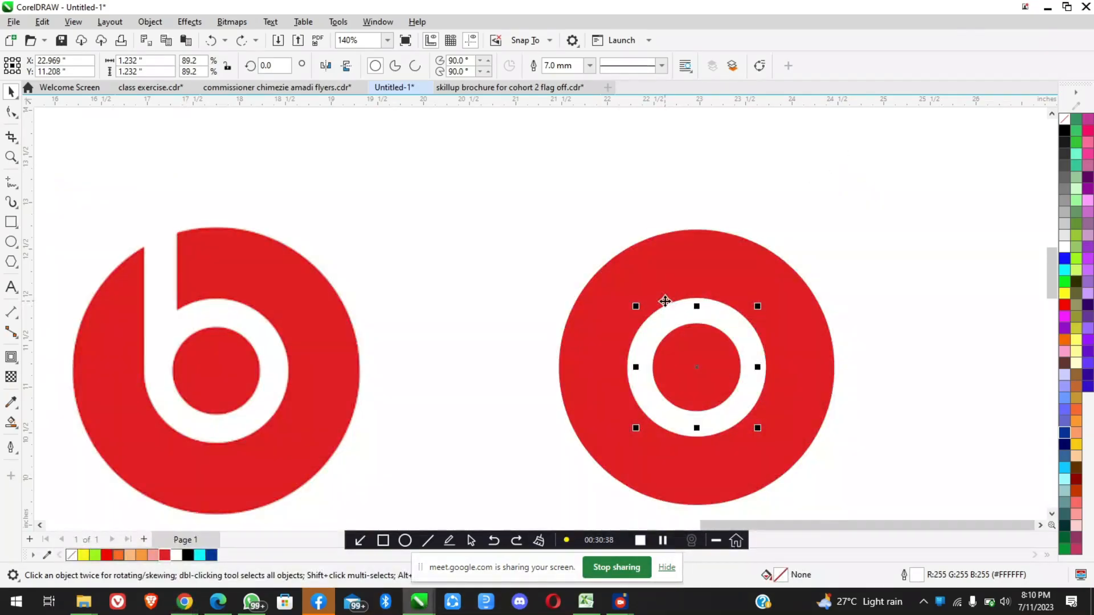
Redo the ring's 7.5 mm outline width and the 3.718-inch vertical line between the reference and the copy
{"action": "scroll", "coordinate": [665, 301], "scroll_direction": "down", "scroll_amount": 1}
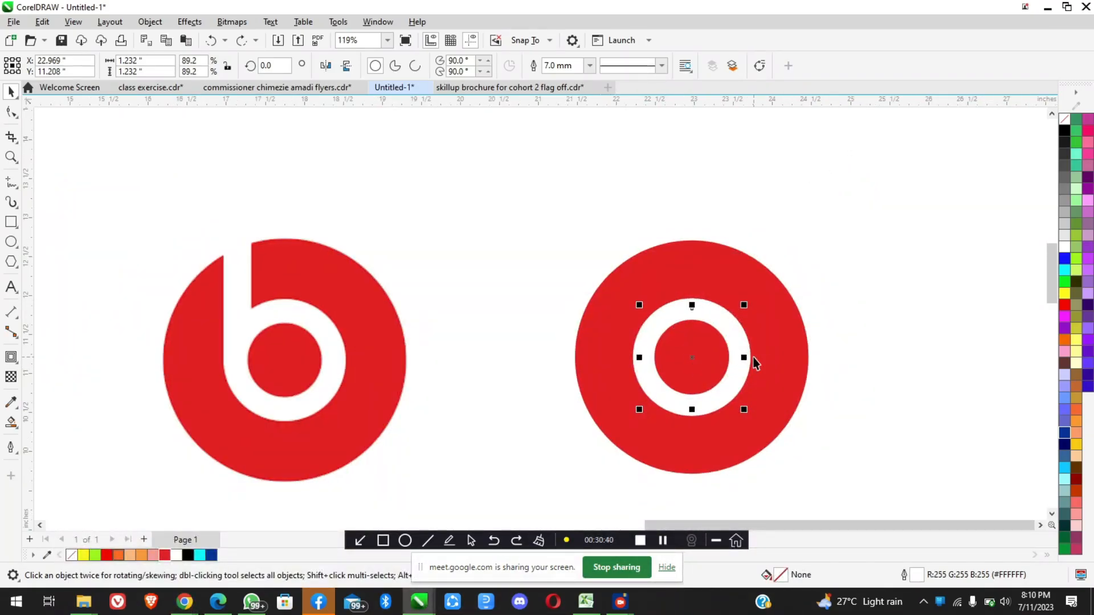
{"action": "scroll", "coordinate": [665, 335], "scroll_direction": "down", "scroll_amount": 3}
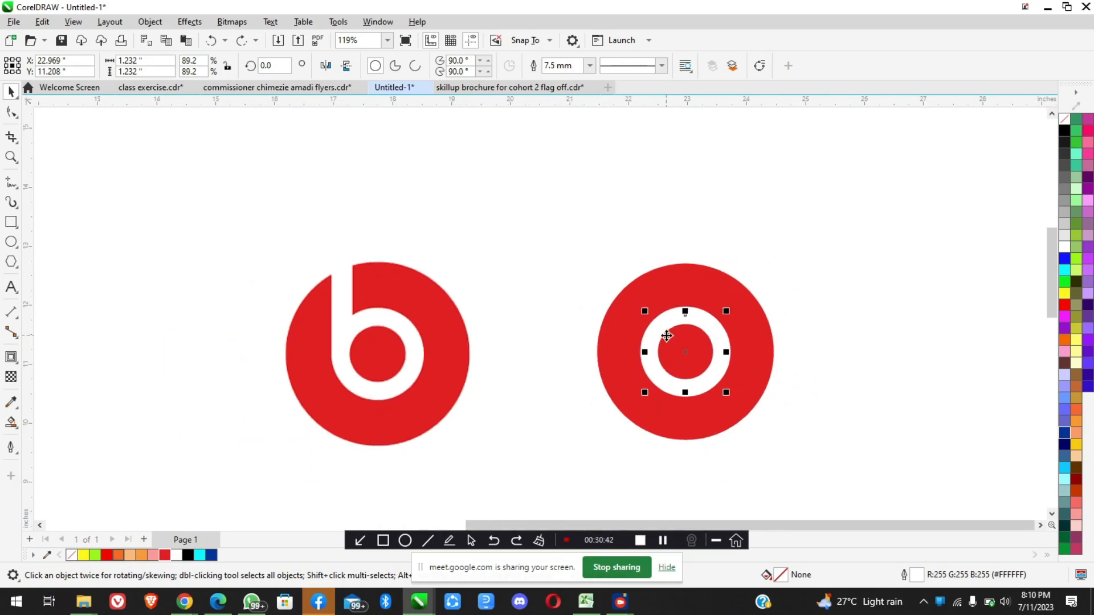
{"action": "key", "text": "ctrl+v"}
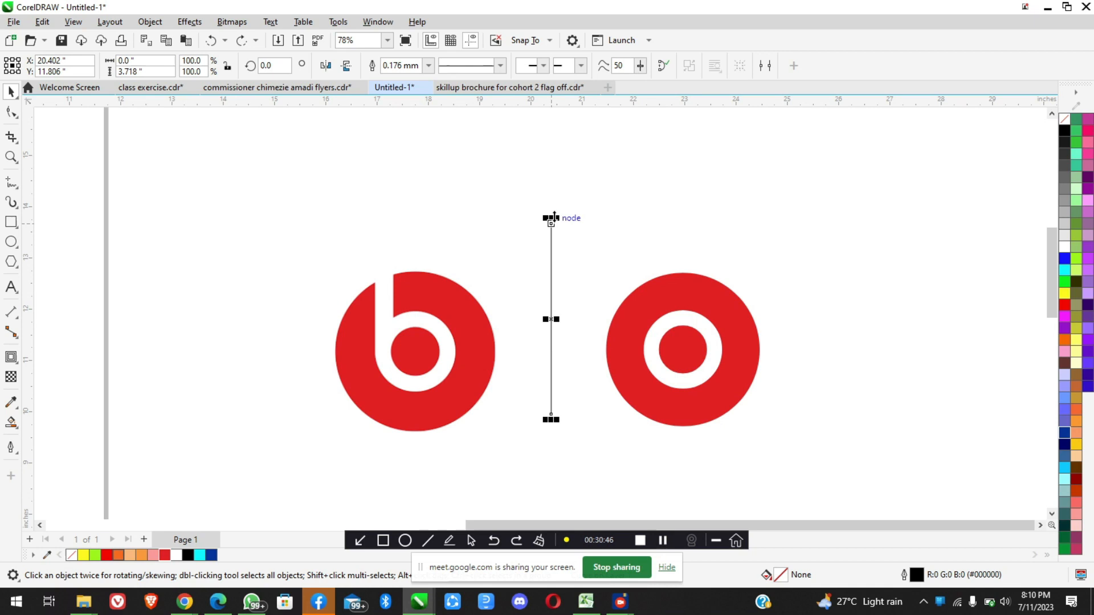
{"action": "scroll", "coordinate": [352, 309], "scroll_direction": "up", "scroll_amount": 2}
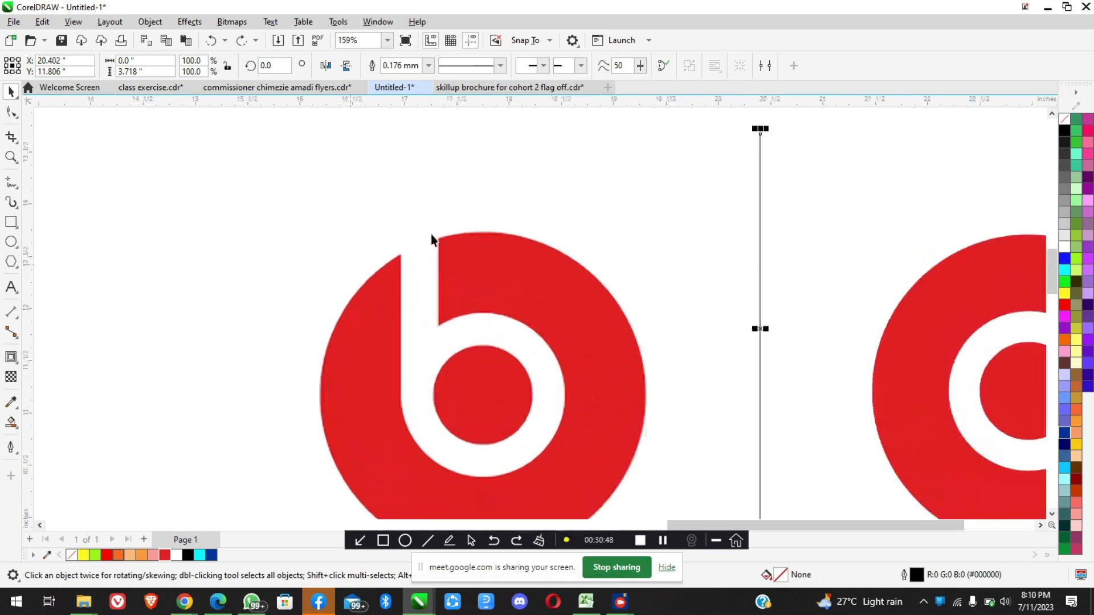
{"action": "scroll", "coordinate": [438, 317], "scroll_direction": "down", "scroll_amount": 1}
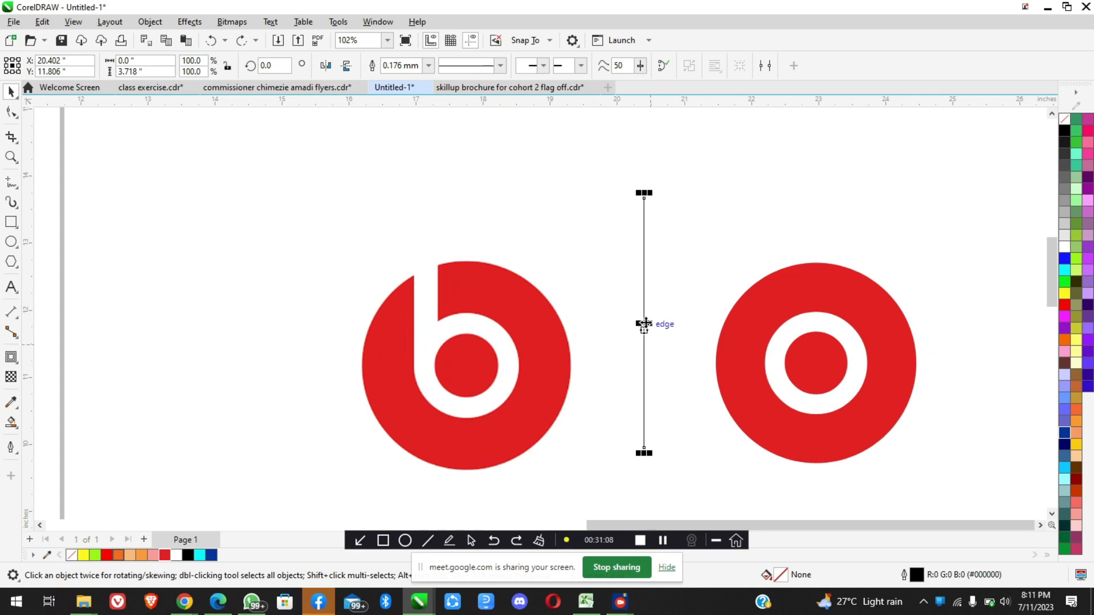
{"action": "scroll", "coordinate": [658, 344], "scroll_direction": "down", "scroll_amount": 3}
{"action": "scroll", "coordinate": [737, 343], "scroll_direction": "up", "scroll_amount": 5}
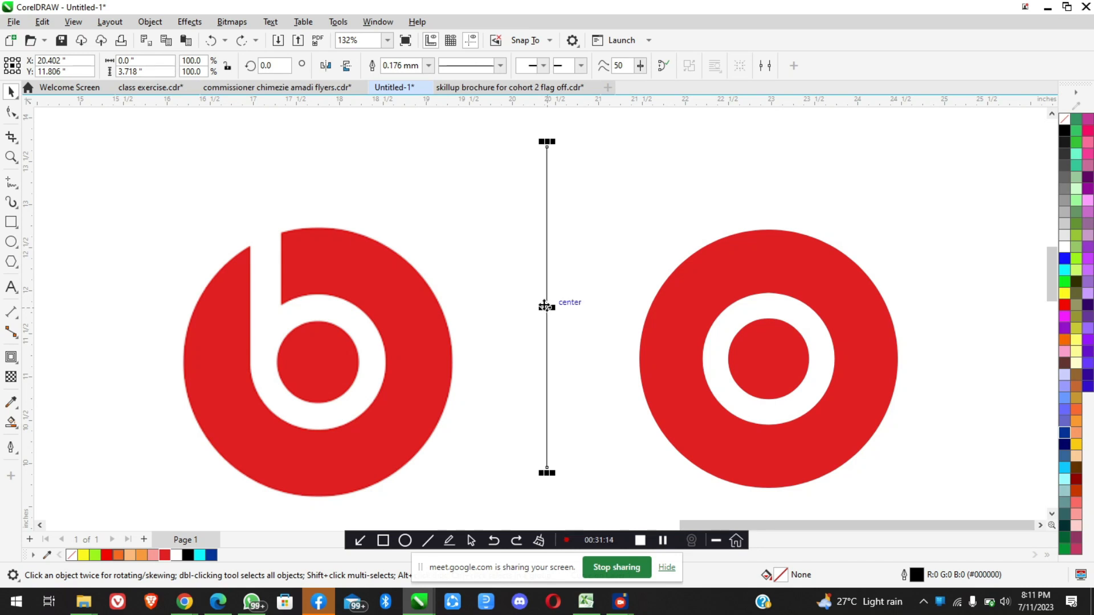
Check the white ring's outline width and set the vertical line's outline width to 7.5 mm to match
{"action": "left_click", "coordinate": [757, 334]}
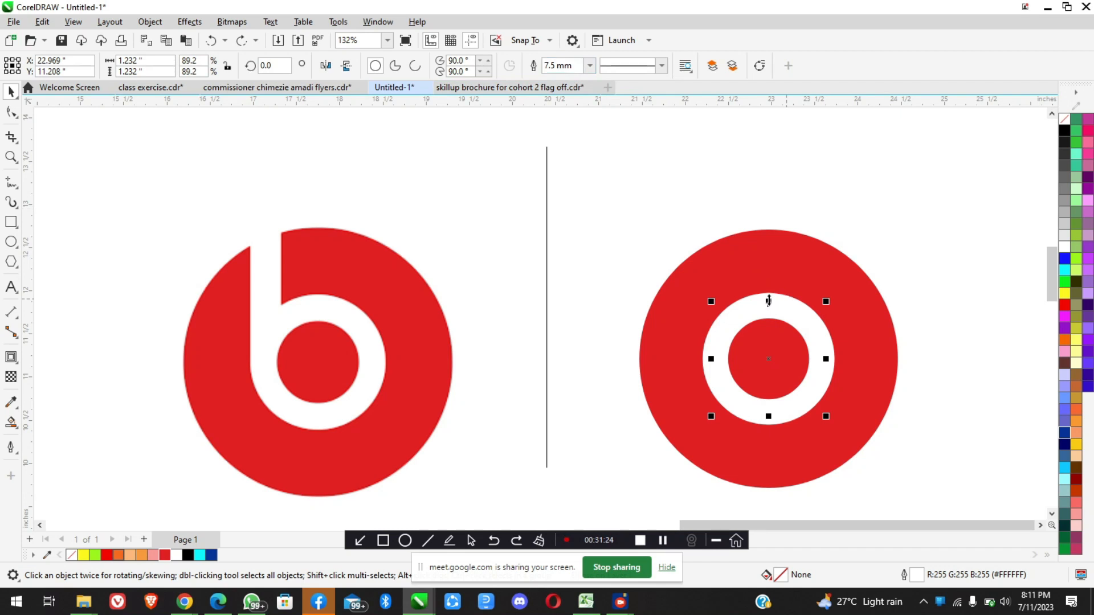
{"action": "left_click", "coordinate": [547, 292]}
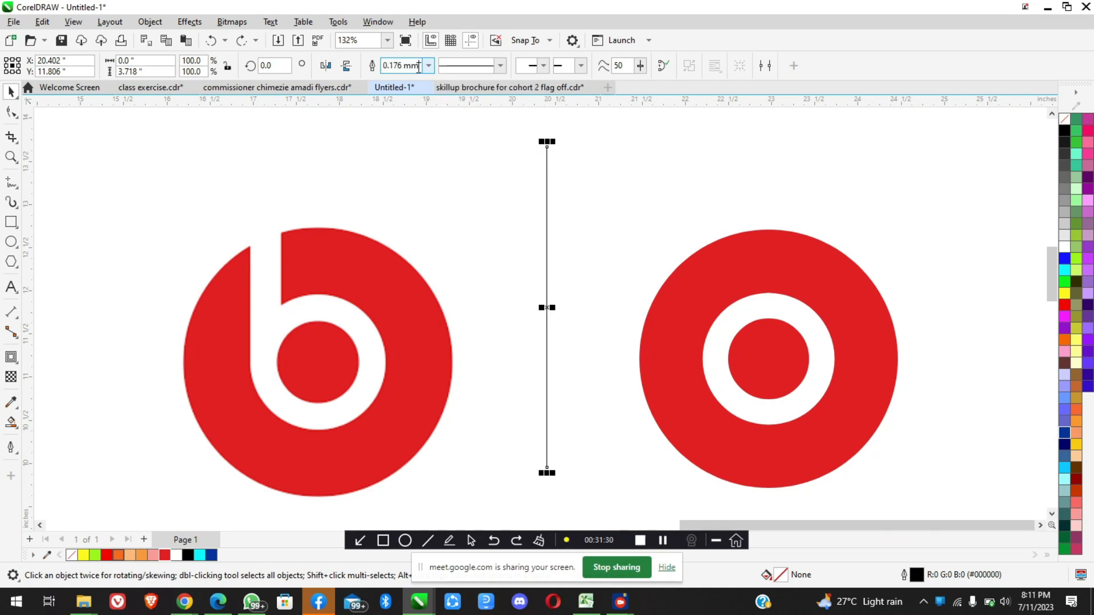
{"action": "triple_click", "coordinate": [419, 67]}
{"action": "type", "text": "7.5"}
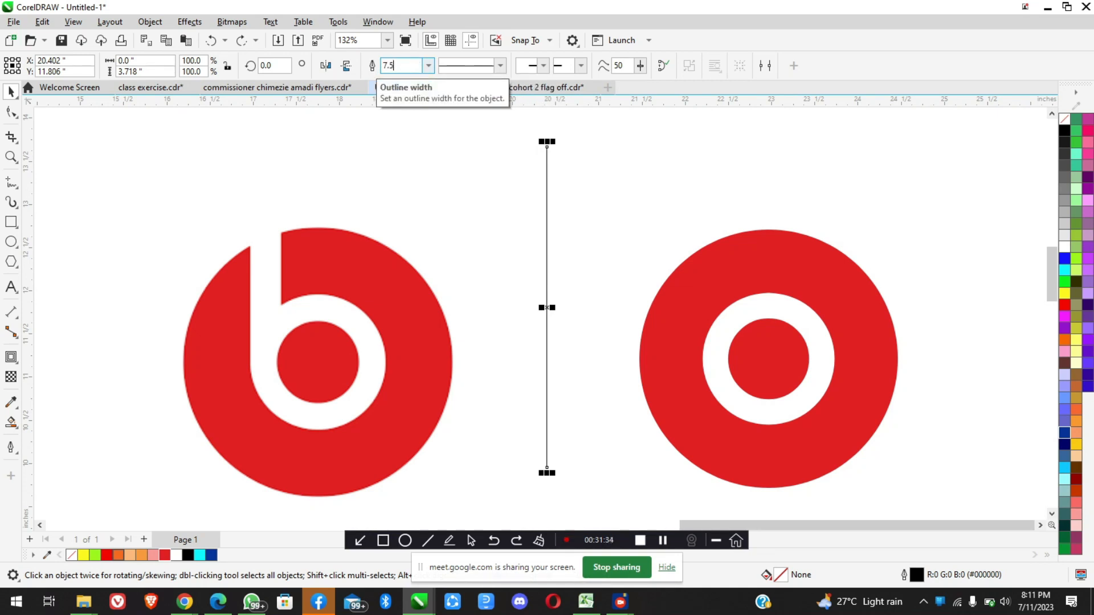
{"action": "key", "text": "Return"}
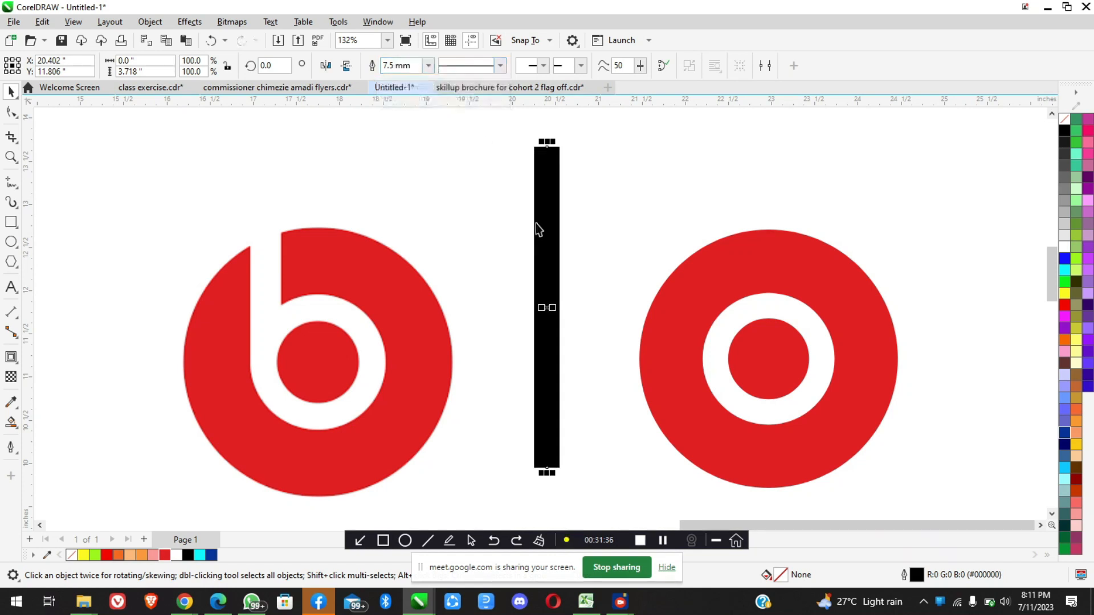
Align the thick black vertical line to the left edge of the white ring
{"action": "scroll", "coordinate": [554, 271], "scroll_direction": "down", "scroll_amount": 2}
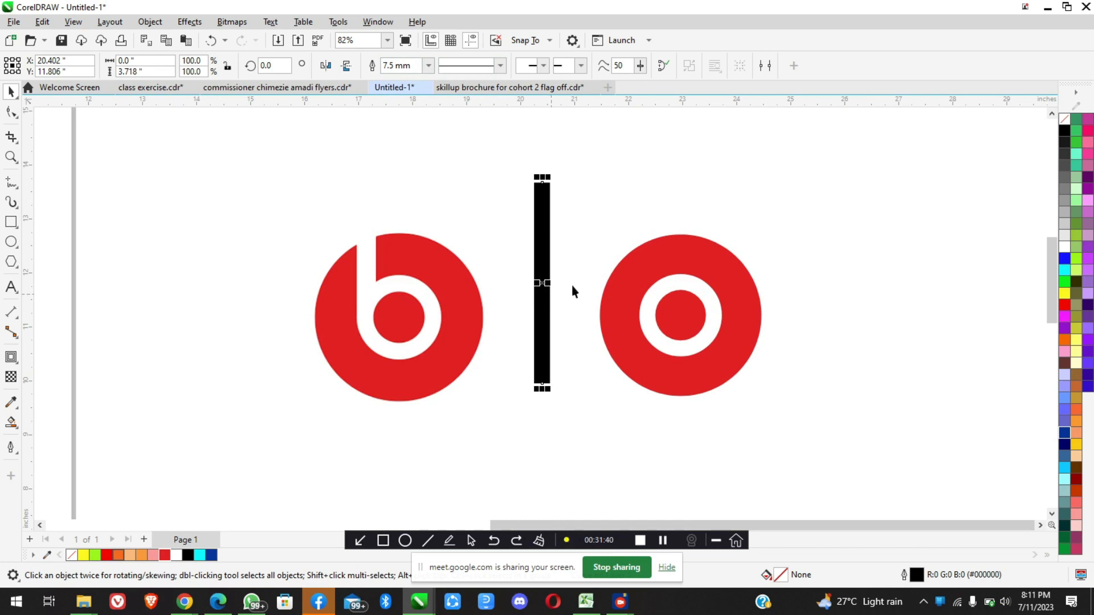
{"action": "scroll", "coordinate": [571, 286], "scroll_direction": "up", "scroll_amount": 1}
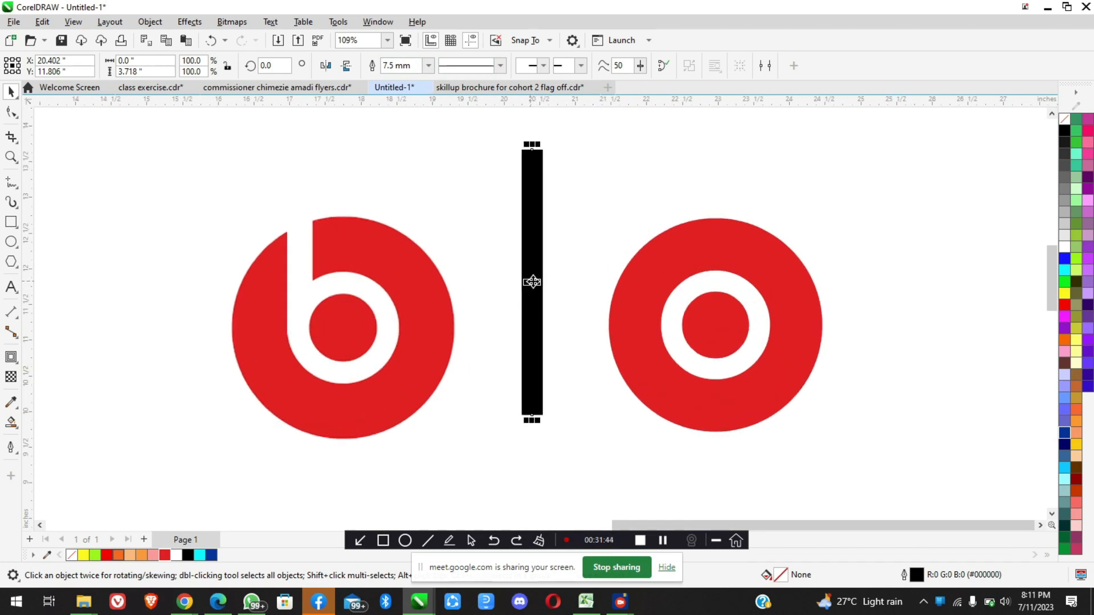
{"action": "scroll", "coordinate": [532, 295], "scroll_direction": "down", "scroll_amount": 1}
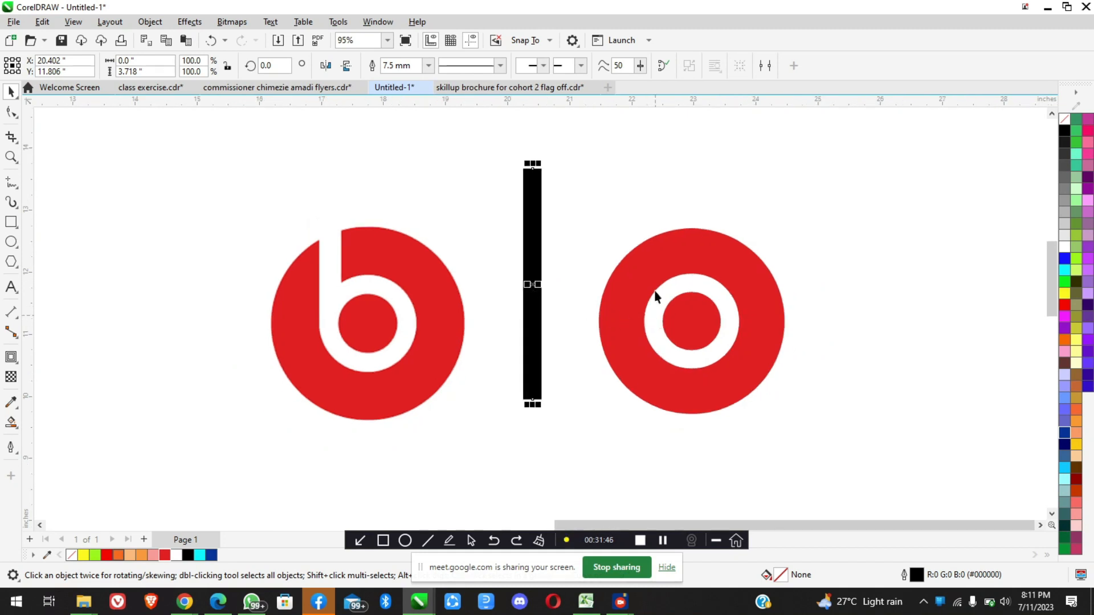
{"action": "scroll", "coordinate": [344, 339], "scroll_direction": "up", "scroll_amount": 4}
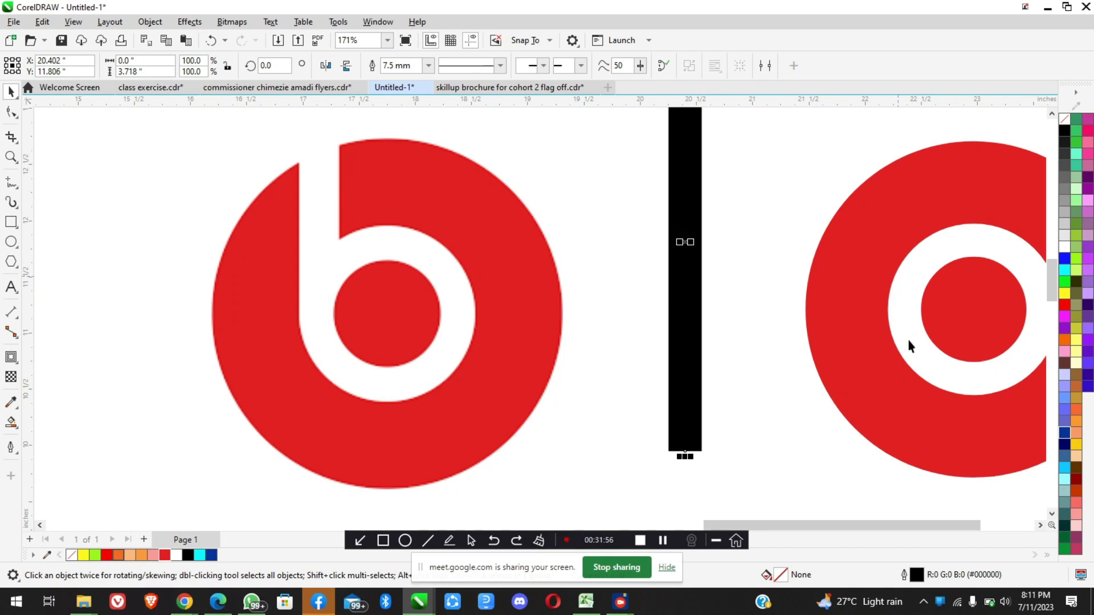
{"action": "scroll", "coordinate": [715, 272], "scroll_direction": "down", "scroll_amount": 3}
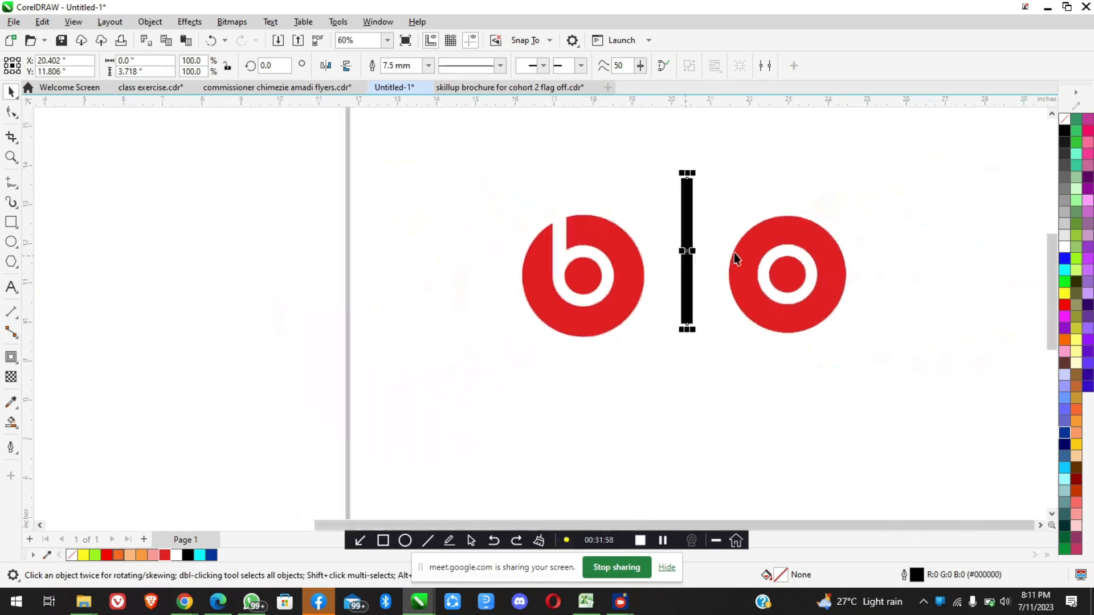
{"action": "scroll", "coordinate": [809, 251], "scroll_direction": "up", "scroll_amount": 1}
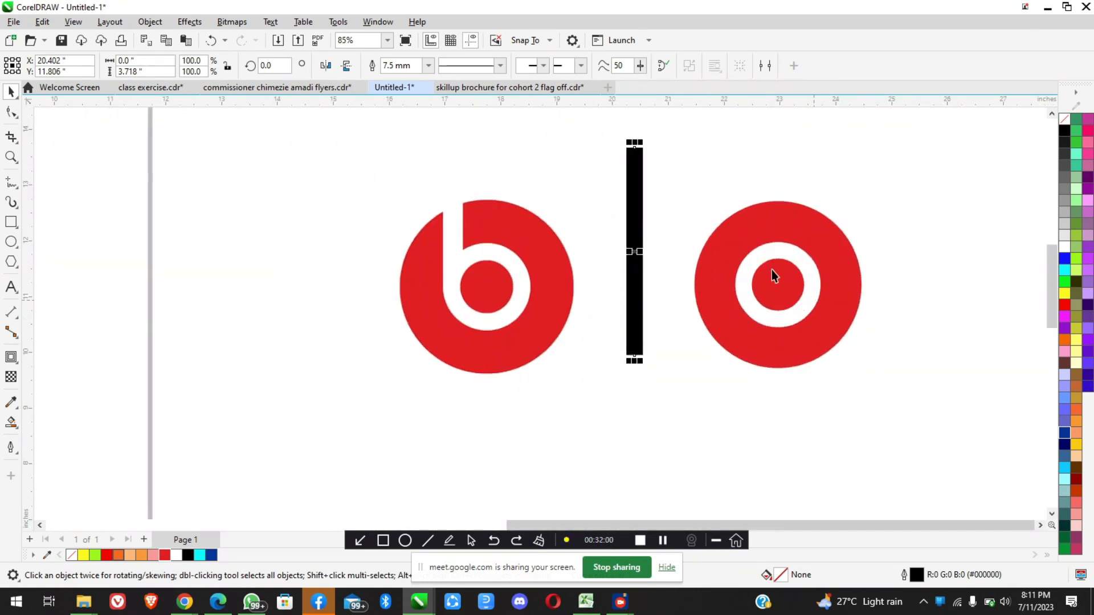
{"action": "left_click", "coordinate": [752, 267], "text": "shift"}
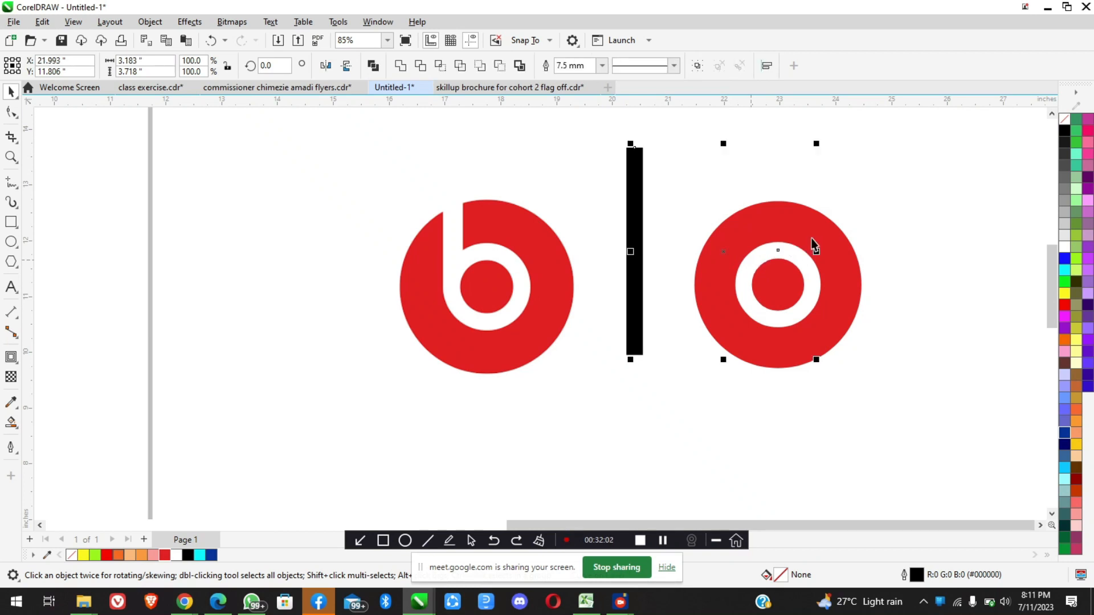
{"action": "scroll", "coordinate": [813, 245], "scroll_direction": "up", "scroll_amount": 2}
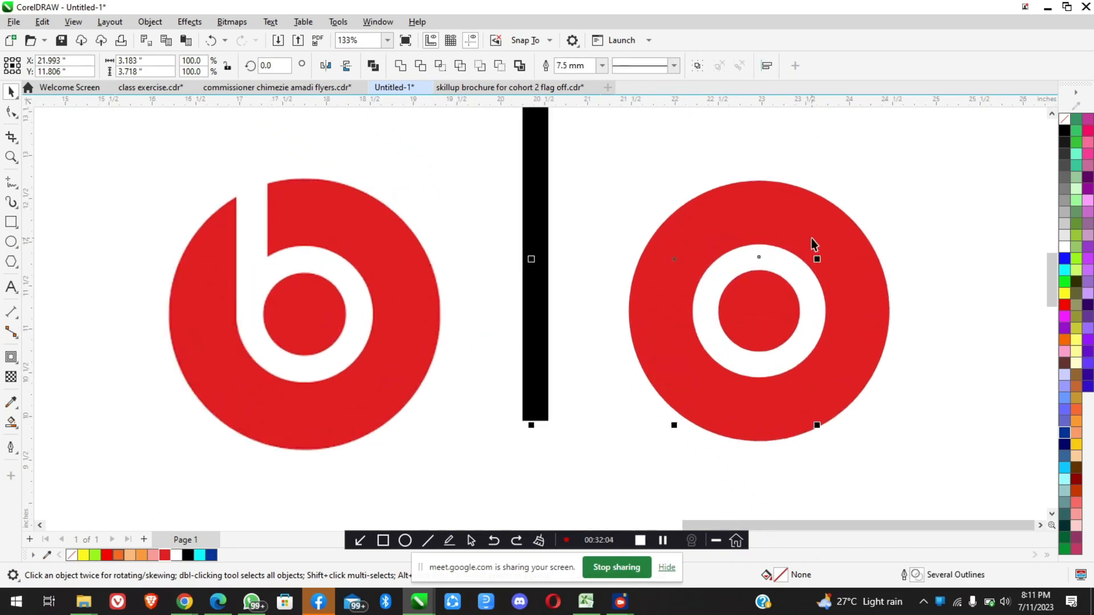
{"action": "key", "text": "l"}
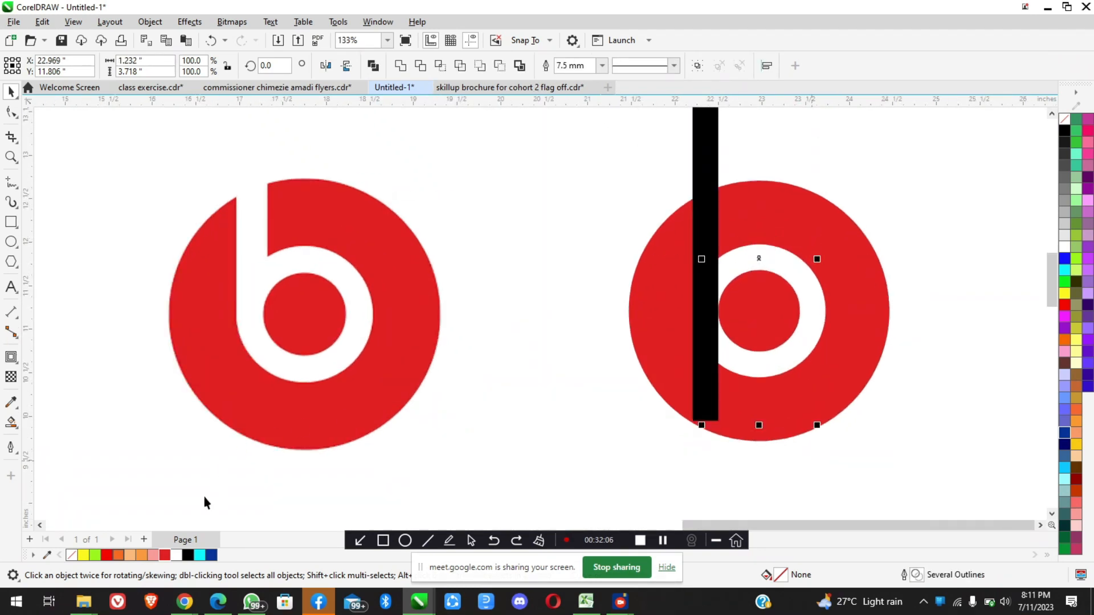
Switch to the Google Meet call in Chrome, admit the waiting participant, open the raised-hand queue, and return to CorelDRAW
{"action": "left_click", "coordinate": [185, 602]}
{"action": "left_click", "coordinate": [128, 536]}
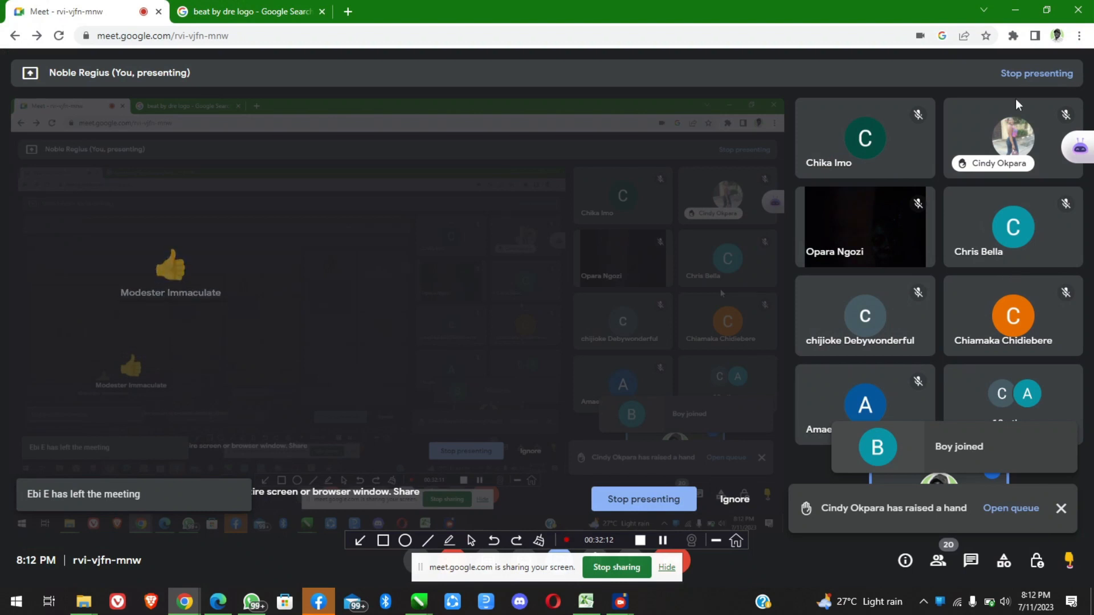
{"action": "left_click", "coordinate": [1013, 10]}
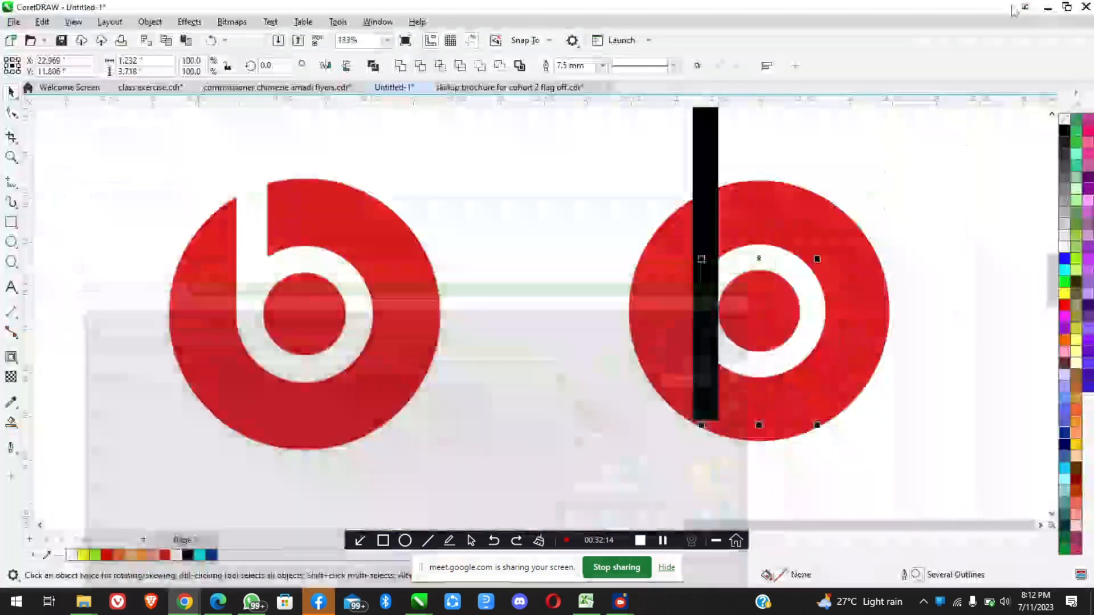
{"action": "left_click", "coordinate": [190, 594]}
{"action": "left_click", "coordinate": [138, 544]}
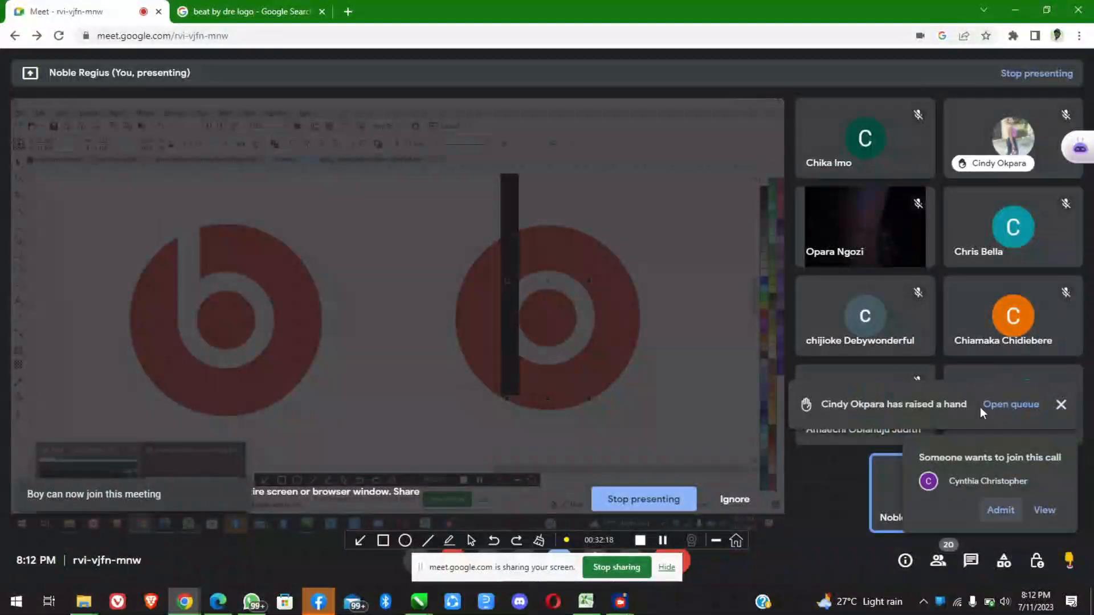
{"action": "left_click", "coordinate": [999, 508]}
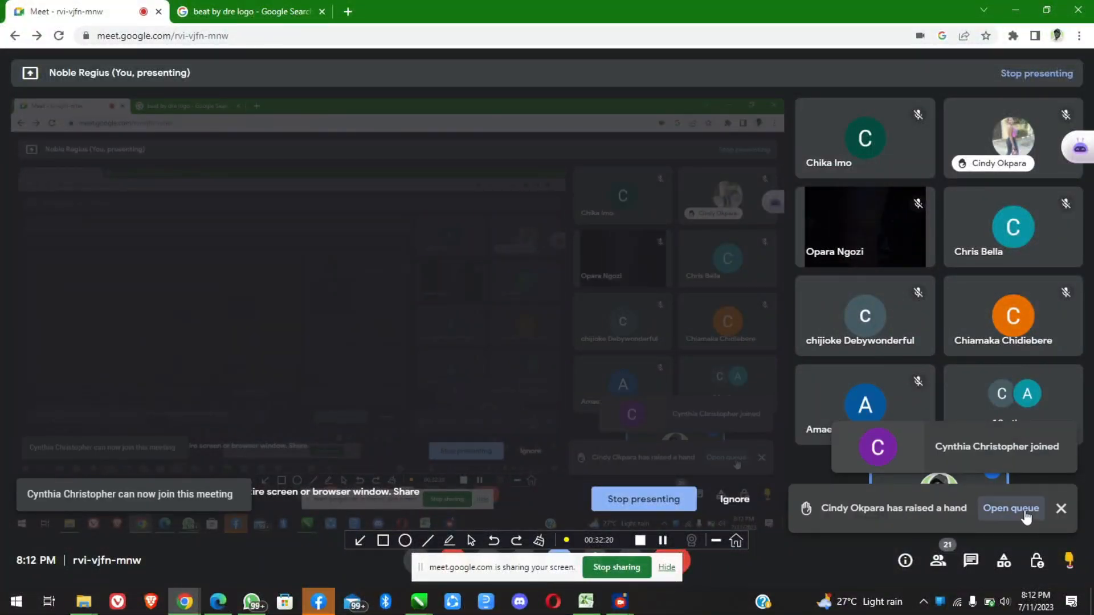
{"action": "left_click", "coordinate": [1024, 516]}
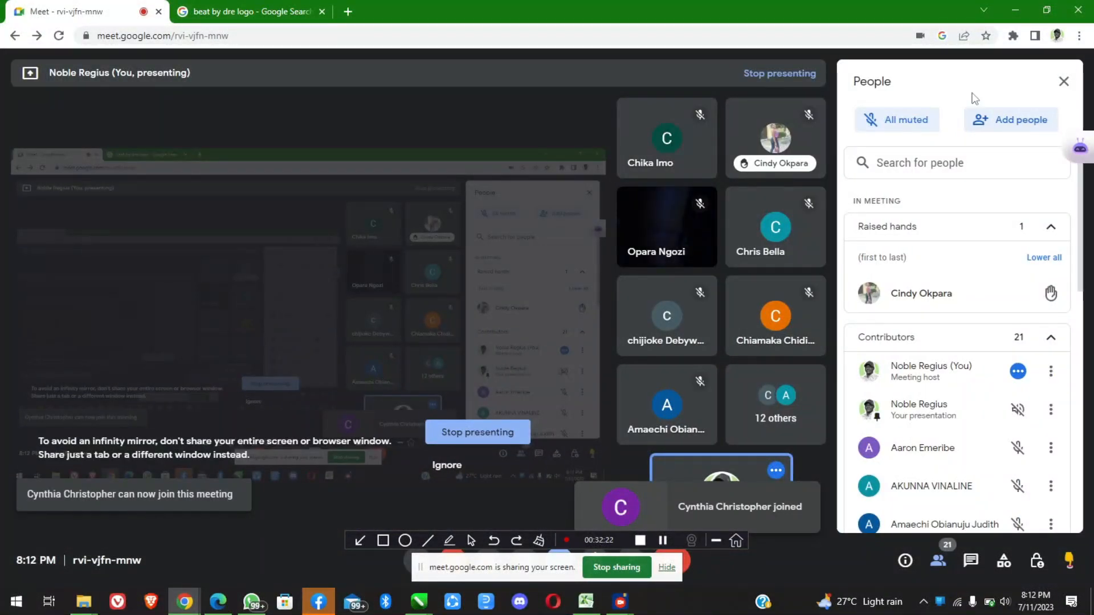
{"action": "left_click", "coordinate": [1021, 6]}
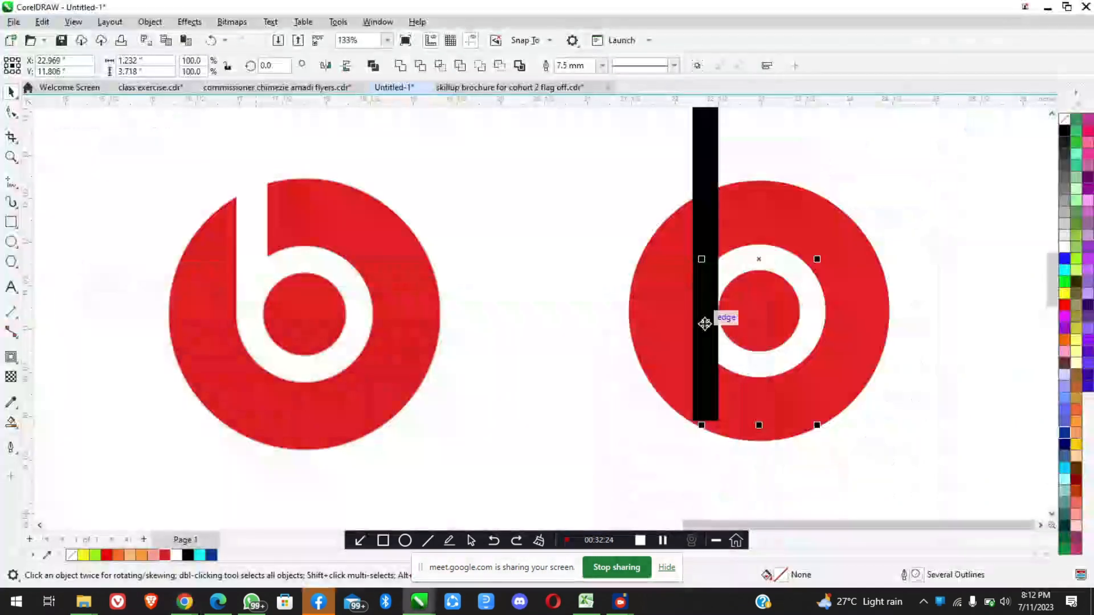
Recolour the thick black vertical line's outline white to form the stem of the b
{"action": "scroll", "coordinate": [818, 293], "scroll_direction": "down", "scroll_amount": 4}
{"action": "scroll", "coordinate": [818, 292], "scroll_direction": "up", "scroll_amount": 2}
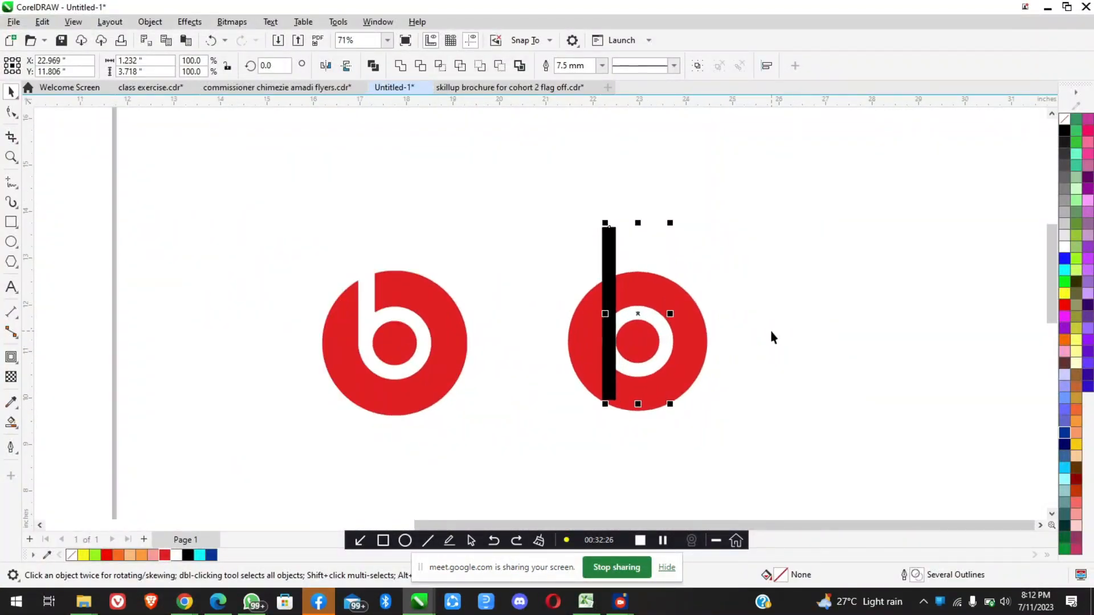
{"action": "left_click", "coordinate": [750, 347]}
{"action": "scroll", "coordinate": [604, 307], "scroll_direction": "up", "scroll_amount": 2}
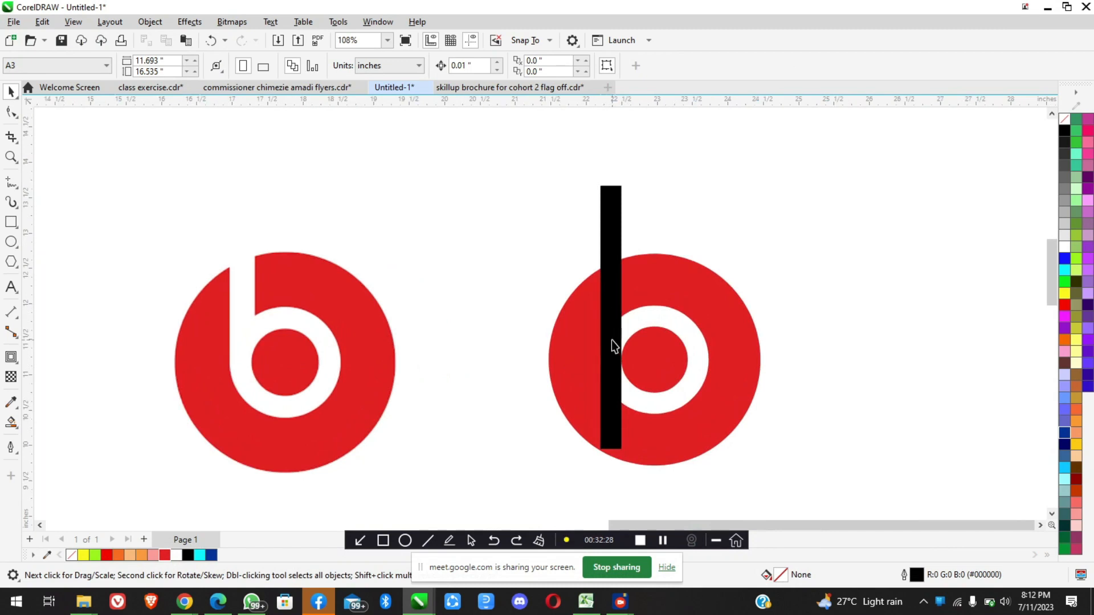
{"action": "left_click", "coordinate": [610, 208]}
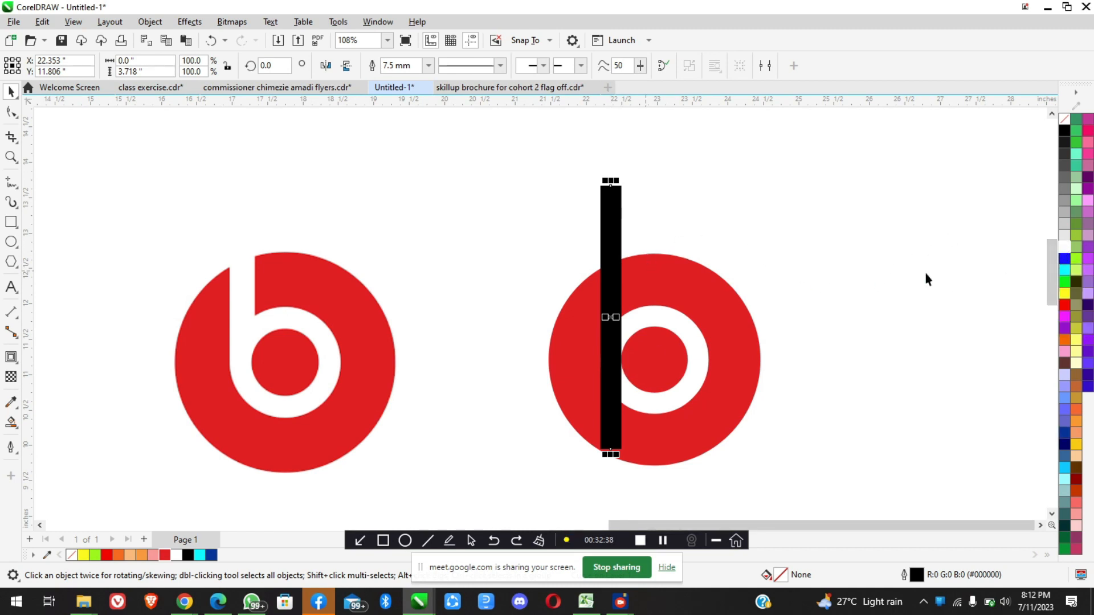
{"action": "left_click", "coordinate": [1065, 246]}
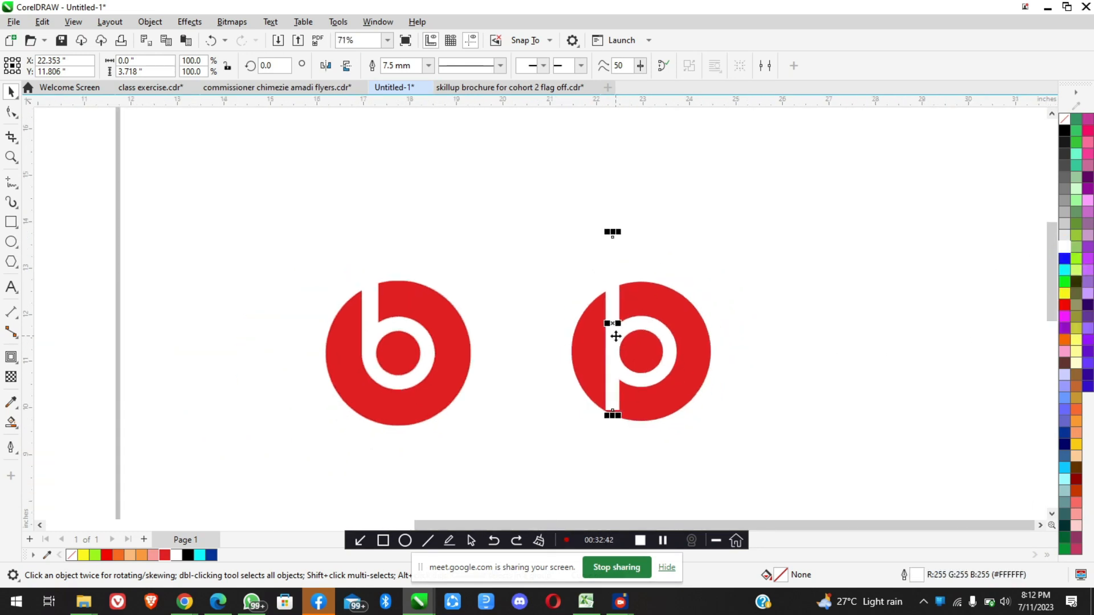
{"action": "scroll", "coordinate": [616, 336], "scroll_direction": "up", "scroll_amount": 1}
{"action": "scroll", "coordinate": [616, 336], "scroll_direction": "down", "scroll_amount": 3}
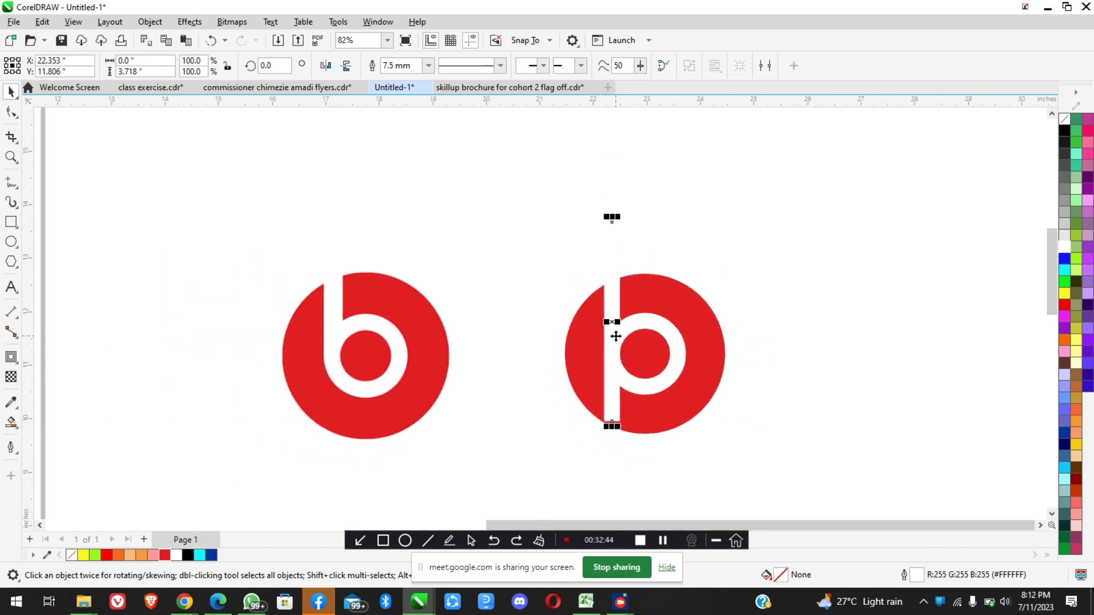
Examine the white stem's lower end where it extends below the ring on the recreated logo
{"action": "left_click", "coordinate": [672, 470]}
{"action": "scroll", "coordinate": [613, 428], "scroll_direction": "up", "scroll_amount": 5}
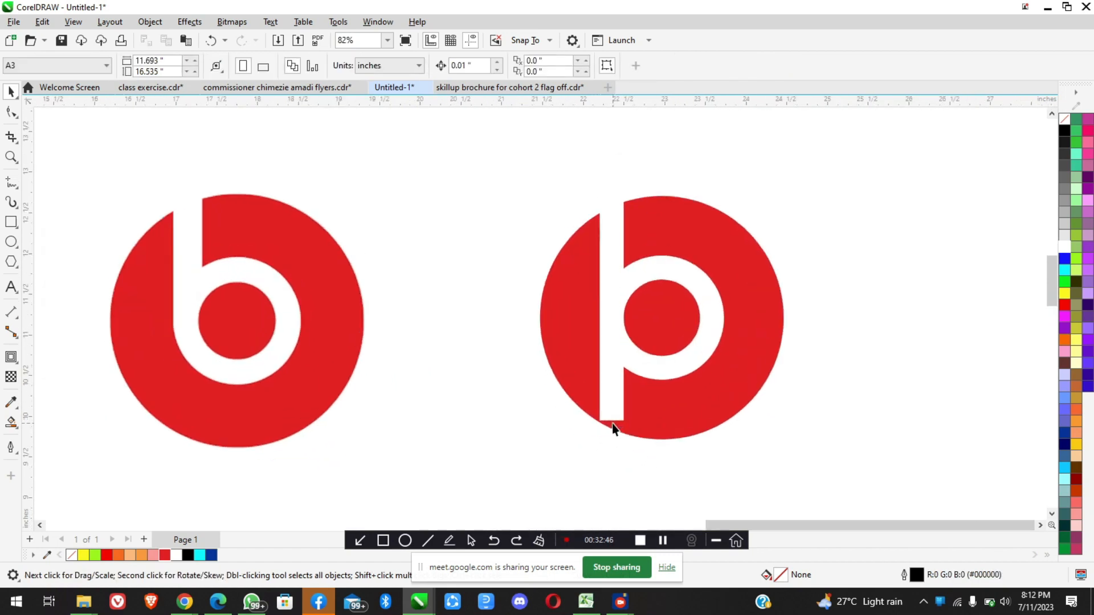
{"action": "scroll", "coordinate": [611, 419], "scroll_direction": "up", "scroll_amount": 3}
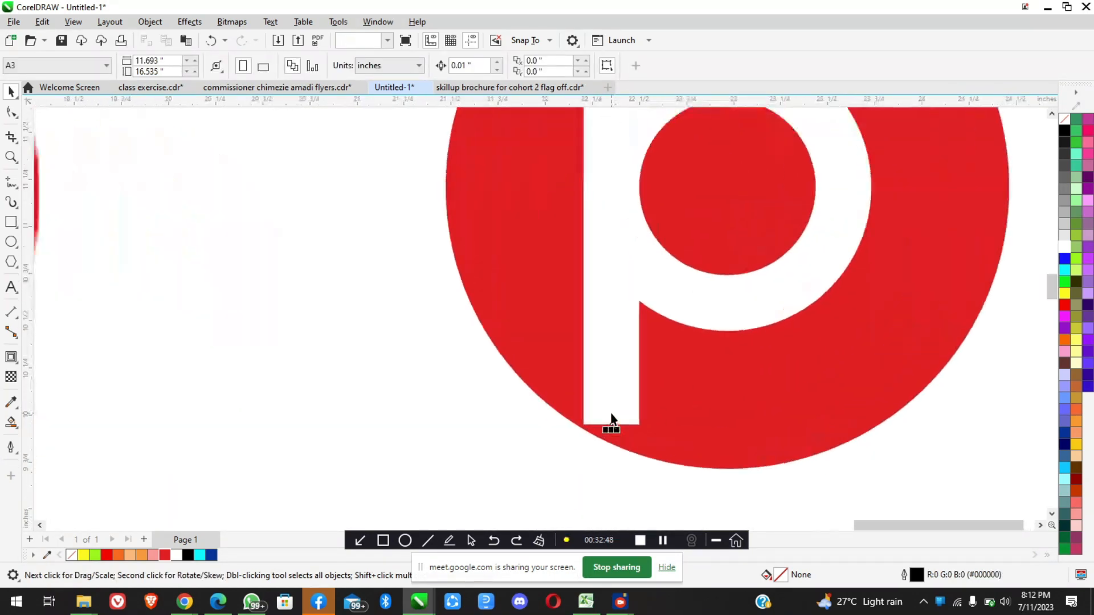
{"action": "left_click", "coordinate": [611, 419]}
{"action": "scroll", "coordinate": [610, 420], "scroll_direction": "down", "scroll_amount": 2}
{"action": "scroll", "coordinate": [611, 428], "scroll_direction": "down", "scroll_amount": 4}
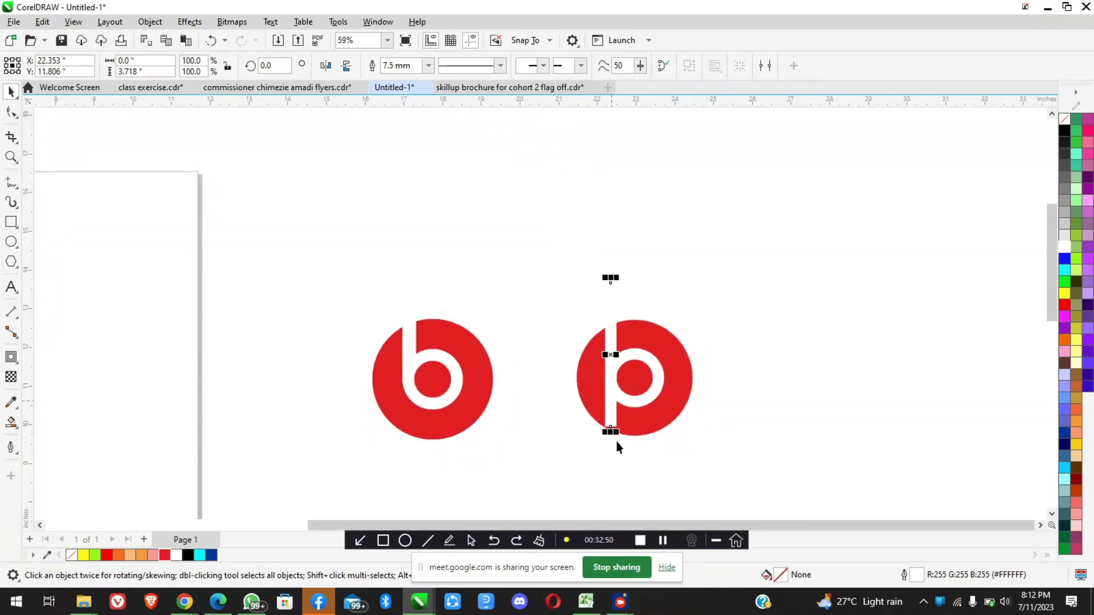
{"action": "scroll", "coordinate": [528, 415], "scroll_direction": "up", "scroll_amount": 1}
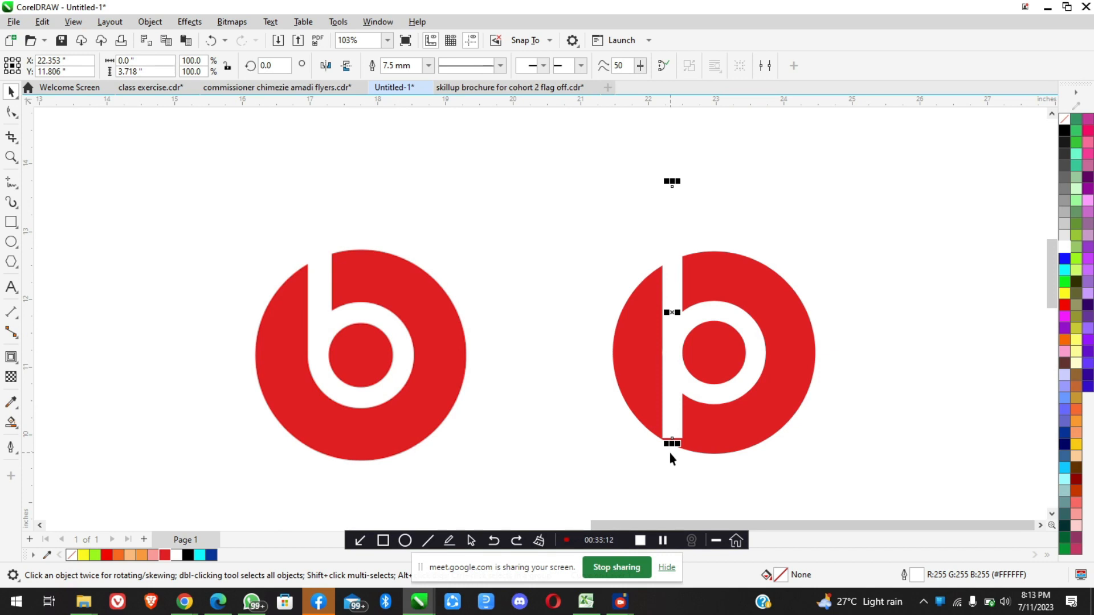
{"action": "scroll", "coordinate": [674, 346], "scroll_direction": "up", "scroll_amount": 3}
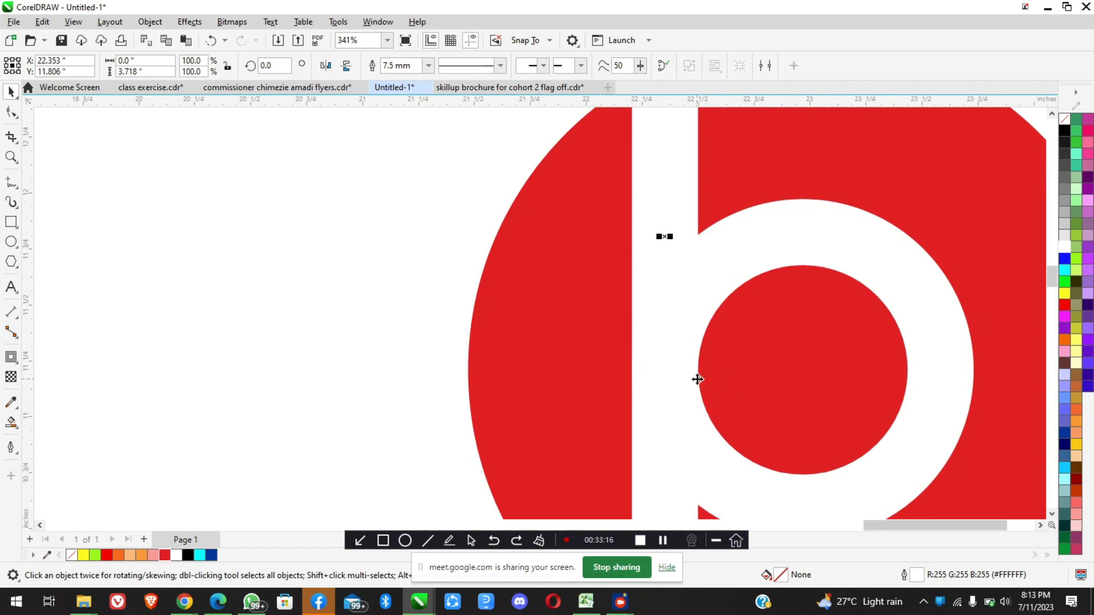
{"action": "scroll", "coordinate": [697, 379], "scroll_direction": "down", "scroll_amount": 4}
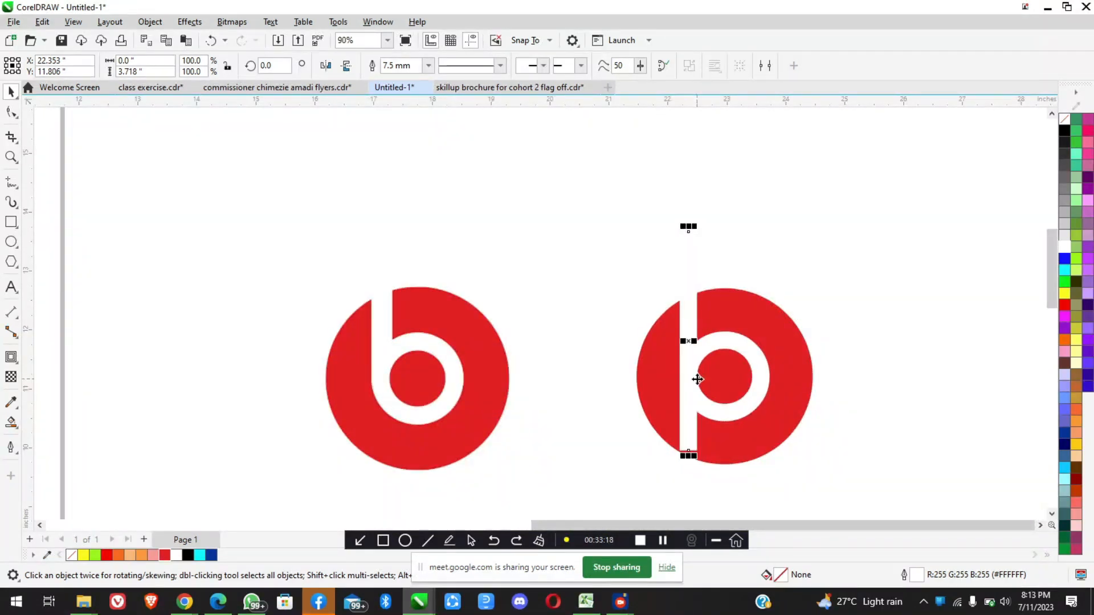
Compare how the stem flows into the ring's outer left curve on the reference logo with the recreated one
{"action": "scroll", "coordinate": [727, 419], "scroll_direction": "up", "scroll_amount": 1}
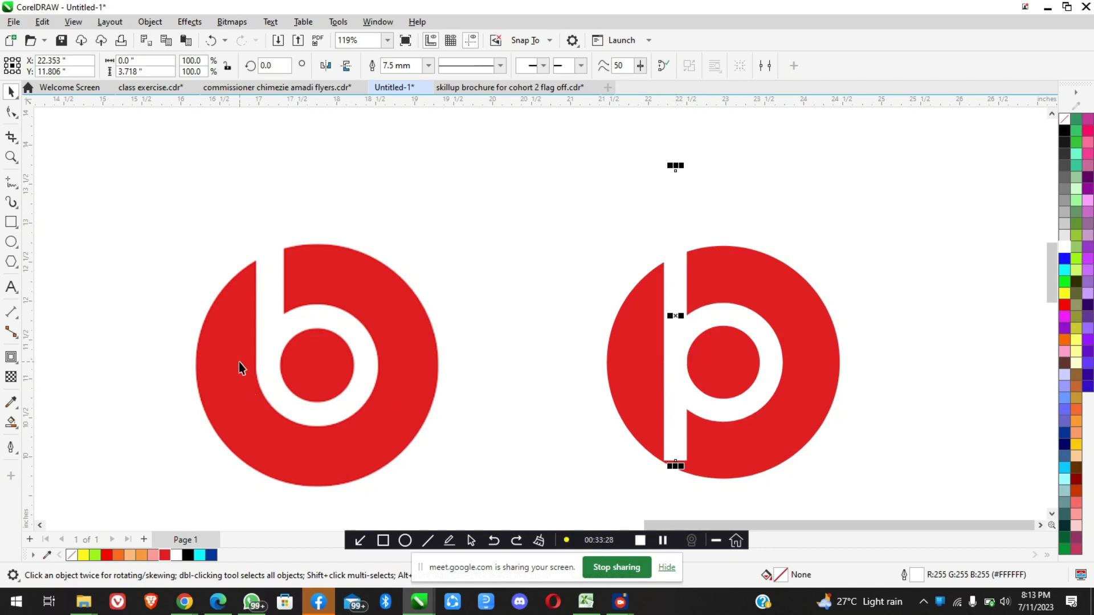
{"action": "scroll", "coordinate": [239, 364], "scroll_direction": "up", "scroll_amount": 5}
{"action": "scroll", "coordinate": [366, 299], "scroll_direction": "down", "scroll_amount": 2}
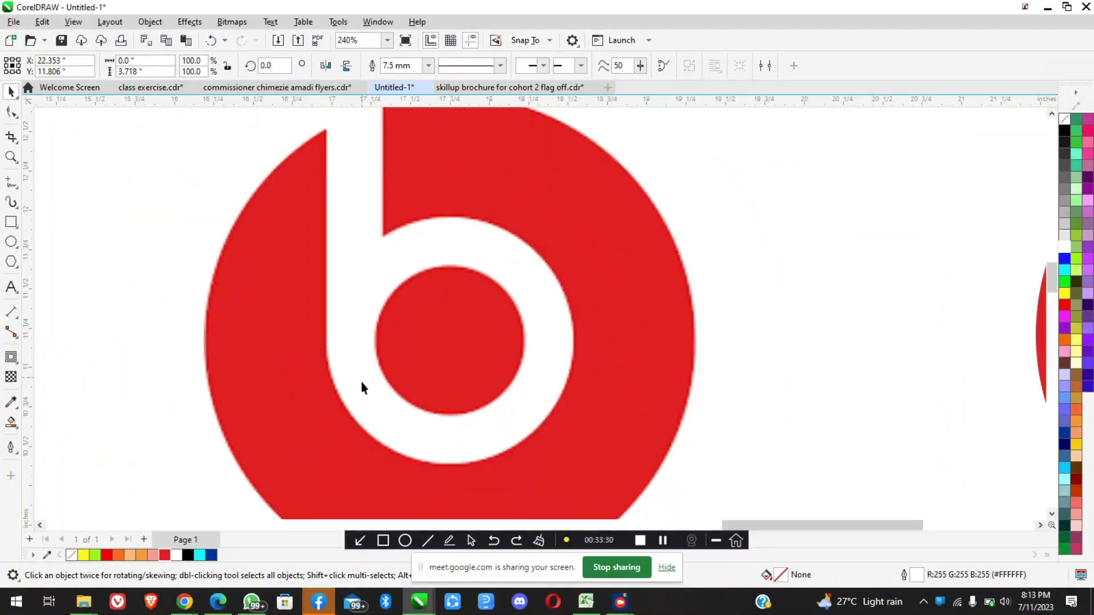
{"action": "scroll", "coordinate": [361, 386], "scroll_direction": "up", "scroll_amount": 1}
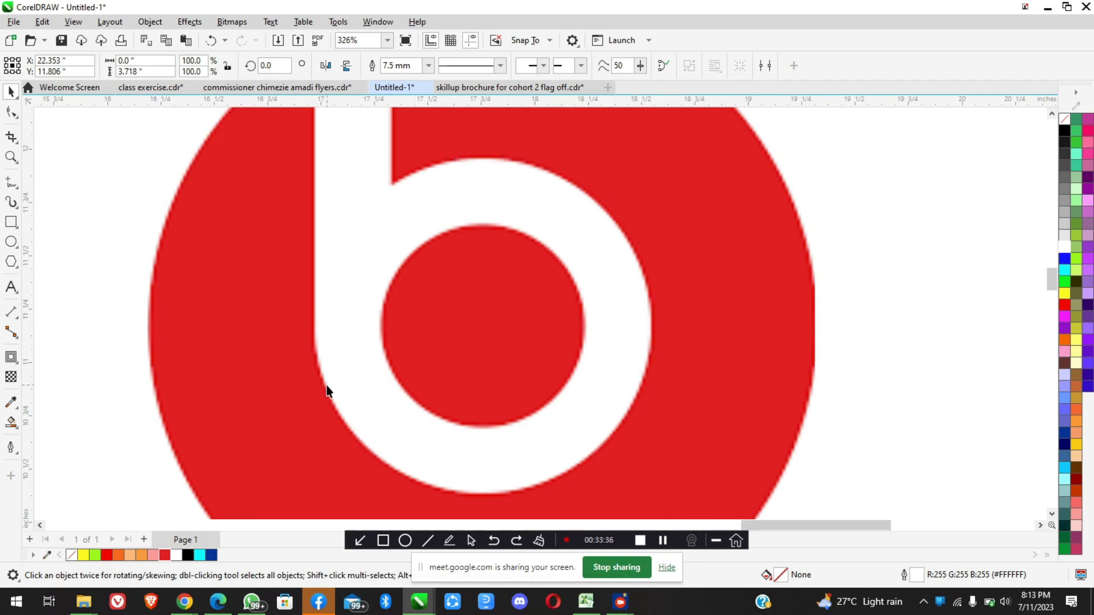
{"action": "scroll", "coordinate": [317, 351], "scroll_direction": "up", "scroll_amount": 2}
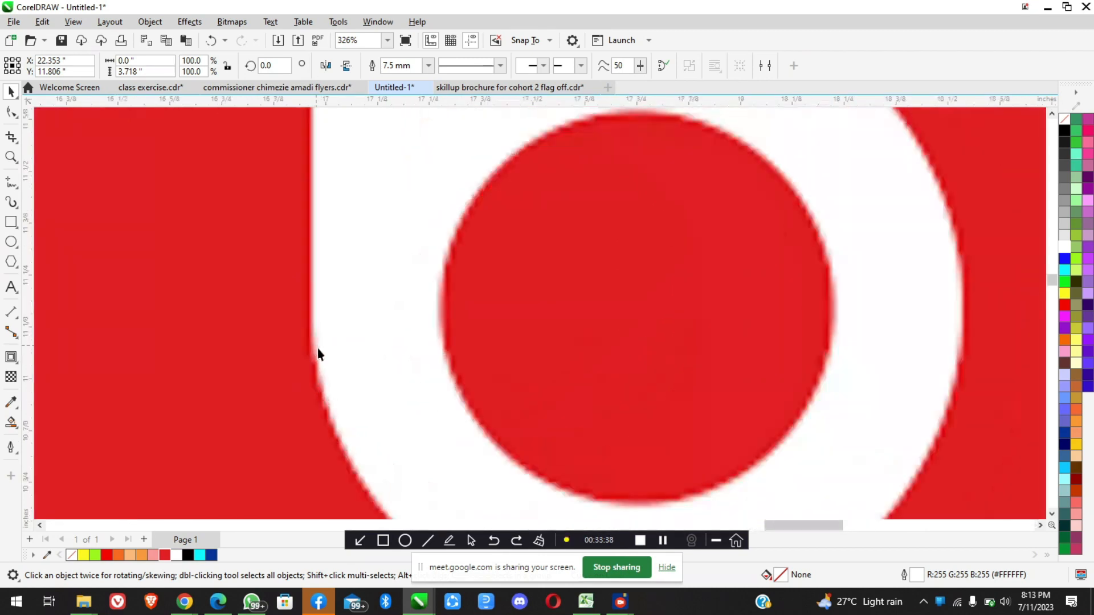
{"action": "scroll", "coordinate": [341, 342], "scroll_direction": "down", "scroll_amount": 6}
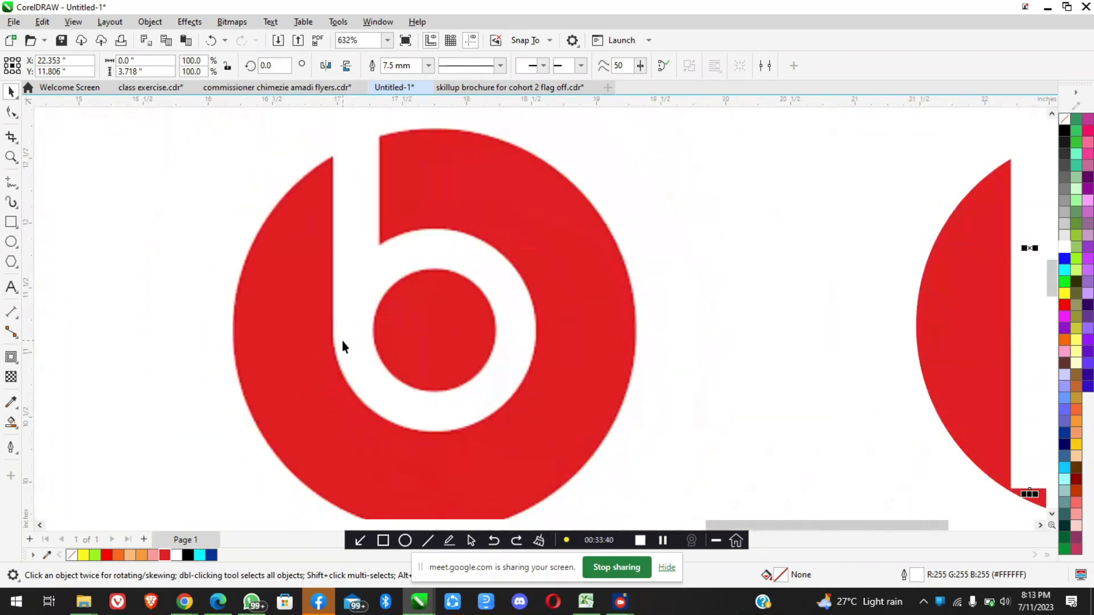
{"action": "scroll", "coordinate": [574, 362], "scroll_direction": "up", "scroll_amount": 3}
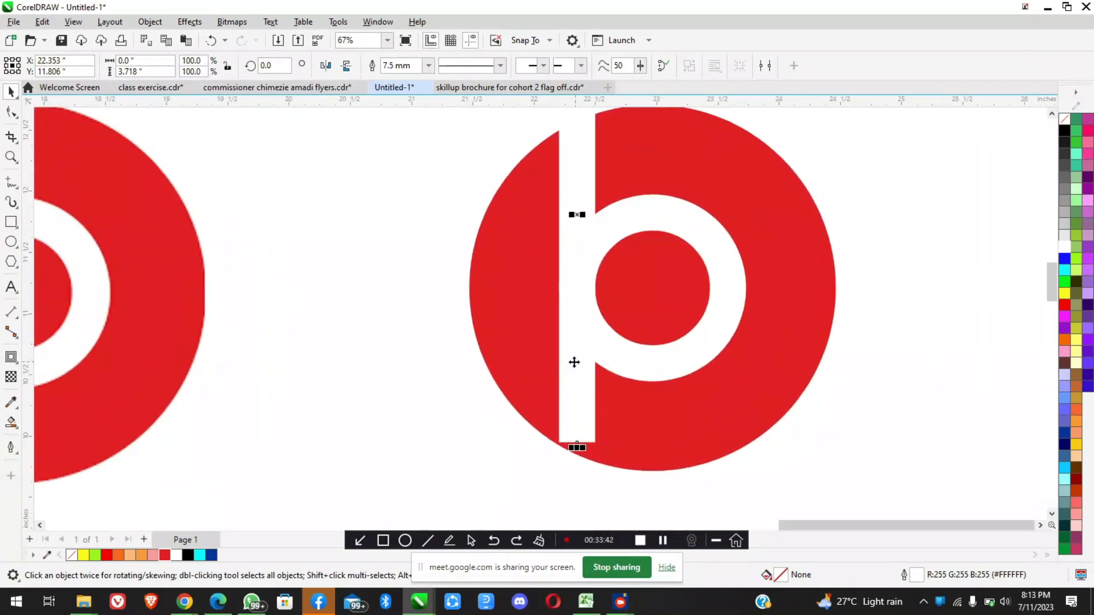
Switch to the Google Meet call in Chrome, admit the waiting participant, and return to CorelDRAW
{"action": "left_click", "coordinate": [185, 602]}
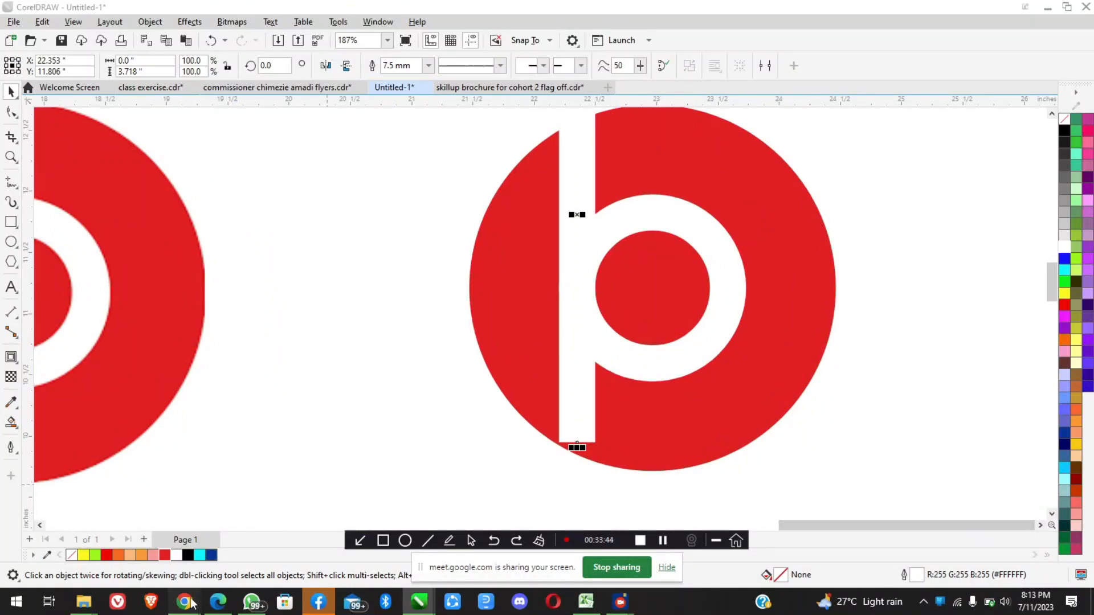
{"action": "left_click", "coordinate": [136, 532]}
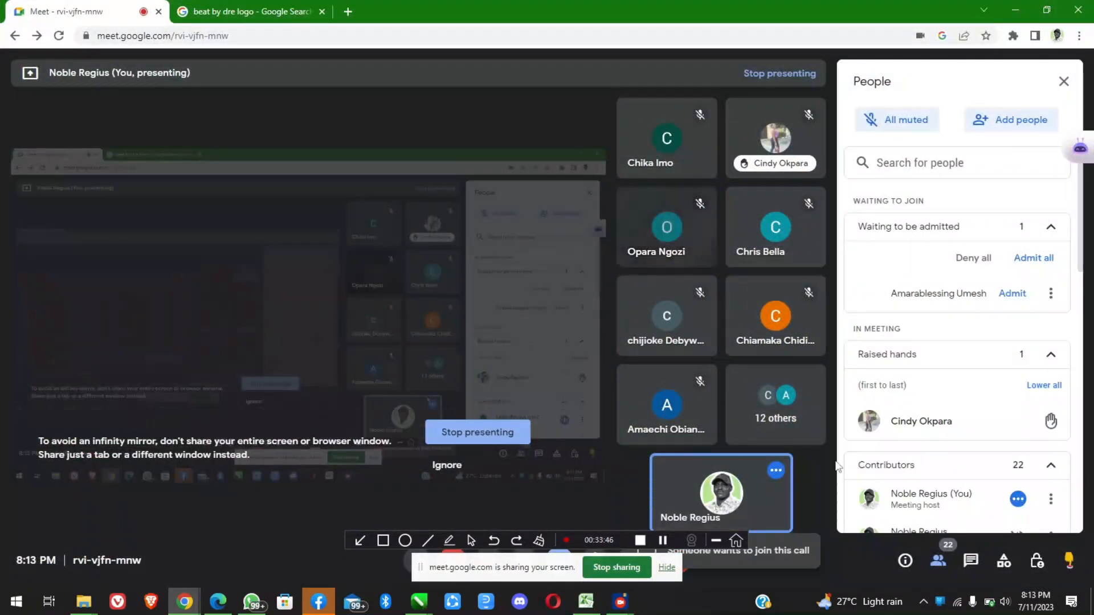
{"action": "left_click", "coordinate": [1025, 295]}
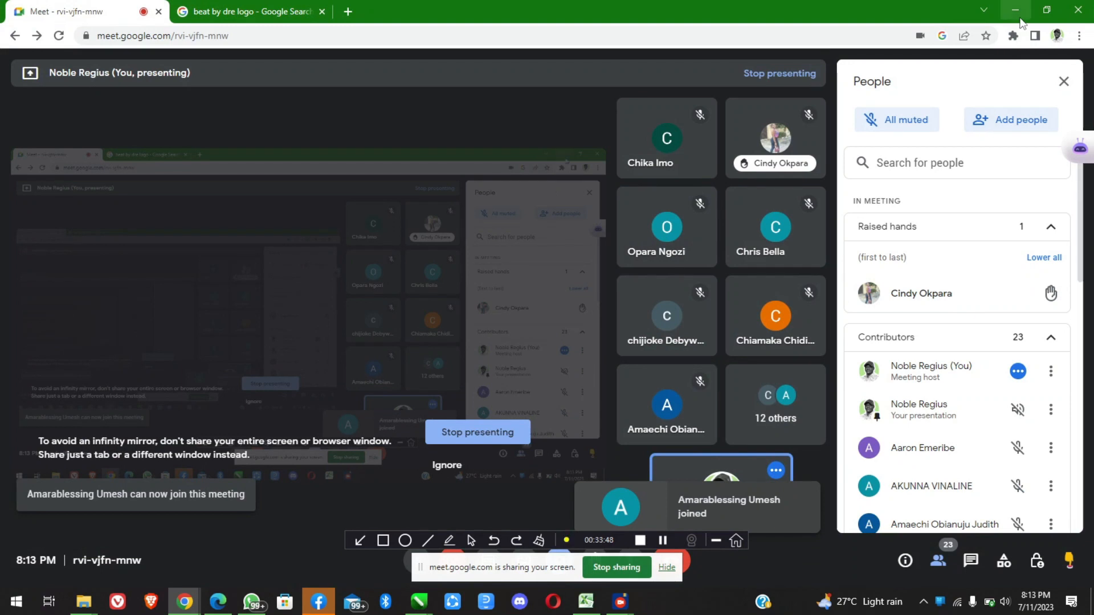
{"action": "left_click", "coordinate": [1015, 10]}
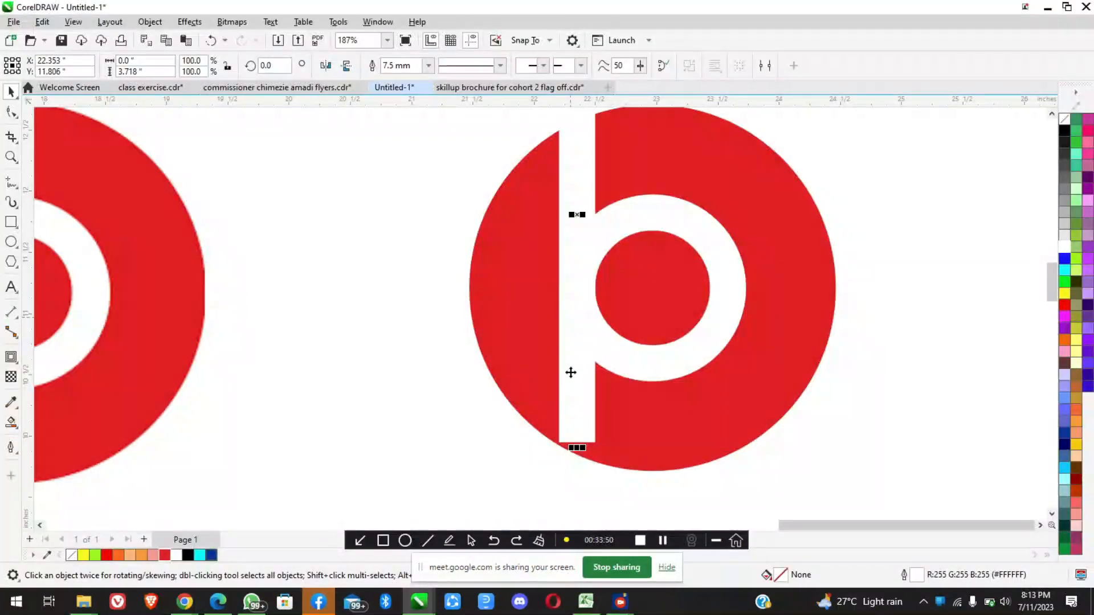
Try shortening the white stem from its lower end to about 2.68 in tall and inspect its join with the ring
{"action": "left_click_drag", "start_coordinate": [577, 448], "coordinate": [576, 317]}
{"action": "scroll", "coordinate": [583, 279], "scroll_direction": "up", "scroll_amount": 2}
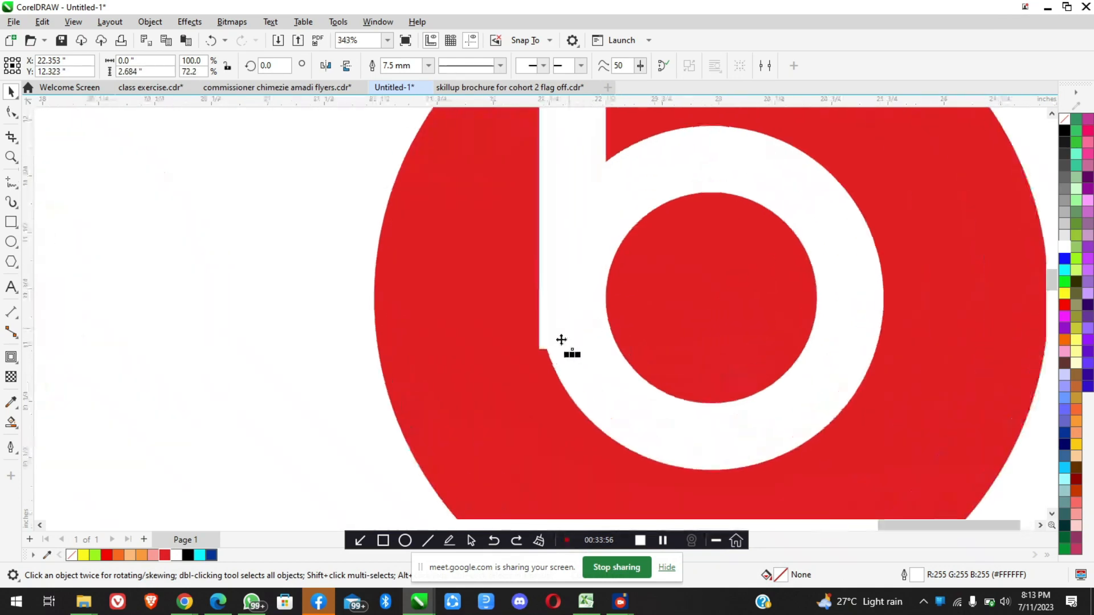
{"action": "scroll", "coordinate": [561, 340], "scroll_direction": "up", "scroll_amount": 4}
{"action": "scroll", "coordinate": [487, 278], "scroll_direction": "up", "scroll_amount": 3}
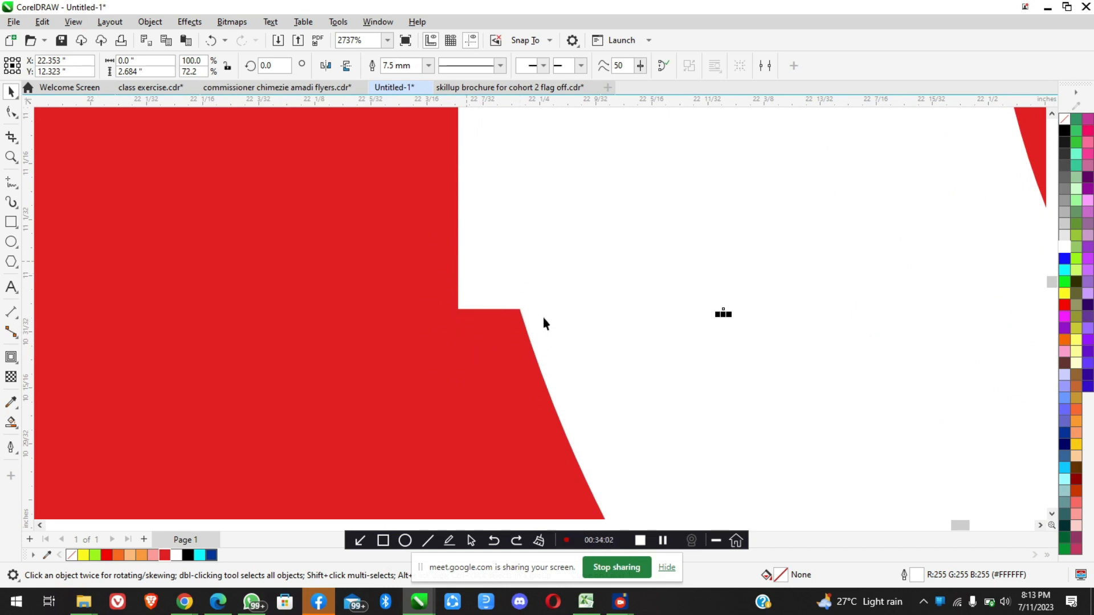
{"action": "scroll", "coordinate": [438, 339], "scroll_direction": "down", "scroll_amount": 3}
{"action": "scroll", "coordinate": [491, 361], "scroll_direction": "down", "scroll_amount": 5}
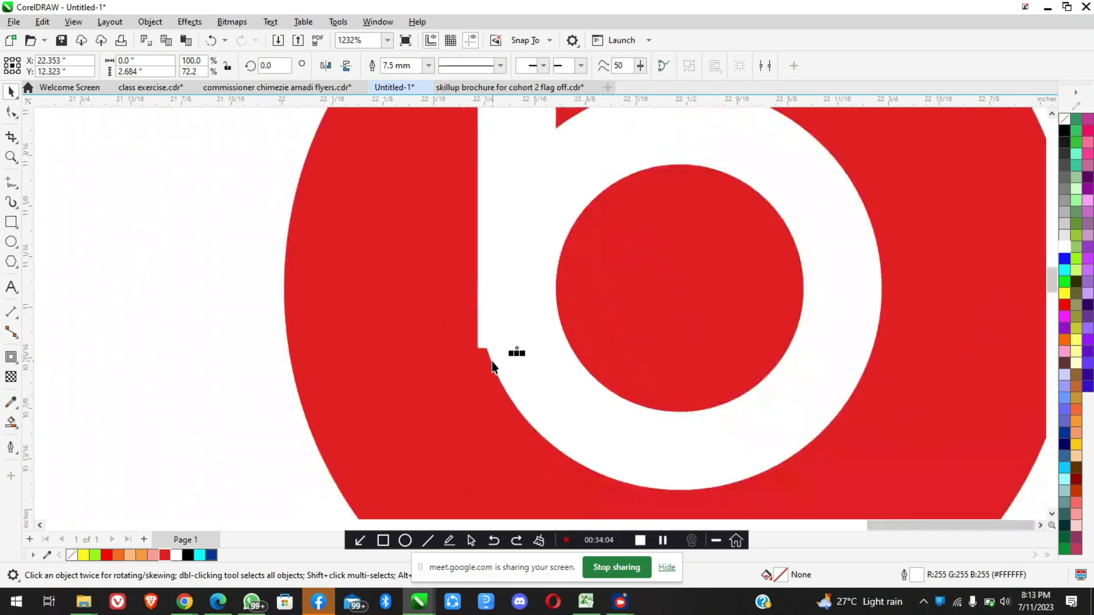
Try a 10 mm outline width on the stem and raise its lower end to about 2.54 in tall
{"action": "left_click", "coordinate": [428, 65]}
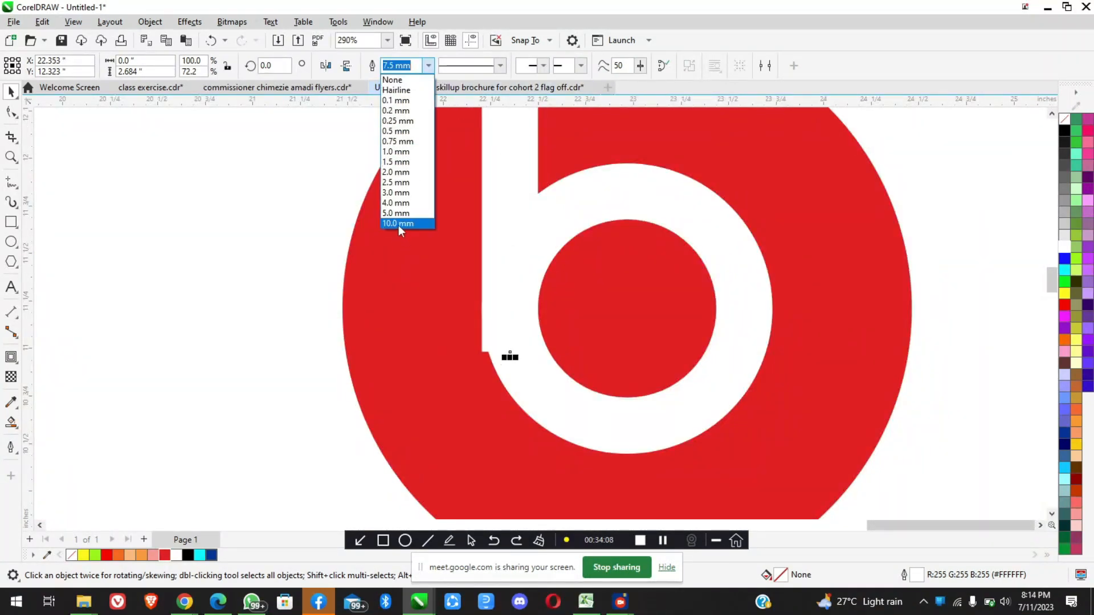
{"action": "left_click", "coordinate": [398, 223]}
{"action": "scroll", "coordinate": [523, 322], "scroll_direction": "up", "scroll_amount": 3}
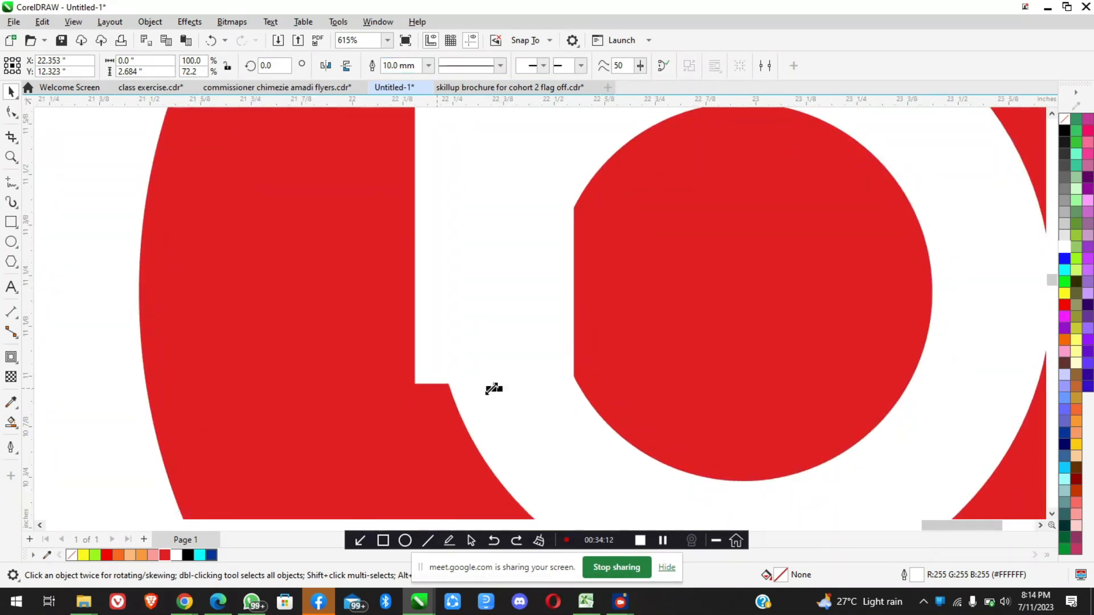
{"action": "left_click_drag", "start_coordinate": [495, 388], "coordinate": [546, 330]}
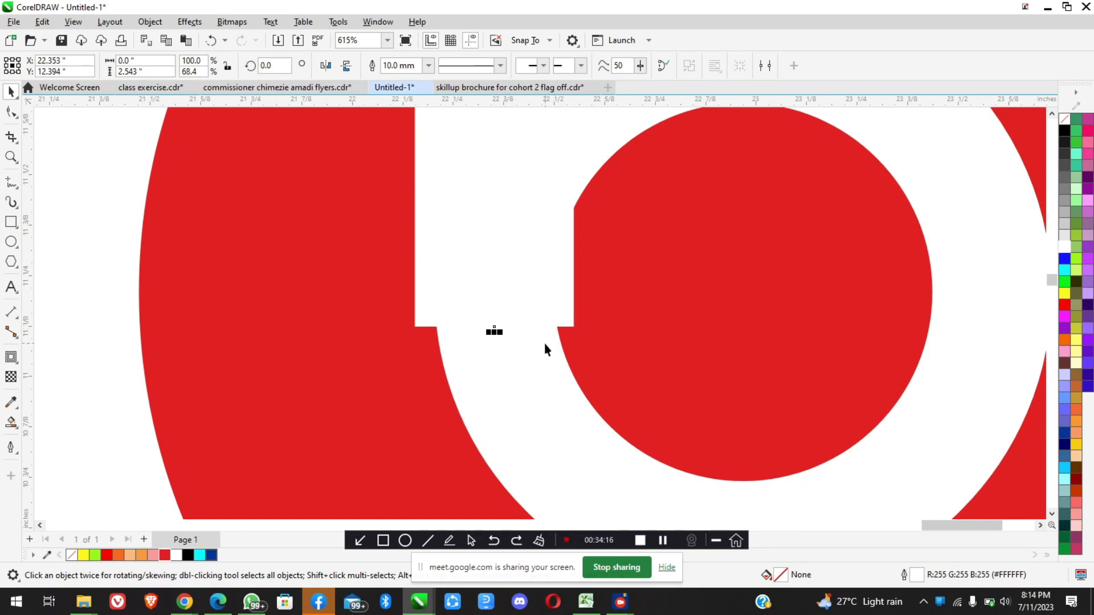
{"action": "scroll", "coordinate": [544, 343], "scroll_direction": "down", "scroll_amount": 10}
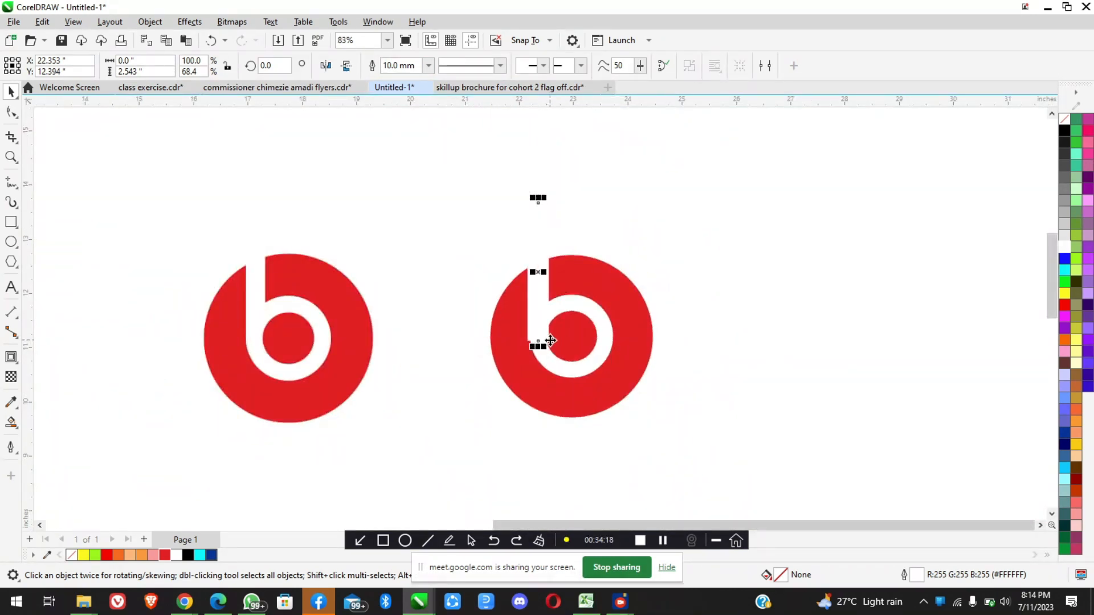
{"action": "scroll", "coordinate": [550, 341], "scroll_direction": "up", "scroll_amount": 5}
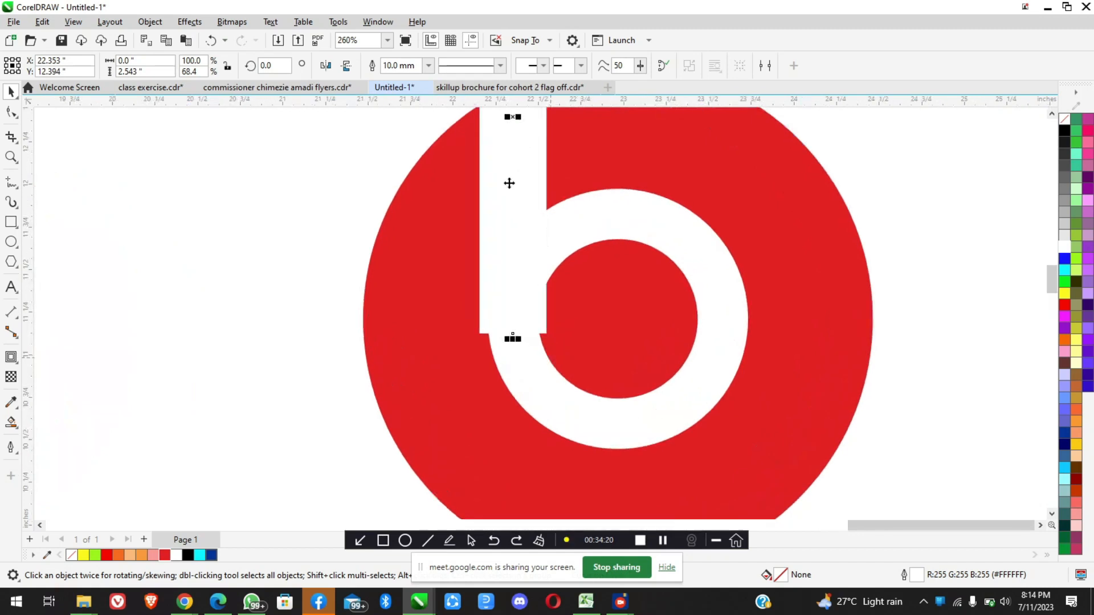
Undo the stem's thickening and shortening, and set its lower end below the ring at about 3.34 in tall
{"action": "key", "text": "ctrl+z"}
{"action": "key", "text": "ctrl+z"}
{"action": "key", "text": "ctrl+z"}
{"action": "left_click_drag", "start_coordinate": [512, 363], "coordinate": [522, 464]}
{"action": "scroll", "coordinate": [533, 354], "scroll_direction": "down", "scroll_amount": 4}
{"action": "scroll", "coordinate": [532, 354], "scroll_direction": "up", "scroll_amount": 3}
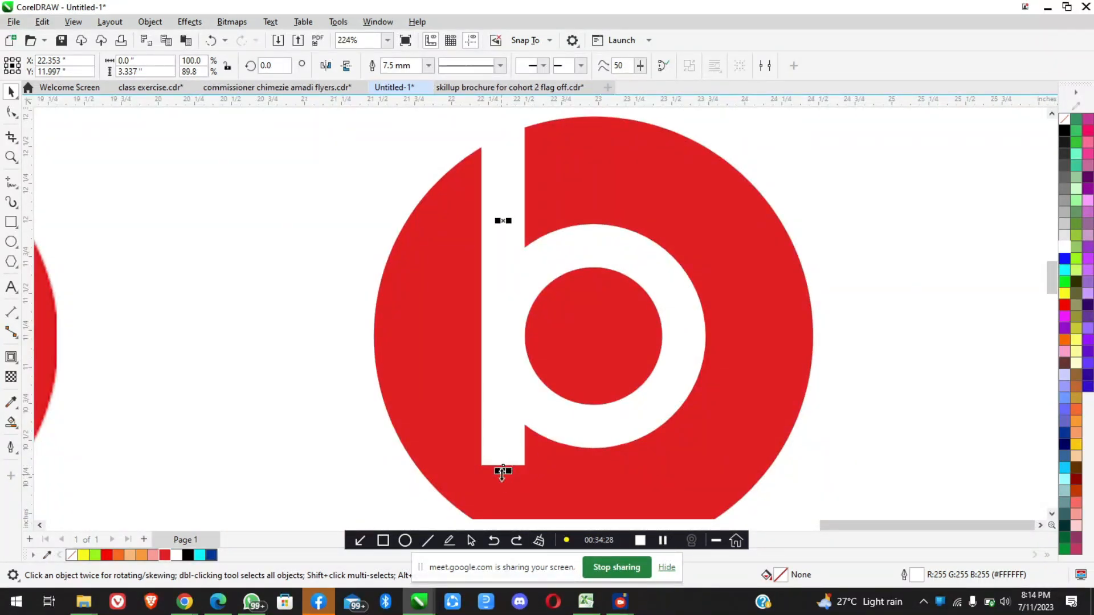
Shorten the white stem from its lower end to about 2.46 in tall, ending it where the ring's left side begins curving inward
{"action": "left_click_drag", "start_coordinate": [503, 470], "coordinate": [503, 341]}
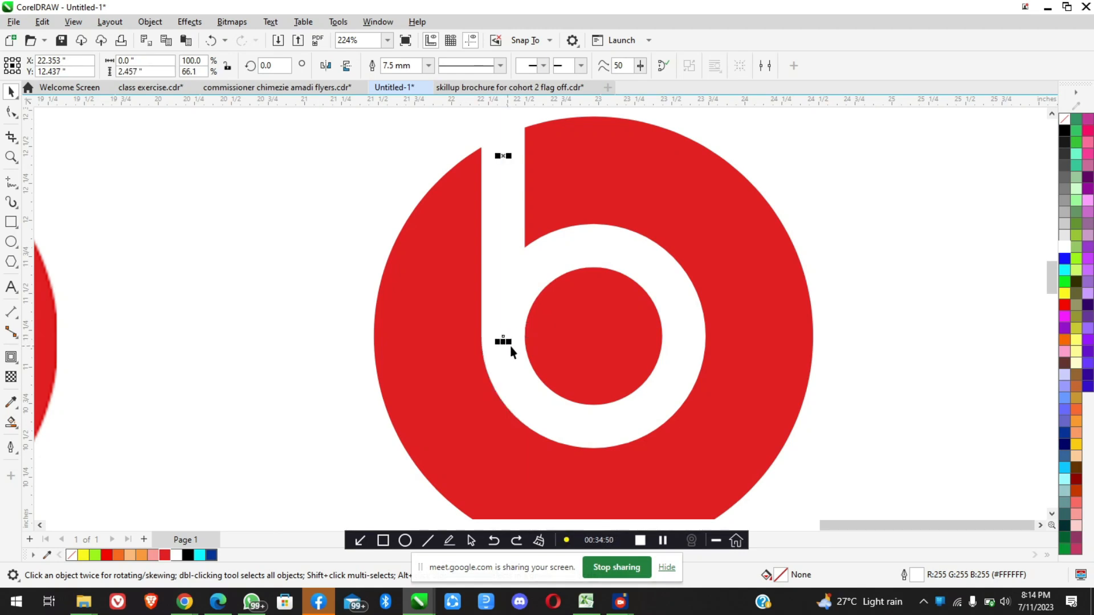
{"action": "scroll", "coordinate": [502, 338], "scroll_direction": "up", "scroll_amount": 2}
{"action": "scroll", "coordinate": [503, 338], "scroll_direction": "up", "scroll_amount": 2}
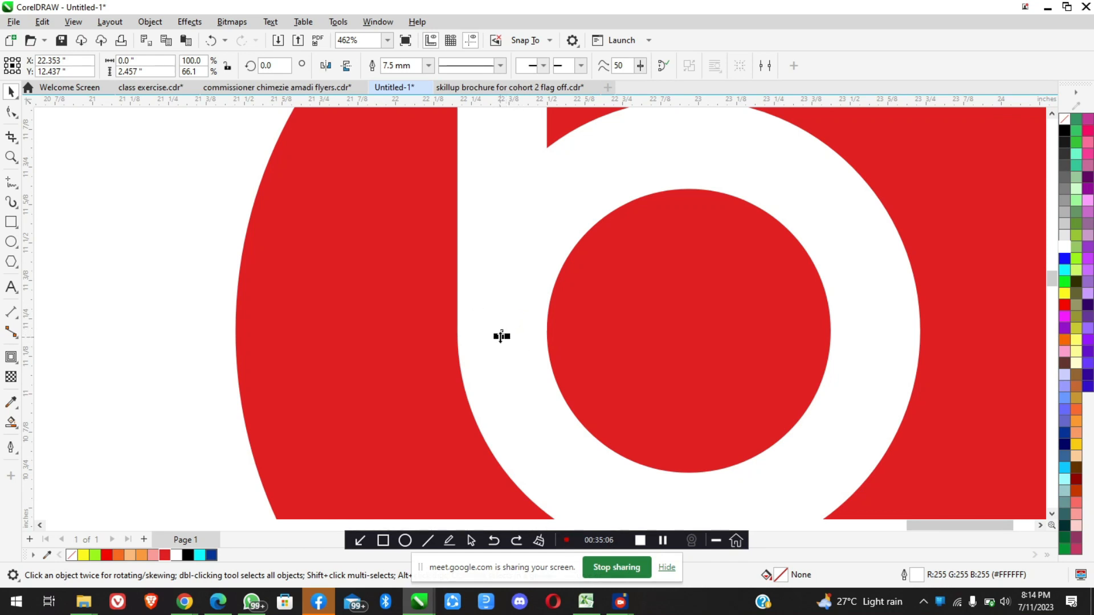
{"action": "scroll", "coordinate": [484, 290], "scroll_direction": "up", "scroll_amount": 4}
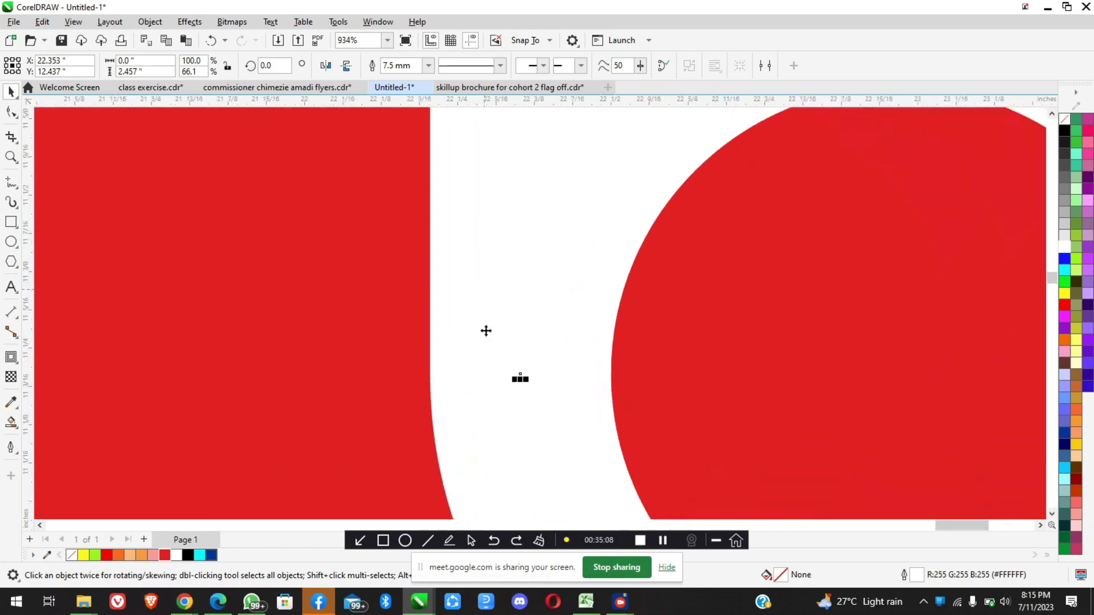
{"action": "scroll", "coordinate": [461, 359], "scroll_direction": "down", "scroll_amount": 2}
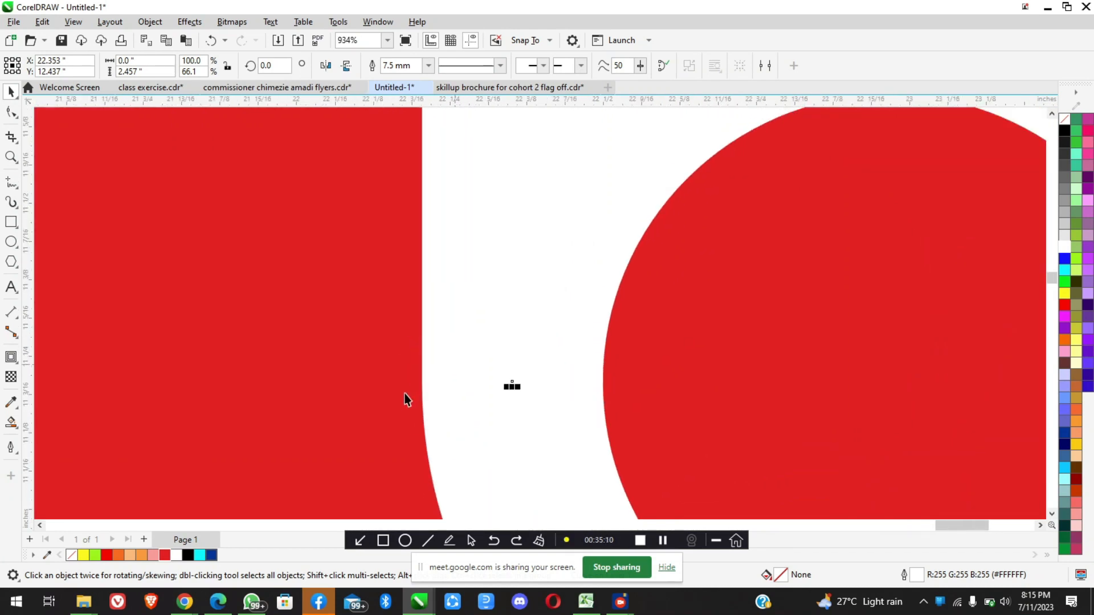
Extend the stem's lower end slightly to about 2.50 in tall and inspect the step it forms against the ring
{"action": "left_click_drag", "start_coordinate": [512, 387], "coordinate": [512, 411]}
{"action": "scroll", "coordinate": [422, 422], "scroll_direction": "up", "scroll_amount": 6}
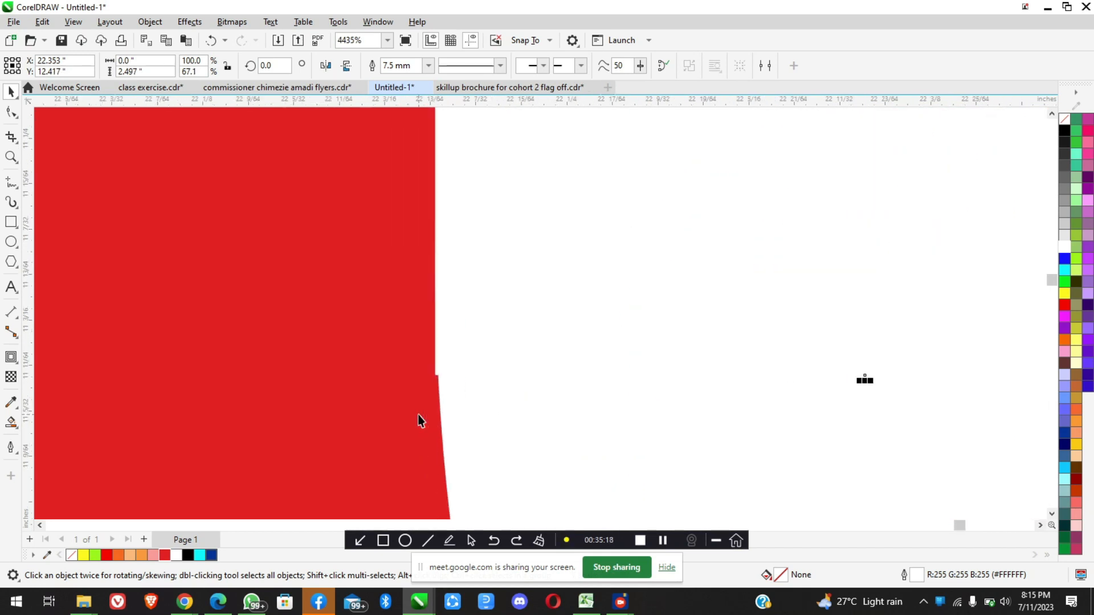
{"action": "scroll", "coordinate": [465, 341], "scroll_direction": "up", "scroll_amount": 6}
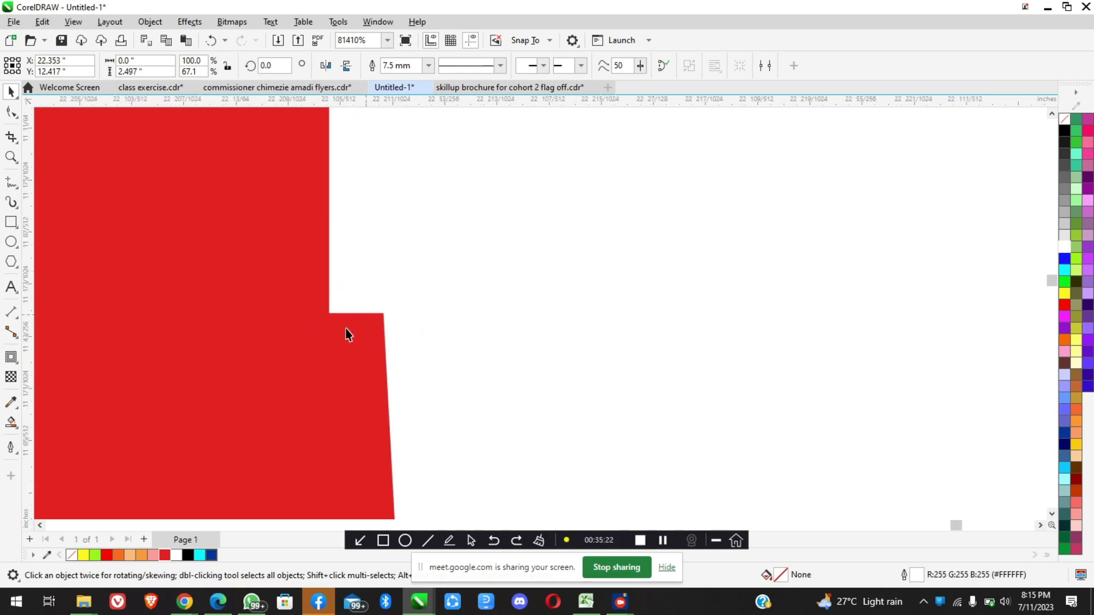
{"action": "scroll", "coordinate": [415, 344], "scroll_direction": "down", "scroll_amount": 4}
{"action": "scroll", "coordinate": [416, 347], "scroll_direction": "down", "scroll_amount": 12}
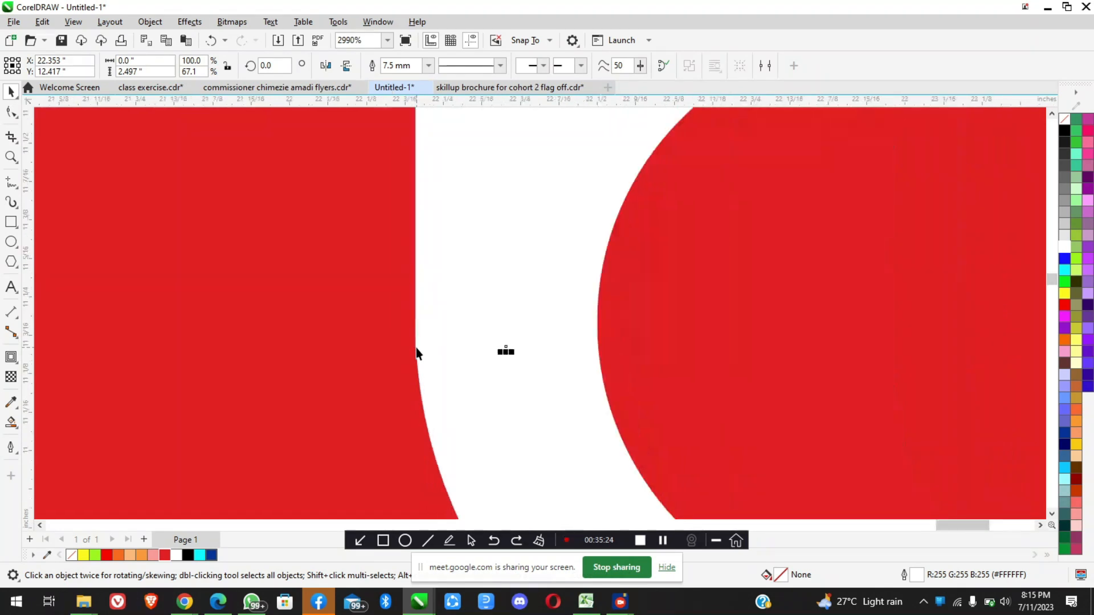
Raise the stem's lower end to about 2.42 in tall and inspect its join with the ring's left edge
{"action": "mouse_move", "coordinate": [508, 316]}
{"action": "left_mouse_down"}
{"action": "mouse_move", "coordinate": [506, 300]}
{"action": "mouse_move", "coordinate": [495, 307]}
{"action": "left_mouse_up"}
{"action": "scroll", "coordinate": [523, 357], "scroll_direction": "down", "scroll_amount": 1}
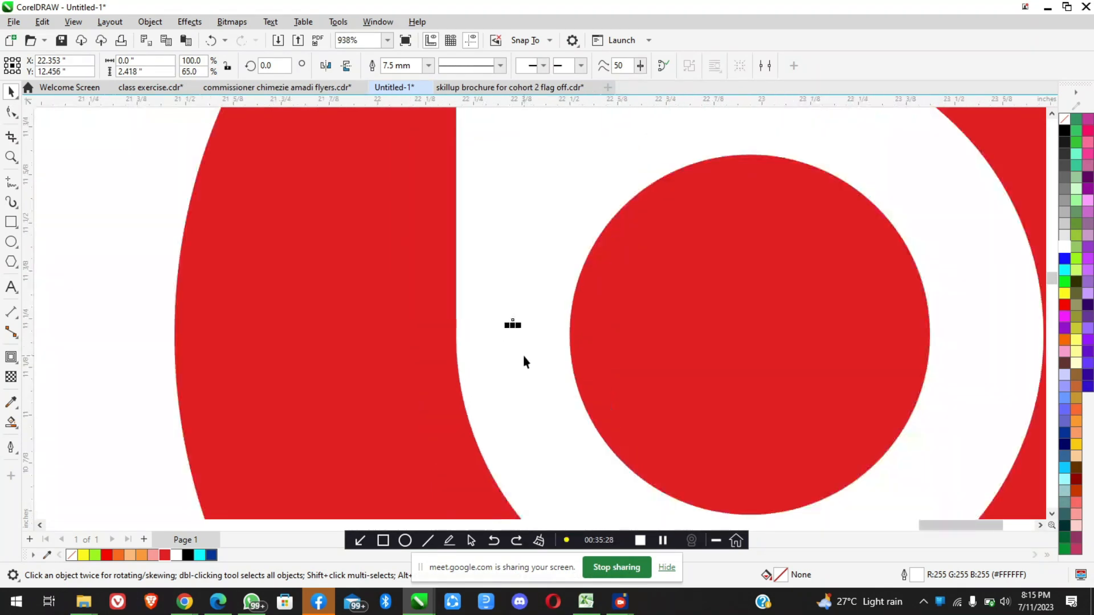
{"action": "scroll", "coordinate": [444, 324], "scroll_direction": "up", "scroll_amount": 7}
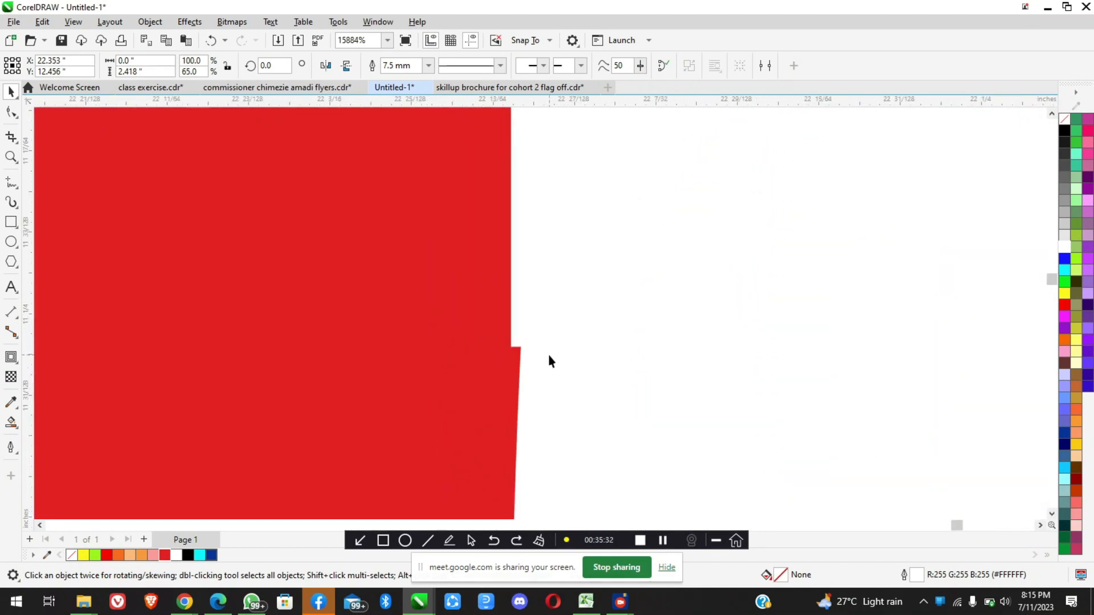
{"action": "scroll", "coordinate": [547, 350], "scroll_direction": "up", "scroll_amount": 3}
{"action": "scroll", "coordinate": [359, 355], "scroll_direction": "up", "scroll_amount": 1}
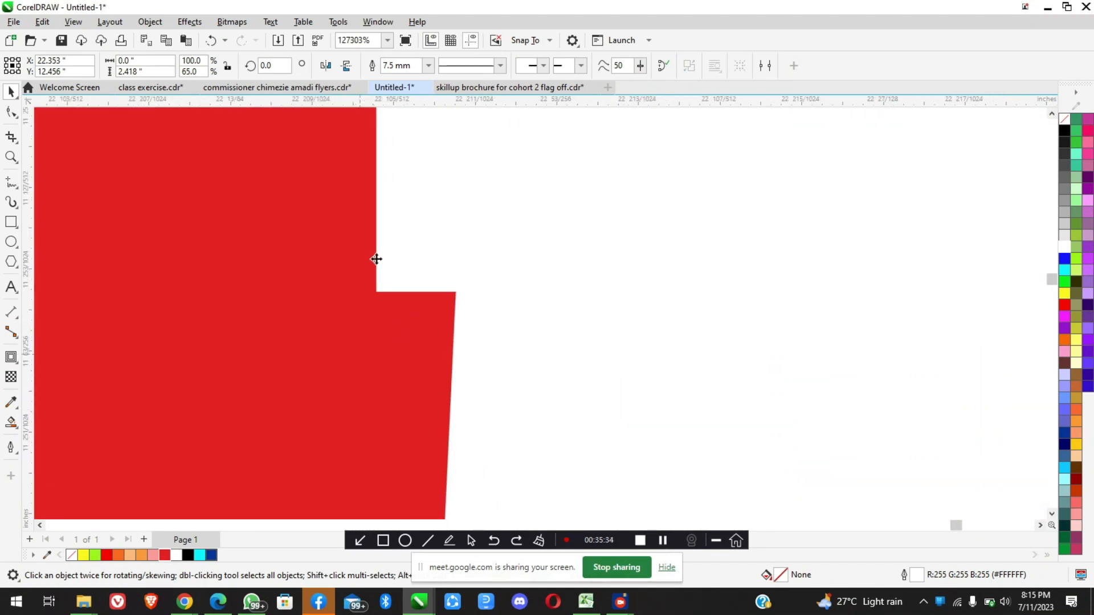
Undo the latest change to the stem's lower end and inspect its join with the ring's left edge
{"action": "scroll", "coordinate": [480, 320], "scroll_direction": "down", "scroll_amount": 5}
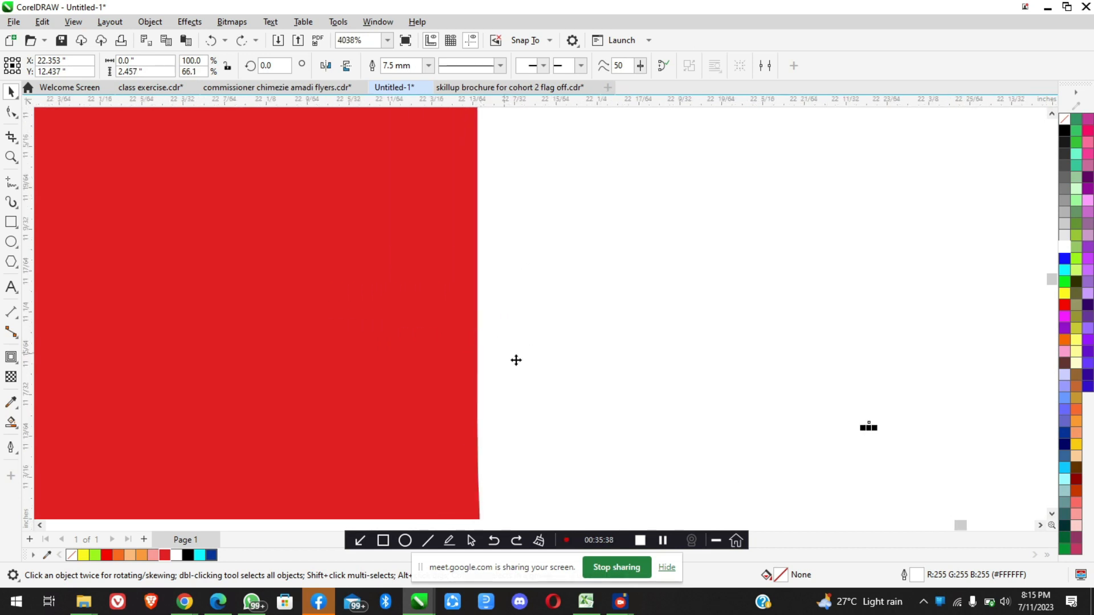
{"action": "scroll", "coordinate": [515, 358], "scroll_direction": "down", "scroll_amount": 5}
{"action": "scroll", "coordinate": [547, 365], "scroll_direction": "down", "scroll_amount": 3}
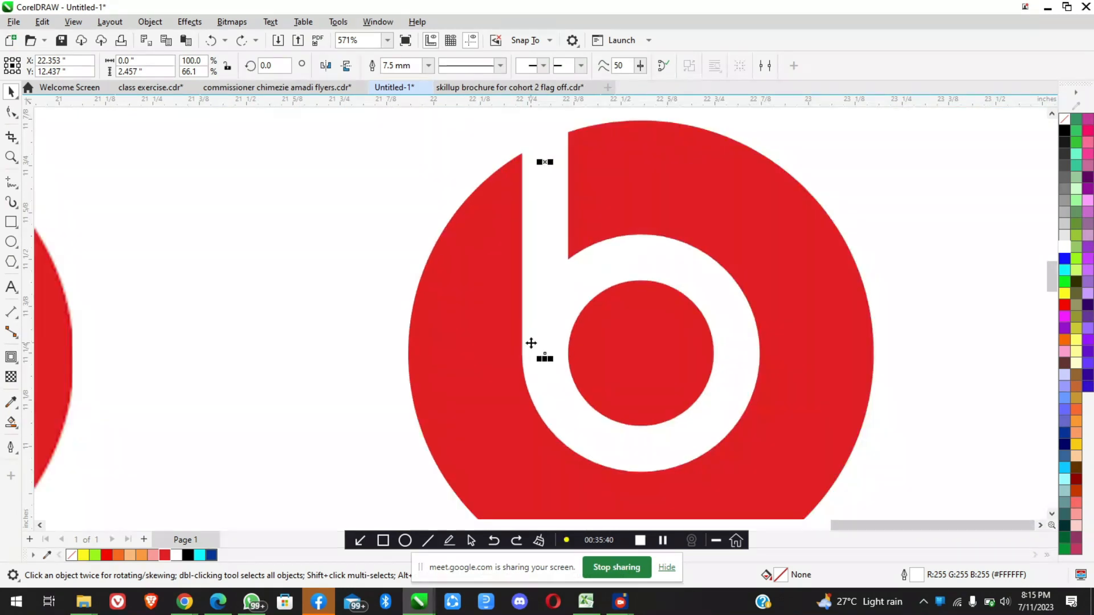
{"action": "scroll", "coordinate": [543, 364], "scroll_direction": "up", "scroll_amount": 2}
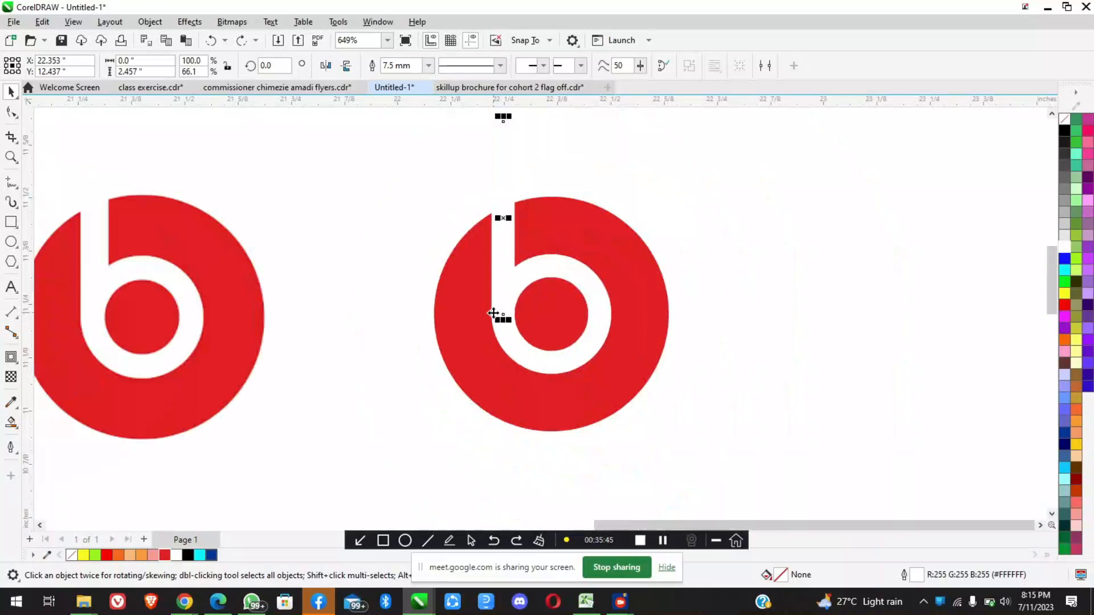
{"action": "scroll", "coordinate": [493, 313], "scroll_direction": "down", "scroll_amount": 1}
{"action": "left_click", "coordinate": [660, 334]}
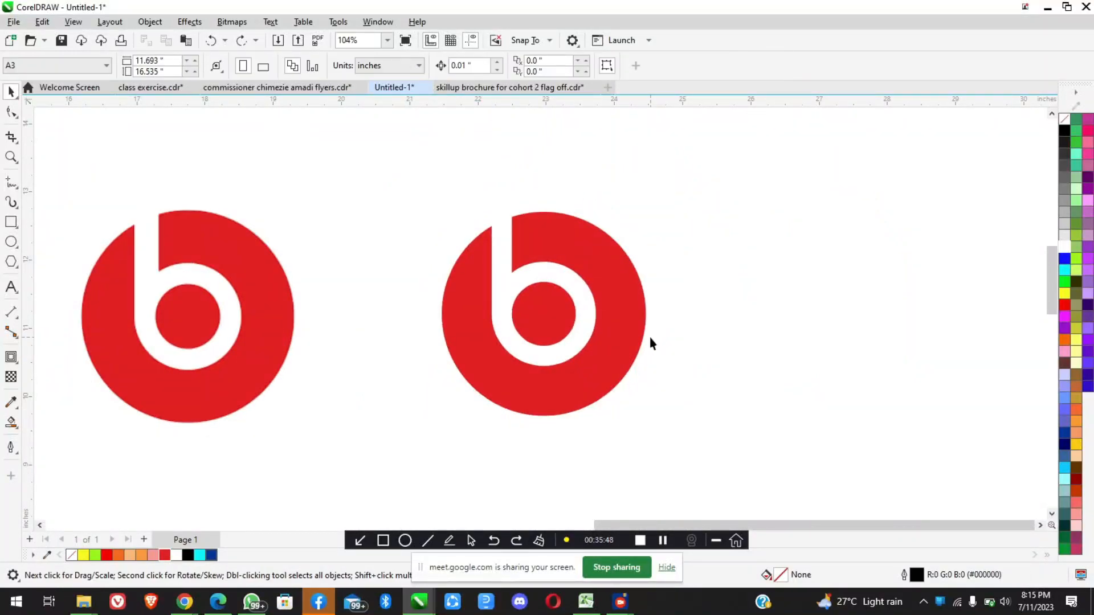
Compare the recreated logo with the reference, checking the stem and the ring individually at different zoom levels
{"action": "left_click", "coordinate": [502, 244]}
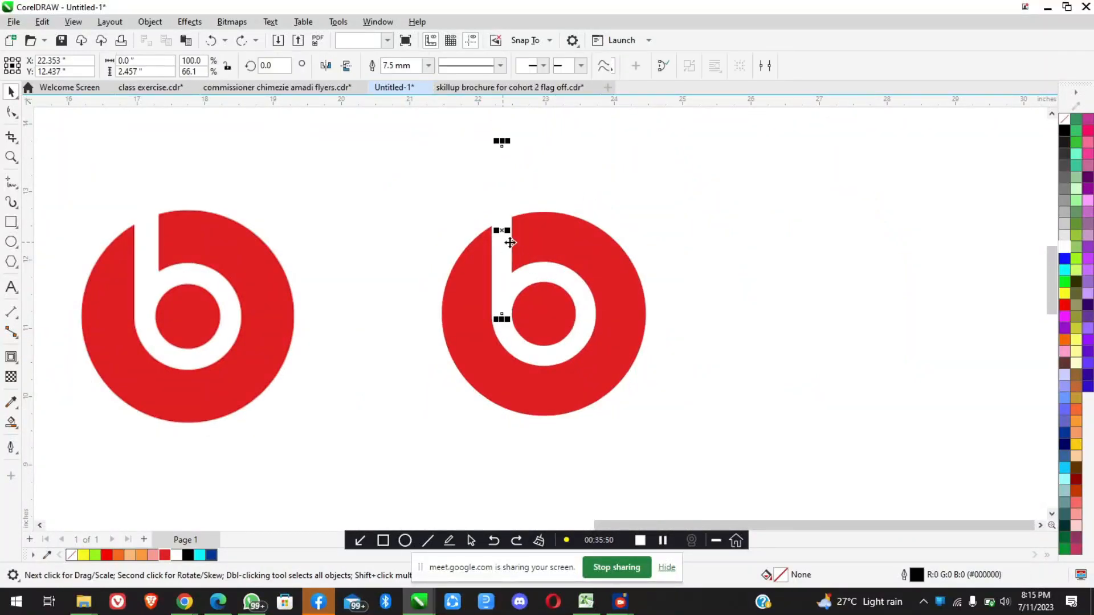
{"action": "left_click", "coordinate": [556, 274]}
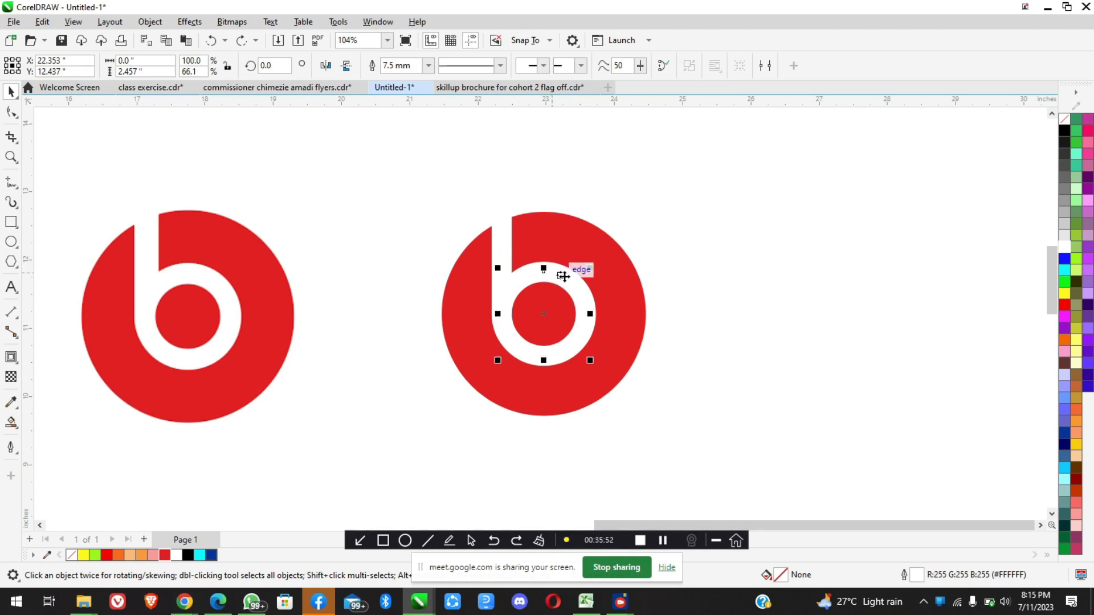
{"action": "left_click", "coordinate": [672, 398]}
{"action": "scroll", "coordinate": [645, 360], "scroll_direction": "down", "scroll_amount": 3}
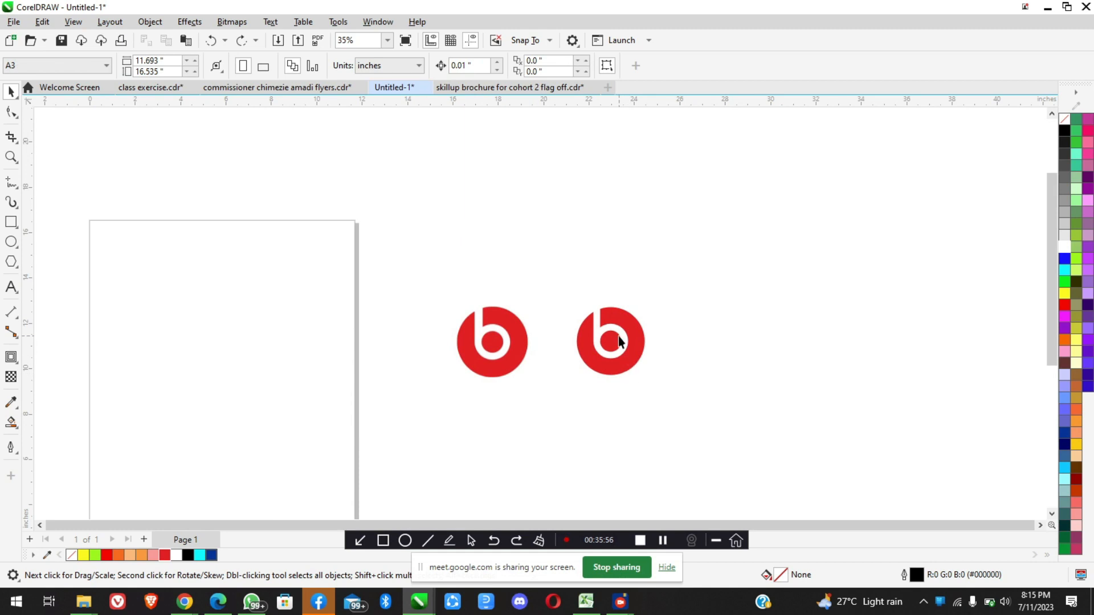
{"action": "scroll", "coordinate": [619, 338], "scroll_direction": "up", "scroll_amount": 4}
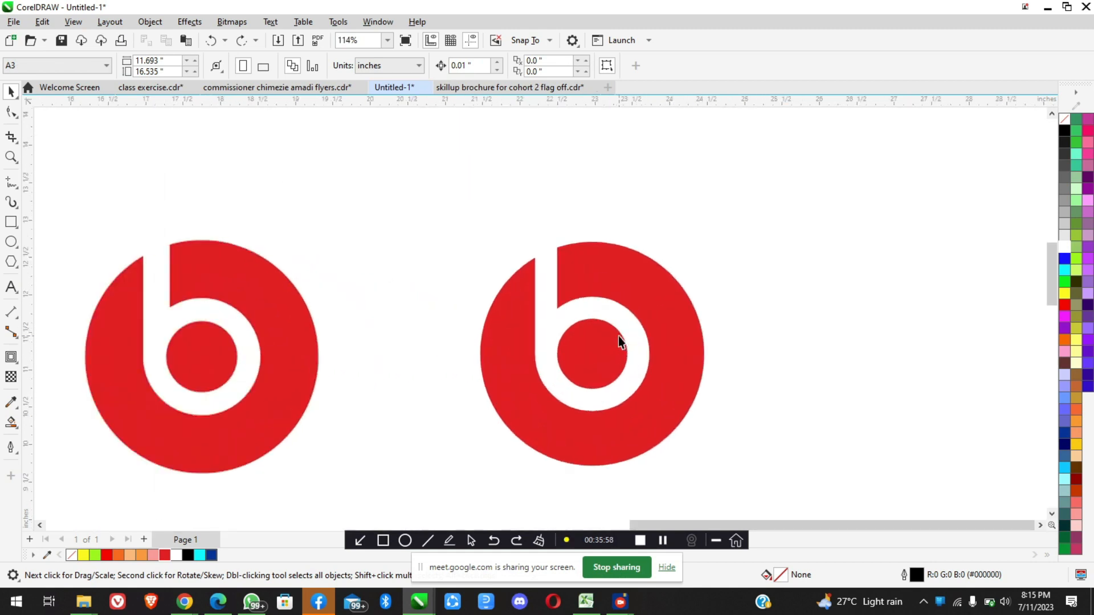
{"action": "scroll", "coordinate": [620, 330], "scroll_direction": "up", "scroll_amount": 1}
{"action": "left_click", "coordinate": [563, 297]}
{"action": "scroll", "coordinate": [624, 304], "scroll_direction": "down", "scroll_amount": 4}
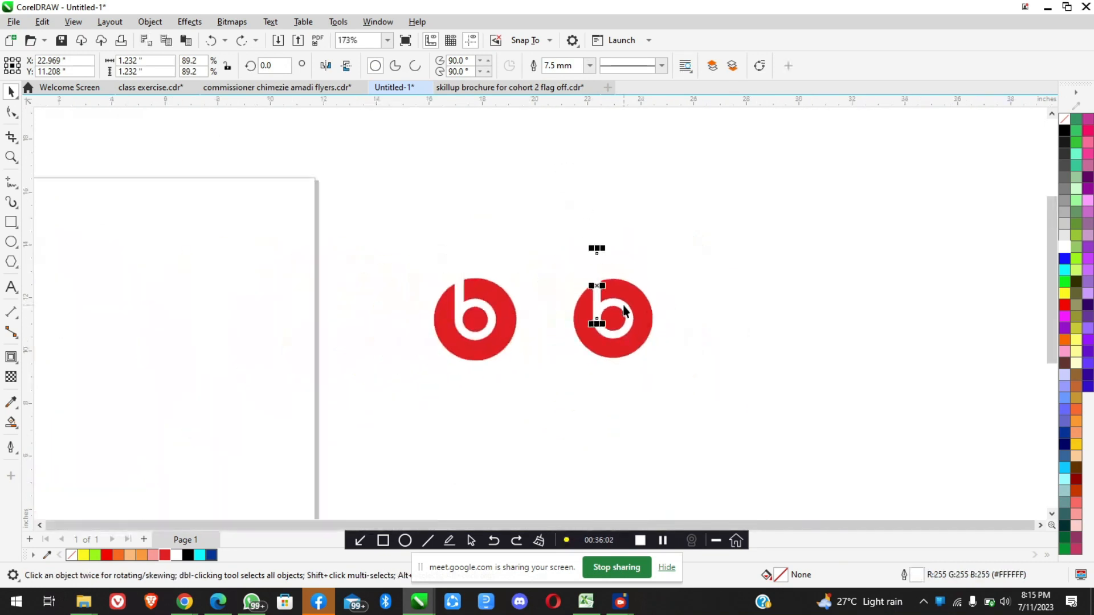
Draw a black-filled rectangle about 17.05 by 9.80 in around both logos and send it to the back
{"action": "left_click", "coordinate": [408, 322]}
{"action": "left_click", "coordinate": [11, 222]}
{"action": "left_click_drag", "start_coordinate": [327, 187], "coordinate": [778, 445]}
{"action": "left_click", "coordinate": [11, 91]}
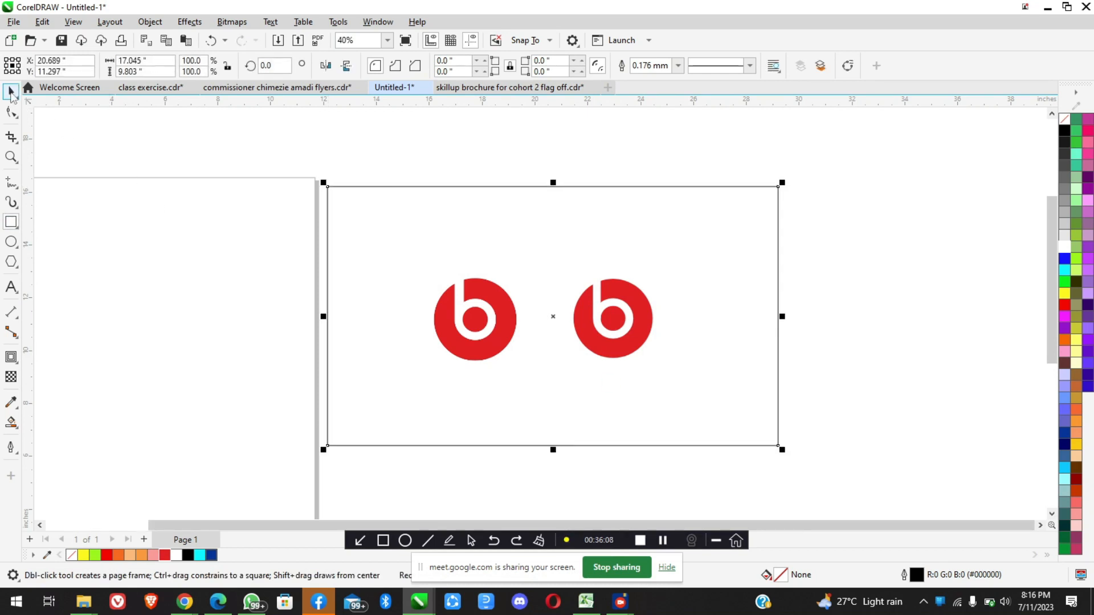
{"action": "left_click", "coordinate": [1063, 131]}
{"action": "key", "text": "shift+Page_Down"}
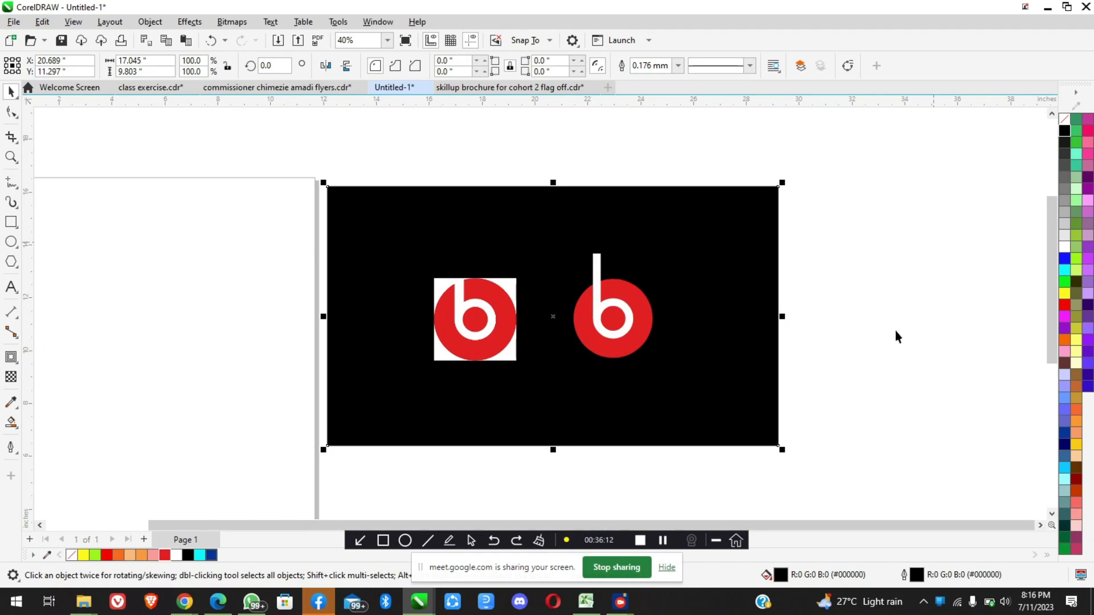
{"action": "key", "text": "Escape"}
Move the white stem left off the ring, select the ring by itself, and undo the move
{"action": "scroll", "coordinate": [620, 293], "scroll_direction": "up", "scroll_amount": 3}
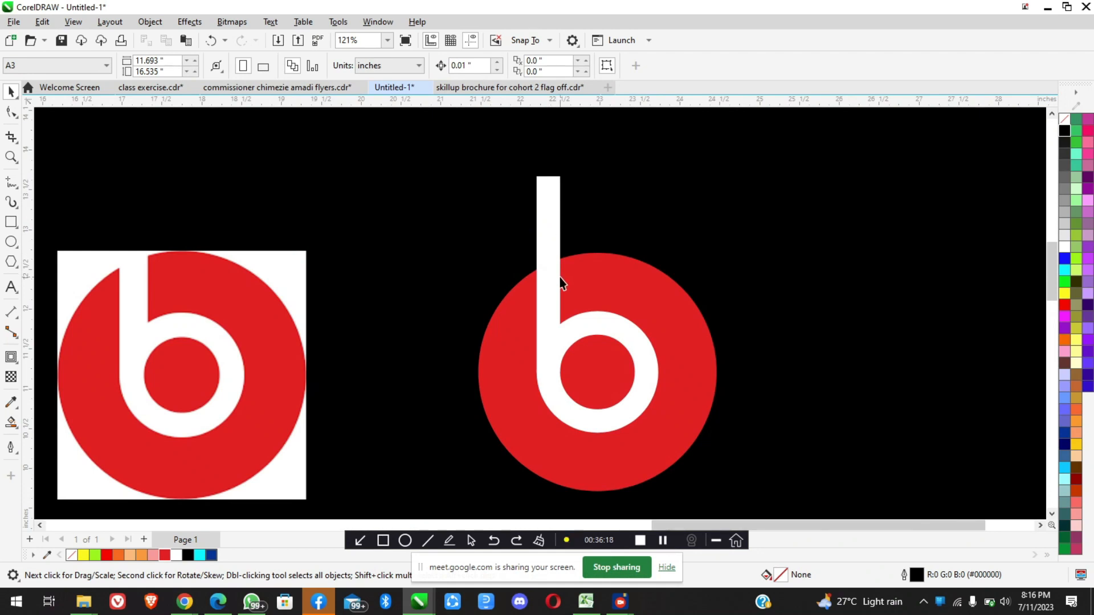
{"action": "left_click", "coordinate": [548, 204]}
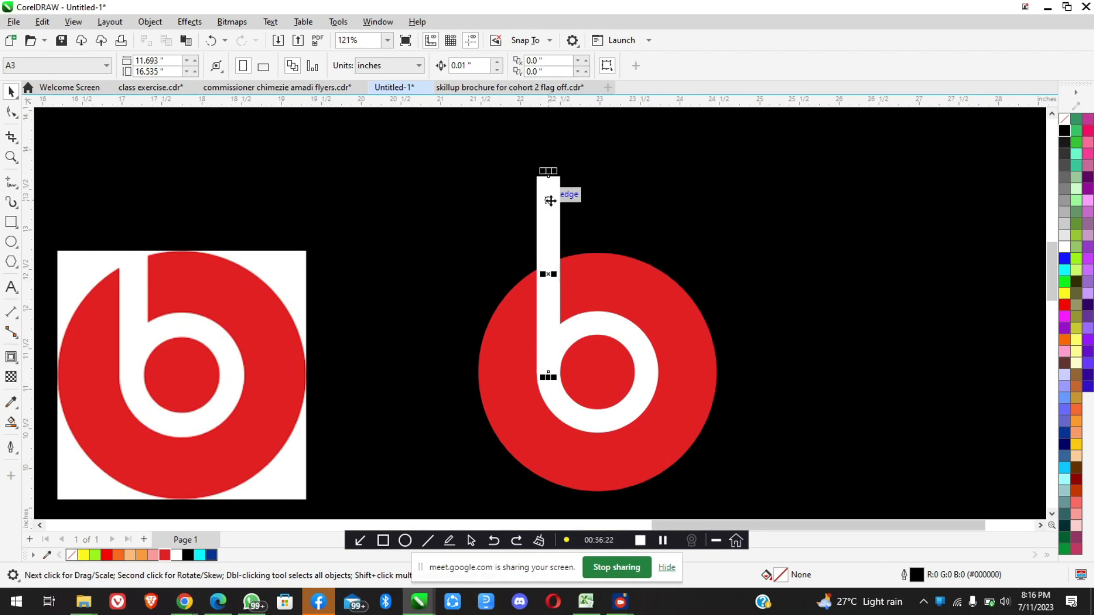
{"action": "left_click_drag", "start_coordinate": [548, 225], "coordinate": [506, 226]}
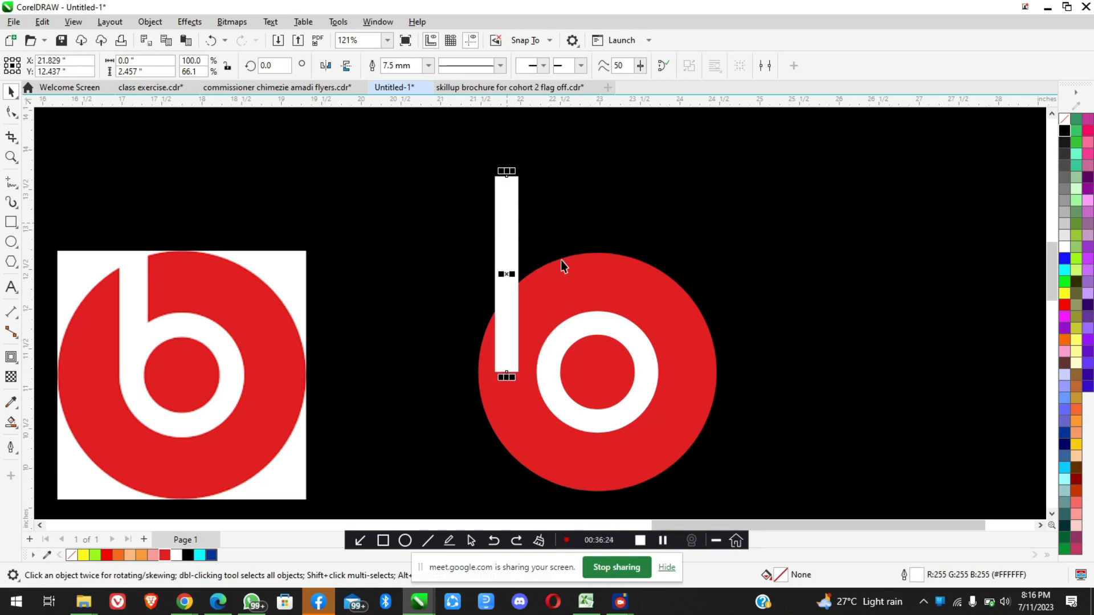
{"action": "left_click", "coordinate": [589, 313]}
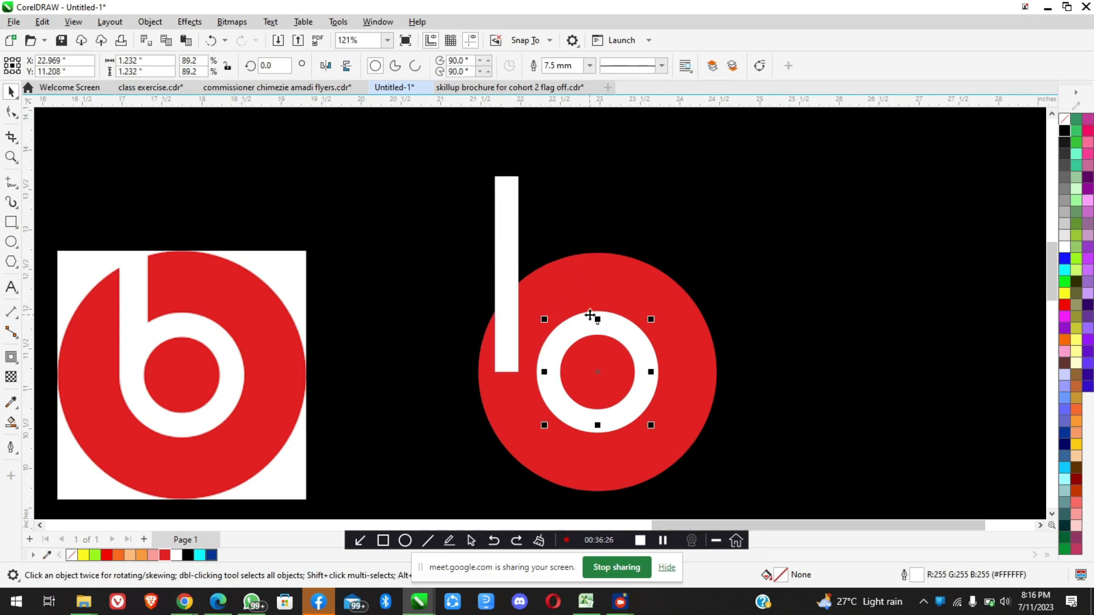
{"action": "key", "text": "ctrl+z"}
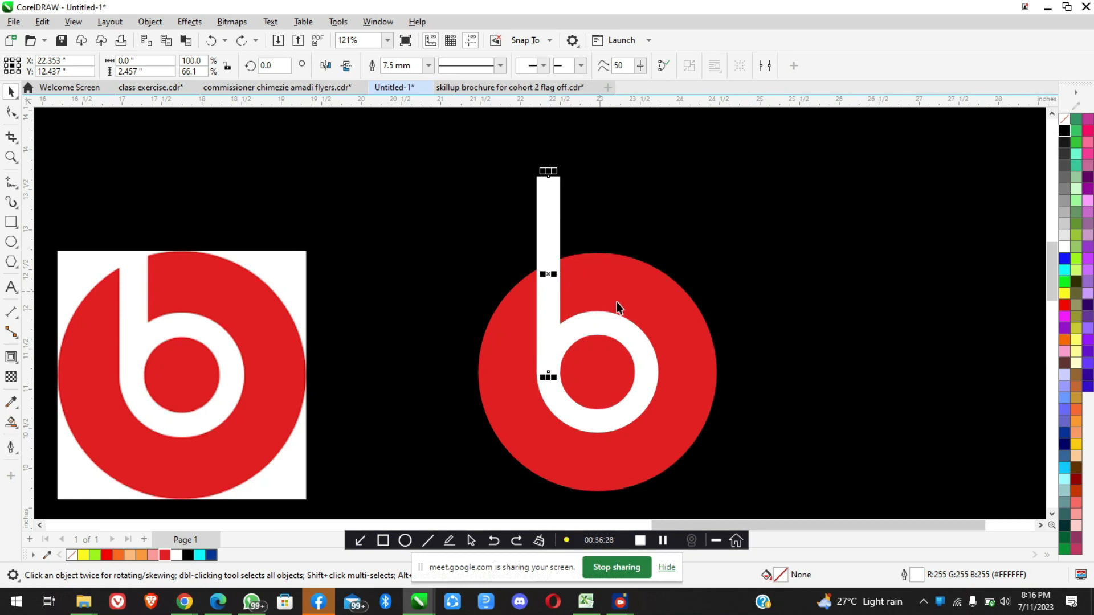
Select the white stem and the ring together
{"action": "left_click", "coordinate": [625, 332], "text": "shift"}
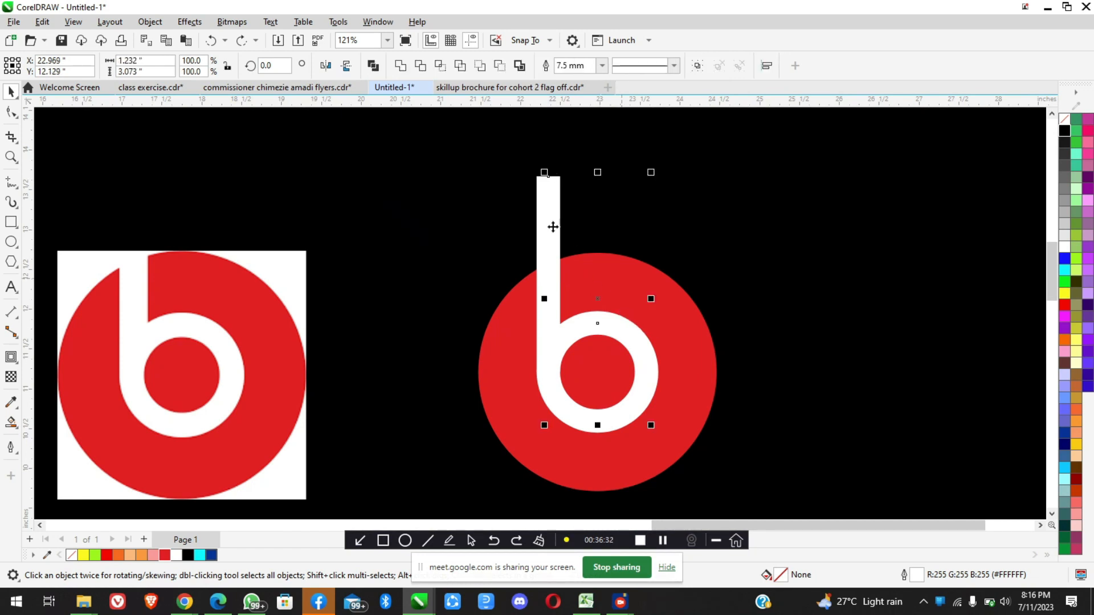
{"action": "scroll", "coordinate": [559, 320], "scroll_direction": "down", "scroll_amount": 2}
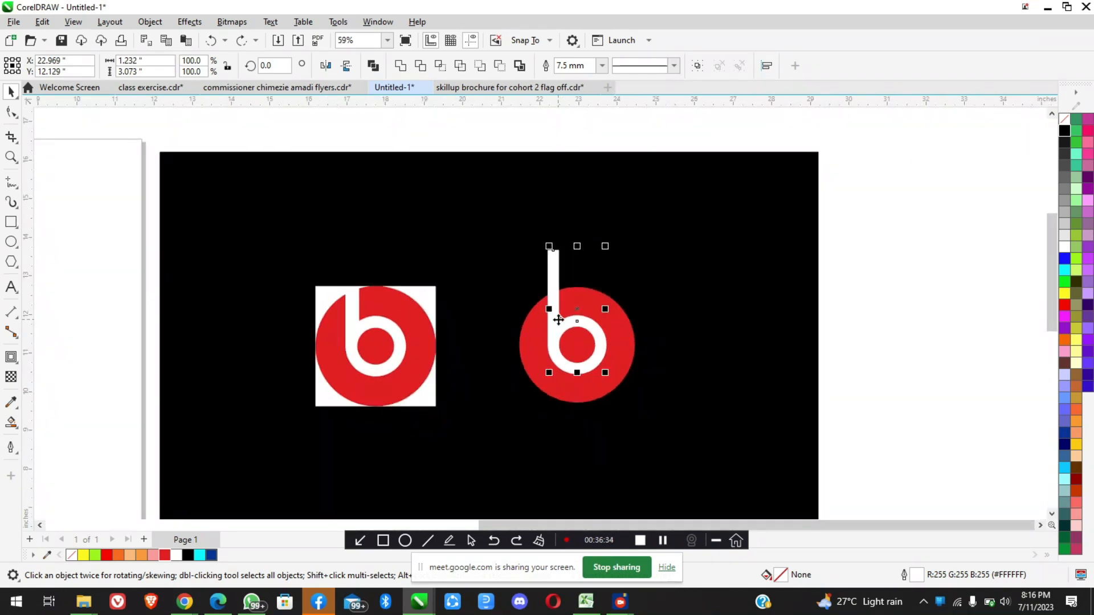
{"action": "scroll", "coordinate": [558, 320], "scroll_direction": "up", "scroll_amount": 1}
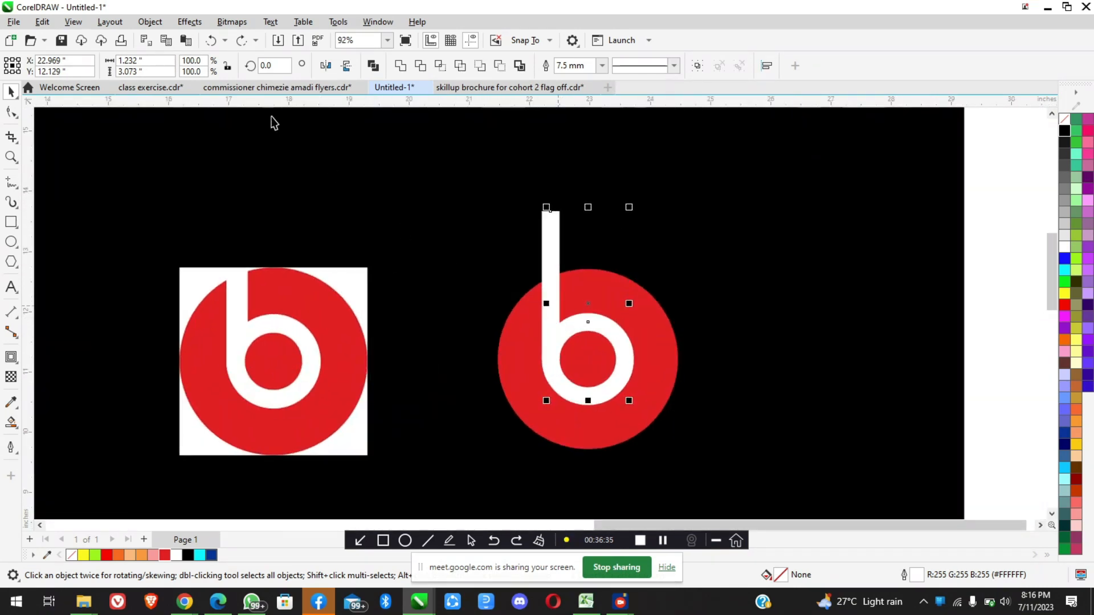
Convert the stem and ring outlines to objects, move the b right of the red circle, and undo both changes
{"action": "left_click", "coordinate": [151, 23]}
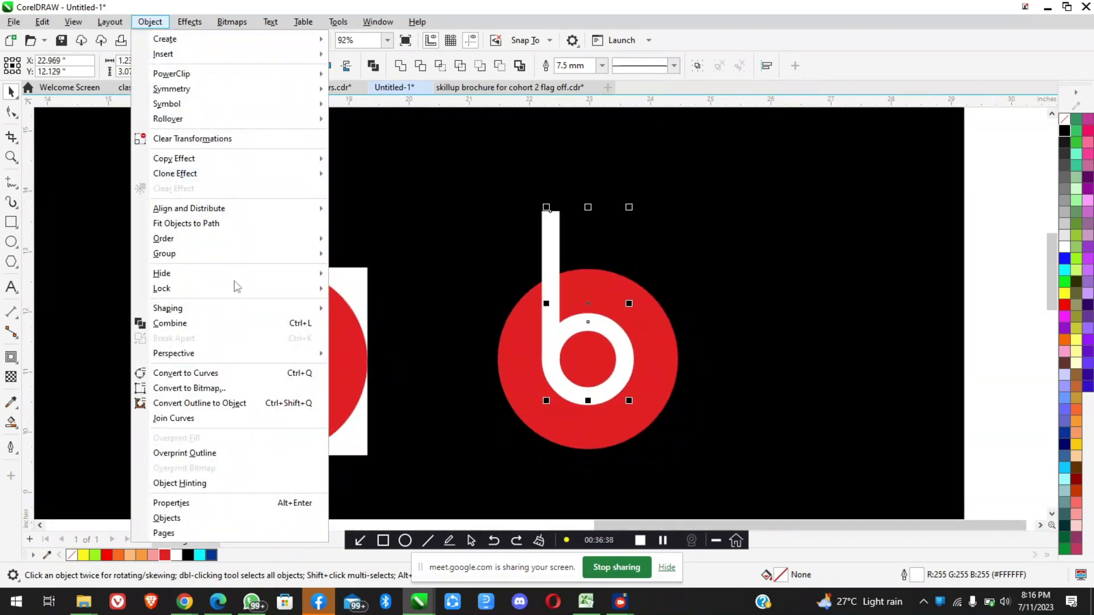
{"action": "left_click", "coordinate": [230, 404]}
{"action": "left_click_drag", "start_coordinate": [589, 329], "coordinate": [763, 299]}
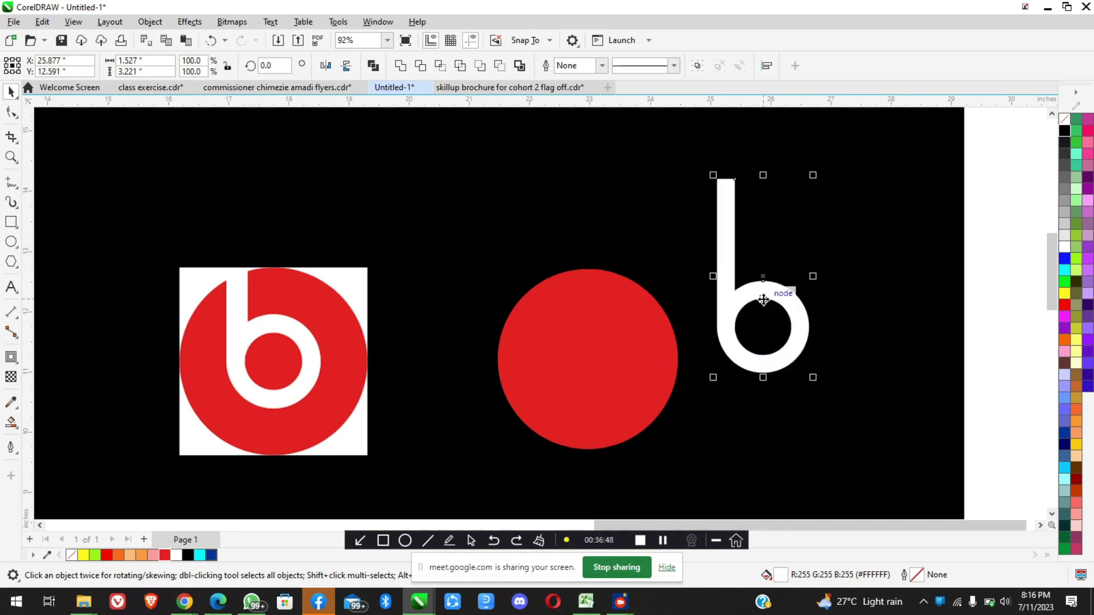
{"action": "key", "text": "ctrl+z"}
{"action": "key", "text": "ctrl+z"}
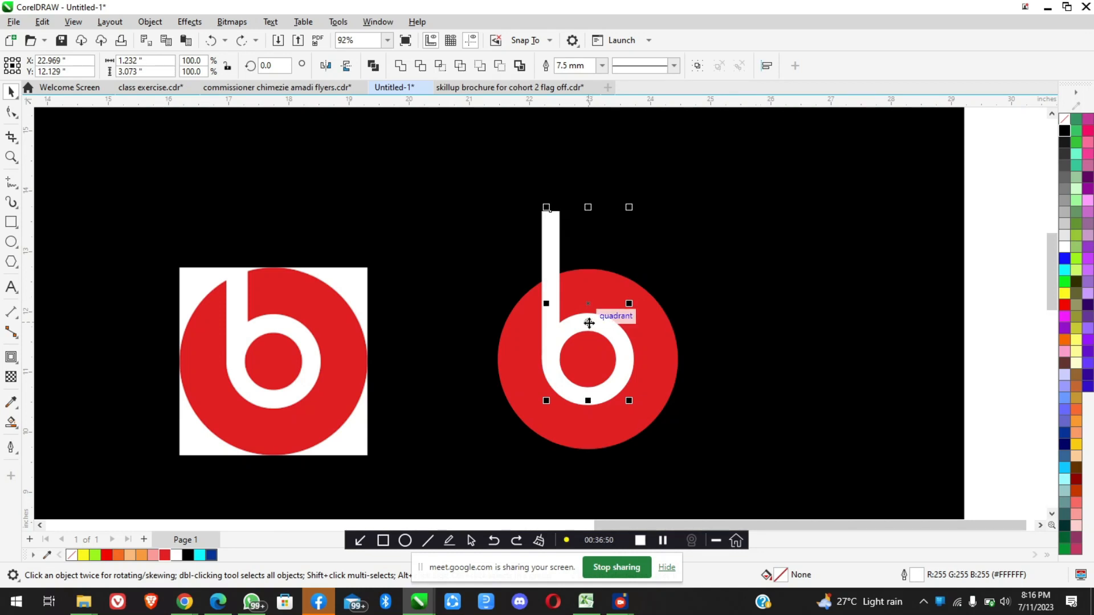
Move the unconverted stem and ring off the red circle to preview their thin paths, and undo the move
{"action": "left_click_drag", "start_coordinate": [588, 323], "coordinate": [800, 278]}
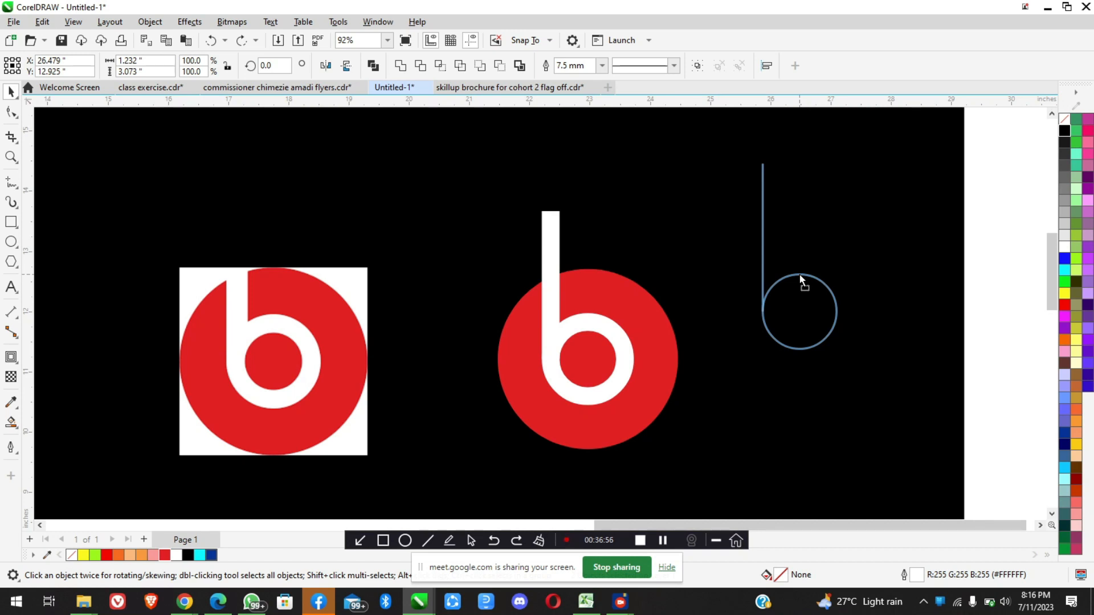
{"action": "left_click_drag", "start_coordinate": [798, 274], "coordinate": [800, 275]}
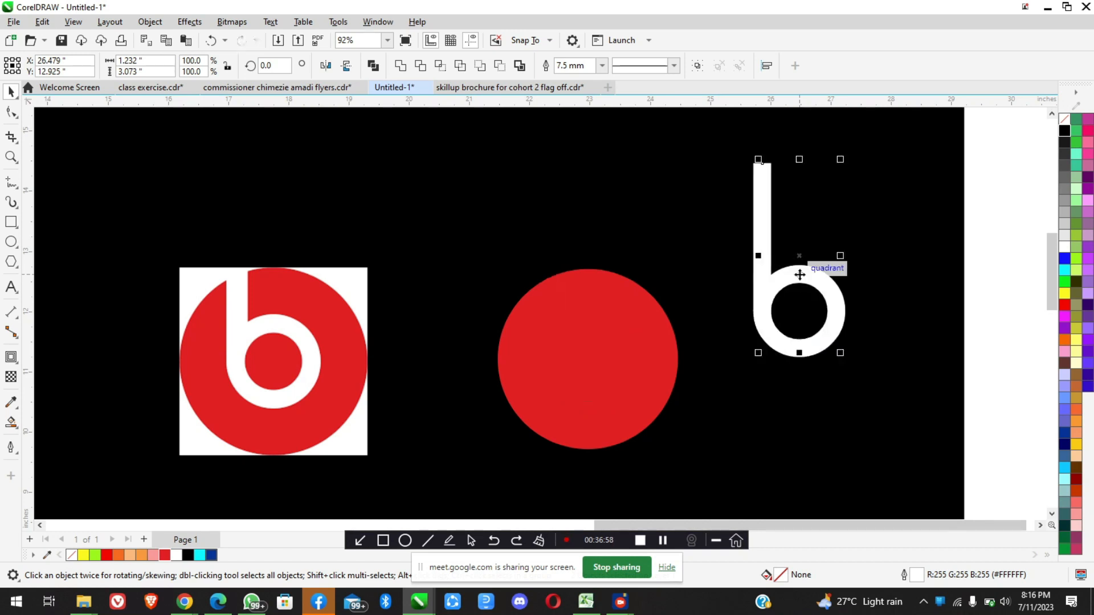
{"action": "key", "text": "ctrl+z"}
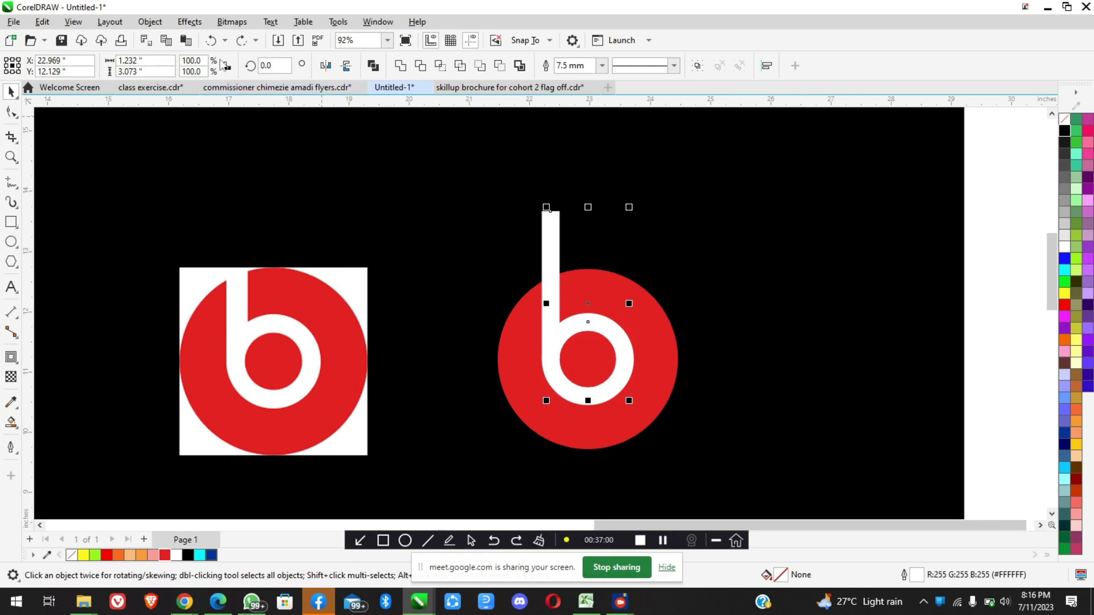
Convert the stem and ring outlines to objects, preview their closed shapes by moving them aside, and undo only the move
{"action": "left_click", "coordinate": [151, 22]}
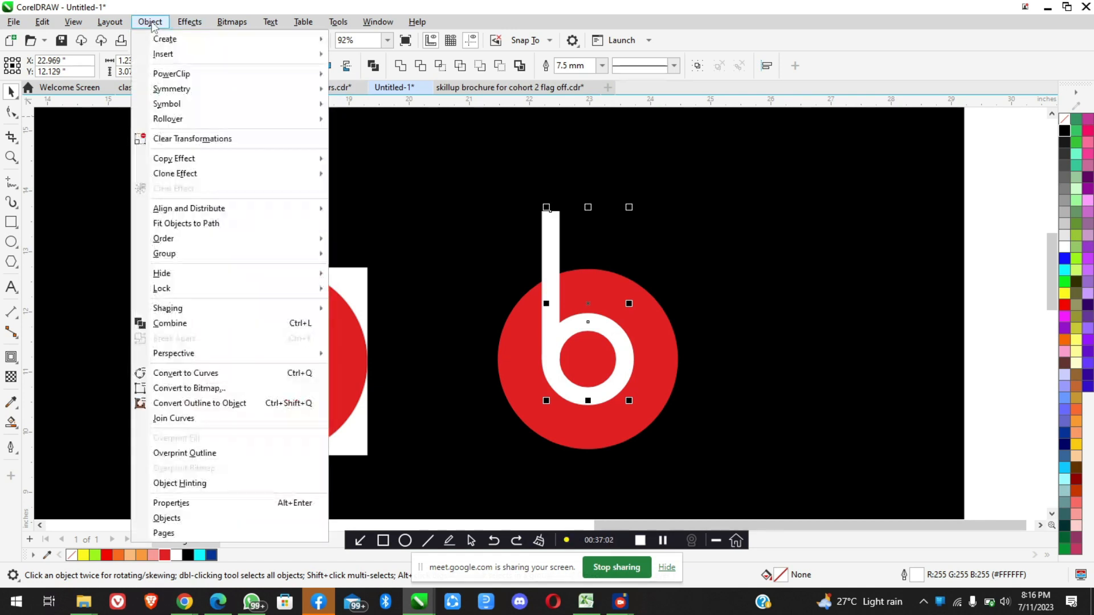
{"action": "left_click", "coordinate": [223, 405]}
{"action": "left_click_drag", "start_coordinate": [588, 318], "coordinate": [784, 287]}
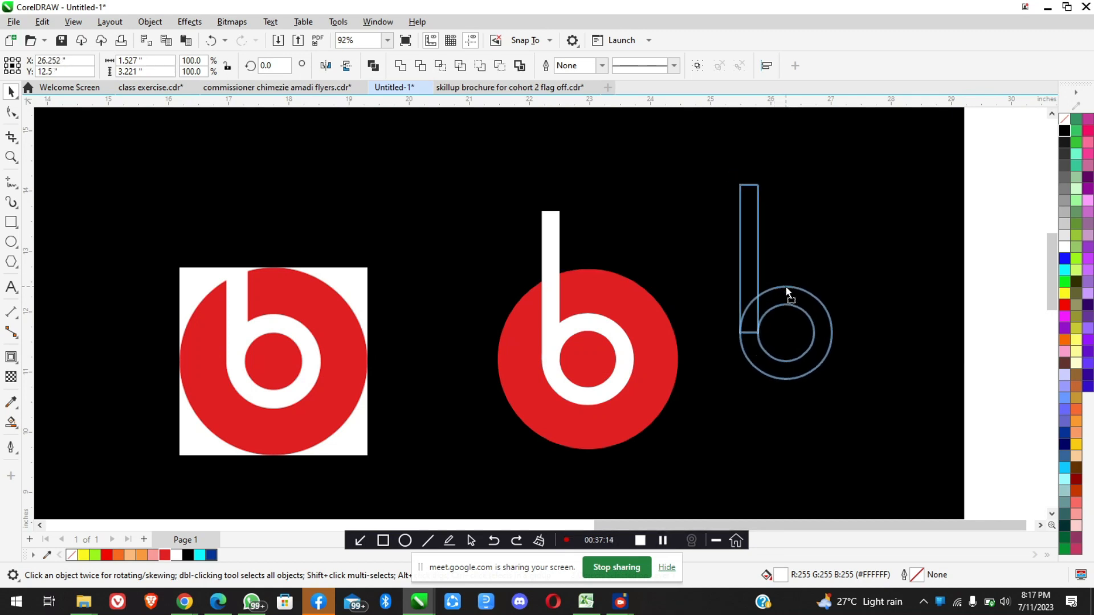
{"action": "left_click_drag", "start_coordinate": [785, 286], "coordinate": [786, 286]}
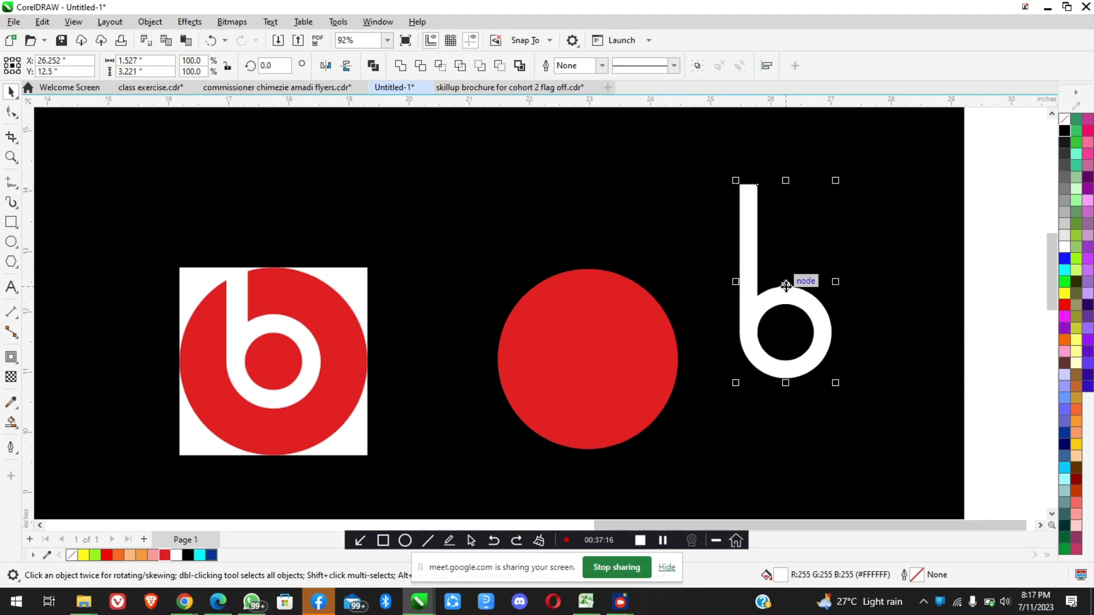
{"action": "key", "text": "ctrl+z"}
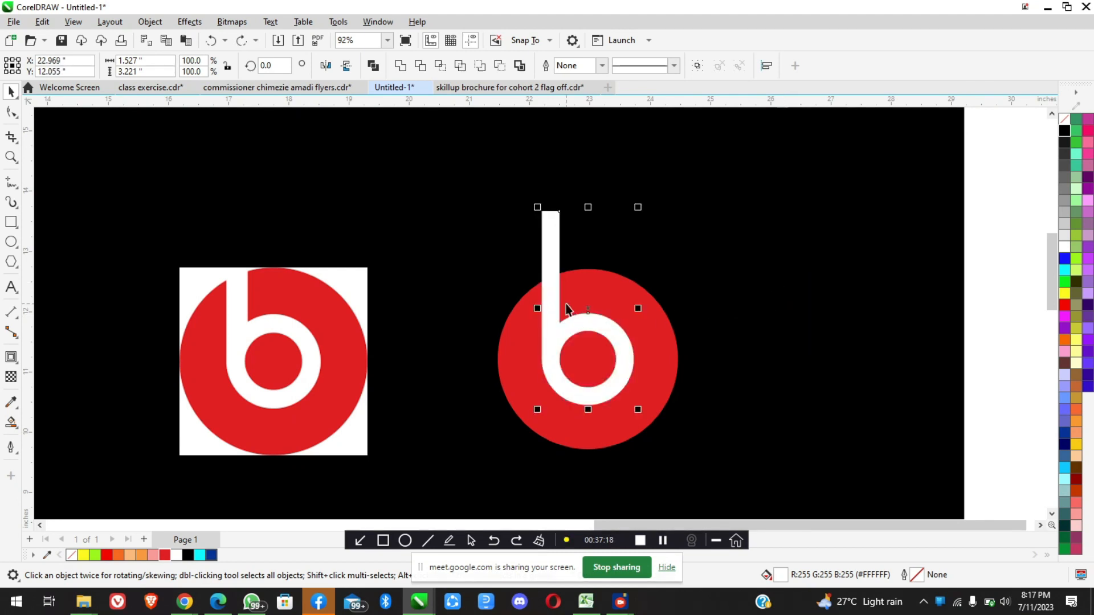
Move the converted ring and stem apart to show they are separate shapes, and undo both moves
{"action": "scroll", "coordinate": [570, 313], "scroll_direction": "down", "scroll_amount": 1}
{"action": "scroll", "coordinate": [581, 317], "scroll_direction": "up", "scroll_amount": 3}
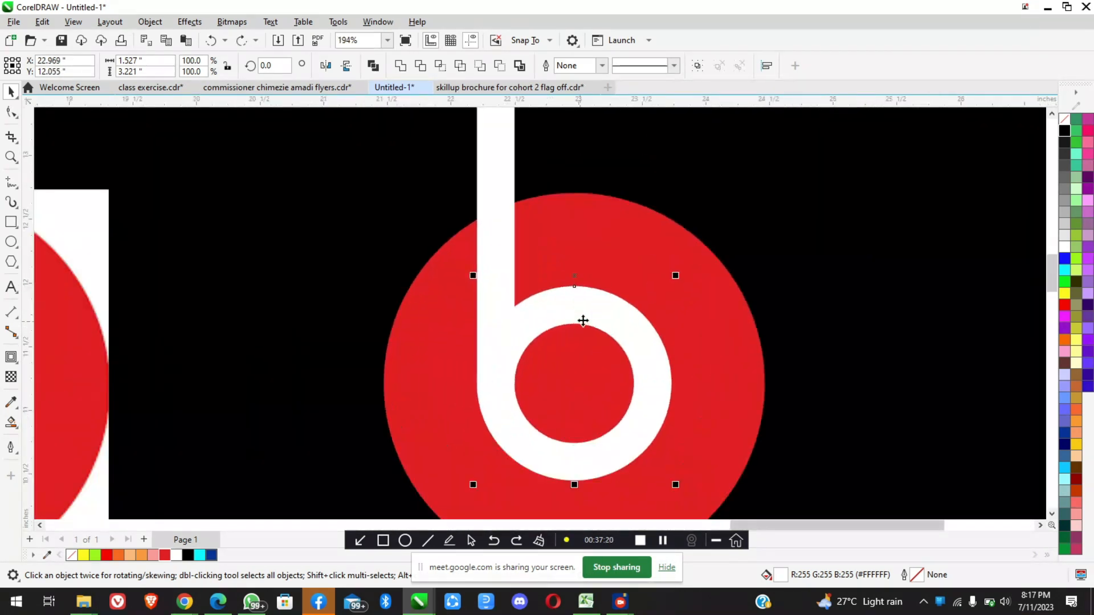
{"action": "scroll", "coordinate": [568, 326], "scroll_direction": "down", "scroll_amount": 3}
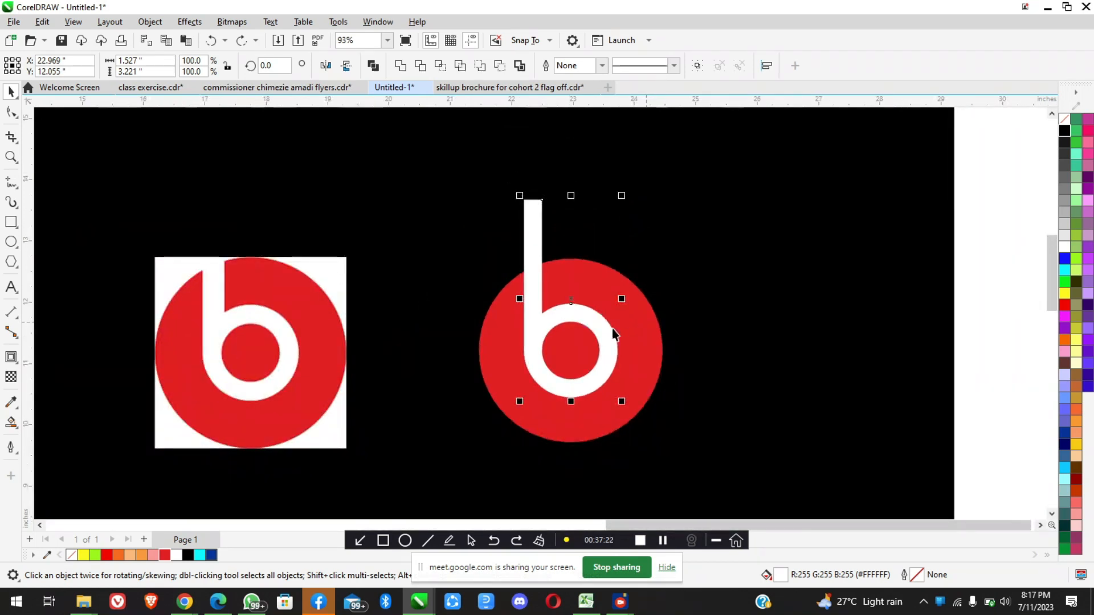
{"action": "left_click", "coordinate": [617, 336]}
{"action": "left_click", "coordinate": [597, 331]}
{"action": "left_click_drag", "start_coordinate": [601, 332], "coordinate": [671, 312]}
{"action": "left_click_drag", "start_coordinate": [534, 299], "coordinate": [510, 290]}
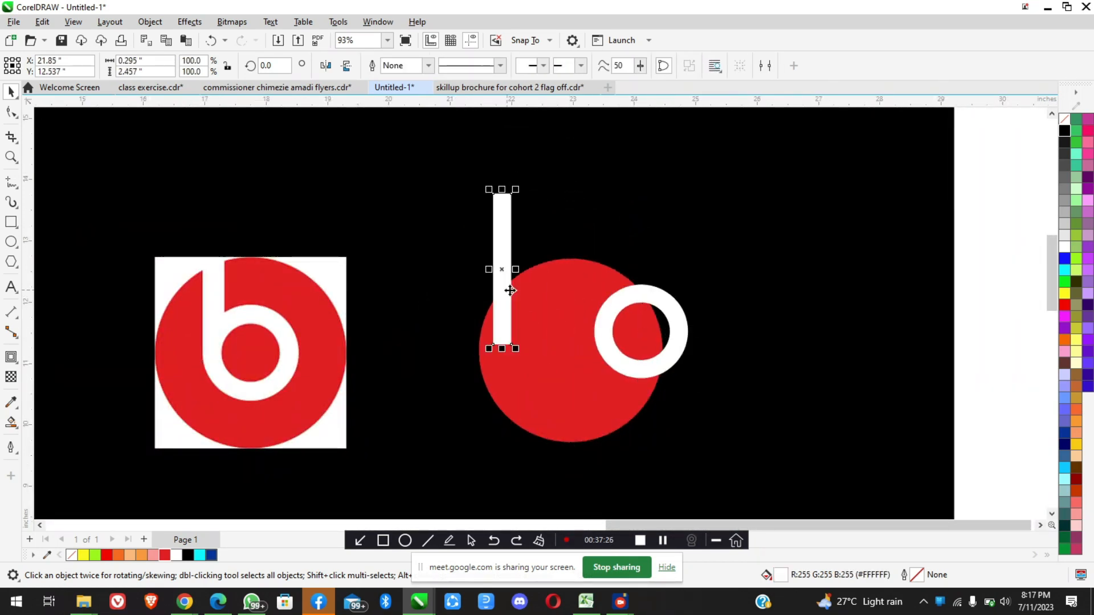
{"action": "key", "text": "ctrl+z"}
{"action": "key", "text": "ctrl+z"}
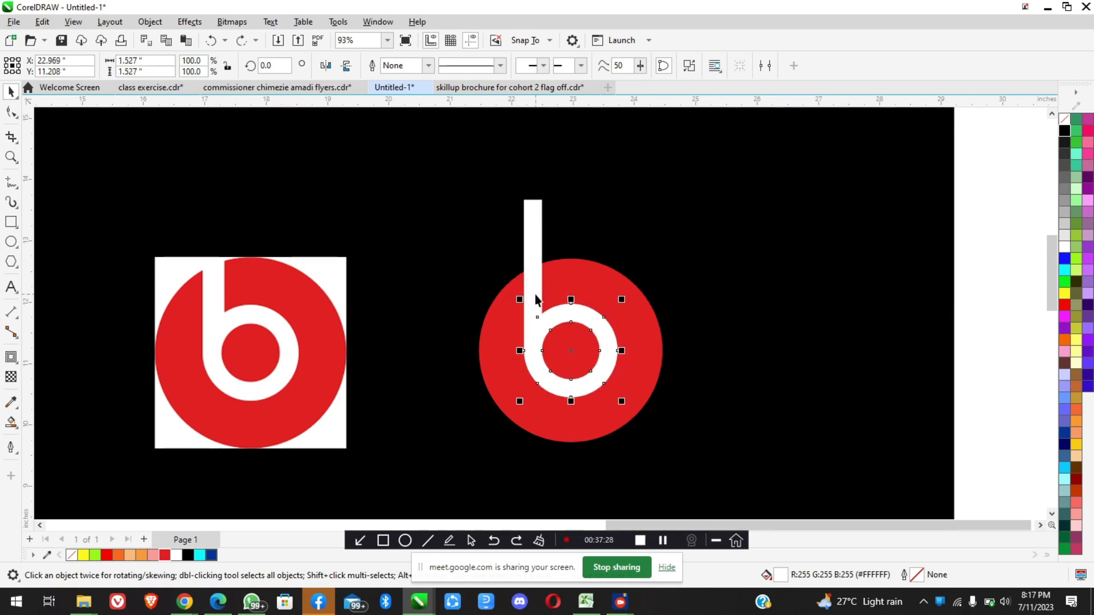
{"action": "key", "text": "ctrl+z"}
{"action": "key", "text": "ctrl+shift+z"}
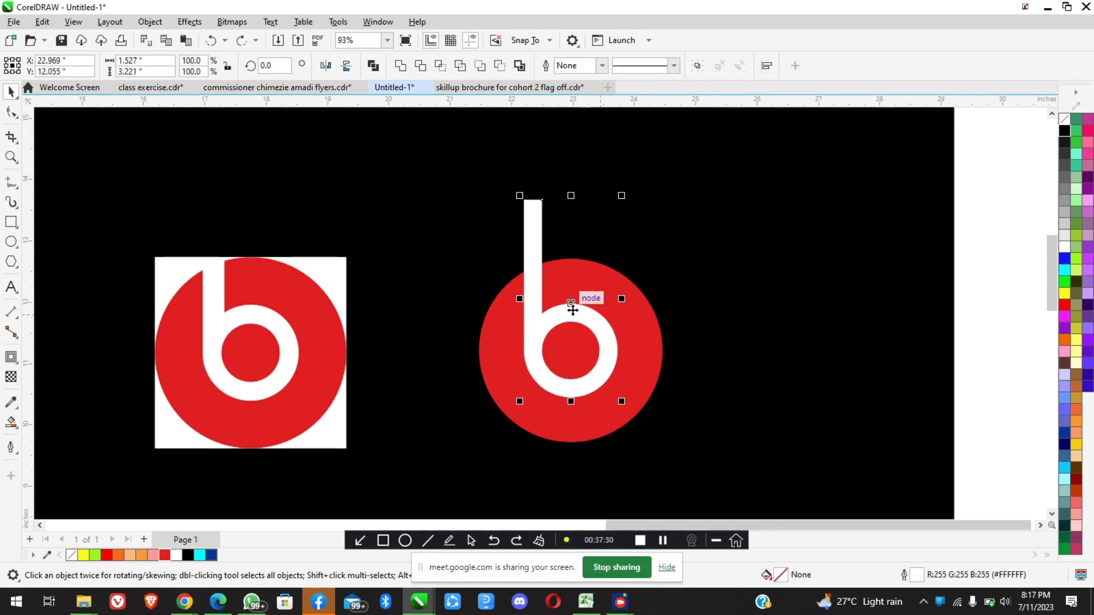
{"action": "left_click", "coordinate": [673, 327]}
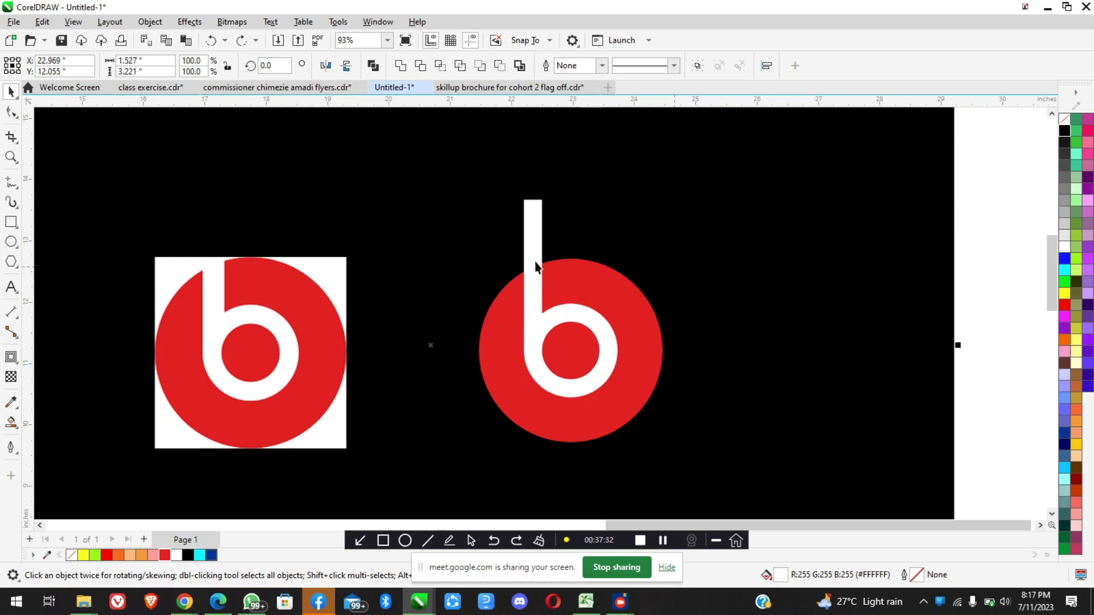
Weld the b's stem and ring into a single shape
{"action": "left_click", "coordinate": [536, 261]}
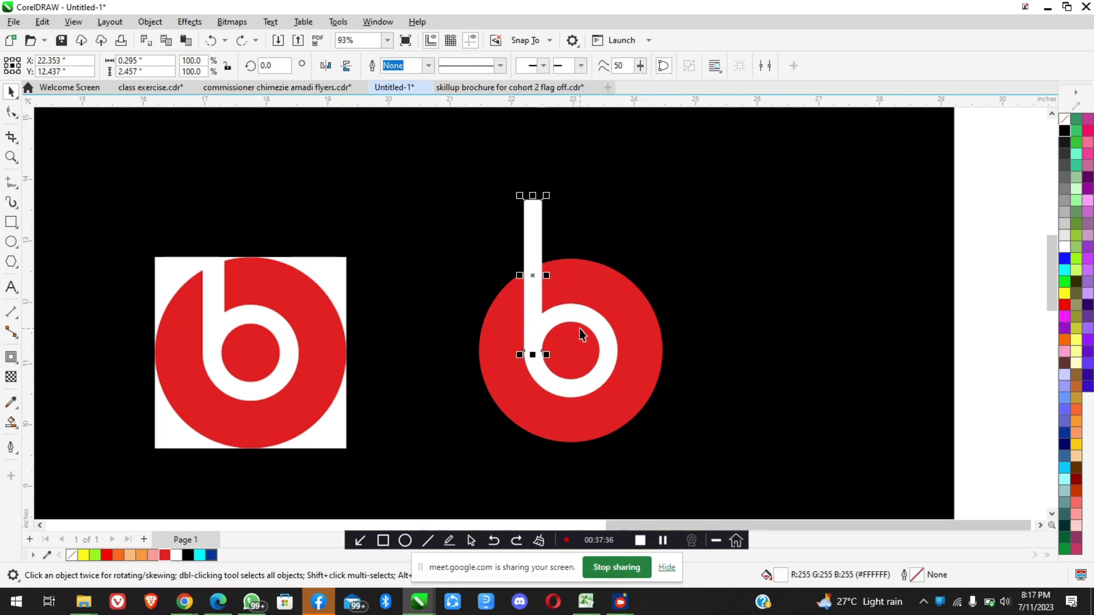
{"action": "left_click", "coordinate": [593, 324], "text": "shift"}
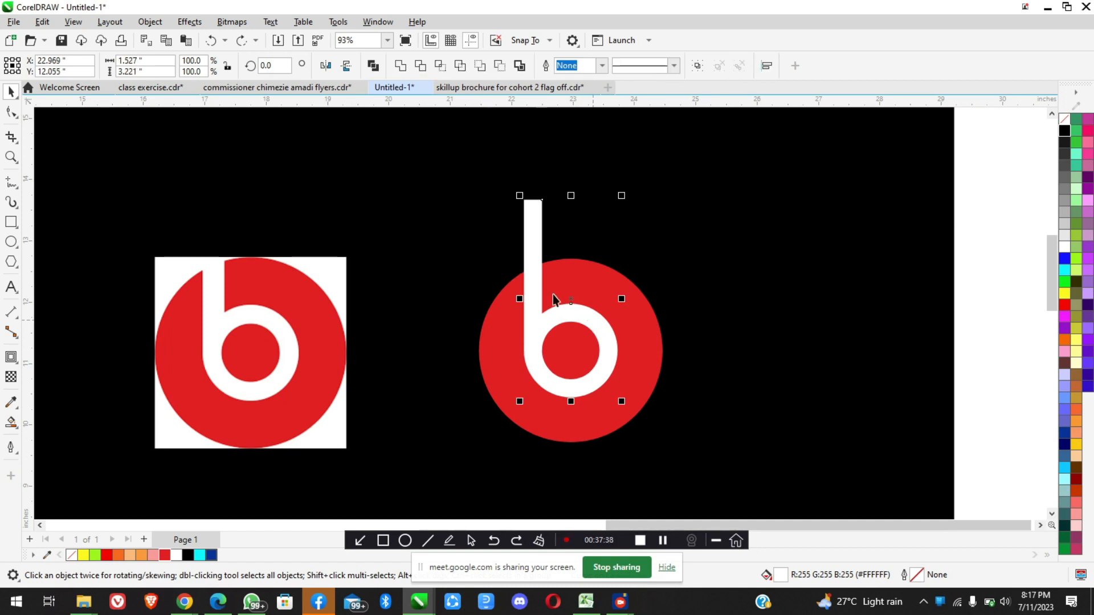
{"action": "left_click", "coordinate": [158, 27]}
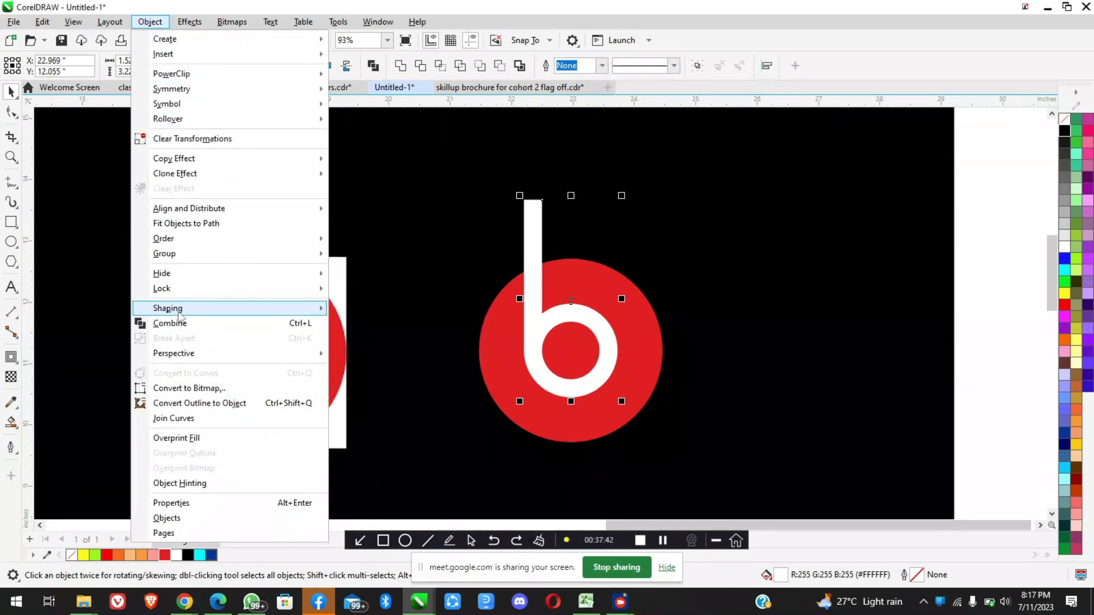
{"action": "mouse_move", "coordinate": [238, 308]}
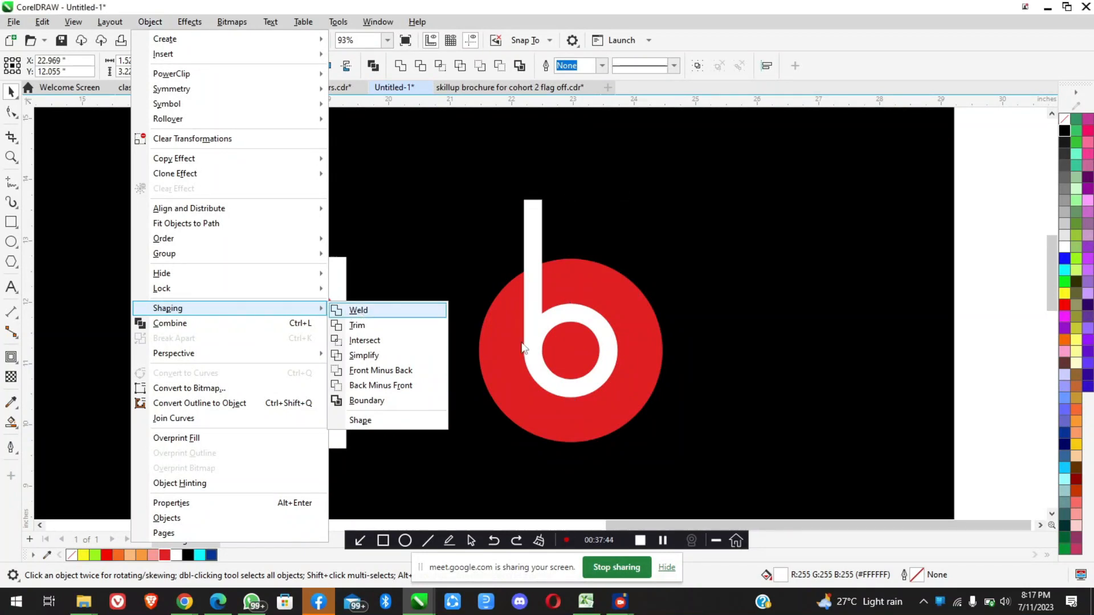
{"action": "left_click", "coordinate": [551, 334]}
Move the welded b off the red circle to show it is one piece, and undo the move
{"action": "left_click_drag", "start_coordinate": [571, 322], "coordinate": [739, 277]}
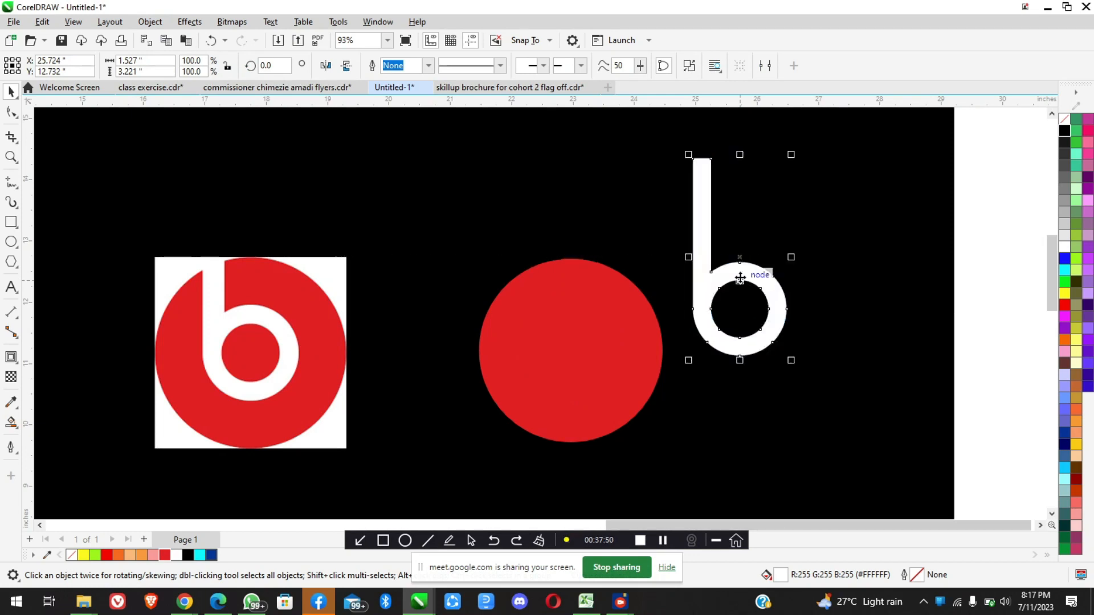
{"action": "key", "text": "ctrl+z"}
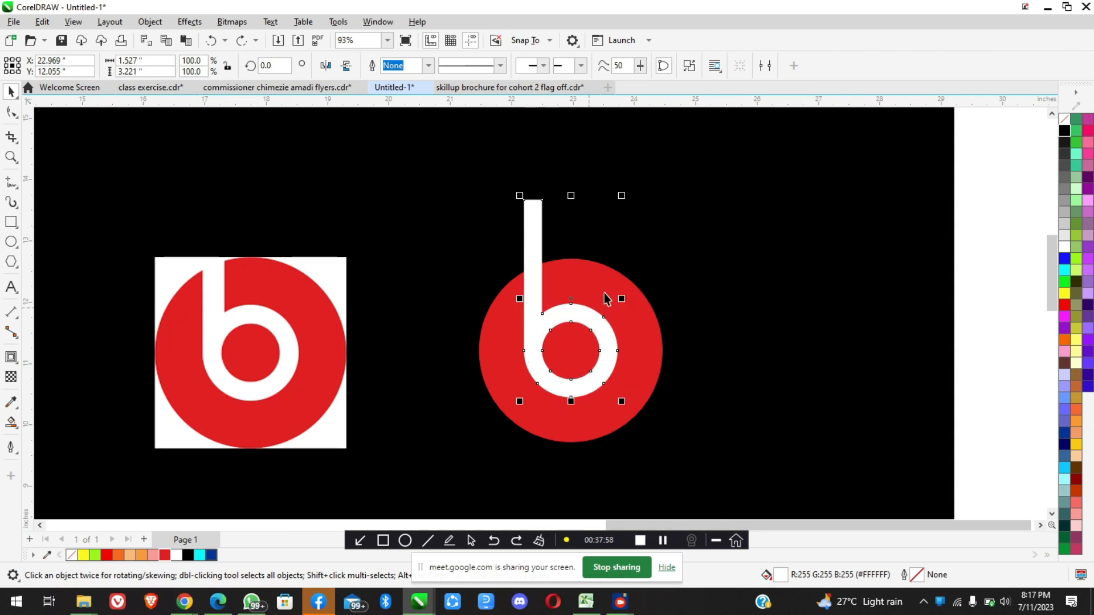
{"action": "left_click", "coordinate": [653, 343]}
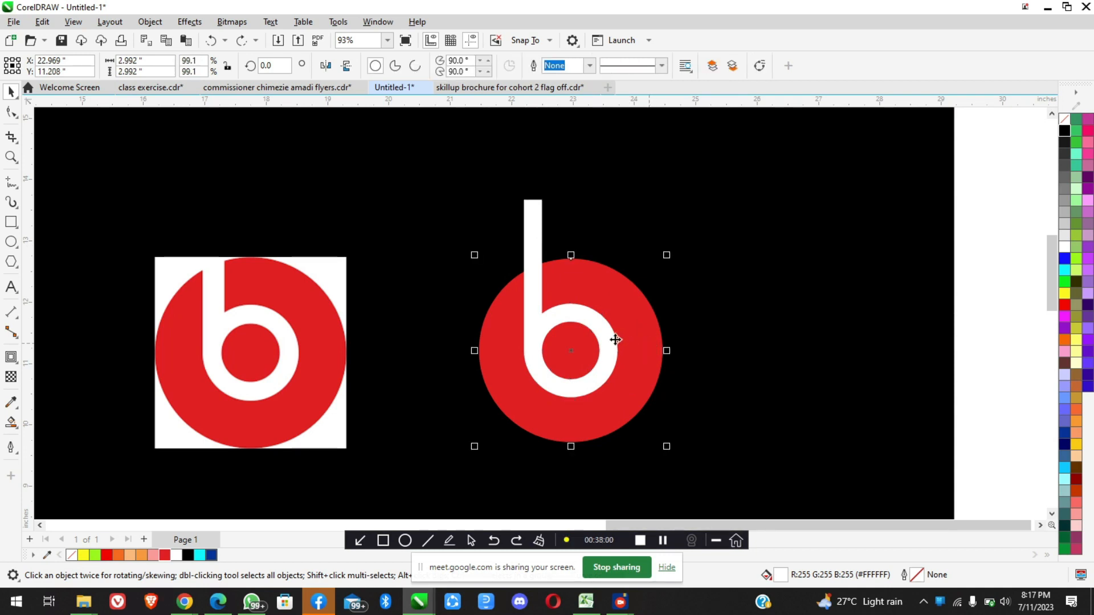
{"action": "left_click", "coordinate": [529, 224]}
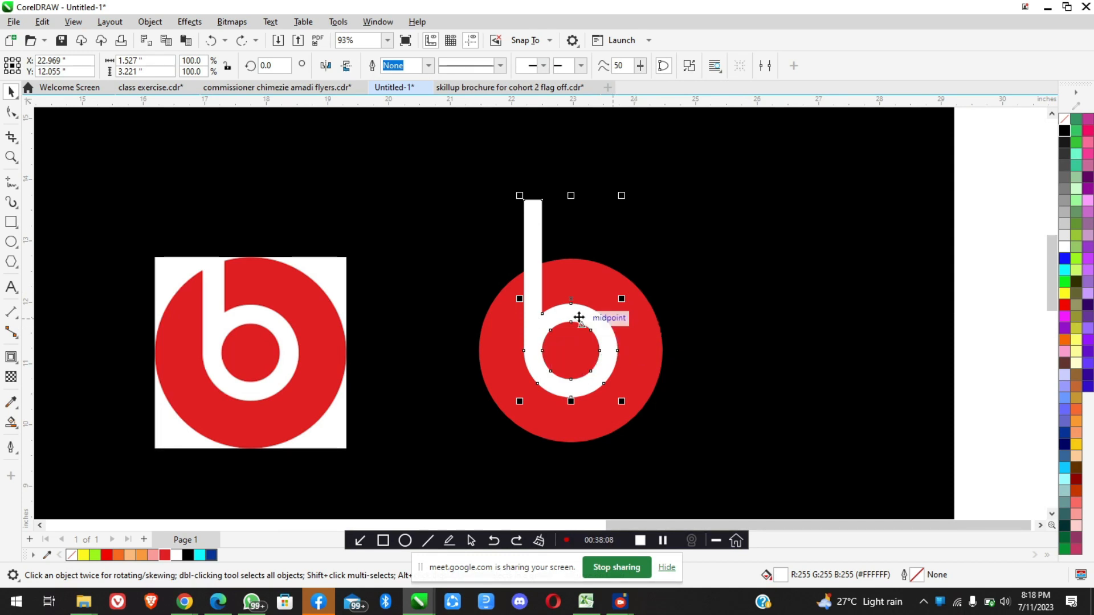
{"action": "scroll", "coordinate": [538, 281], "scroll_direction": "down", "scroll_amount": 3}
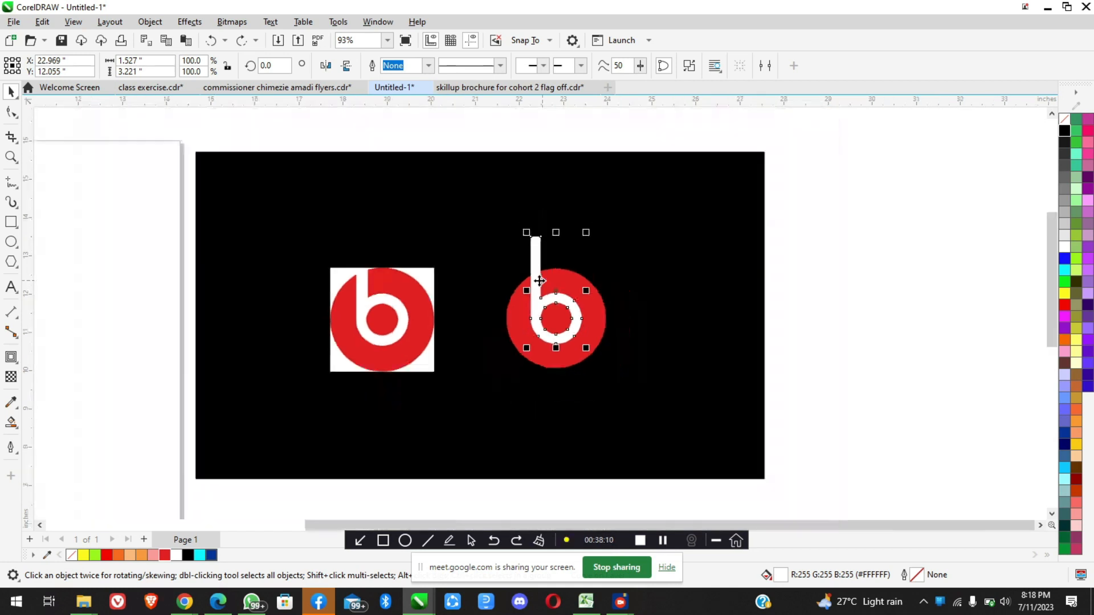
{"action": "scroll", "coordinate": [570, 298], "scroll_direction": "up", "scroll_amount": 2}
Switch to the Beats logo image results in Chrome and open the Creative Bloq logo on a black background
{"action": "left_click", "coordinate": [178, 608]}
{"action": "left_click", "coordinate": [108, 544]}
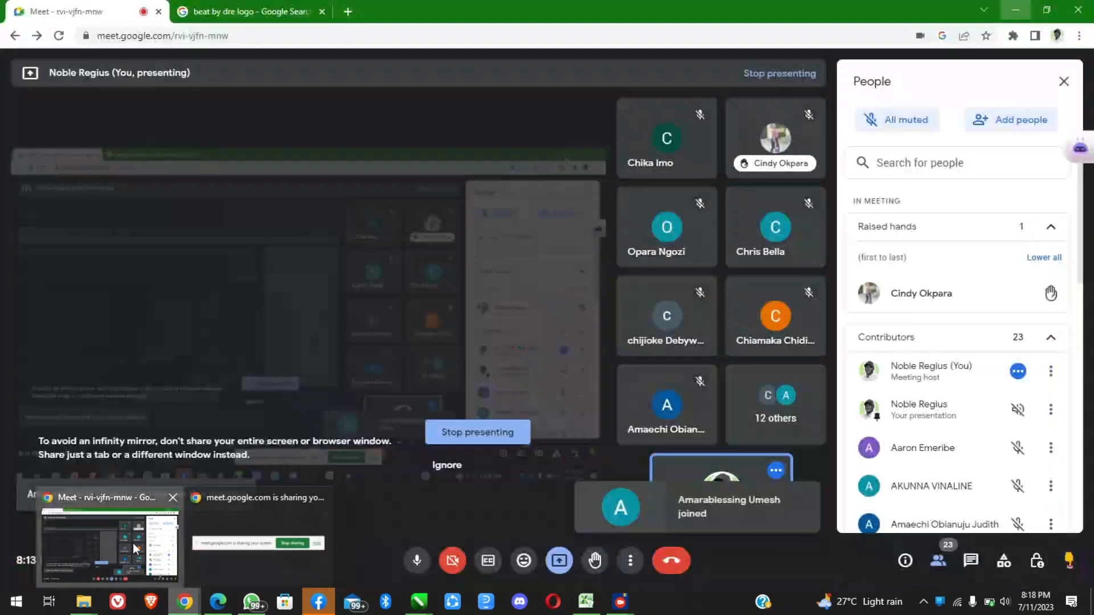
{"action": "left_click", "coordinate": [219, 10]}
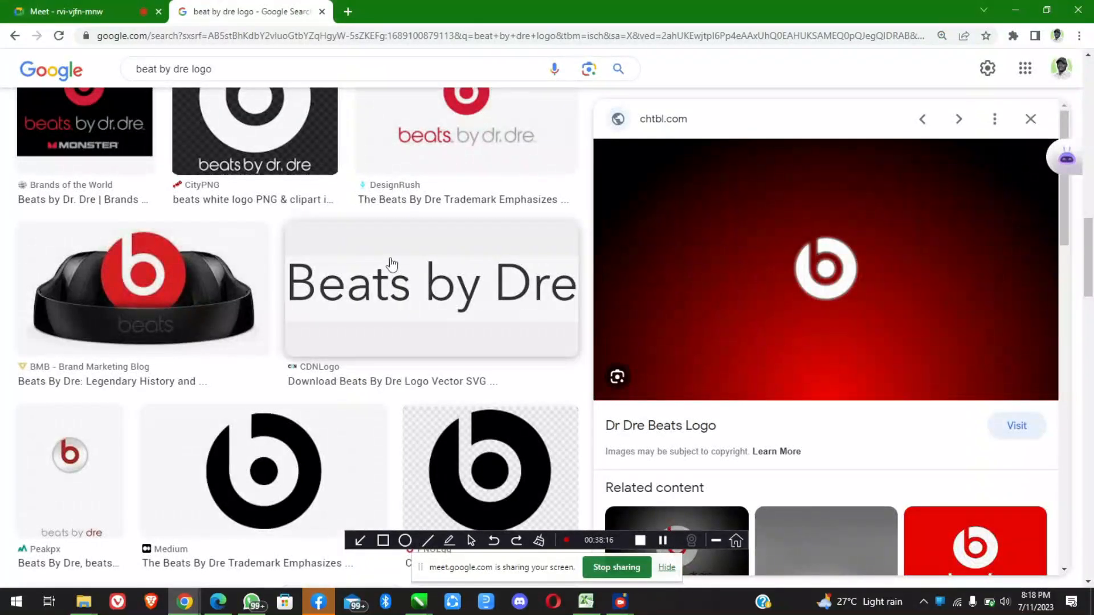
{"action": "scroll", "coordinate": [377, 292], "scroll_direction": "up", "scroll_amount": 3}
{"action": "scroll", "coordinate": [378, 292], "scroll_direction": "up", "scroll_amount": 10}
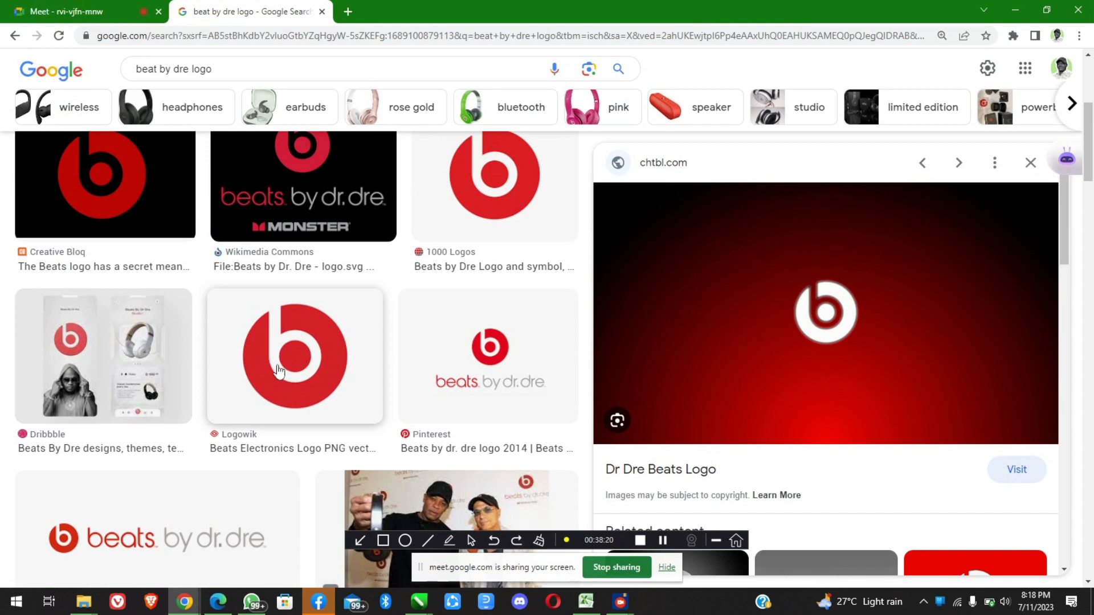
{"action": "scroll", "coordinate": [302, 353], "scroll_direction": "up", "scroll_amount": 2}
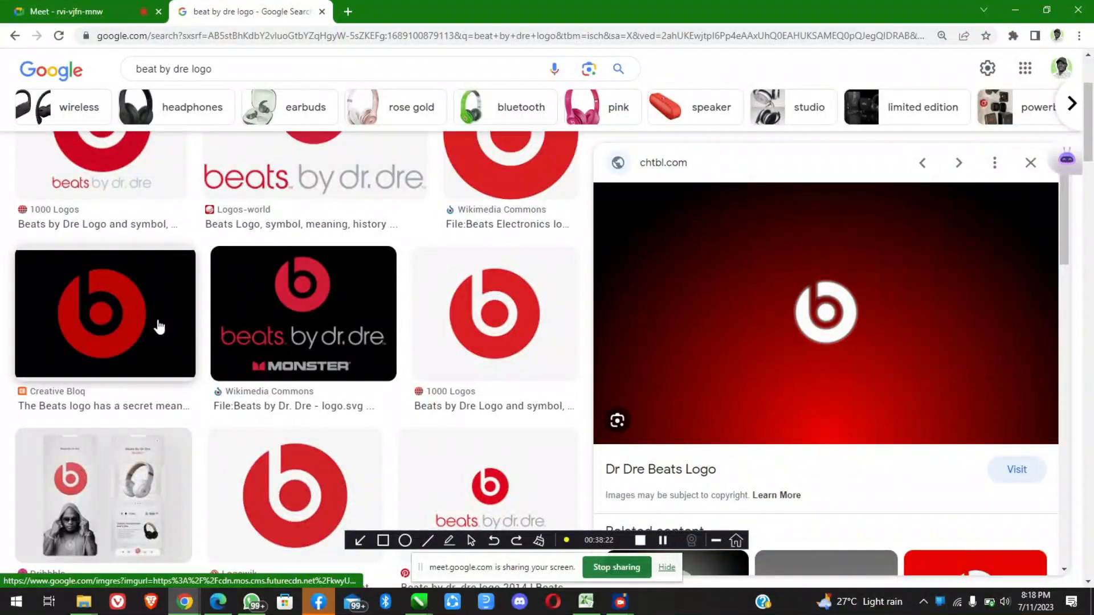
{"action": "left_click", "coordinate": [155, 325]}
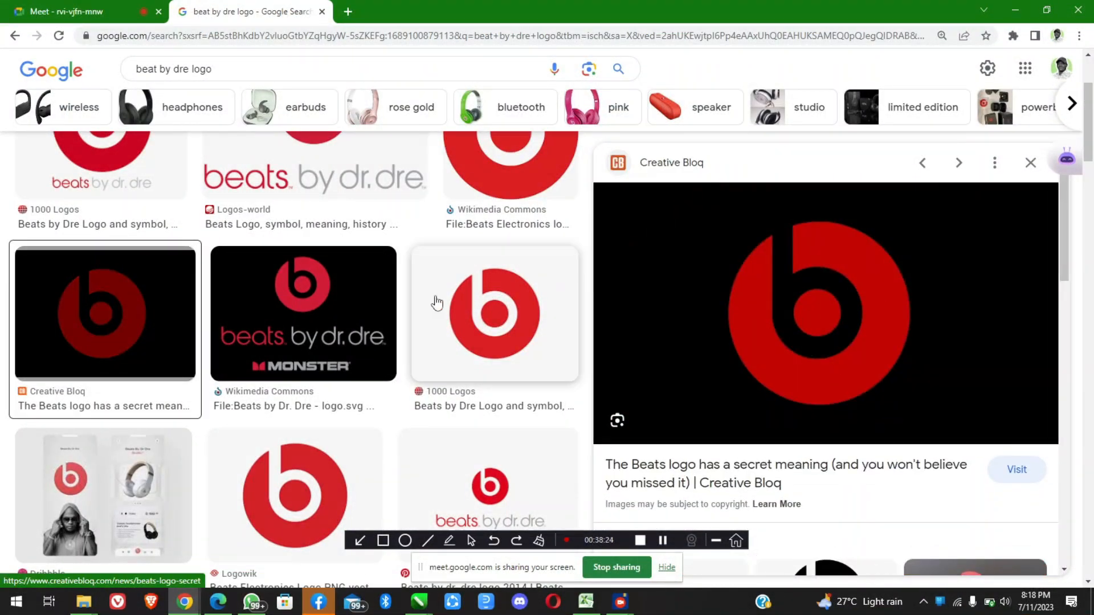
Browse further logo results, open the Wallpaper Cave red-gradient wallpaper, and view its related images
{"action": "scroll", "coordinate": [437, 301], "scroll_direction": "down", "scroll_amount": 1}
{"action": "scroll", "coordinate": [437, 302], "scroll_direction": "down", "scroll_amount": 10}
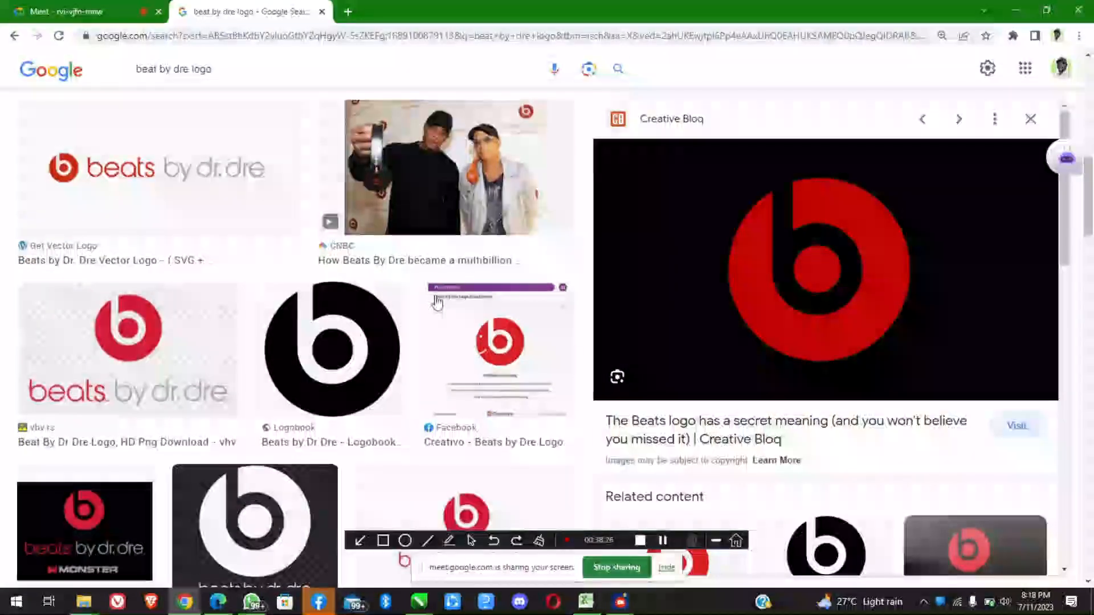
{"action": "scroll", "coordinate": [319, 370], "scroll_direction": "down", "scroll_amount": 5}
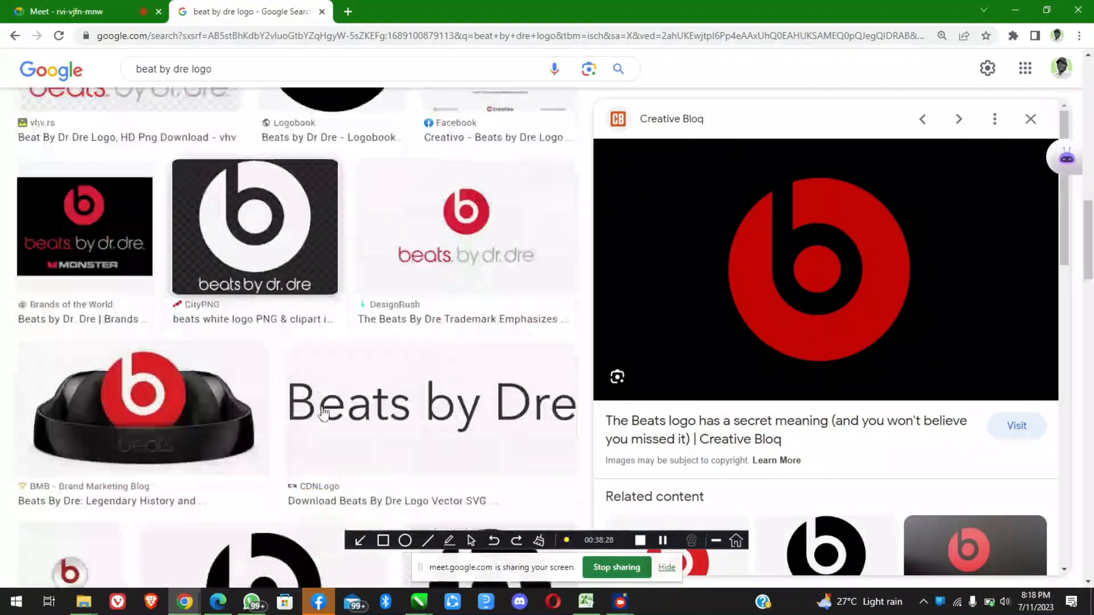
{"action": "scroll", "coordinate": [323, 413], "scroll_direction": "down", "scroll_amount": 8}
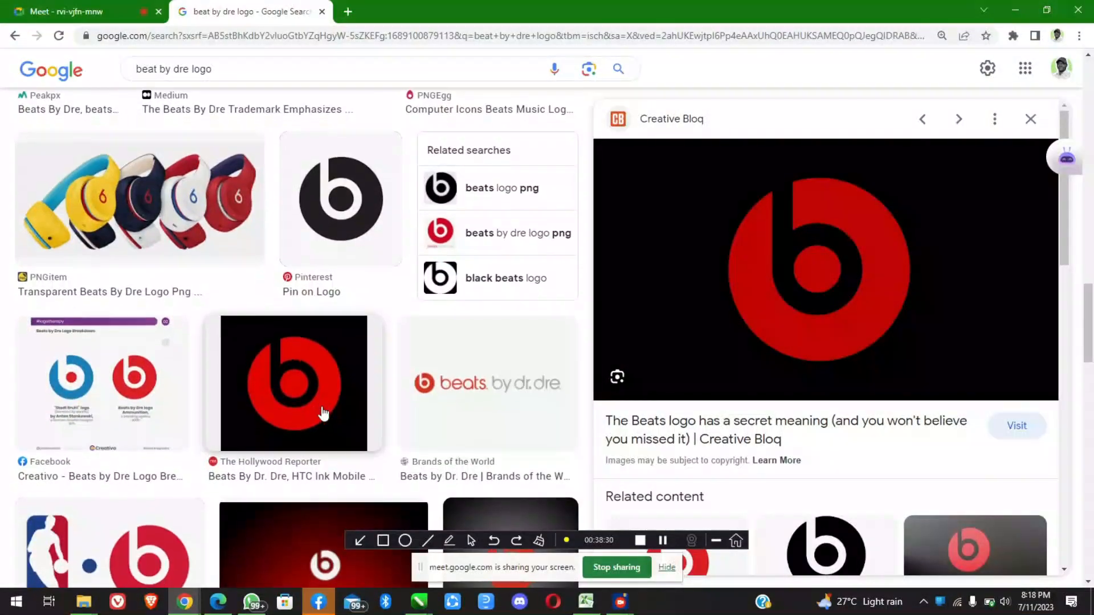
{"action": "left_click", "coordinate": [283, 562]}
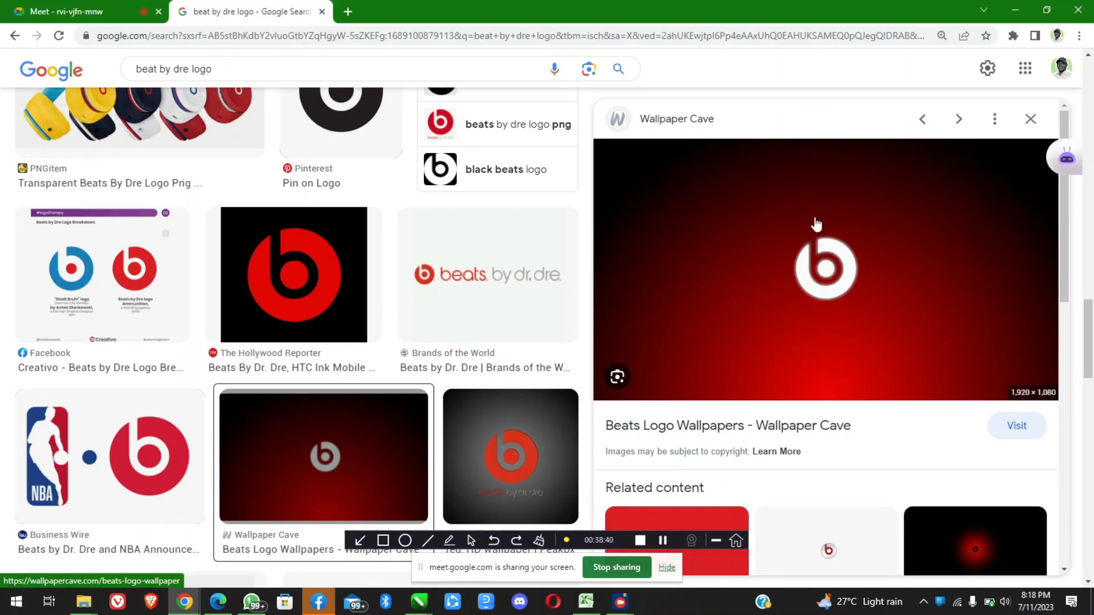
{"action": "scroll", "coordinate": [814, 275], "scroll_direction": "down", "scroll_amount": 5}
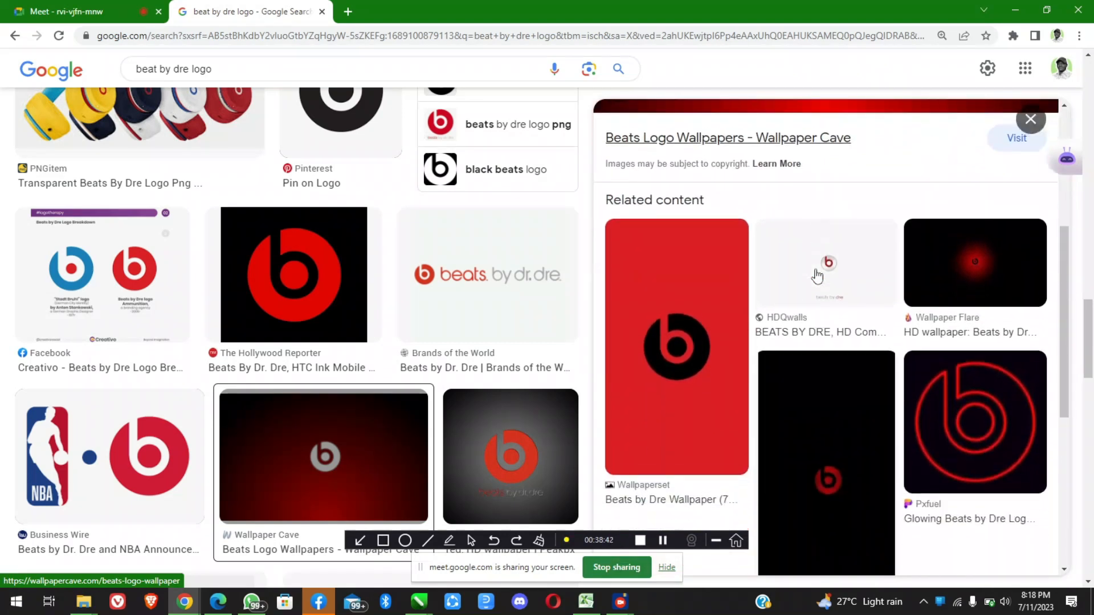
Return to CorelDRAW, move the welded b off the red circle to show the solid shape beneath, and put it back
{"action": "left_click", "coordinate": [1014, 9]}
{"action": "left_click_drag", "start_coordinate": [520, 293], "coordinate": [655, 273]}
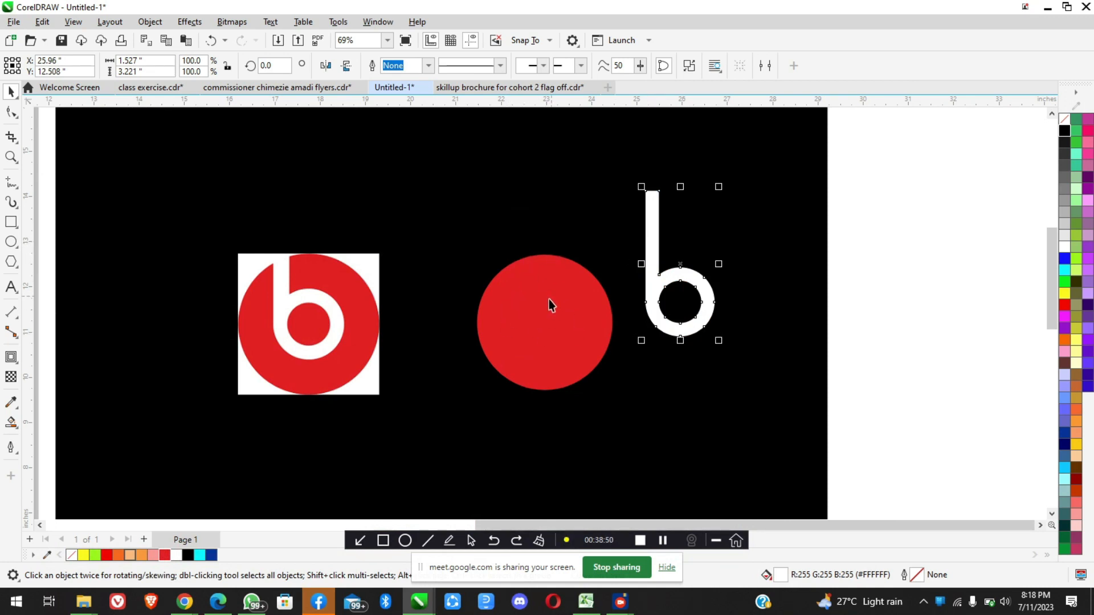
{"action": "scroll", "coordinate": [549, 299], "scroll_direction": "up", "scroll_amount": 3}
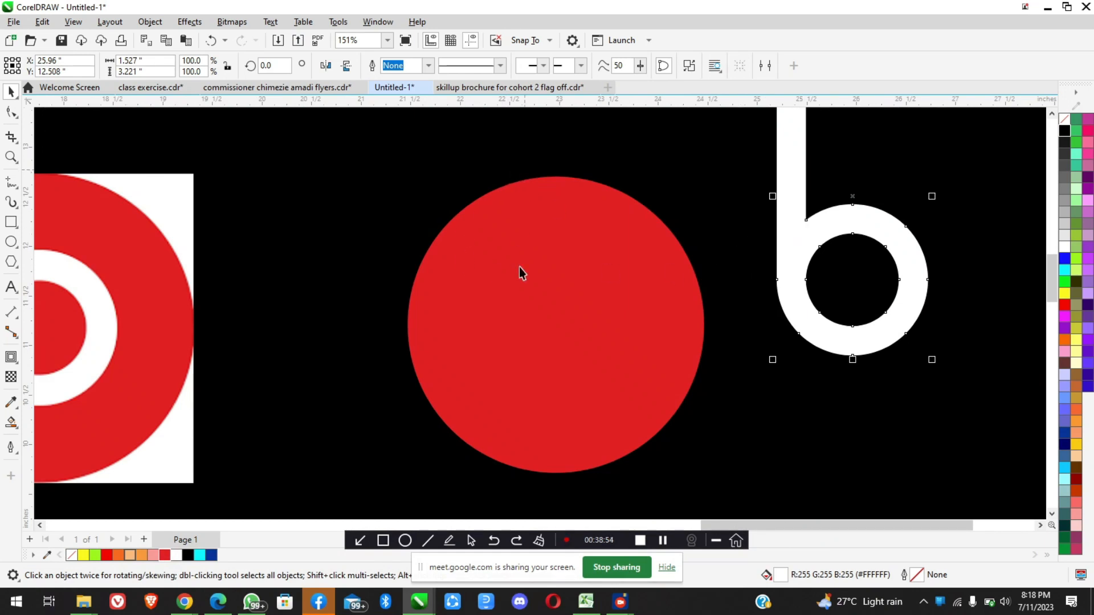
{"action": "scroll", "coordinate": [558, 355], "scroll_direction": "down", "scroll_amount": 2}
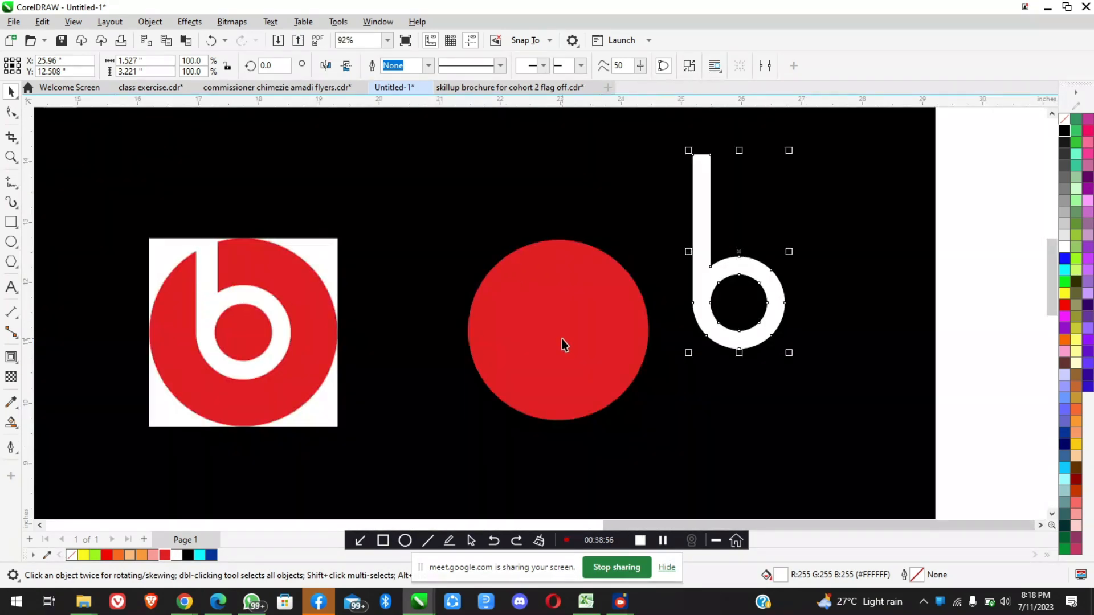
{"action": "left_click_drag", "start_coordinate": [728, 273], "coordinate": [547, 298]}
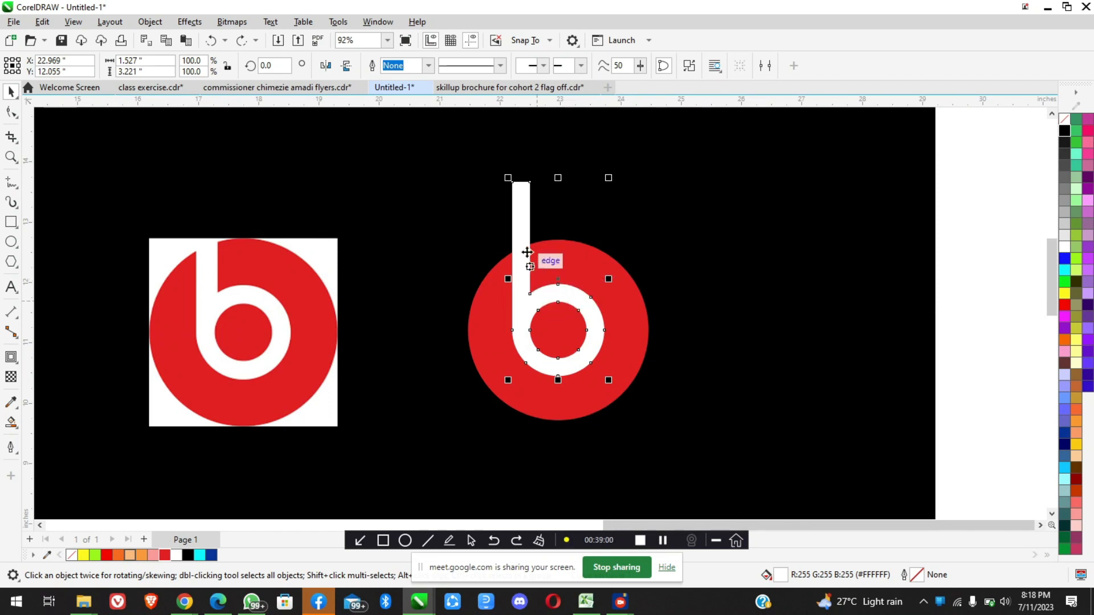
Trim the red circle with the welded white b
{"action": "left_click", "coordinate": [629, 306], "text": "shift"}
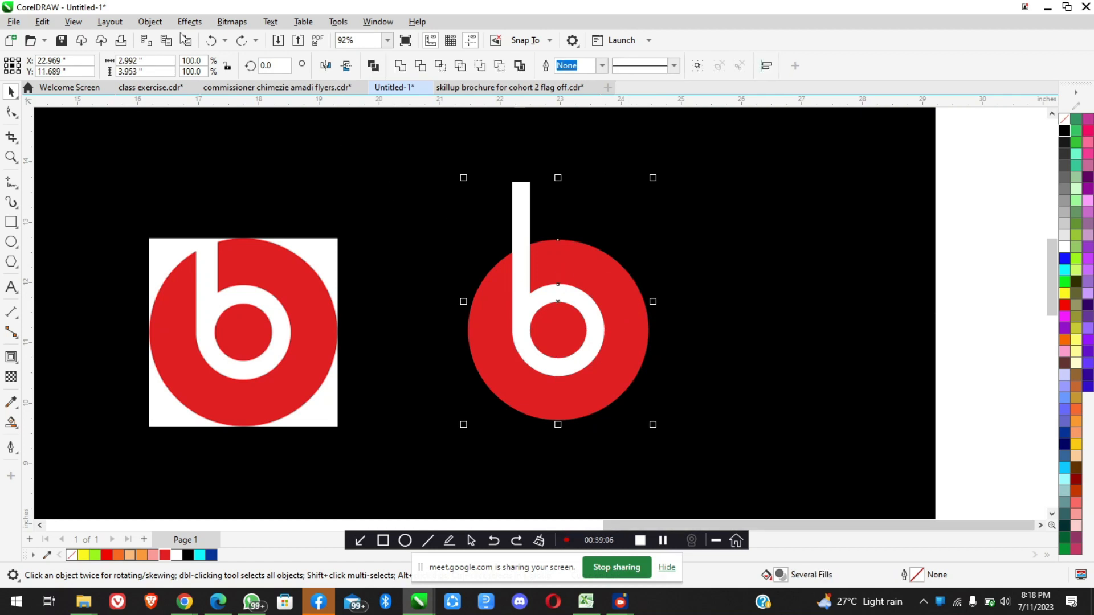
{"action": "left_click", "coordinate": [149, 21]}
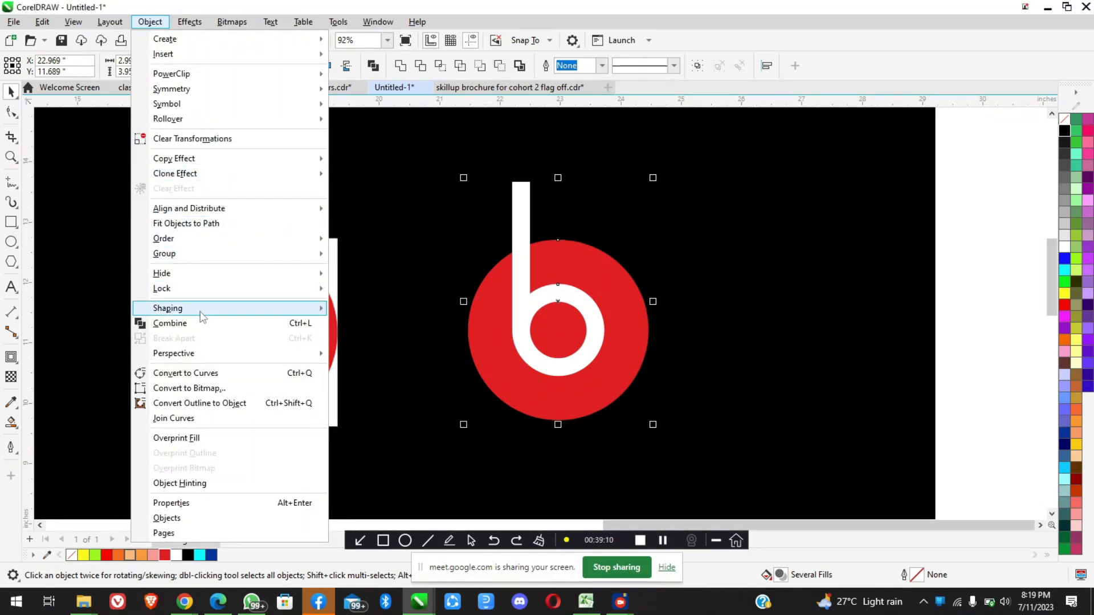
{"action": "mouse_move", "coordinate": [233, 313]}
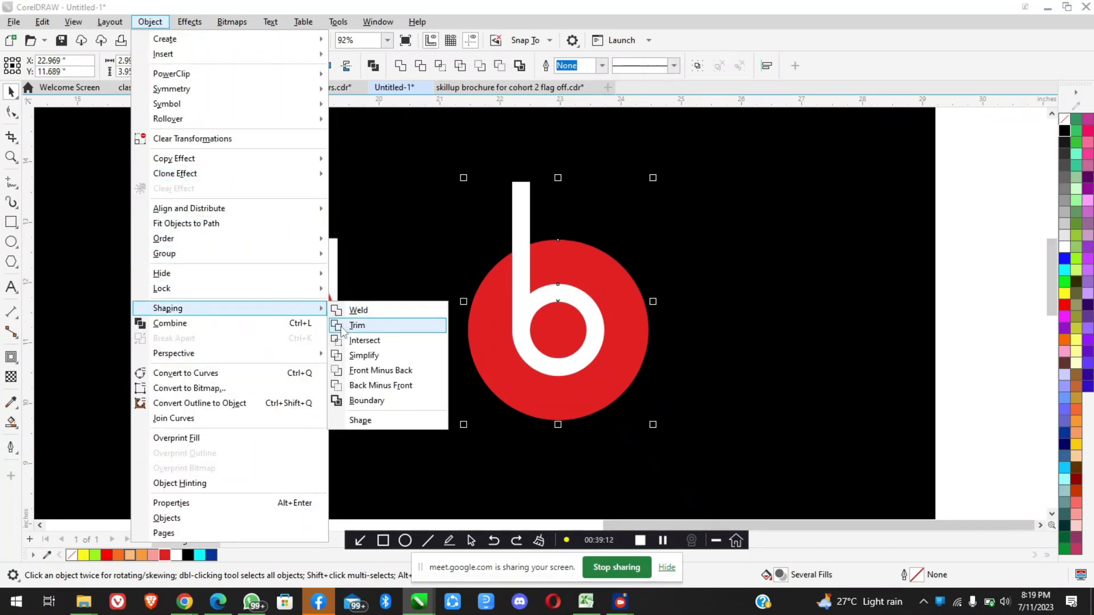
{"action": "left_click", "coordinate": [359, 326]}
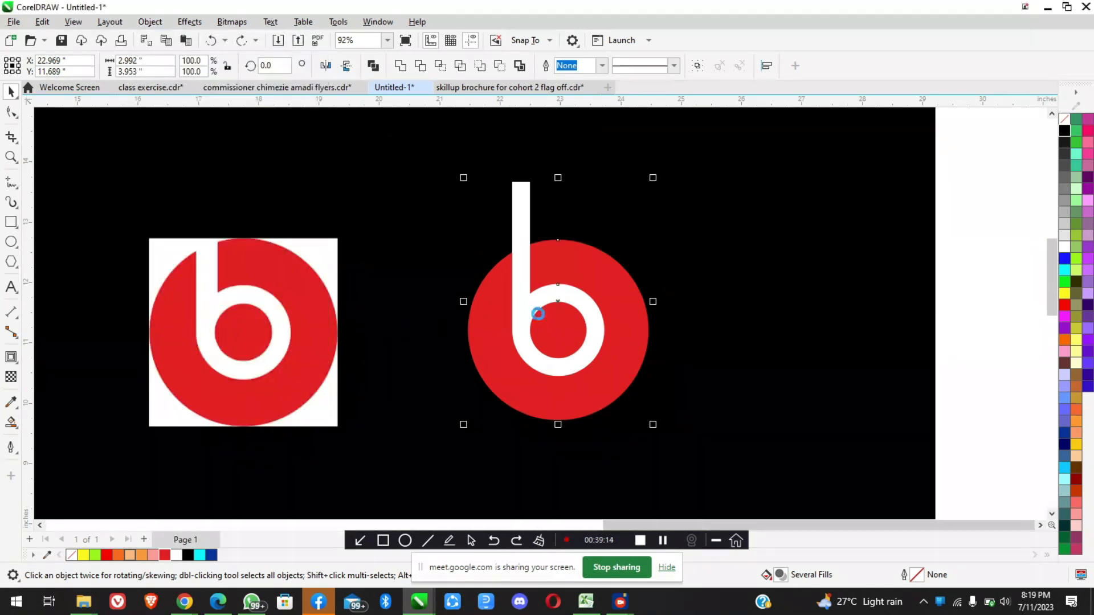
Move the white b off the trimmed circle and delete it
{"action": "left_click", "coordinate": [521, 225]}
{"action": "left_click_drag", "start_coordinate": [521, 228], "coordinate": [727, 223]}
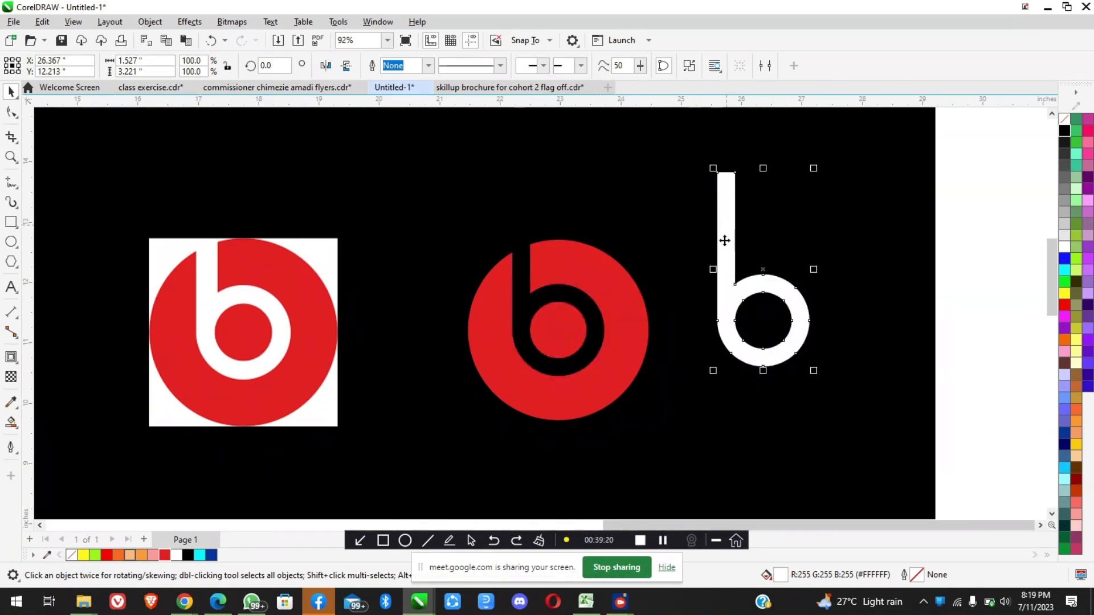
{"action": "key", "text": "Delete"}
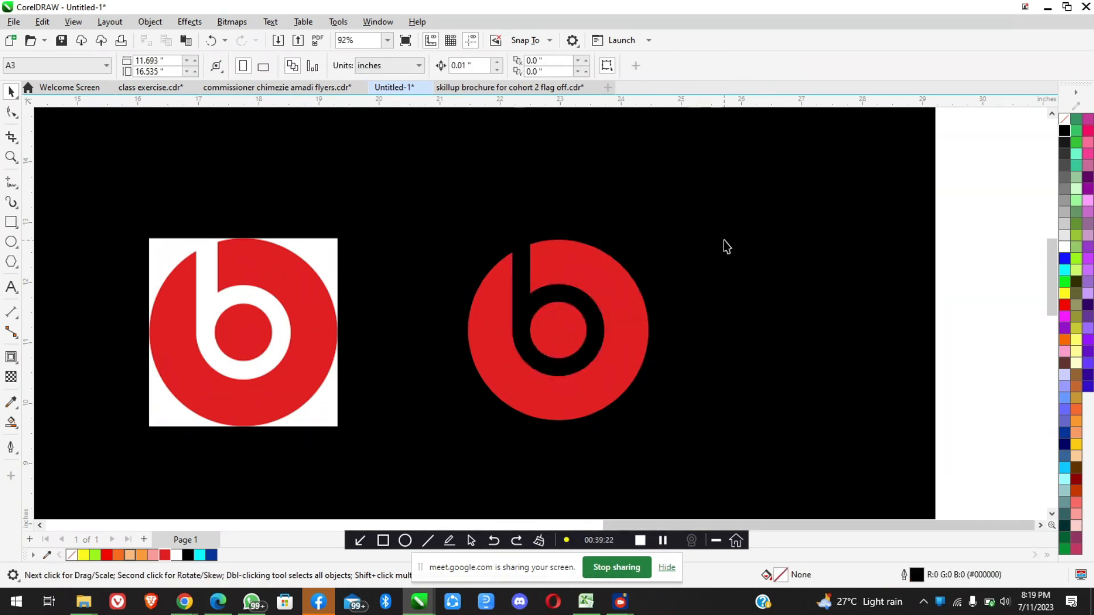
Select the trimmed red logo and examine its b-shaped cutout against the black background and the reference logo
{"action": "scroll", "coordinate": [566, 324], "scroll_direction": "down", "scroll_amount": 2}
{"action": "scroll", "coordinate": [567, 323], "scroll_direction": "up", "scroll_amount": 2}
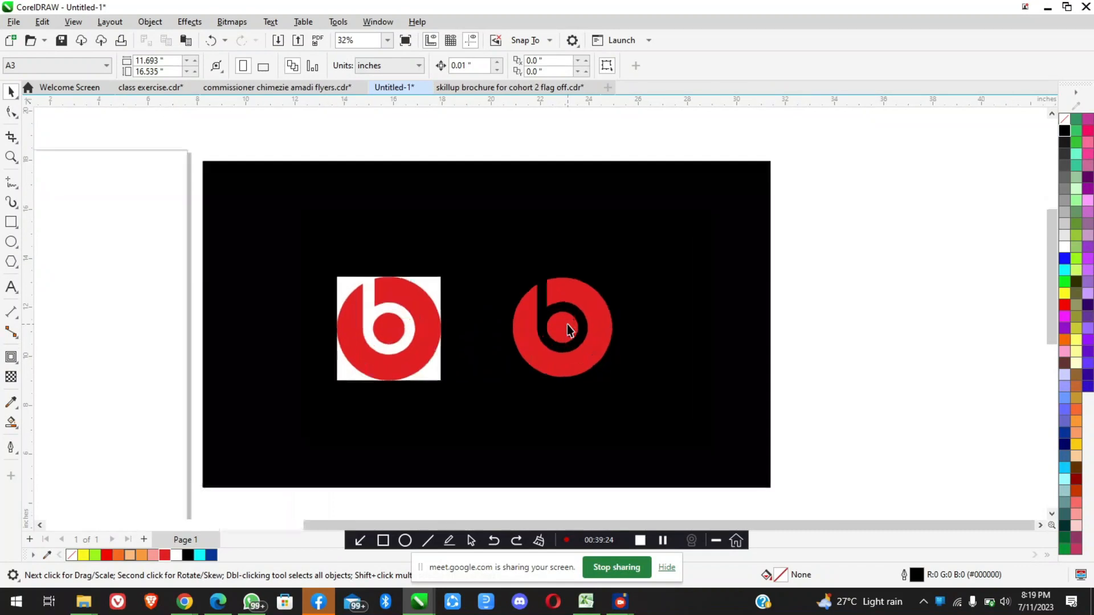
{"action": "left_click", "coordinate": [621, 313]}
{"action": "scroll", "coordinate": [621, 316], "scroll_direction": "down", "scroll_amount": 3}
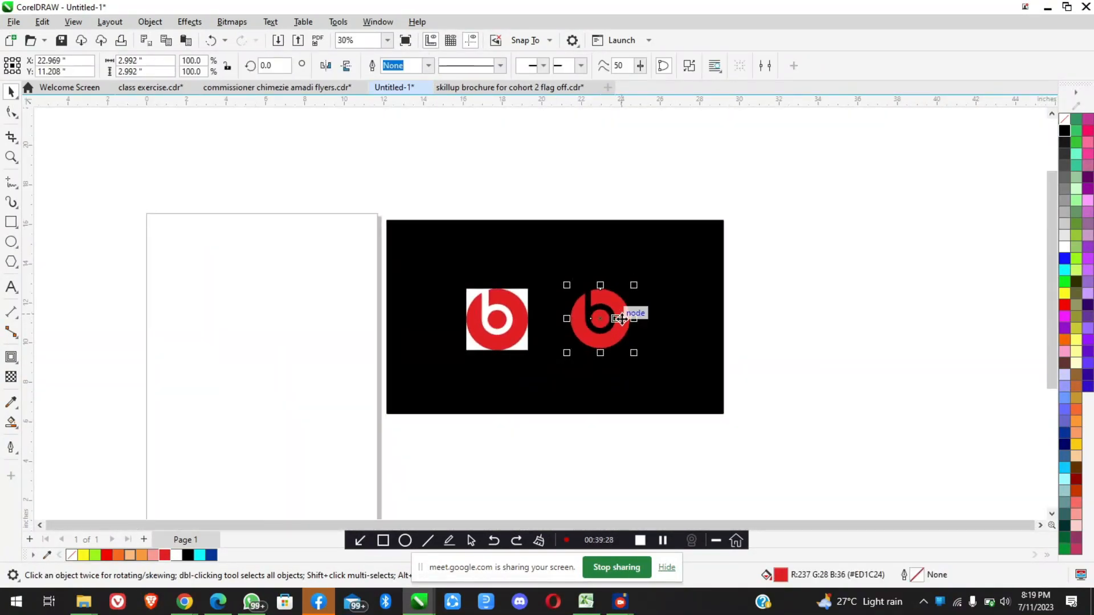
{"action": "scroll", "coordinate": [627, 318], "scroll_direction": "up", "scroll_amount": 3}
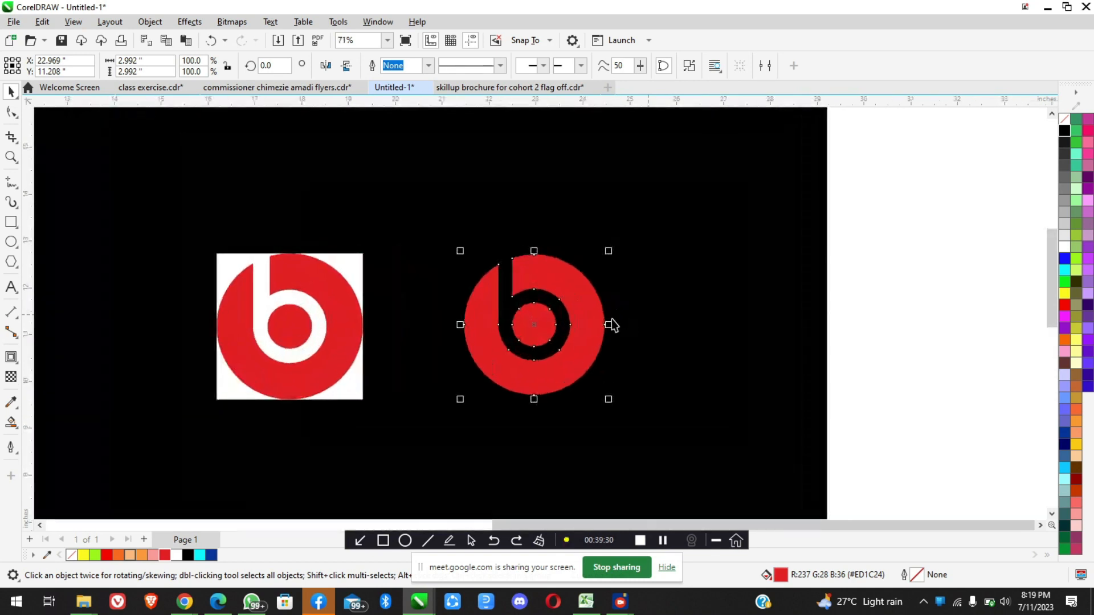
{"action": "scroll", "coordinate": [588, 317], "scroll_direction": "up", "scroll_amount": 2}
{"action": "left_click", "coordinate": [719, 322]}
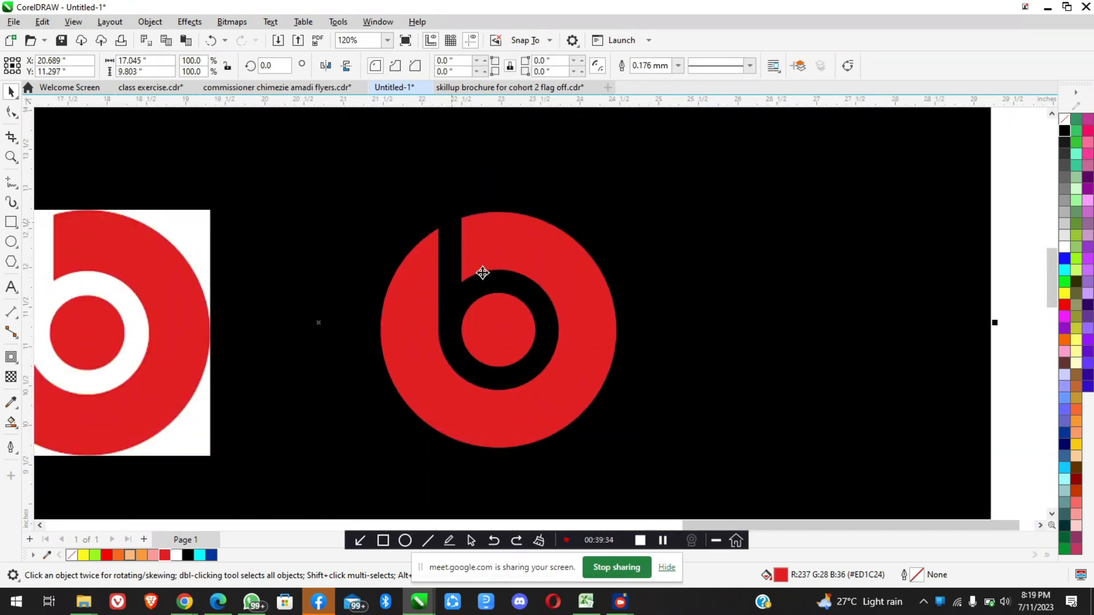
Switch to the Google Meet tab in Chrome to view the class meeting
{"action": "mouse_move", "coordinate": [184, 602]}
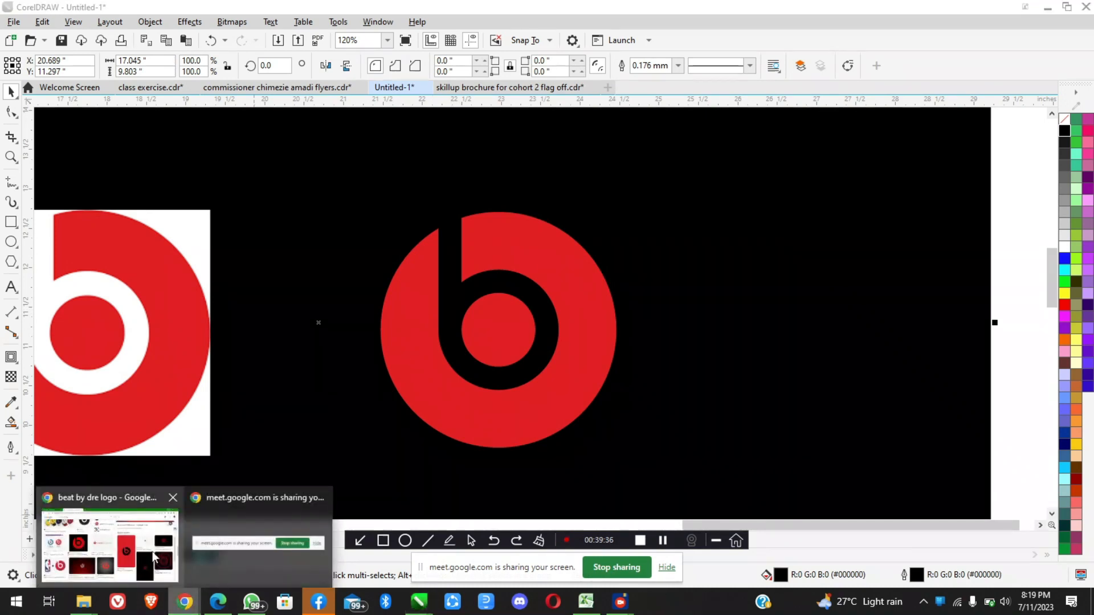
{"action": "left_click", "coordinate": [140, 549]}
{"action": "left_click", "coordinate": [57, 12]}
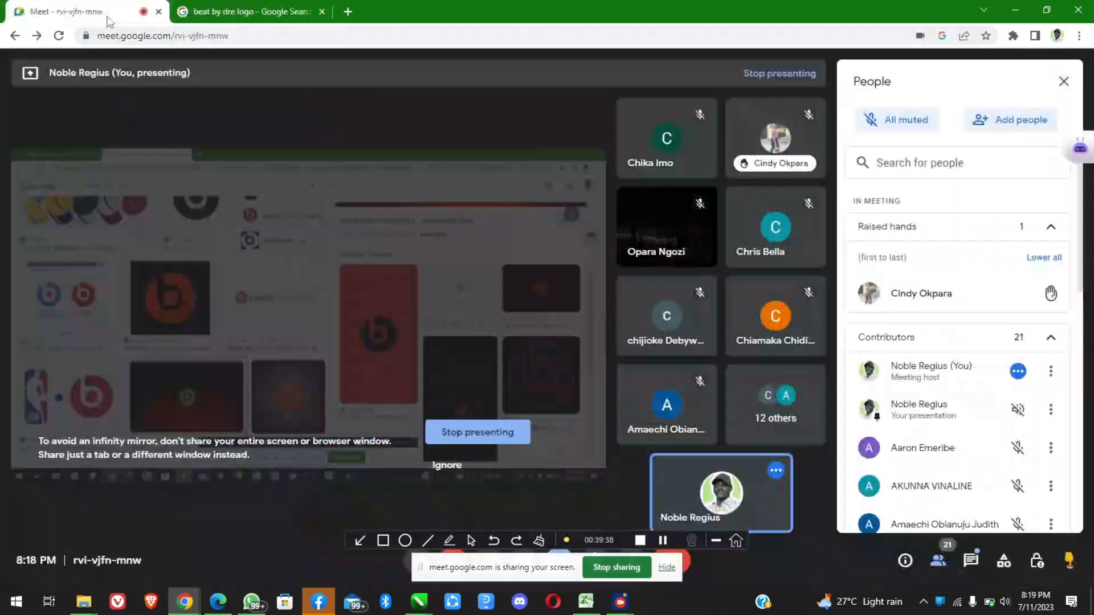
Switch back to CorelDRAW and fill the black background rectangle behind the two logos with white
{"action": "left_click", "coordinate": [1012, 293]}
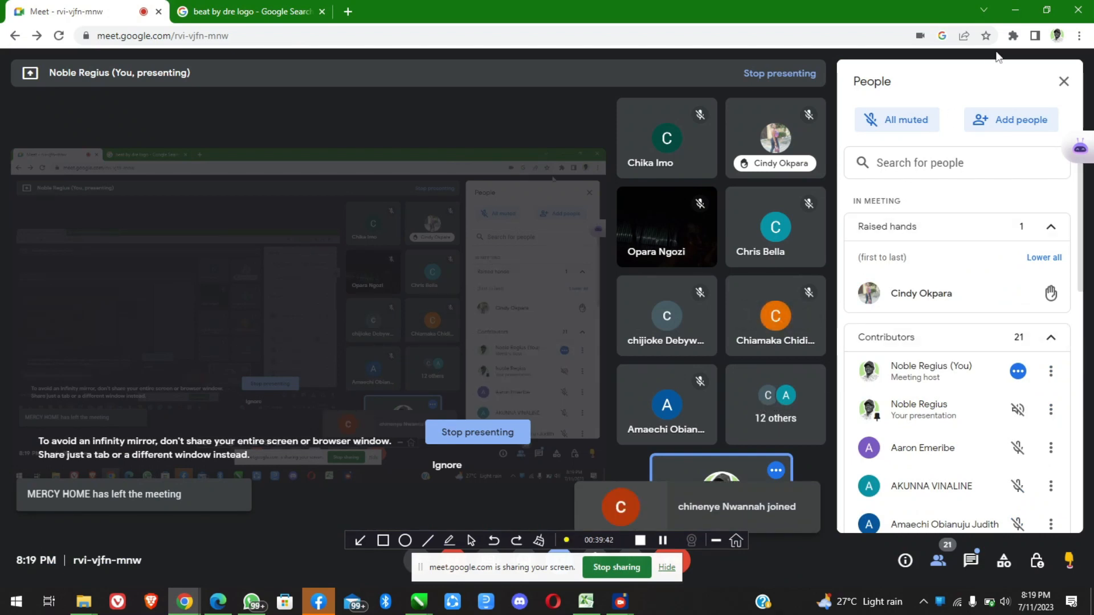
{"action": "left_click", "coordinate": [1013, 17]}
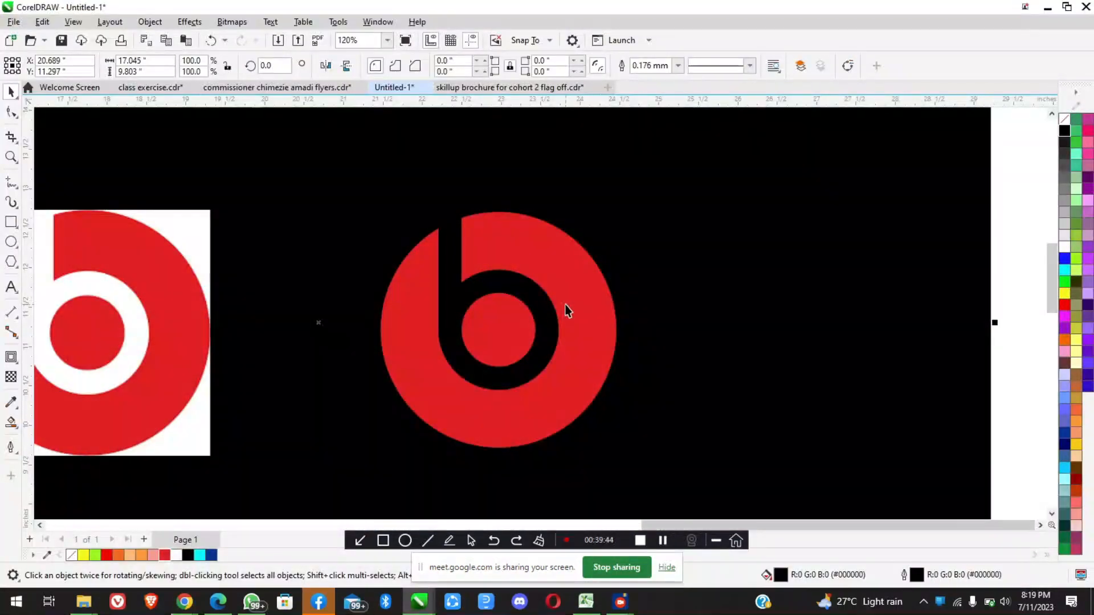
{"action": "scroll", "coordinate": [566, 310], "scroll_direction": "down", "scroll_amount": 3}
{"action": "left_click", "coordinate": [652, 290]}
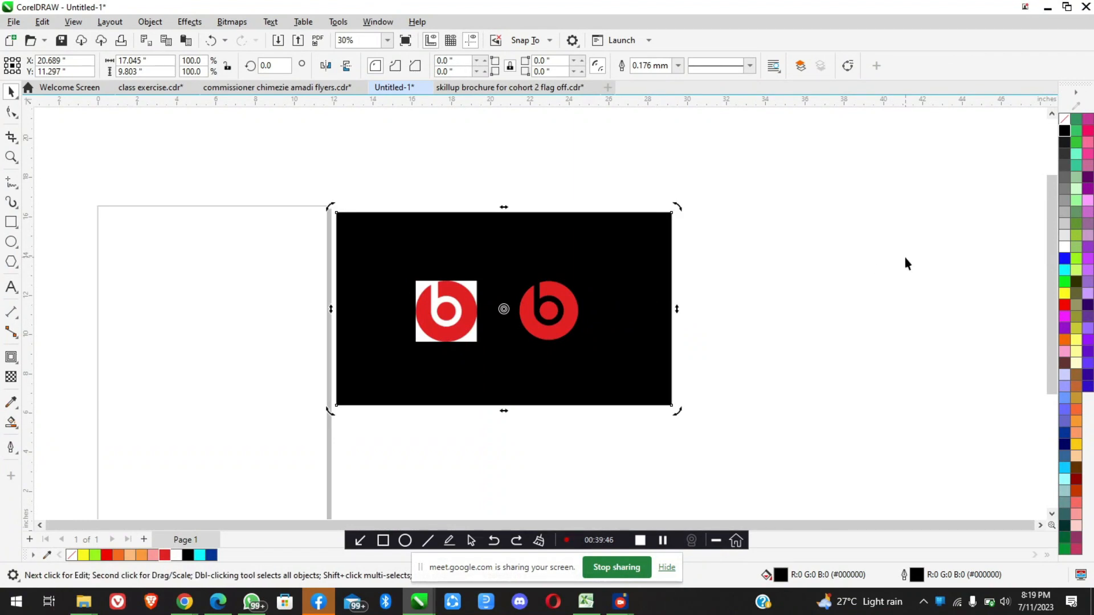
{"action": "left_click", "coordinate": [1064, 247]}
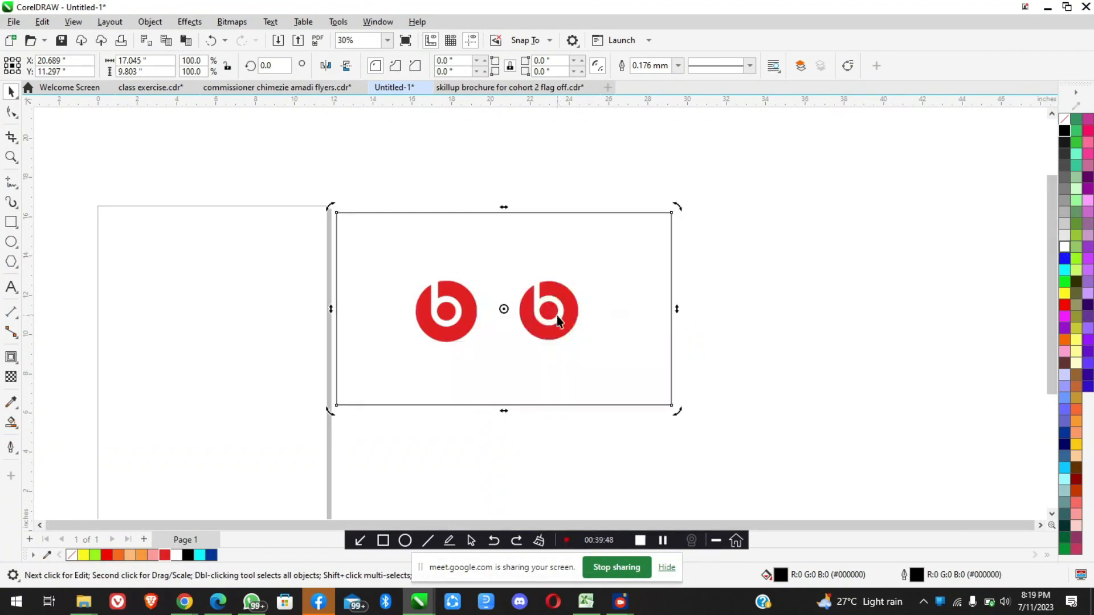
{"action": "scroll", "coordinate": [556, 315], "scroll_direction": "up", "scroll_amount": 3}
{"action": "scroll", "coordinate": [556, 315], "scroll_direction": "down", "scroll_amount": 2}
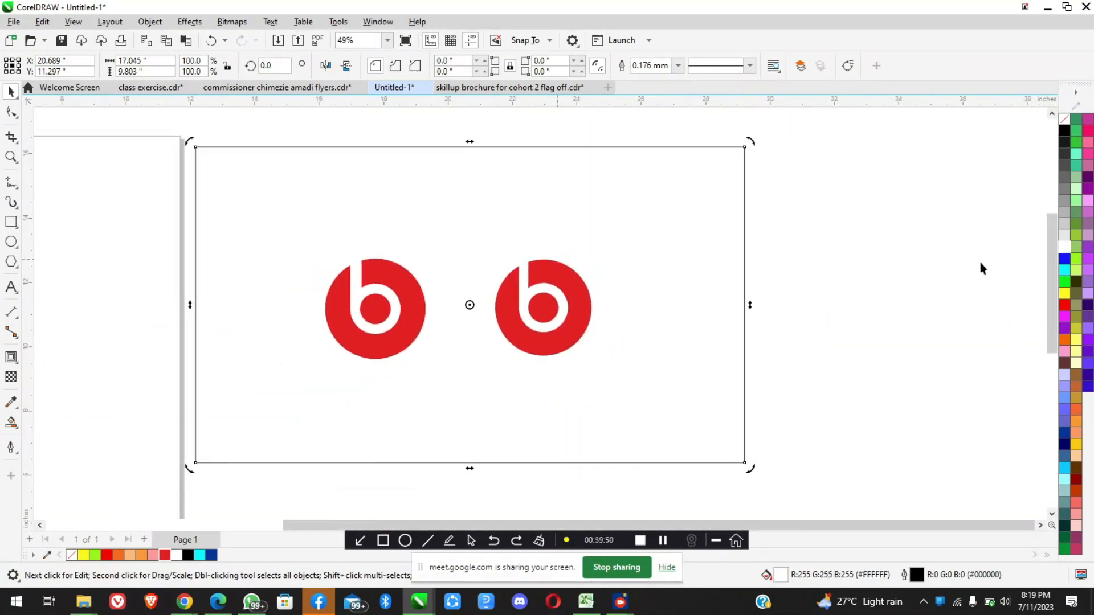
Fill the background rectangle with yellow and compare the reference image with the trimmed logo against it
{"action": "left_click", "coordinate": [1064, 294]}
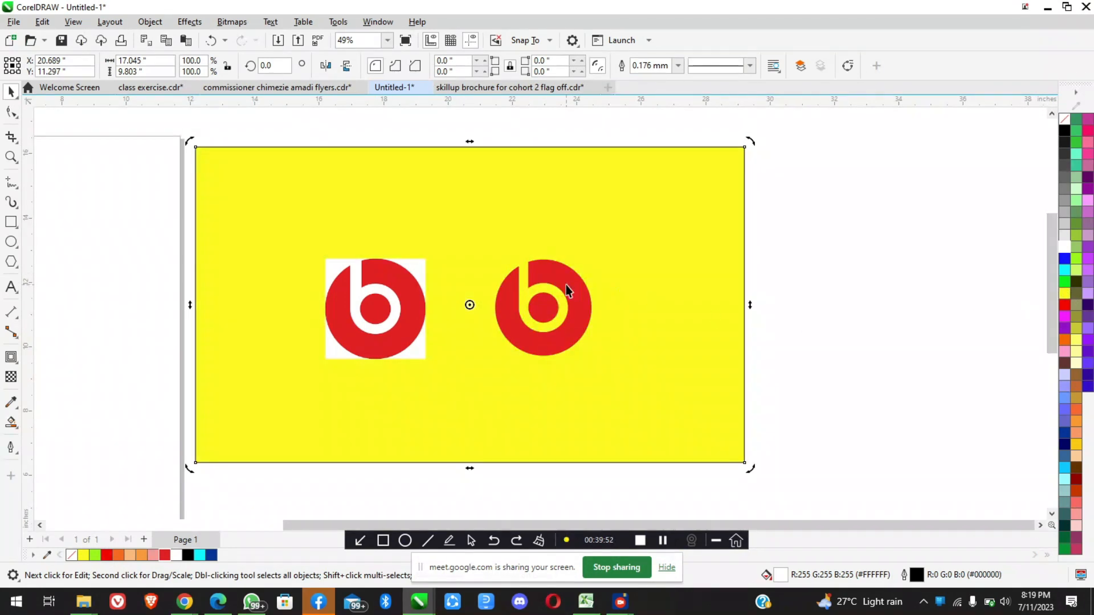
{"action": "scroll", "coordinate": [566, 285], "scroll_direction": "up", "scroll_amount": 3}
{"action": "left_click", "coordinate": [215, 335]}
{"action": "scroll", "coordinate": [214, 327], "scroll_direction": "down", "scroll_amount": 3}
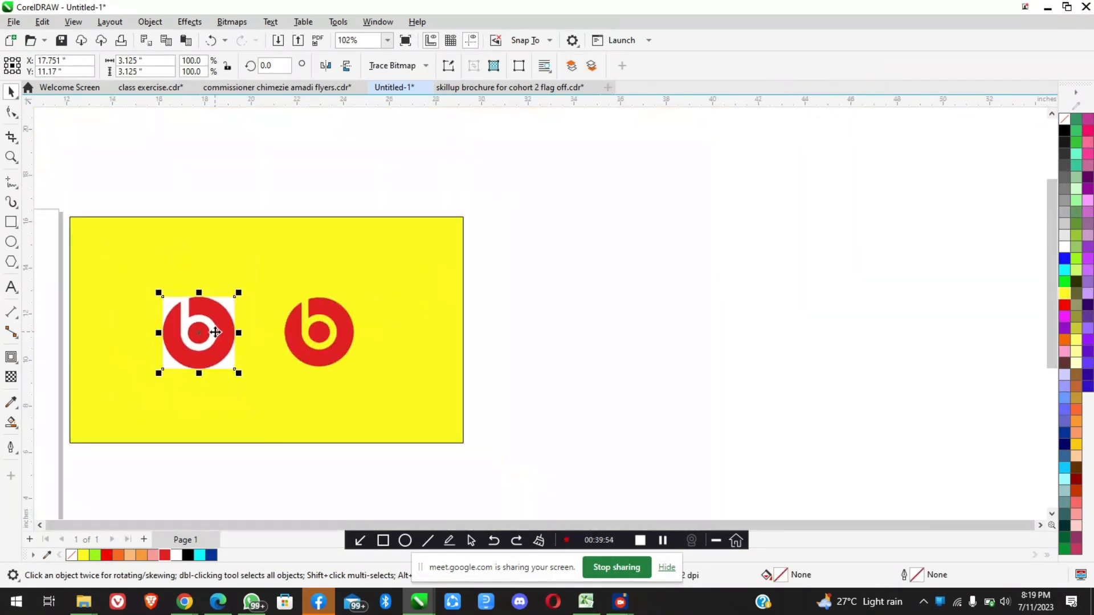
{"action": "scroll", "coordinate": [151, 345], "scroll_direction": "up", "scroll_amount": 2}
{"action": "scroll", "coordinate": [150, 344], "scroll_direction": "up", "scroll_amount": 1}
{"action": "scroll", "coordinate": [229, 300], "scroll_direction": "up", "scroll_amount": 6}
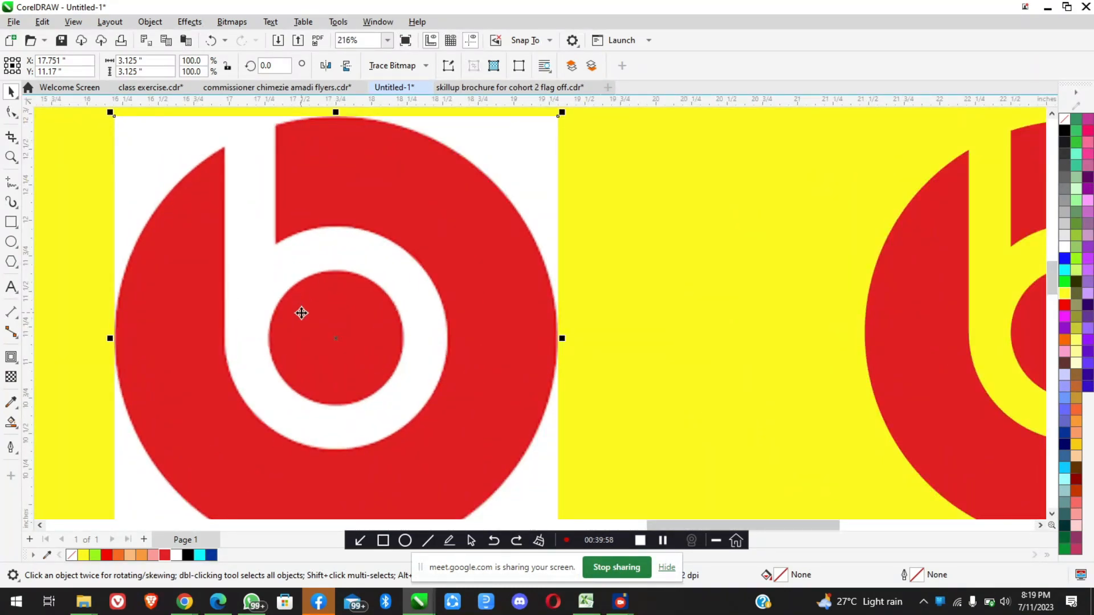
{"action": "scroll", "coordinate": [300, 310], "scroll_direction": "down", "scroll_amount": 3}
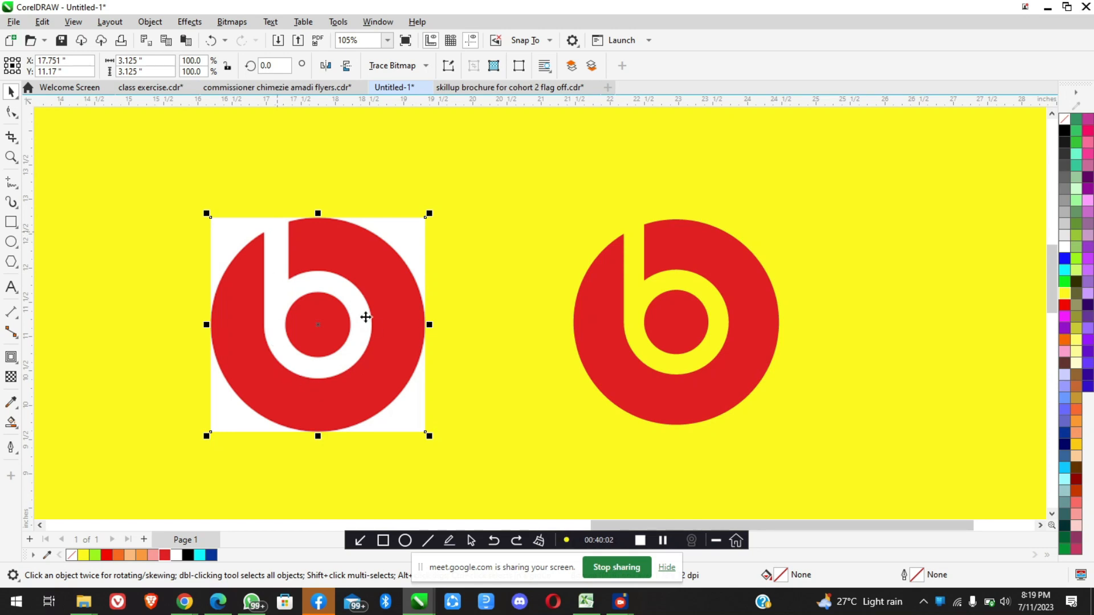
{"action": "scroll", "coordinate": [319, 315], "scroll_direction": "down", "scroll_amount": 3}
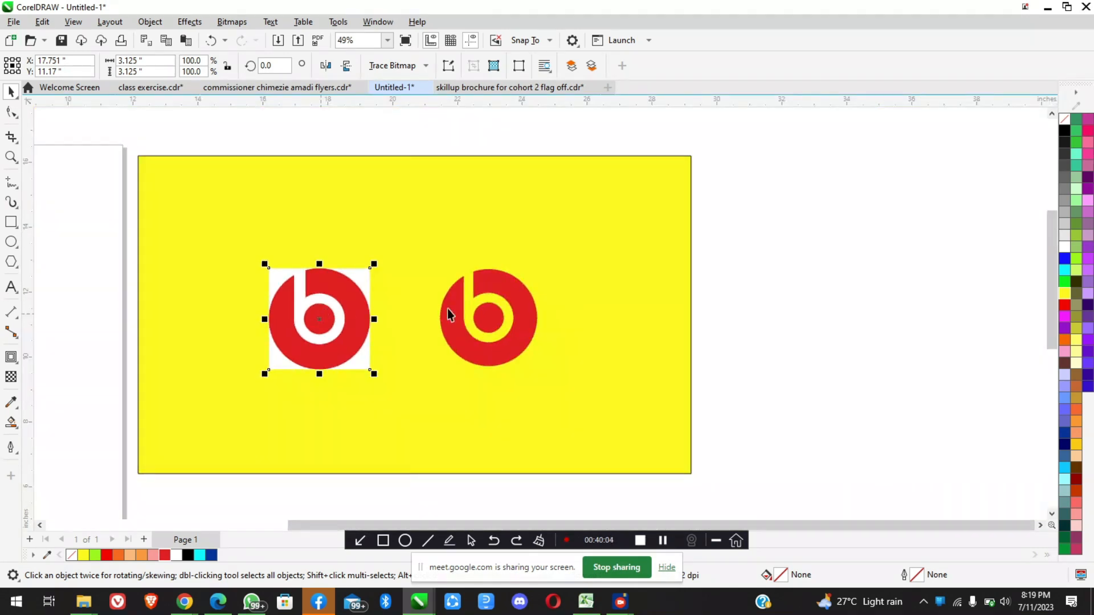
{"action": "scroll", "coordinate": [517, 311], "scroll_direction": "up", "scroll_amount": 3}
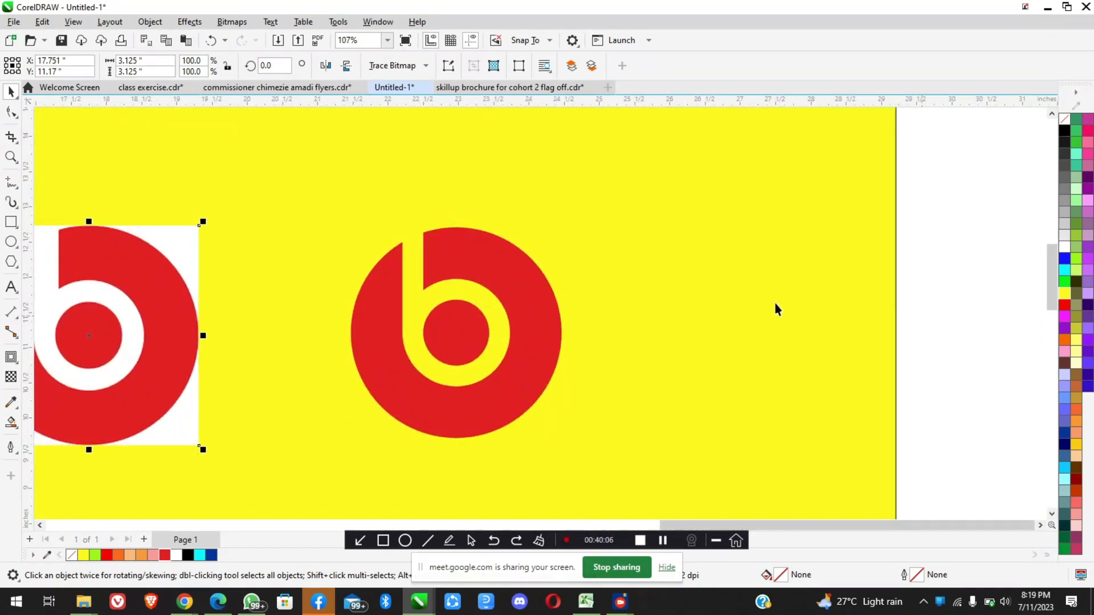
Fill the background rectangle with pale lavender (R:204 G:204 B:255) and examine the trimmed logo's cutout against it
{"action": "scroll", "coordinate": [778, 297], "scroll_direction": "down", "scroll_amount": 5}
{"action": "left_click", "coordinate": [792, 319]}
{"action": "scroll", "coordinate": [793, 319], "scroll_direction": "up", "scroll_amount": 2}
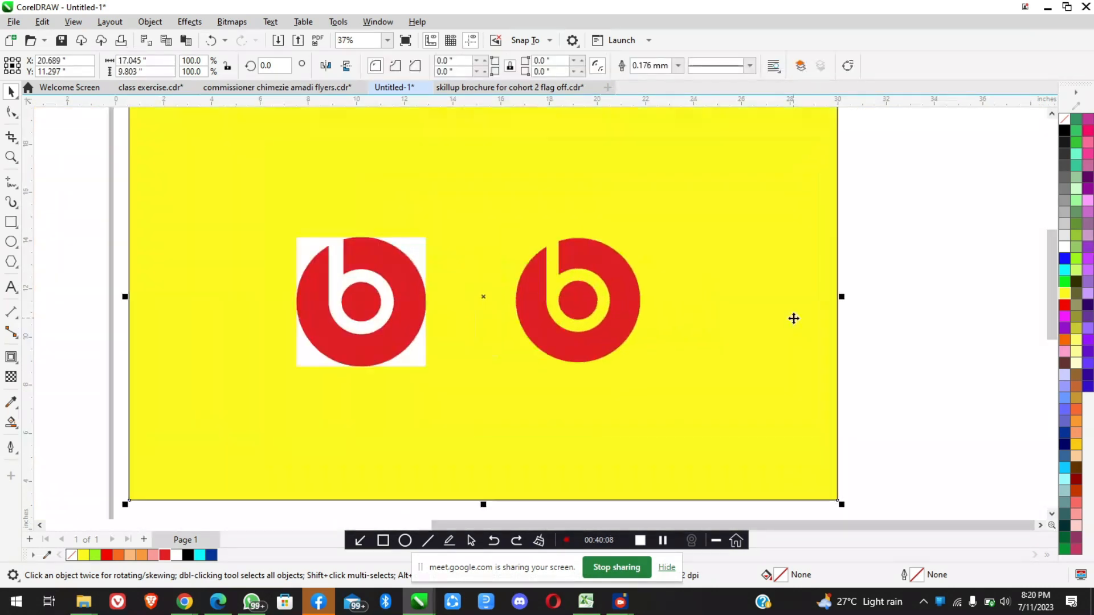
{"action": "scroll", "coordinate": [794, 318], "scroll_direction": "up", "scroll_amount": 2}
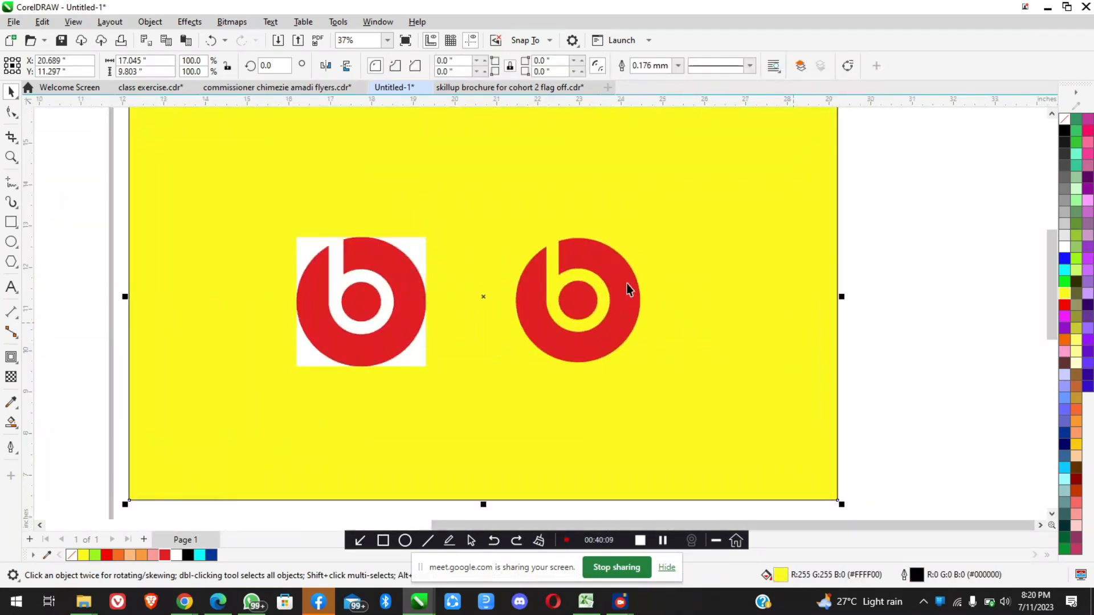
{"action": "left_click", "coordinate": [1064, 376]}
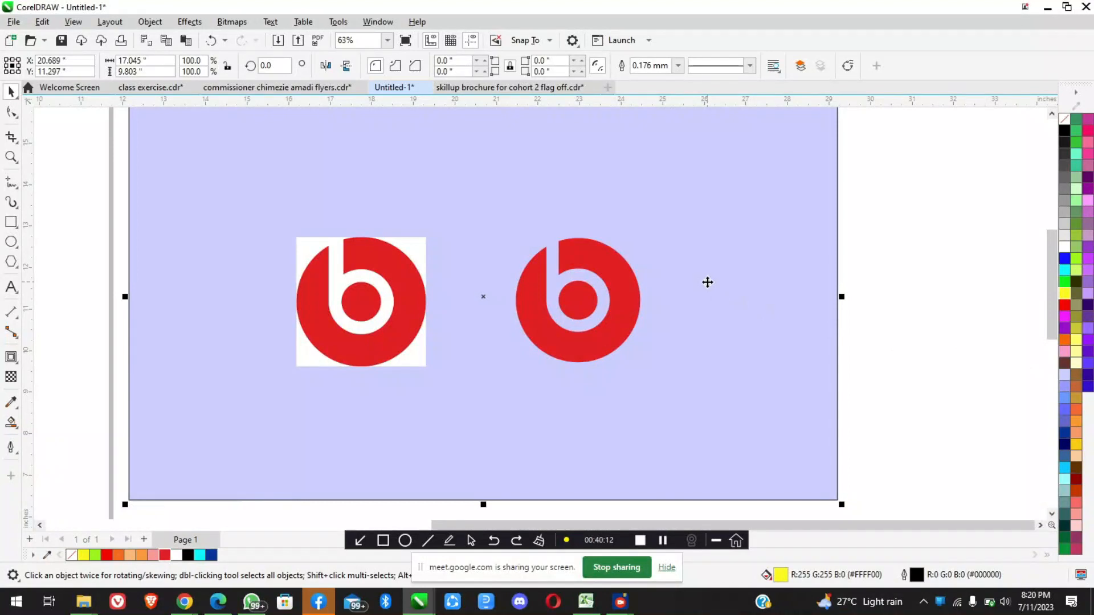
{"action": "scroll", "coordinate": [735, 278], "scroll_direction": "up", "scroll_amount": 2}
{"action": "scroll", "coordinate": [699, 288], "scroll_direction": "down", "scroll_amount": 2}
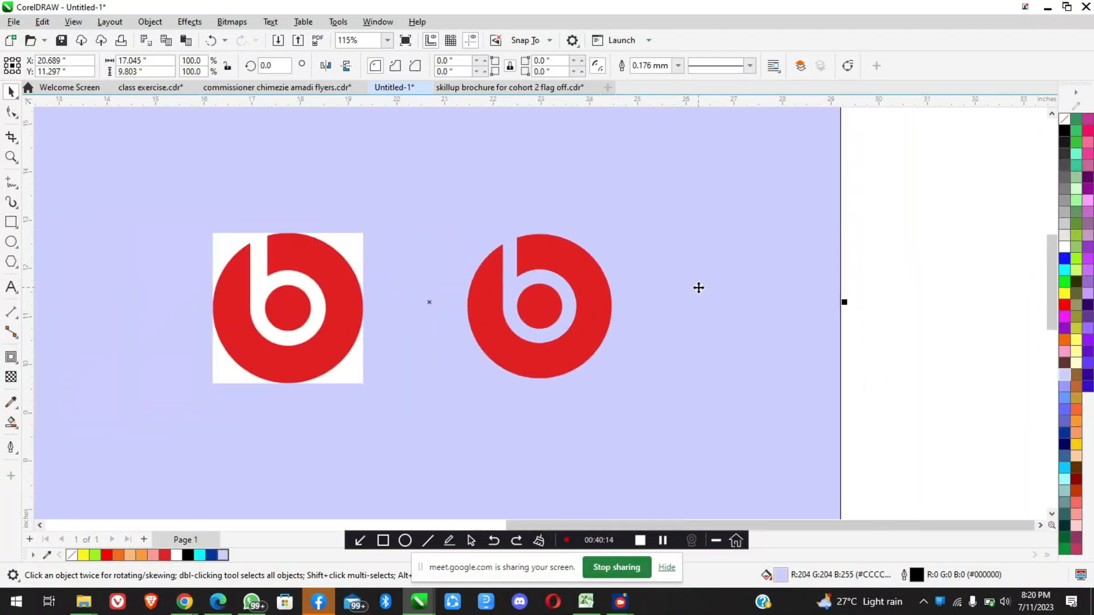
Remove the fill from the background rectangle, keeping its outline, and deselect it
{"action": "left_click", "coordinate": [1064, 119]}
{"action": "scroll", "coordinate": [661, 276], "scroll_direction": "down", "scroll_amount": 4}
{"action": "left_click", "coordinate": [686, 295]}
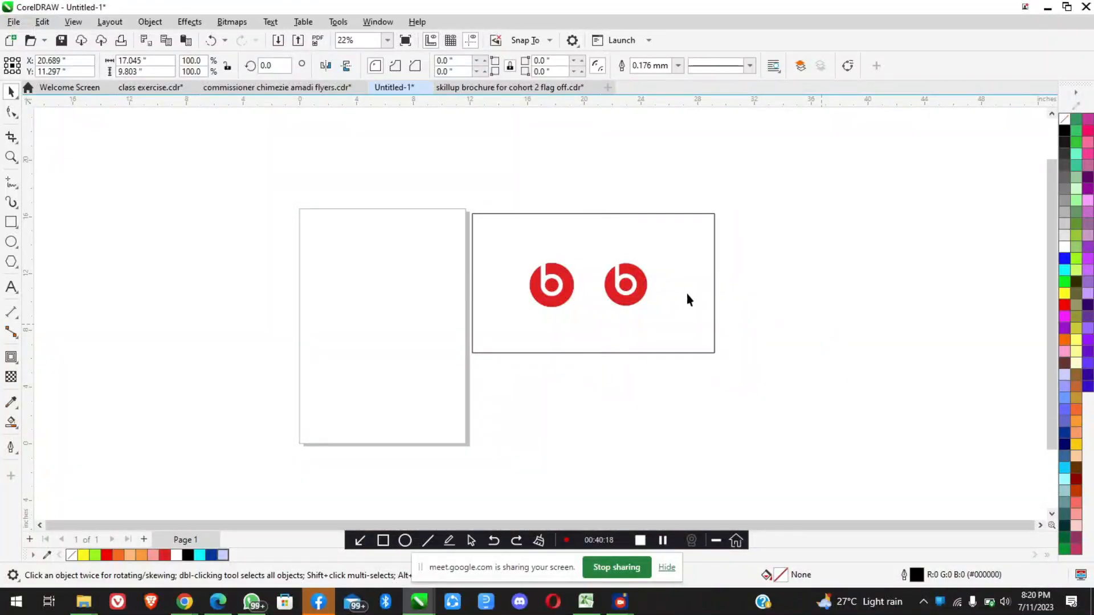
{"action": "scroll", "coordinate": [643, 280], "scroll_direction": "up", "scroll_amount": 2}
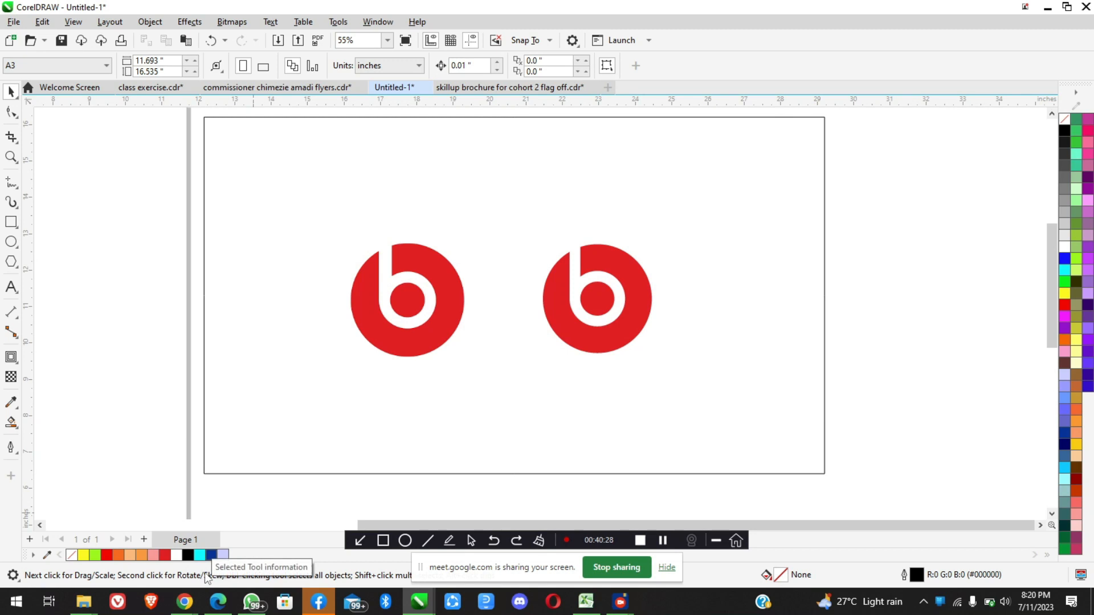
Switch to the Google Meet window in Chrome to check on the class
{"action": "mouse_move", "coordinate": [192, 611]}
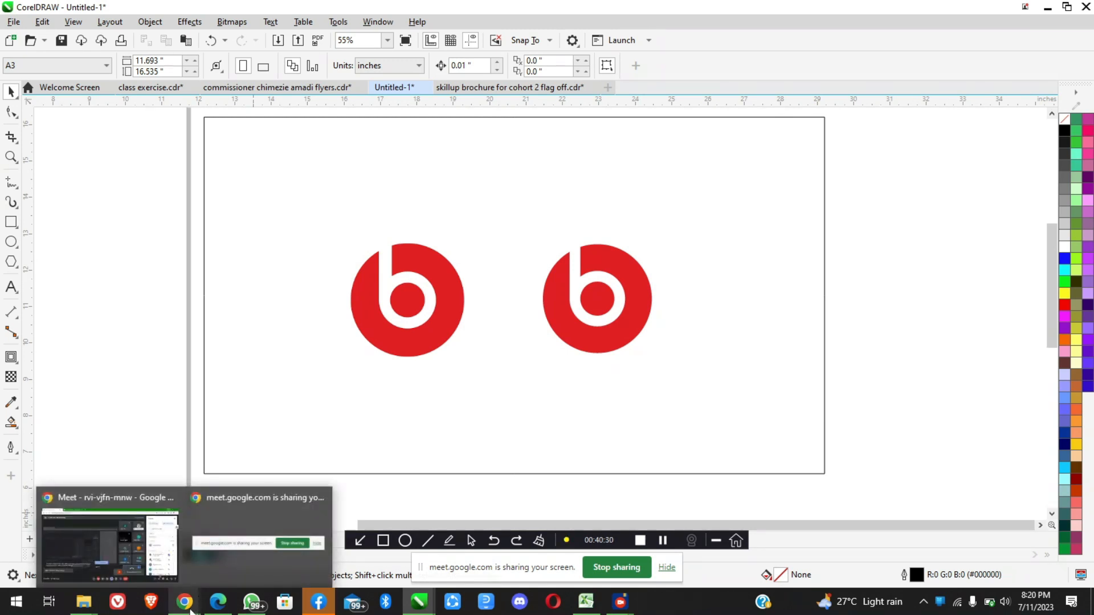
{"action": "left_click", "coordinate": [151, 557]}
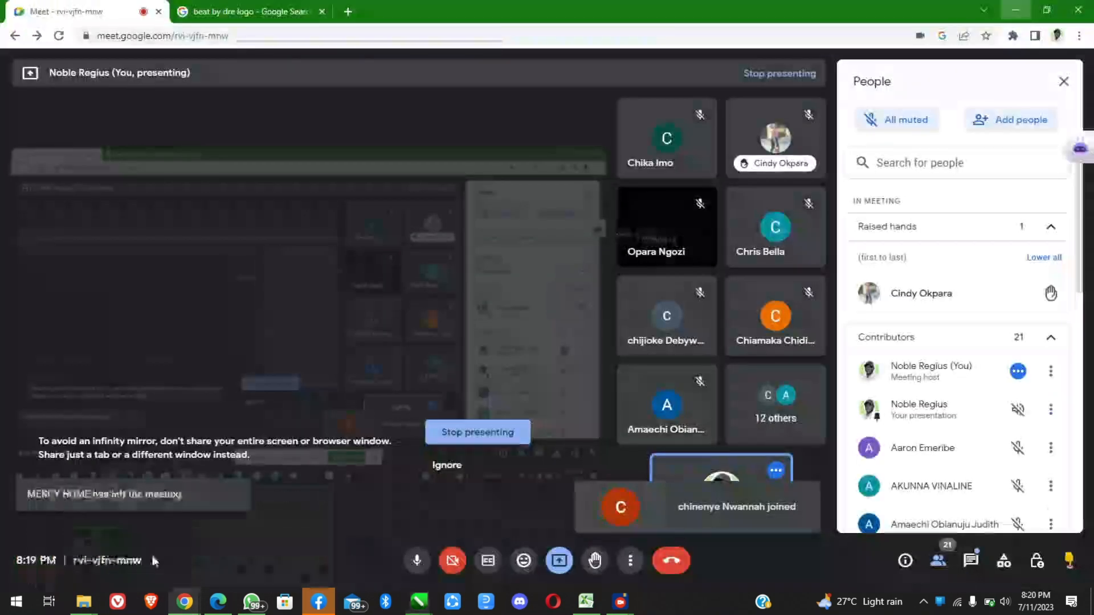
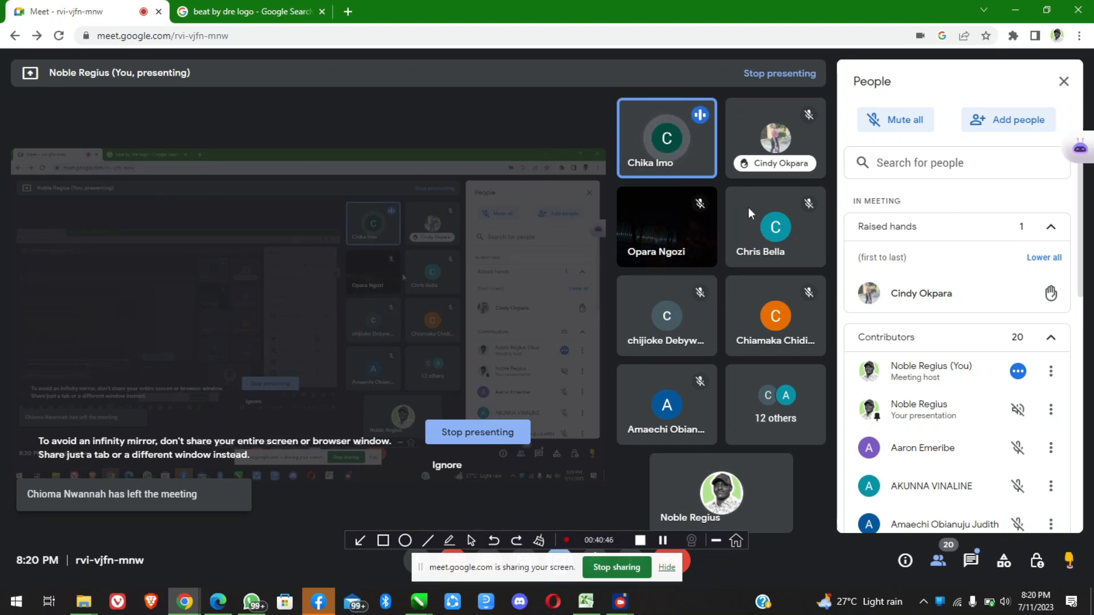
Switch between the CorelDRAW drawing and the Google Meet window in Chrome to check on the class, ending in CorelDRAW
{"action": "left_click", "coordinate": [1010, 12]}
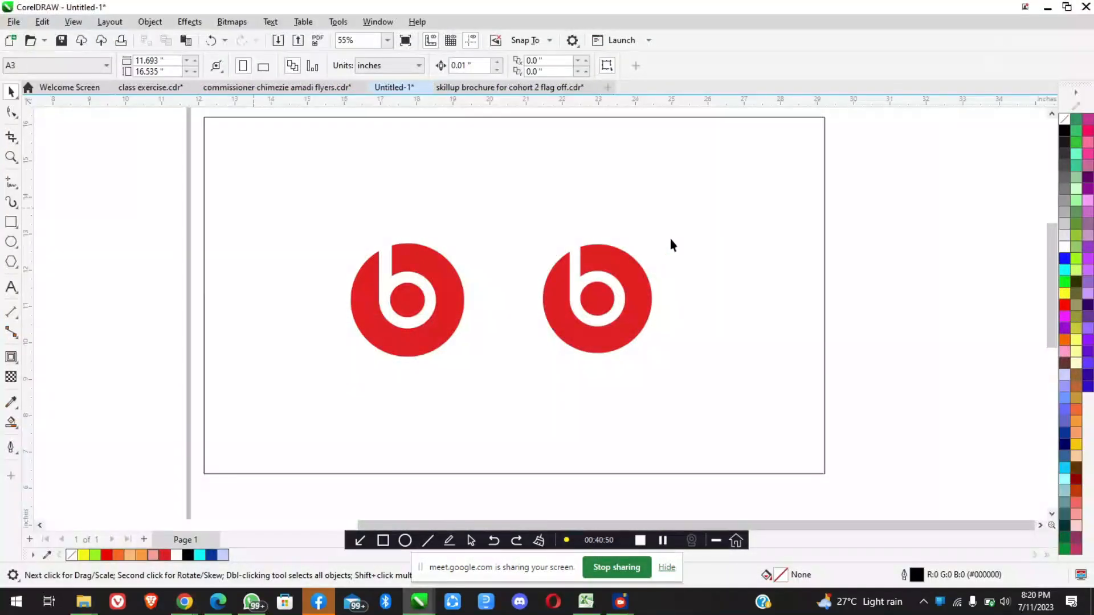
{"action": "scroll", "coordinate": [614, 312], "scroll_direction": "up", "scroll_amount": 2}
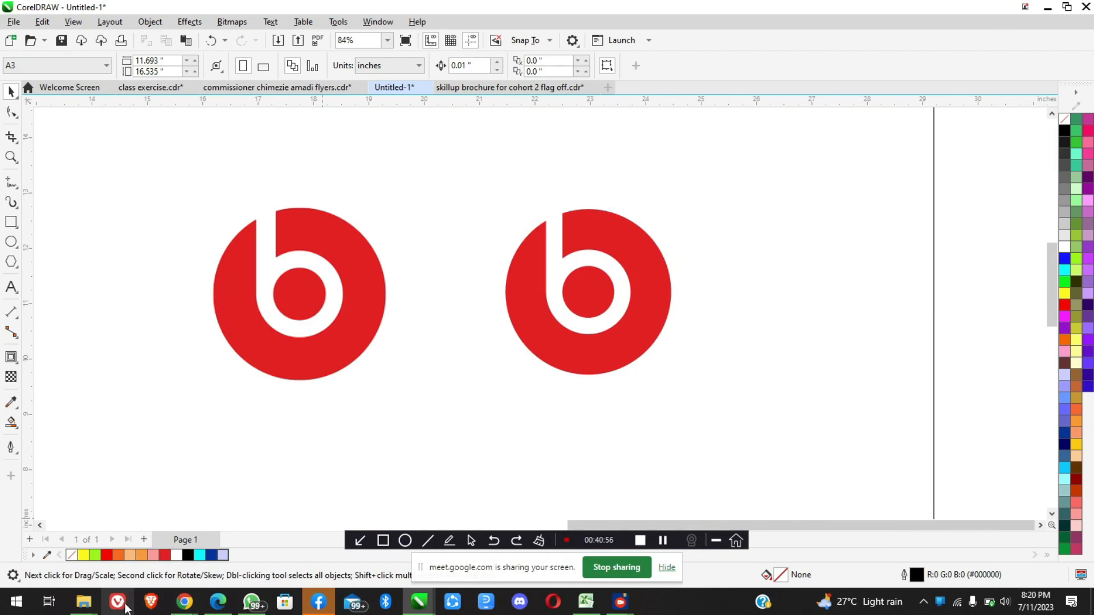
{"action": "left_click", "coordinate": [184, 601]}
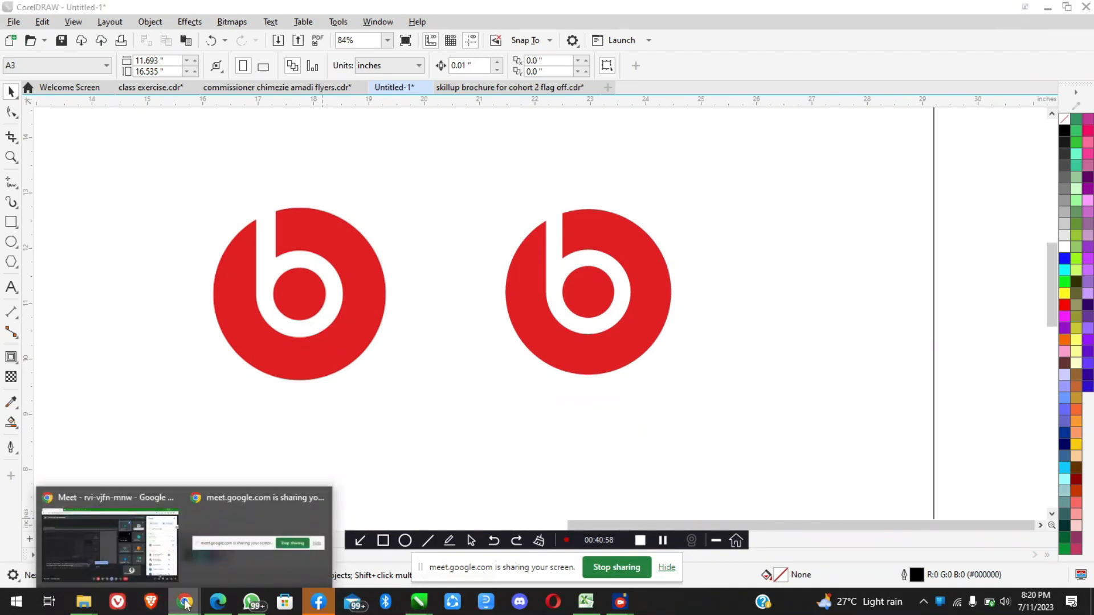
{"action": "left_click", "coordinate": [139, 552]}
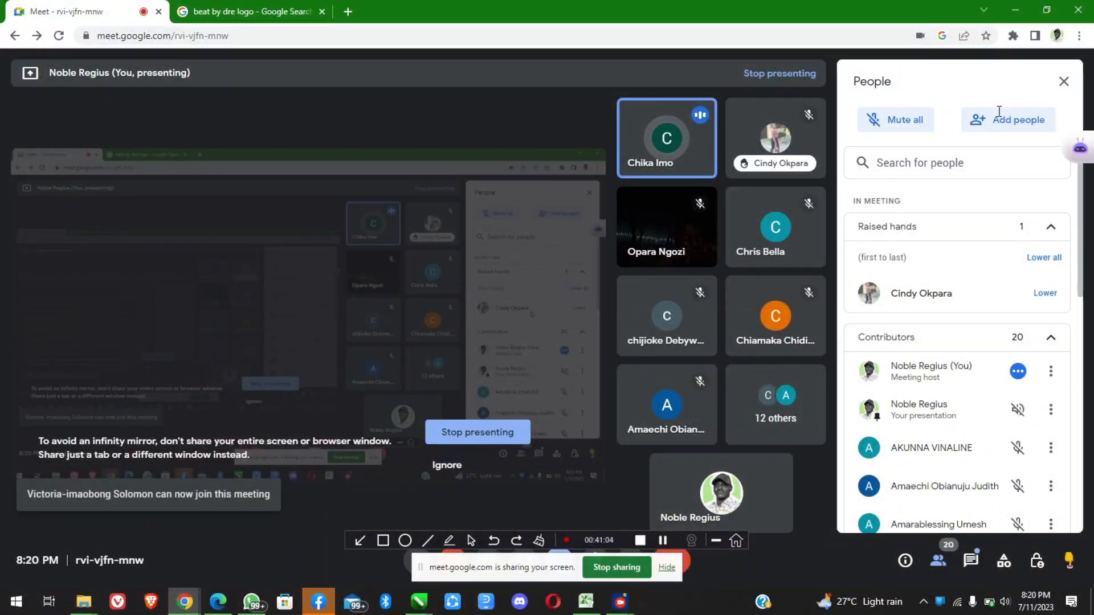
{"action": "left_click", "coordinate": [1013, 2]}
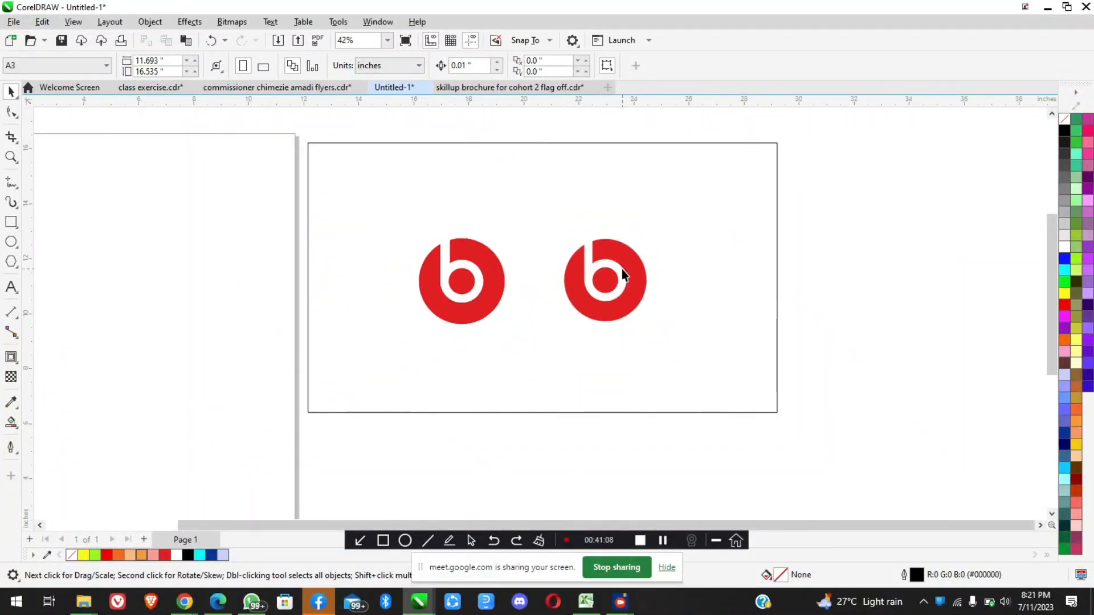
Compare the reference logo with the trimmed logo inside the unfilled background rectangle
{"action": "scroll", "coordinate": [621, 269], "scroll_direction": "up", "scroll_amount": 3}
{"action": "scroll", "coordinate": [621, 269], "scroll_direction": "down", "scroll_amount": 5}
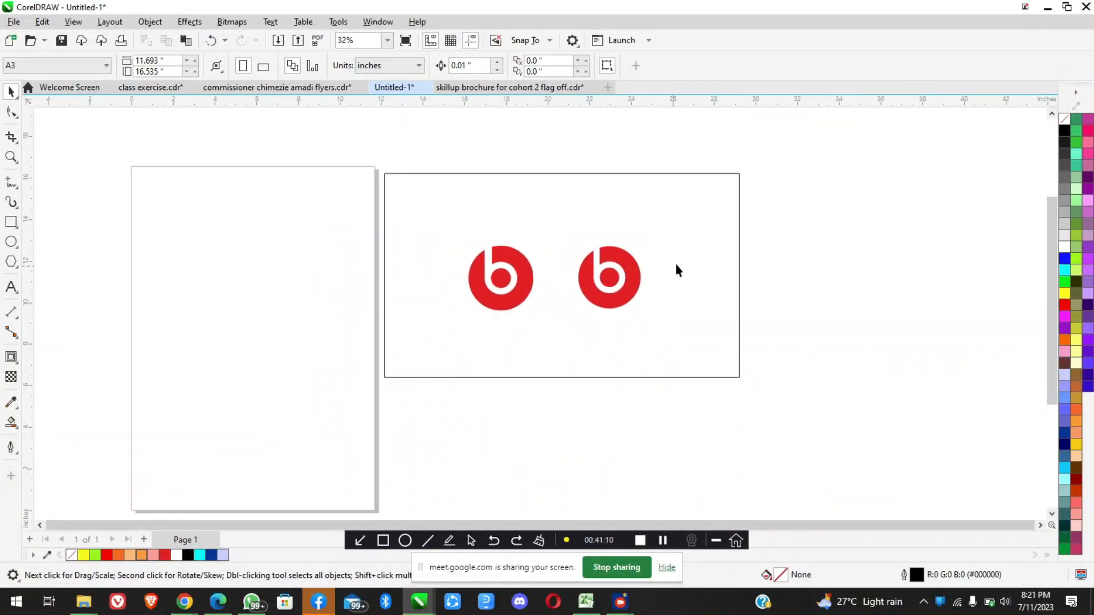
{"action": "scroll", "coordinate": [676, 264], "scroll_direction": "up", "scroll_amount": 3}
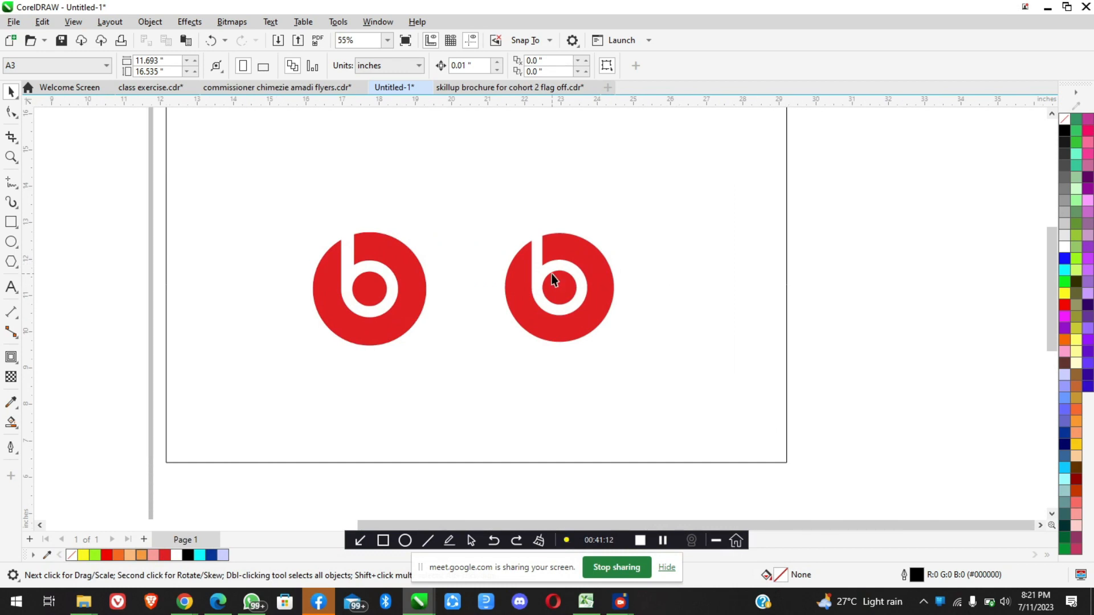
{"action": "scroll", "coordinate": [552, 279], "scroll_direction": "down", "scroll_amount": 2}
{"action": "scroll", "coordinate": [552, 256], "scroll_direction": "up", "scroll_amount": 4}
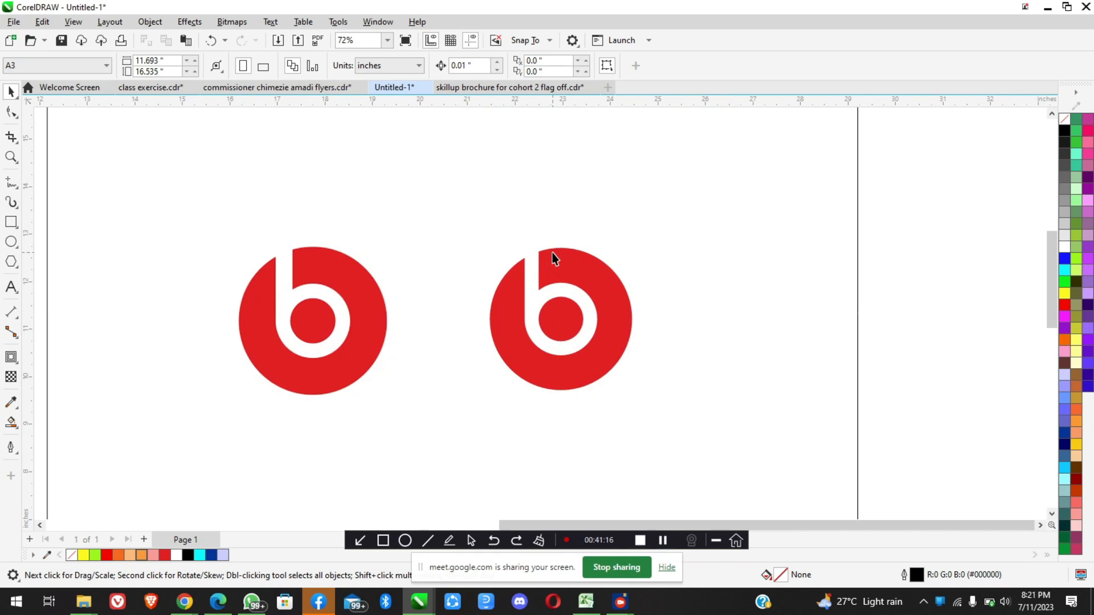
{"action": "scroll", "coordinate": [552, 253], "scroll_direction": "down", "scroll_amount": 4}
{"action": "scroll", "coordinate": [552, 256], "scroll_direction": "down", "scroll_amount": 2}
{"action": "scroll", "coordinate": [552, 256], "scroll_direction": "up", "scroll_amount": 7}
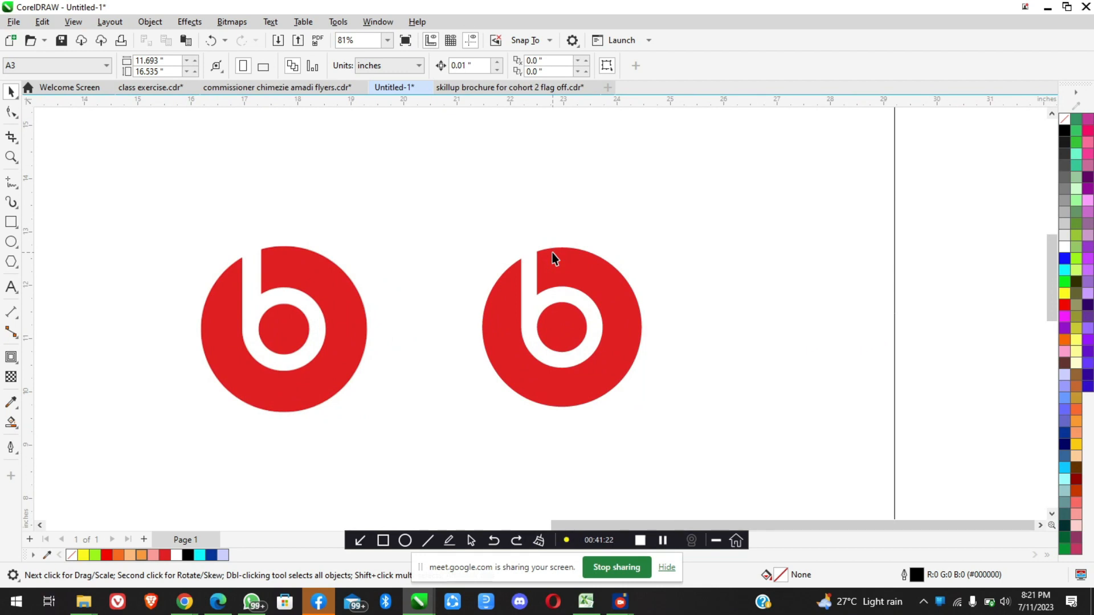
Undo the background colour changes and the trimming and merging of the white b over the red circle
{"action": "left_click", "coordinate": [552, 252]}
{"action": "key", "text": "ctrl+z"}
{"action": "key", "text": "ctrl+z"}
{"action": "key", "text": "ctrl+z"}
{"action": "key", "text": "ctrl+z"}
{"action": "key", "text": "ctrl+z"}
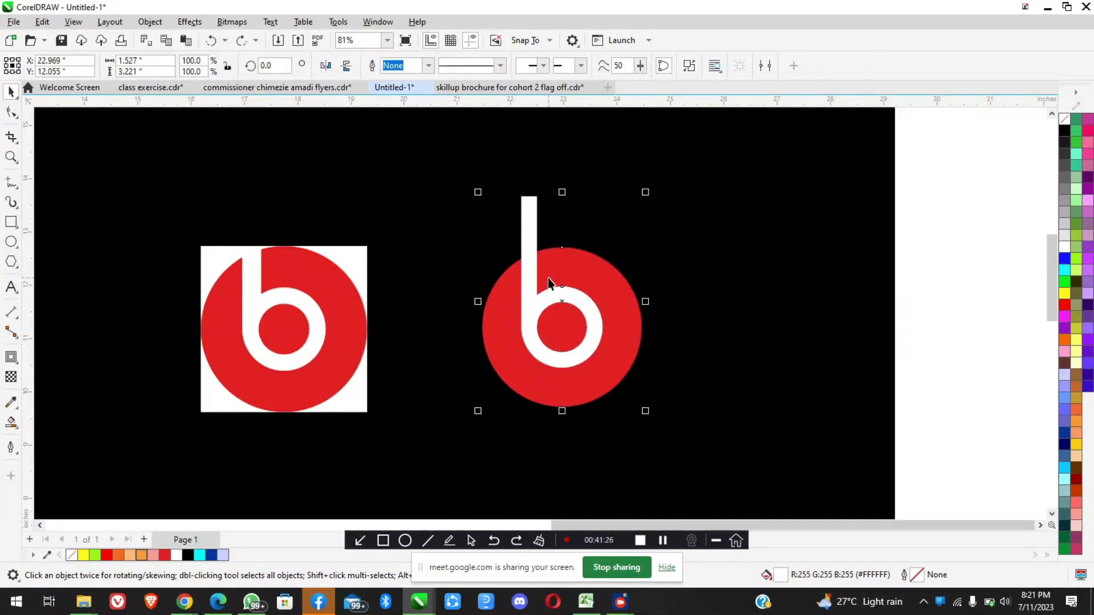
{"action": "left_click", "coordinate": [548, 279], "text": "shift"}
{"action": "left_click", "coordinate": [549, 285]}
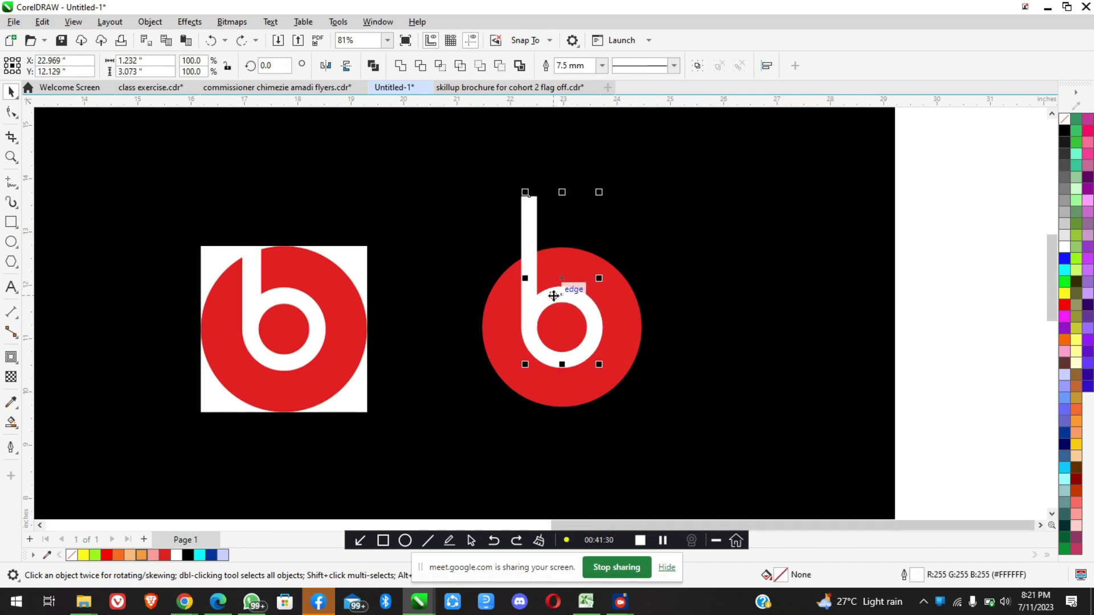
Undo the background rectangle's creation and the shortening of the b's stem, and inspect the stem's lower end
{"action": "key", "text": "ctrl+z"}
{"action": "key", "text": "ctrl+z"}
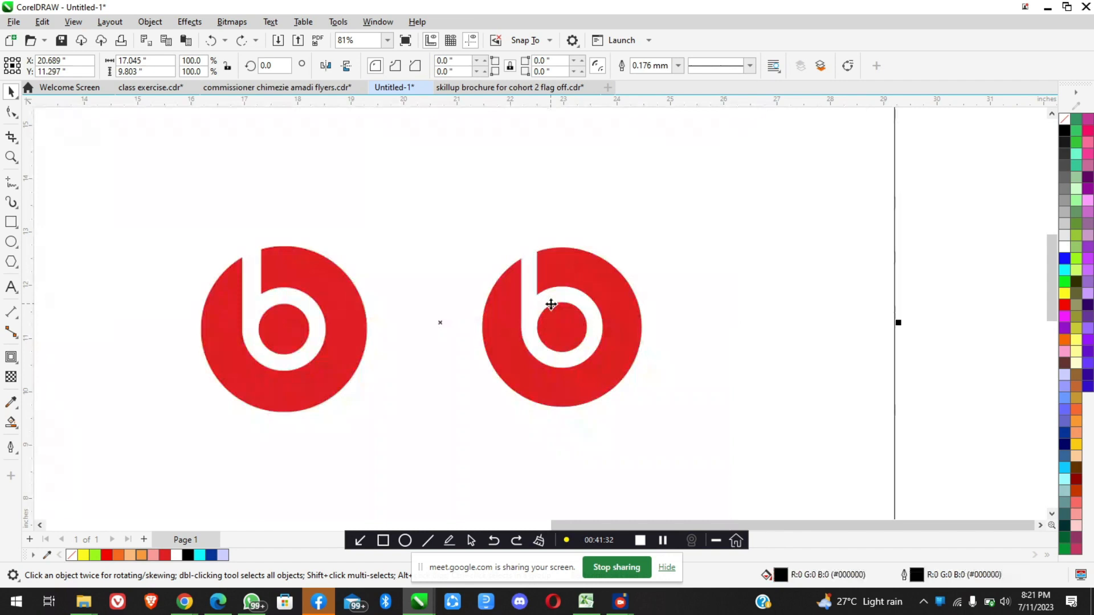
{"action": "scroll", "coordinate": [550, 315], "scroll_direction": "down", "scroll_amount": 6}
{"action": "key", "text": "ctrl+z"}
{"action": "left_click", "coordinate": [551, 317]}
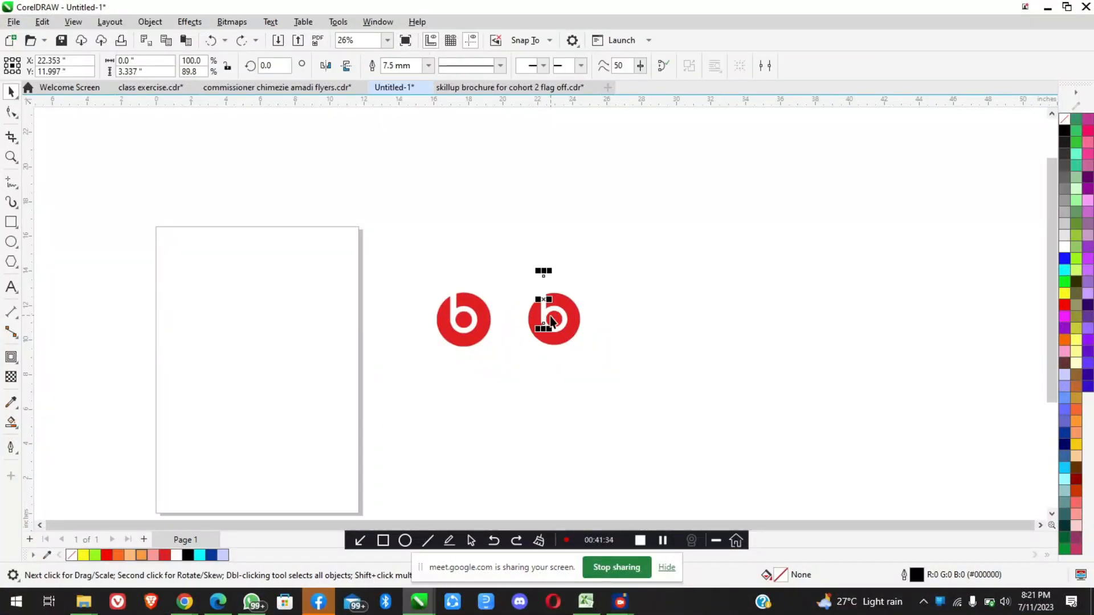
{"action": "scroll", "coordinate": [551, 328], "scroll_direction": "up", "scroll_amount": 5}
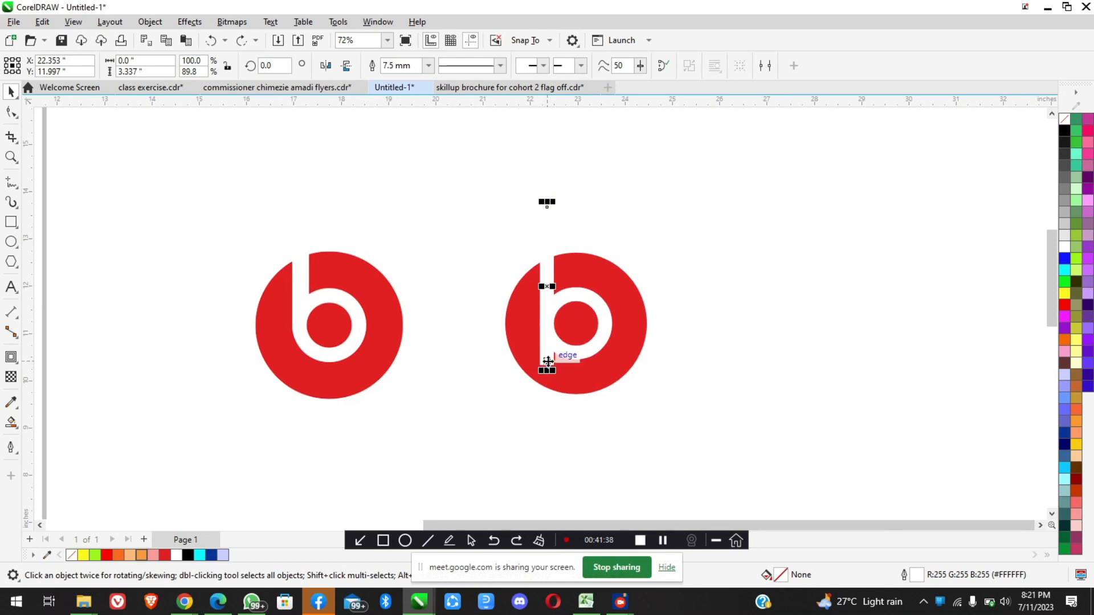
{"action": "scroll", "coordinate": [561, 371], "scroll_direction": "up", "scroll_amount": 2}
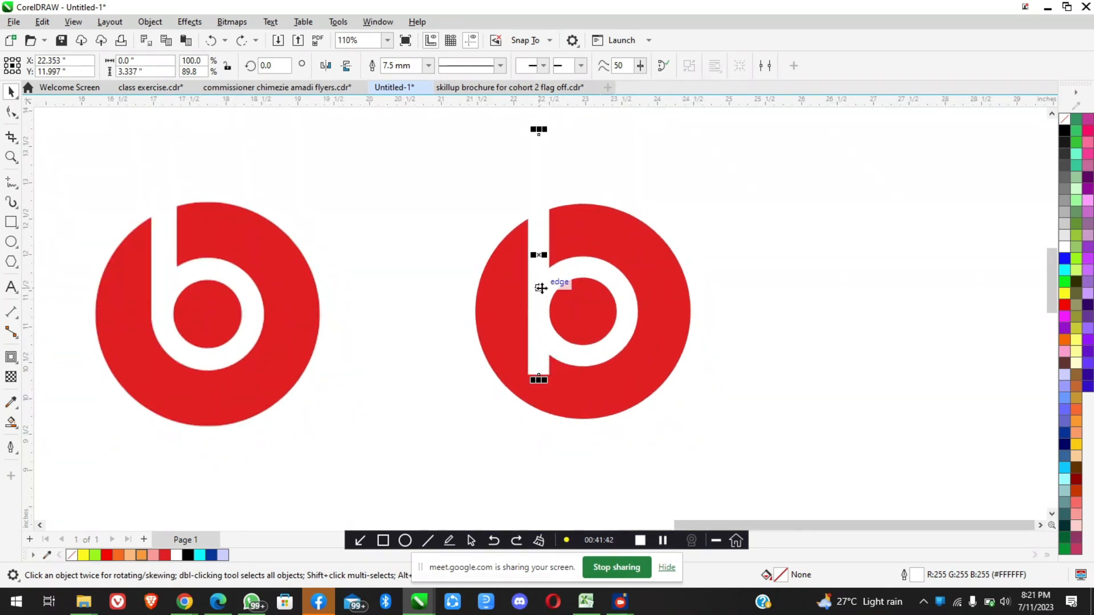
{"action": "scroll", "coordinate": [541, 284], "scroll_direction": "up", "scroll_amount": 4}
{"action": "scroll", "coordinate": [534, 395], "scroll_direction": "down", "scroll_amount": 3}
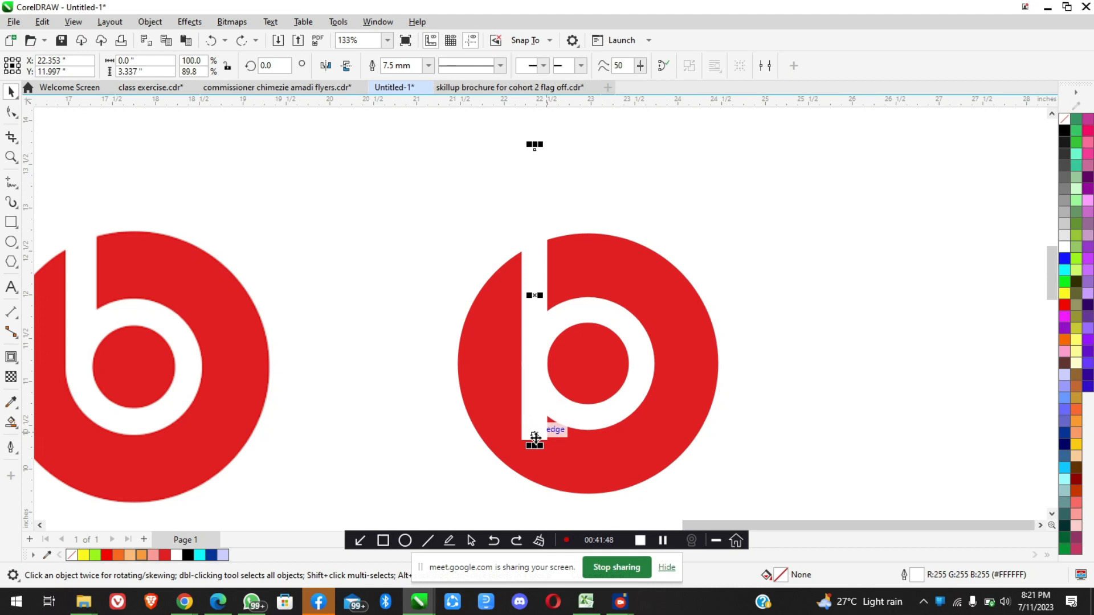
Draw a background rectangle about 18 by 12.9 inches around both logos, fill it black and send it to the back
{"action": "scroll", "coordinate": [552, 412], "scroll_direction": "down", "scroll_amount": 10}
{"action": "key", "text": "F6"}
{"action": "left_click_drag", "start_coordinate": [424, 181], "coordinate": [584, 296]}
{"action": "left_click", "coordinate": [11, 91]}
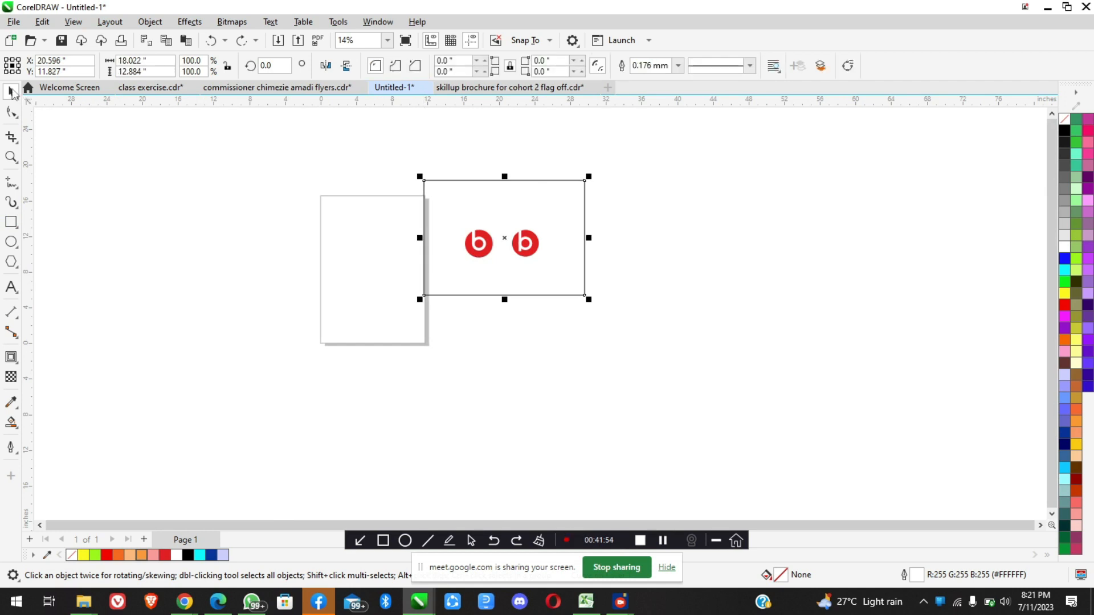
{"action": "left_click", "coordinate": [1064, 131]}
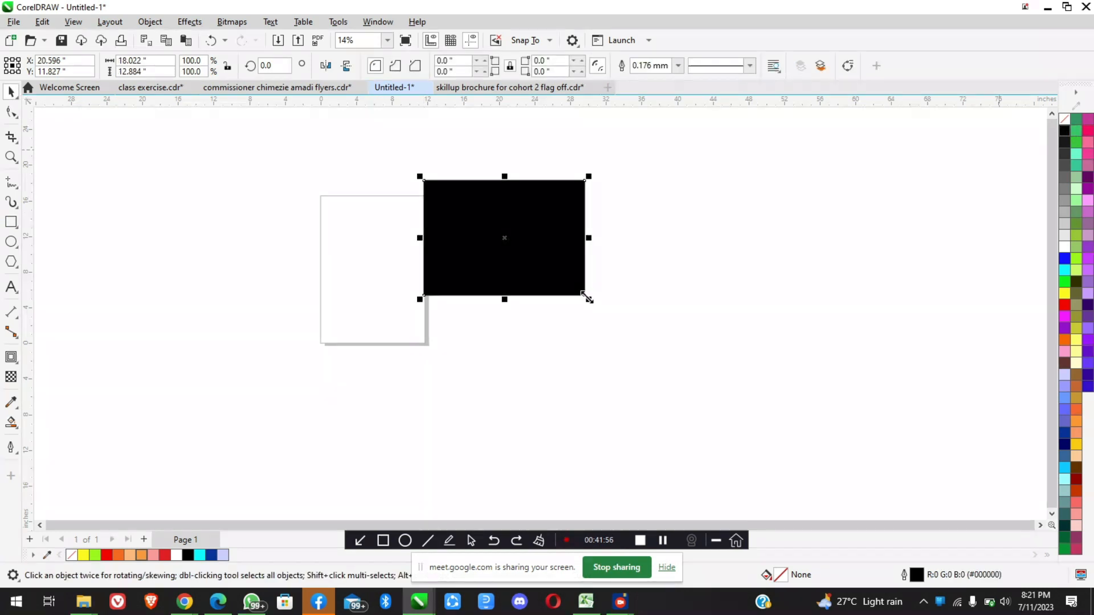
{"action": "key", "text": "shift+Page_Down"}
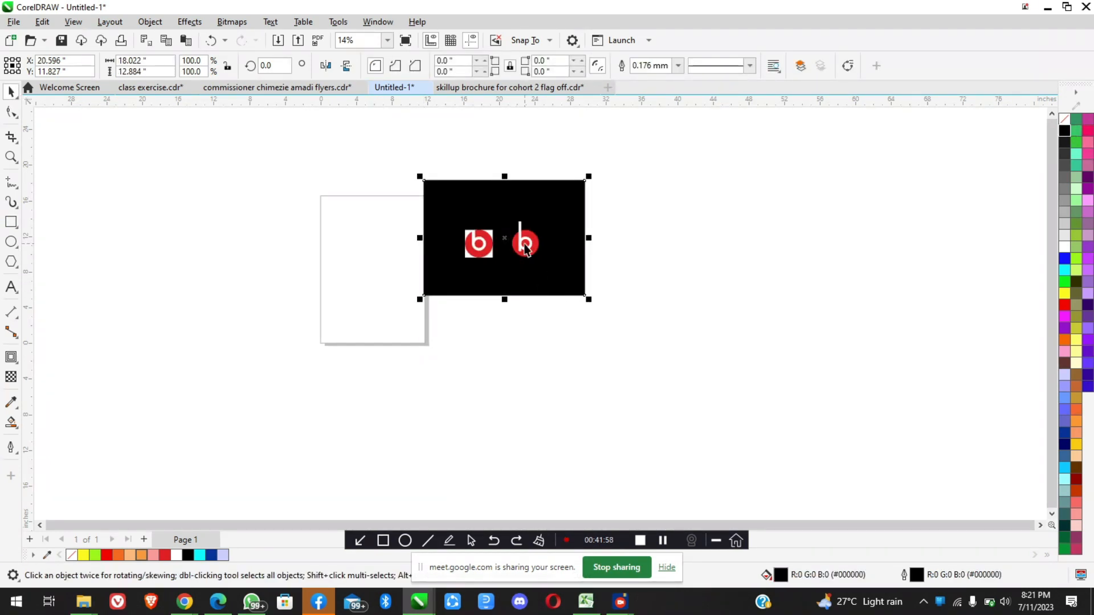
{"action": "scroll", "coordinate": [524, 248], "scroll_direction": "up", "scroll_amount": 3}
{"action": "scroll", "coordinate": [525, 247], "scroll_direction": "up", "scroll_amount": 1}
{"action": "left_click", "coordinate": [830, 299]}
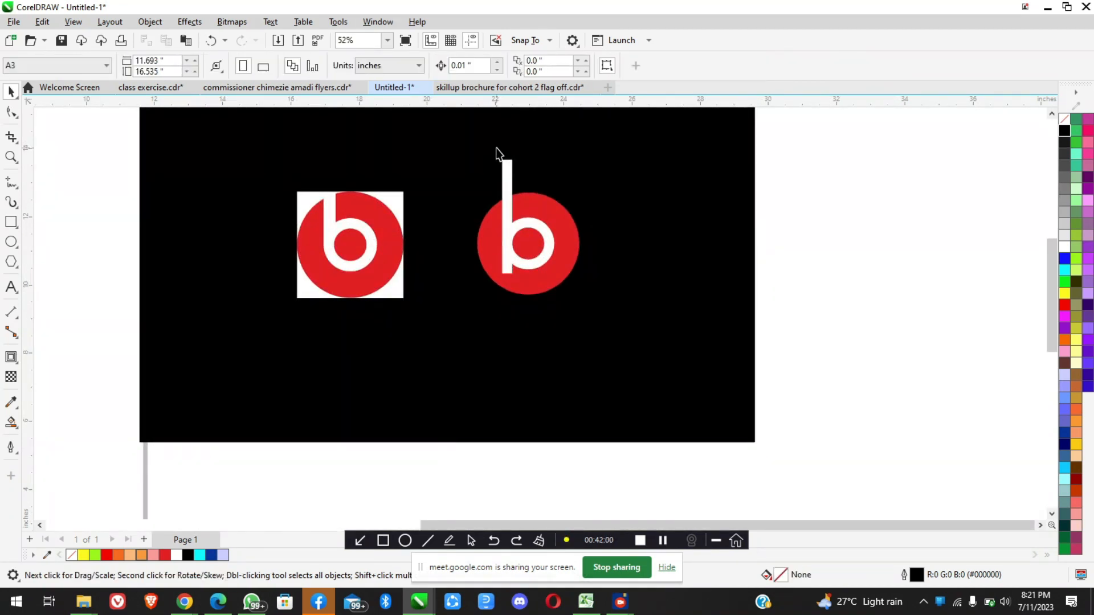
Shorten the b's stem from its lower end to about 2.46 inches, so it ends at the white ring's mid-height
{"action": "scroll", "coordinate": [496, 148], "scroll_direction": "up", "scroll_amount": 3}
{"action": "scroll", "coordinate": [561, 342], "scroll_direction": "down", "scroll_amount": 3}
{"action": "scroll", "coordinate": [569, 373], "scroll_direction": "up", "scroll_amount": 4}
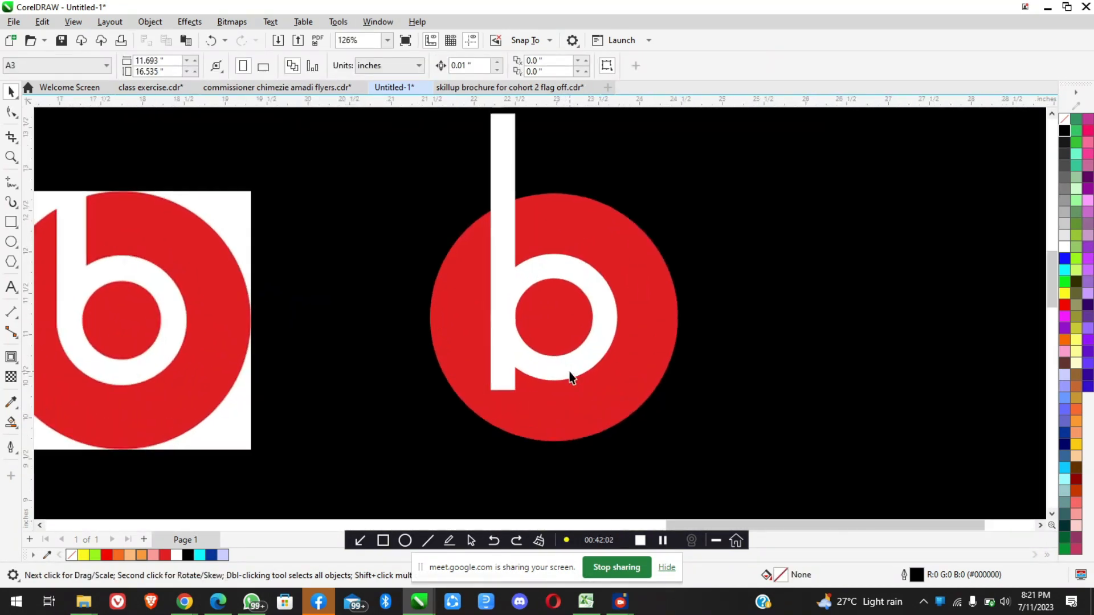
{"action": "left_click", "coordinate": [502, 380]}
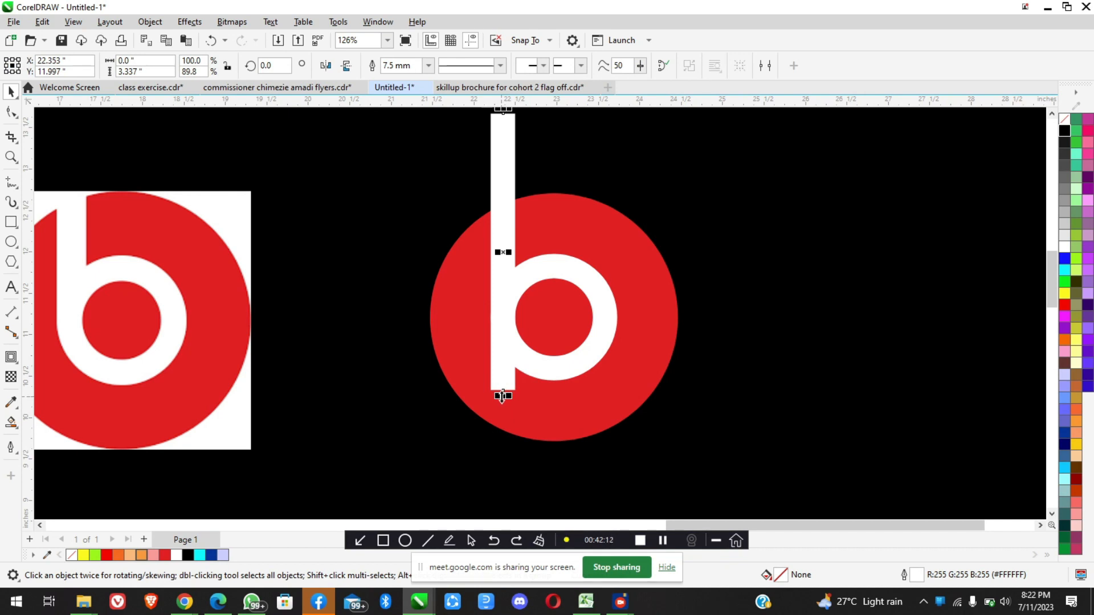
{"action": "left_click_drag", "start_coordinate": [504, 375], "coordinate": [503, 317]}
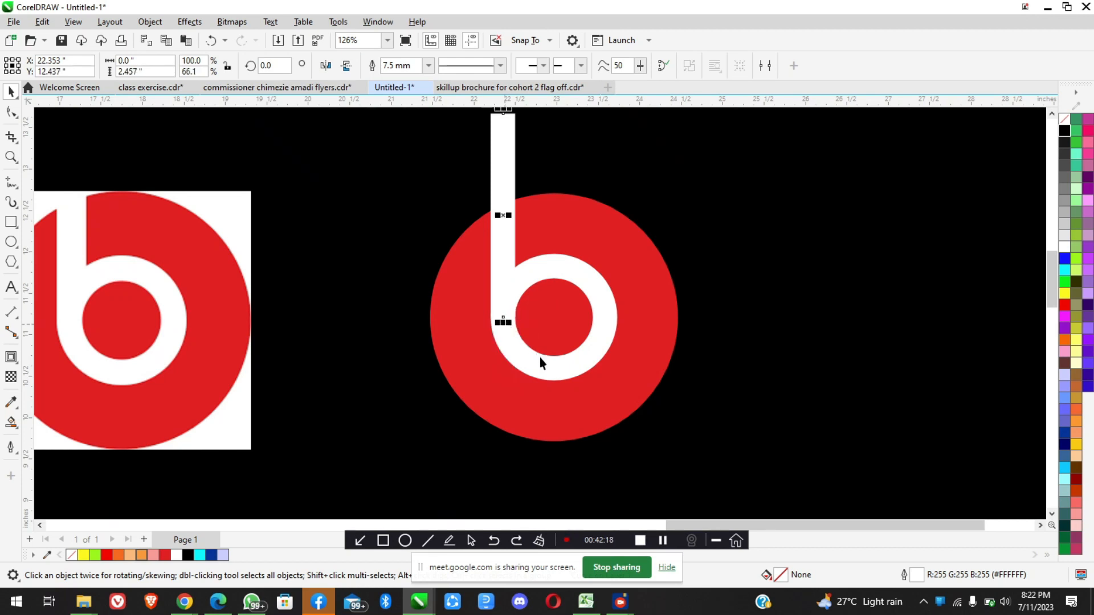
Lower the upper end of the b's stem to inside the red circle, making the stem about 1.01 inches long
{"action": "scroll", "coordinate": [538, 319], "scroll_direction": "down", "scroll_amount": 2}
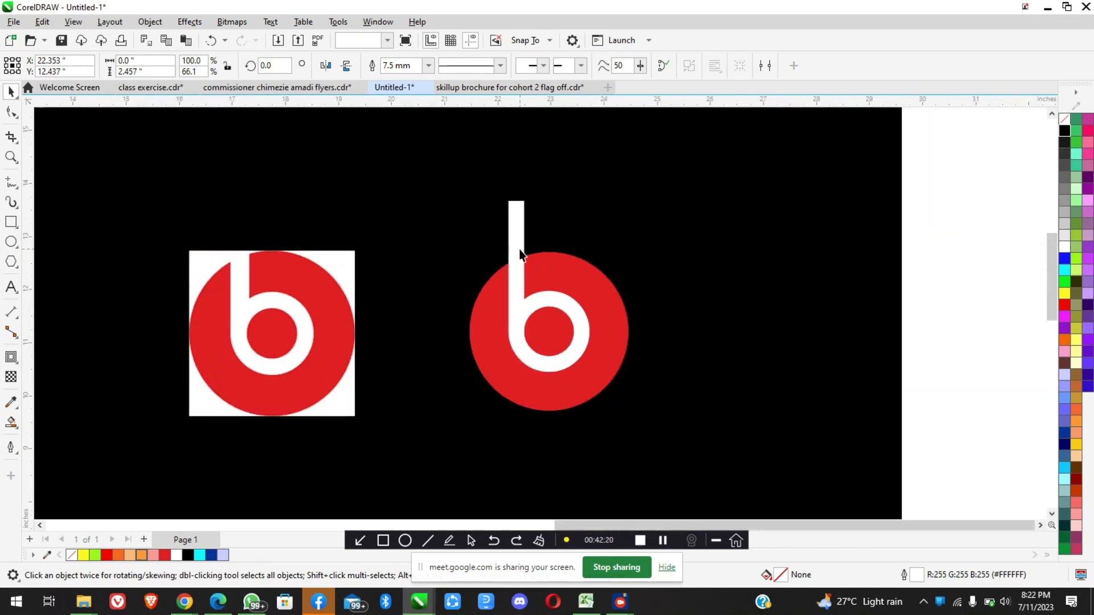
{"action": "scroll", "coordinate": [519, 248], "scroll_direction": "up", "scroll_amount": 3}
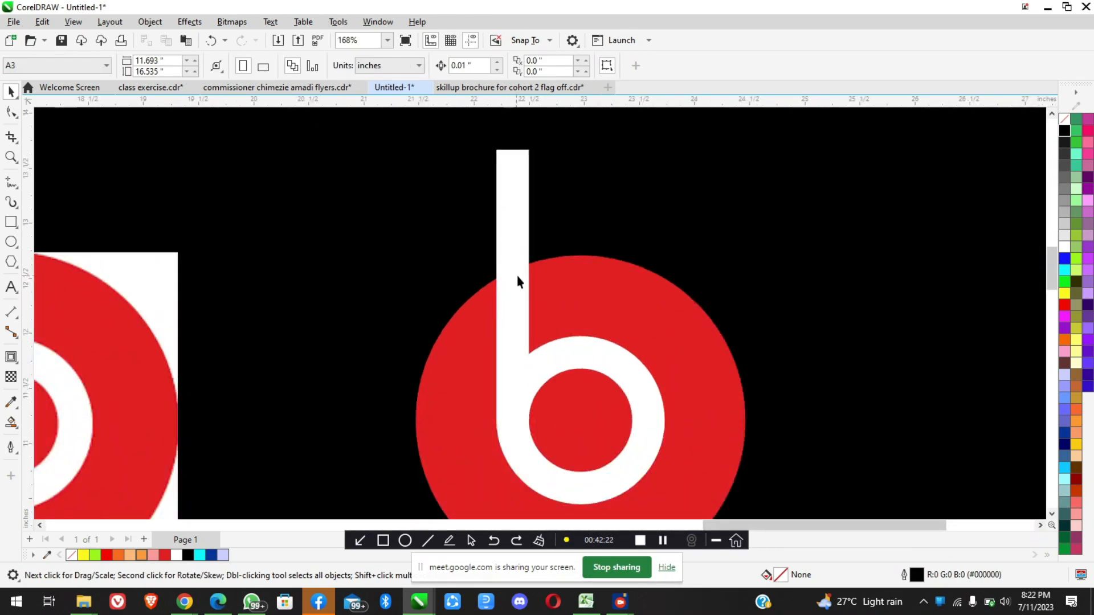
{"action": "left_click", "coordinate": [515, 164]}
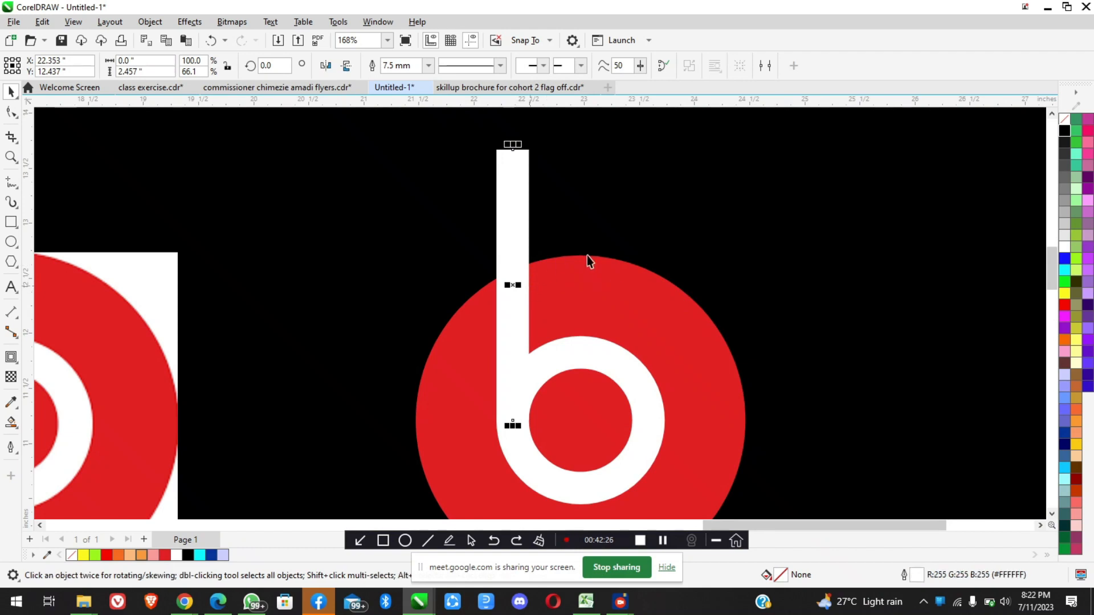
{"action": "left_click_drag", "start_coordinate": [524, 249], "coordinate": [513, 302]}
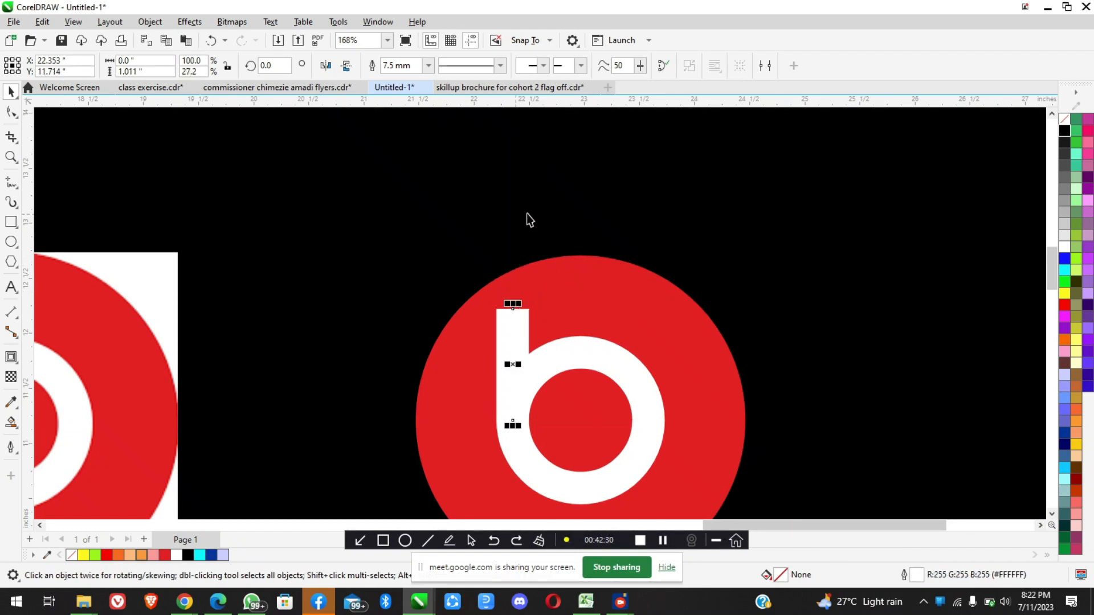
Compare the stem with the reference logo and extend it above the red circle to about 2.24 inches long
{"action": "scroll", "coordinate": [528, 223], "scroll_direction": "down", "scroll_amount": 2}
{"action": "scroll", "coordinate": [213, 269], "scroll_direction": "up", "scroll_amount": 5}
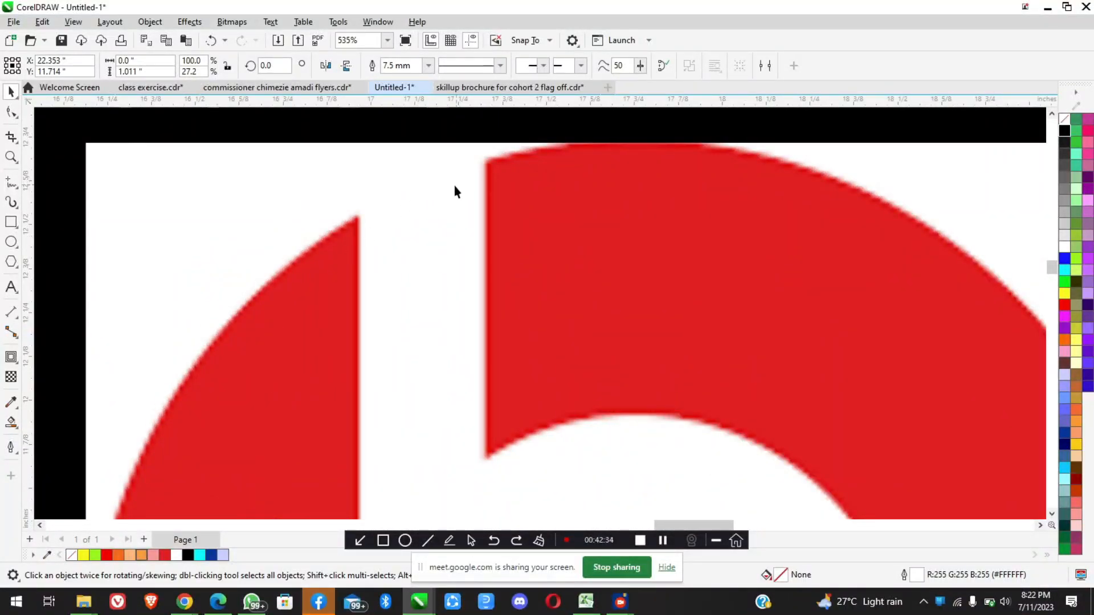
{"action": "scroll", "coordinate": [404, 210], "scroll_direction": "down", "scroll_amount": 4}
{"action": "scroll", "coordinate": [405, 209], "scroll_direction": "down", "scroll_amount": 2}
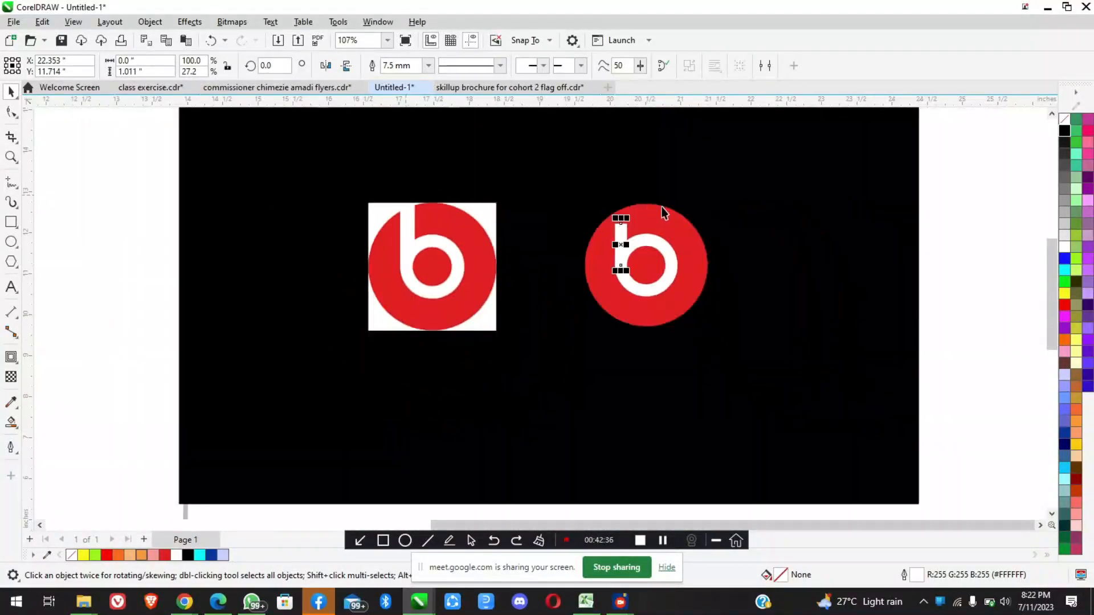
{"action": "scroll", "coordinate": [648, 207], "scroll_direction": "up", "scroll_amount": 2}
{"action": "left_click_drag", "start_coordinate": [603, 230], "coordinate": [615, 147]}
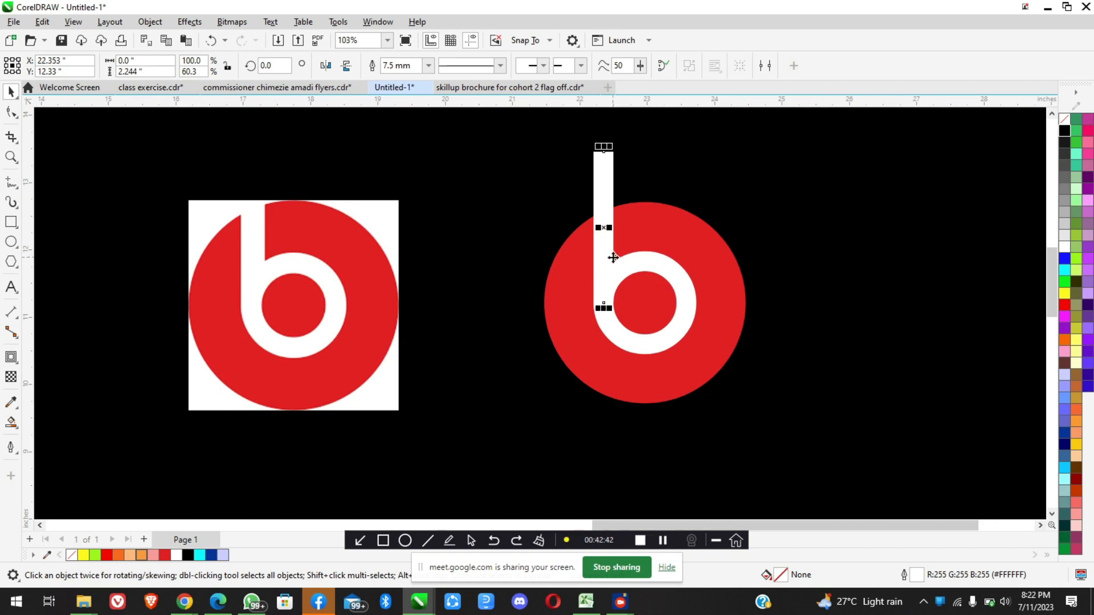
Select the b's white ring and examine how the ring and stem overlap on the red circle
{"action": "scroll", "coordinate": [630, 259], "scroll_direction": "down", "scroll_amount": 2}
{"action": "scroll", "coordinate": [655, 272], "scroll_direction": "up", "scroll_amount": 2}
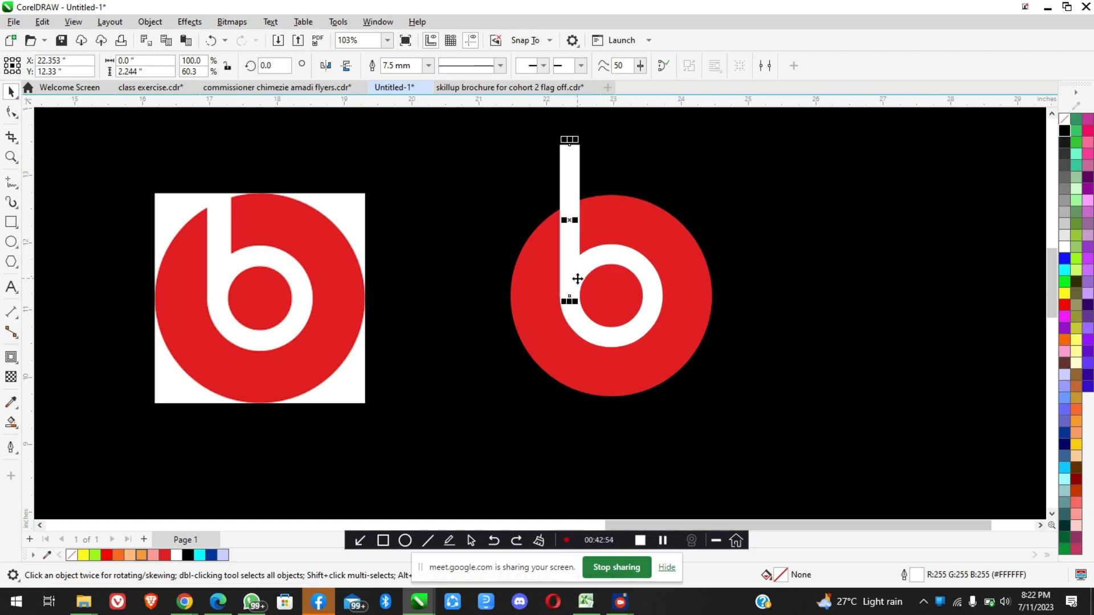
{"action": "scroll", "coordinate": [578, 280], "scroll_direction": "down", "scroll_amount": 5}
{"action": "scroll", "coordinate": [587, 282], "scroll_direction": "up", "scroll_amount": 1}
{"action": "scroll", "coordinate": [587, 282], "scroll_direction": "up", "scroll_amount": 5}
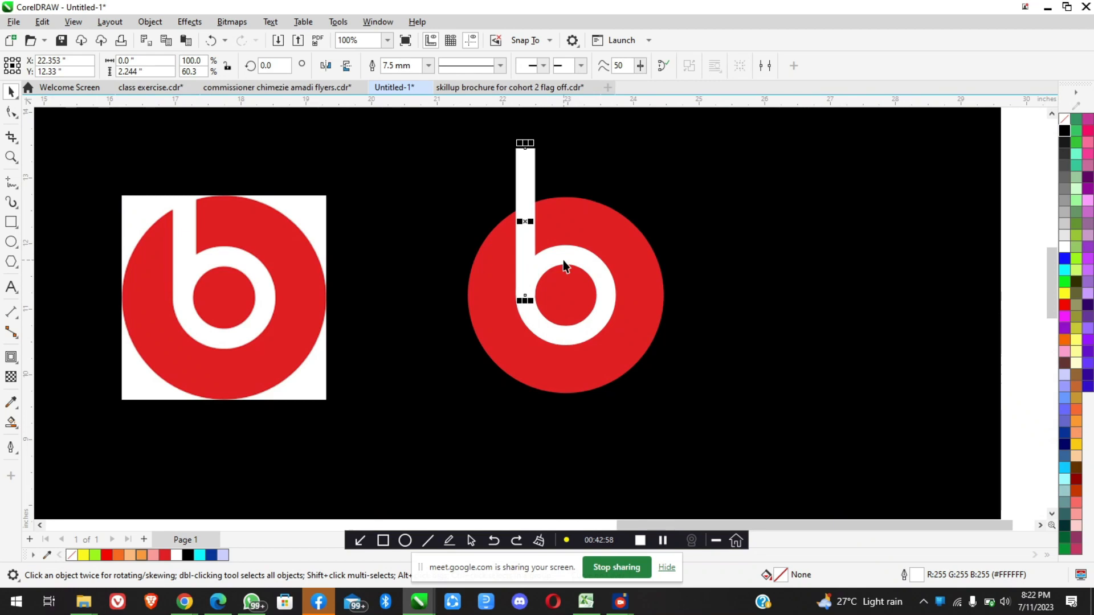
{"action": "left_click", "coordinate": [562, 261]}
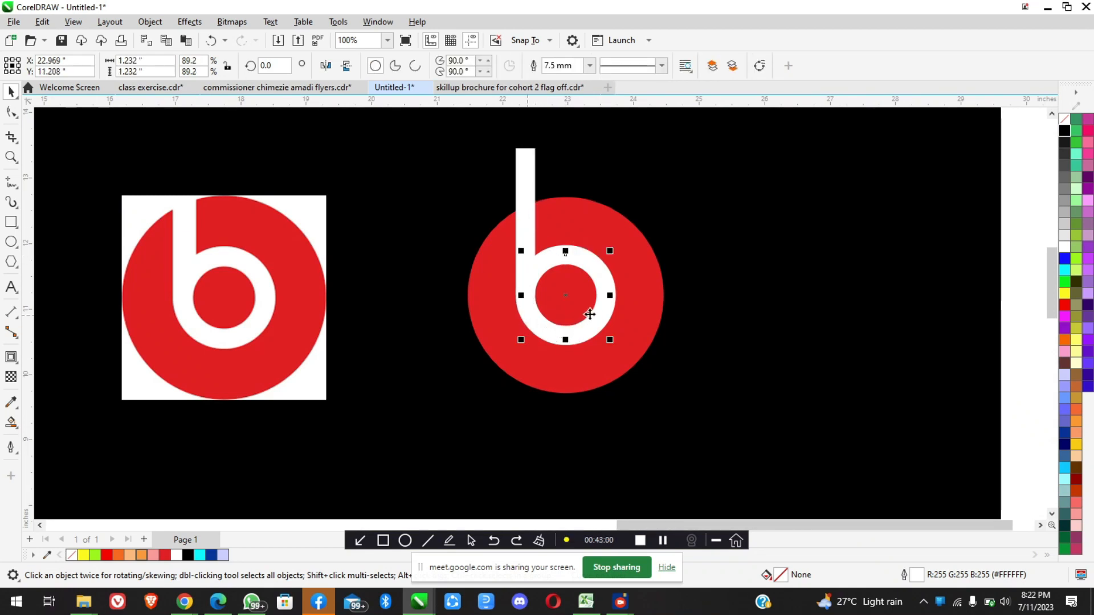
{"action": "scroll", "coordinate": [494, 226], "scroll_direction": "up", "scroll_amount": 1}
{"action": "scroll", "coordinate": [494, 224], "scroll_direction": "up", "scroll_amount": 2}
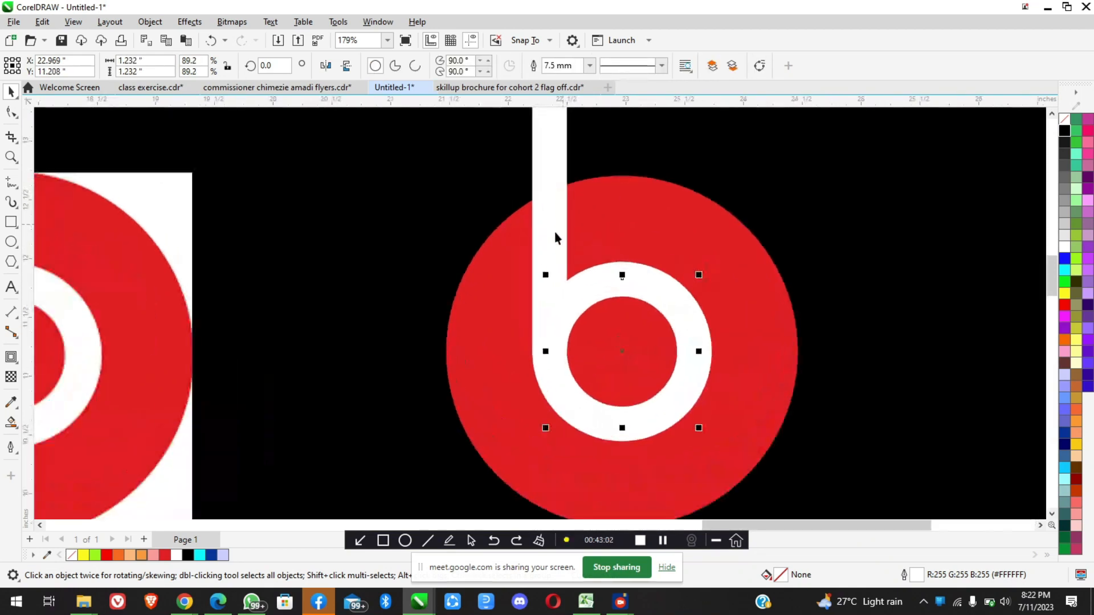
{"action": "scroll", "coordinate": [529, 231], "scroll_direction": "down", "scroll_amount": 9}
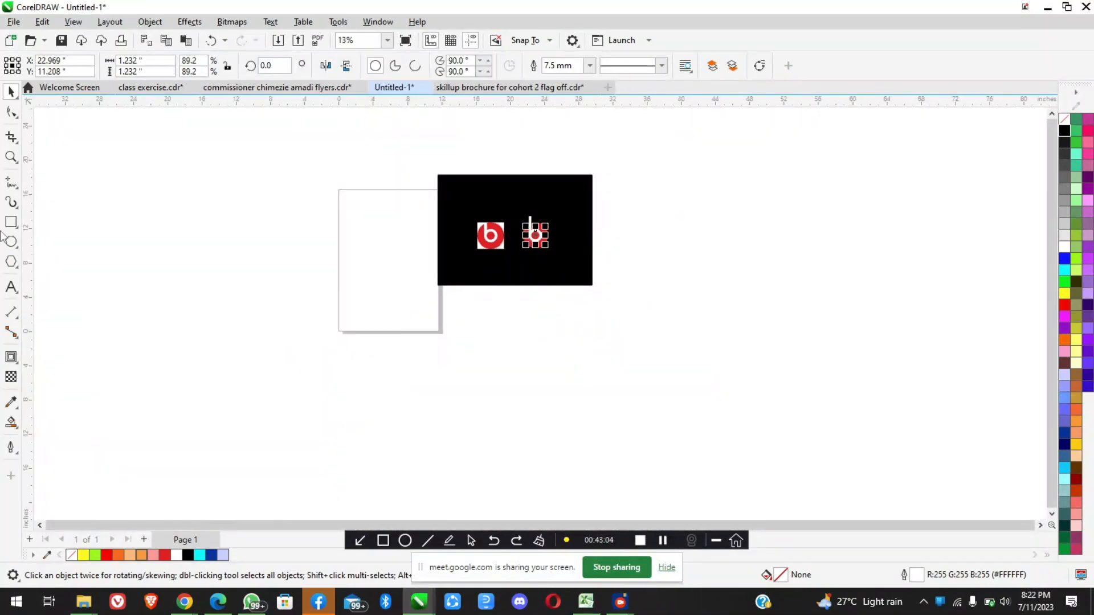
Draw a rectangle about 16.7 by 4.0 inches beside the black background, fill it green and remove its outline
{"action": "left_click", "coordinate": [11, 222]}
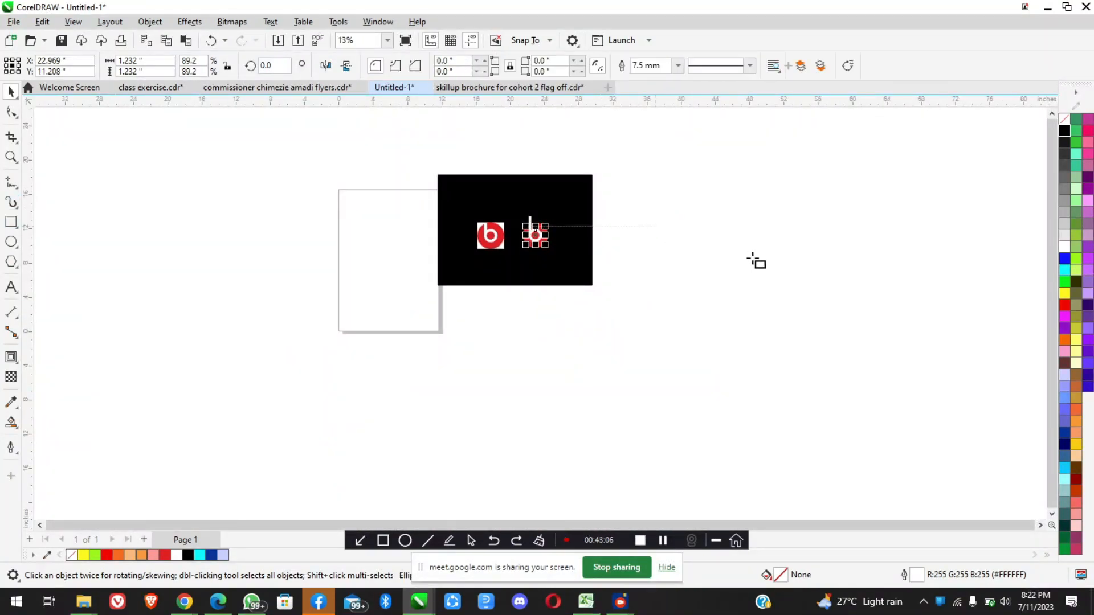
{"action": "left_click_drag", "start_coordinate": [655, 226], "coordinate": [803, 263]}
{"action": "scroll", "coordinate": [792, 236], "scroll_direction": "up", "scroll_amount": 4}
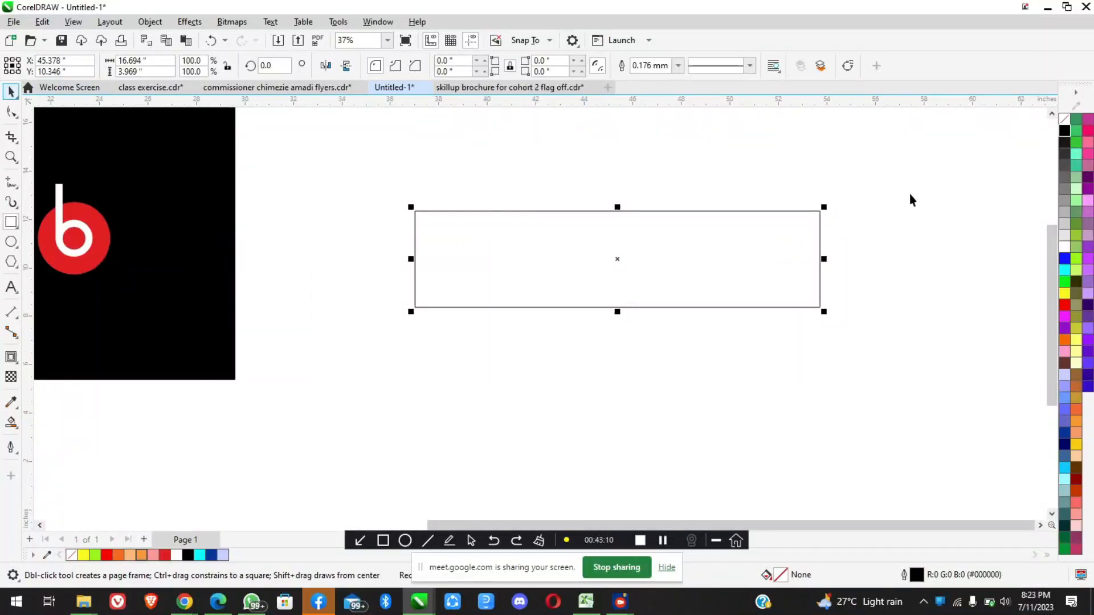
{"action": "key", "text": "space"}
{"action": "left_click", "coordinate": [1066, 282]}
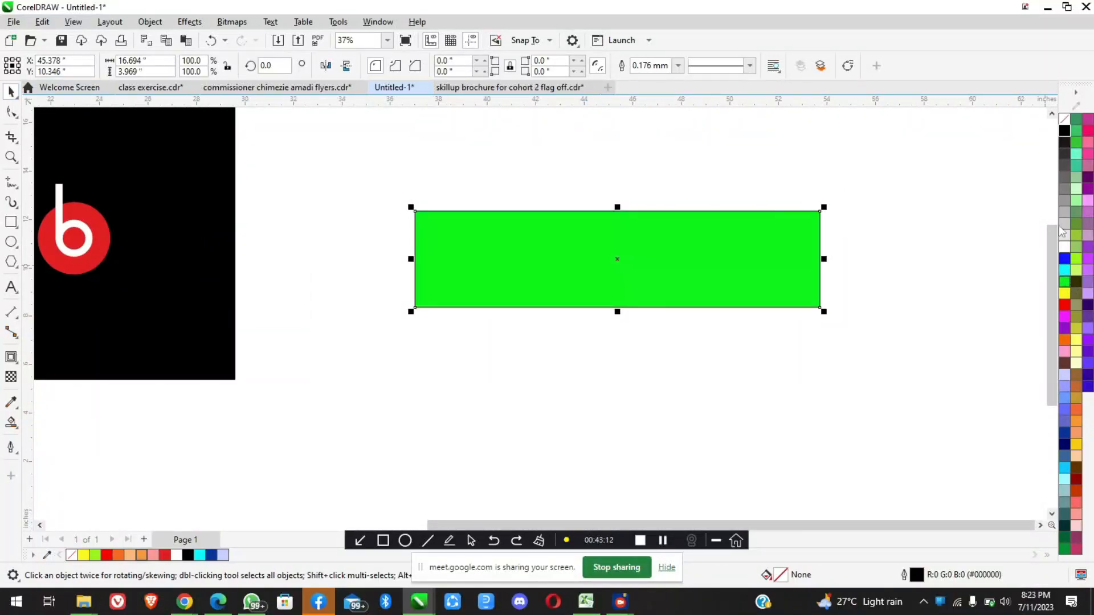
{"action": "right_click", "coordinate": [1065, 118]}
{"action": "left_click", "coordinate": [890, 298]}
{"action": "scroll", "coordinate": [719, 247], "scroll_direction": "up", "scroll_amount": 1}
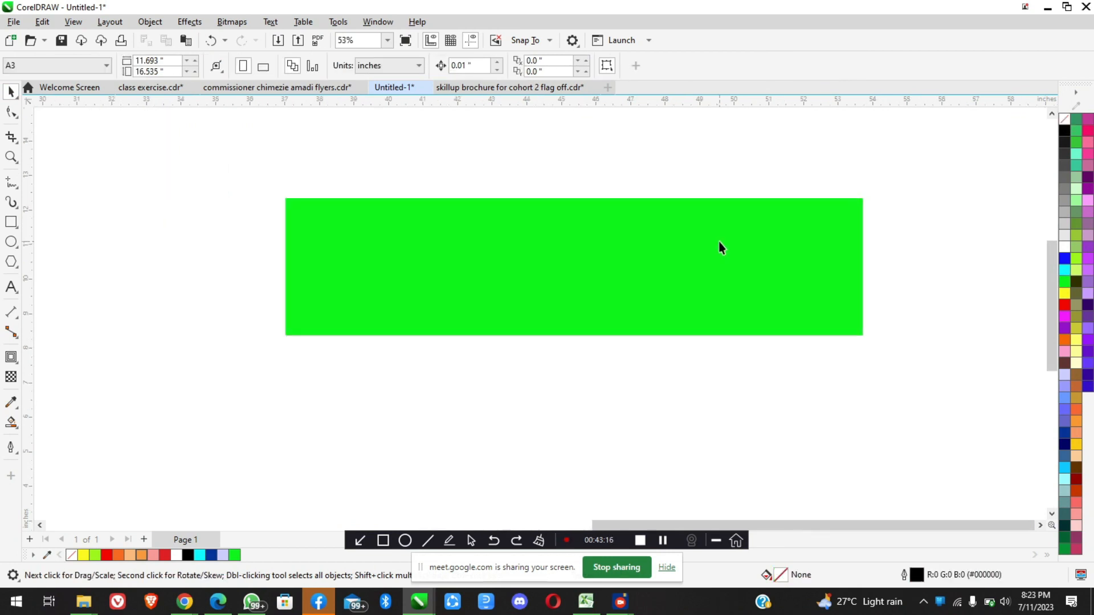
Draw a vertical straight line about 6.86 inches long across the green rectangle, near its left end
{"action": "left_click", "coordinate": [12, 182]}
{"action": "left_click", "coordinate": [369, 137]}
{"action": "left_click", "coordinate": [369, 379]}
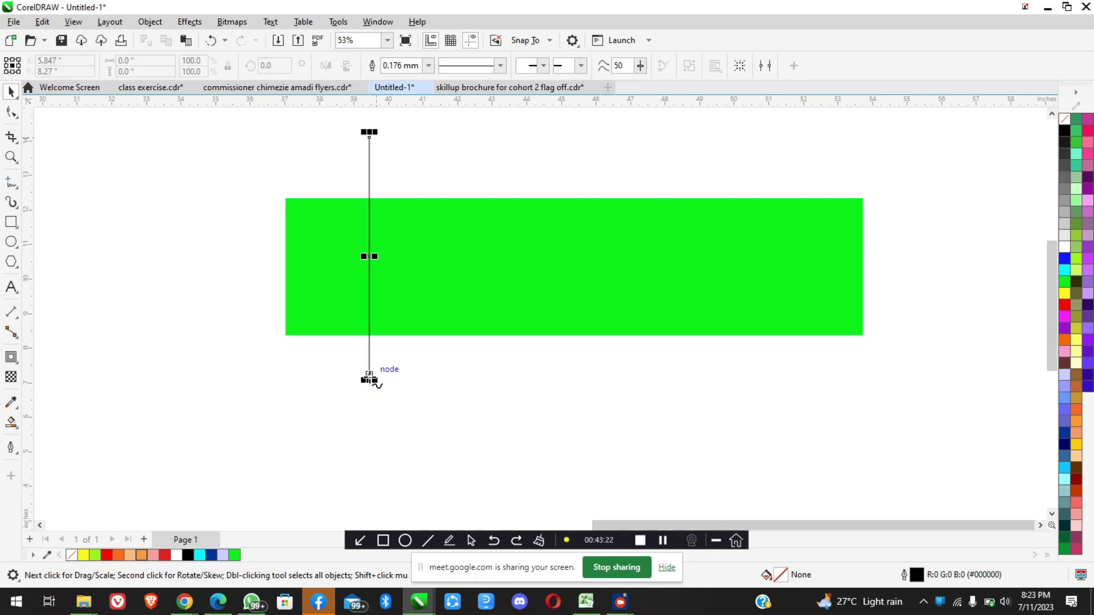
{"action": "key", "text": "space"}
Set the vertical line's outline width to 10 mm, and increase it to 30 mm
{"action": "left_click", "coordinate": [428, 66]}
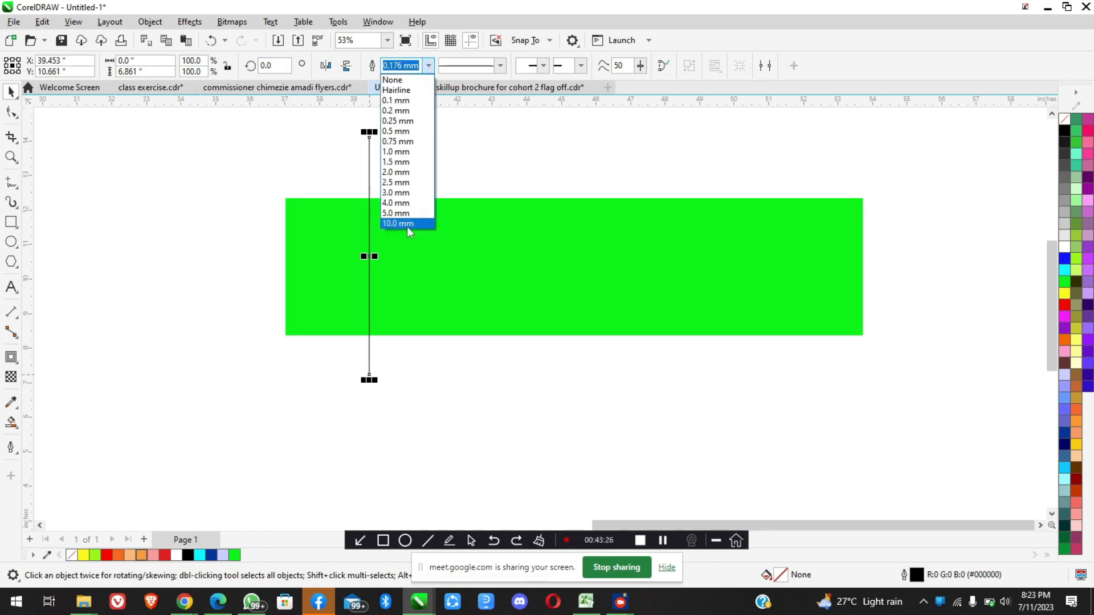
{"action": "left_click", "coordinate": [406, 223]}
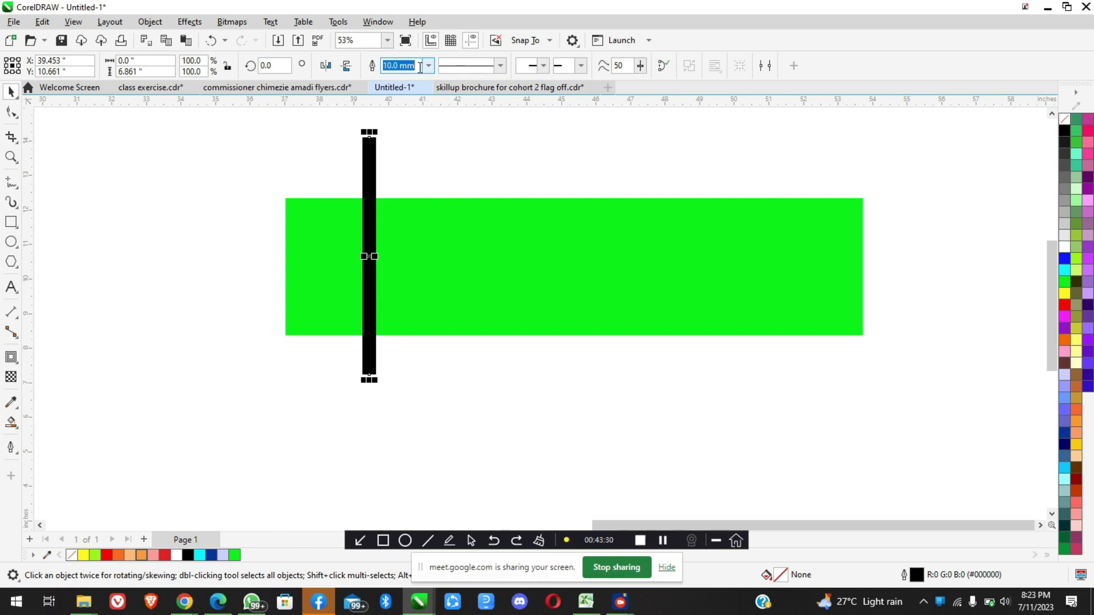
{"action": "type", "text": "30"}
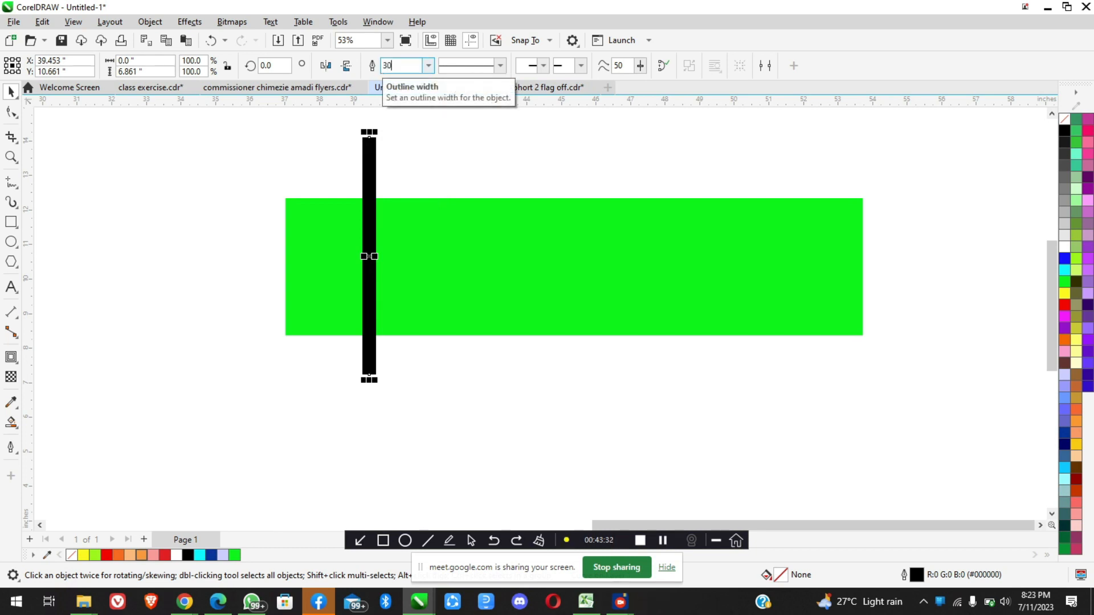
{"action": "key", "text": "Return"}
{"action": "scroll", "coordinate": [371, 220], "scroll_direction": "down", "scroll_amount": 3}
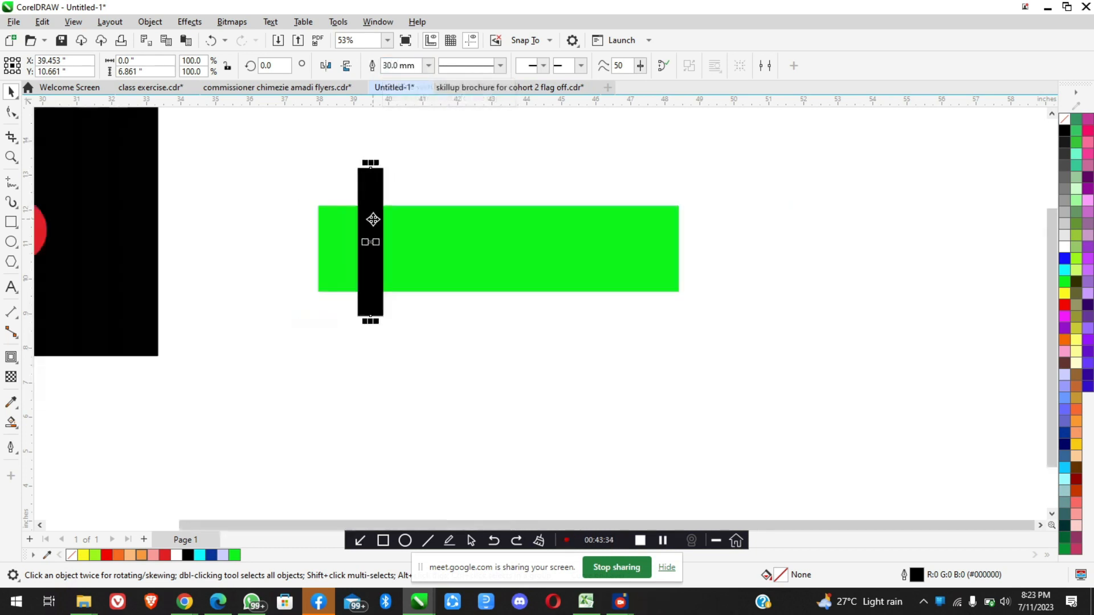
{"action": "left_click", "coordinate": [439, 350]}
{"action": "scroll", "coordinate": [364, 227], "scroll_direction": "up", "scroll_amount": 1}
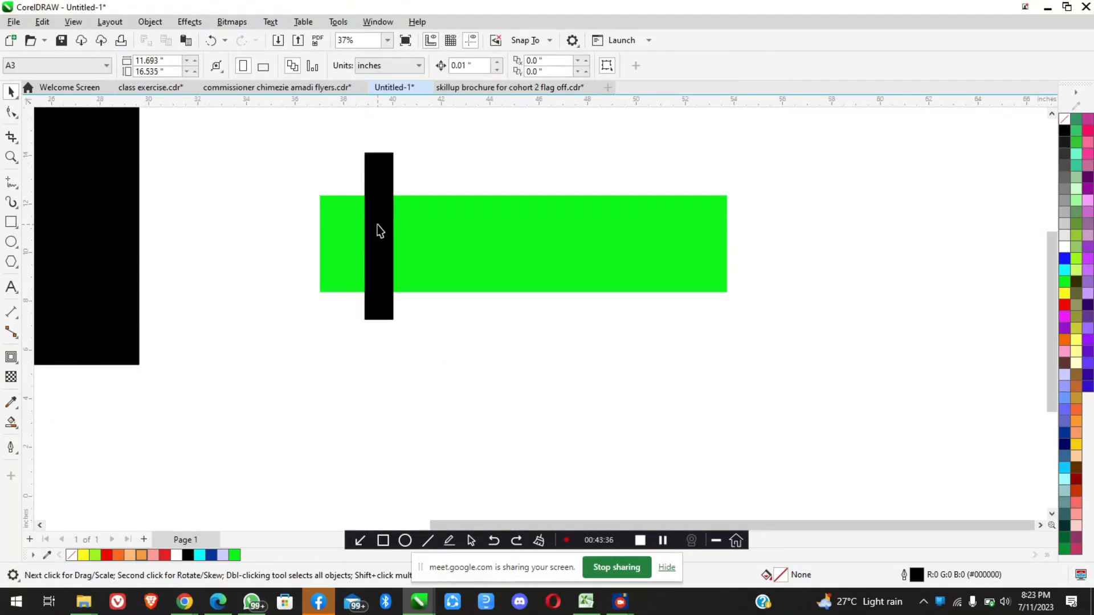
{"action": "left_click", "coordinate": [382, 227]}
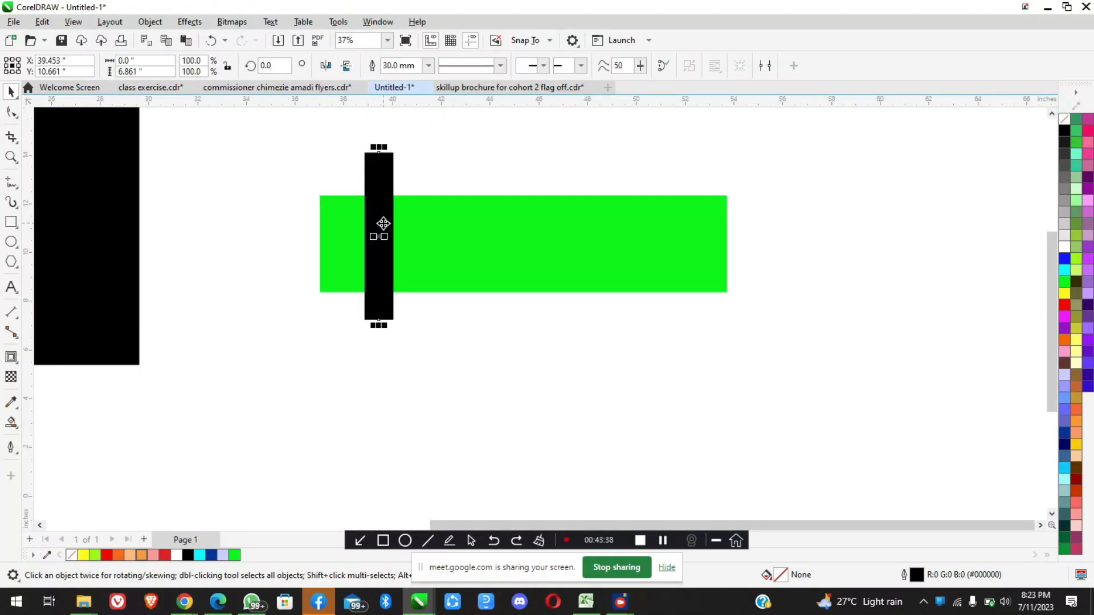
{"action": "left_click_drag", "start_coordinate": [379, 223], "coordinate": [838, 259]}
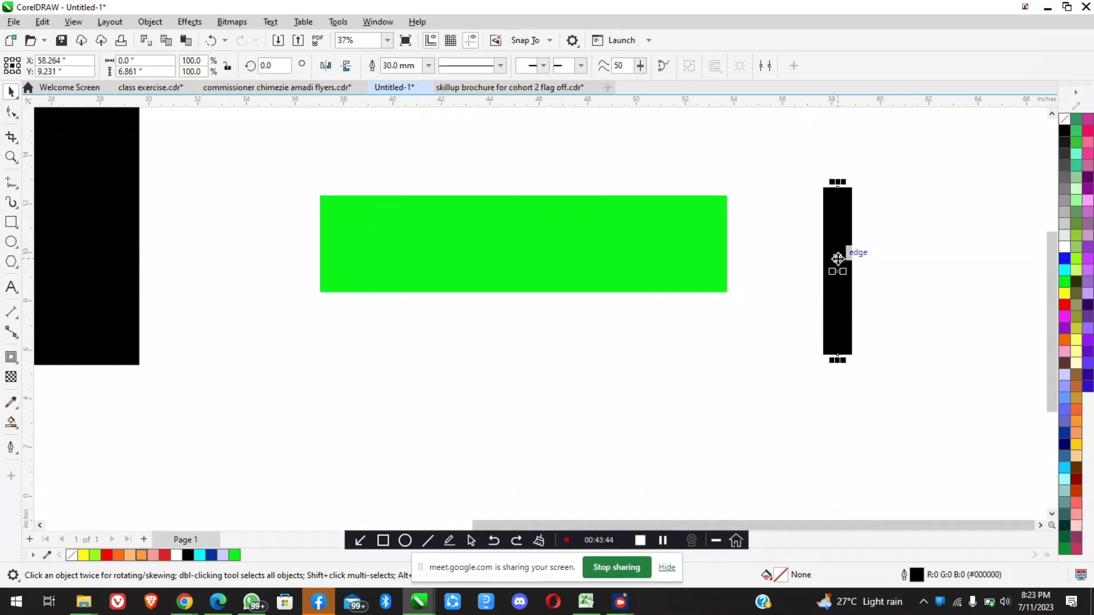
{"action": "key", "text": "ctrl+z"}
Draw a rectangle about 0.98 by 6.86 inches, place it across the green rectangle's right end and fill it black
{"action": "left_click", "coordinate": [11, 221]}
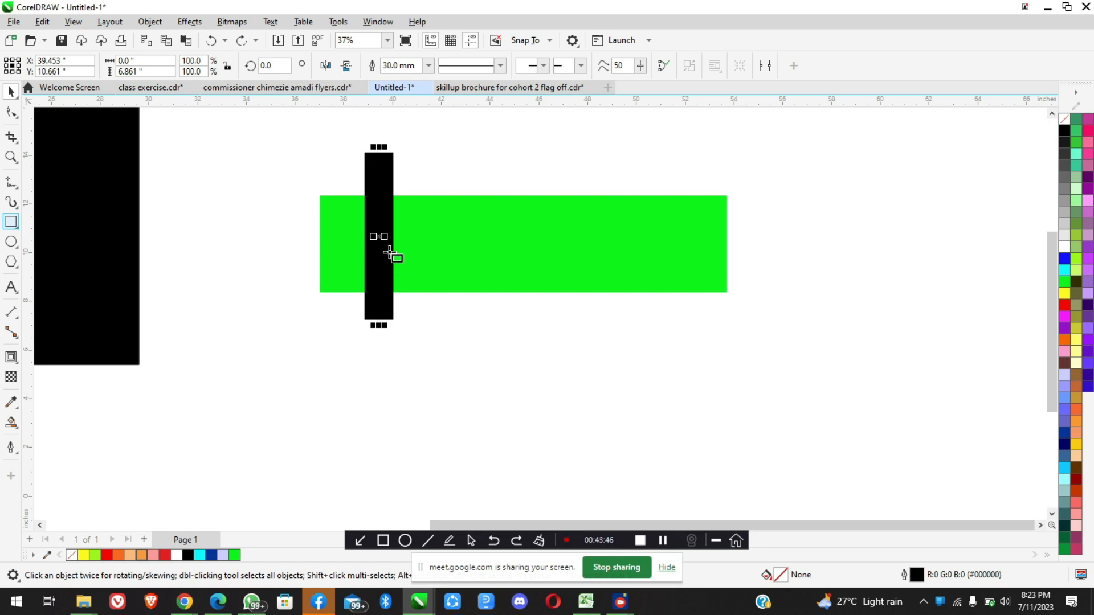
{"action": "left_click_drag", "start_coordinate": [420, 152], "coordinate": [444, 319]}
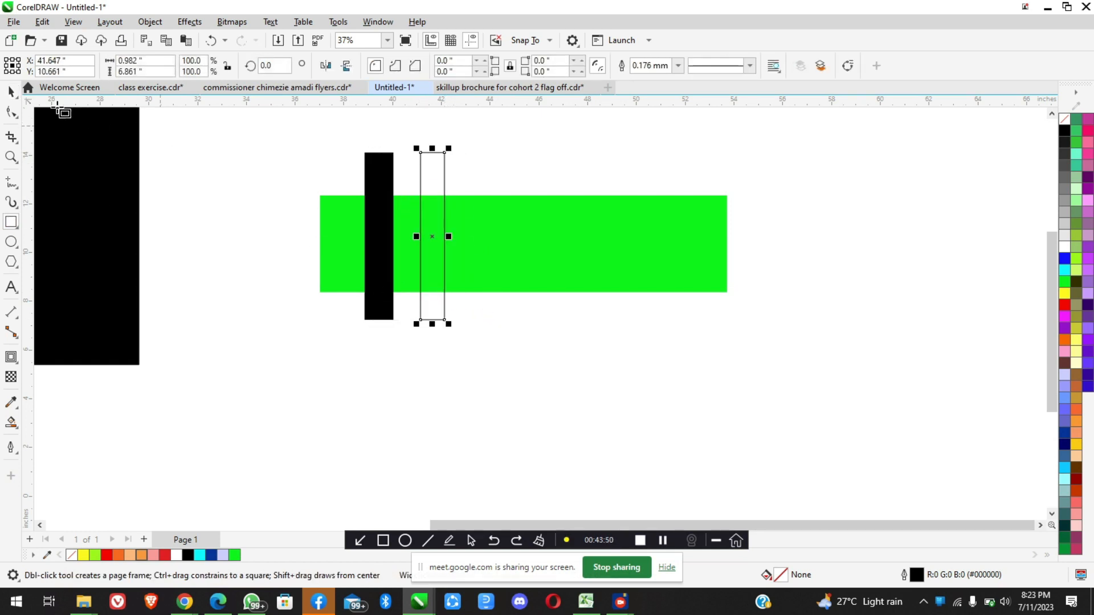
{"action": "key", "text": "space"}
{"action": "left_click_drag", "start_coordinate": [425, 213], "coordinate": [648, 209]}
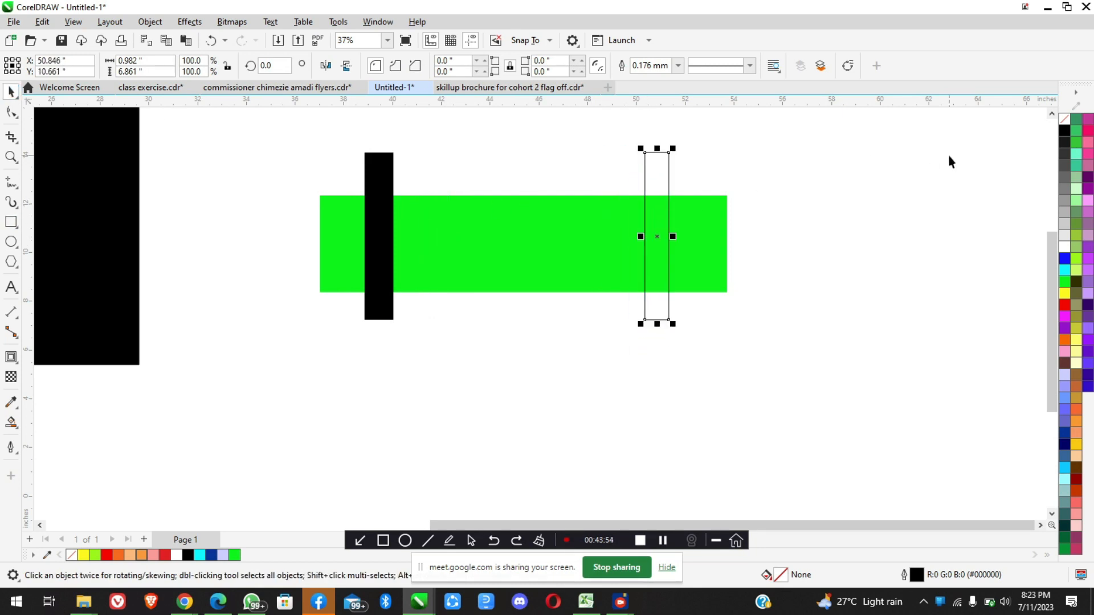
{"action": "left_click", "coordinate": [1063, 130]}
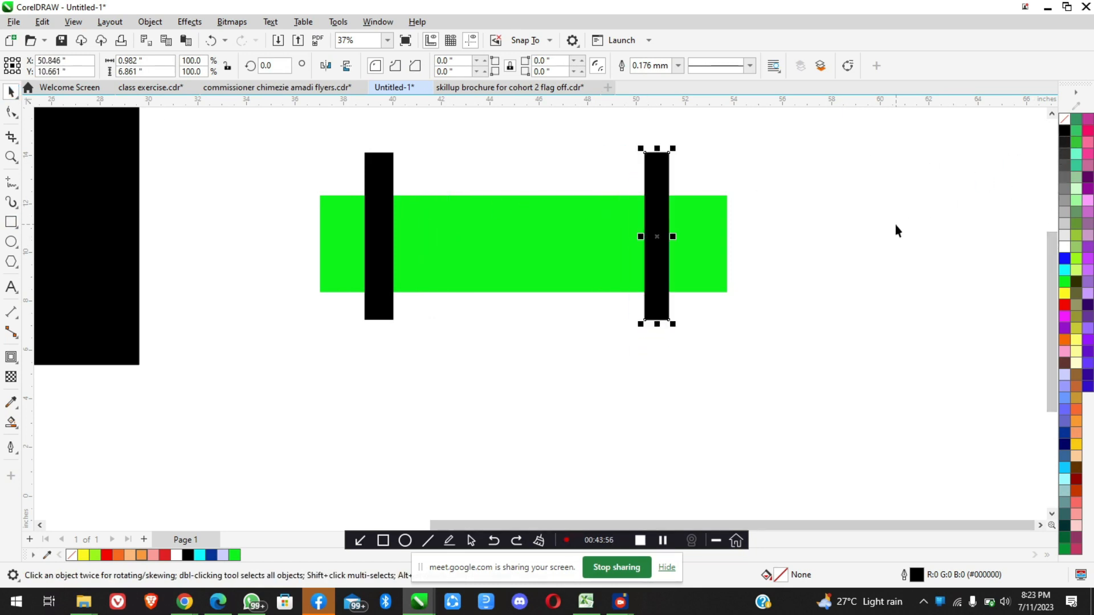
{"action": "key", "text": "Escape"}
Trim the green rectangle with the 30 mm thick line, and move the line clear of the rectangle's left side
{"action": "left_click", "coordinate": [385, 221]}
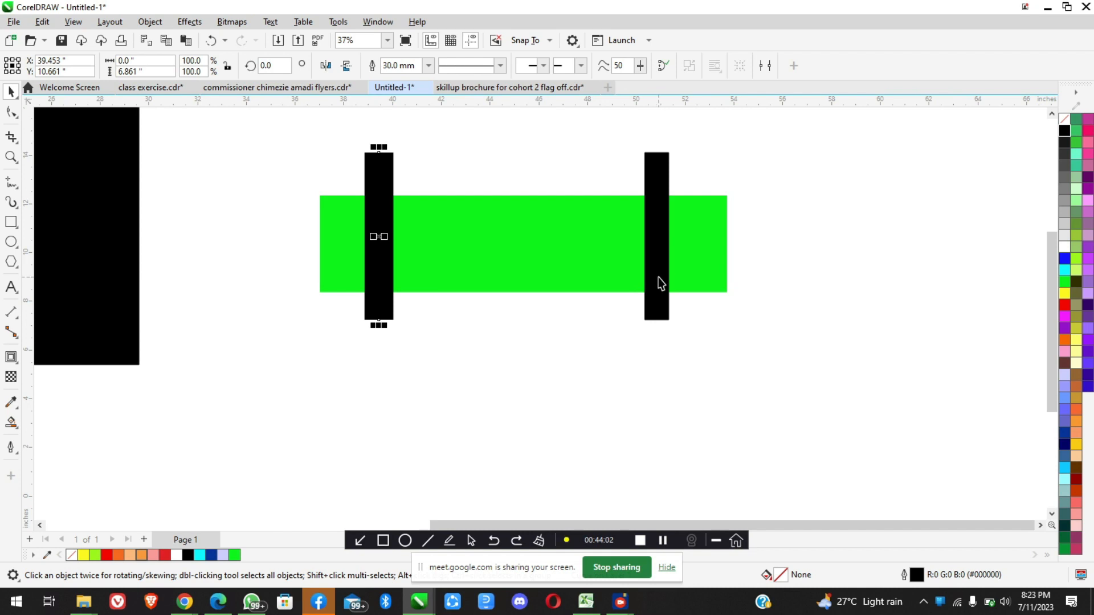
{"action": "left_click", "coordinate": [658, 234]}
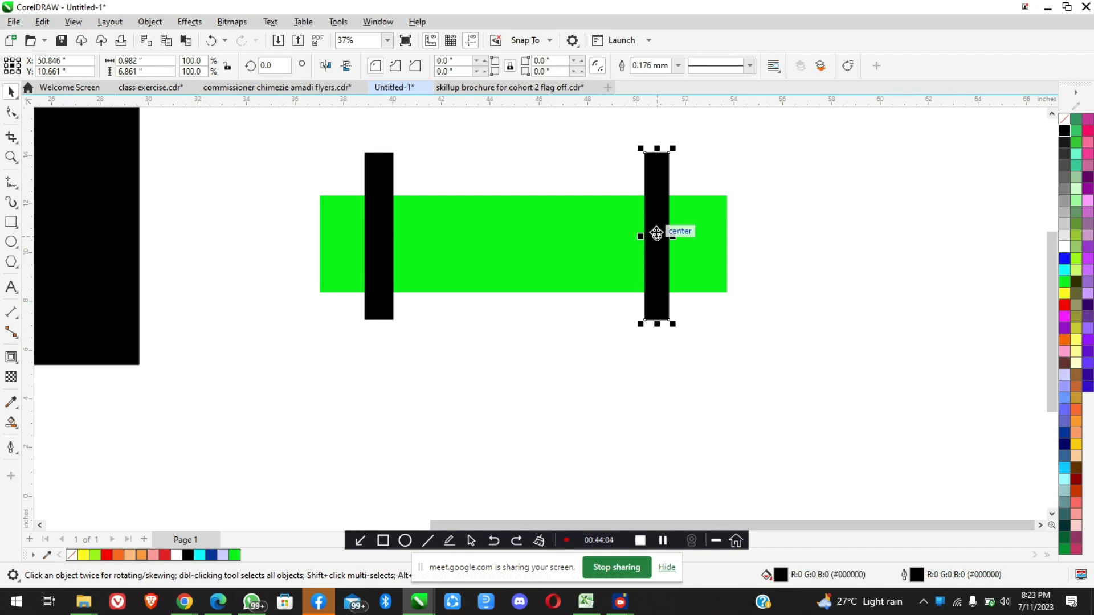
{"action": "left_click", "coordinate": [374, 204]}
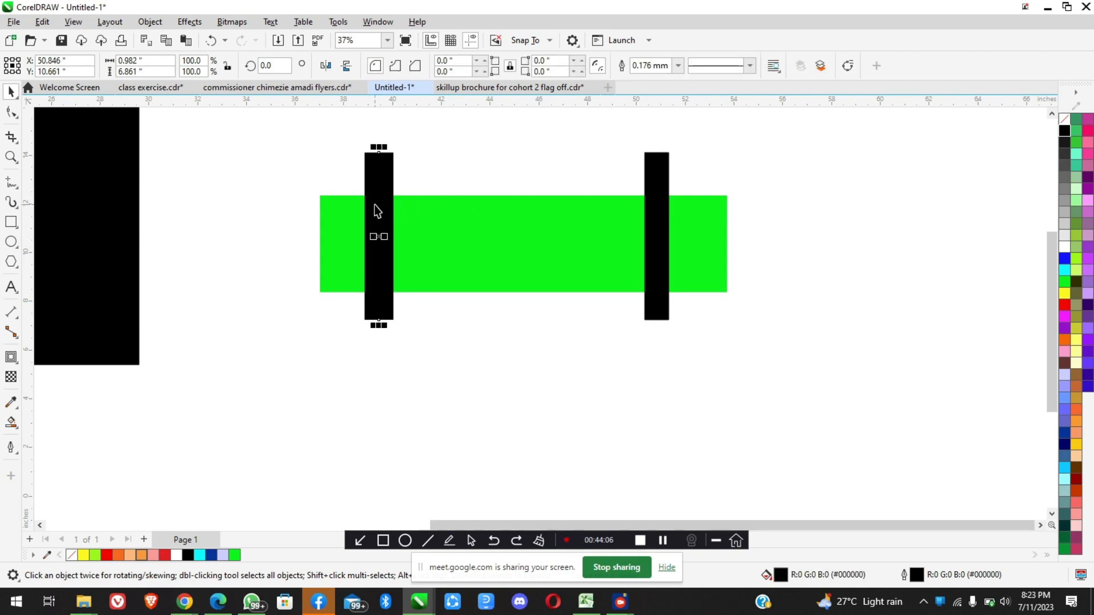
{"action": "left_click", "coordinate": [438, 235], "text": "shift"}
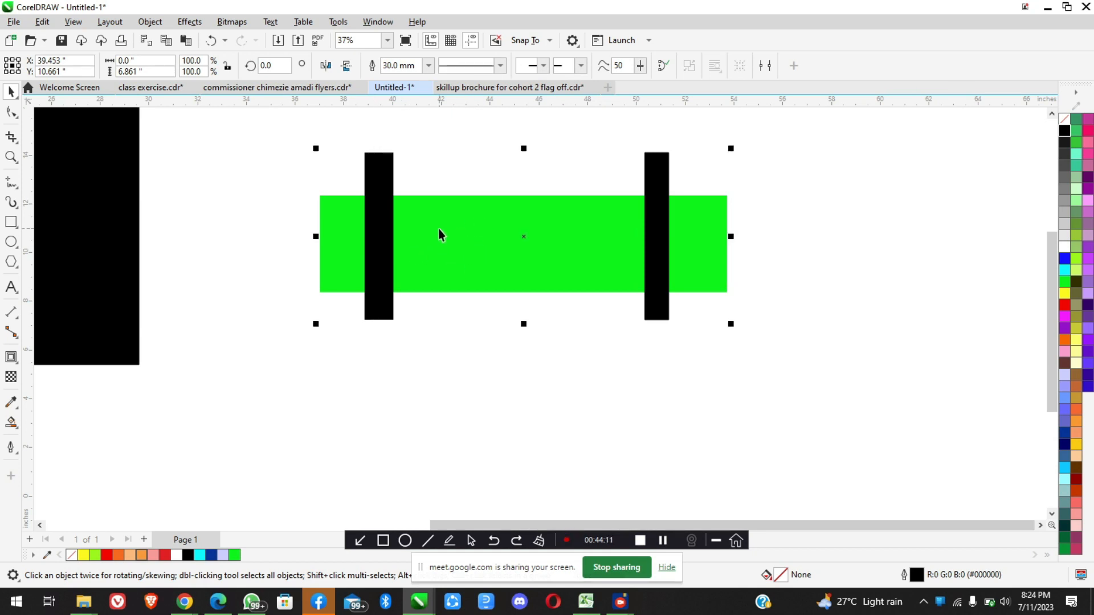
{"action": "left_click", "coordinate": [151, 23]}
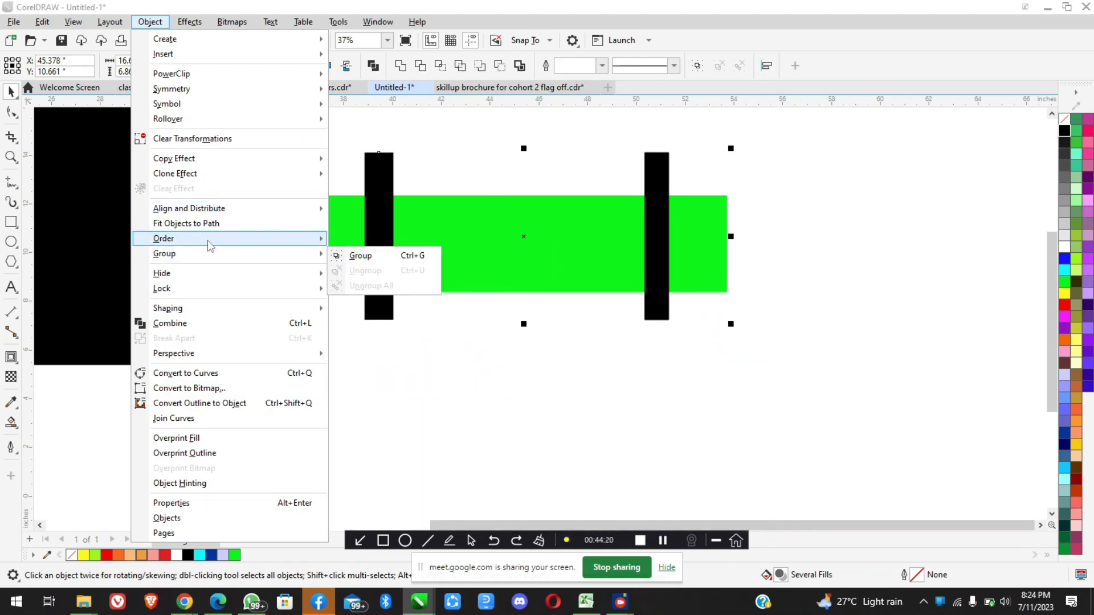
{"action": "mouse_move", "coordinate": [200, 310]}
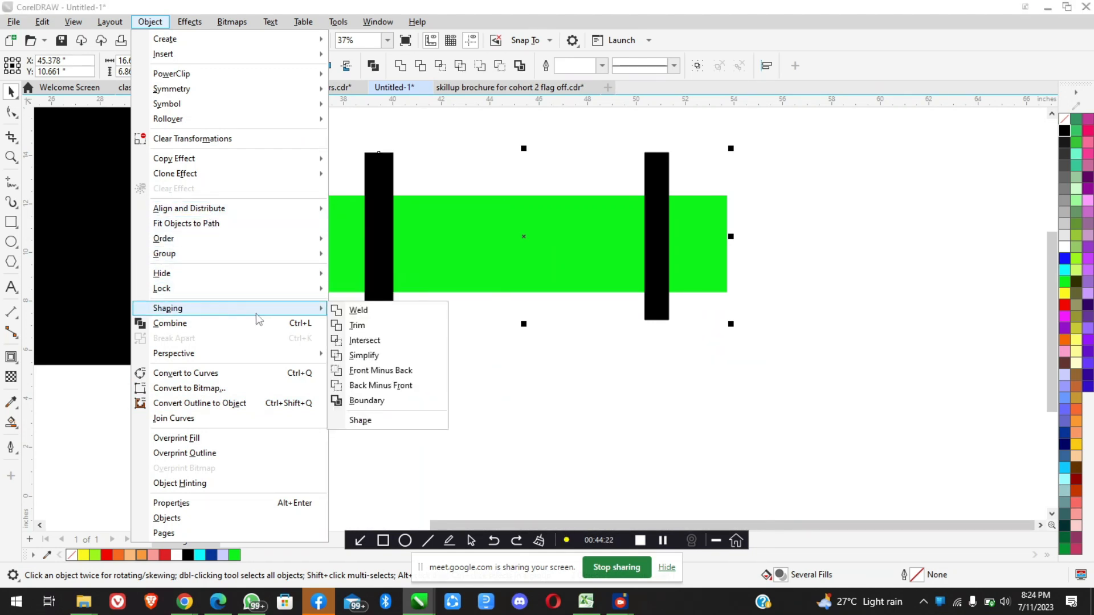
{"action": "left_click", "coordinate": [356, 326]}
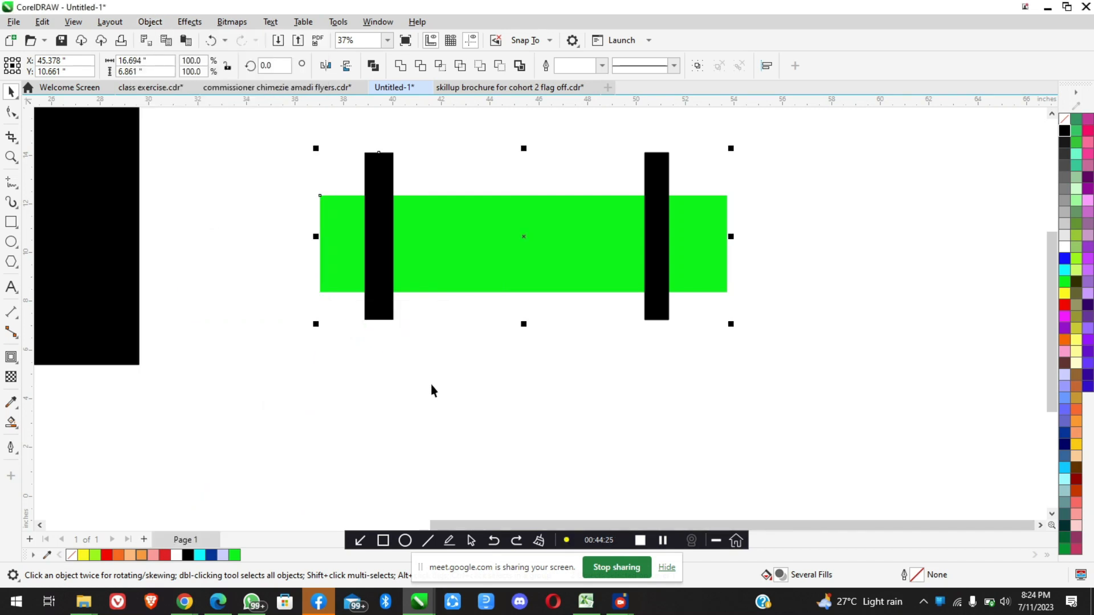
{"action": "left_click", "coordinate": [378, 214]}
{"action": "left_click_drag", "start_coordinate": [384, 199], "coordinate": [264, 207]}
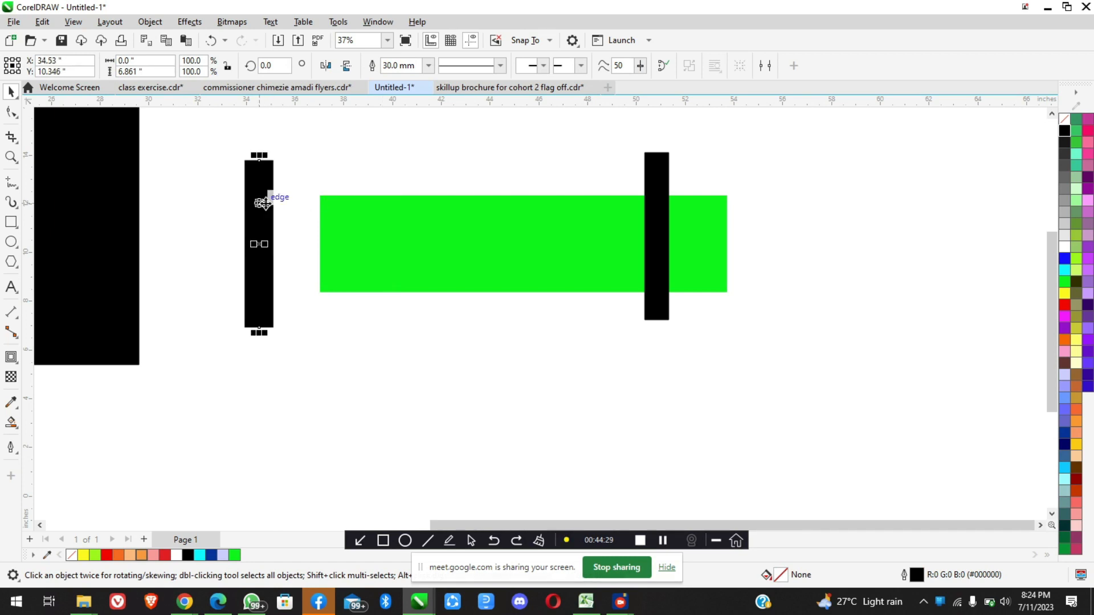
Examine the trimmed green rectangle's nodes with the Shape tool where the thick line crossed it
{"action": "left_click", "coordinate": [365, 245]}
{"action": "scroll", "coordinate": [357, 245], "scroll_direction": "up", "scroll_amount": 2}
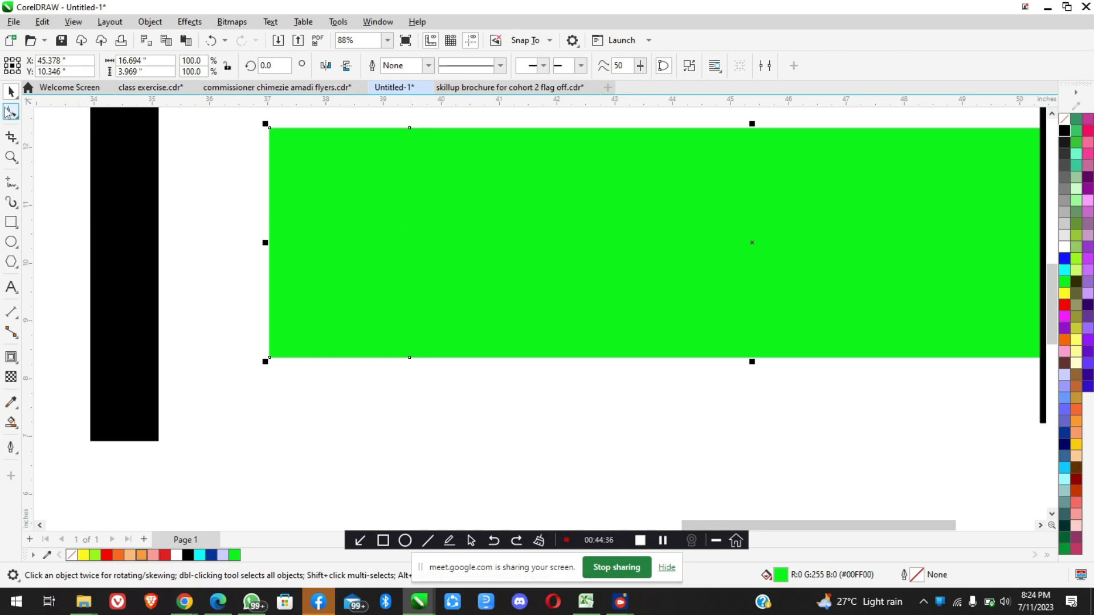
{"action": "left_click", "coordinate": [11, 111]}
{"action": "scroll", "coordinate": [410, 156], "scroll_direction": "up", "scroll_amount": 3}
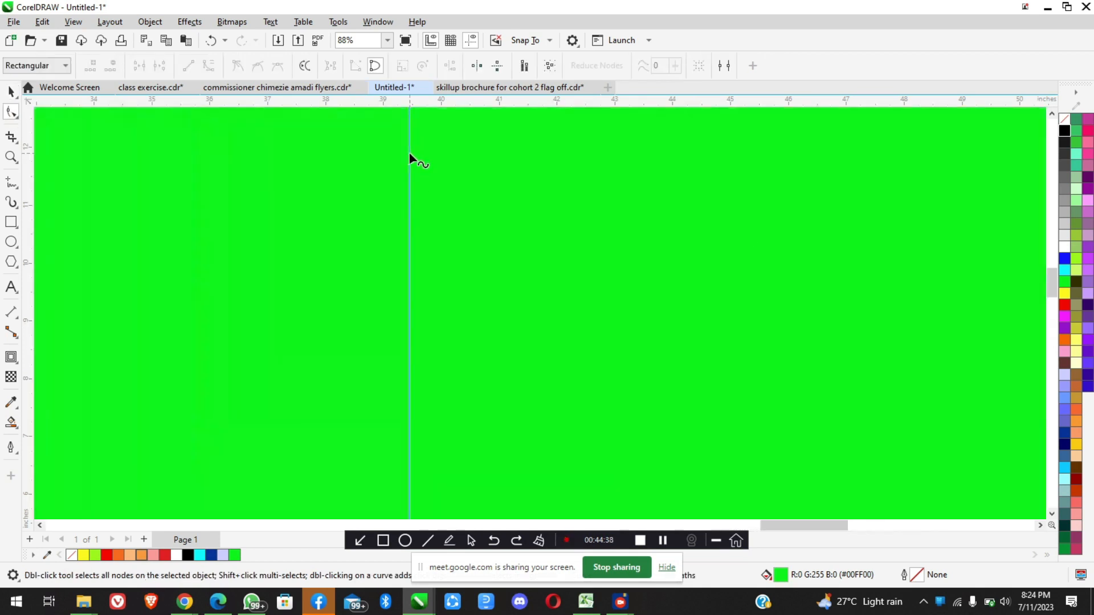
{"action": "scroll", "coordinate": [419, 265], "scroll_direction": "down", "scroll_amount": 3}
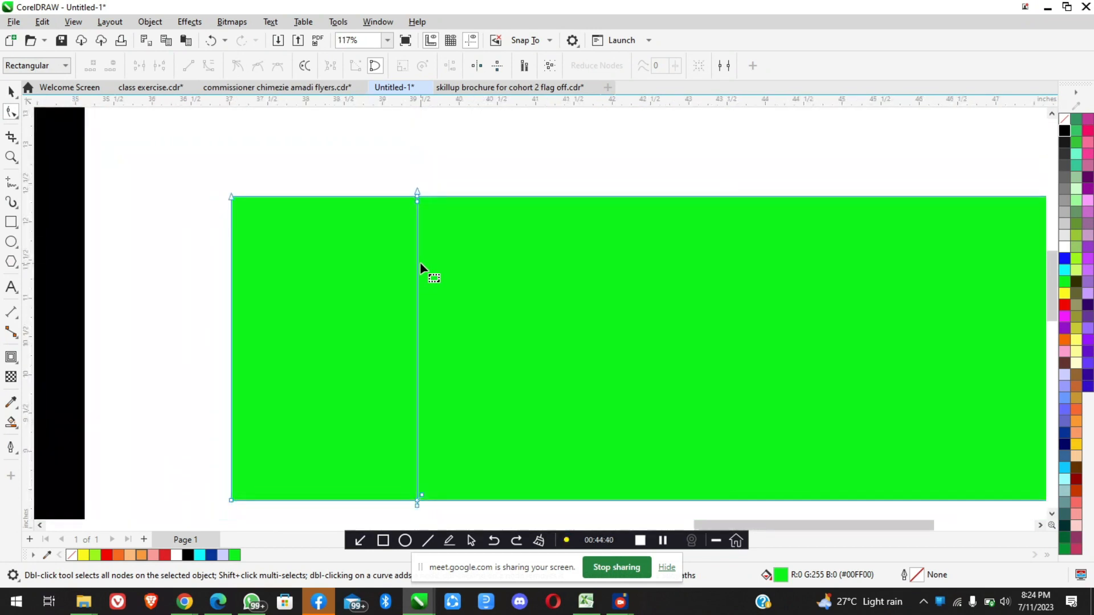
{"action": "scroll", "coordinate": [419, 265], "scroll_direction": "down", "scroll_amount": 1}
{"action": "scroll", "coordinate": [422, 239], "scroll_direction": "down", "scroll_amount": 1}
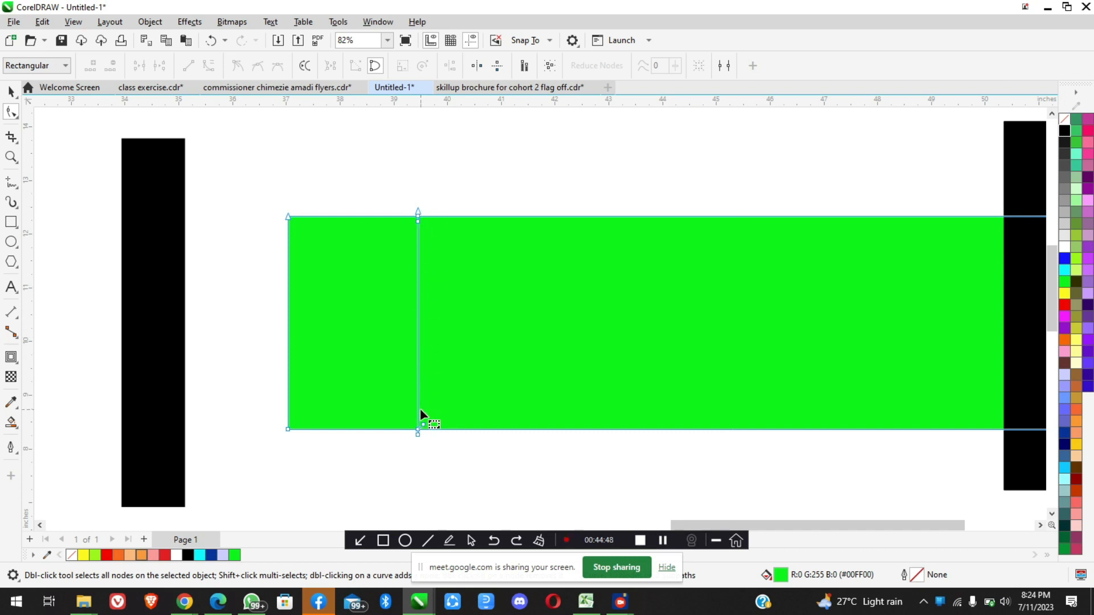
{"action": "scroll", "coordinate": [419, 409], "scroll_direction": "down", "scroll_amount": 3}
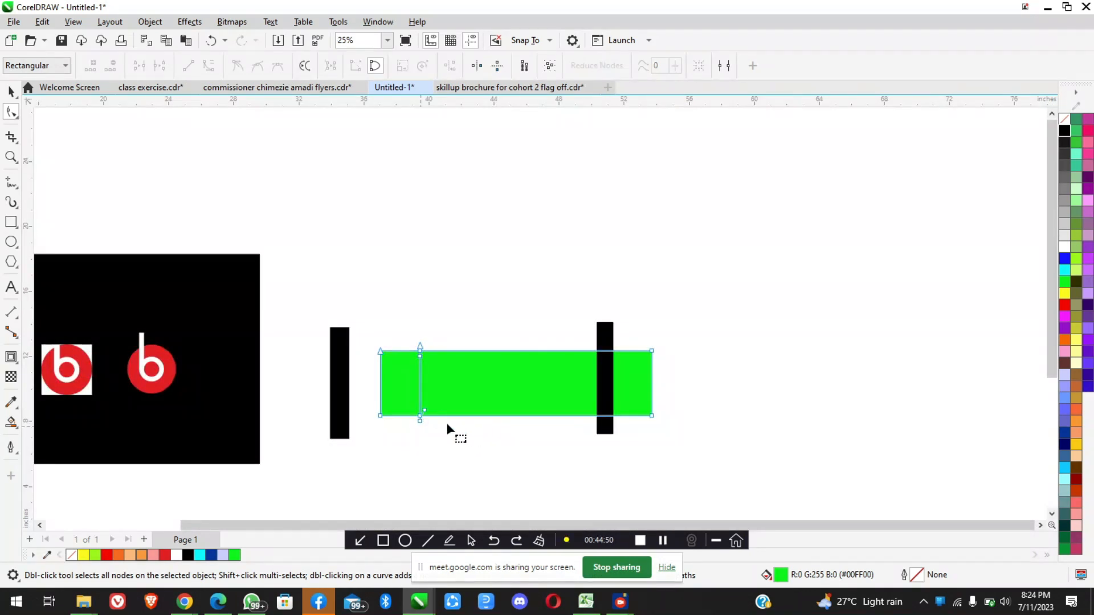
{"action": "scroll", "coordinate": [421, 408], "scroll_direction": "up", "scroll_amount": 3}
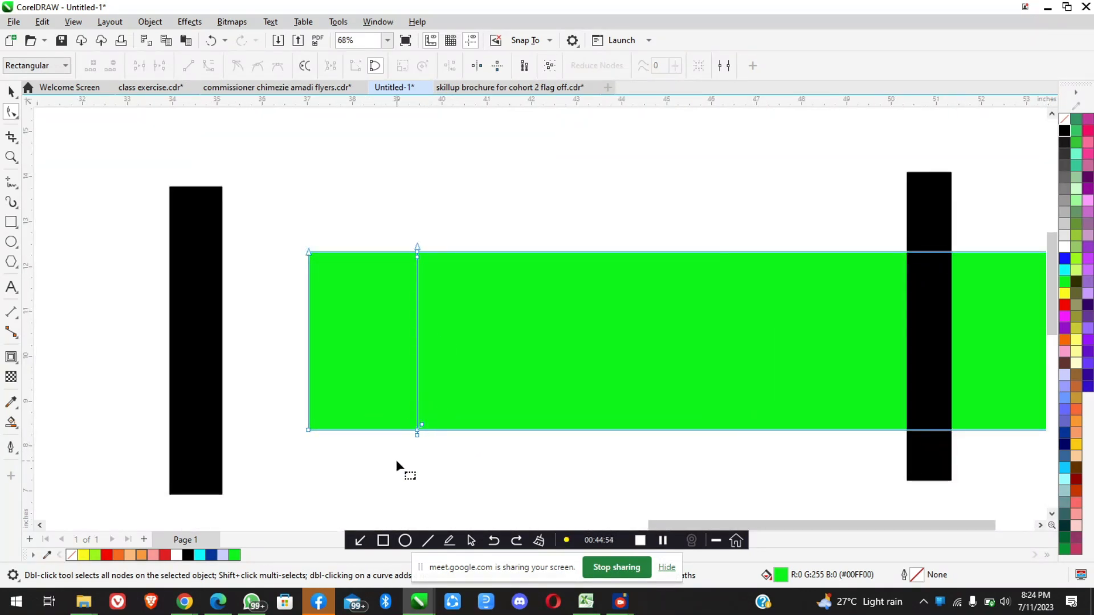
{"action": "left_click", "coordinate": [10, 92]}
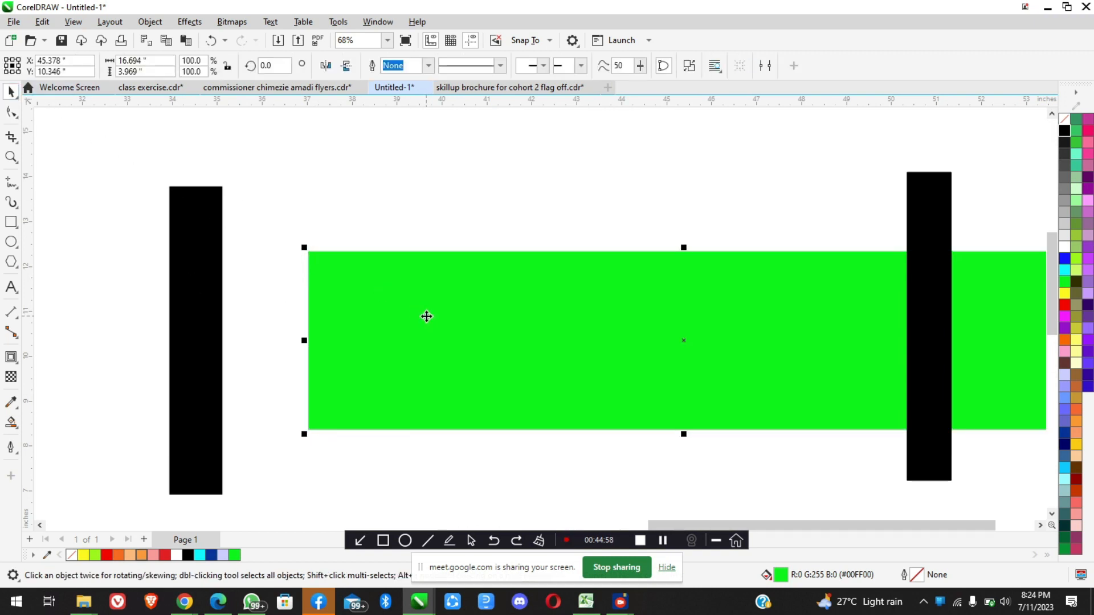
Compare the separate thick line with the b's white stem, and select the stem on the red circle
{"action": "scroll", "coordinate": [425, 317], "scroll_direction": "down", "scroll_amount": 3}
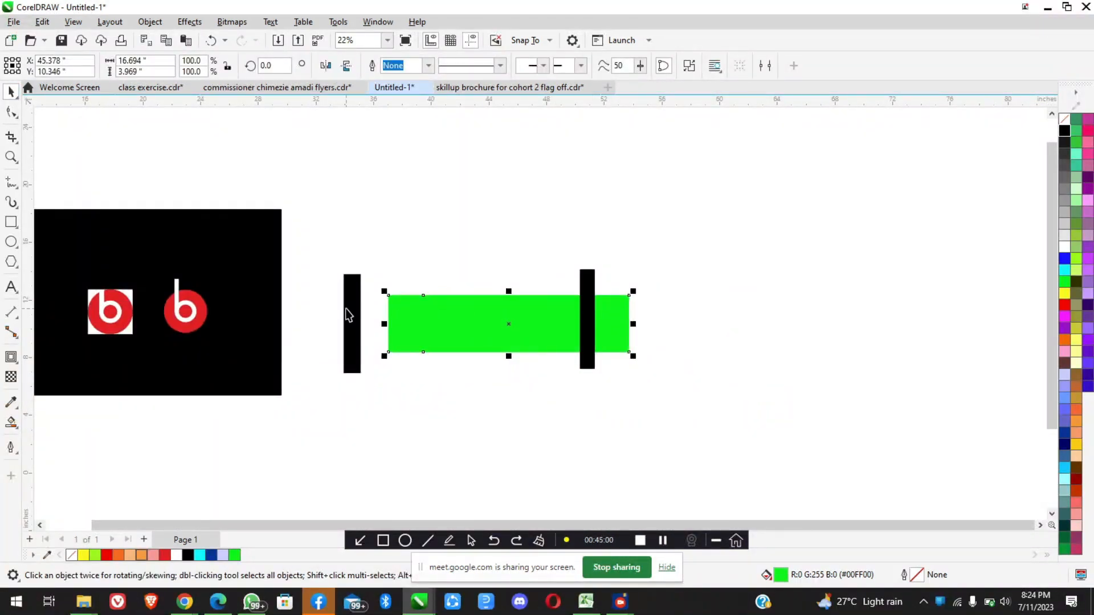
{"action": "scroll", "coordinate": [348, 315], "scroll_direction": "up", "scroll_amount": 2}
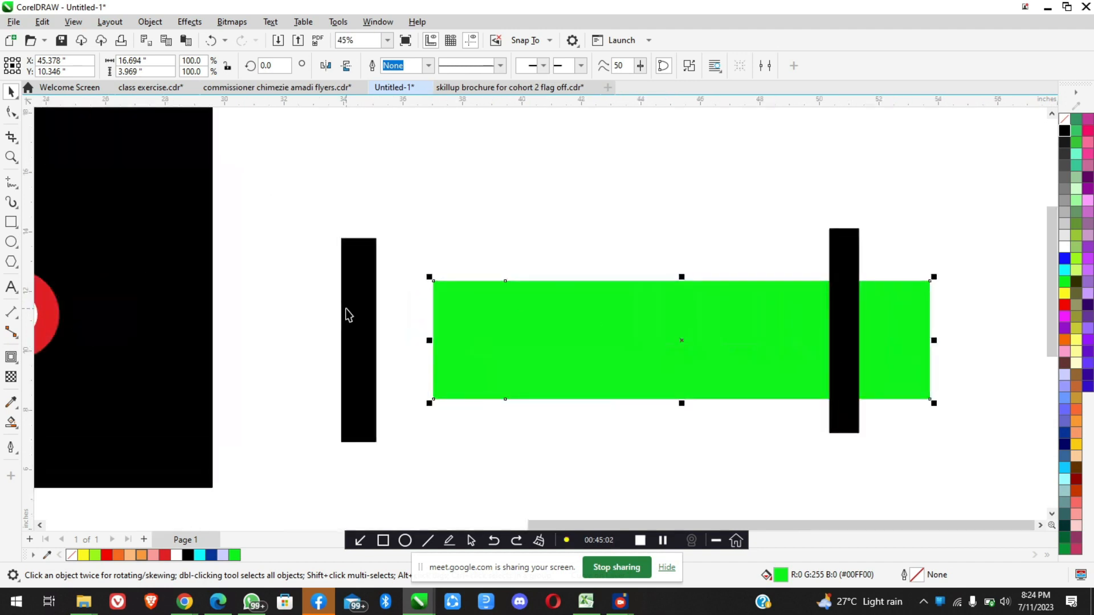
{"action": "left_click", "coordinate": [348, 315]}
{"action": "scroll", "coordinate": [451, 301], "scroll_direction": "down", "scroll_amount": 3}
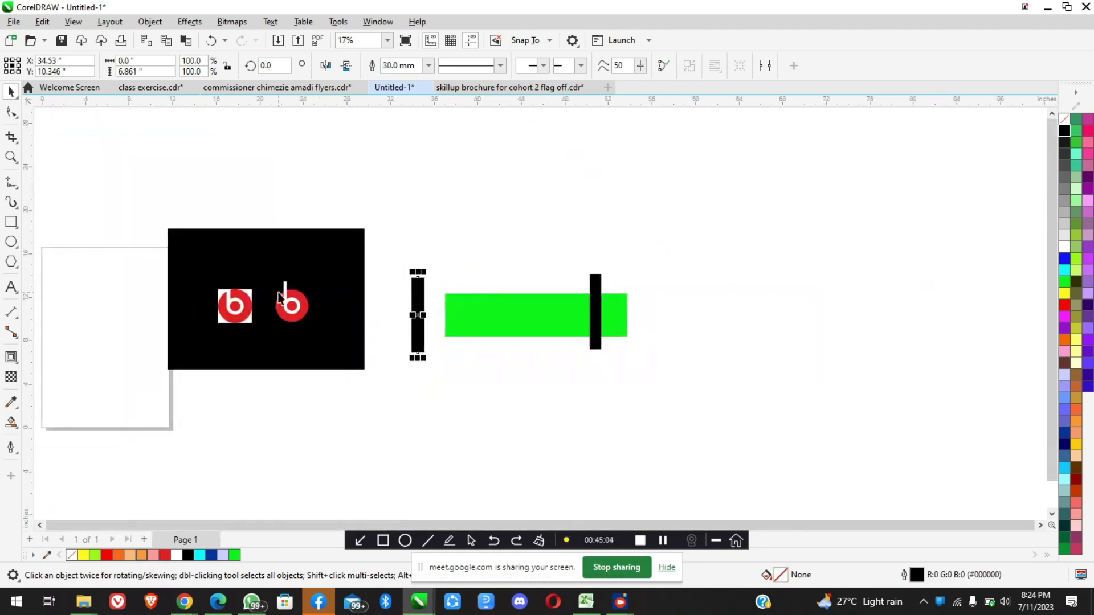
{"action": "scroll", "coordinate": [279, 297], "scroll_direction": "up", "scroll_amount": 3}
{"action": "left_click", "coordinate": [307, 267]}
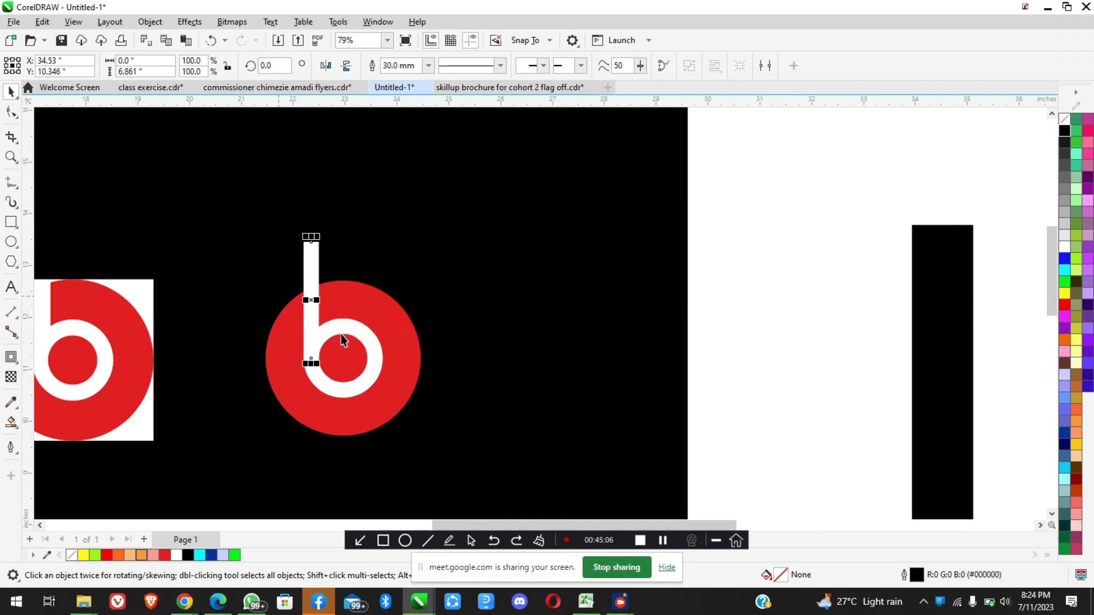
Inspect the b's white stem and ring outlines together, and select the red circle beneath them
{"action": "scroll", "coordinate": [341, 334], "scroll_direction": "up", "scroll_amount": 1}
{"action": "left_click", "coordinate": [349, 330], "text": "shift"}
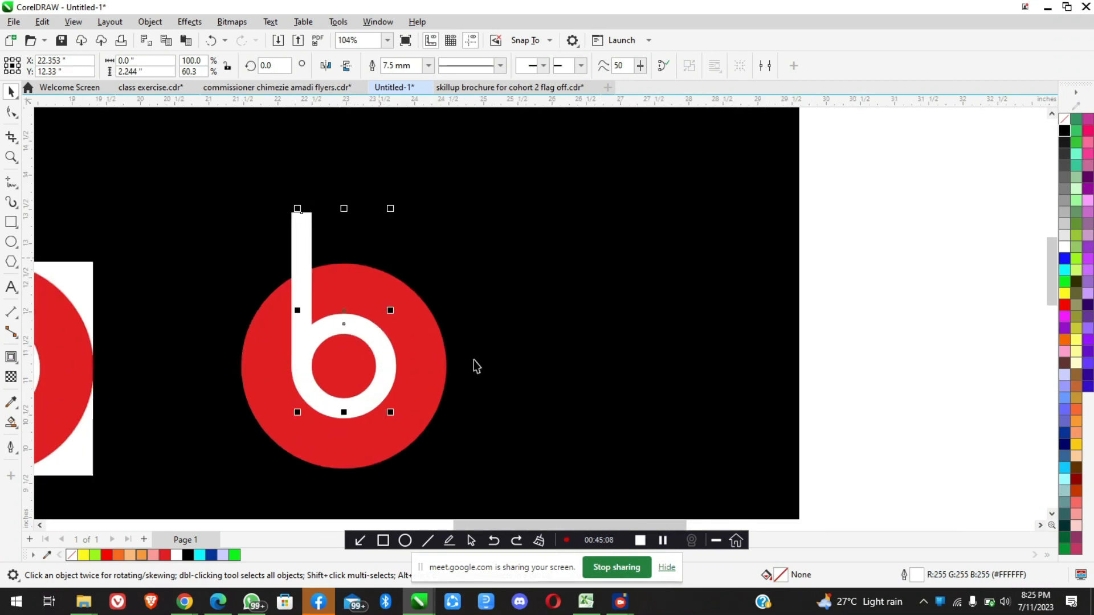
{"action": "scroll", "coordinate": [379, 354], "scroll_direction": "down", "scroll_amount": 2}
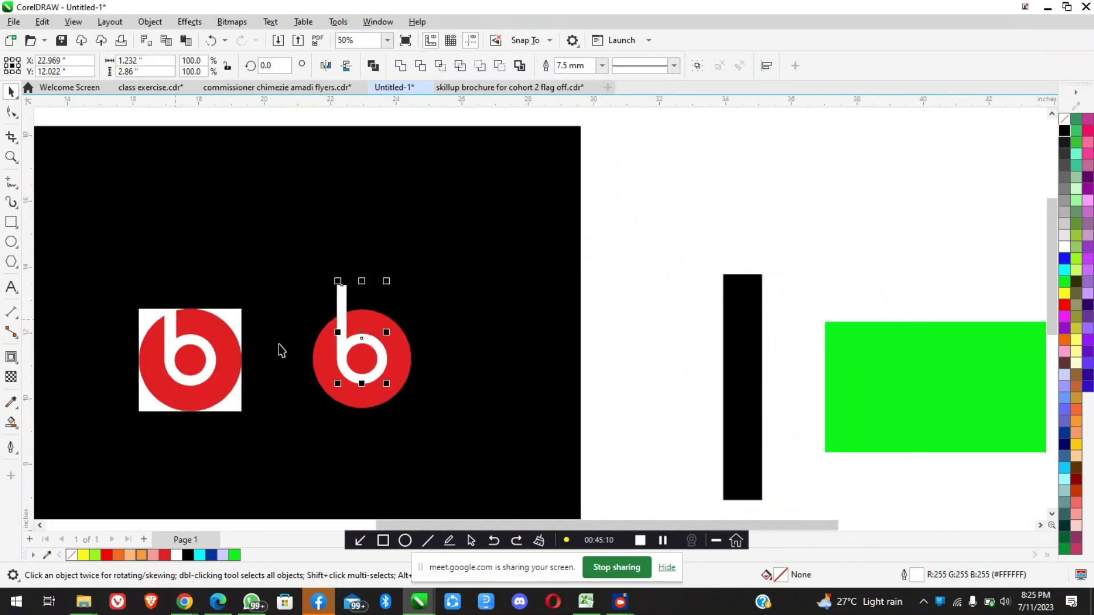
{"action": "scroll", "coordinate": [370, 340], "scroll_direction": "up", "scroll_amount": 2}
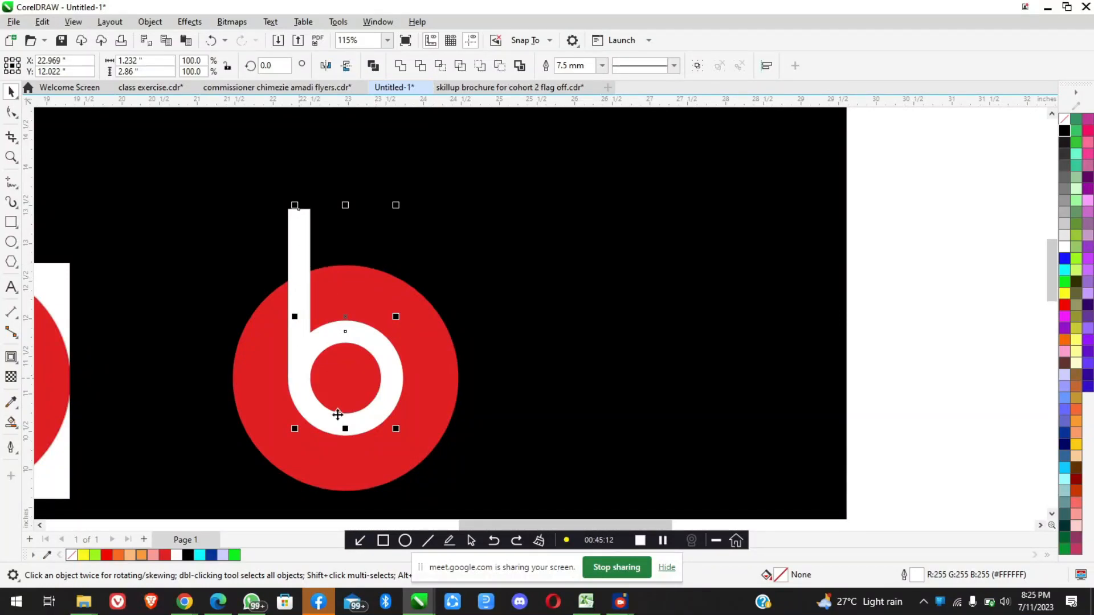
{"action": "left_click", "coordinate": [437, 353]}
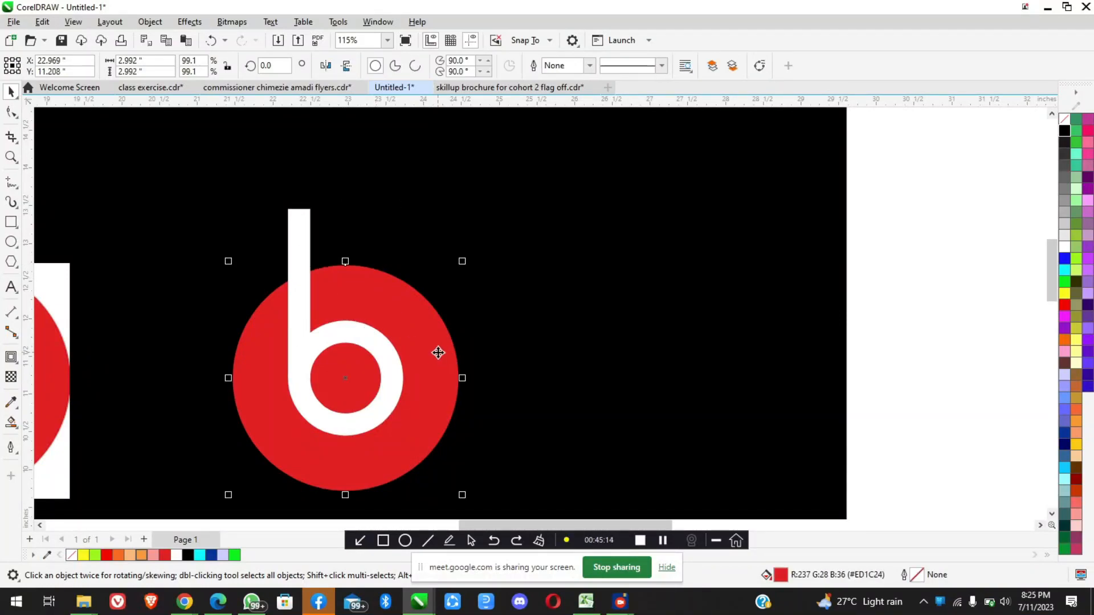
Trim the green rectangle with the black rectangle crossing it, and move the black rectangle clear of the green shape's right end
{"action": "scroll", "coordinate": [437, 353], "scroll_direction": "down", "scroll_amount": 4}
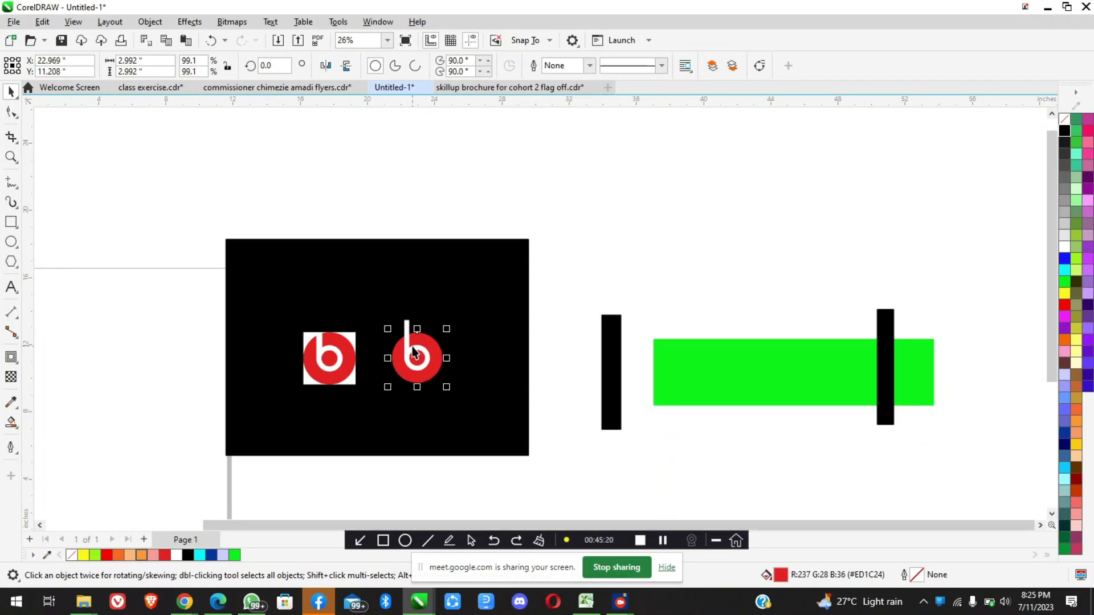
{"action": "scroll", "coordinate": [626, 319], "scroll_direction": "down", "scroll_amount": 2}
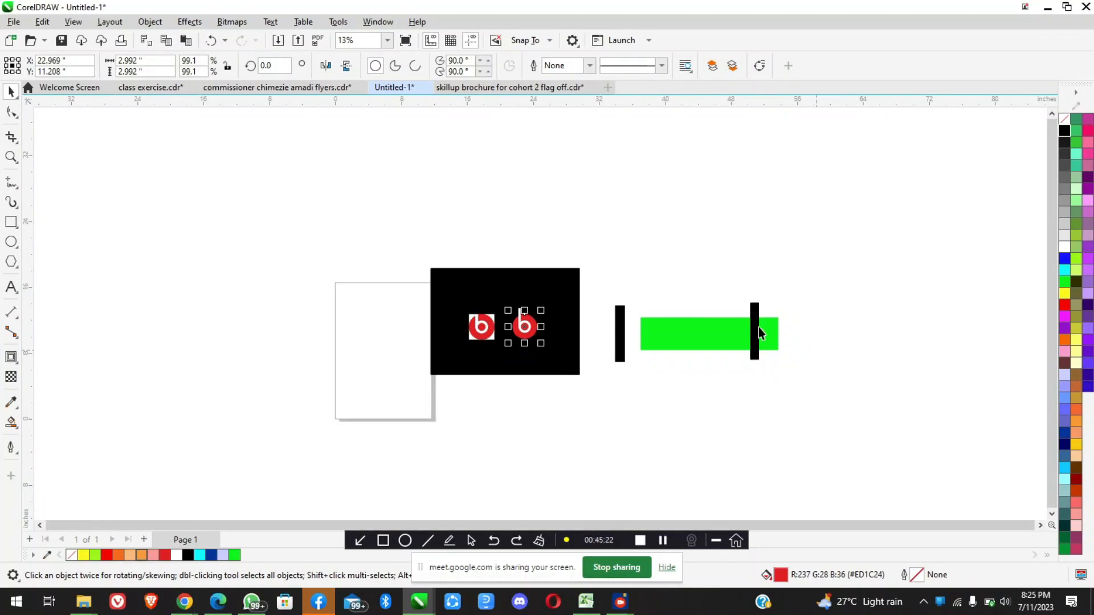
{"action": "scroll", "coordinate": [757, 347], "scroll_direction": "up", "scroll_amount": 2}
{"action": "scroll", "coordinate": [758, 327], "scroll_direction": "up", "scroll_amount": 3}
{"action": "left_click", "coordinate": [745, 313]}
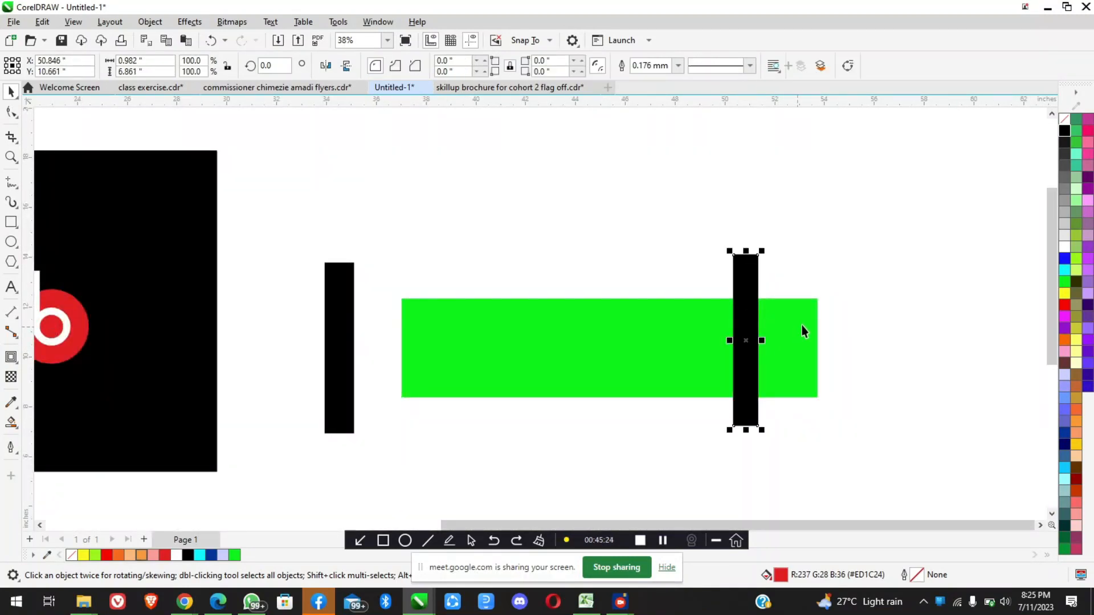
{"action": "left_click", "coordinate": [802, 326], "text": "shift"}
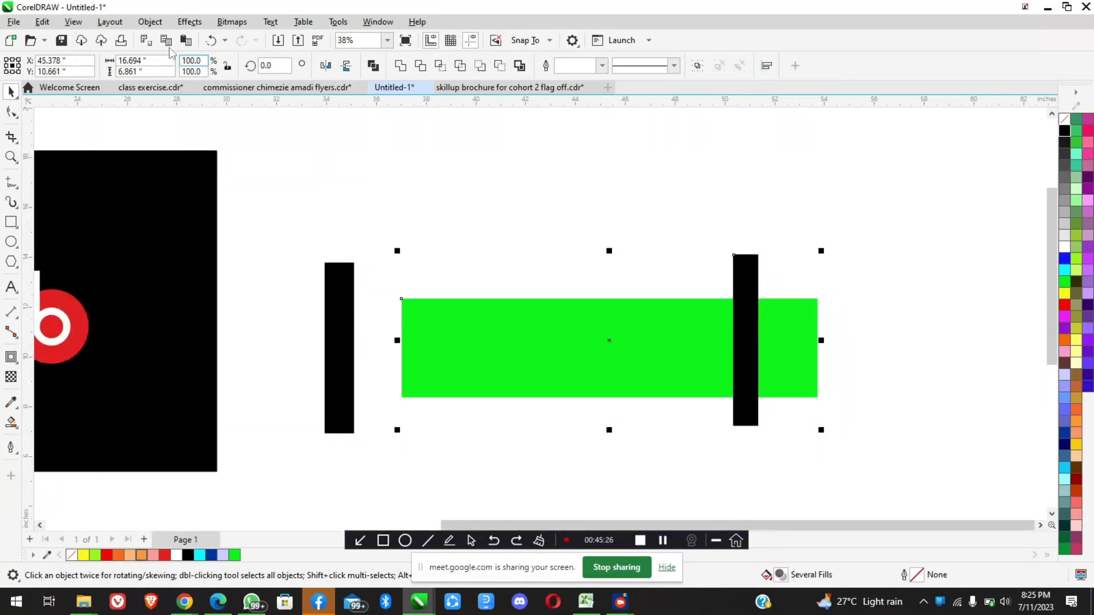
{"action": "left_click", "coordinate": [149, 22]}
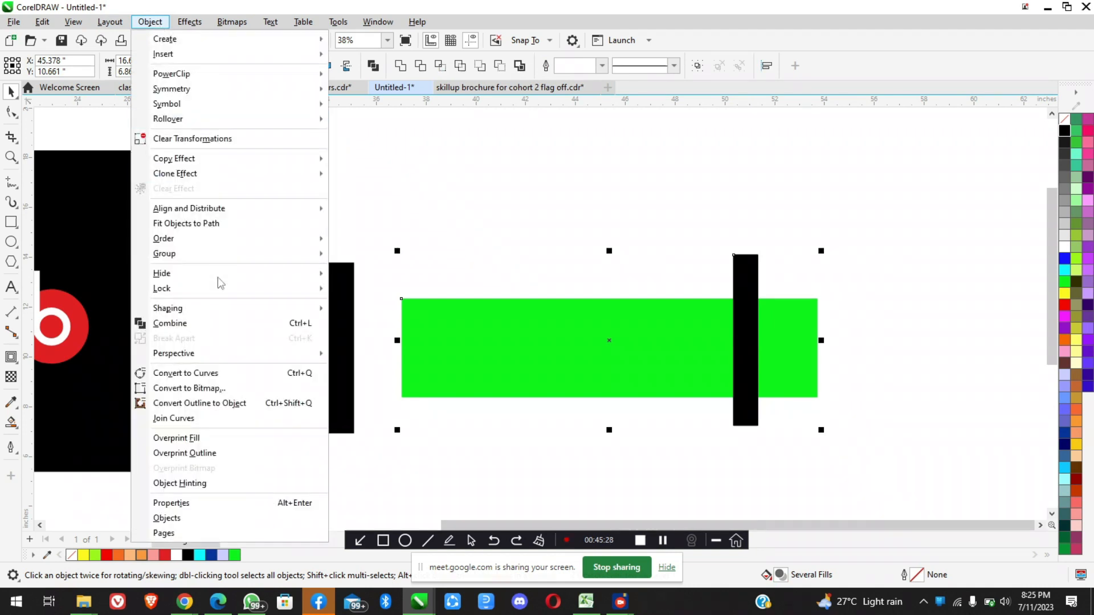
{"action": "mouse_move", "coordinate": [227, 311]}
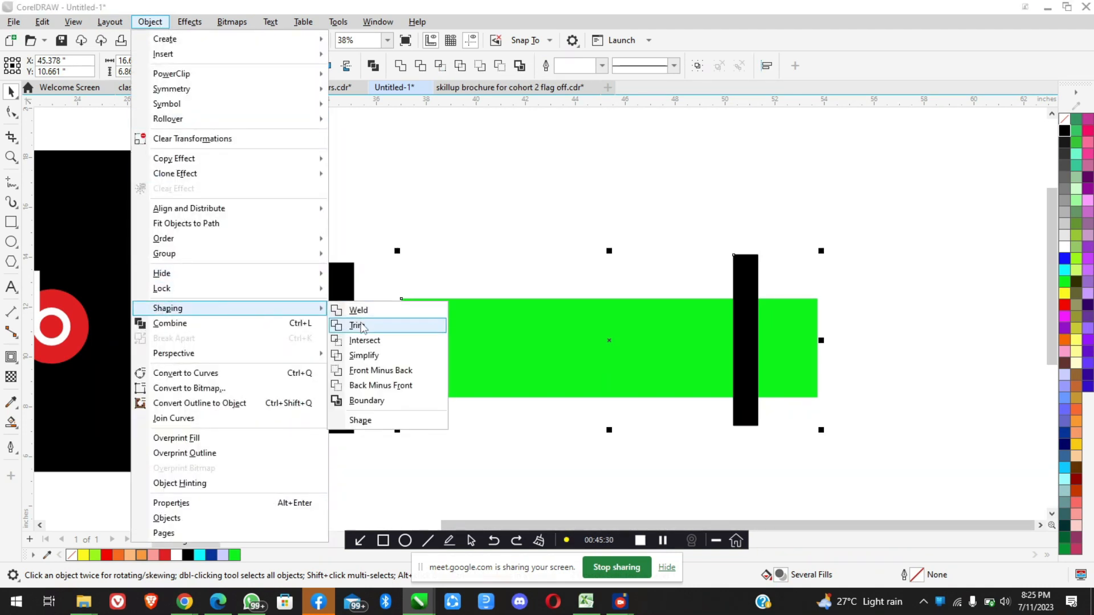
{"action": "left_click", "coordinate": [359, 325]}
{"action": "left_click", "coordinate": [775, 274]}
{"action": "left_click_drag", "start_coordinate": [749, 290], "coordinate": [895, 295]}
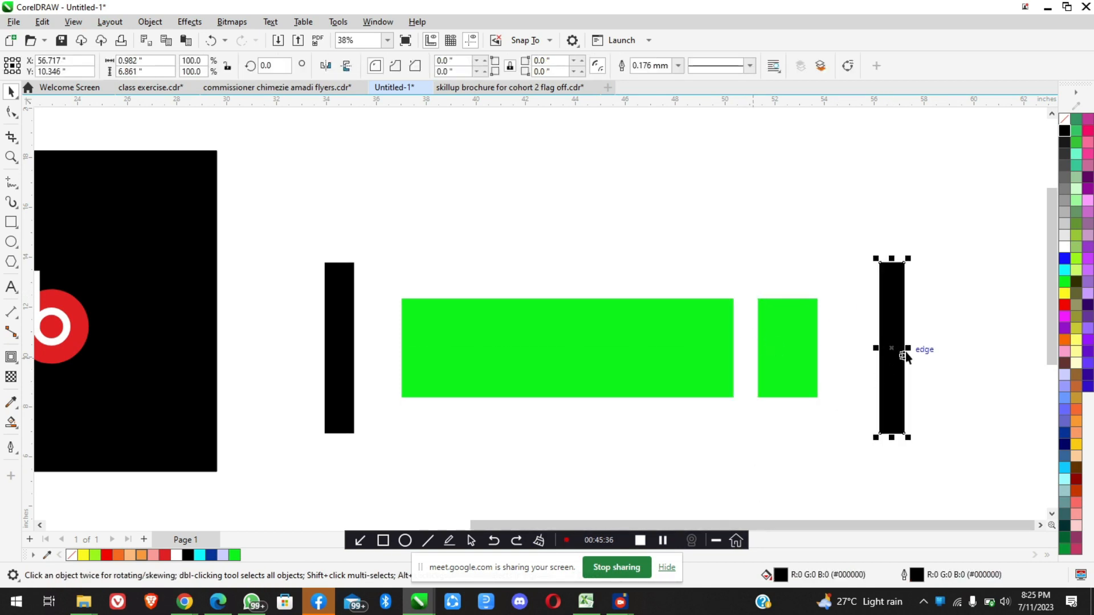
Examine the green shape's nodes with the Shape tool, comparing the thick-line cut with the rectangle cut
{"action": "left_click", "coordinate": [567, 325]}
{"action": "double_click", "coordinate": [448, 316]}
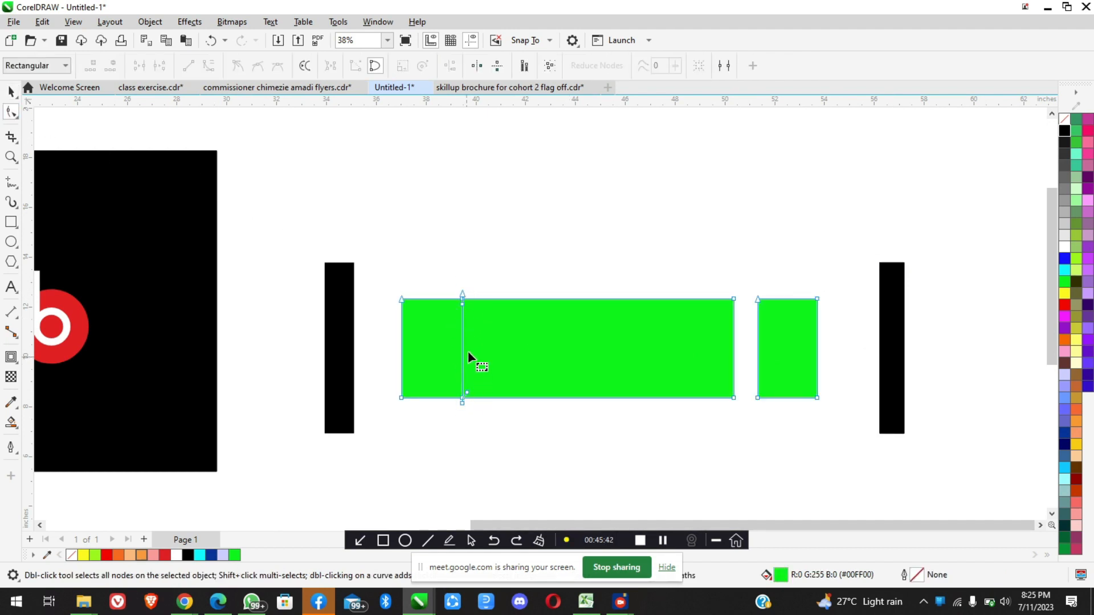
{"action": "scroll", "coordinate": [463, 344], "scroll_direction": "up", "scroll_amount": 2}
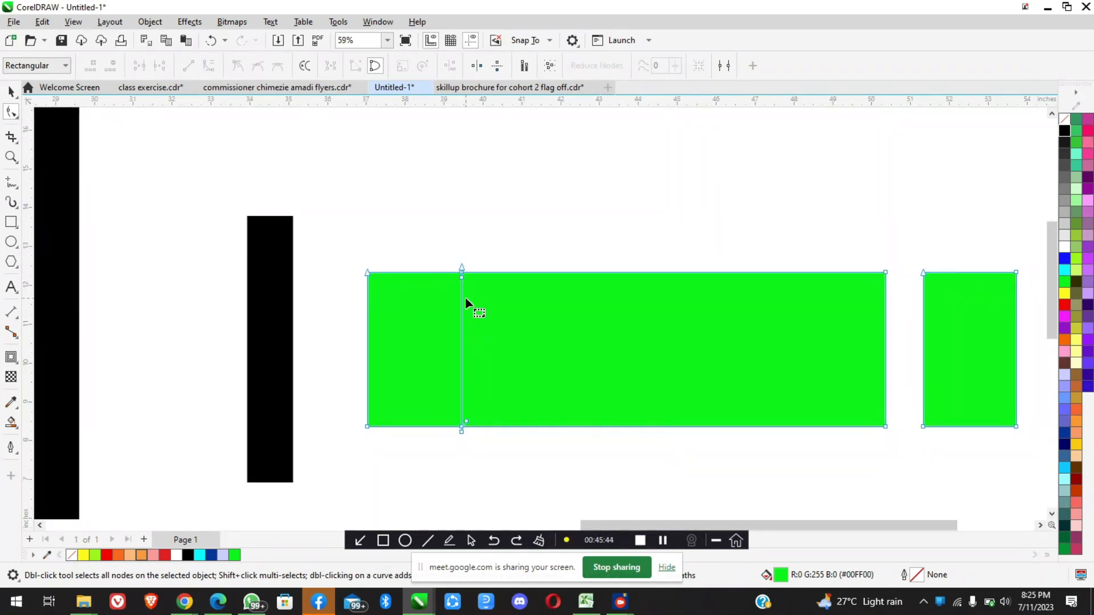
{"action": "scroll", "coordinate": [465, 297], "scroll_direction": "down", "scroll_amount": 2}
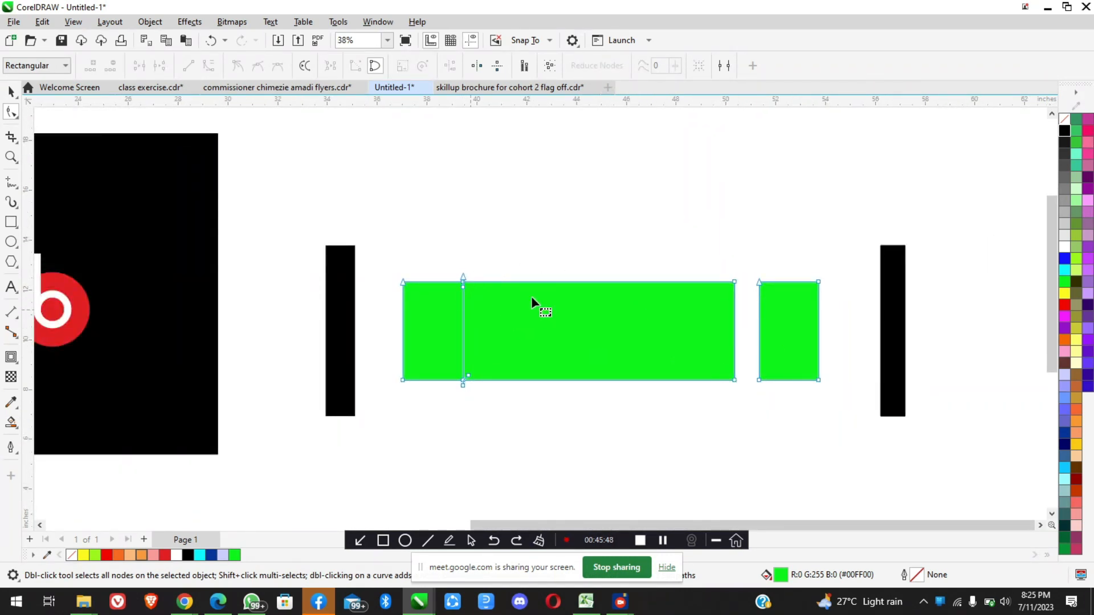
{"action": "scroll", "coordinate": [531, 296], "scroll_direction": "down", "scroll_amount": 2}
{"action": "key", "text": "space"}
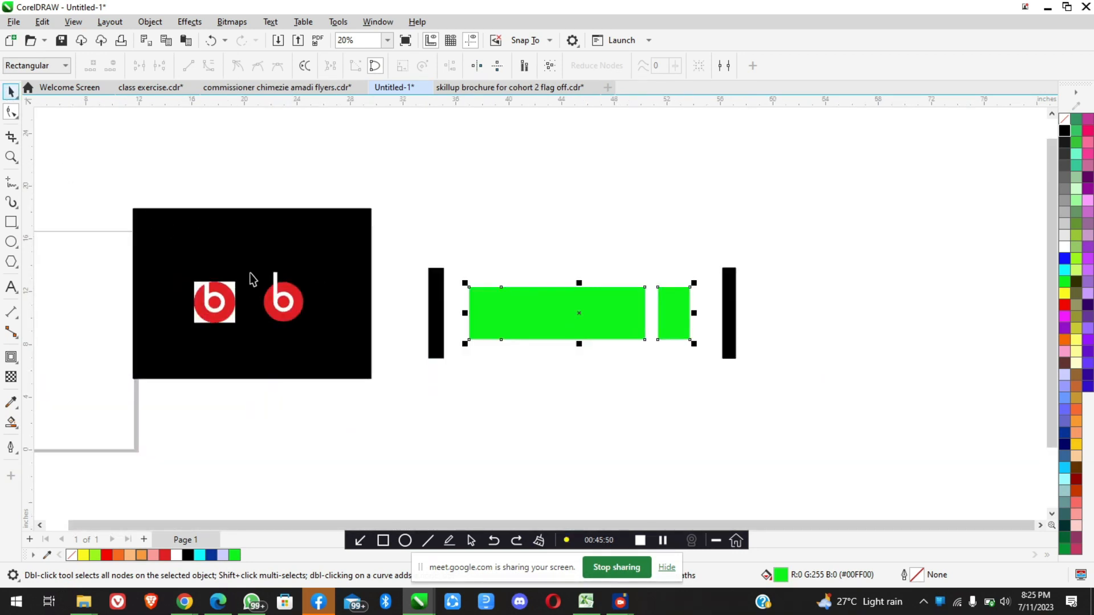
Convert the outlines of the b's white stem and ring to objects and weld them into one shape
{"action": "scroll", "coordinate": [253, 278], "scroll_direction": "up", "scroll_amount": 3}
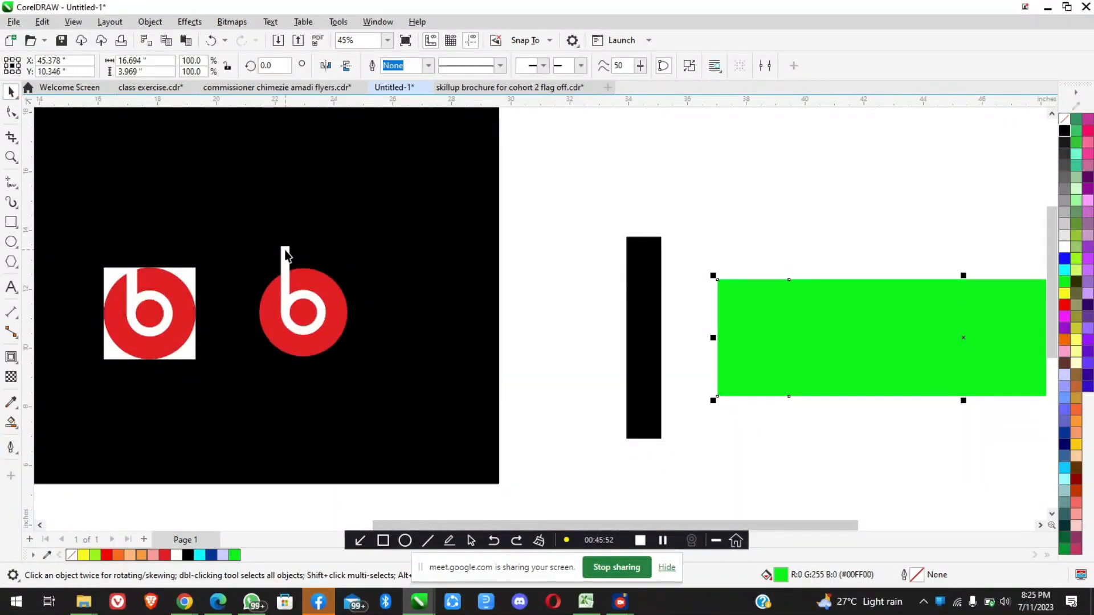
{"action": "left_click", "coordinate": [285, 255]}
{"action": "scroll", "coordinate": [287, 315], "scroll_direction": "up", "scroll_amount": 5}
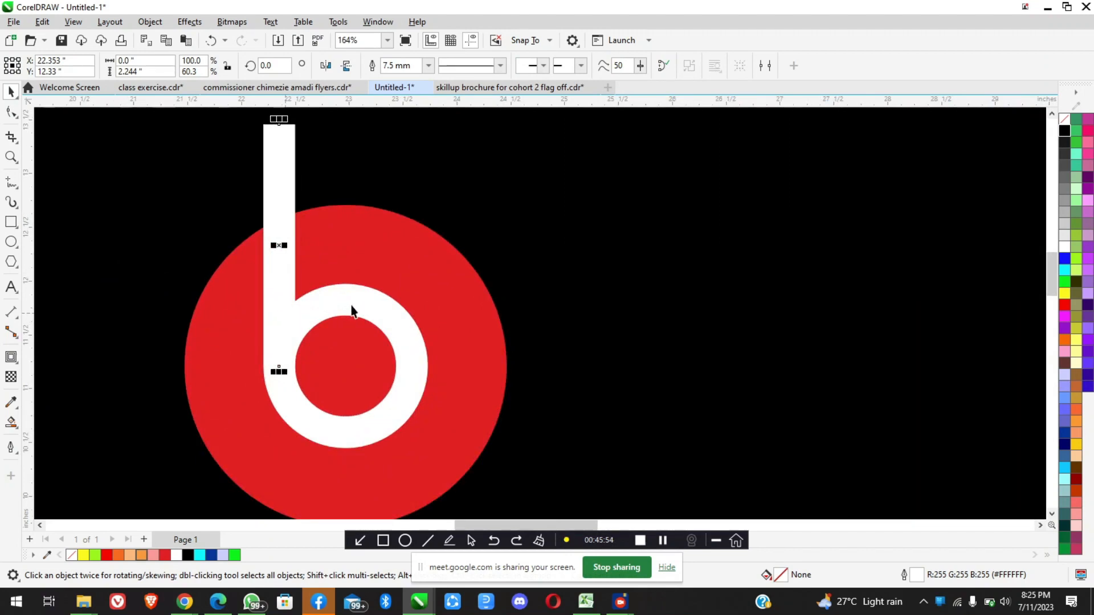
{"action": "left_click", "coordinate": [351, 308], "text": "shift"}
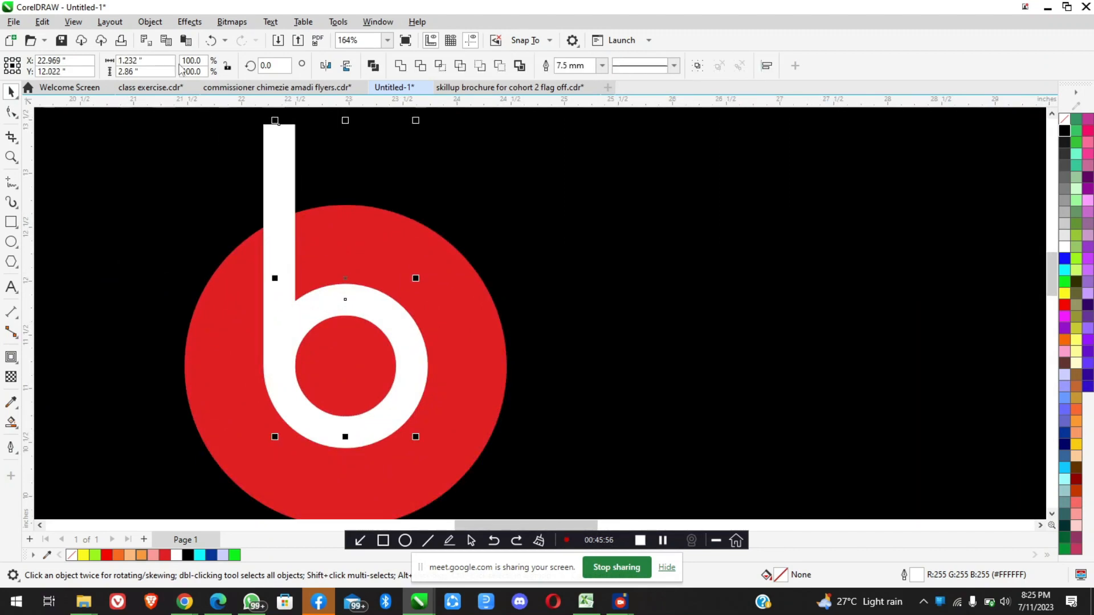
{"action": "scroll", "coordinate": [303, 264], "scroll_direction": "down", "scroll_amount": 3}
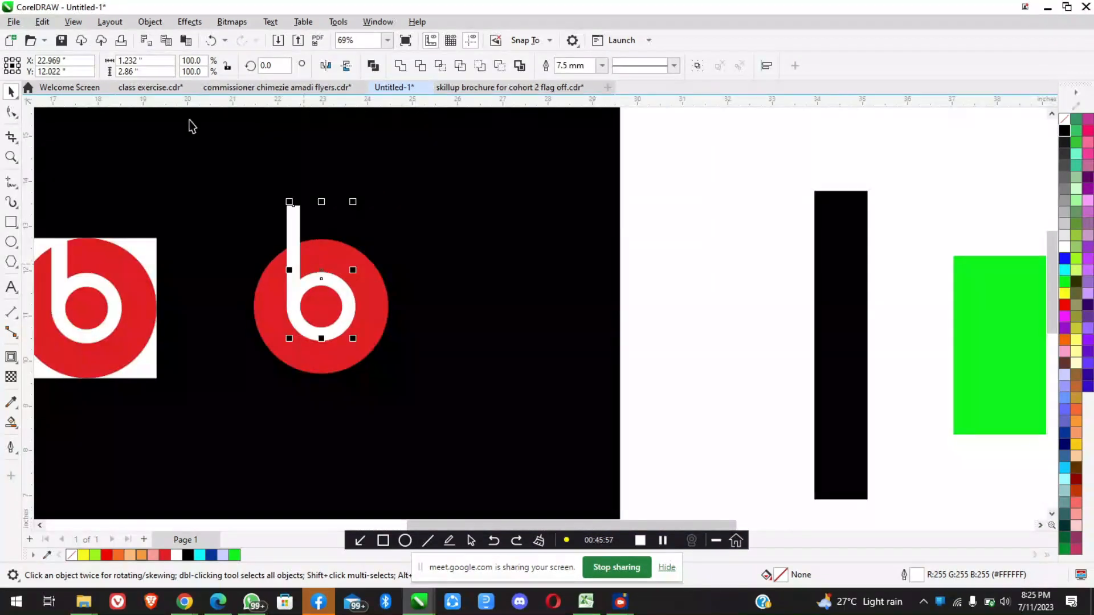
{"action": "left_click", "coordinate": [149, 22]}
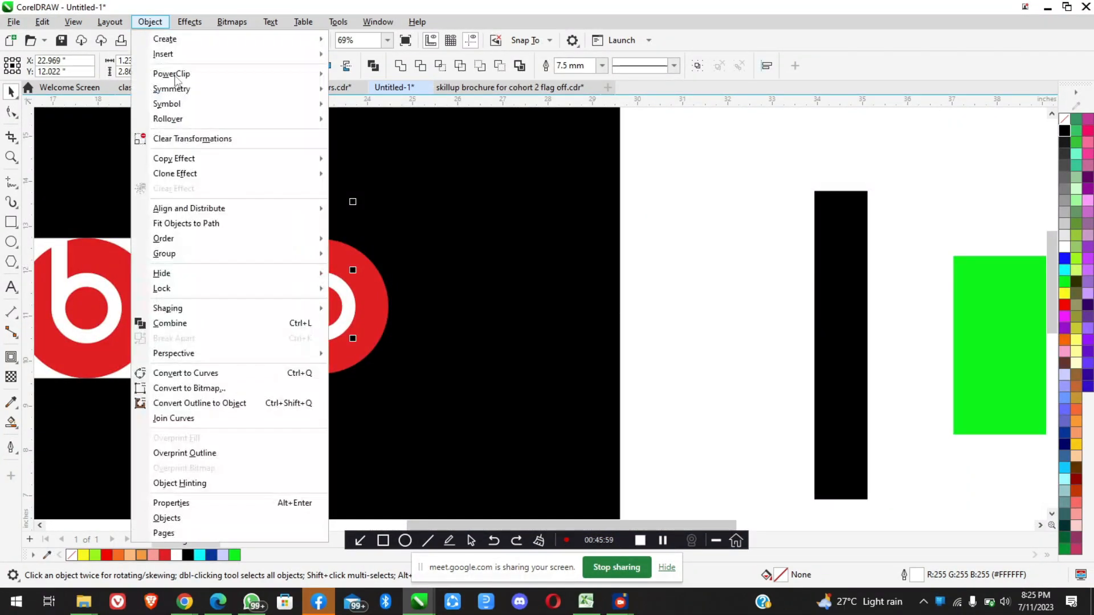
{"action": "left_click", "coordinate": [225, 404]}
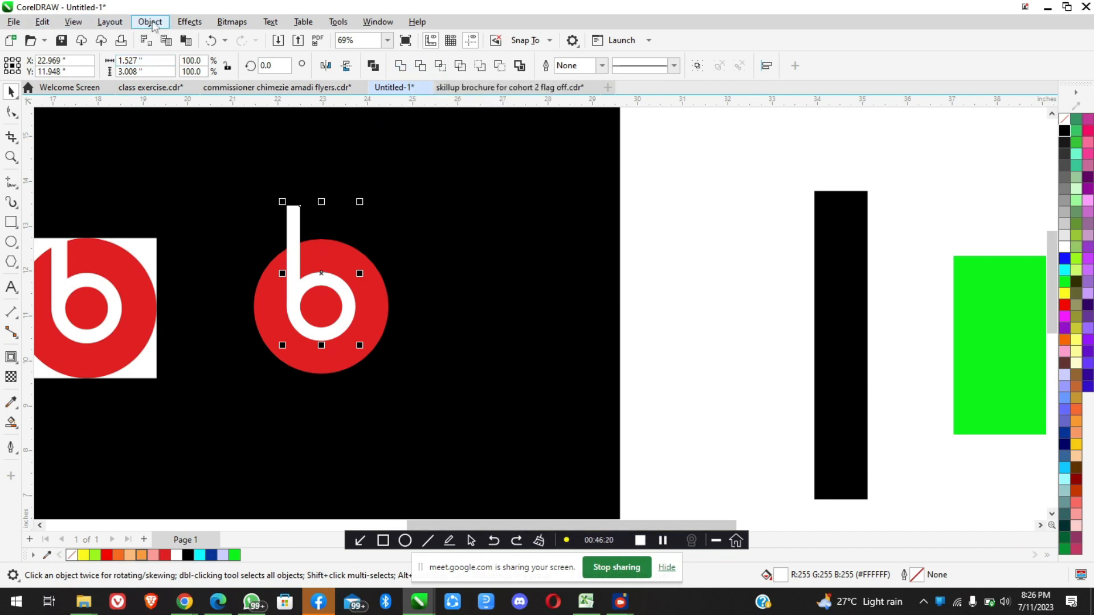
{"action": "left_click", "coordinate": [400, 66]}
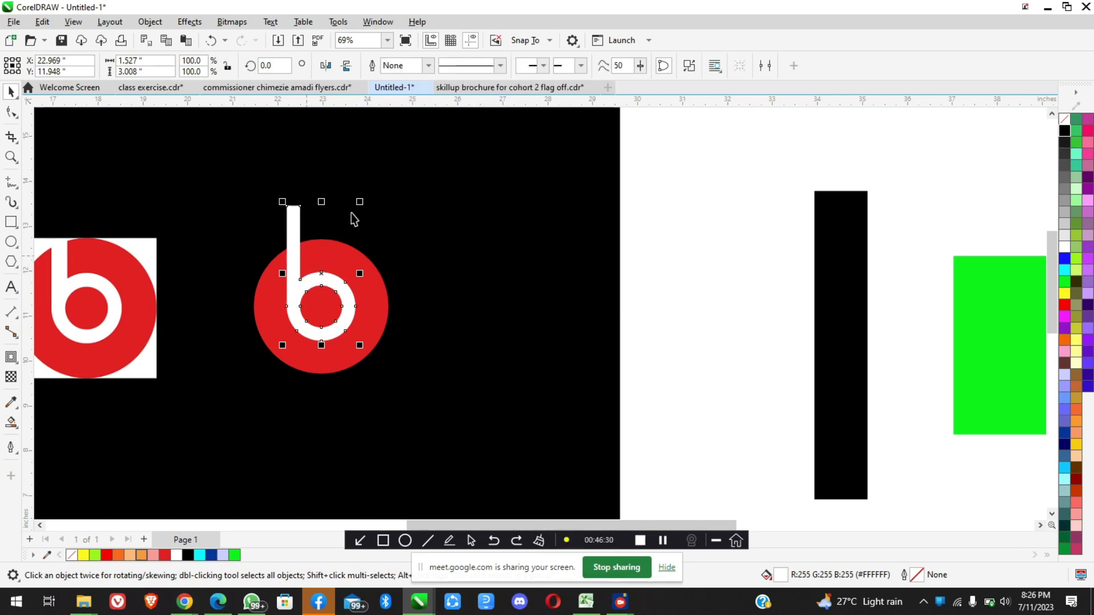
Trim the red circle with the white b, and move the b off to the circle's right
{"action": "left_click", "coordinate": [382, 310], "text": "shift"}
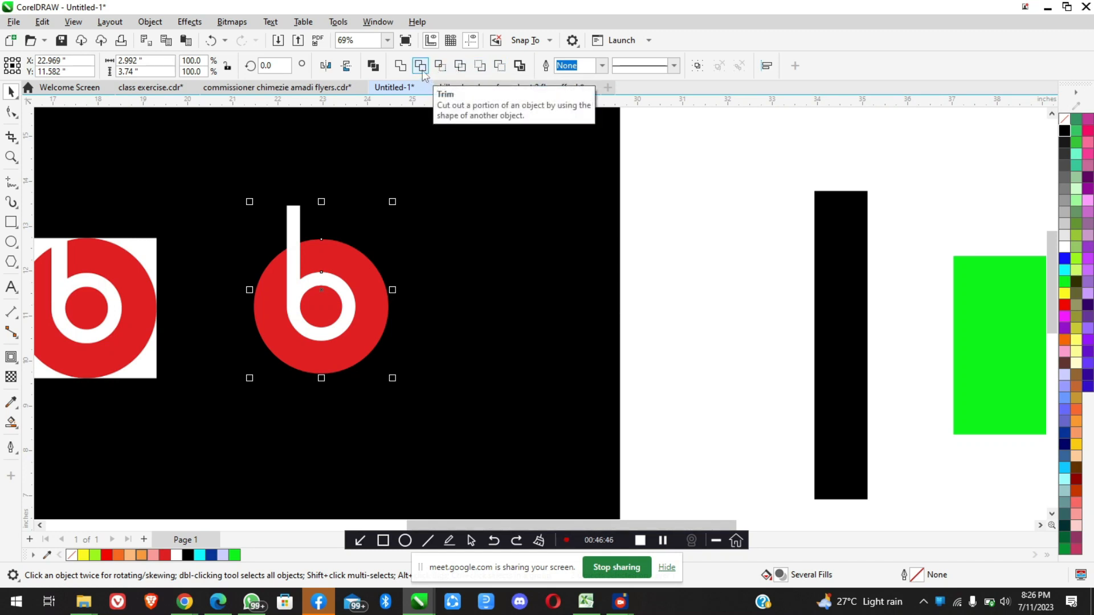
{"action": "left_click", "coordinate": [421, 67]}
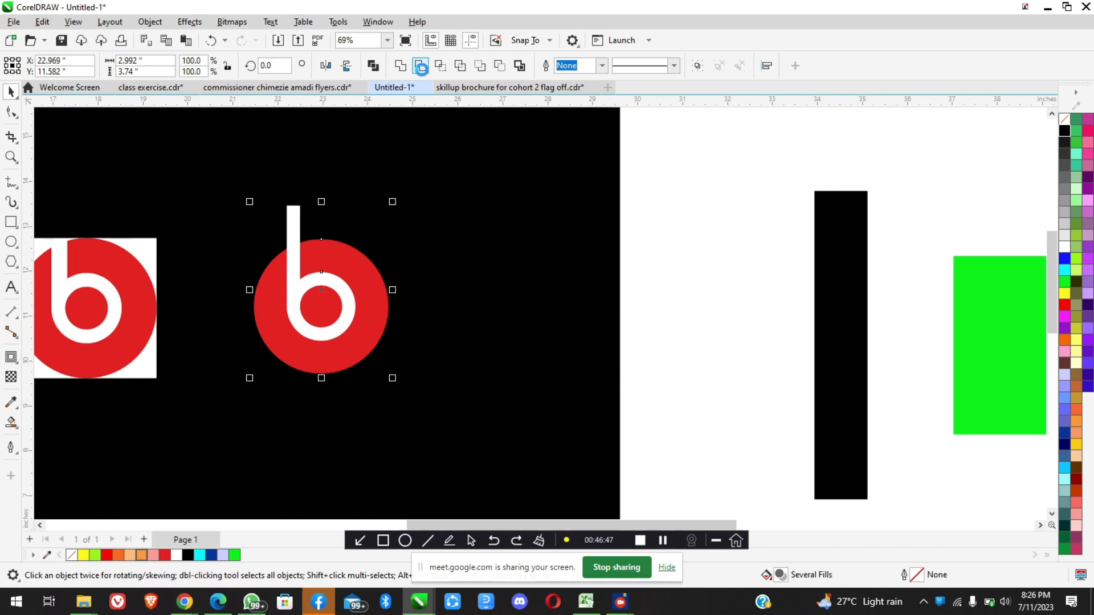
{"action": "left_click", "coordinate": [427, 242]}
{"action": "left_click_drag", "start_coordinate": [294, 234], "coordinate": [466, 223]}
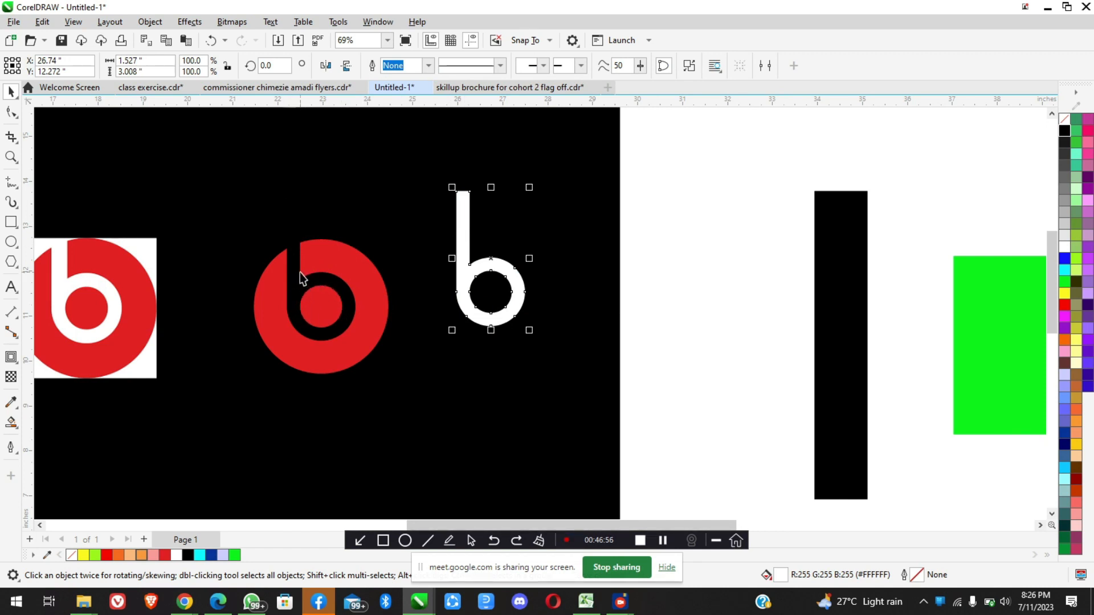
Compare the b-shaped cutout in the red circle with the cuts in the green rectangle
{"action": "scroll", "coordinate": [300, 273], "scroll_direction": "up", "scroll_amount": 3}
{"action": "scroll", "coordinate": [309, 286], "scroll_direction": "down", "scroll_amount": 5}
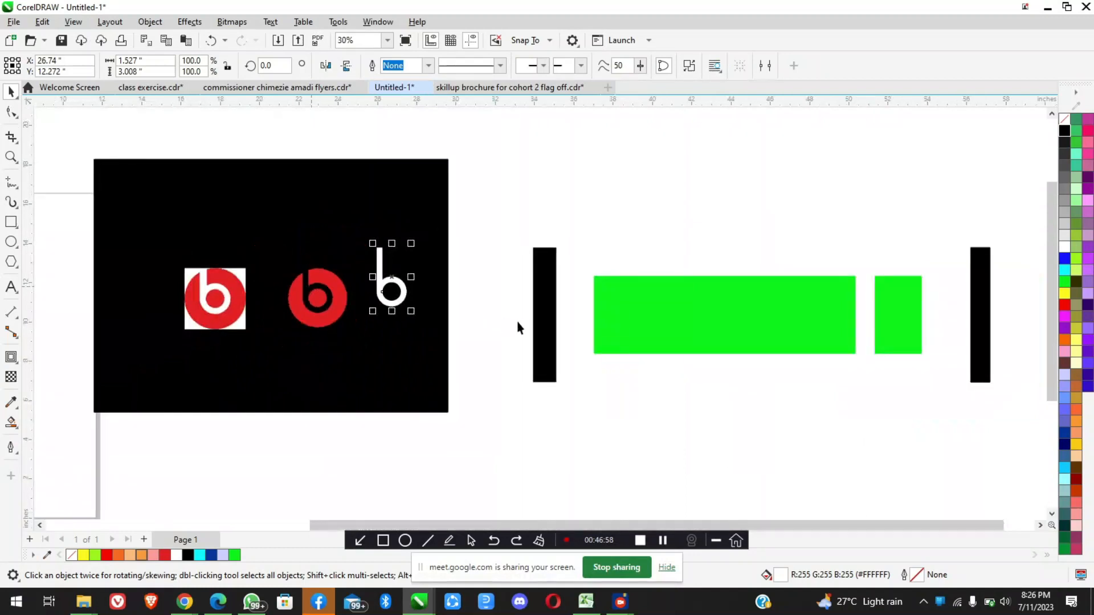
{"action": "double_click", "coordinate": [617, 319]}
{"action": "scroll", "coordinate": [660, 316], "scroll_direction": "up", "scroll_amount": 2}
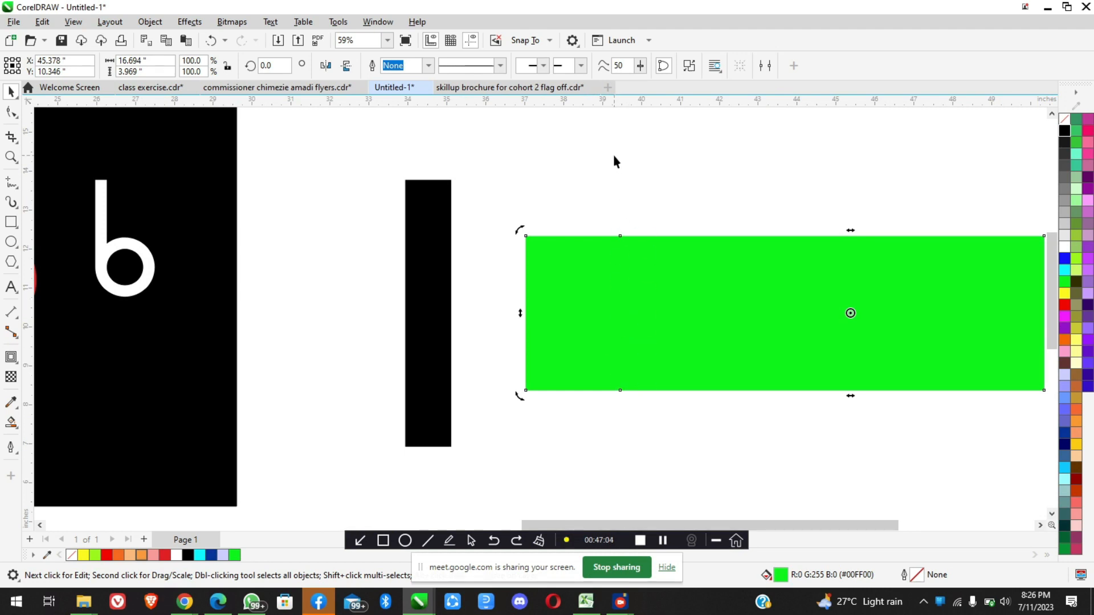
{"action": "scroll", "coordinate": [585, 318], "scroll_direction": "down", "scroll_amount": 3}
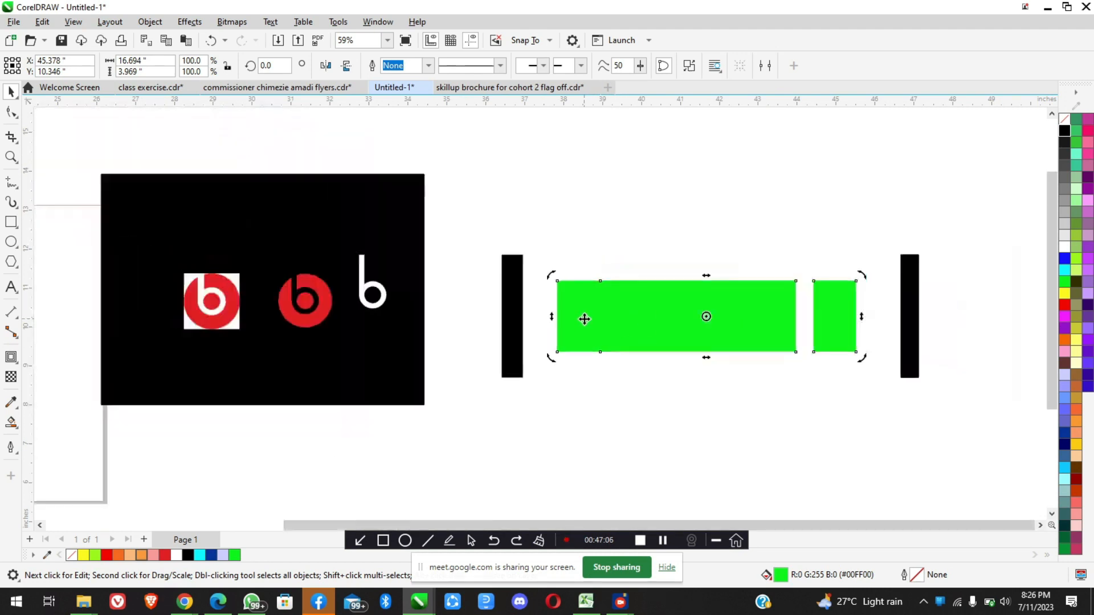
{"action": "left_click", "coordinate": [665, 356]}
{"action": "scroll", "coordinate": [733, 323], "scroll_direction": "up", "scroll_amount": 1}
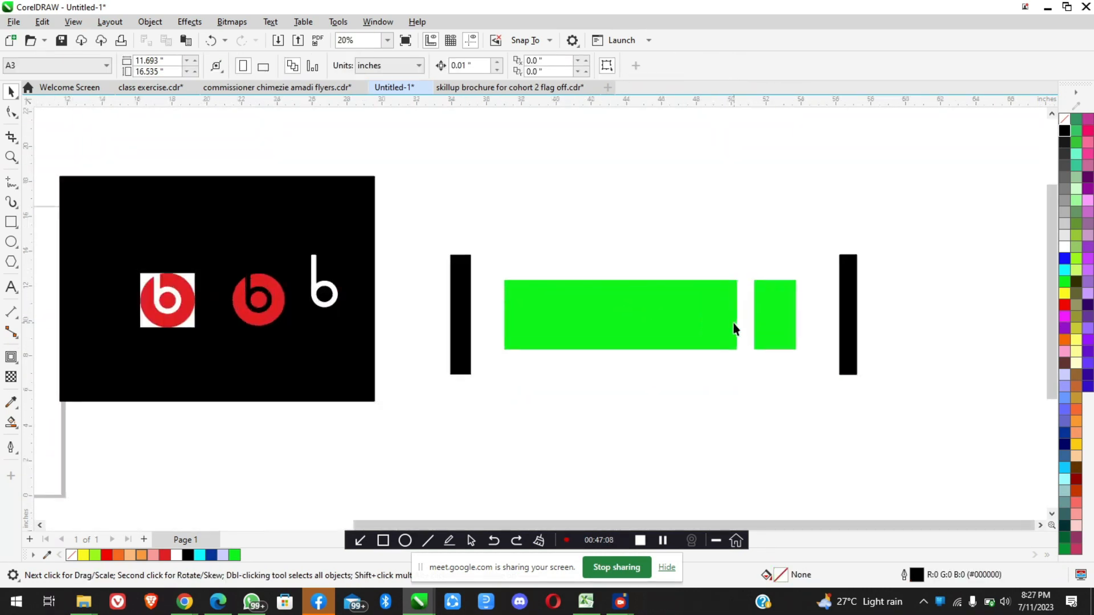
{"action": "scroll", "coordinate": [586, 320], "scroll_direction": "down", "scroll_amount": 2}
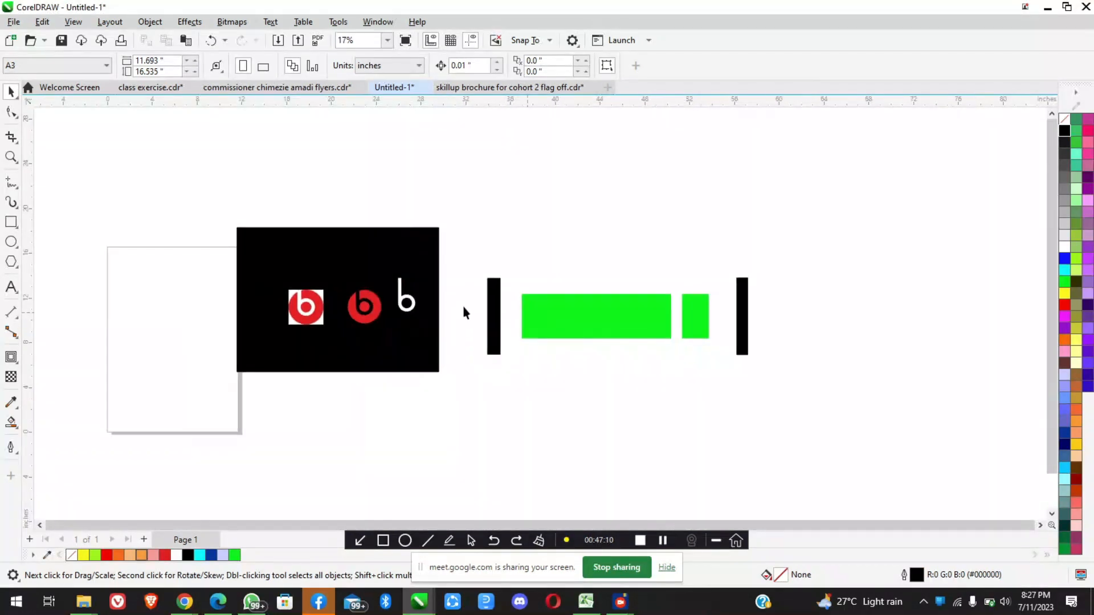
{"action": "scroll", "coordinate": [358, 306], "scroll_direction": "up", "scroll_amount": 3}
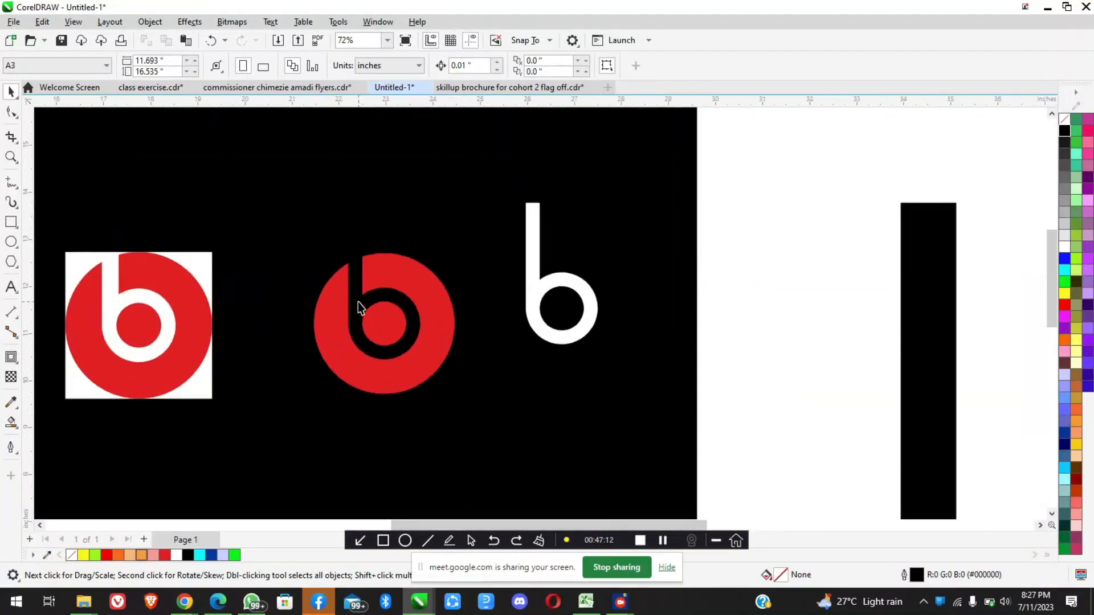
Select the white b, check the participants in the Google Meet window, and return to CorelDRAW
{"action": "left_click", "coordinate": [532, 261]}
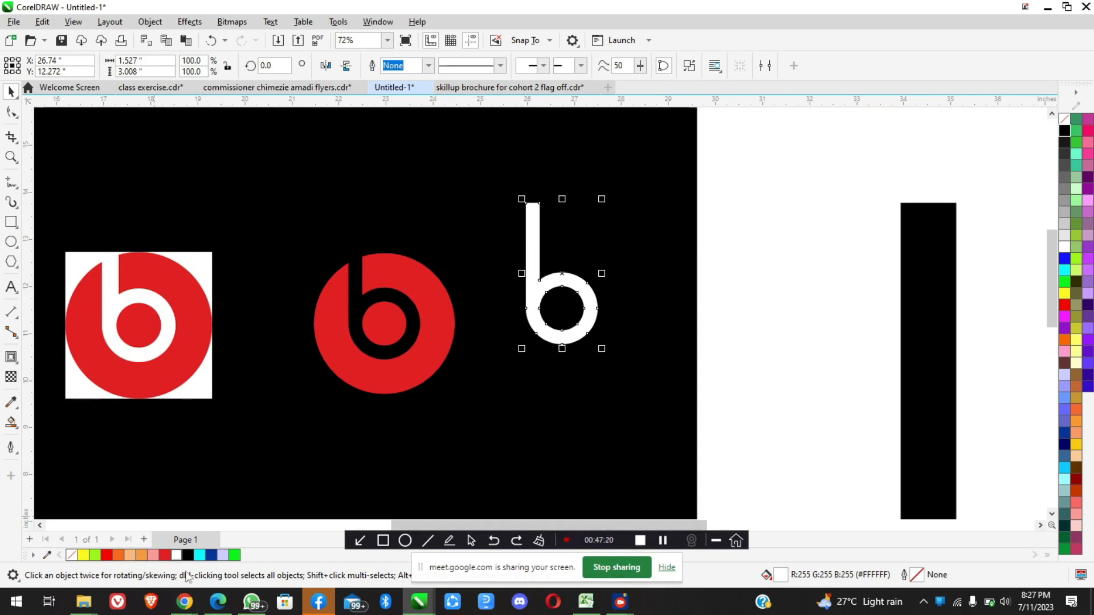
{"action": "mouse_move", "coordinate": [185, 604]}
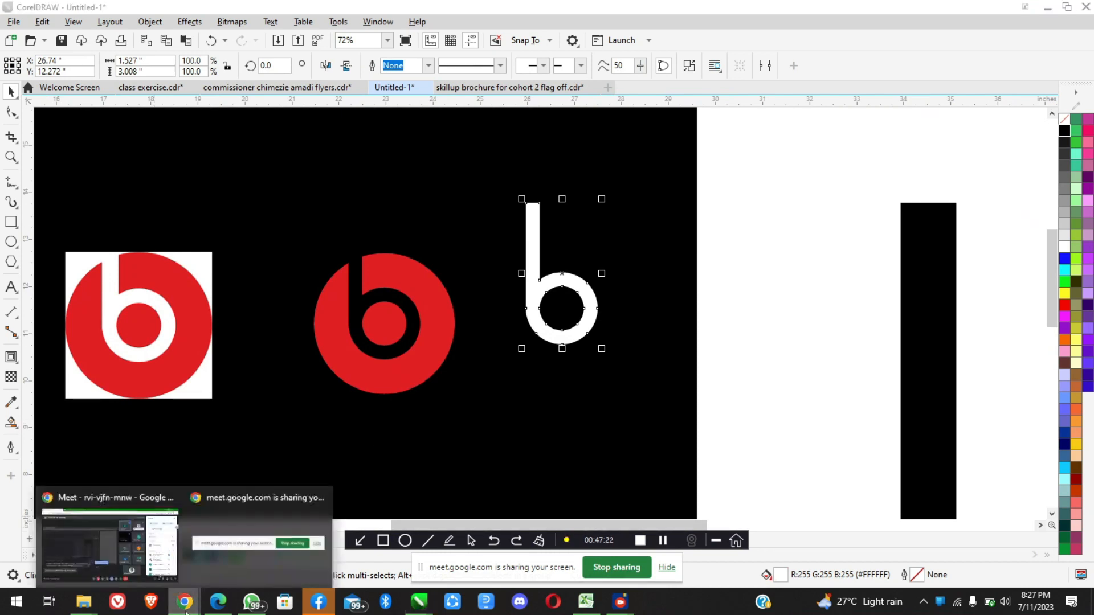
{"action": "left_click", "coordinate": [110, 535]}
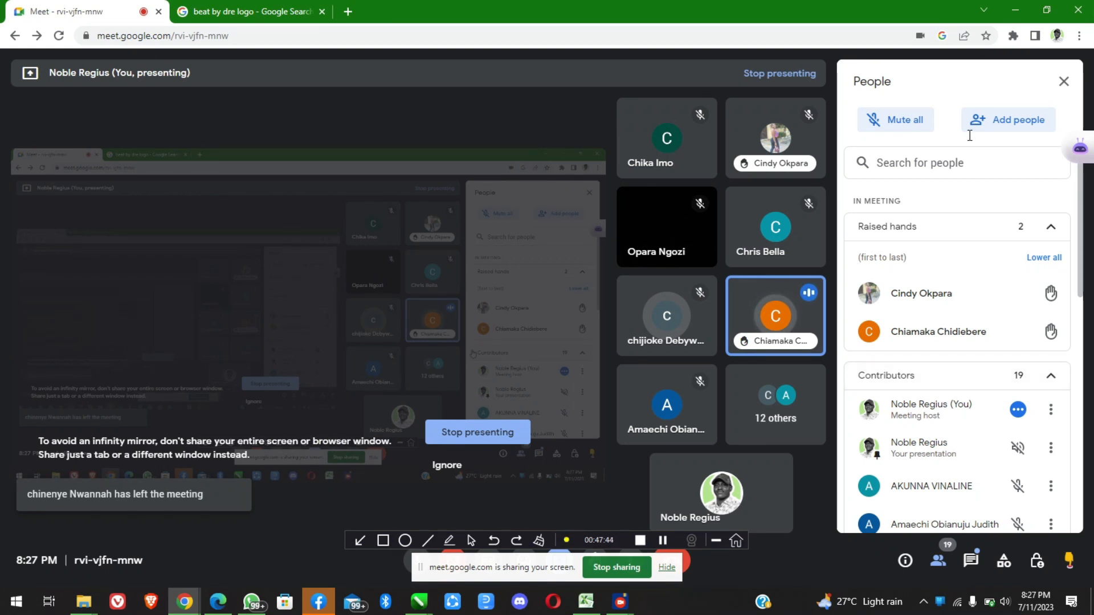
{"action": "key", "text": "alt+Tab"}
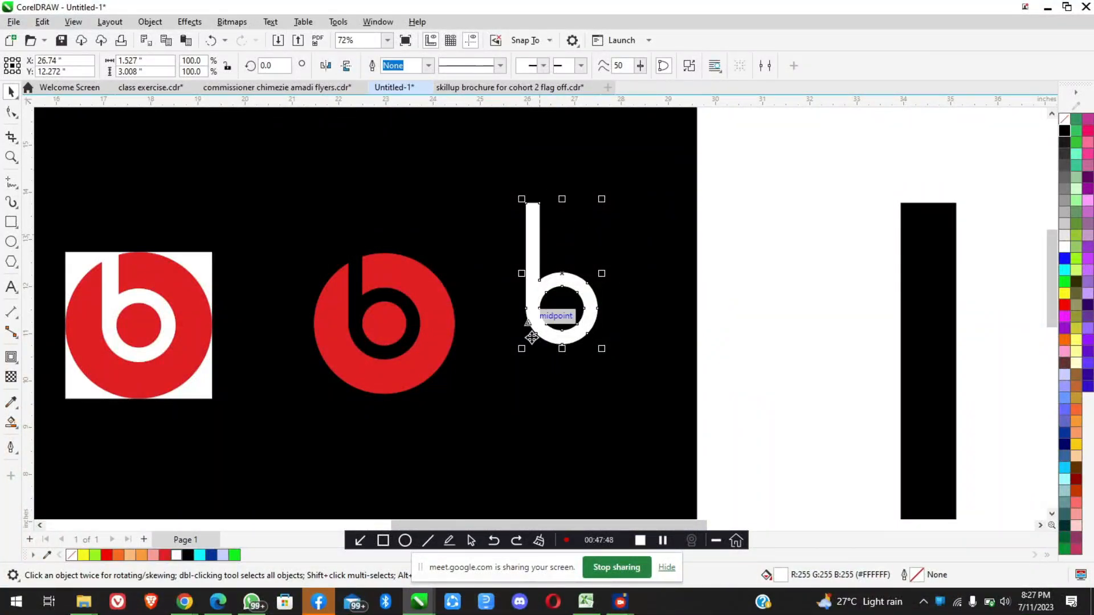
Check the raised hands in the Google Meet window and return to CorelDRAW
{"action": "scroll", "coordinate": [501, 225], "scroll_direction": "down", "scroll_amount": 3}
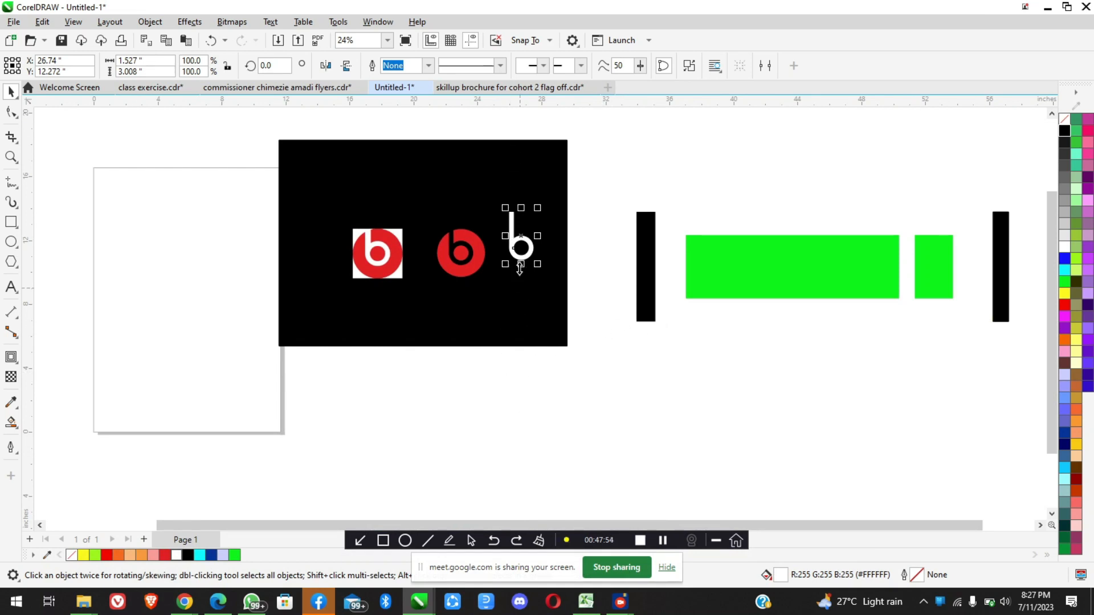
{"action": "left_click", "coordinate": [185, 601]}
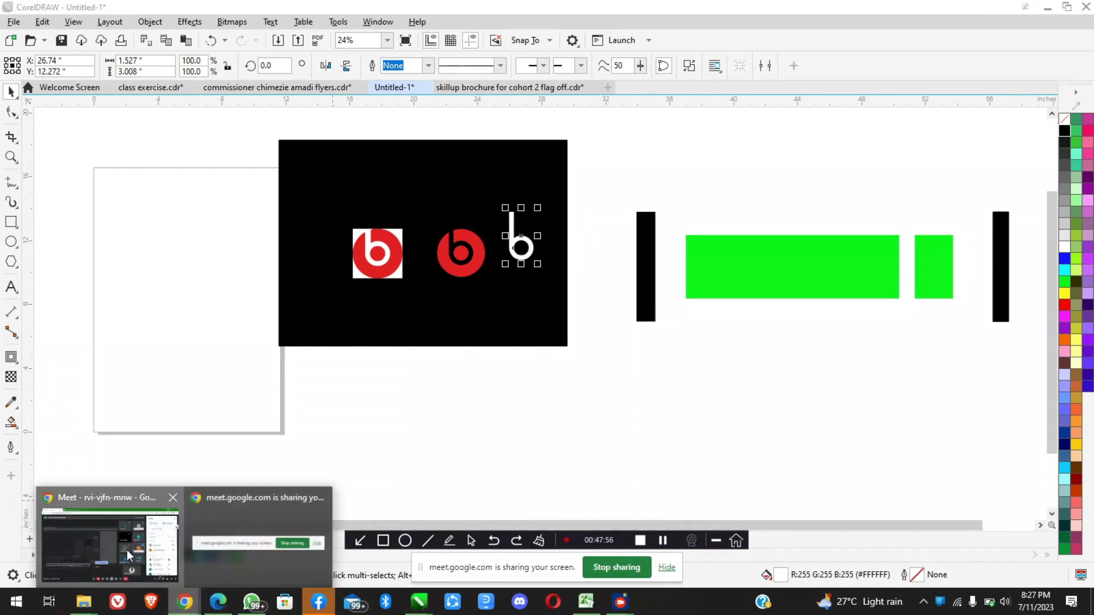
{"action": "left_click", "coordinate": [127, 556]}
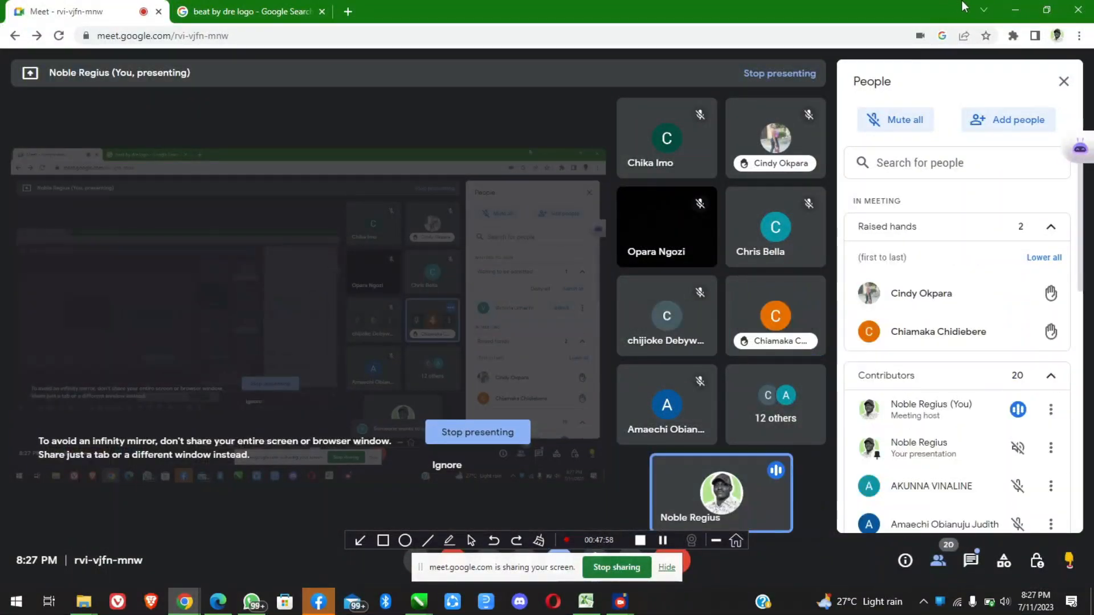
{"action": "left_click", "coordinate": [1015, 9]}
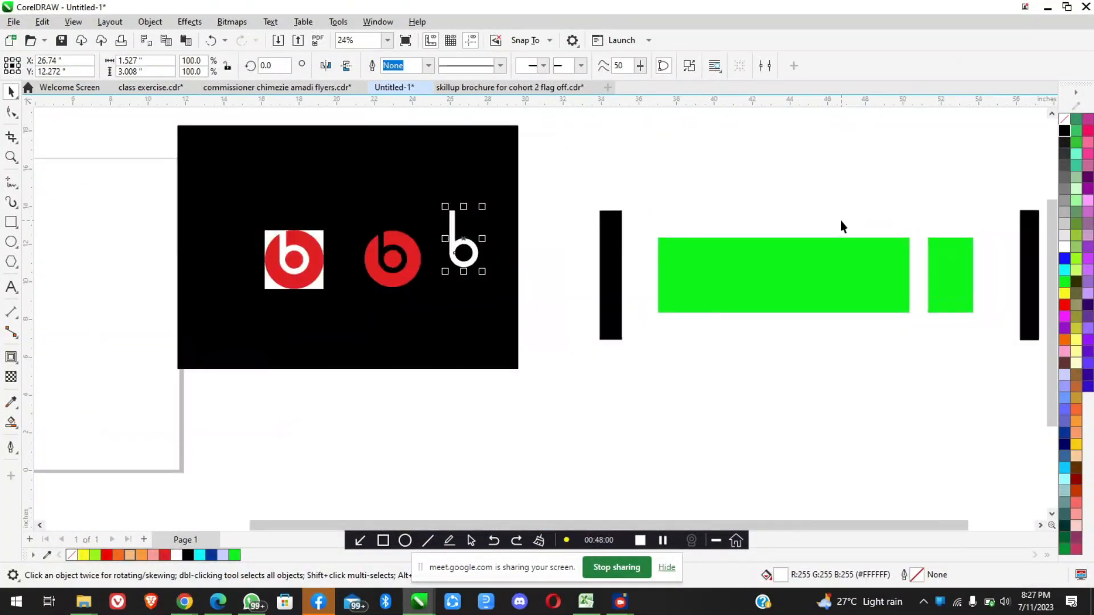
Draw a circle in the empty space beyond the green rectangles, with a 10.0 mm outline, scaled to about 4.5 in across
{"action": "scroll", "coordinate": [541, 248], "scroll_direction": "down", "scroll_amount": 2}
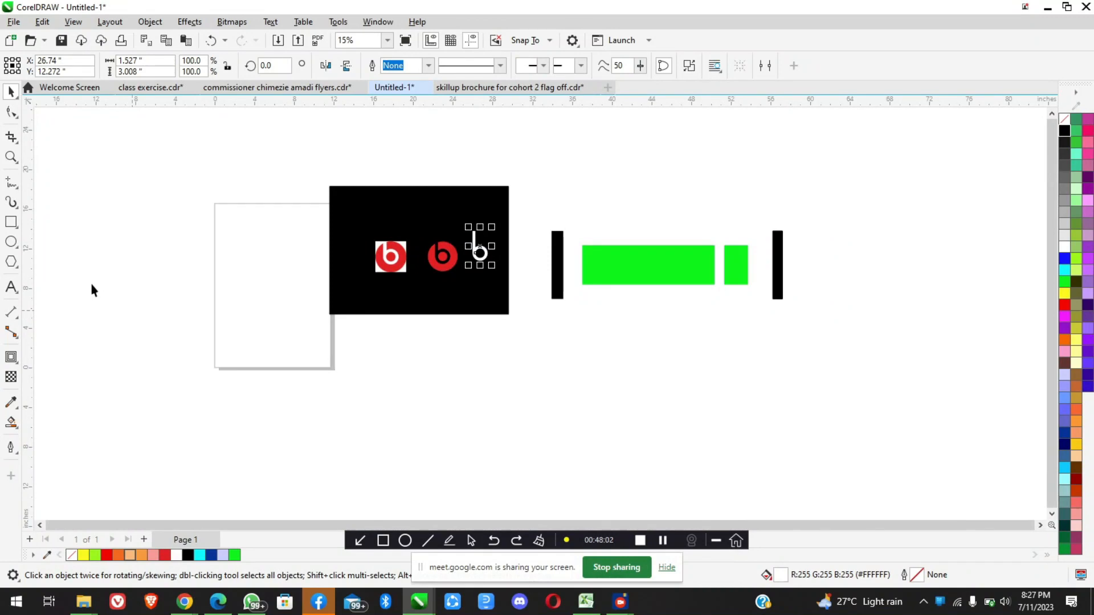
{"action": "left_click", "coordinate": [11, 223]}
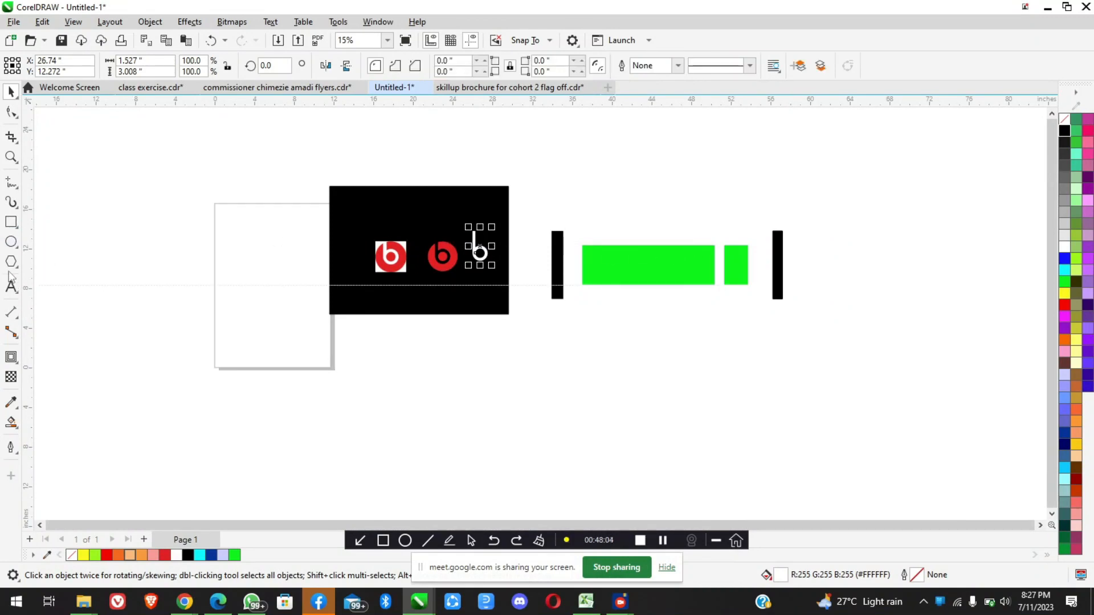
{"action": "left_click_drag", "start_coordinate": [852, 170], "coordinate": [933, 251]}
{"action": "scroll", "coordinate": [953, 171], "scroll_direction": "up", "scroll_amount": 2}
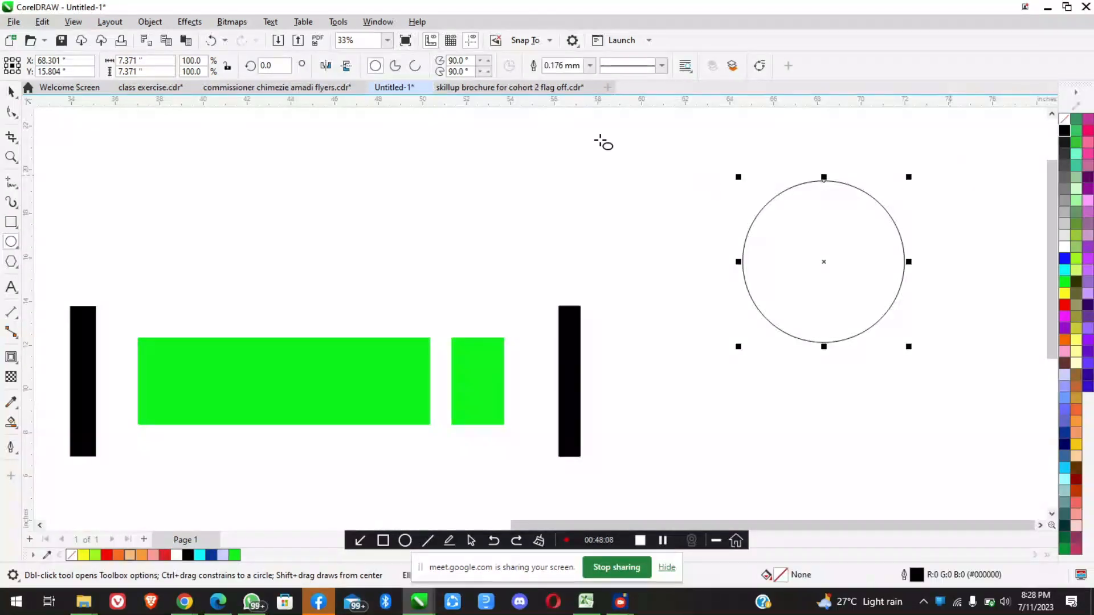
{"action": "left_click", "coordinate": [589, 65]}
{"action": "left_click", "coordinate": [571, 223]}
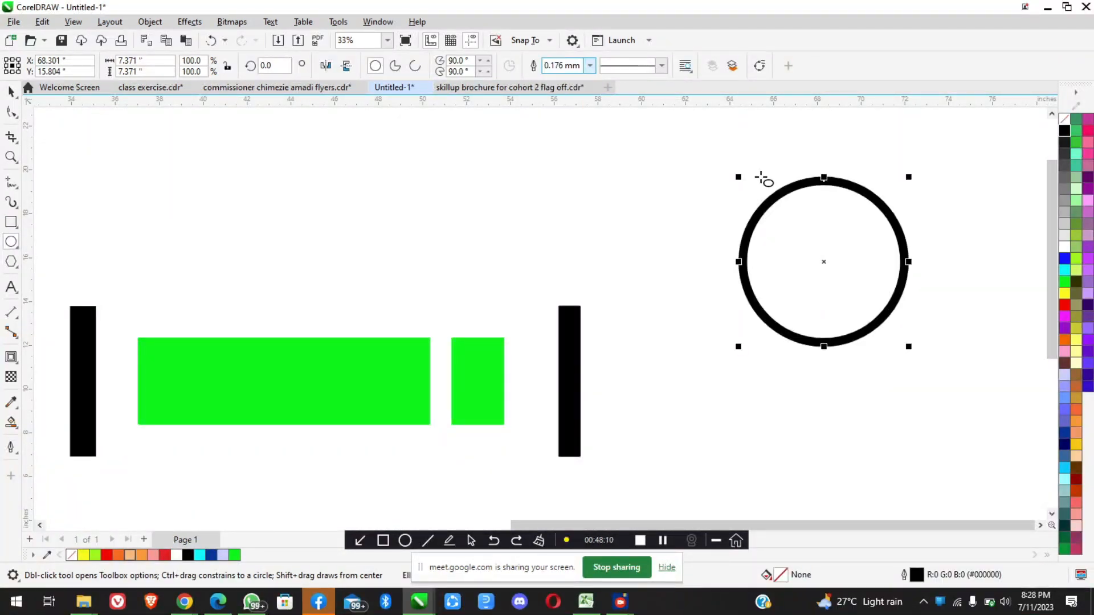
{"action": "scroll", "coordinate": [912, 200], "scroll_direction": "up", "scroll_amount": 1}
{"action": "left_click_drag", "start_coordinate": [896, 160], "coordinate": [806, 250]}
Draw a vertical line about 6.8 in long beside the new circle and give it a 10.0 mm outline
{"action": "left_click", "coordinate": [10, 182]}
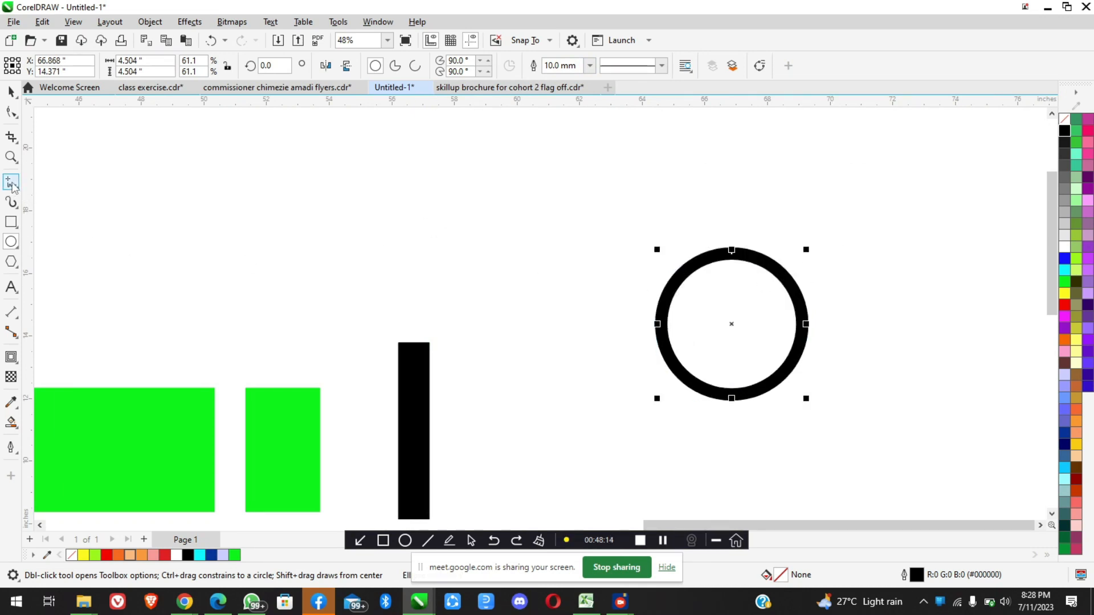
{"action": "left_click", "coordinate": [621, 182]}
{"action": "left_click", "coordinate": [621, 400]}
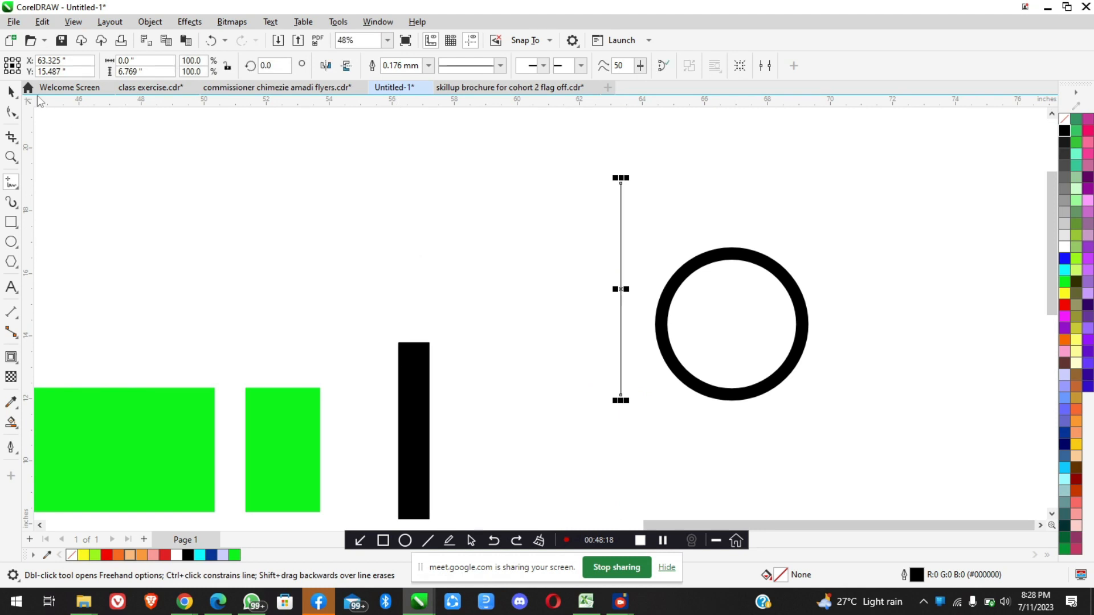
{"action": "left_click", "coordinate": [428, 66]}
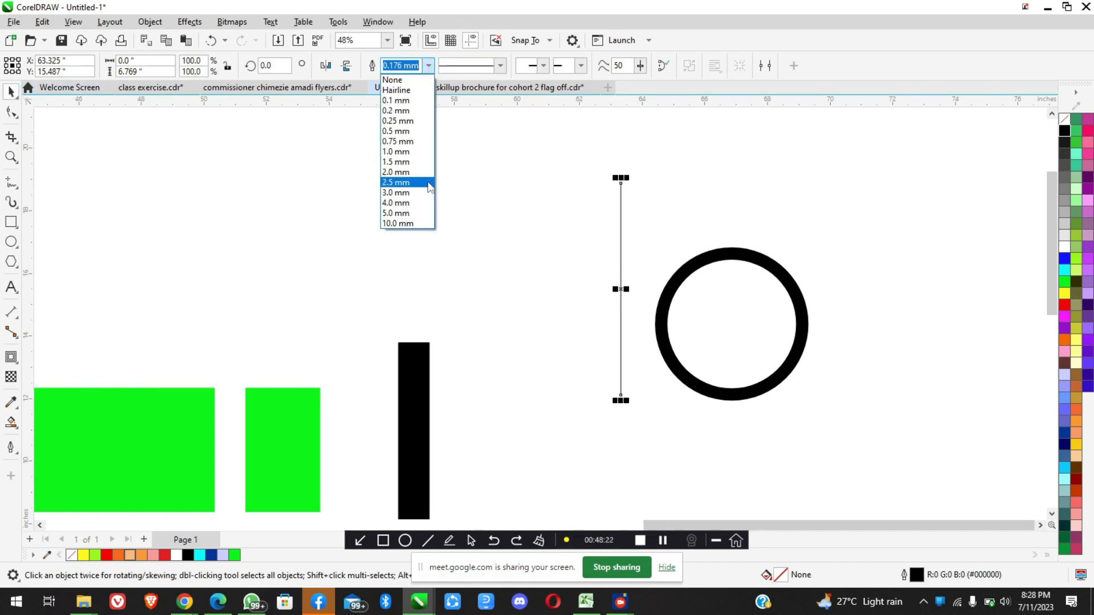
{"action": "left_click", "coordinate": [420, 220]}
Move the vertical line further from the circle and lengthen it to about 7.3 in
{"action": "left_click_drag", "start_coordinate": [619, 277], "coordinate": [541, 312]}
{"action": "left_click", "coordinate": [554, 205]}
{"action": "left_click", "coordinate": [545, 206]}
{"action": "left_click_drag", "start_coordinate": [550, 202], "coordinate": [567, 182]}
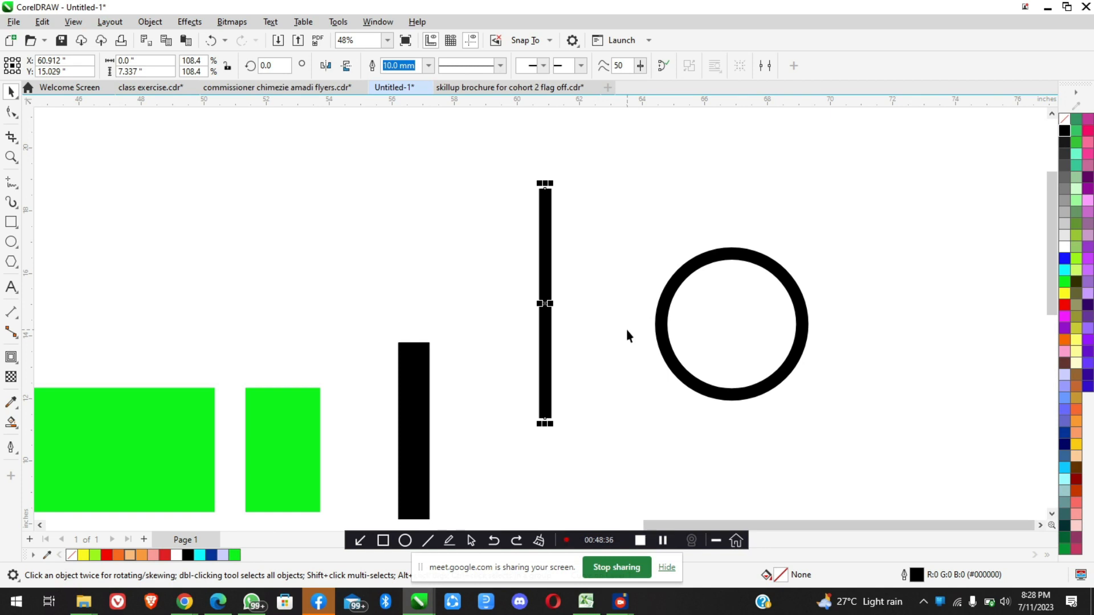
Select the line and the circle, and align the line to the circle's left edge, then to its right edge
{"action": "scroll", "coordinate": [602, 356], "scroll_direction": "down", "scroll_amount": 3}
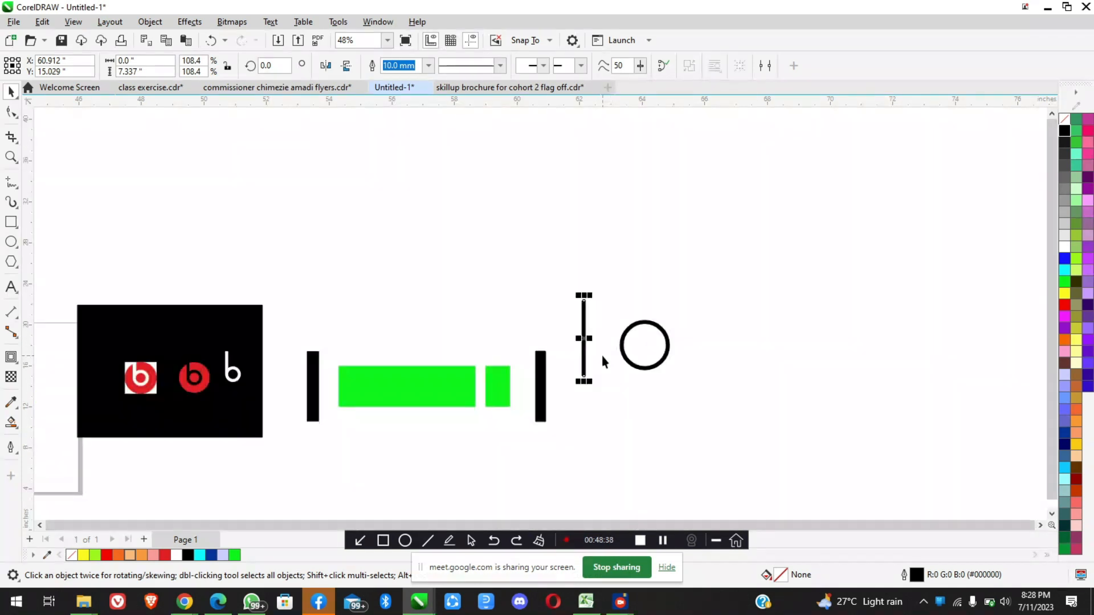
{"action": "scroll", "coordinate": [657, 362], "scroll_direction": "up", "scroll_amount": 3}
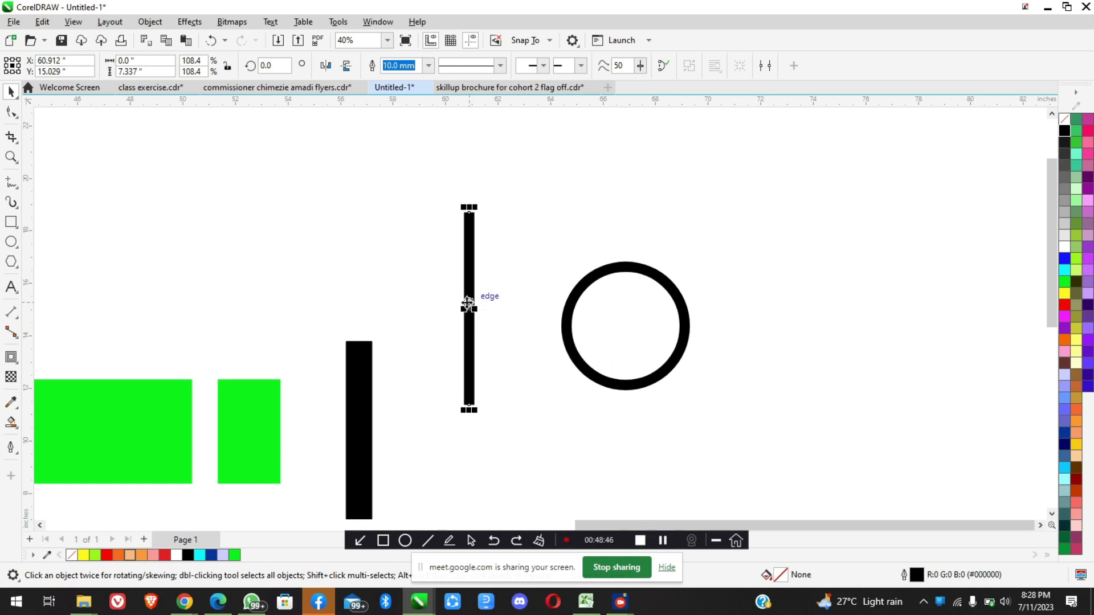
{"action": "scroll", "coordinate": [469, 307], "scroll_direction": "up", "scroll_amount": 2}
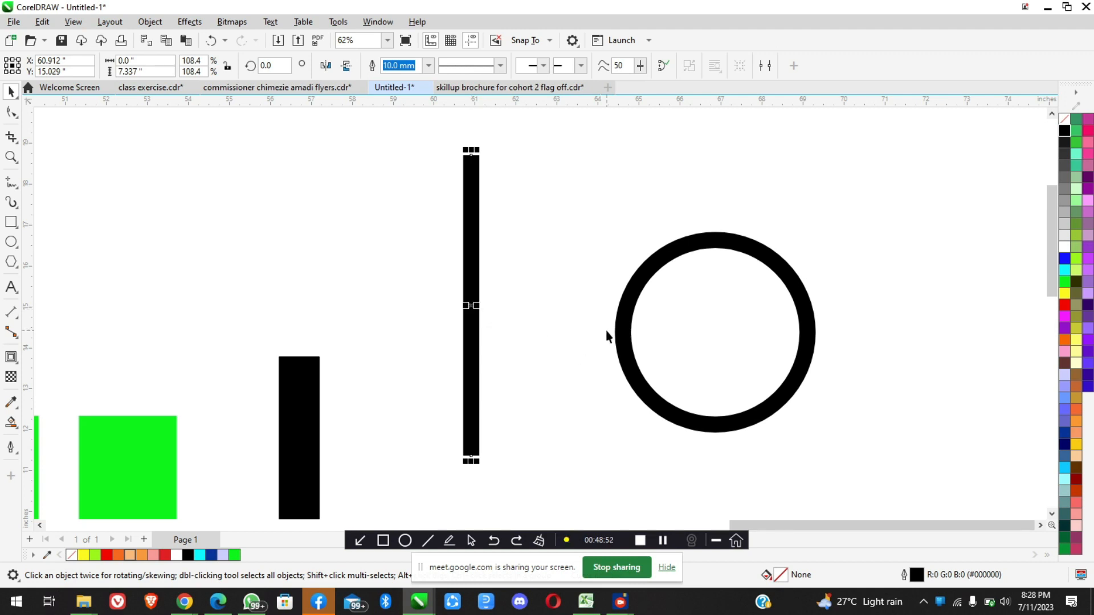
{"action": "left_click", "coordinate": [471, 269]}
{"action": "left_click", "coordinate": [471, 273]}
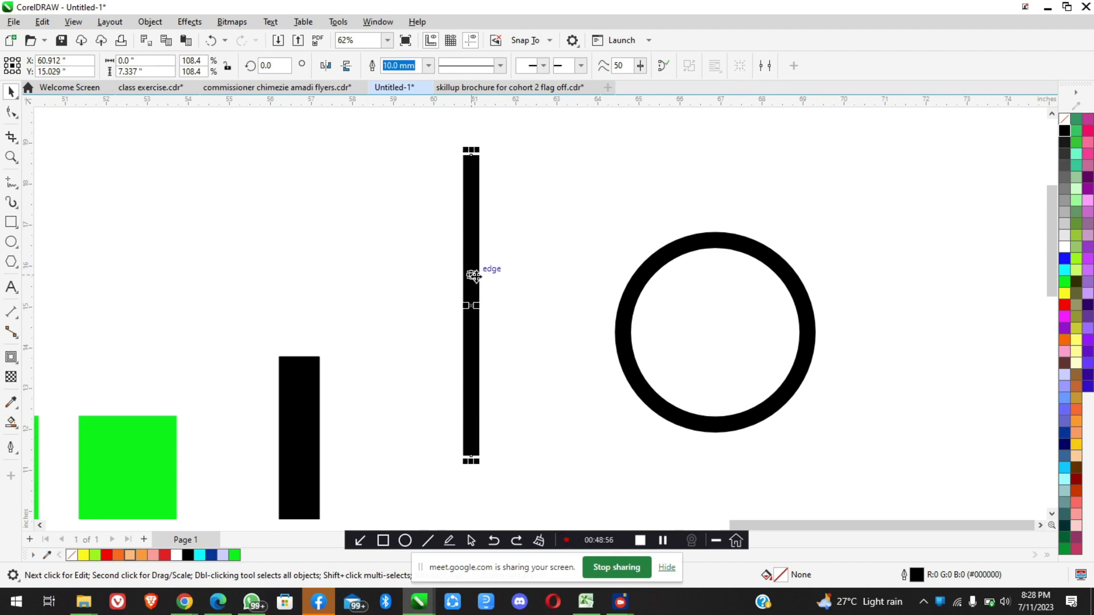
{"action": "left_click", "coordinate": [662, 319], "text": "shift"}
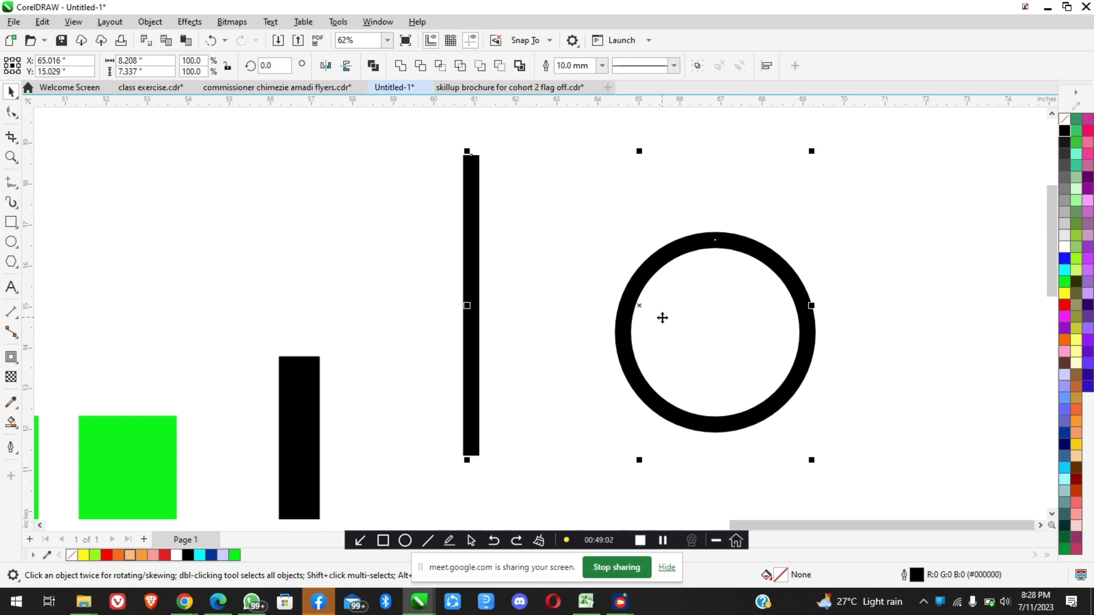
{"action": "key", "text": "l"}
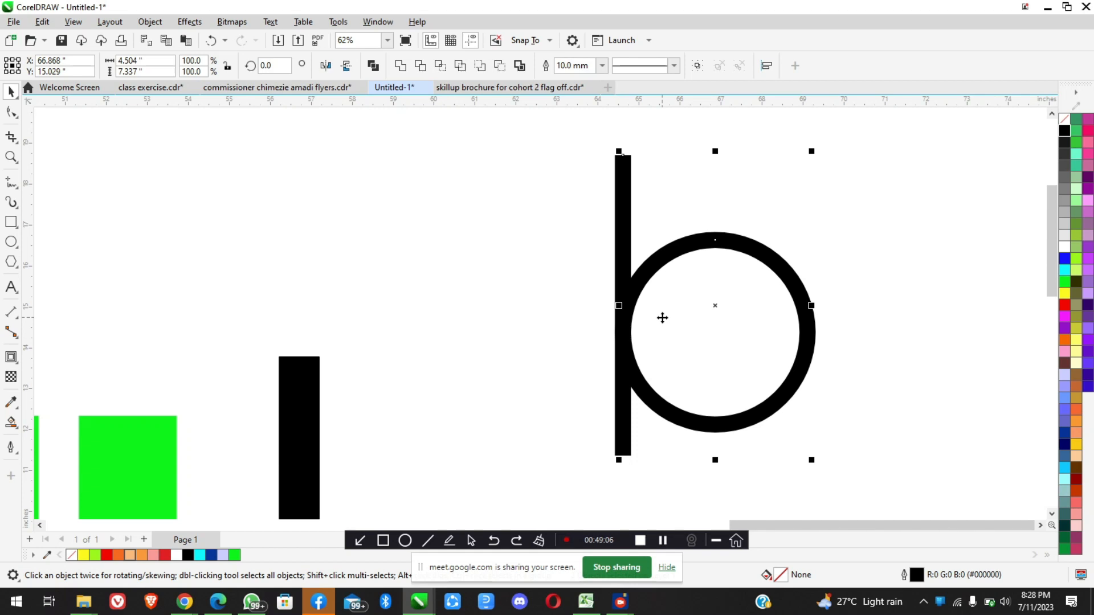
{"action": "key", "text": "r"}
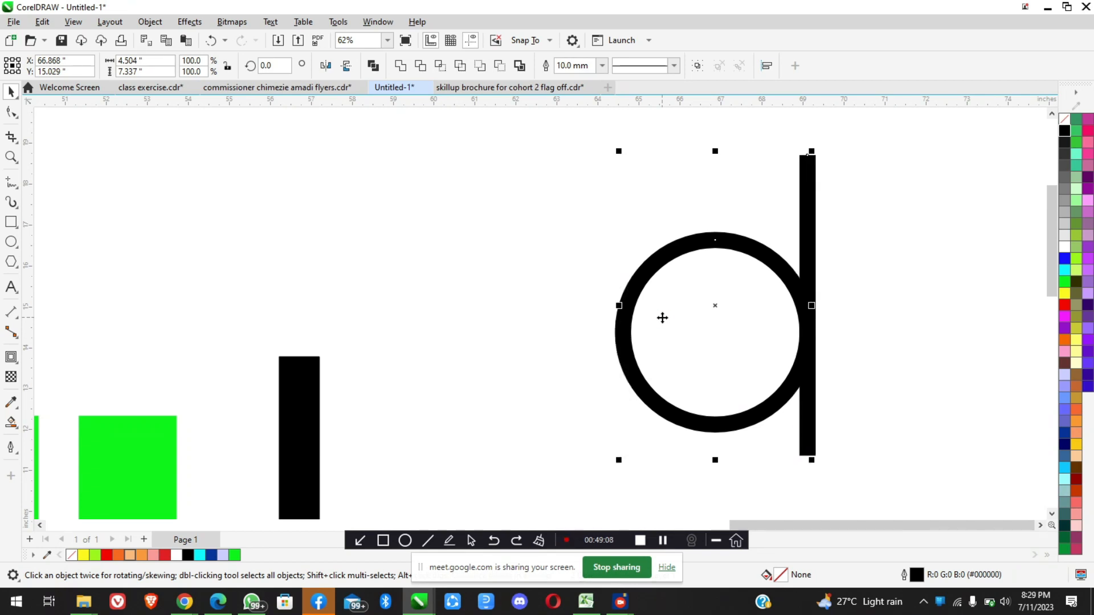
Align the line to the circle's top, then to its bottom, and centre it horizontally on the circle
{"action": "key", "text": "t"}
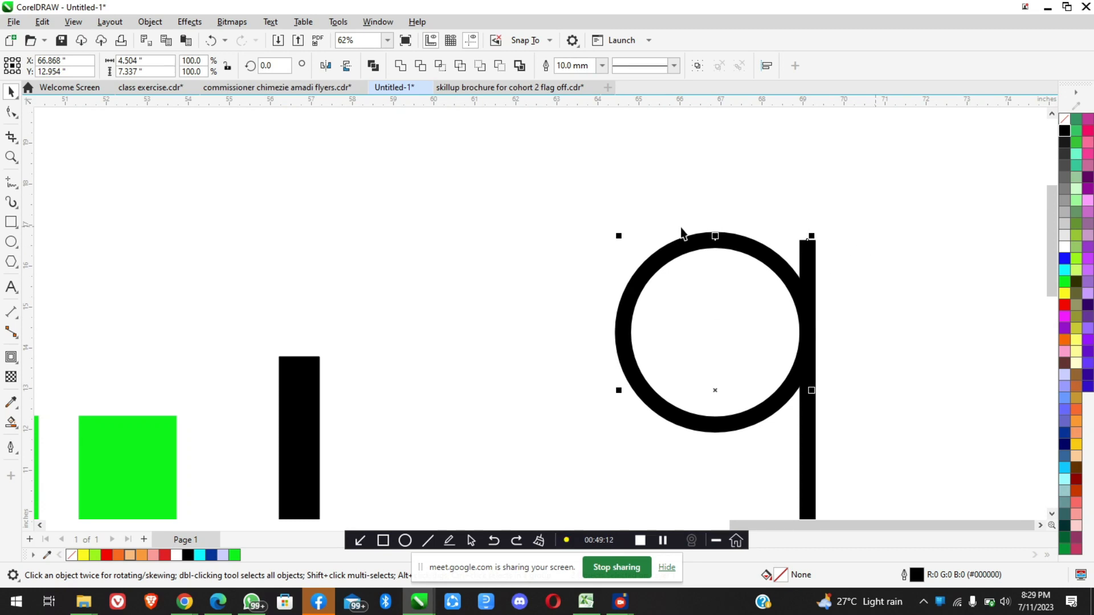
{"action": "scroll", "coordinate": [736, 241], "scroll_direction": "down", "scroll_amount": 2}
{"action": "key", "text": "b"}
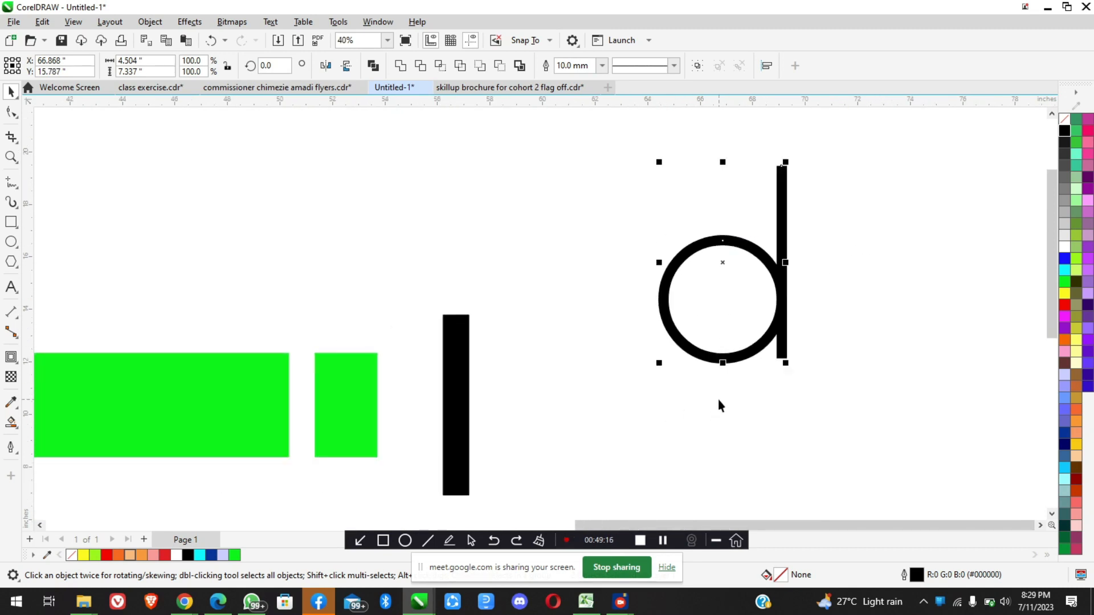
{"action": "key", "text": "c"}
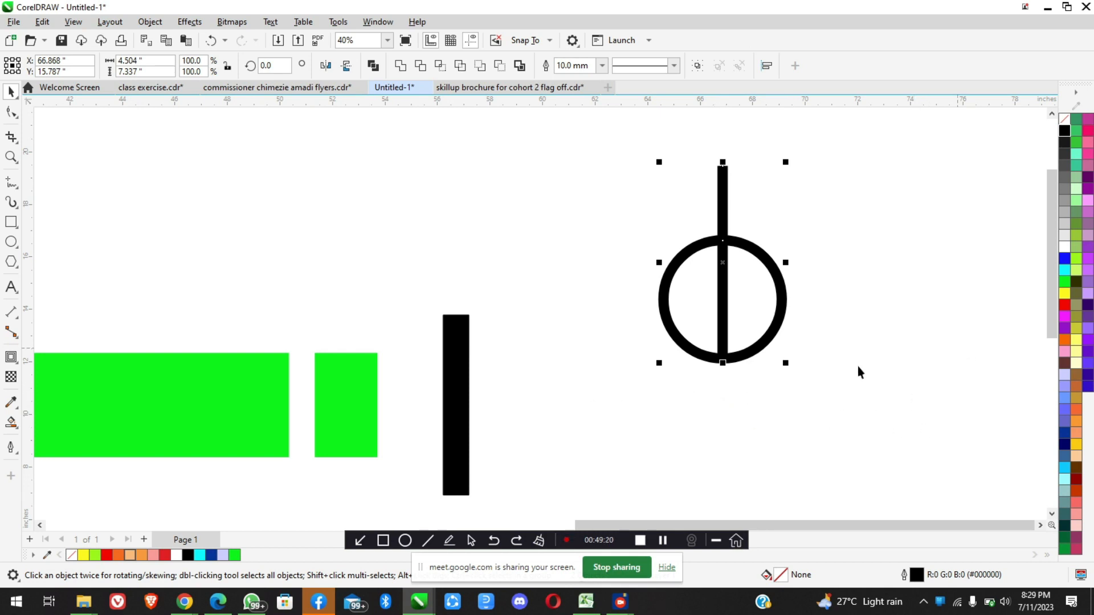
{"action": "scroll", "coordinate": [758, 313], "scroll_direction": "up", "scroll_amount": 1}
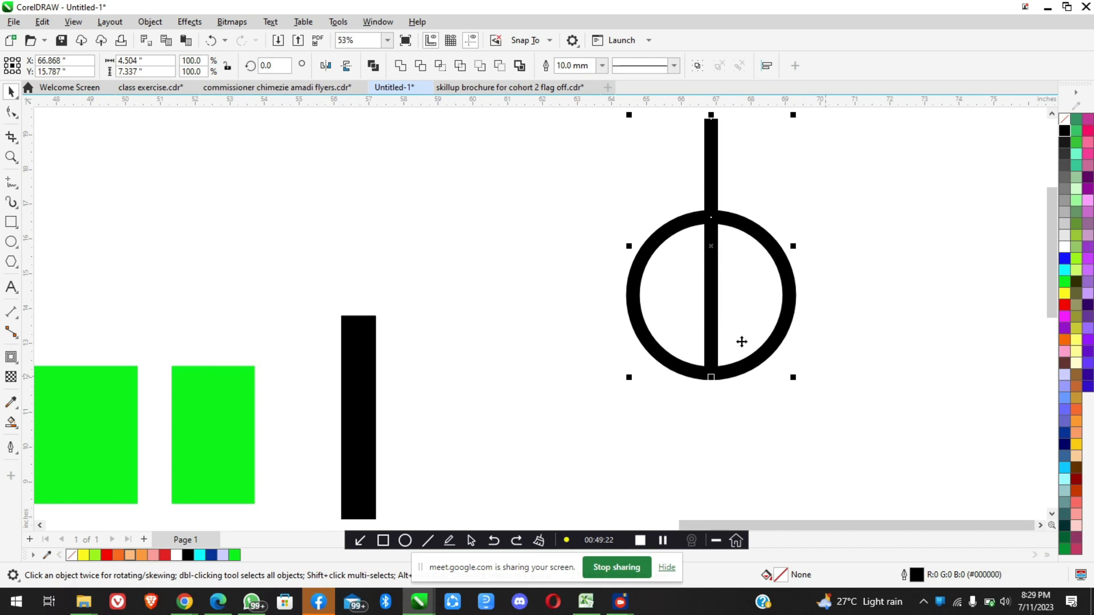
{"action": "scroll", "coordinate": [741, 341], "scroll_direction": "down", "scroll_amount": 1}
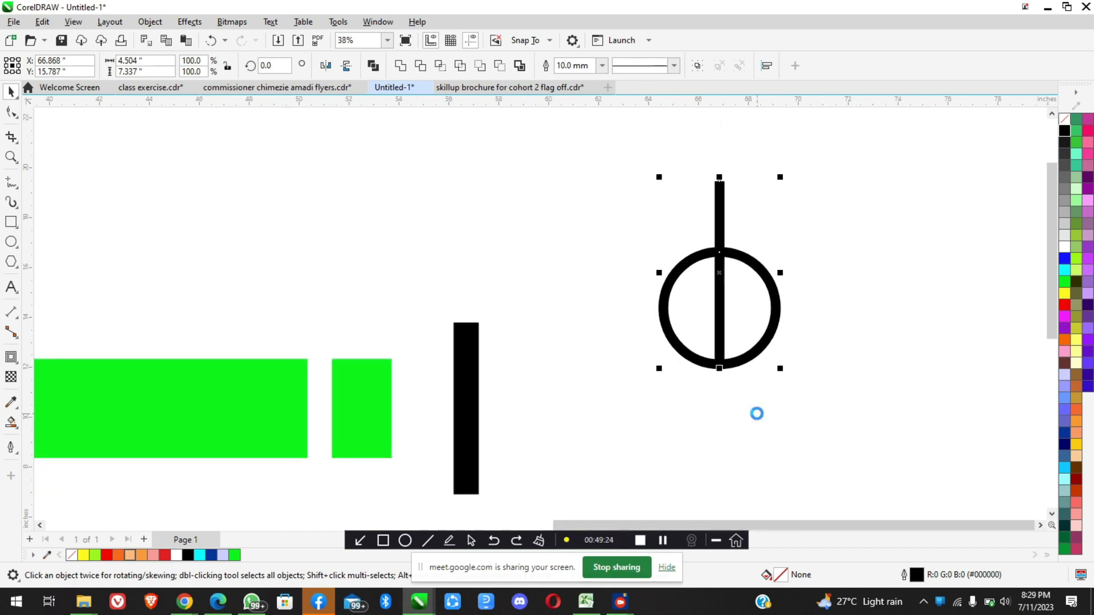
Centre the line vertically on the circle and align it back to the circle's left edge
{"action": "key", "text": "e"}
{"action": "scroll", "coordinate": [773, 294], "scroll_direction": "up", "scroll_amount": 3}
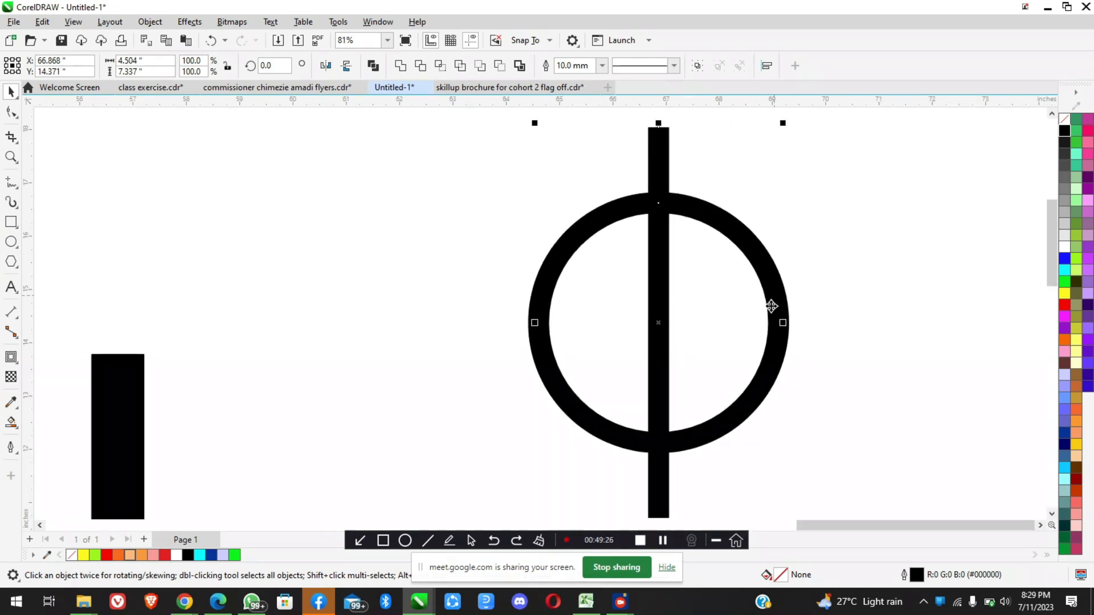
{"action": "scroll", "coordinate": [678, 290], "scroll_direction": "down", "scroll_amount": 2}
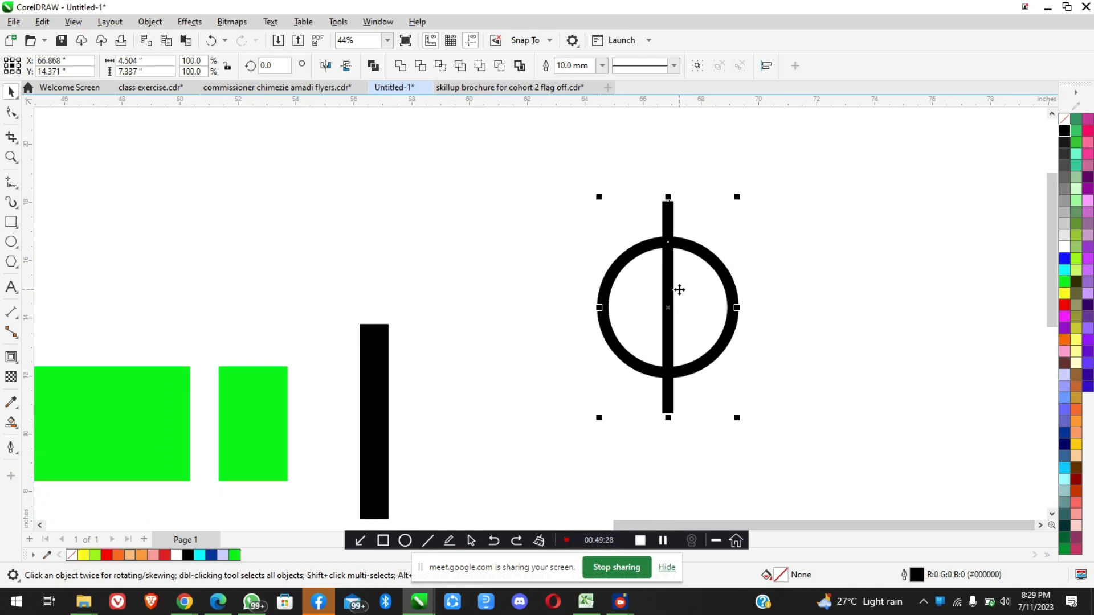
{"action": "key", "text": "l"}
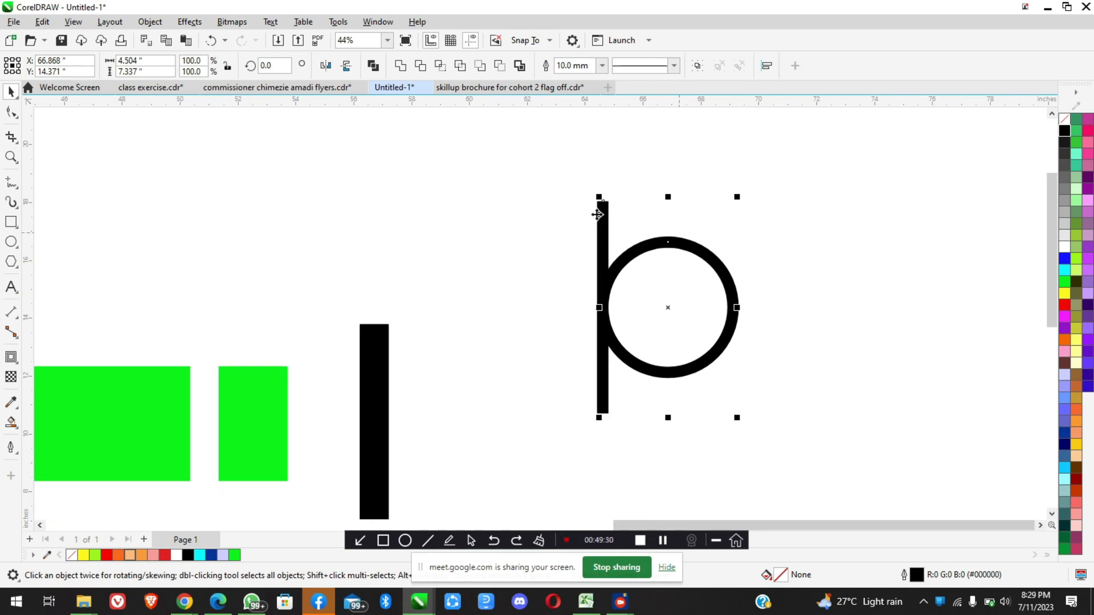
Compare the practice line and circle with the finished logo's b, and delete both practice shapes
{"action": "scroll", "coordinate": [649, 282], "scroll_direction": "down", "scroll_amount": 3}
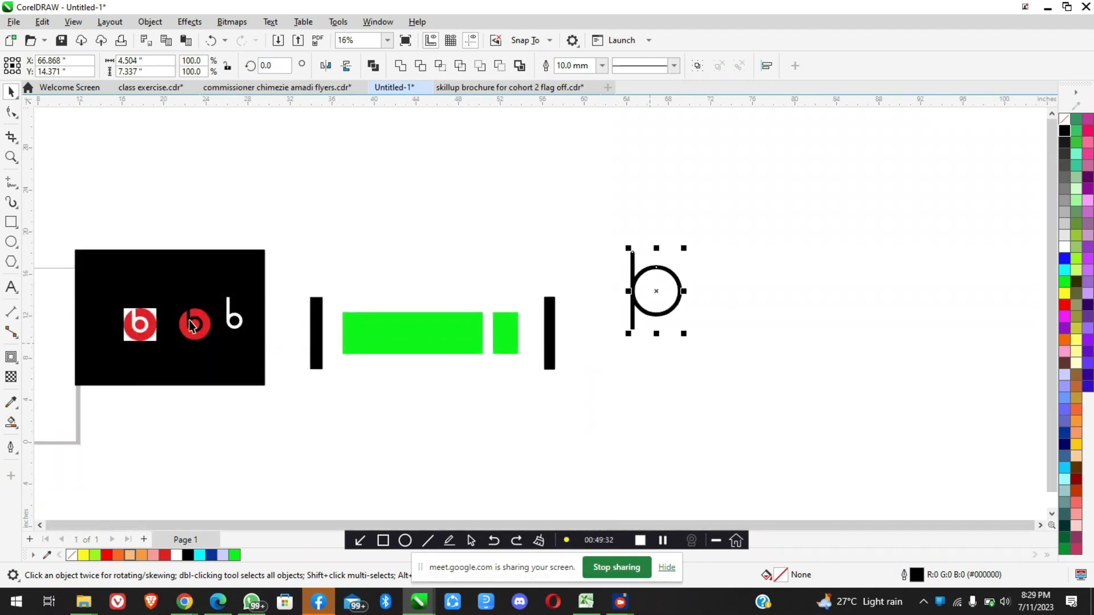
{"action": "scroll", "coordinate": [194, 325], "scroll_direction": "up", "scroll_amount": 5}
{"action": "scroll", "coordinate": [470, 315], "scroll_direction": "down", "scroll_amount": 2}
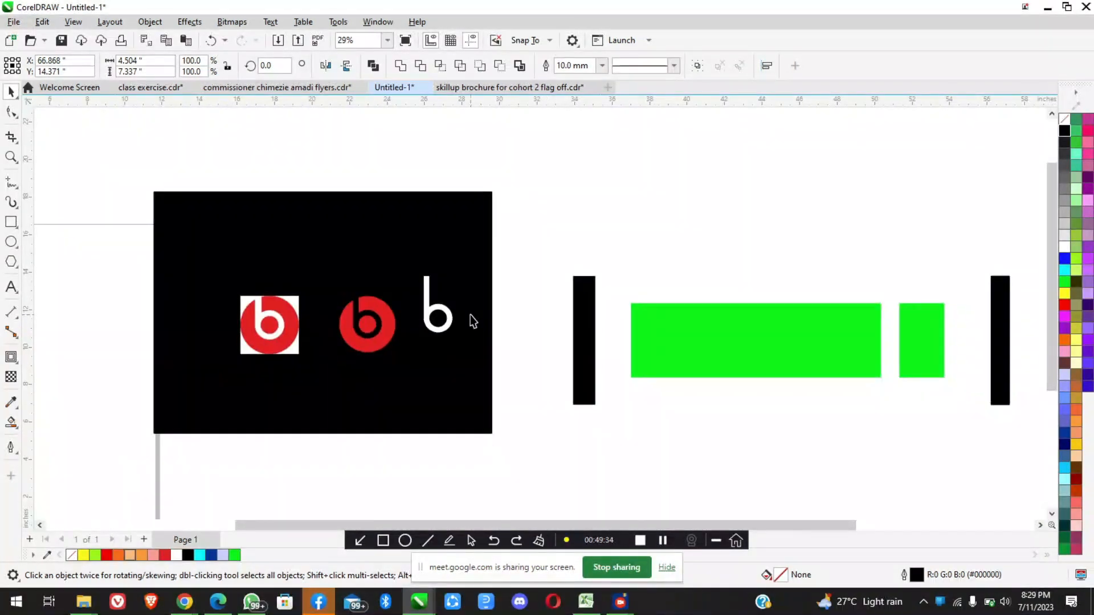
{"action": "scroll", "coordinate": [361, 302], "scroll_direction": "down", "scroll_amount": 2}
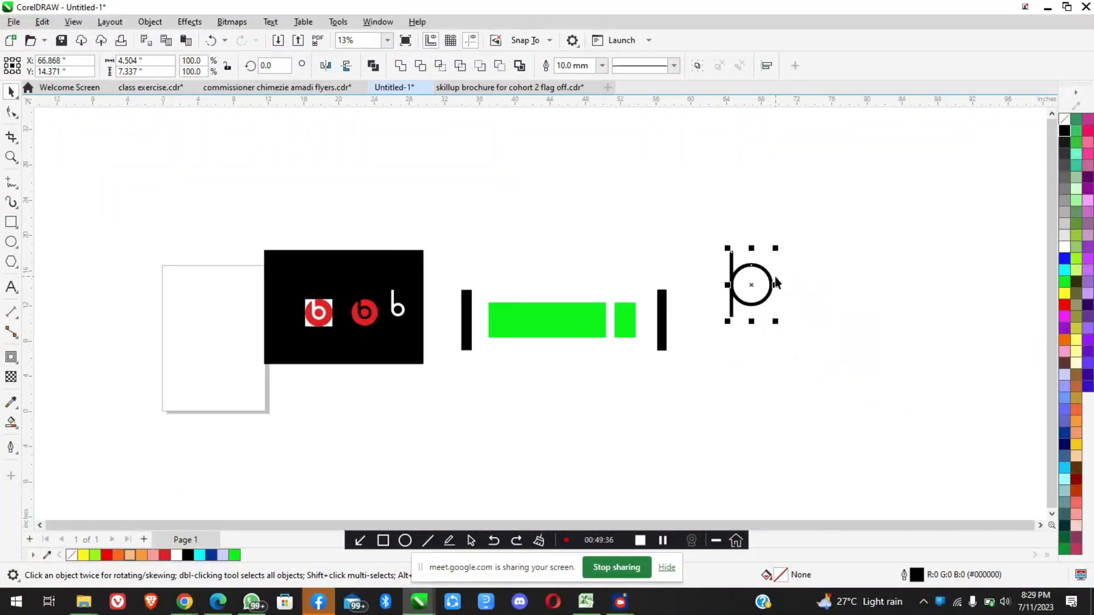
{"action": "scroll", "coordinate": [774, 277], "scroll_direction": "up", "scroll_amount": 2}
{"action": "scroll", "coordinate": [774, 277], "scroll_direction": "down", "scroll_amount": 2}
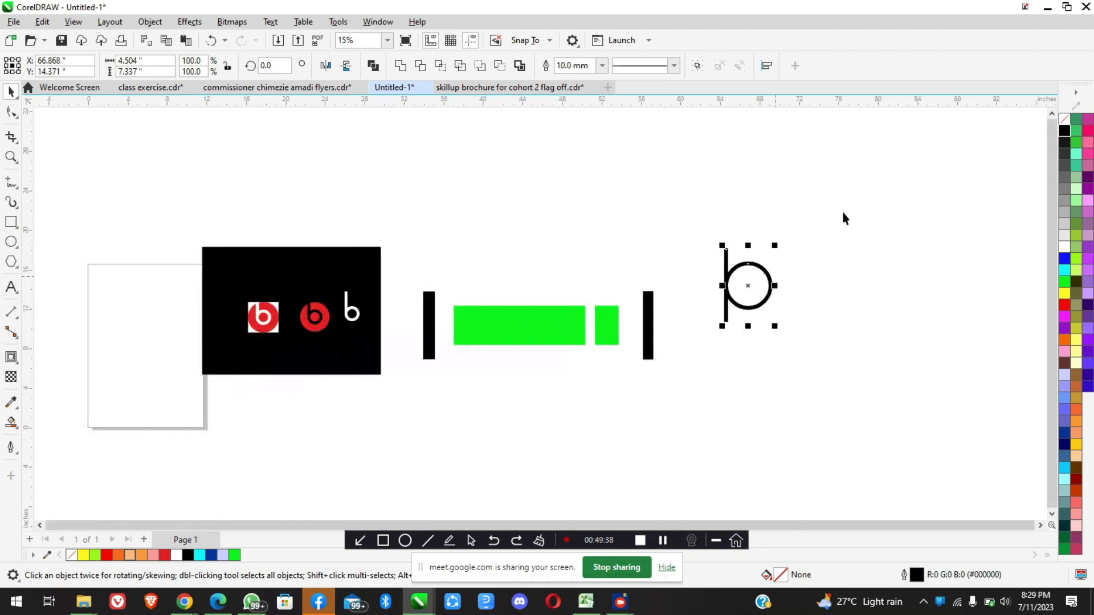
{"action": "left_click", "coordinate": [838, 204]}
{"action": "left_click_drag", "start_coordinate": [708, 358], "coordinate": [707, 370]}
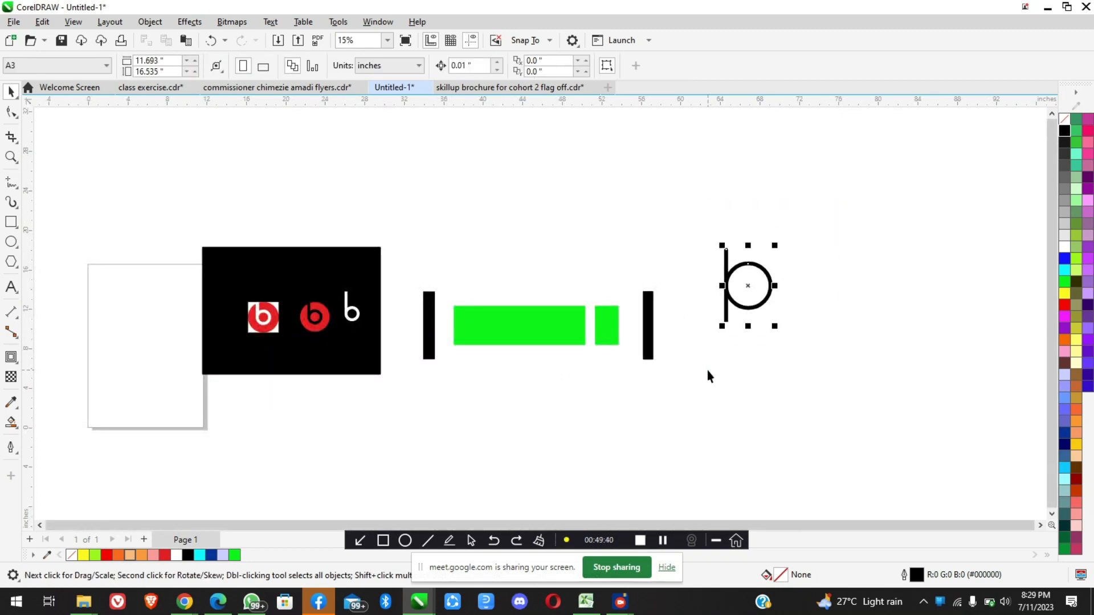
{"action": "key", "text": "Delete"}
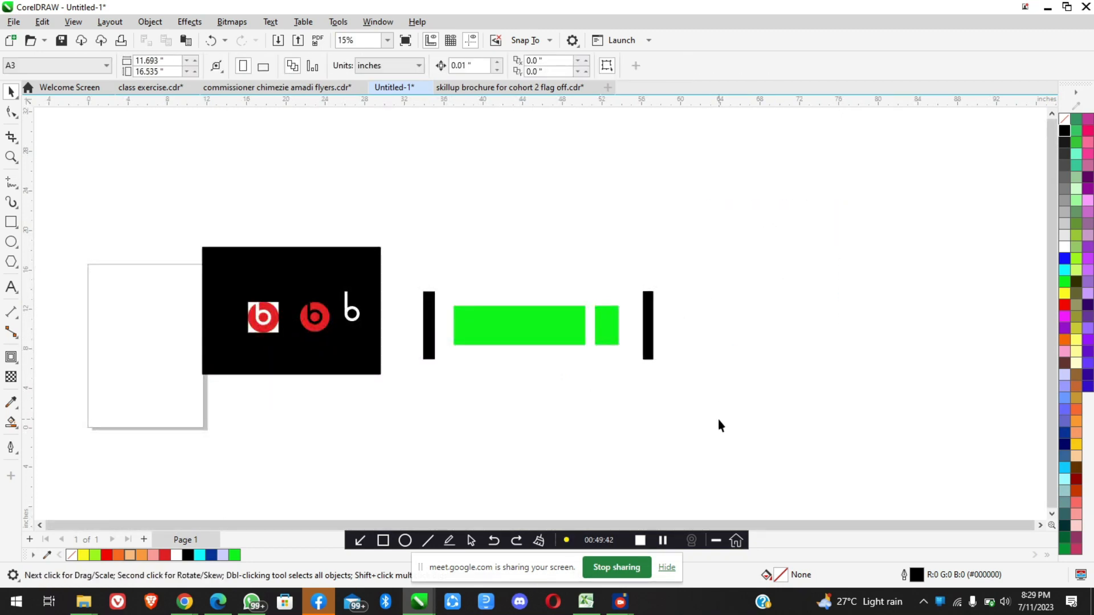
Delete the green rectangles and the two black bars beside the black logo background
{"action": "left_click_drag", "start_coordinate": [718, 346], "coordinate": [400, 237]}
{"action": "key", "text": "Delete"}
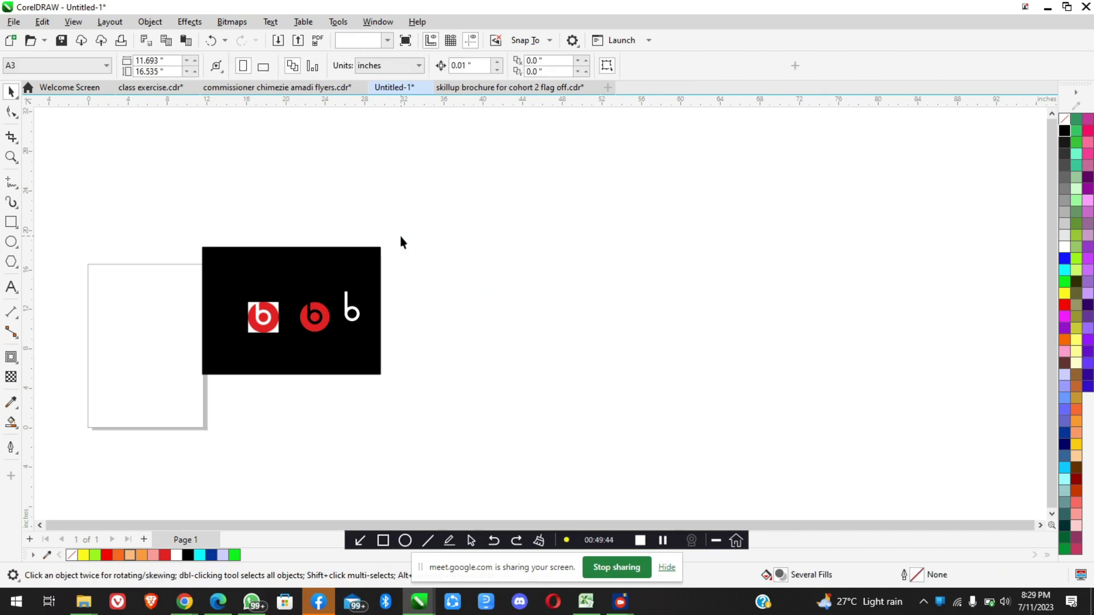
{"action": "scroll", "coordinate": [265, 323], "scroll_direction": "up", "scroll_amount": 2}
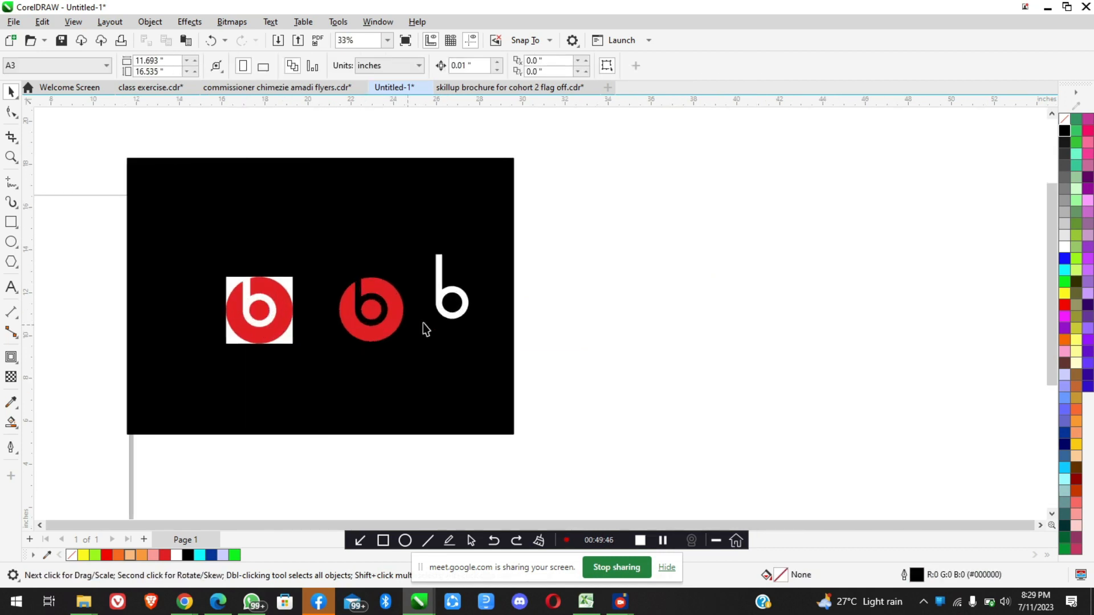
Delete the white b and move the finished red logo off the black background onto the empty area beside it
{"action": "scroll", "coordinate": [429, 314], "scroll_direction": "down", "scroll_amount": 1}
{"action": "scroll", "coordinate": [367, 323], "scroll_direction": "up", "scroll_amount": 1}
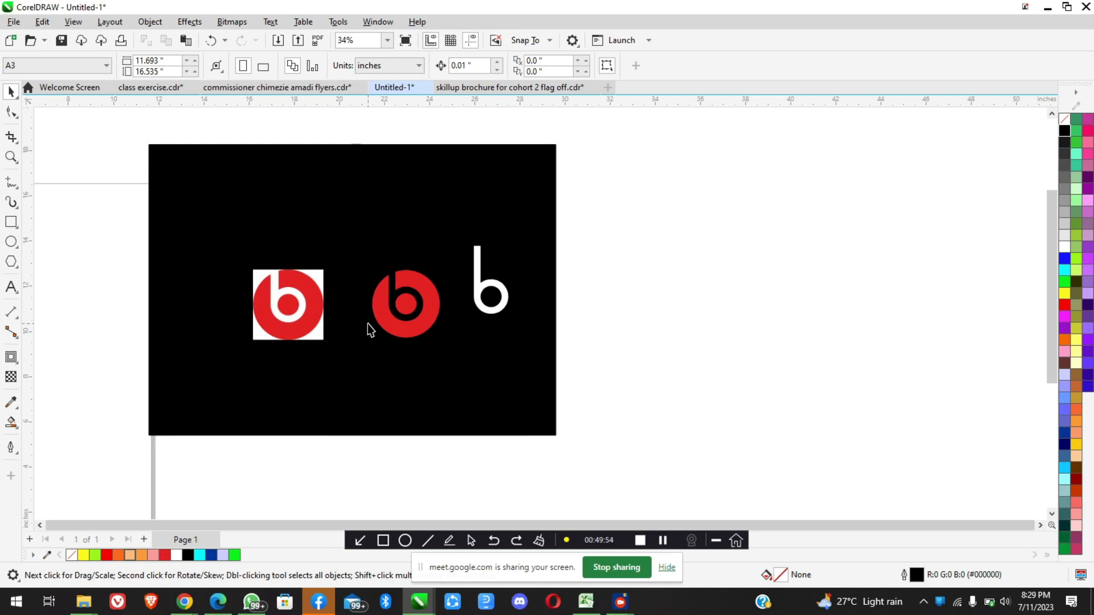
{"action": "left_click", "coordinate": [482, 290]}
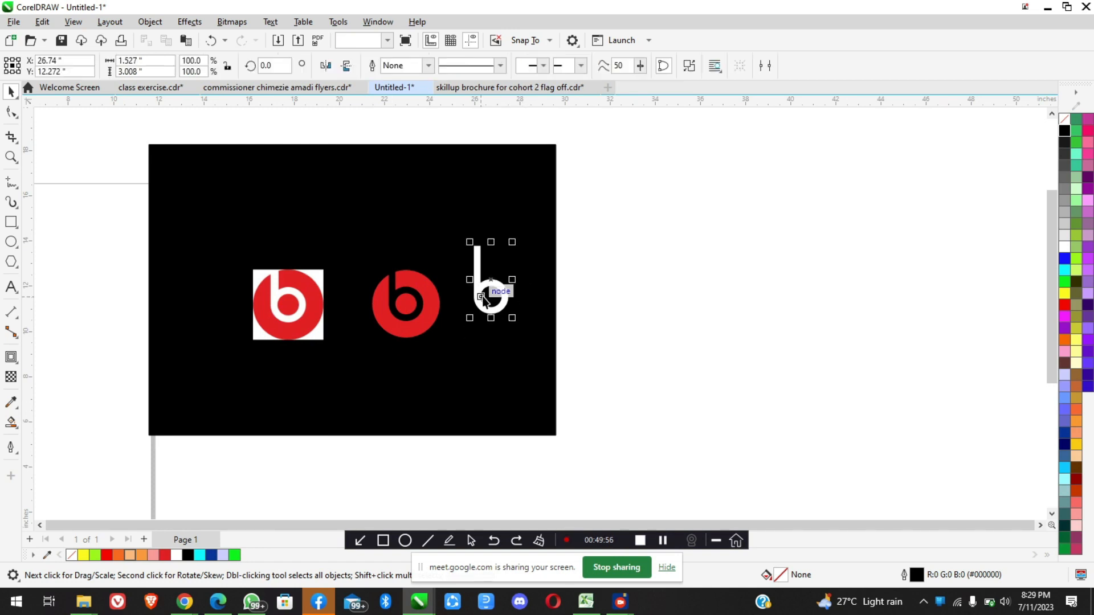
{"action": "key", "text": "Delete"}
{"action": "left_click", "coordinate": [429, 292]}
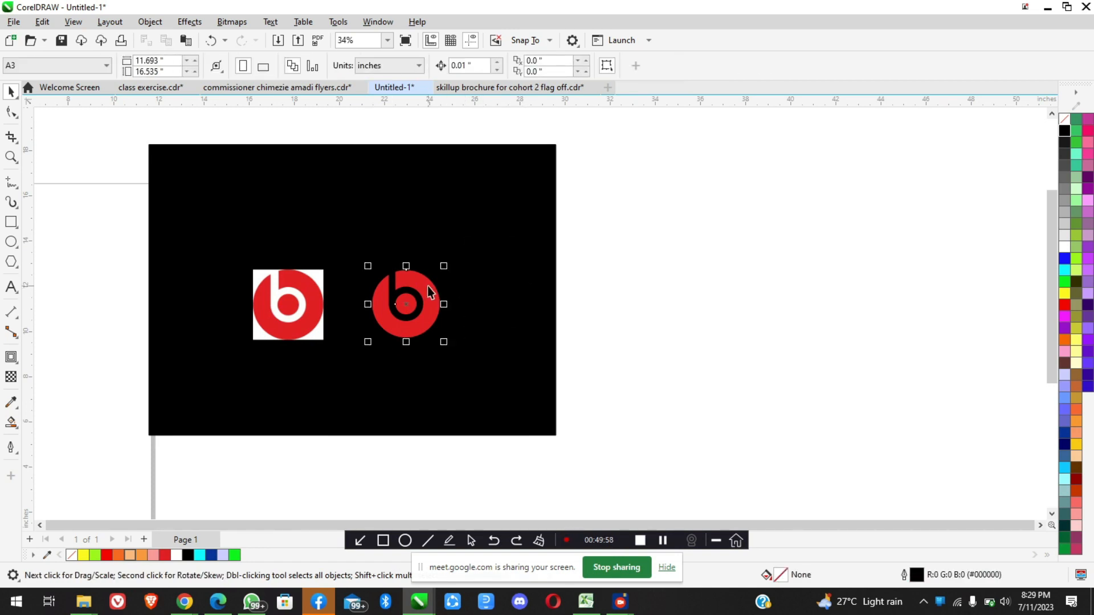
{"action": "left_click_drag", "start_coordinate": [439, 282], "coordinate": [734, 312]}
Switch to Chrome, open the Get Vector Logo "beats by dr. dre" result in the image search, and copy its image
{"action": "mouse_move", "coordinate": [180, 602]}
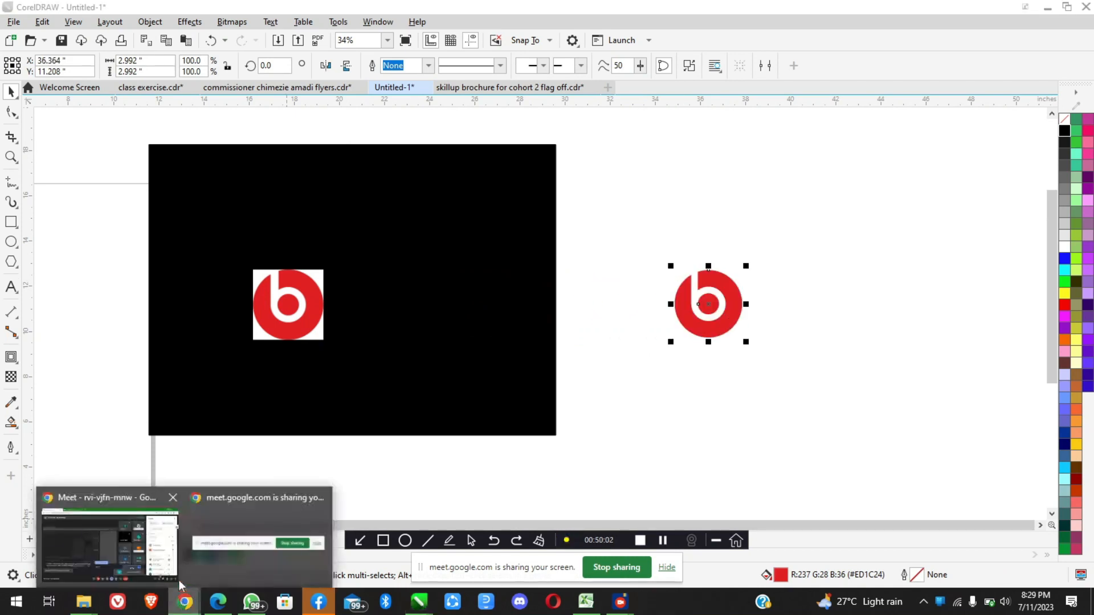
{"action": "left_click", "coordinate": [128, 547]}
{"action": "left_click", "coordinate": [191, 11]}
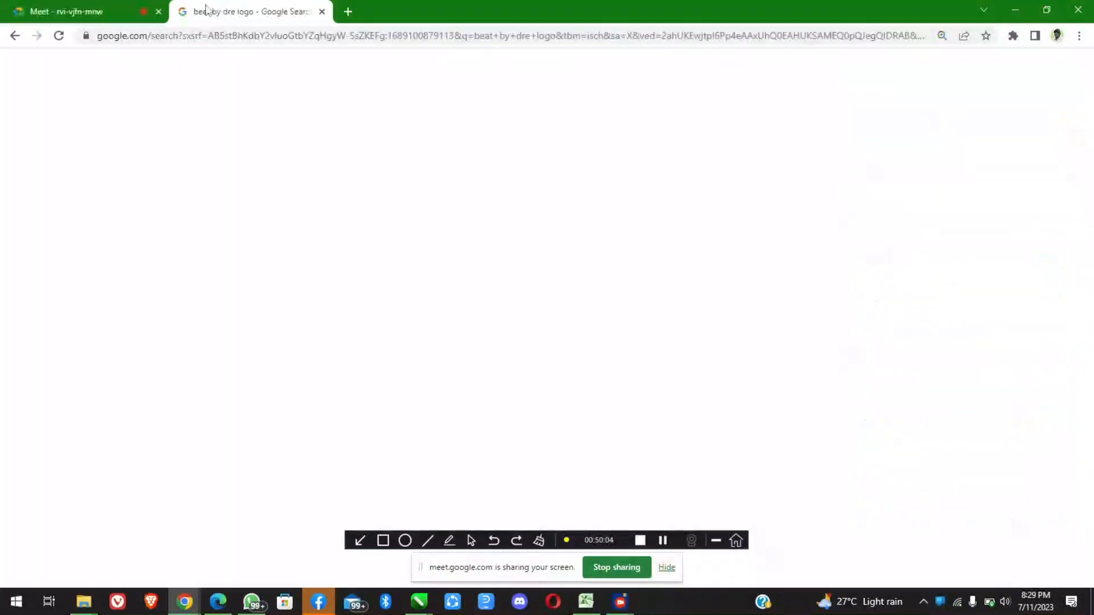
{"action": "scroll", "coordinate": [165, 237], "scroll_direction": "down", "scroll_amount": 4}
{"action": "scroll", "coordinate": [165, 237], "scroll_direction": "up", "scroll_amount": 5}
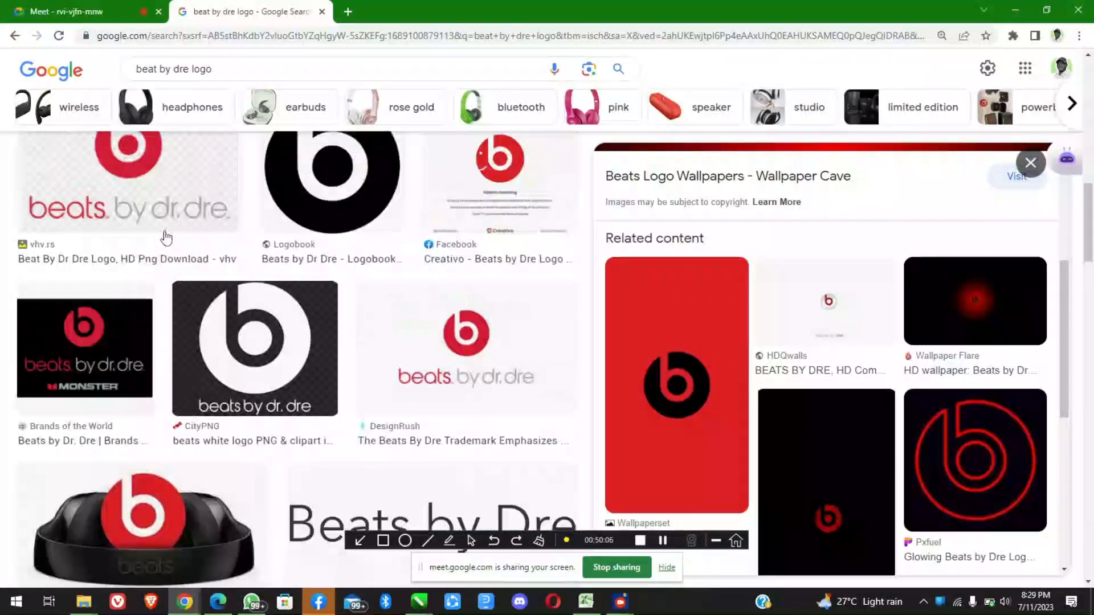
{"action": "scroll", "coordinate": [165, 237], "scroll_direction": "up", "scroll_amount": 4}
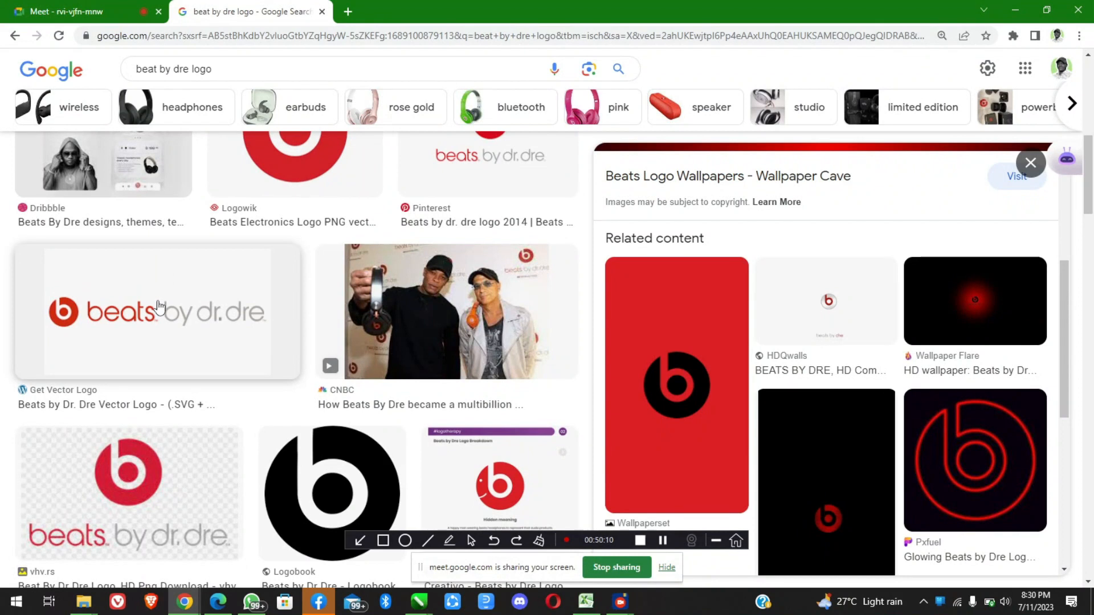
{"action": "left_click", "coordinate": [160, 308]}
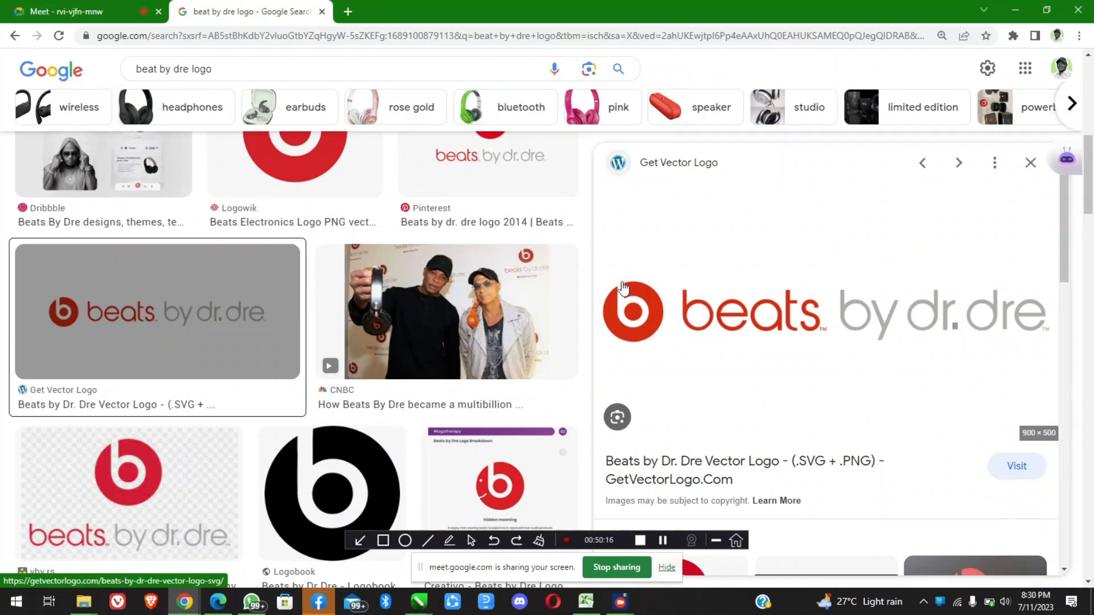
{"action": "right_click", "coordinate": [745, 323]}
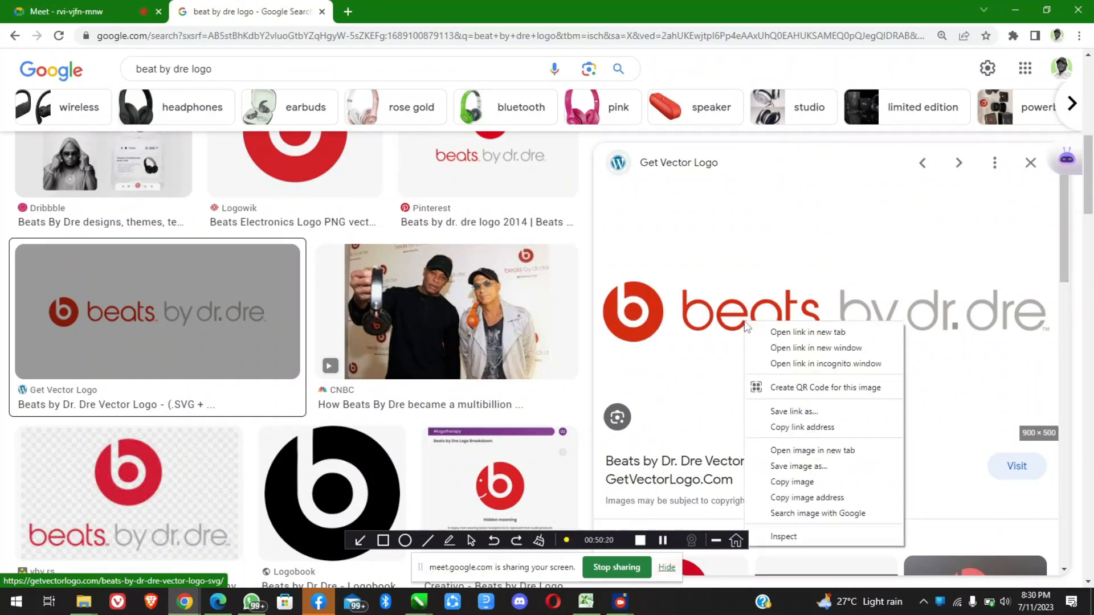
{"action": "left_click", "coordinate": [795, 482]}
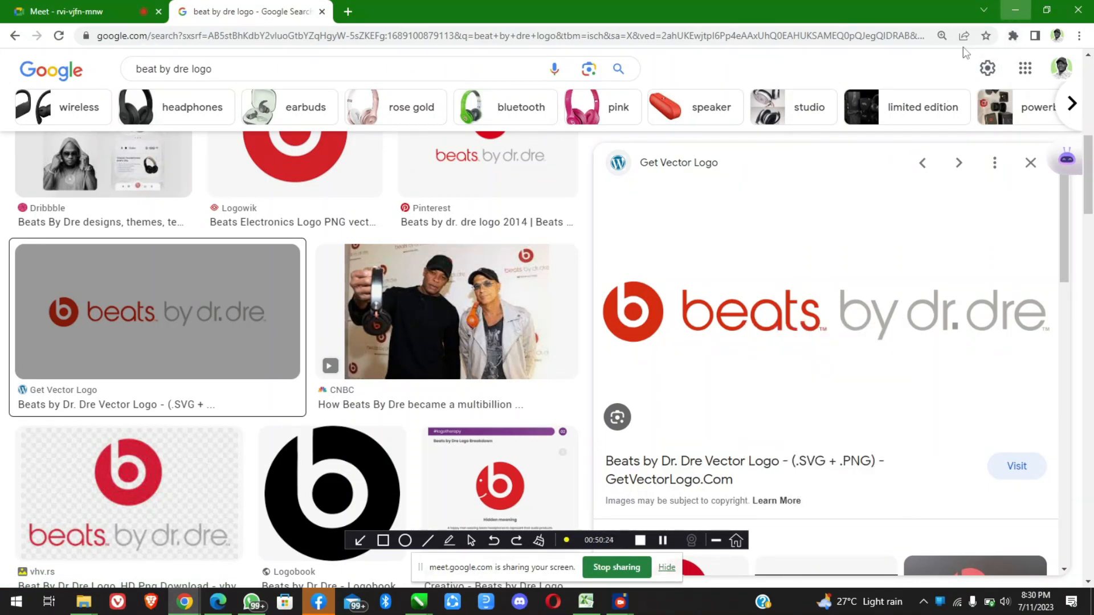
Return to CorelDRAW, paste the copied wordmark image and place it beneath the recreated red logo
{"action": "left_click", "coordinate": [1014, 9]}
{"action": "scroll", "coordinate": [679, 191], "scroll_direction": "down", "scroll_amount": 2}
{"action": "scroll", "coordinate": [859, 229], "scroll_direction": "up", "scroll_amount": 2}
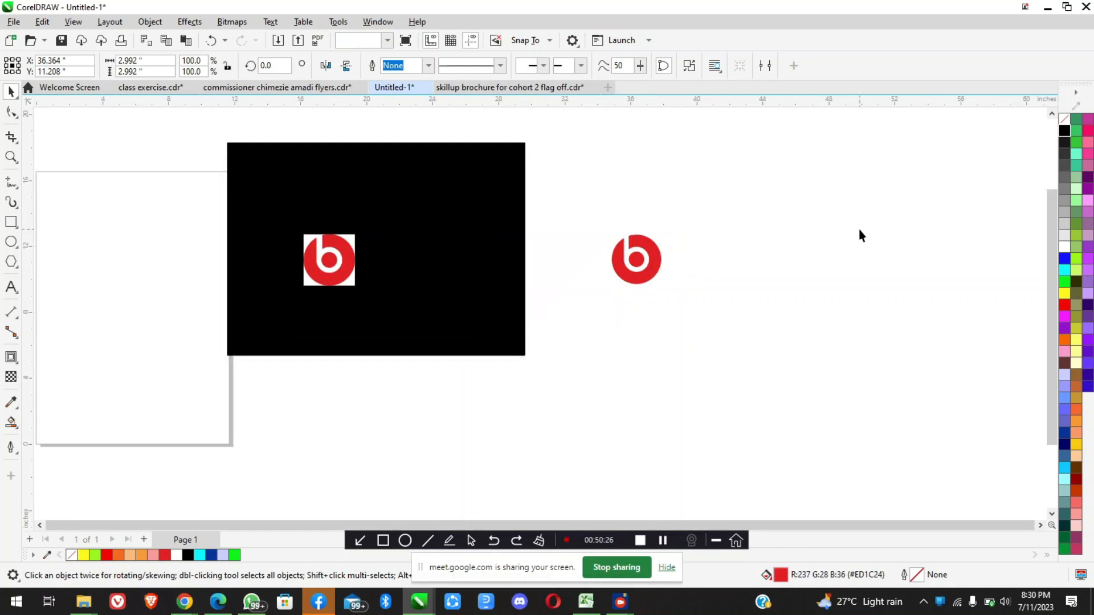
{"action": "key", "text": "ctrl+v"}
{"action": "left_click_drag", "start_coordinate": [166, 304], "coordinate": [729, 361]}
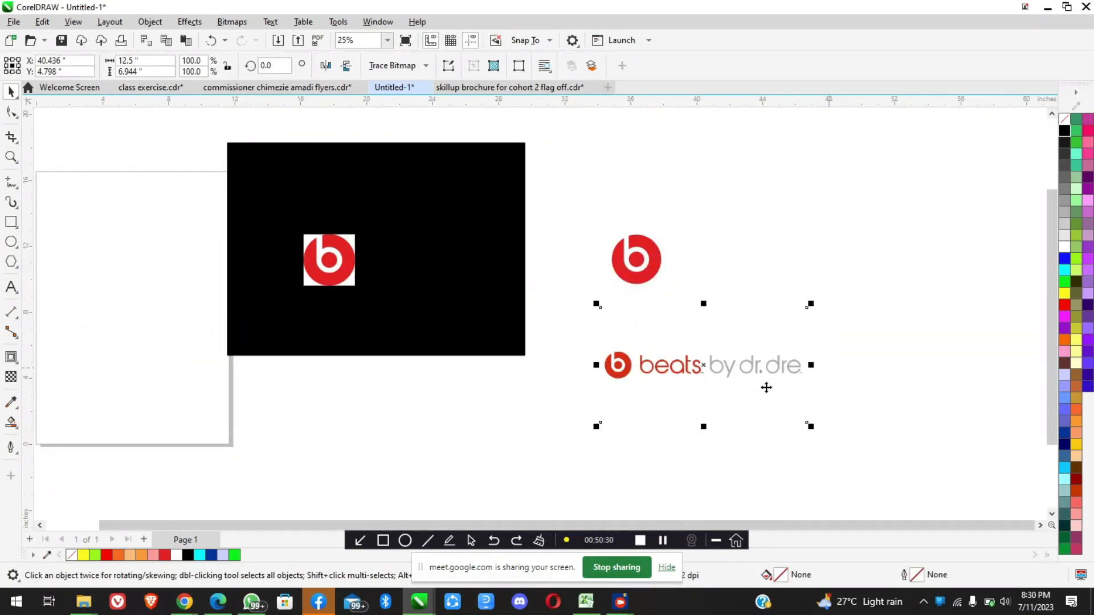
{"action": "scroll", "coordinate": [764, 382], "scroll_direction": "up", "scroll_amount": 1}
{"action": "scroll", "coordinate": [595, 315], "scroll_direction": "up", "scroll_amount": 1}
{"action": "scroll", "coordinate": [596, 317], "scroll_direction": "down", "scroll_amount": 1}
{"action": "scroll", "coordinate": [691, 352], "scroll_direction": "up", "scroll_amount": 1}
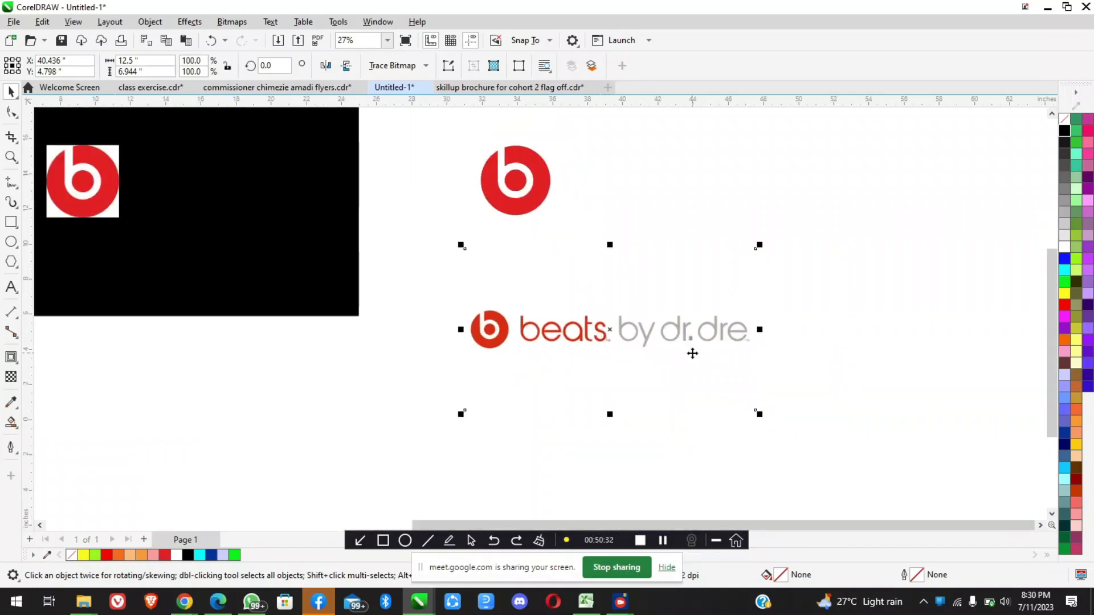
Add the artistic text "beats by dr.dre" below the pasted wordmark image
{"action": "left_click", "coordinate": [11, 286]}
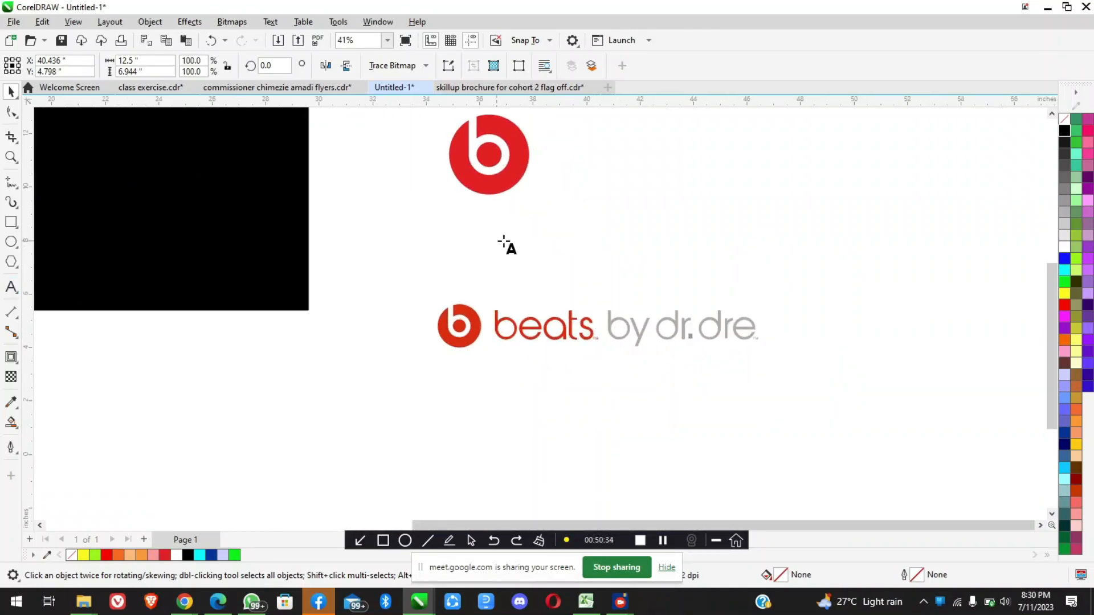
{"action": "left_click", "coordinate": [537, 442]}
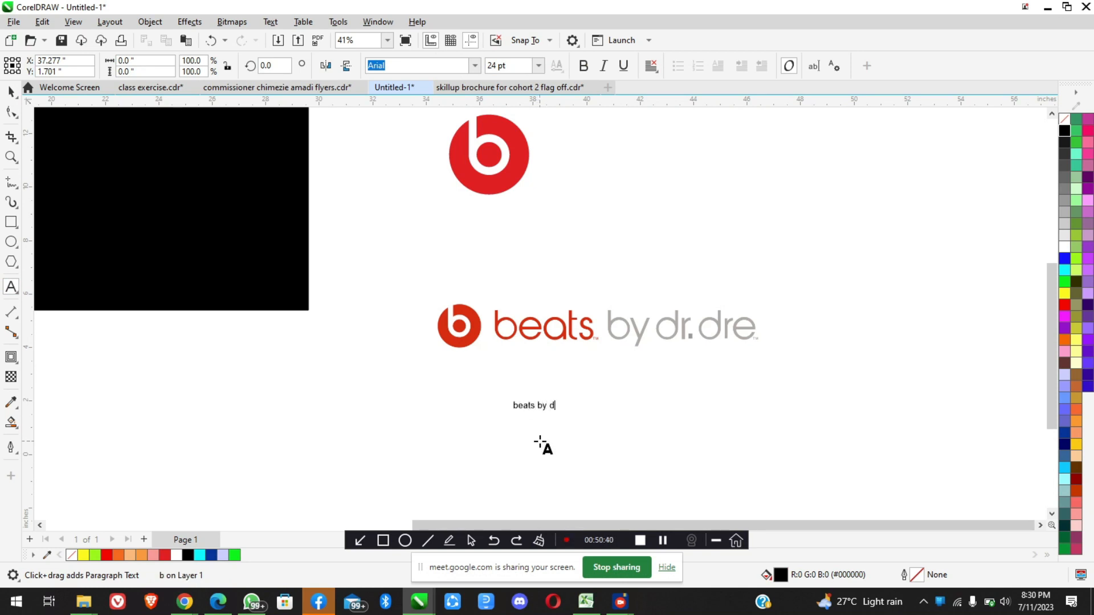
{"action": "type", "text": "beats by dre"}
{"action": "key", "text": "BackSpace"}
{"action": "key", "text": "BackSpace"}
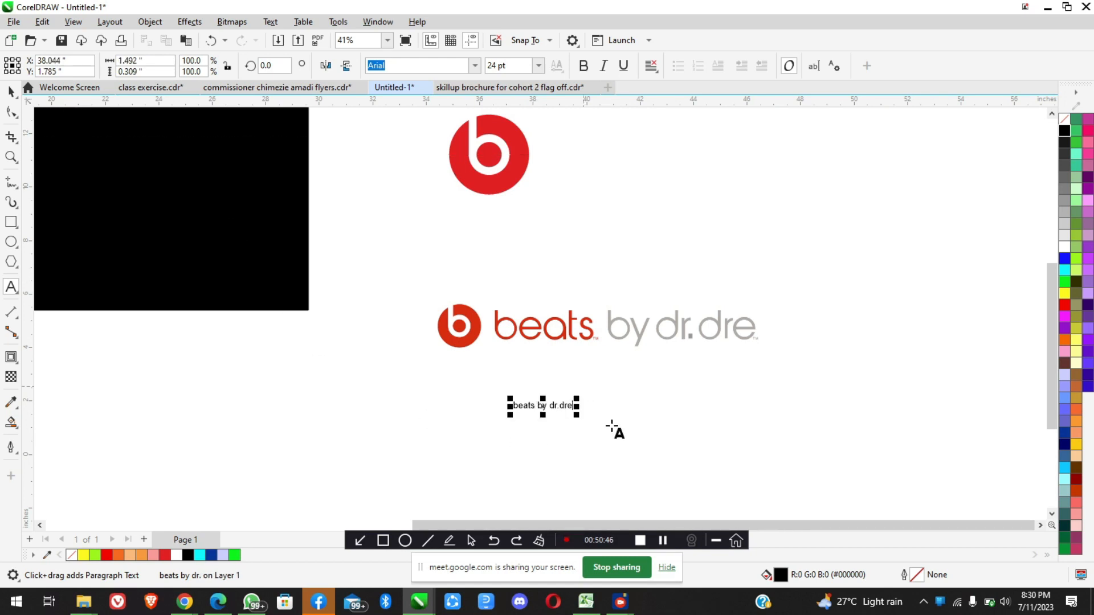
Enlarge the "beats by dr.dre" text to about 70 pt and move it above and to the right of the reference wordmark
{"action": "left_click_drag", "start_coordinate": [607, 437], "coordinate": [666, 473]}
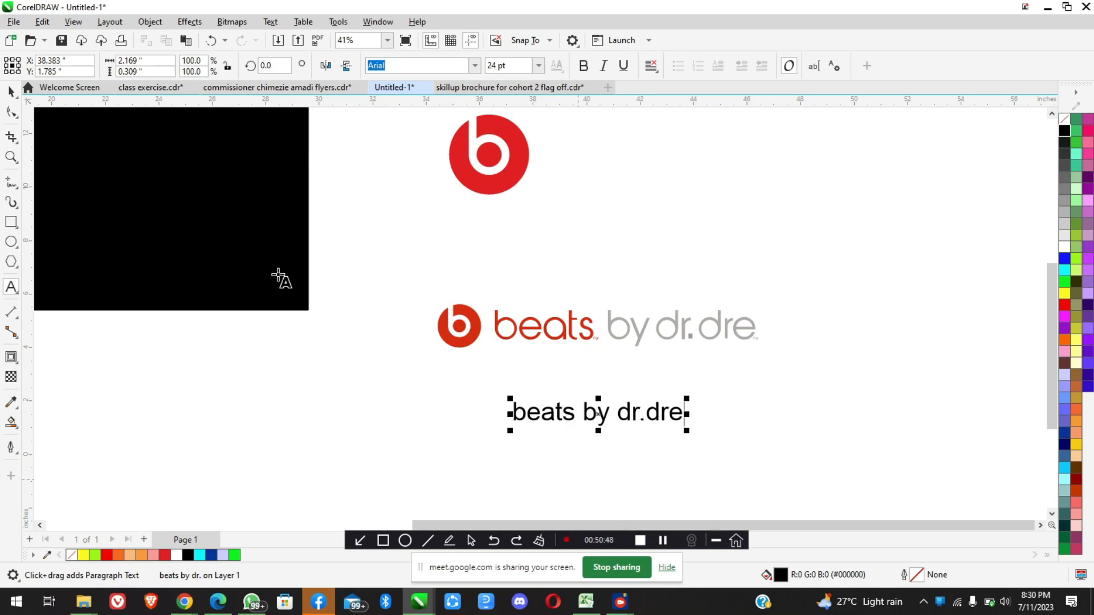
{"action": "left_click", "coordinate": [8, 90]}
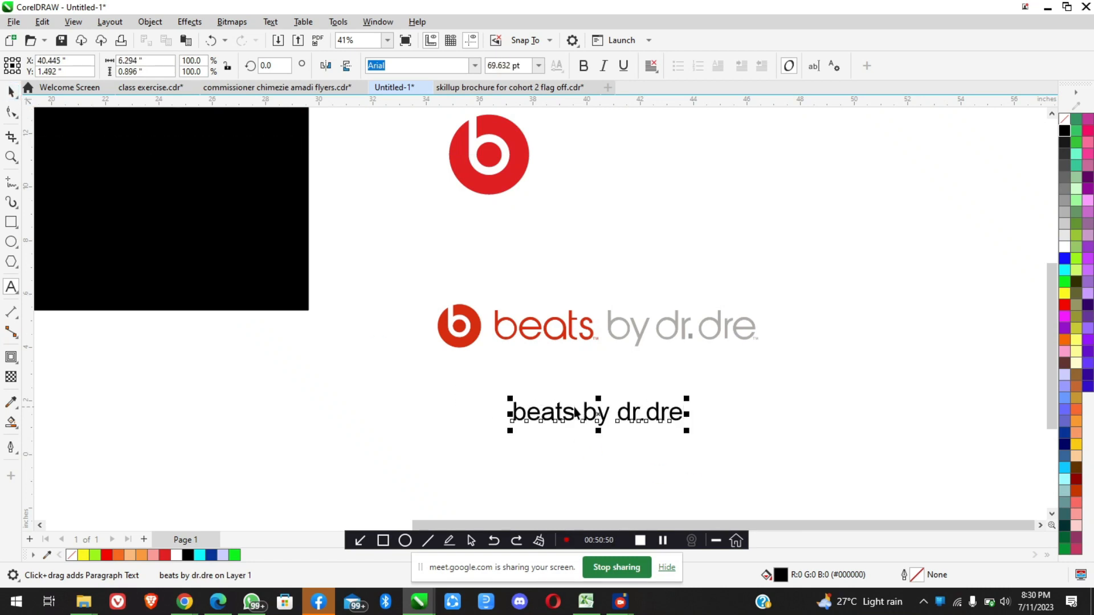
{"action": "left_click_drag", "start_coordinate": [595, 411], "coordinate": [839, 228]}
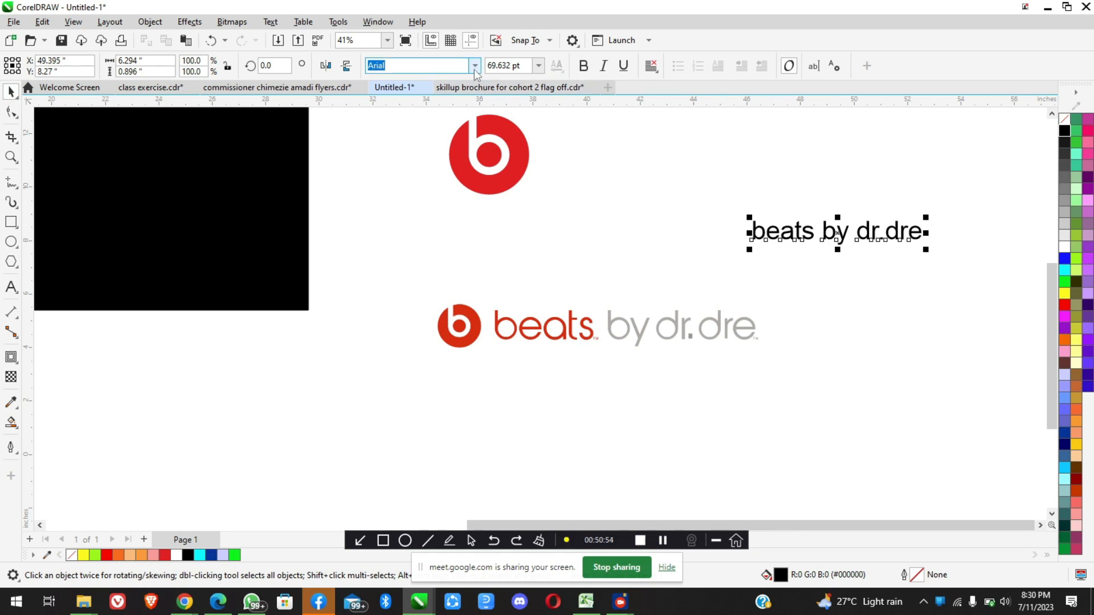
Look through the available fonts from Arial to those starting with M for a typeface resembling the reference wordmark, previewing Cabriole Demo
{"action": "left_click", "coordinate": [474, 66]}
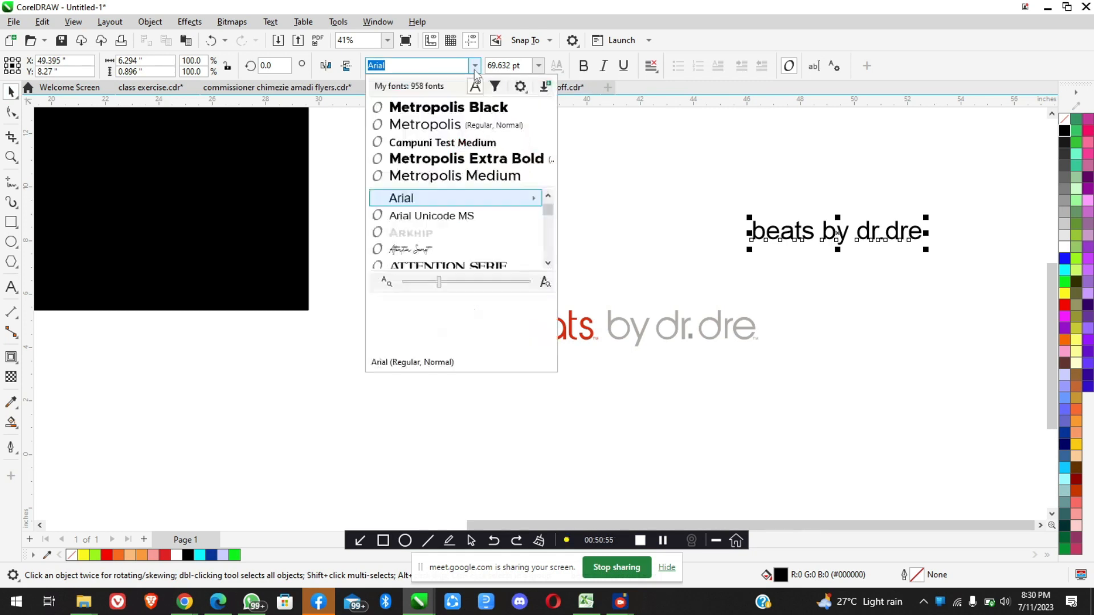
{"action": "left_click", "coordinate": [548, 264]}
{"action": "left_click", "coordinate": [548, 264]}
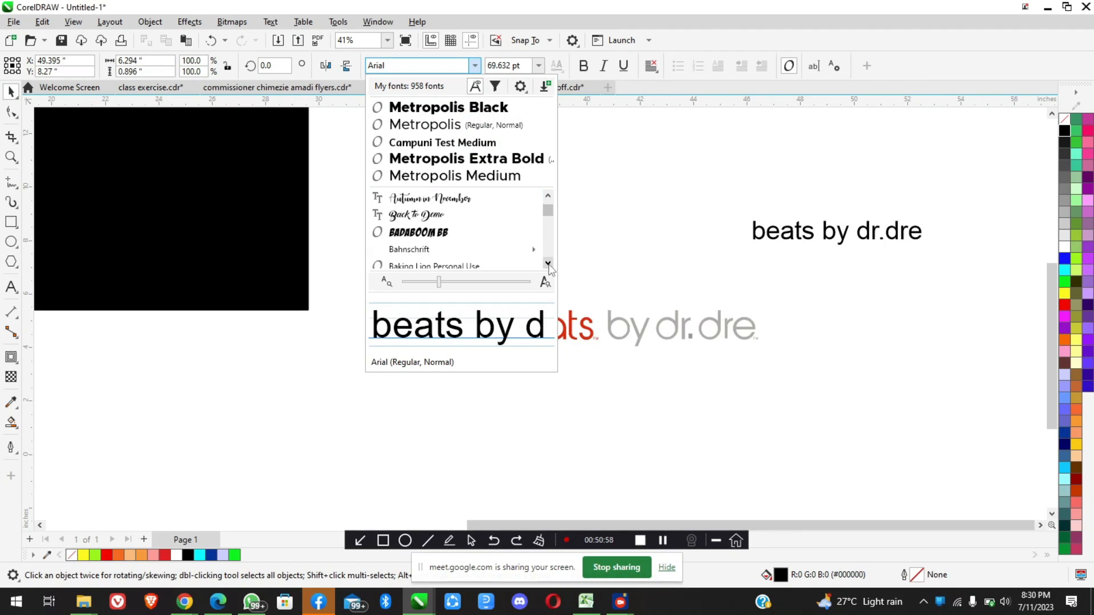
{"action": "left_click", "coordinate": [548, 264]}
{"action": "left_click", "coordinate": [548, 264]}
{"action": "left_click", "coordinate": [548, 264]}
{"action": "left_click", "coordinate": [548, 264]}
{"action": "left_click", "coordinate": [548, 264]}
{"action": "left_click", "coordinate": [548, 265]}
{"action": "left_click", "coordinate": [548, 264]}
{"action": "left_click", "coordinate": [548, 264]}
{"action": "left_click", "coordinate": [548, 264]}
{"action": "left_click", "coordinate": [548, 264]}
{"action": "left_click", "coordinate": [548, 264]}
{"action": "left_click", "coordinate": [548, 264]}
{"action": "left_click", "coordinate": [548, 265]}
{"action": "left_click", "coordinate": [548, 264]}
{"action": "left_click", "coordinate": [548, 265]}
{"action": "left_click", "coordinate": [548, 264]}
{"action": "left_click", "coordinate": [548, 264]}
{"action": "left_click", "coordinate": [548, 264]}
{"action": "left_click", "coordinate": [548, 264]}
{"action": "left_click", "coordinate": [548, 264]}
{"action": "left_click", "coordinate": [548, 264]}
{"action": "left_click", "coordinate": [548, 264]}
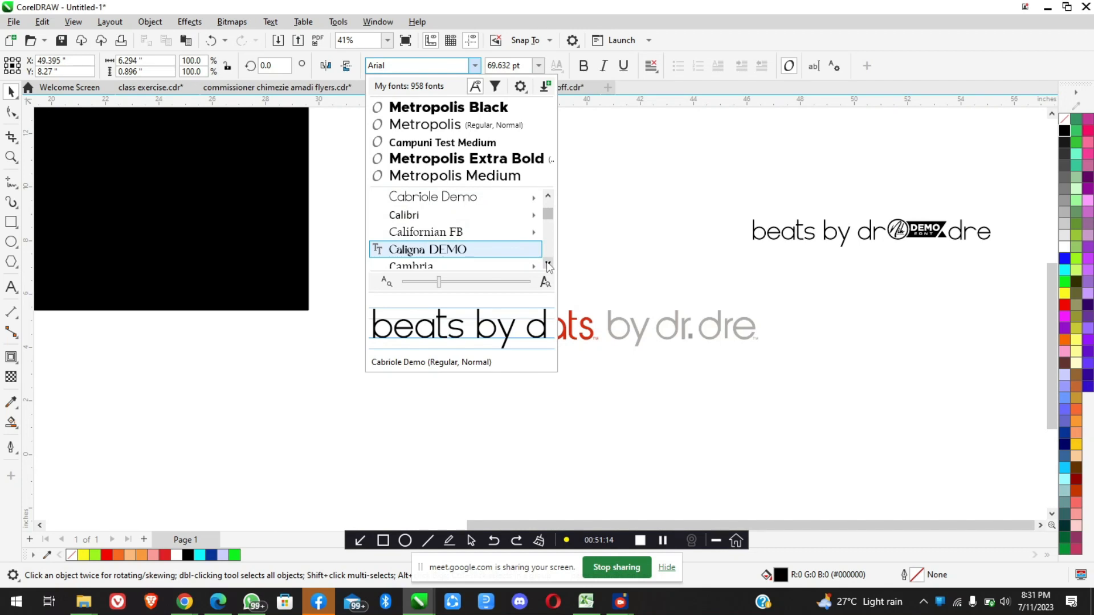
{"action": "scroll", "coordinate": [548, 265], "scroll_direction": "down", "scroll_amount": 4}
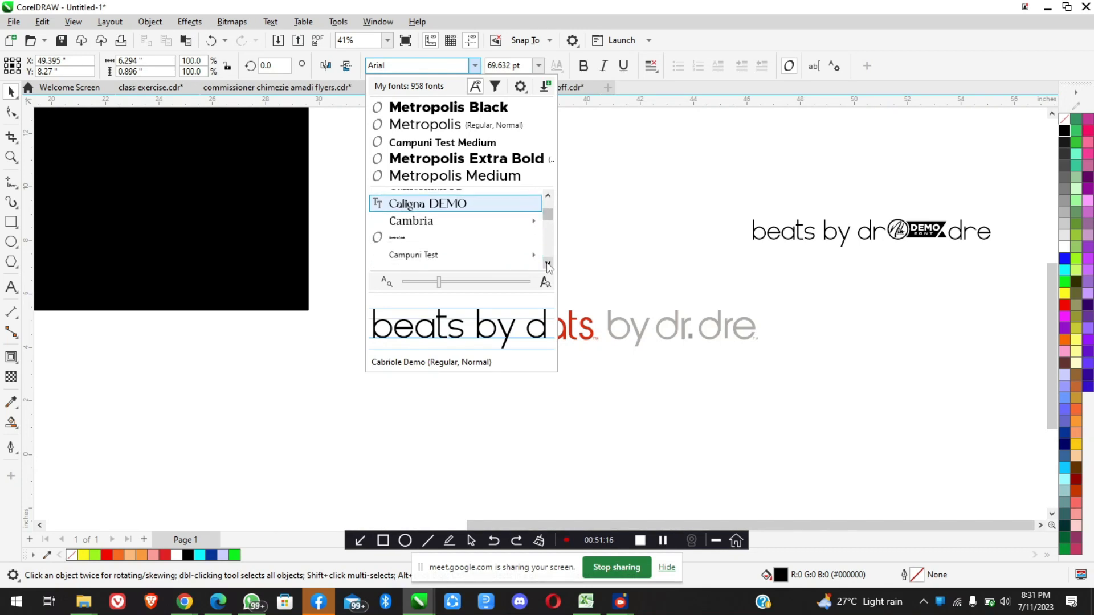
{"action": "scroll", "coordinate": [548, 265], "scroll_direction": "down", "scroll_amount": 3}
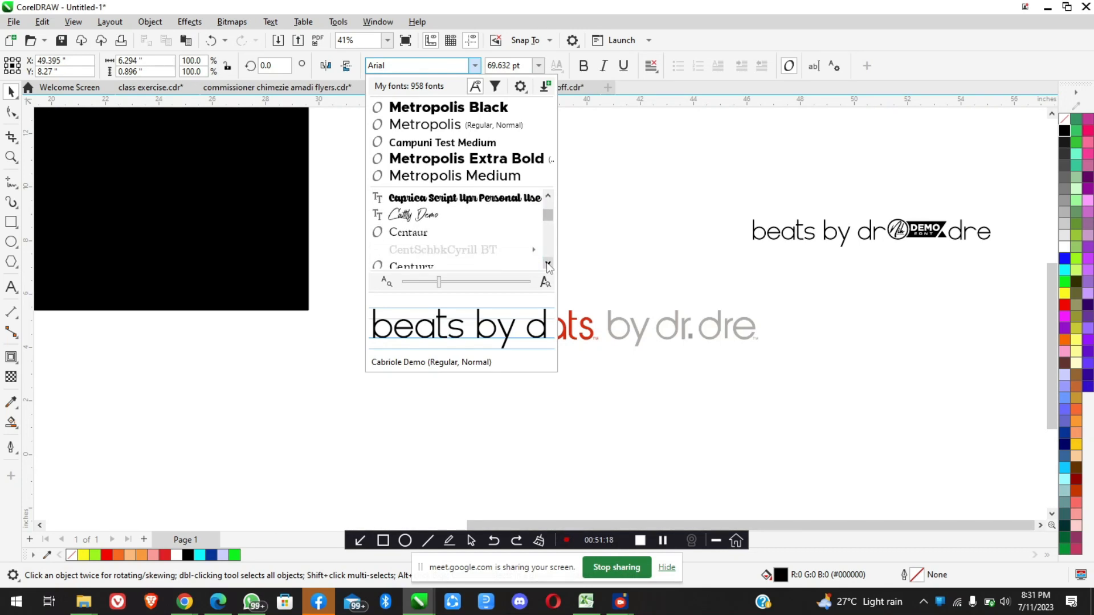
{"action": "scroll", "coordinate": [548, 264], "scroll_direction": "down", "scroll_amount": 4}
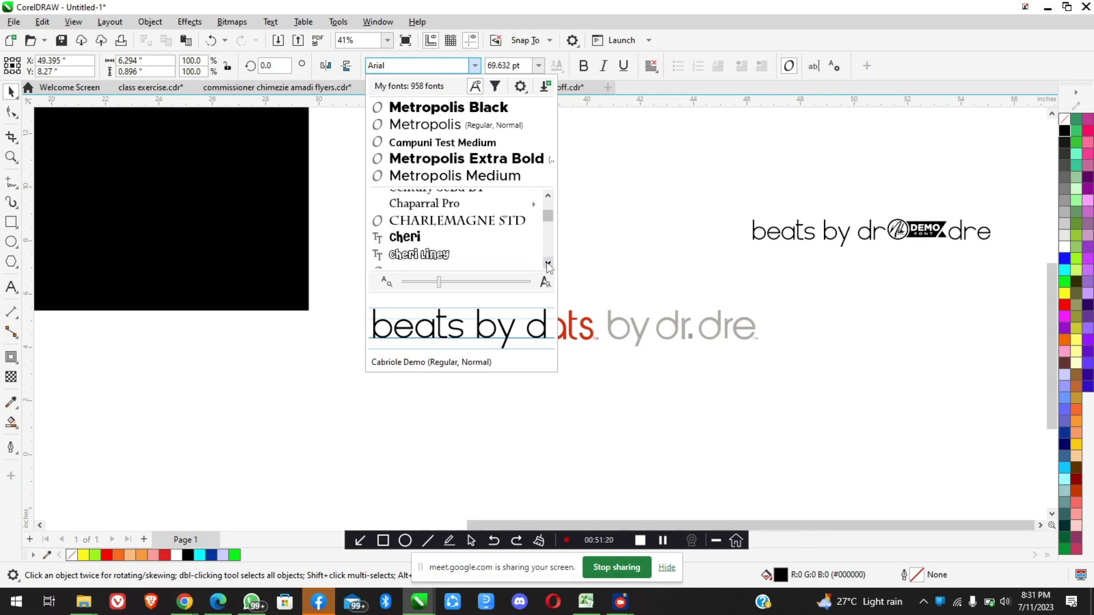
{"action": "scroll", "coordinate": [548, 265], "scroll_direction": "down", "scroll_amount": 4}
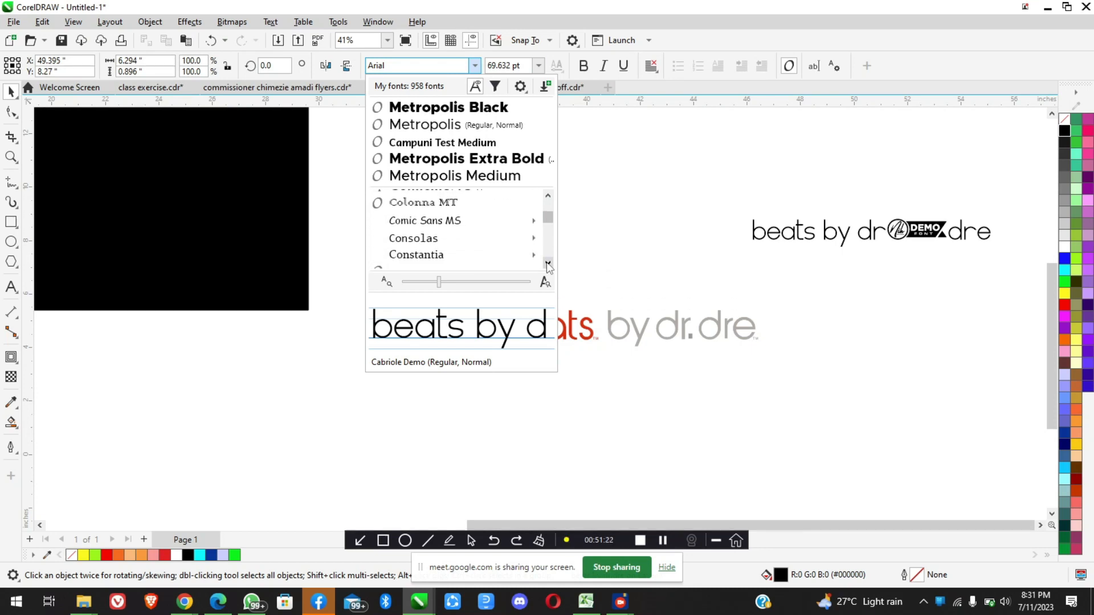
{"action": "scroll", "coordinate": [548, 265], "scroll_direction": "down", "scroll_amount": 4}
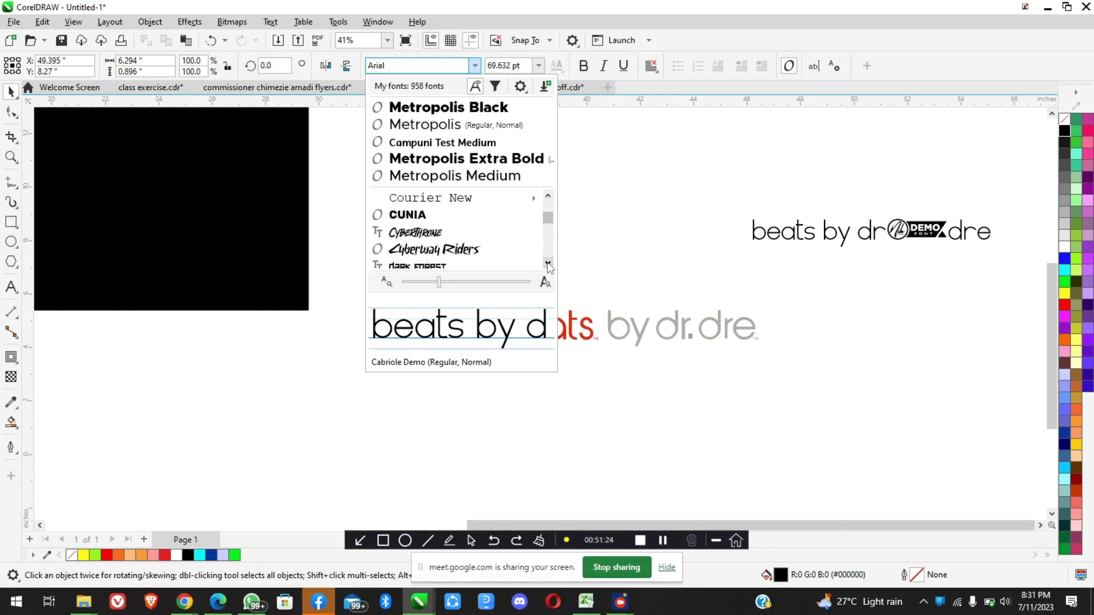
{"action": "scroll", "coordinate": [548, 265], "scroll_direction": "down", "scroll_amount": 4}
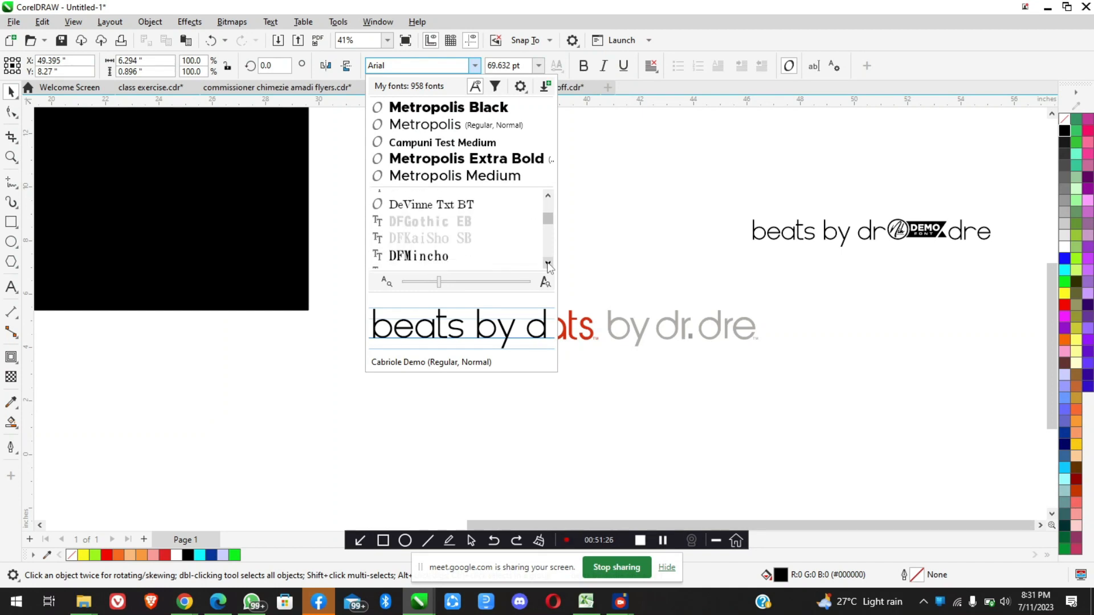
{"action": "scroll", "coordinate": [548, 265], "scroll_direction": "down", "scroll_amount": 1}
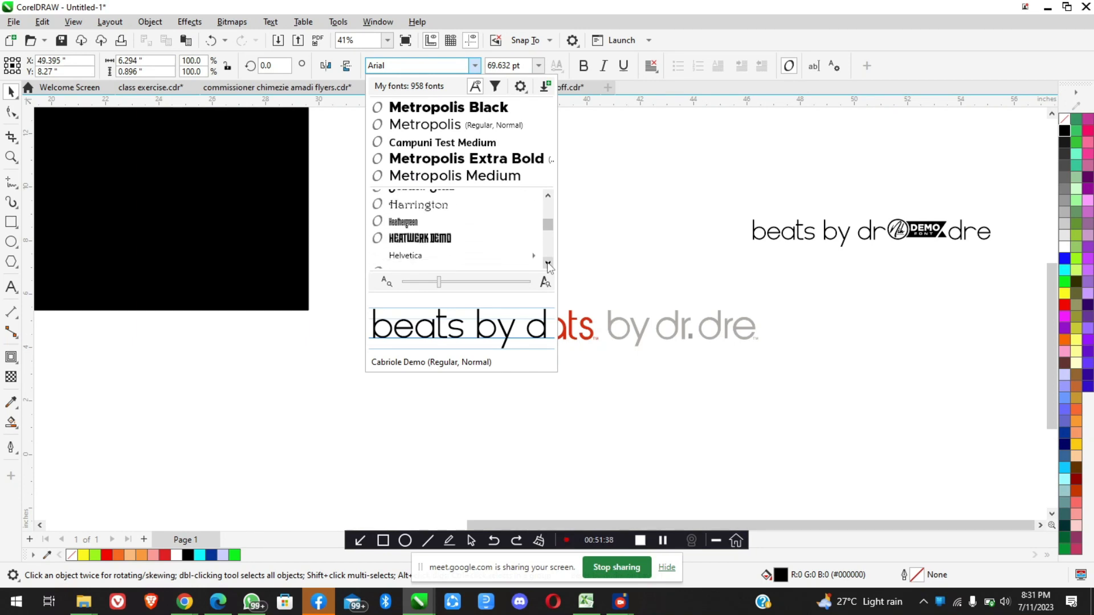
{"action": "left_click", "coordinate": [548, 263]}
{"action": "left_click", "coordinate": [548, 263]}
{"action": "left_click", "coordinate": [548, 263]}
{"action": "left_click", "coordinate": [548, 263]}
{"action": "left_click", "coordinate": [548, 263]}
{"action": "left_click", "coordinate": [548, 263]}
{"action": "left_click", "coordinate": [548, 263]}
{"action": "left_click", "coordinate": [548, 264]}
{"action": "left_click", "coordinate": [548, 264]}
{"action": "left_click", "coordinate": [548, 263]}
{"action": "left_click", "coordinate": [548, 264]}
{"action": "left_click", "coordinate": [548, 263]}
{"action": "left_click", "coordinate": [548, 263]}
{"action": "left_click", "coordinate": [548, 263]}
{"action": "left_click", "coordinate": [548, 263]}
{"action": "left_click", "coordinate": [548, 263]}
{"action": "left_click", "coordinate": [548, 263]}
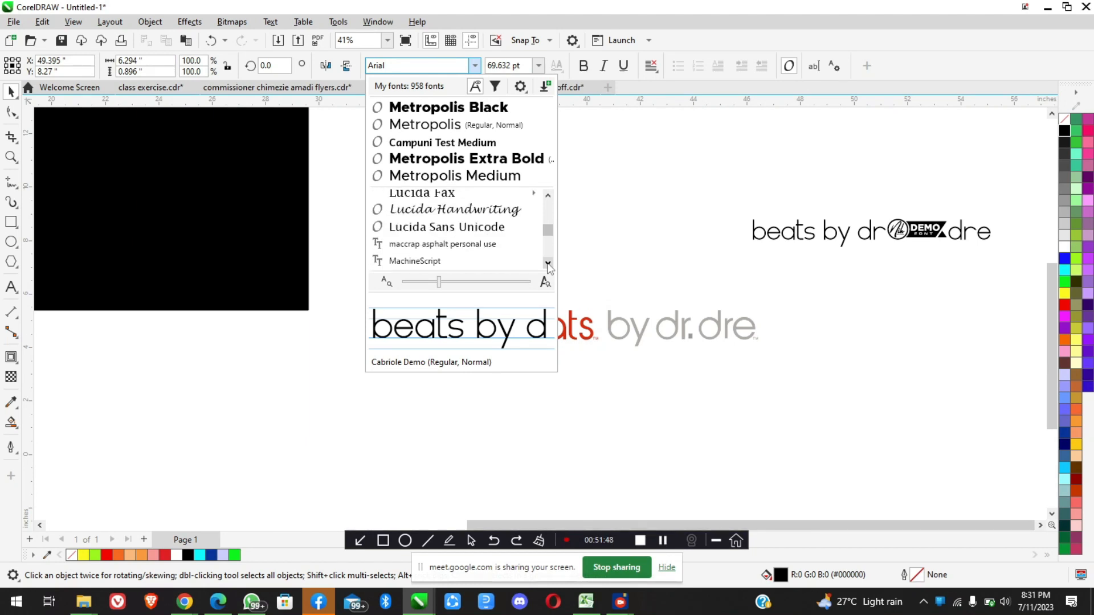
{"action": "left_click", "coordinate": [548, 263]}
{"action": "left_click", "coordinate": [548, 263]}
{"action": "left_click", "coordinate": [548, 263]}
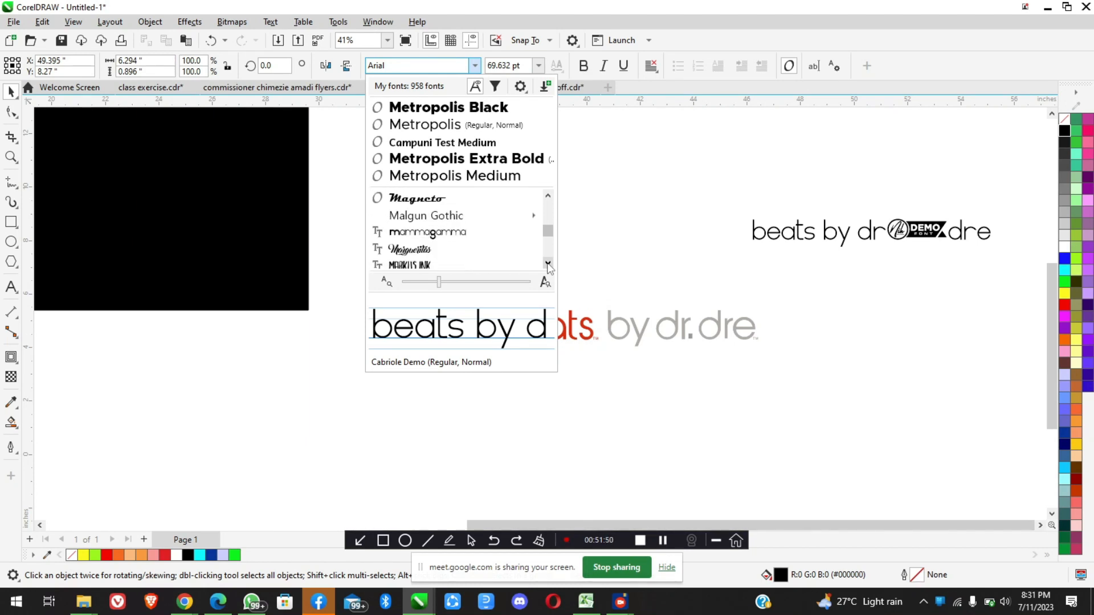
Try the Markus Ink font on the "beats by dr.dre" text and replace it with MammaGamma
{"action": "left_click", "coordinate": [495, 239]}
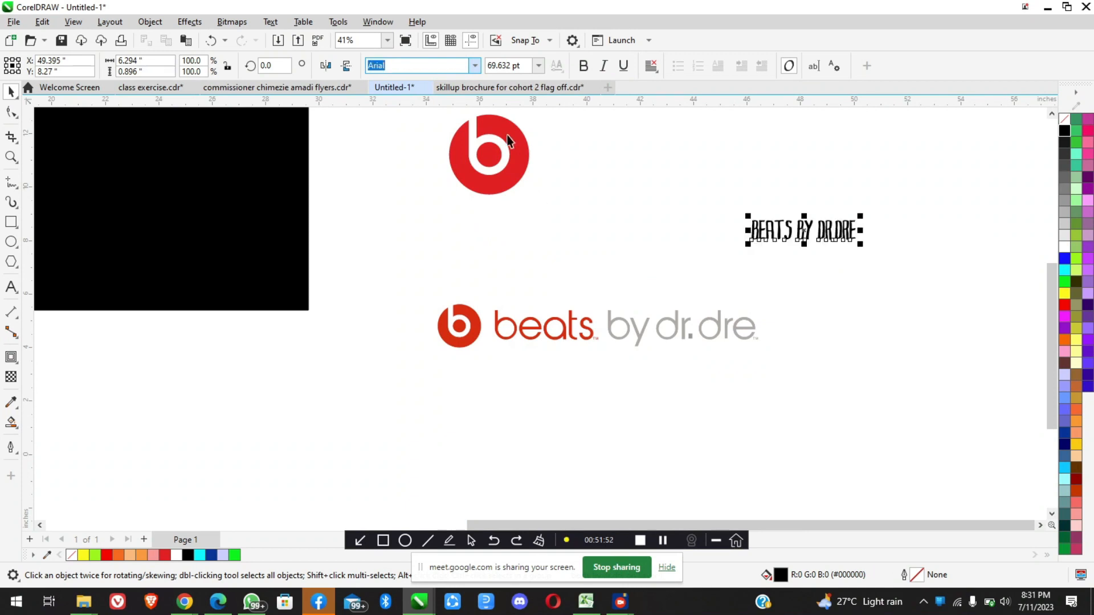
{"action": "left_click", "coordinate": [474, 65]}
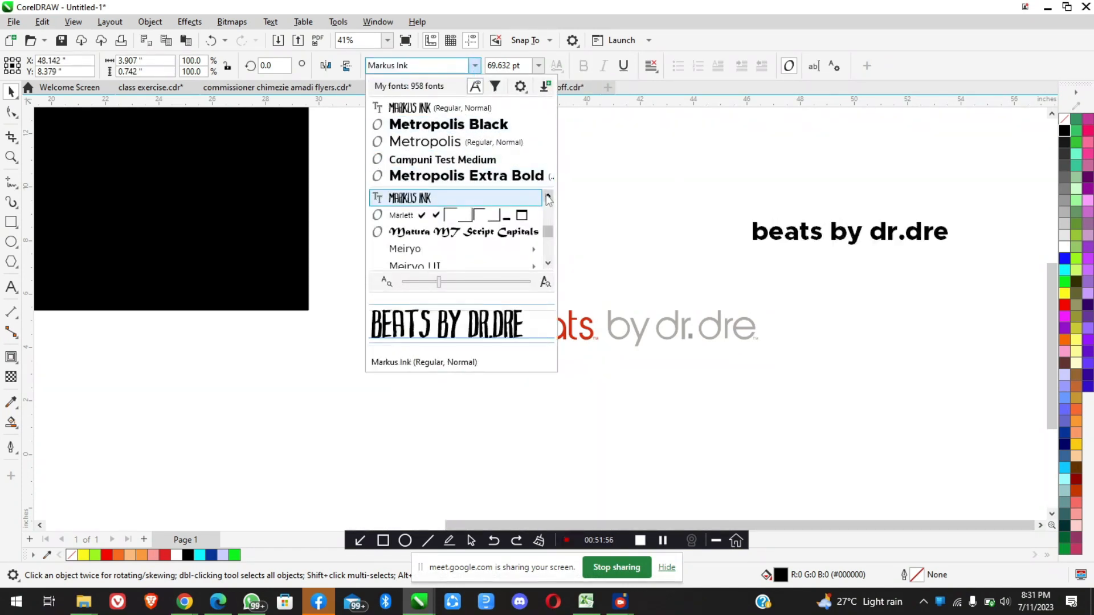
{"action": "scroll", "coordinate": [493, 228], "scroll_direction": "up", "scroll_amount": 2}
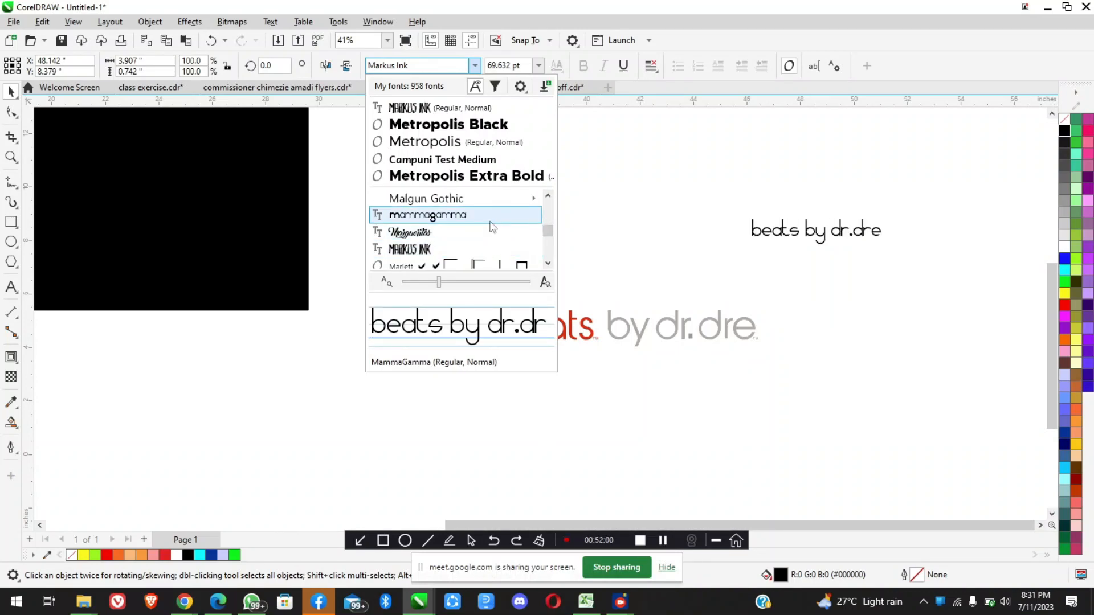
{"action": "left_click", "coordinate": [491, 222]}
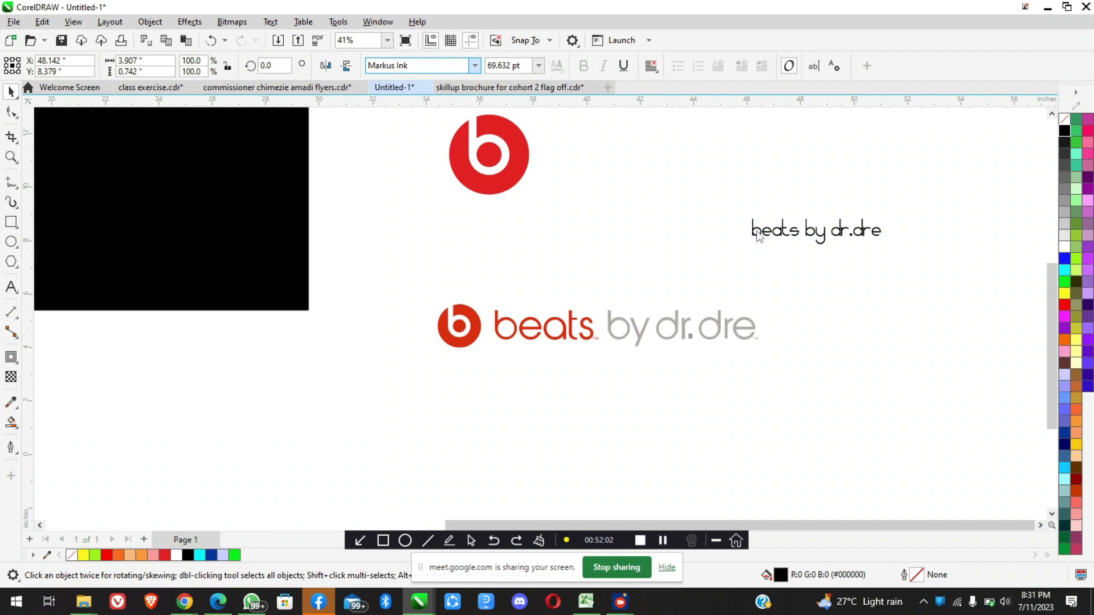
Delete the first "d" of "dr.dre" in the "beats by dr.dre" text and retype it
{"action": "key", "text": "Escape"}
{"action": "scroll", "coordinate": [757, 236], "scroll_direction": "up", "scroll_amount": 4}
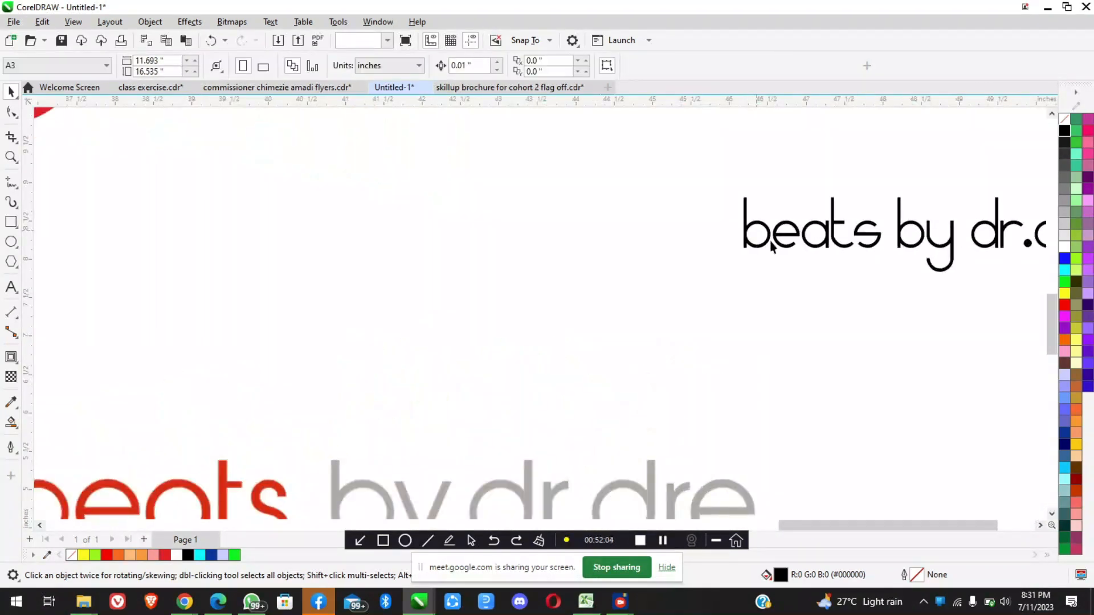
{"action": "left_click", "coordinate": [770, 244]}
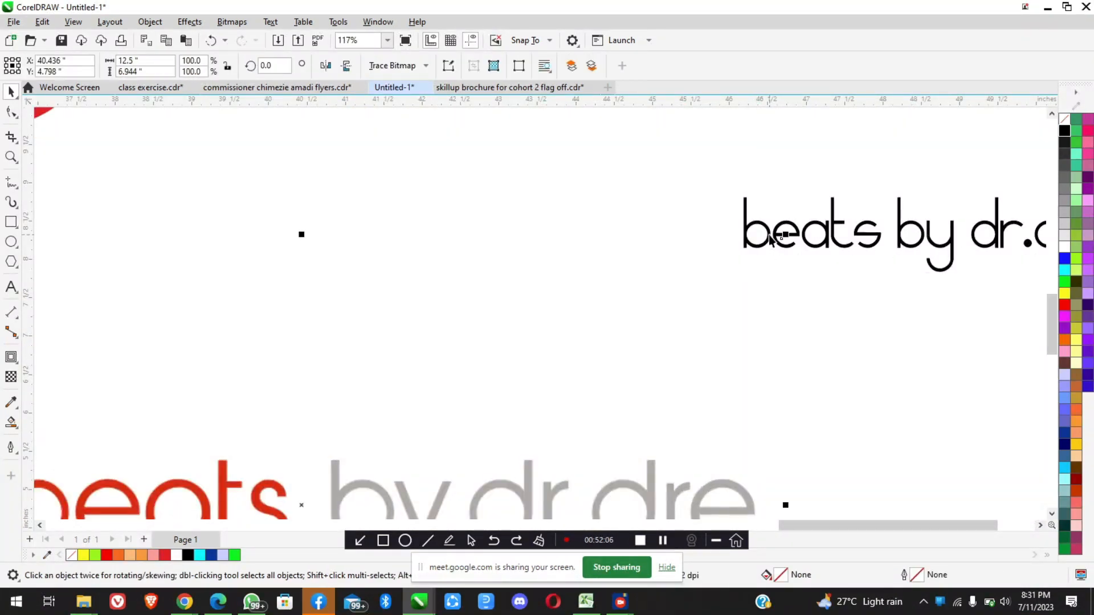
{"action": "scroll", "coordinate": [769, 238], "scroll_direction": "down", "scroll_amount": 3}
{"action": "double_click", "coordinate": [863, 239]}
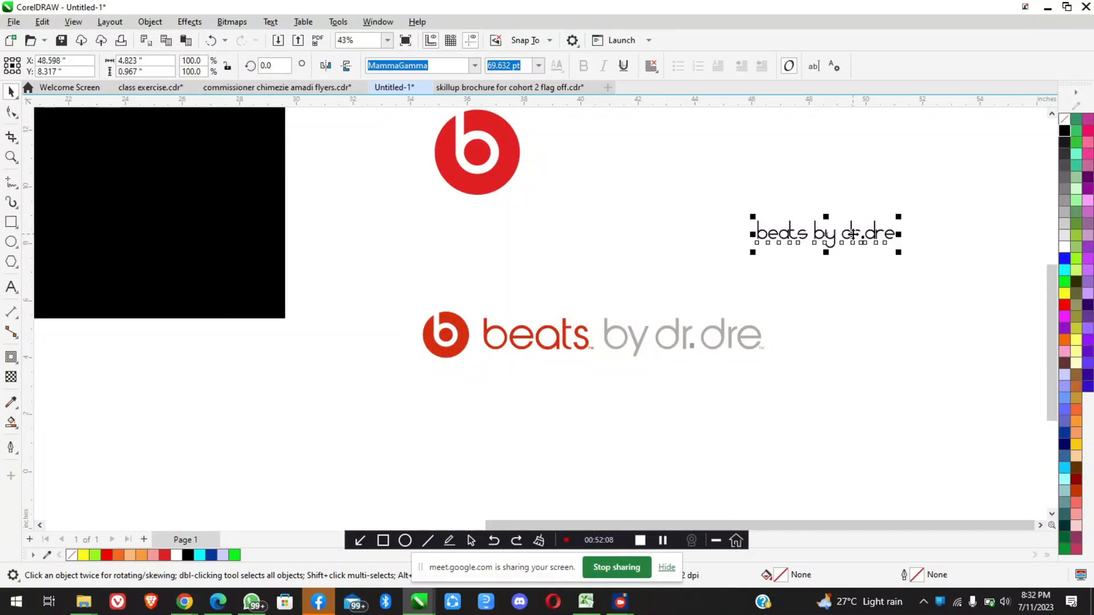
{"action": "scroll", "coordinate": [854, 251], "scroll_direction": "up", "scroll_amount": 2}
{"action": "key", "text": "BackSpace"}
{"action": "type", "text": "d"}
{"action": "key", "text": "BackSpace"}
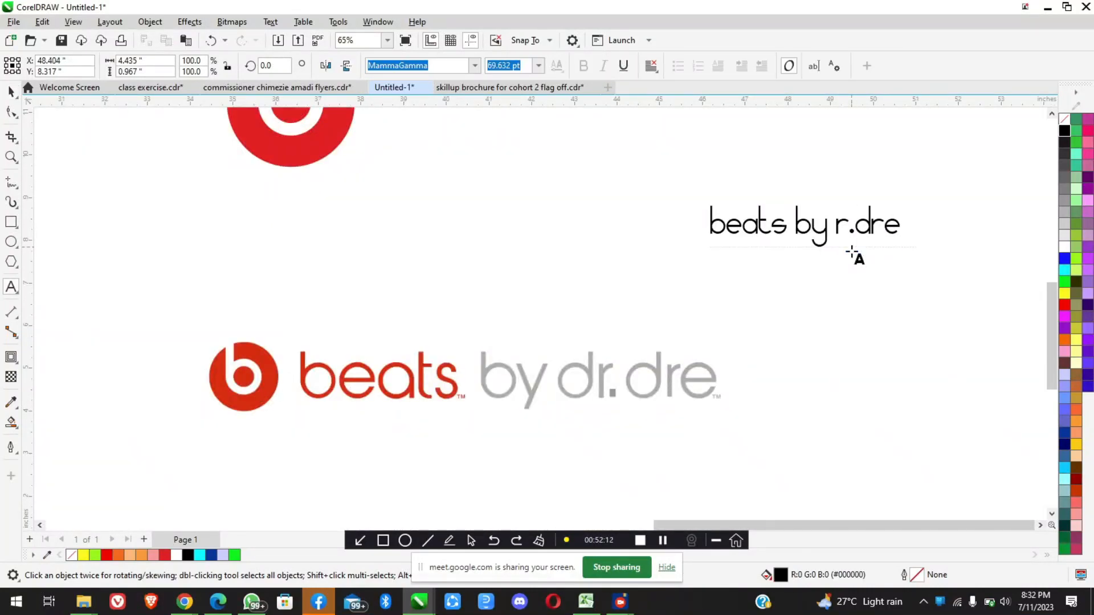
{"action": "type", "text": "d"}
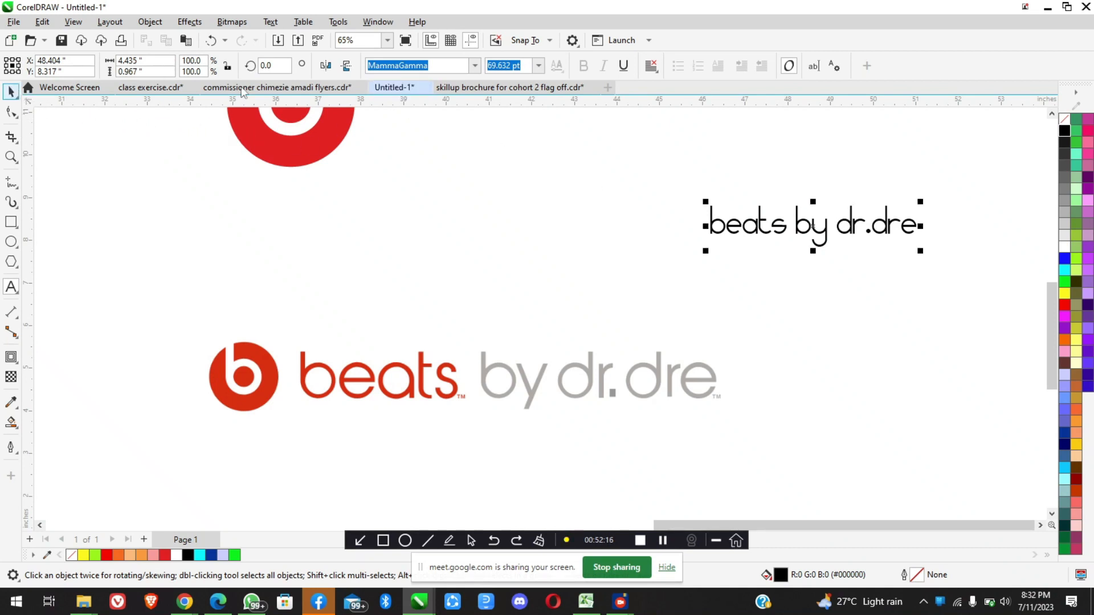
Look through the available fonts from MammaGamma to those starting with S for a closer match to the reference wordmark
{"action": "left_click", "coordinate": [474, 66]}
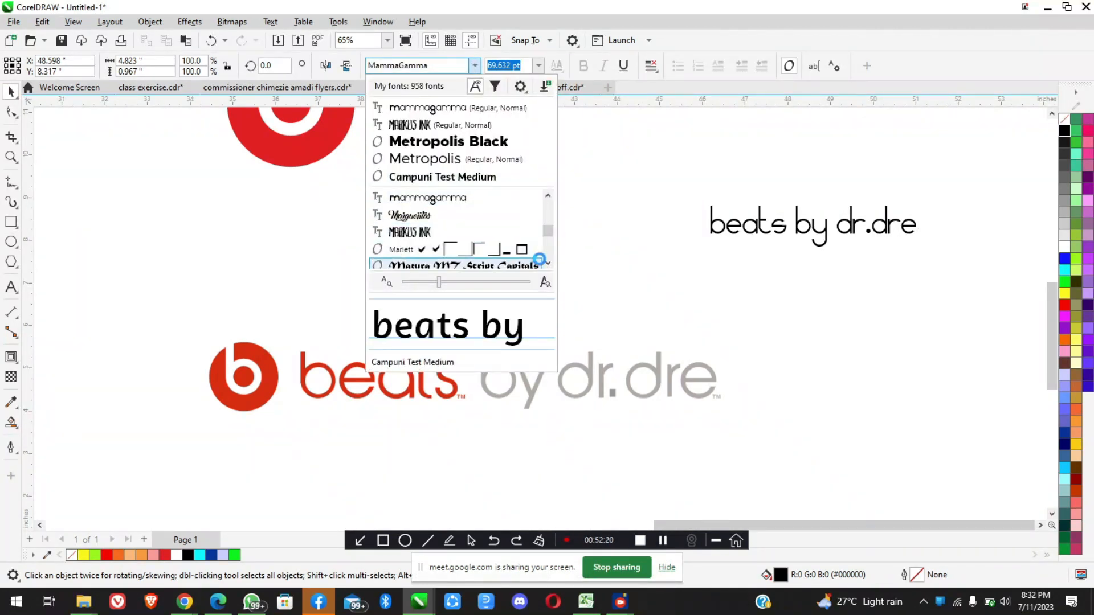
{"action": "left_click", "coordinate": [548, 265]}
{"action": "left_click", "coordinate": [548, 265]}
{"action": "left_click", "coordinate": [548, 265]}
{"action": "left_click", "coordinate": [548, 265]}
{"action": "left_click", "coordinate": [548, 265]}
{"action": "left_click", "coordinate": [548, 264]}
{"action": "left_click", "coordinate": [548, 263]}
{"action": "left_click", "coordinate": [548, 264]}
{"action": "left_click", "coordinate": [548, 264]}
{"action": "left_click", "coordinate": [548, 263]}
{"action": "left_click", "coordinate": [548, 264]}
{"action": "left_click", "coordinate": [548, 263]}
{"action": "left_click", "coordinate": [548, 263]}
{"action": "left_click", "coordinate": [547, 264]}
{"action": "left_click", "coordinate": [548, 264]}
{"action": "left_click", "coordinate": [548, 264]}
{"action": "left_click", "coordinate": [548, 264]}
{"action": "left_click", "coordinate": [548, 264]}
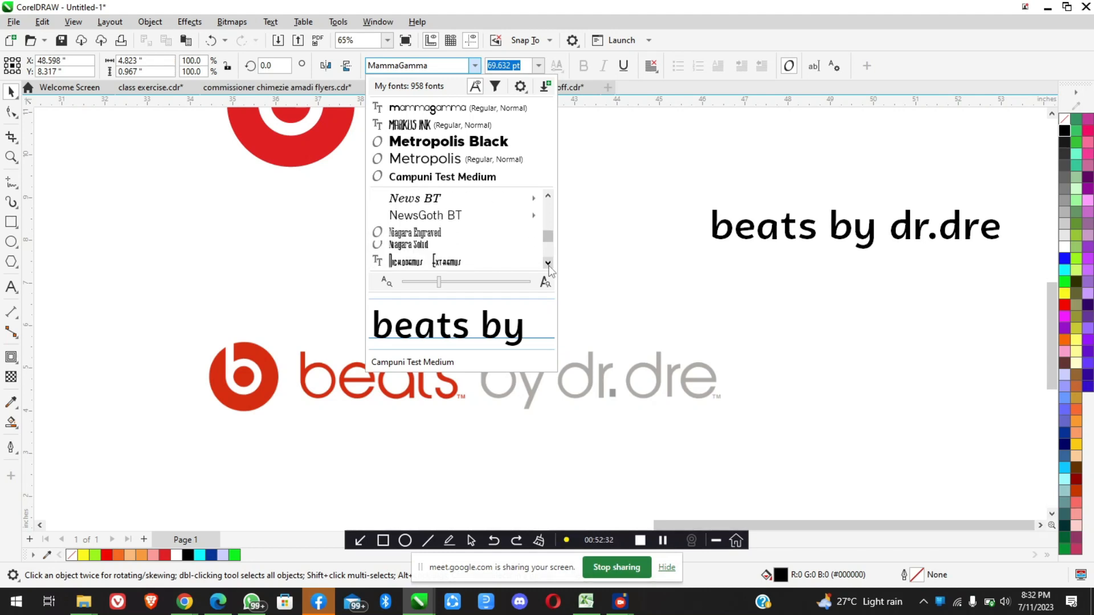
{"action": "left_click", "coordinate": [548, 264]}
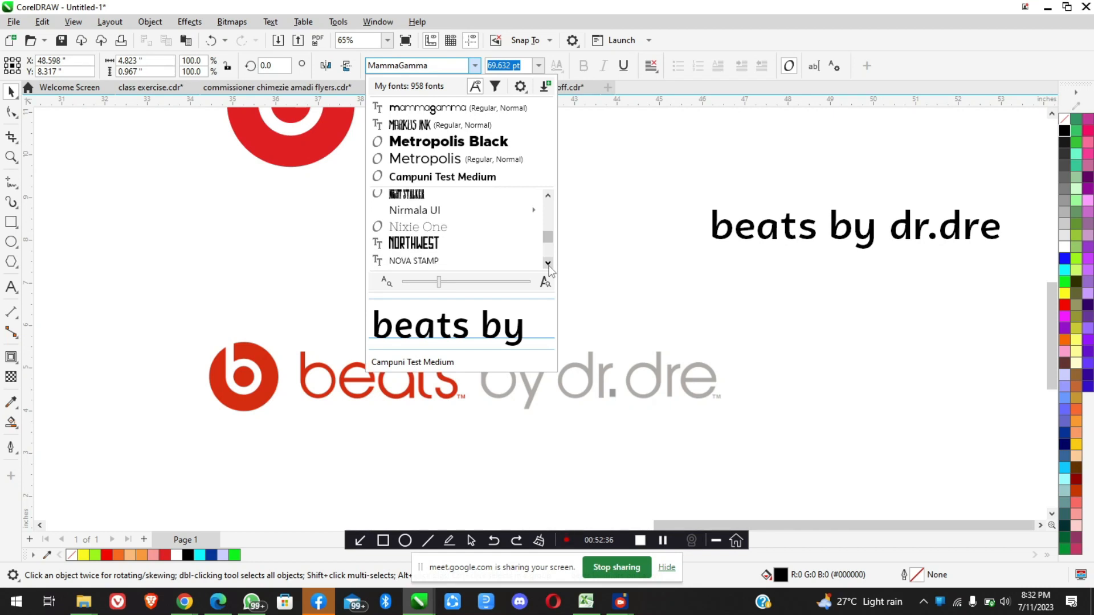
{"action": "left_click", "coordinate": [548, 264]}
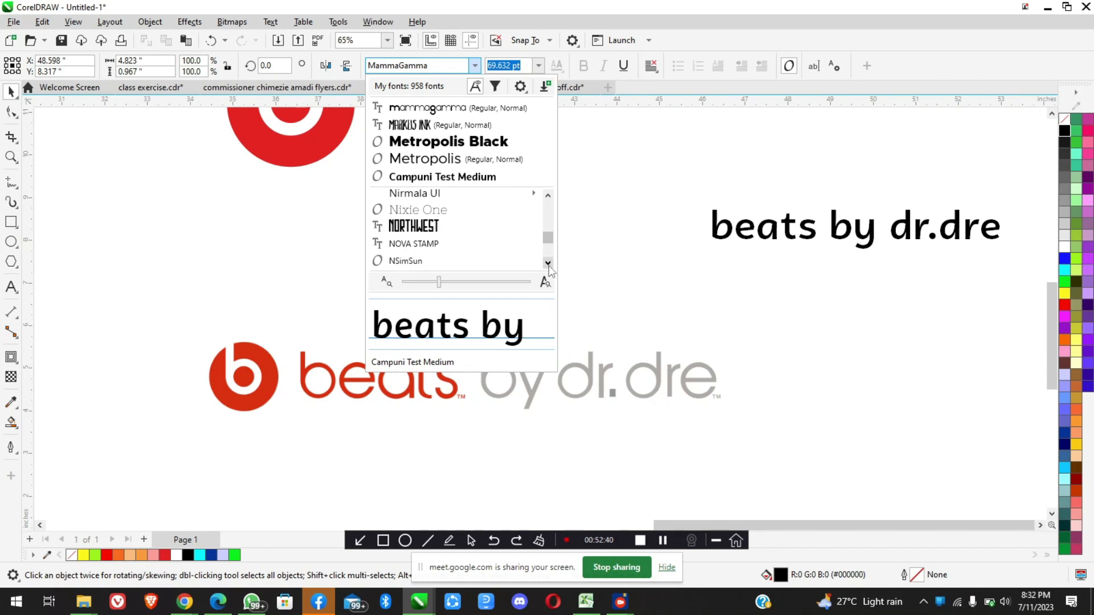
{"action": "left_click", "coordinate": [548, 265]}
{"action": "left_click", "coordinate": [549, 265]}
{"action": "left_click", "coordinate": [548, 265]}
{"action": "left_click", "coordinate": [548, 265]}
{"action": "left_click", "coordinate": [549, 266]}
{"action": "left_click", "coordinate": [548, 266]}
{"action": "left_click", "coordinate": [549, 266]}
{"action": "left_click", "coordinate": [549, 265]}
{"action": "left_click", "coordinate": [548, 266]}
{"action": "left_click", "coordinate": [549, 265]}
{"action": "left_click", "coordinate": [549, 265]}
{"action": "left_click", "coordinate": [549, 265]}
{"action": "left_click", "coordinate": [549, 265]}
{"action": "left_click", "coordinate": [549, 266]}
{"action": "left_click", "coordinate": [548, 266]}
{"action": "left_click", "coordinate": [548, 265]}
{"action": "left_click", "coordinate": [549, 265]}
{"action": "left_click", "coordinate": [548, 266]}
{"action": "left_click", "coordinate": [549, 266]}
{"action": "left_click", "coordinate": [549, 265]}
{"action": "left_click", "coordinate": [549, 265]}
{"action": "left_click", "coordinate": [549, 265]}
{"action": "left_click", "coordinate": [549, 265]}
{"action": "left_click", "coordinate": [549, 265]}
{"action": "left_click", "coordinate": [549, 265]}
{"action": "left_click", "coordinate": [548, 265]}
{"action": "left_click", "coordinate": [548, 266]}
{"action": "left_click", "coordinate": [549, 266]}
{"action": "left_click", "coordinate": [548, 265]}
{"action": "left_click", "coordinate": [548, 265]}
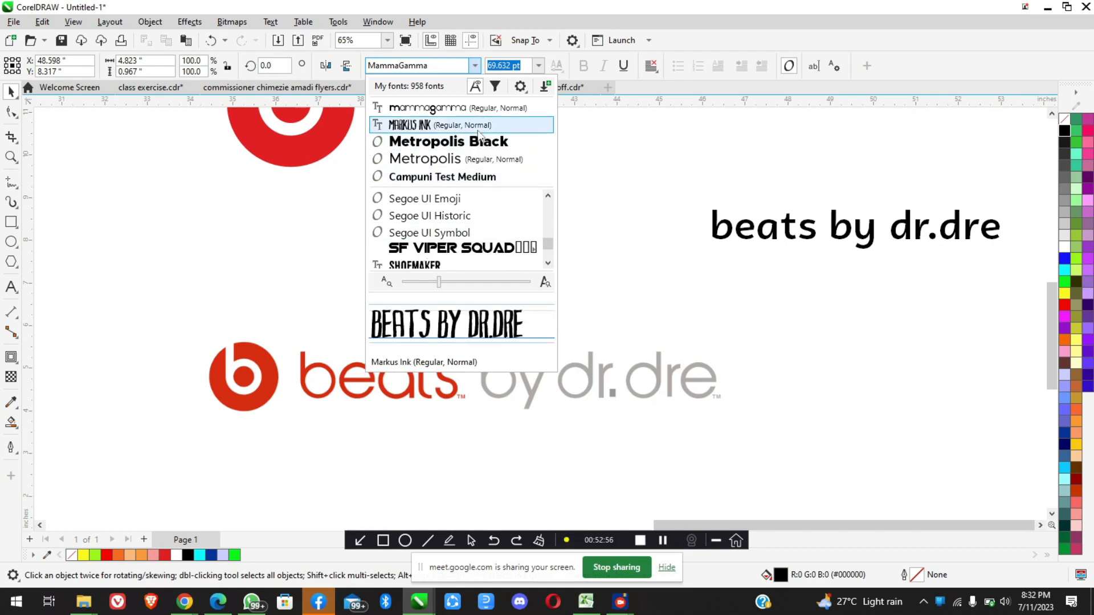
Apply MammaGamma to the "beats by dr.dre" text, move it directly above the reference wordmark and enlarge it to about 125 pt
{"action": "left_click", "coordinate": [454, 109]}
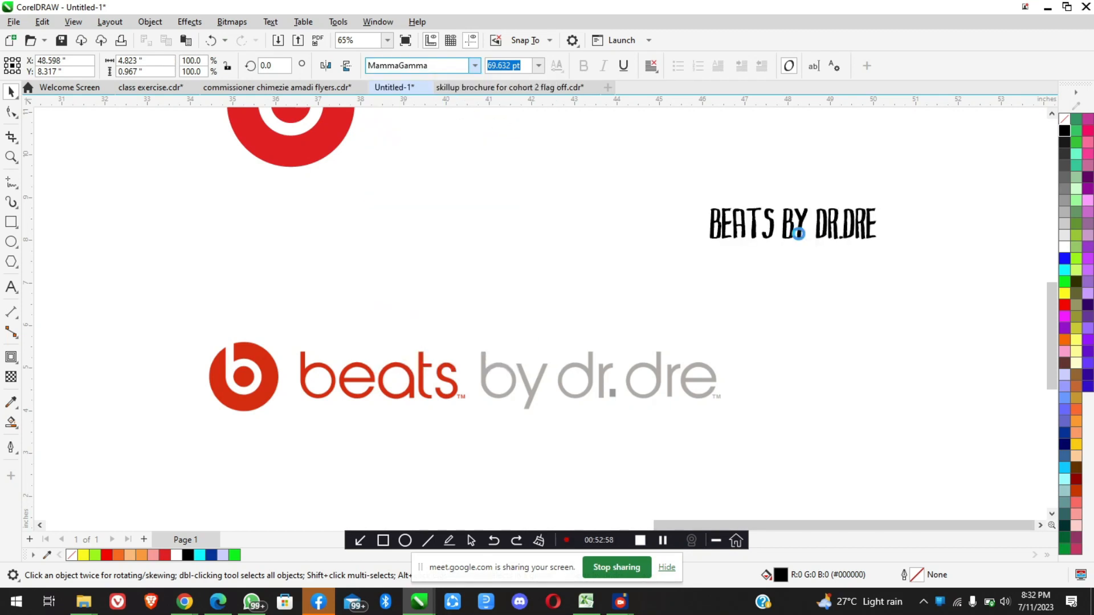
{"action": "left_click_drag", "start_coordinate": [631, 240], "coordinate": [355, 299]}
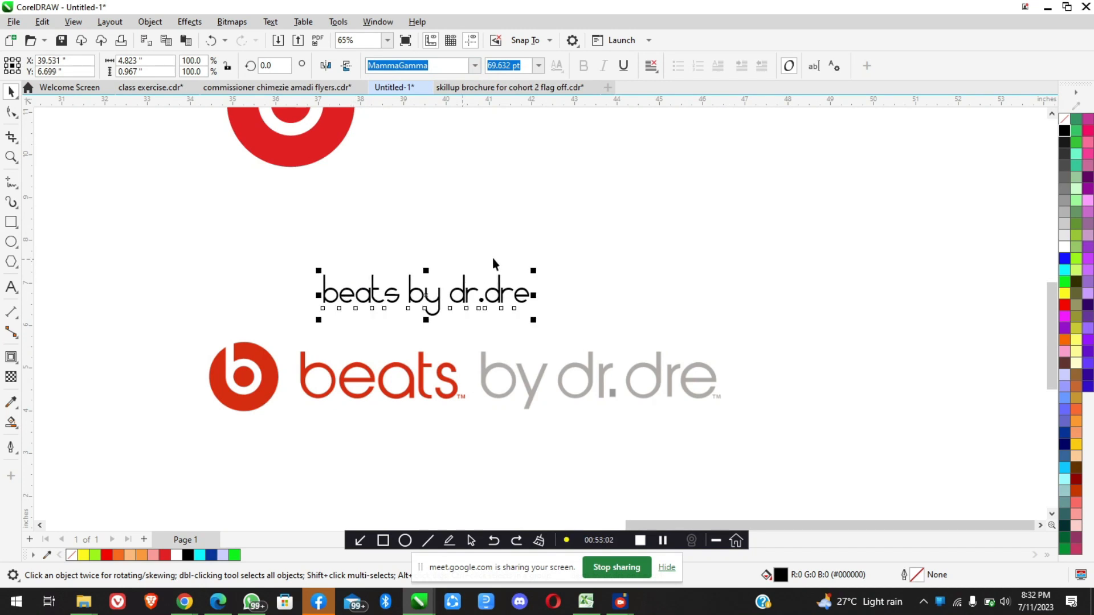
{"action": "left_click_drag", "start_coordinate": [536, 266], "coordinate": [698, 235]}
{"action": "scroll", "coordinate": [324, 302], "scroll_direction": "up", "scroll_amount": 3}
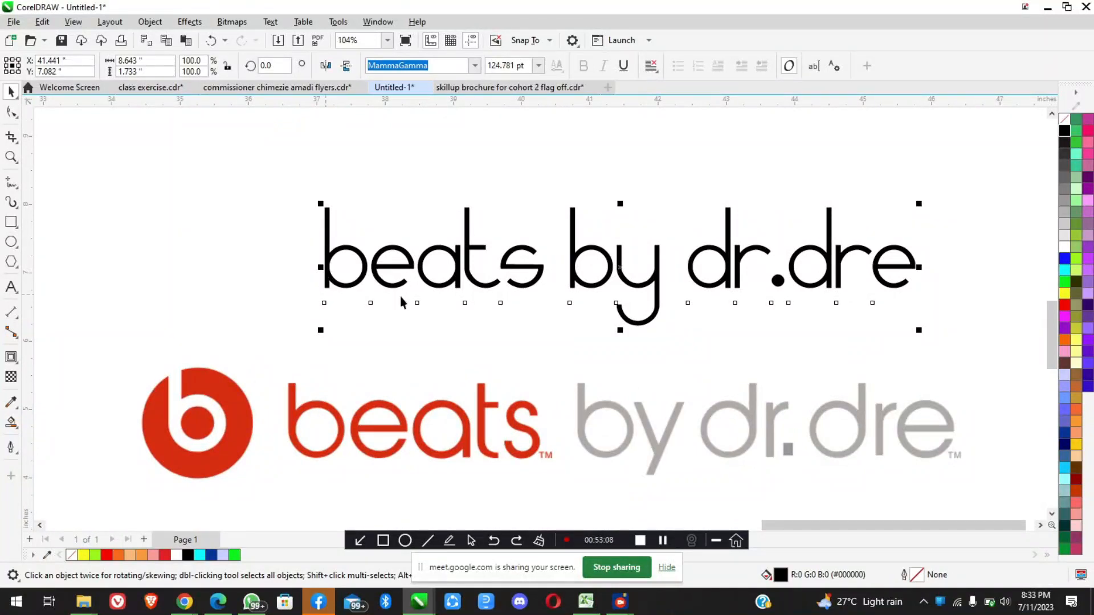
{"action": "scroll", "coordinate": [424, 293], "scroll_direction": "down", "scroll_amount": 5}
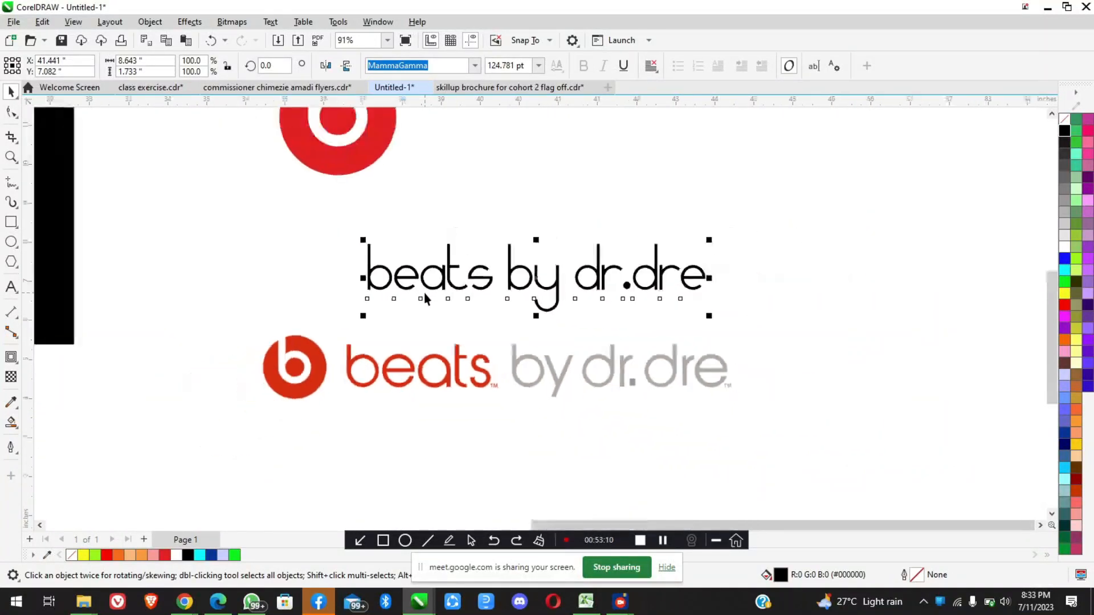
{"action": "scroll", "coordinate": [427, 339], "scroll_direction": "up", "scroll_amount": 1}
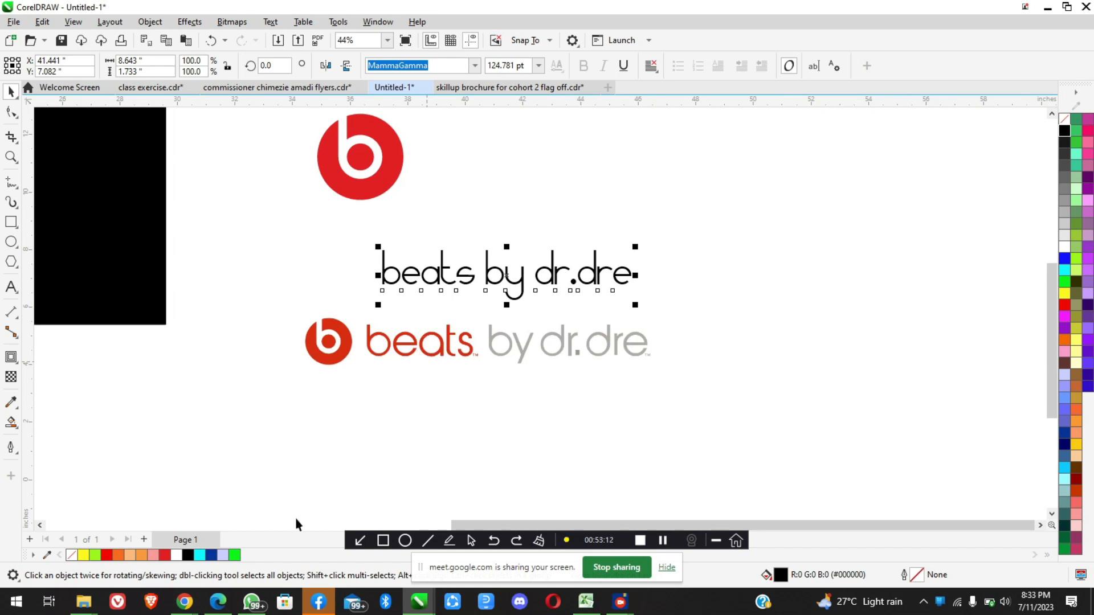
Switch to Chrome and search the web in a new tab for "download beats by dre logo font"
{"action": "mouse_move", "coordinate": [184, 601]}
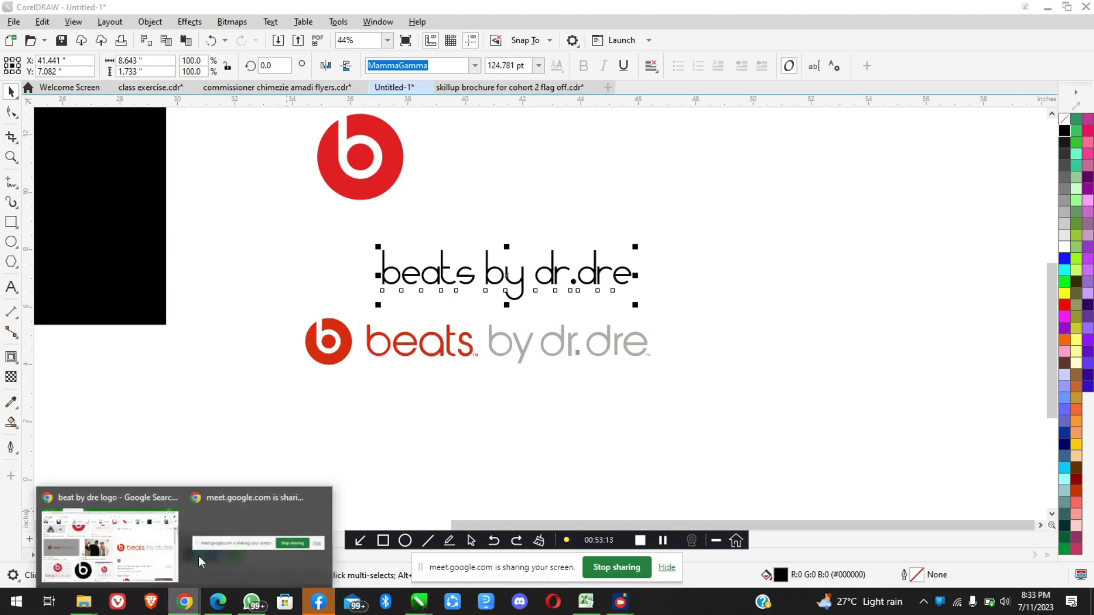
{"action": "left_click", "coordinate": [126, 520]}
{"action": "left_click", "coordinate": [312, 36]}
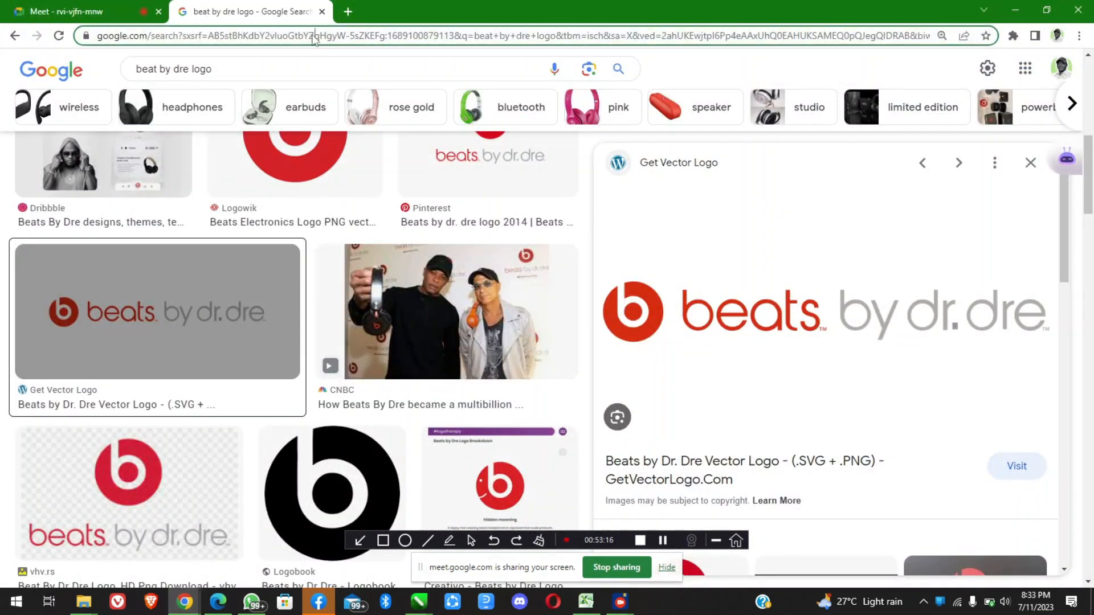
{"action": "left_click", "coordinate": [347, 12]}
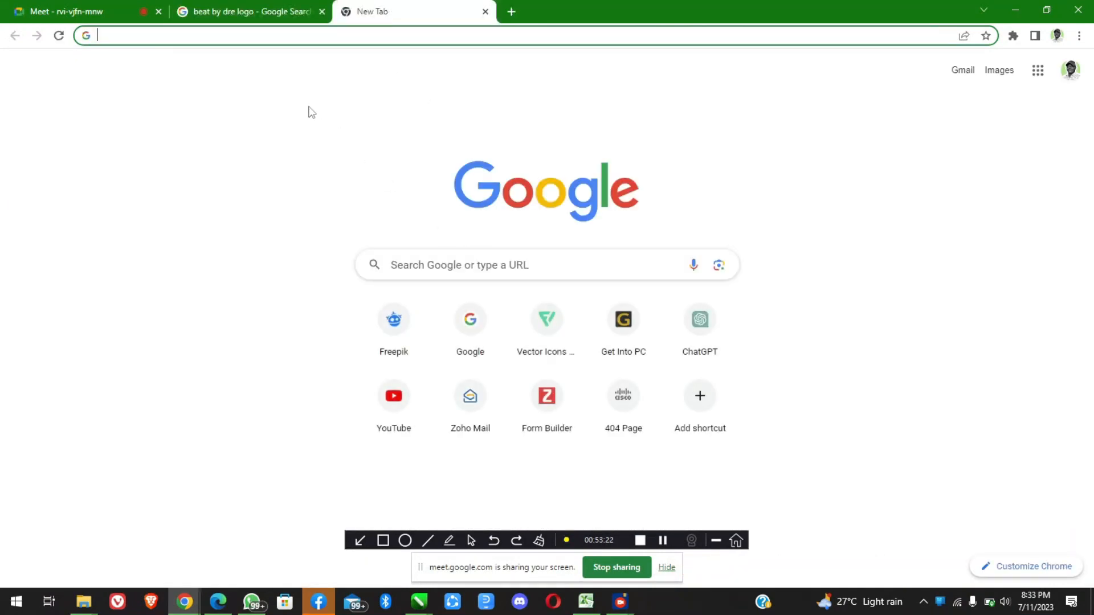
{"action": "type", "text": "download "}
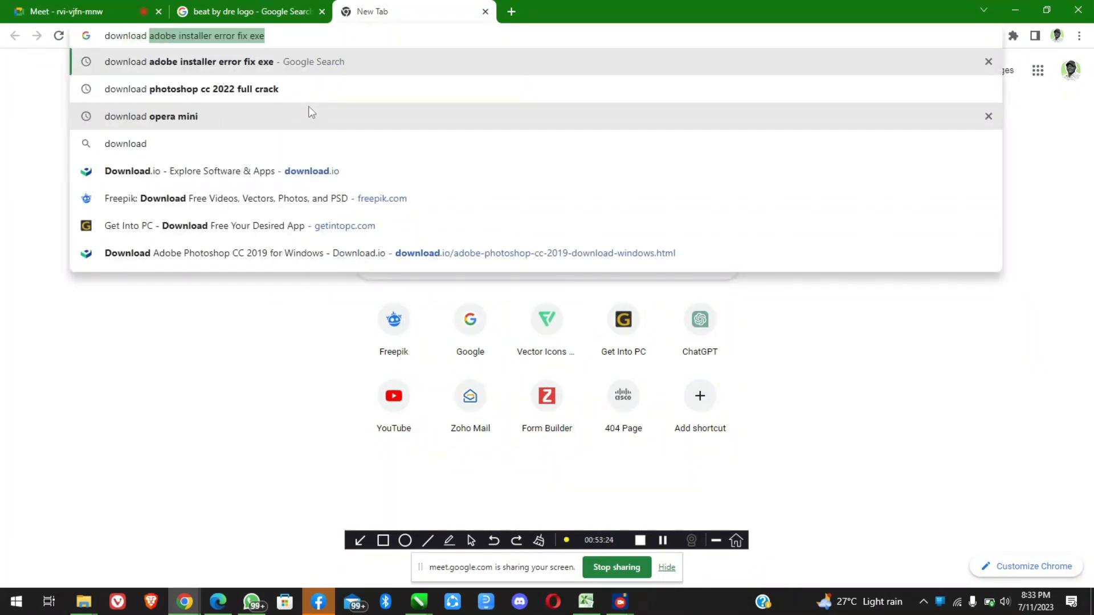
{"action": "type", "text": "bea"}
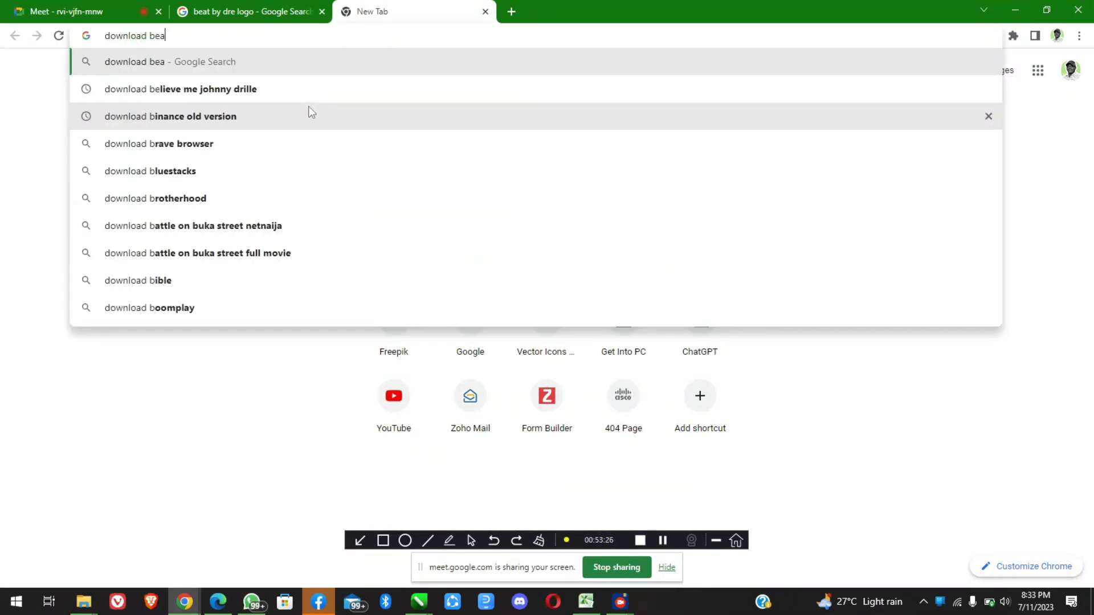
{"action": "type", "text": "ts by dre"}
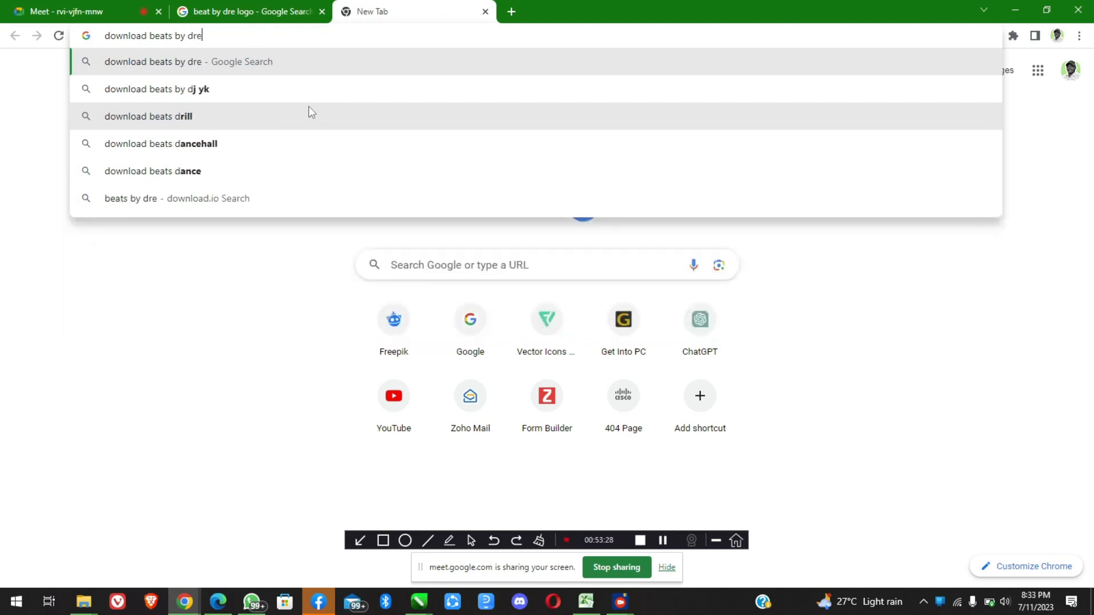
{"action": "type", "text": "font"}
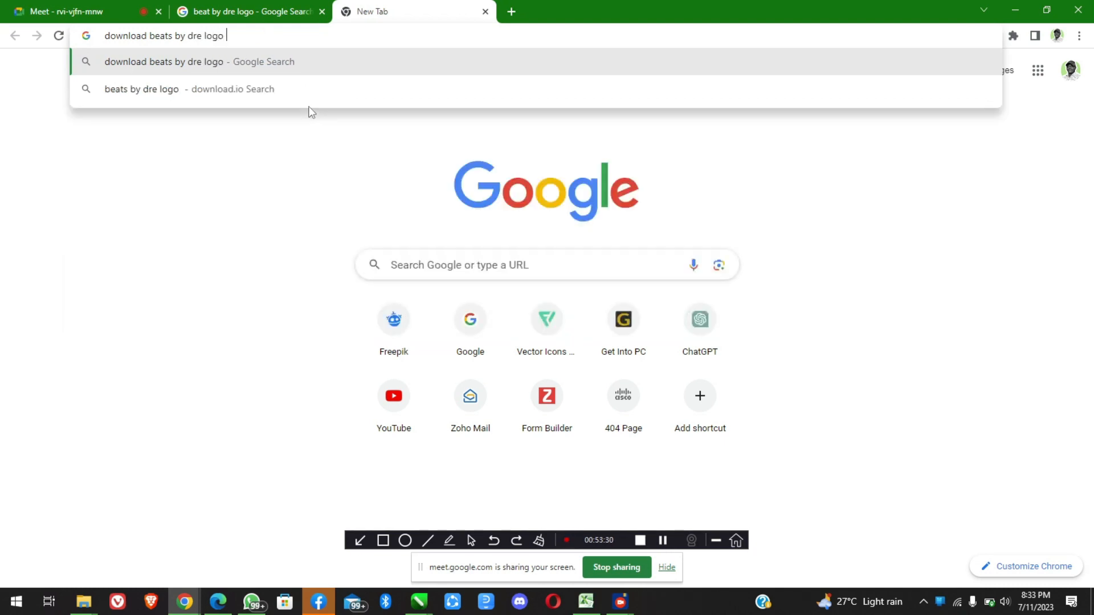
{"action": "key", "text": "Return"}
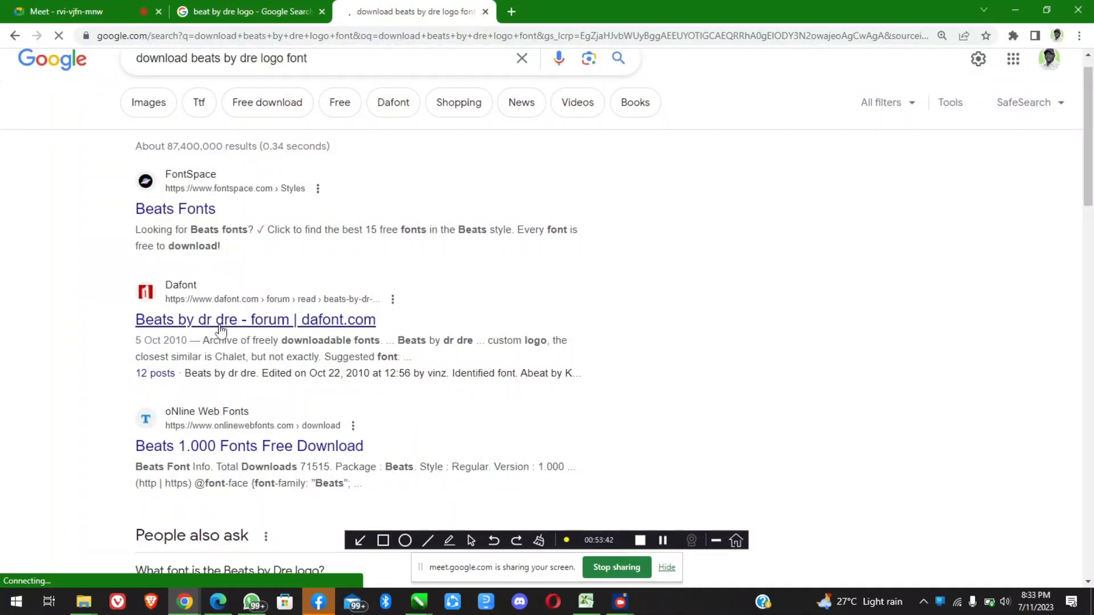
Read the Dafont forum thread "Beats by dr dre" for its identified and suggested fonts, and open its wordmark image before returning to the thread
{"action": "left_click", "coordinate": [223, 330]}
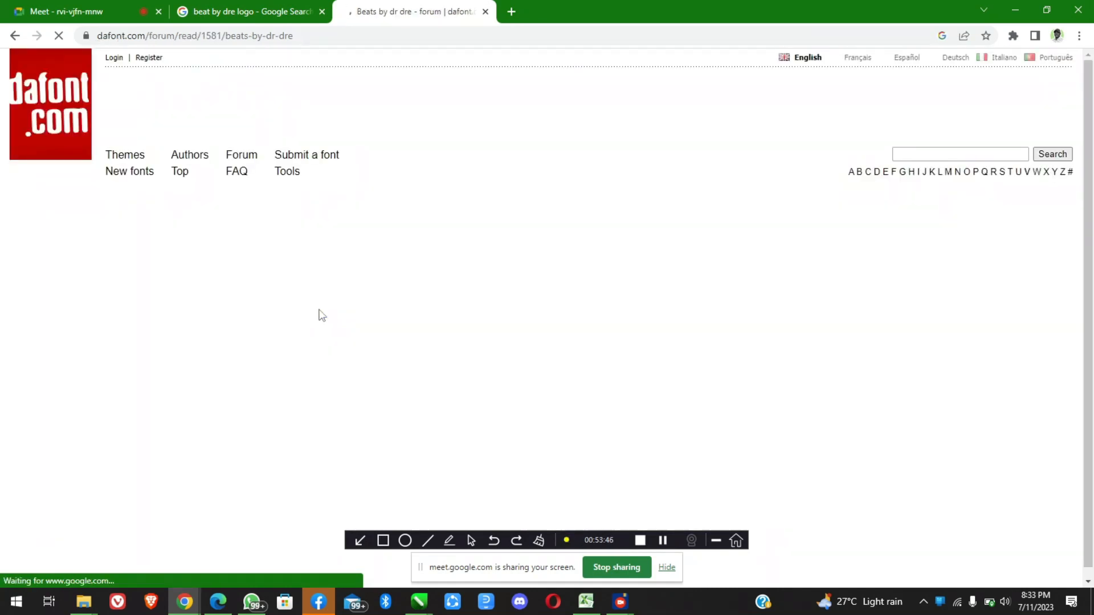
{"action": "scroll", "coordinate": [388, 345], "scroll_direction": "down", "scroll_amount": 2}
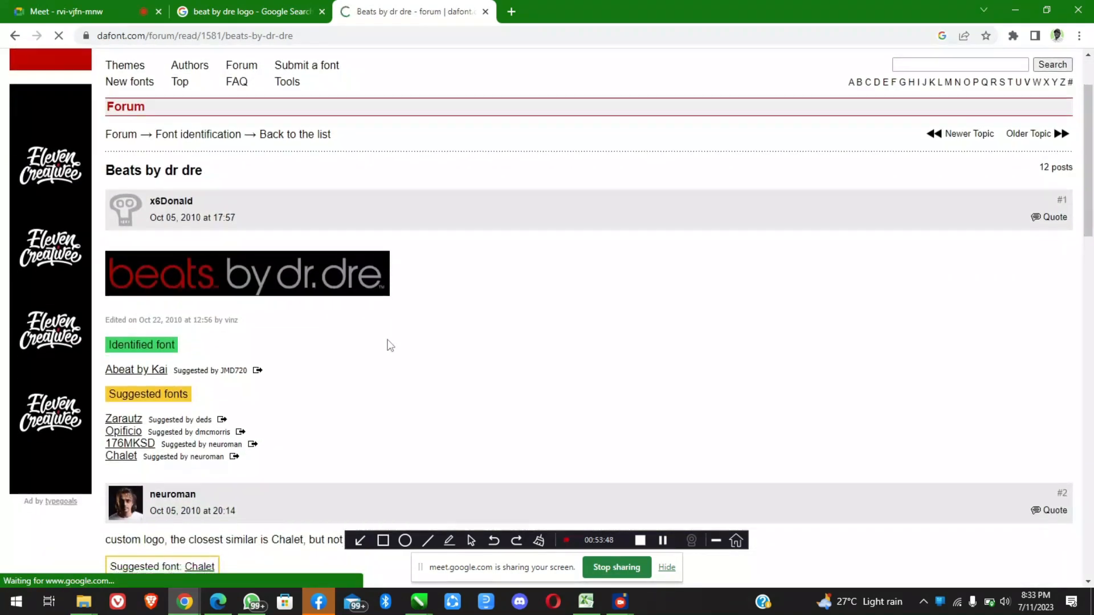
{"action": "scroll", "coordinate": [389, 345], "scroll_direction": "up", "scroll_amount": 1}
{"action": "scroll", "coordinate": [389, 345], "scroll_direction": "down", "scroll_amount": 5}
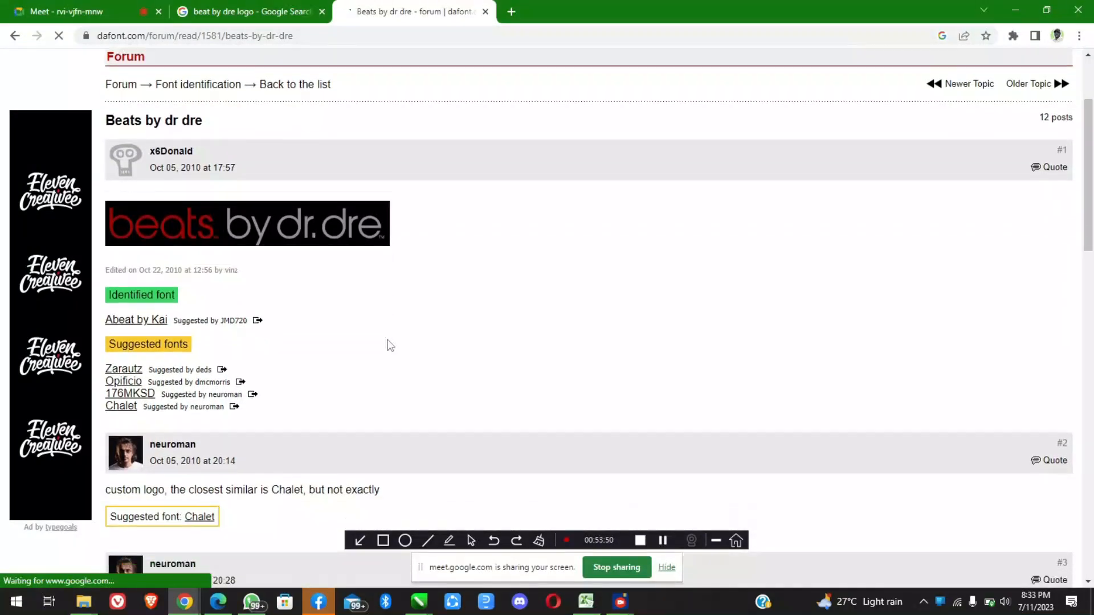
{"action": "scroll", "coordinate": [389, 345], "scroll_direction": "down", "scroll_amount": 5}
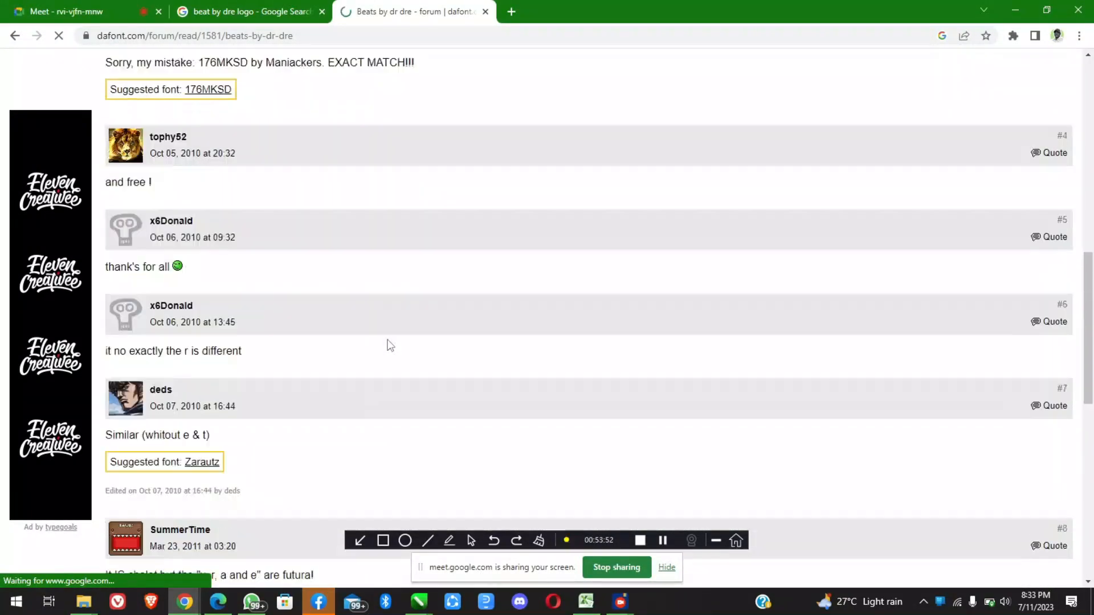
{"action": "scroll", "coordinate": [389, 345], "scroll_direction": "up", "scroll_amount": 4}
{"action": "scroll", "coordinate": [389, 345], "scroll_direction": "up", "scroll_amount": 4}
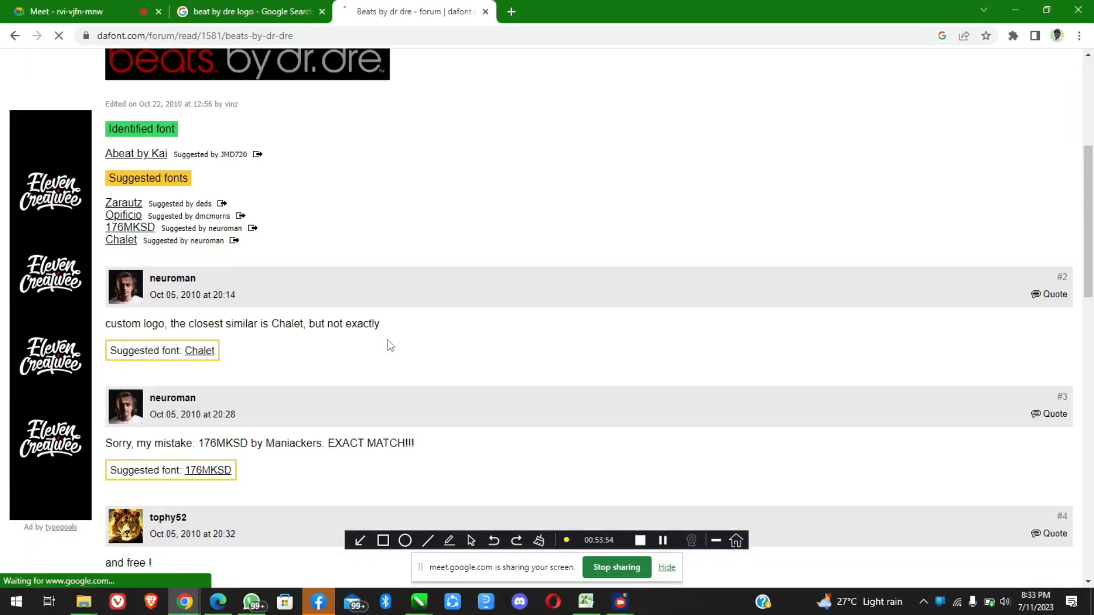
{"action": "scroll", "coordinate": [389, 346], "scroll_direction": "up", "scroll_amount": 3}
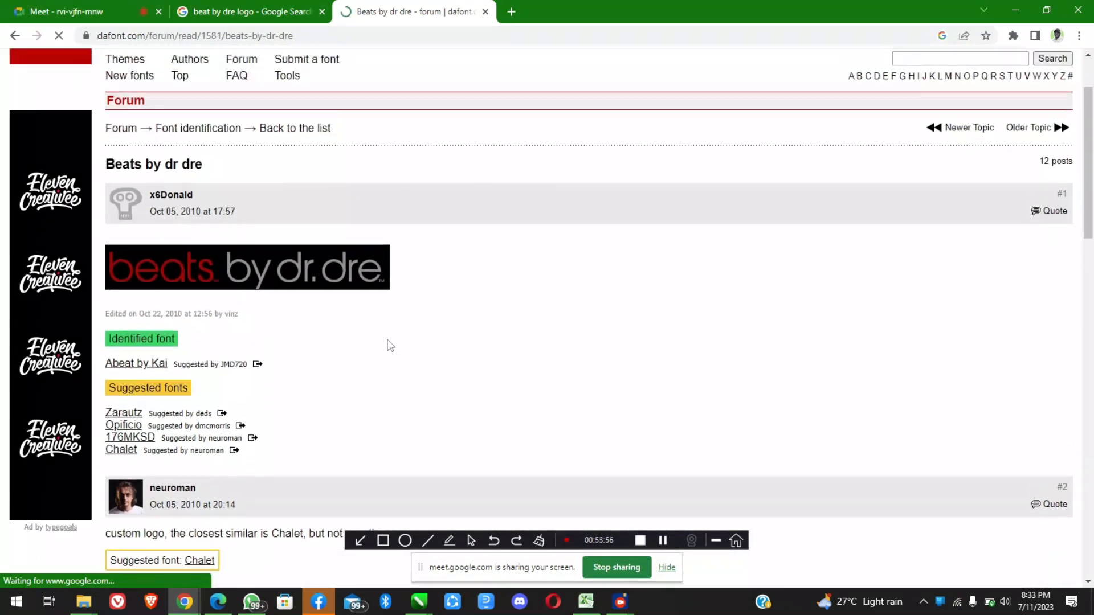
{"action": "scroll", "coordinate": [390, 345], "scroll_direction": "down", "scroll_amount": 20}
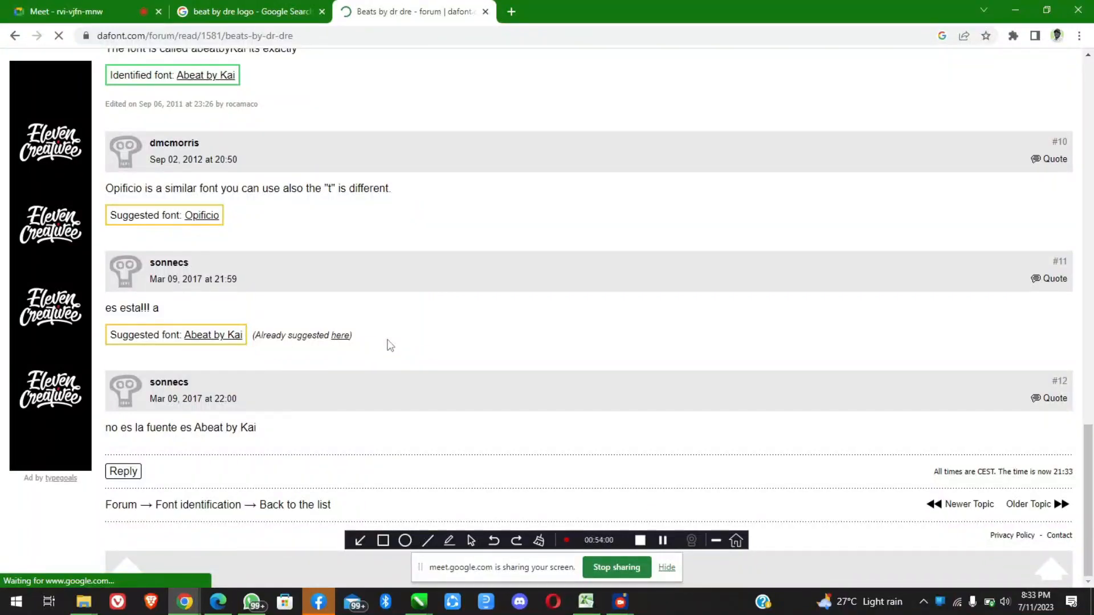
{"action": "scroll", "coordinate": [389, 345], "scroll_direction": "up", "scroll_amount": 20}
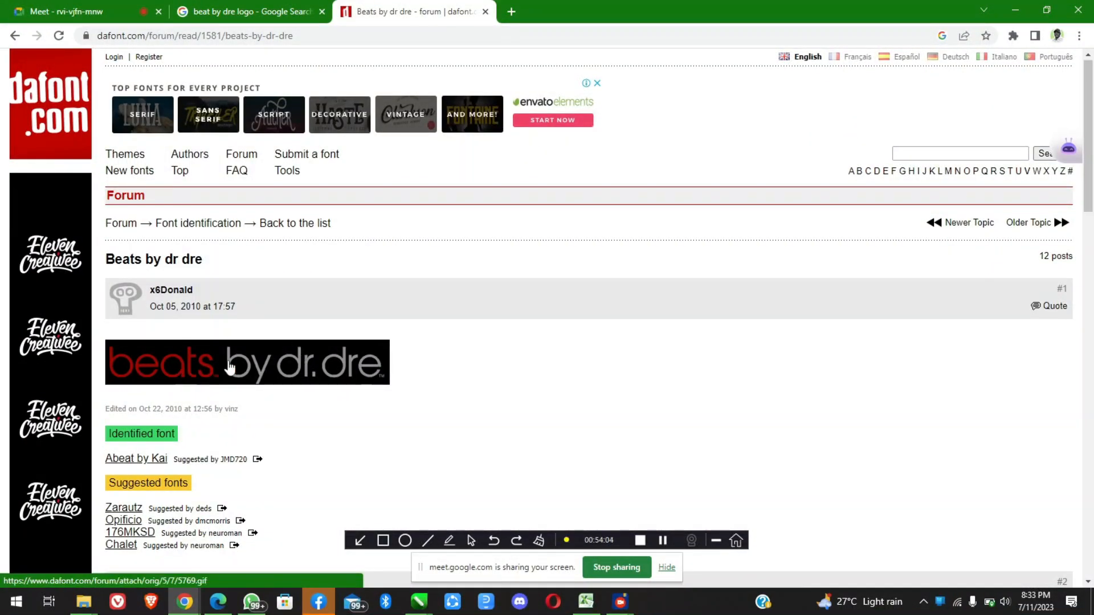
{"action": "scroll", "coordinate": [234, 399], "scroll_direction": "down", "scroll_amount": 1}
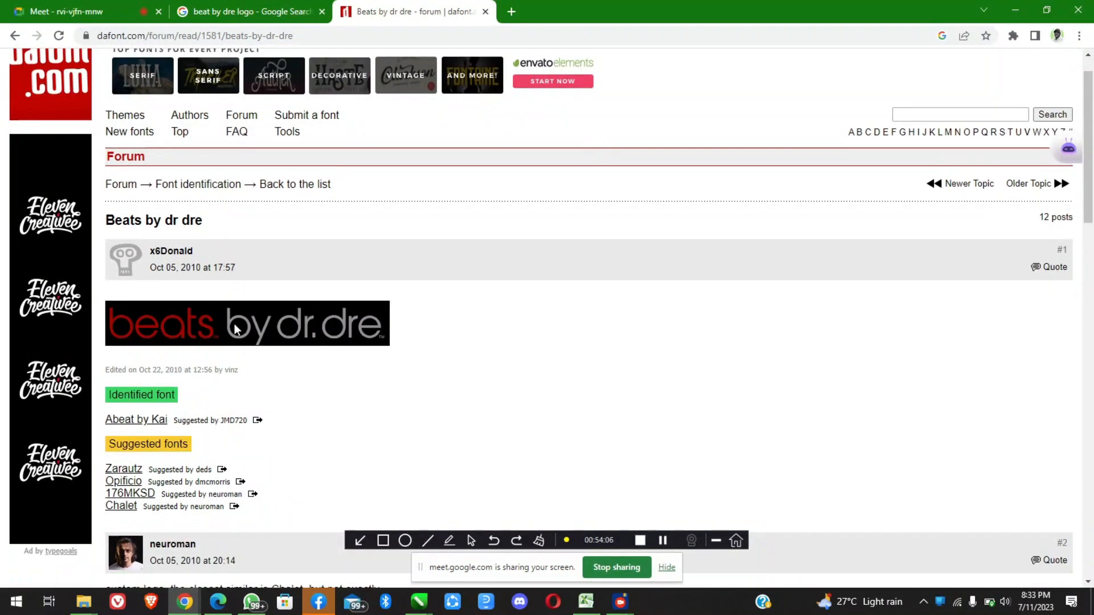
{"action": "left_click", "coordinate": [234, 329]}
{"action": "left_click", "coordinate": [388, 8]}
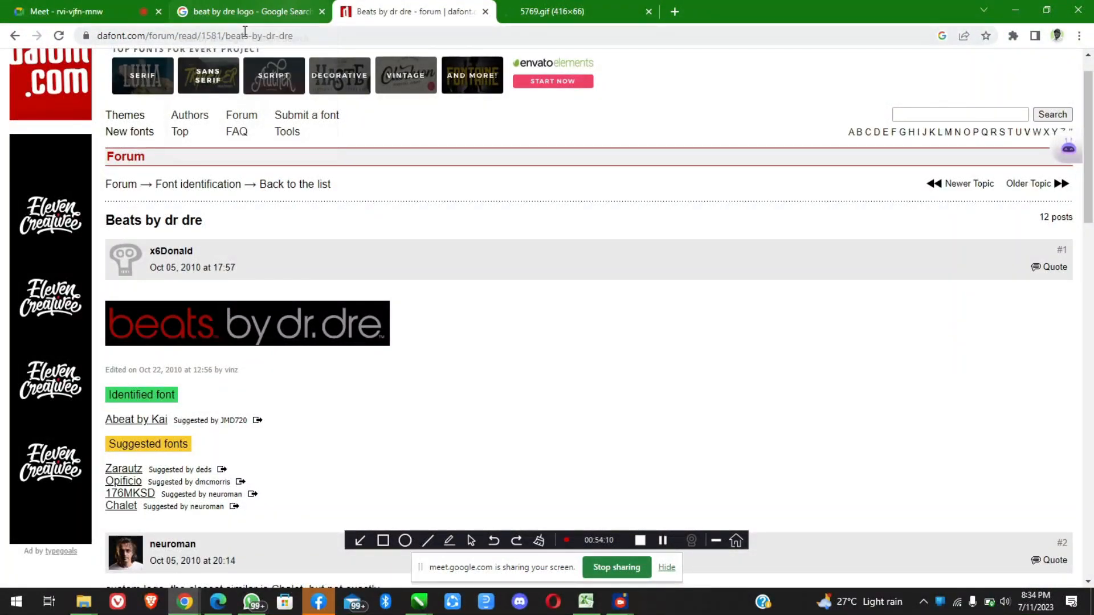
Return to the search results and open FontSpace's Beats Fonts page
{"action": "left_click", "coordinate": [15, 36]}
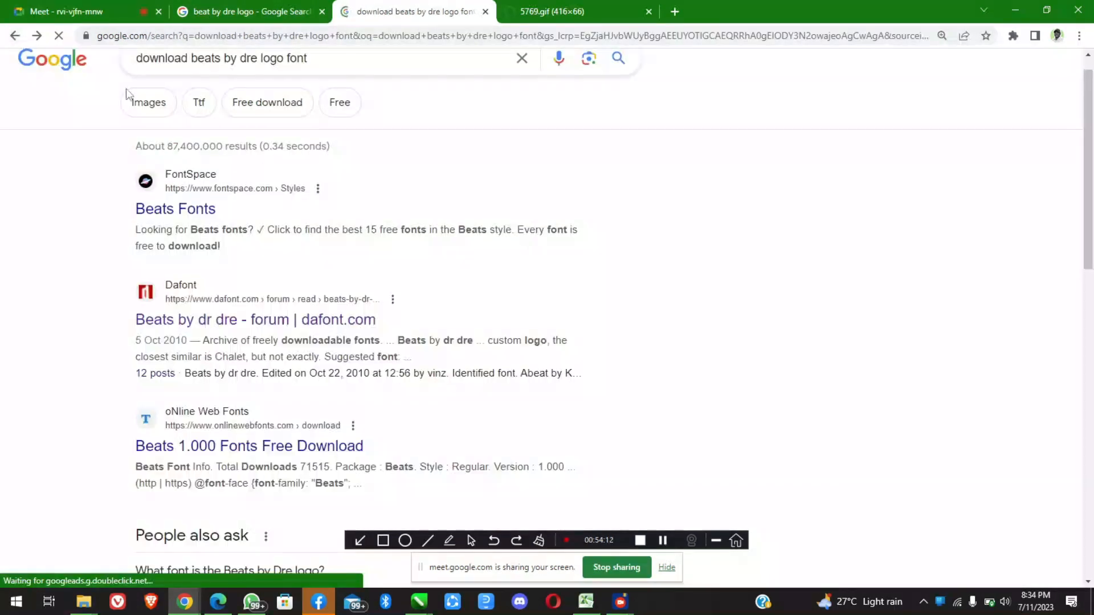
{"action": "left_click", "coordinate": [187, 211]}
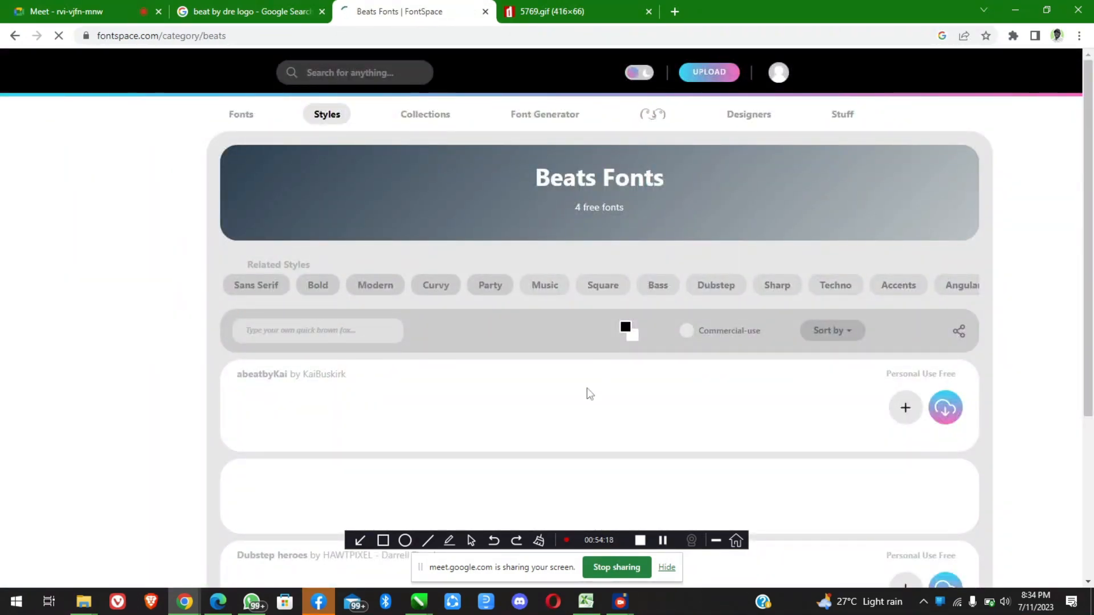
Download the abeatbyKai font and open abeatbykai-font.zip in a maximized BreeZip window, dismissing the premium offer
{"action": "scroll", "coordinate": [589, 393], "scroll_direction": "down", "scroll_amount": 2}
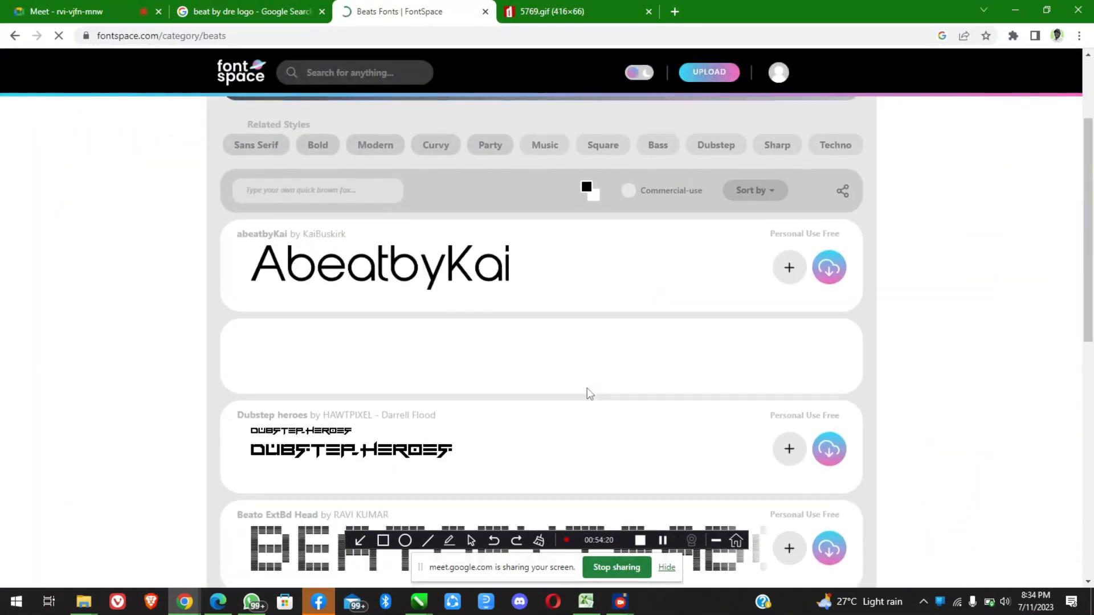
{"action": "scroll", "coordinate": [586, 388], "scroll_direction": "down", "scroll_amount": 1}
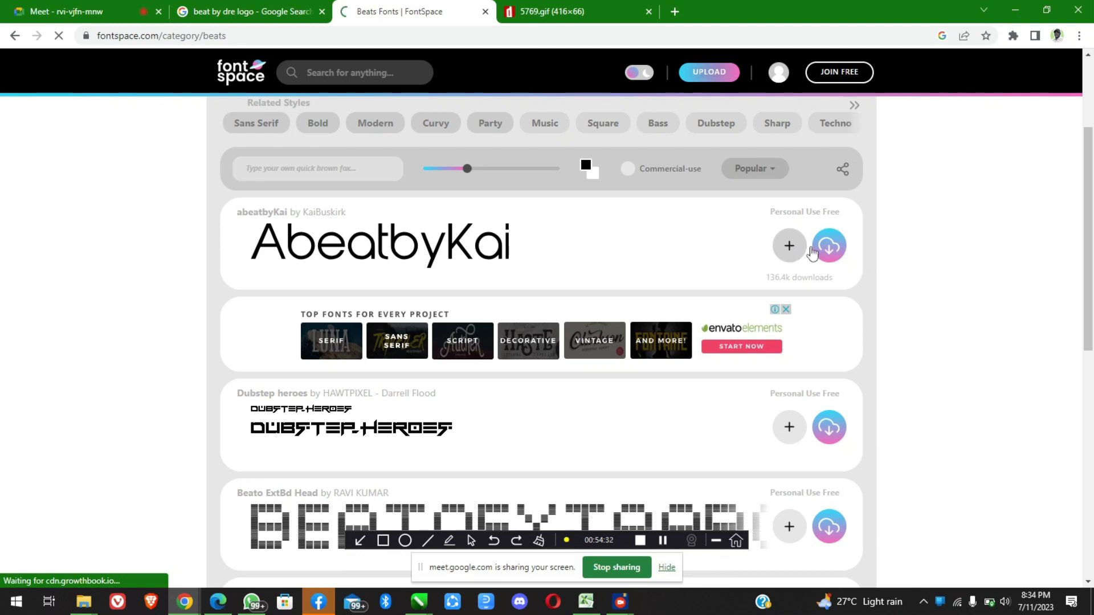
{"action": "left_click", "coordinate": [830, 253]}
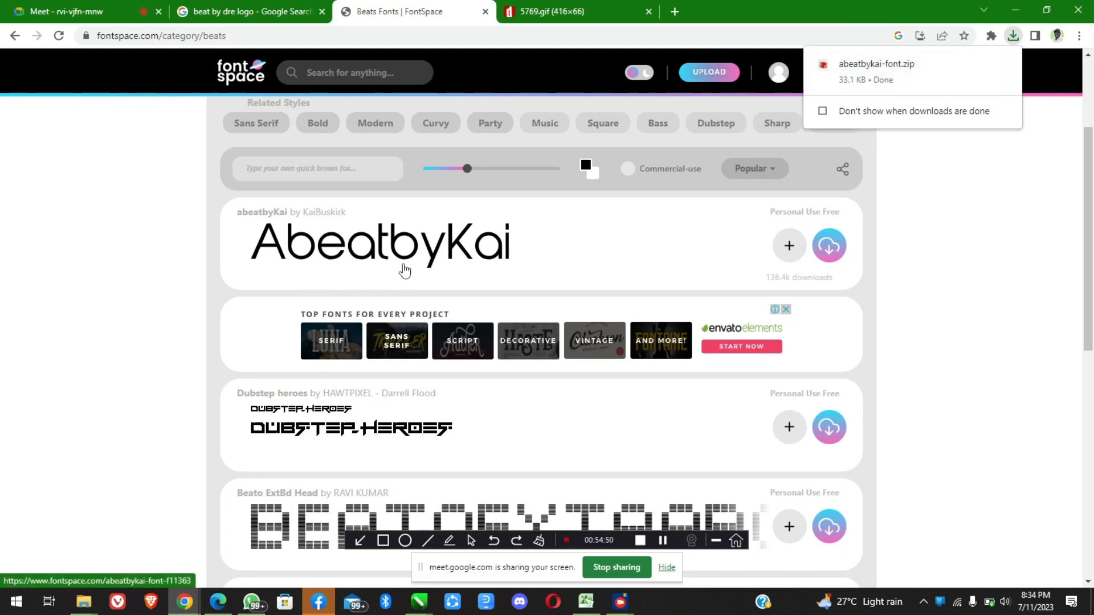
{"action": "left_click", "coordinate": [861, 66]}
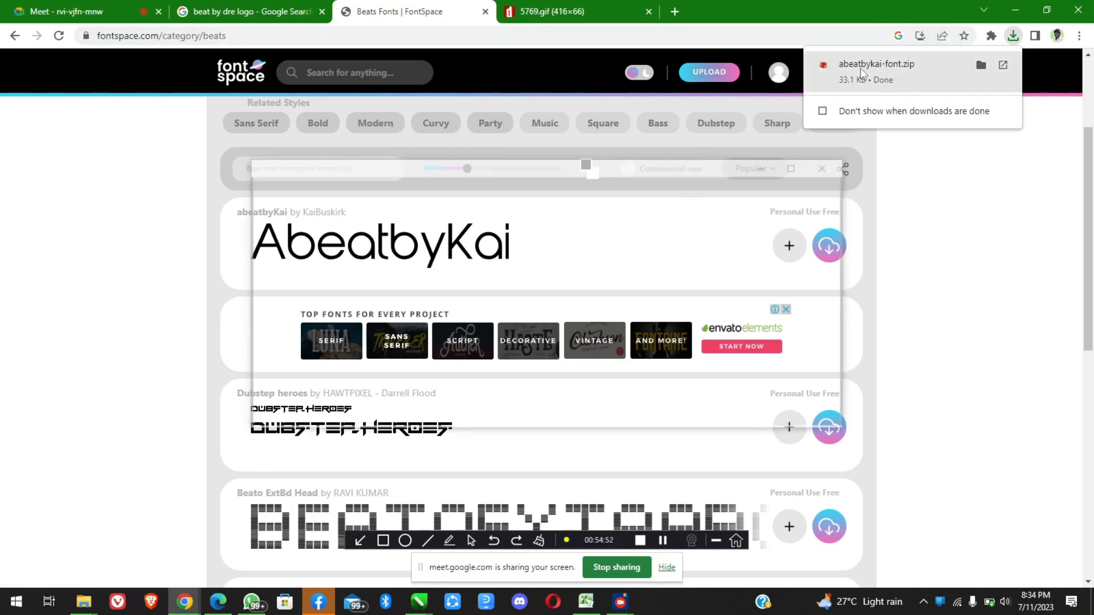
{"action": "mouse_move", "coordinate": [653, 602]}
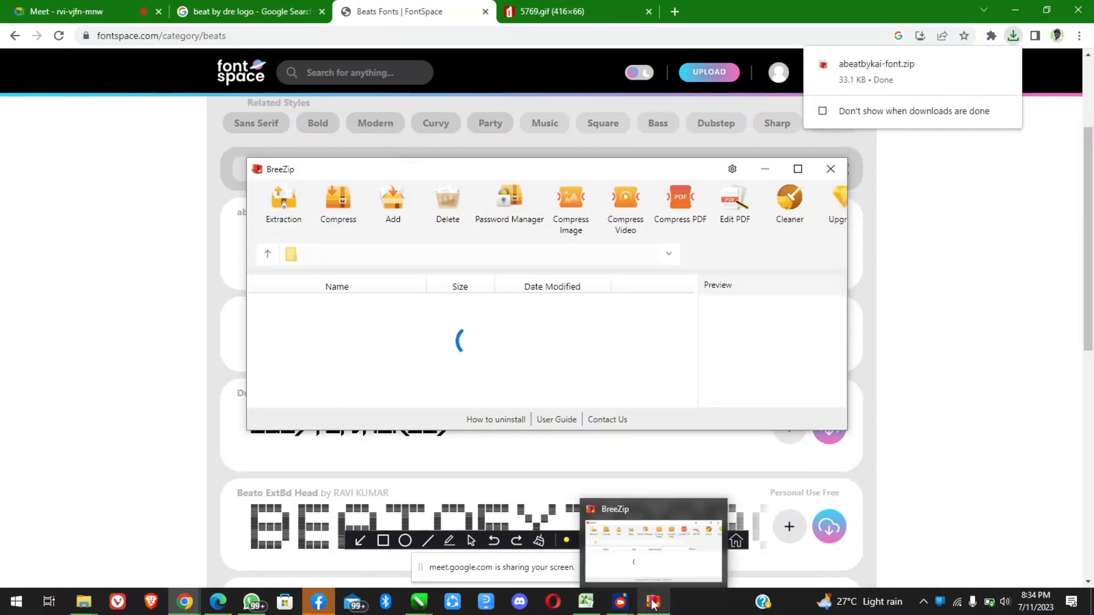
{"action": "left_click", "coordinate": [779, 141]}
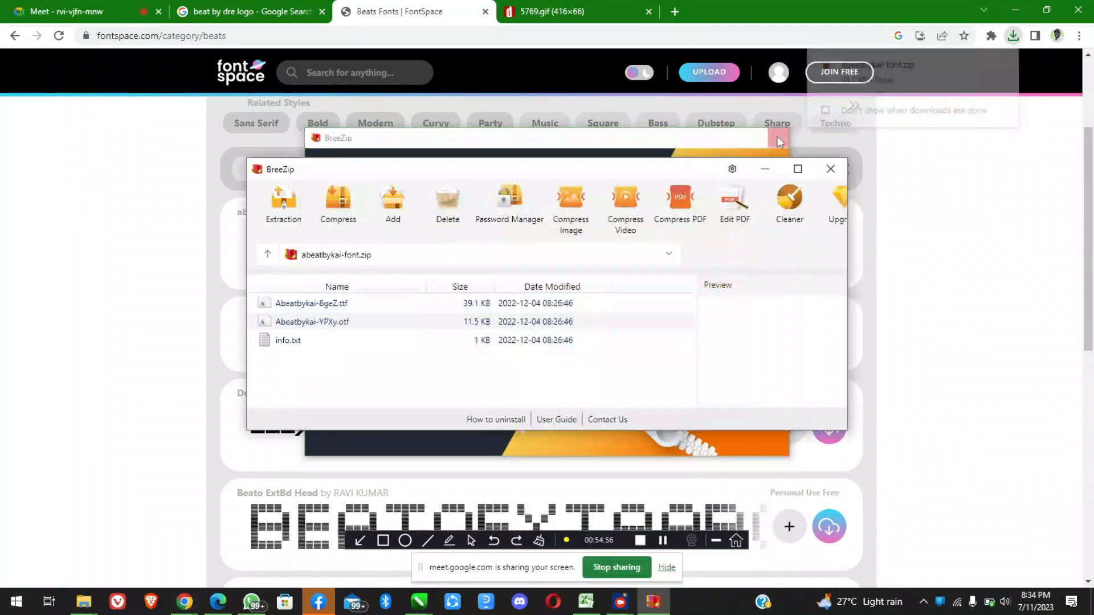
{"action": "left_click", "coordinate": [797, 169]}
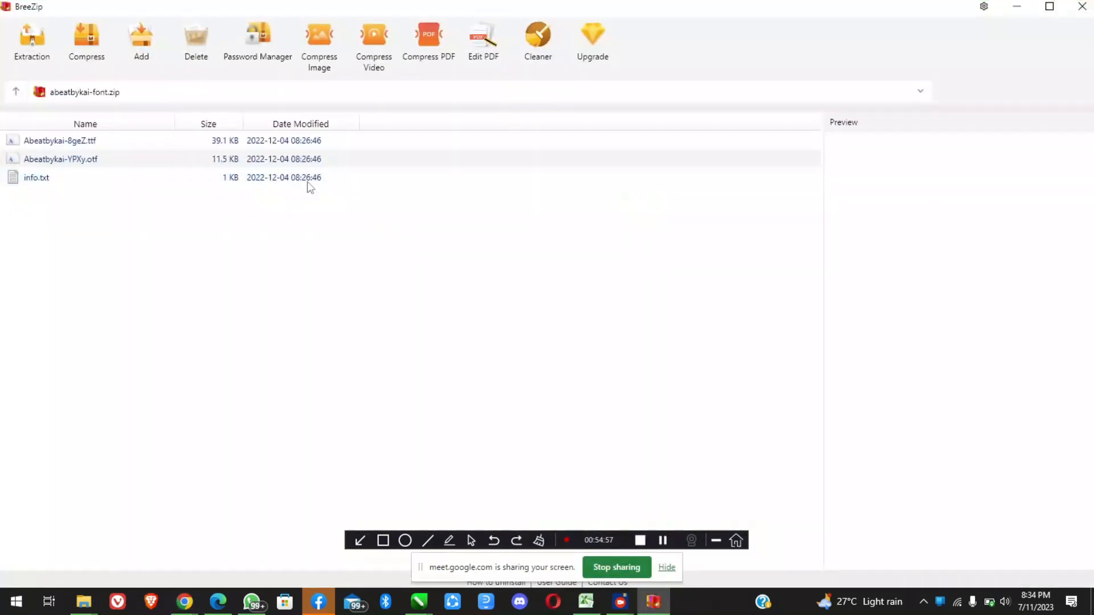
Preview Abeatbykai-8geZ.ttf and close it, then install the font from Abeatbykai-YPXy.otf and close its preview
{"action": "double_click", "coordinate": [57, 141]}
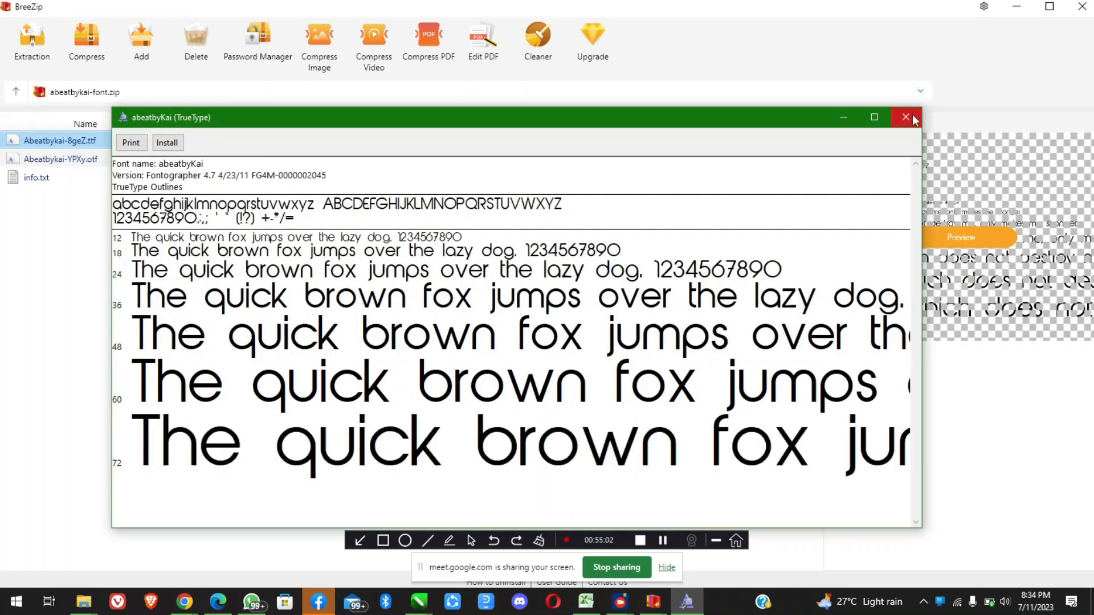
{"action": "left_click", "coordinate": [909, 116]}
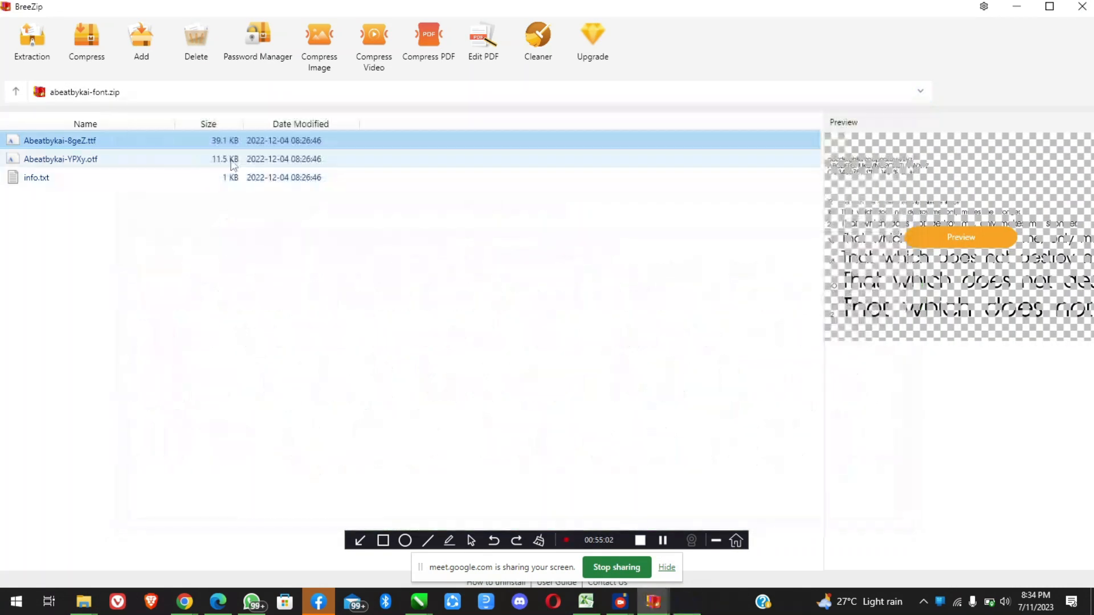
{"action": "double_click", "coordinate": [91, 162]}
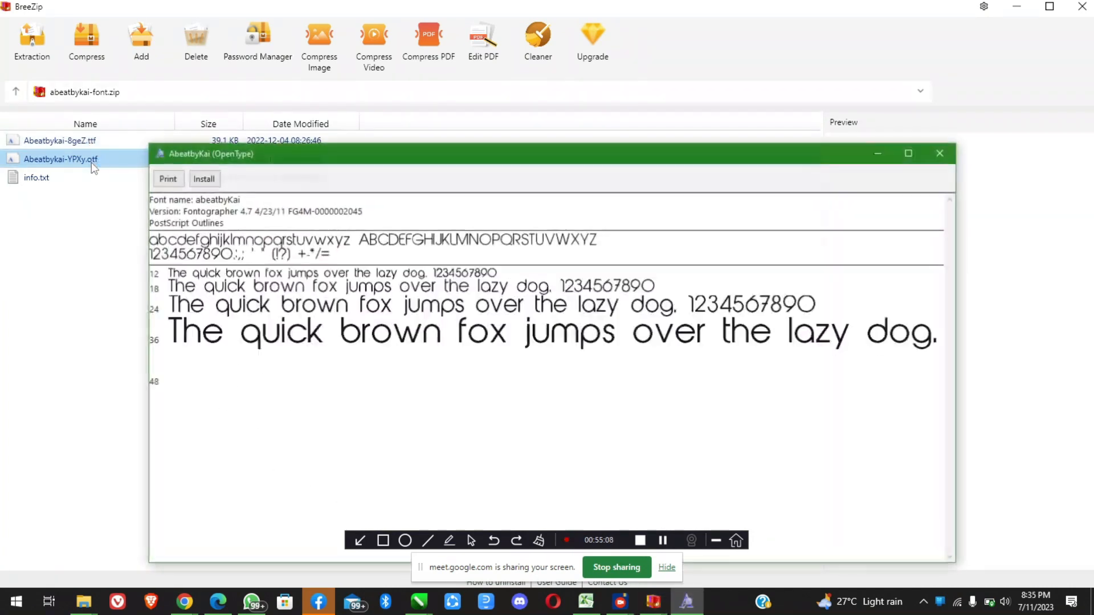
{"action": "left_click", "coordinate": [203, 179]}
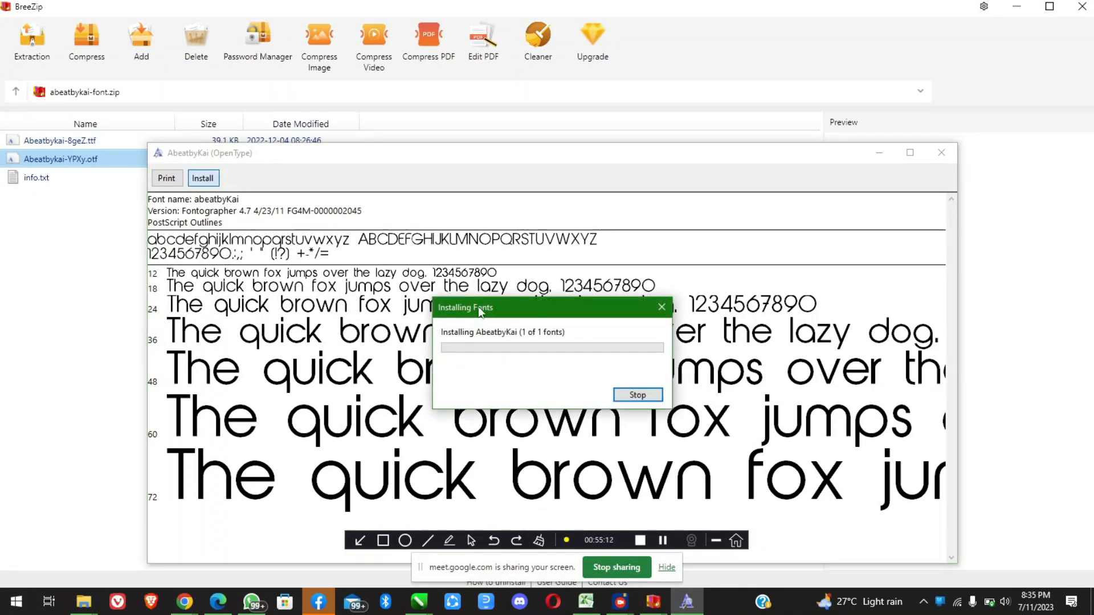
{"action": "left_click", "coordinate": [944, 153]}
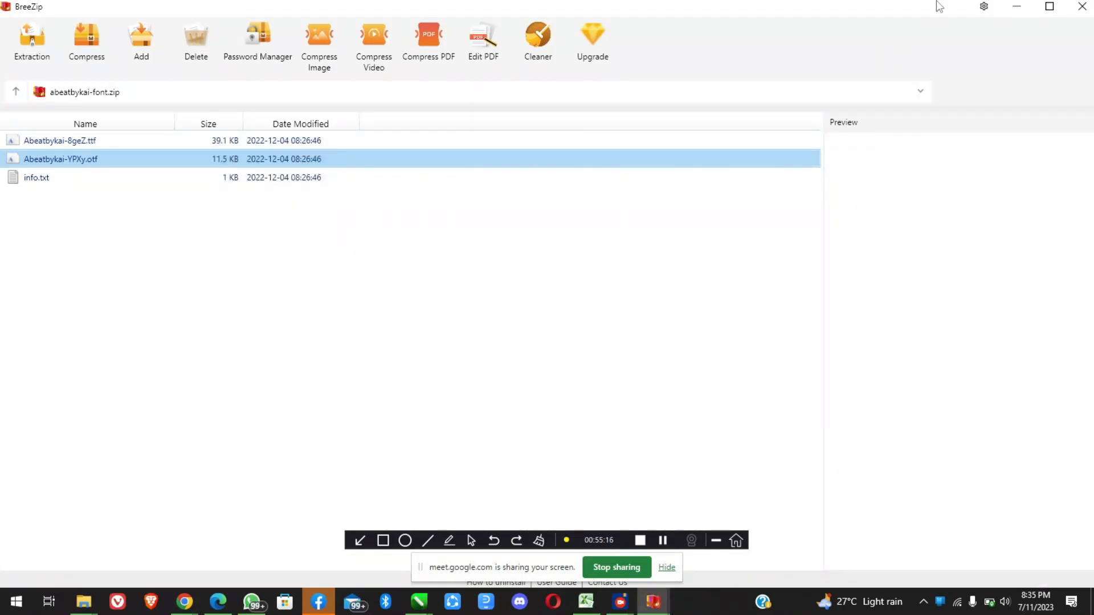
Return to CorelDRAW, dismiss the BreeZip premium offer, and apply the abeatbyKai font to the black "beats by dr.dre" text
{"action": "left_click", "coordinate": [1017, 7]}
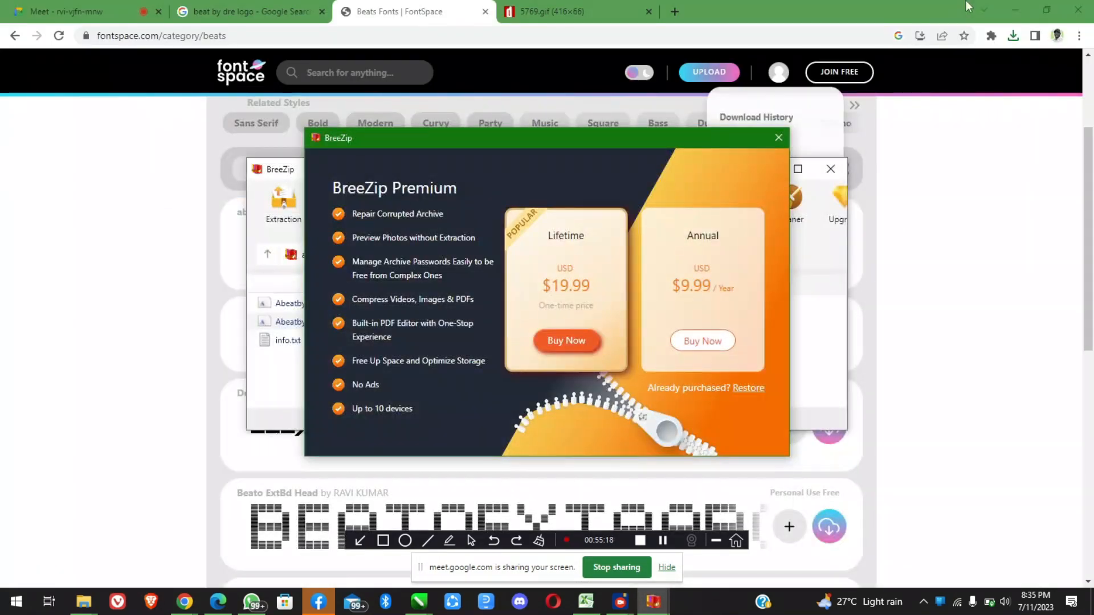
{"action": "left_click", "coordinate": [1014, 10]}
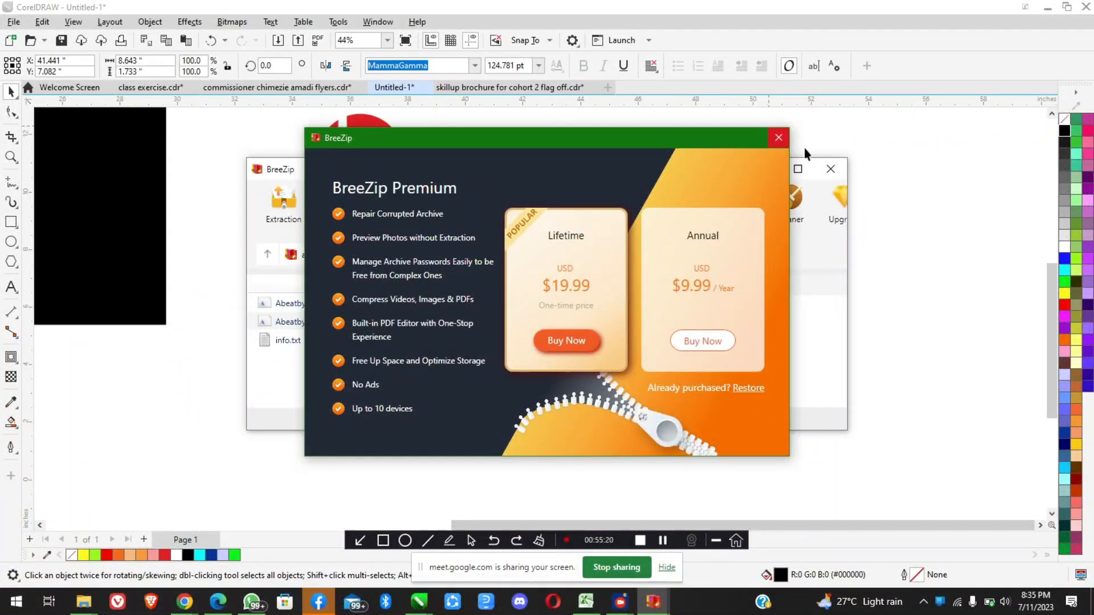
{"action": "left_click", "coordinate": [778, 138]}
{"action": "scroll", "coordinate": [530, 284], "scroll_direction": "down", "scroll_amount": 2}
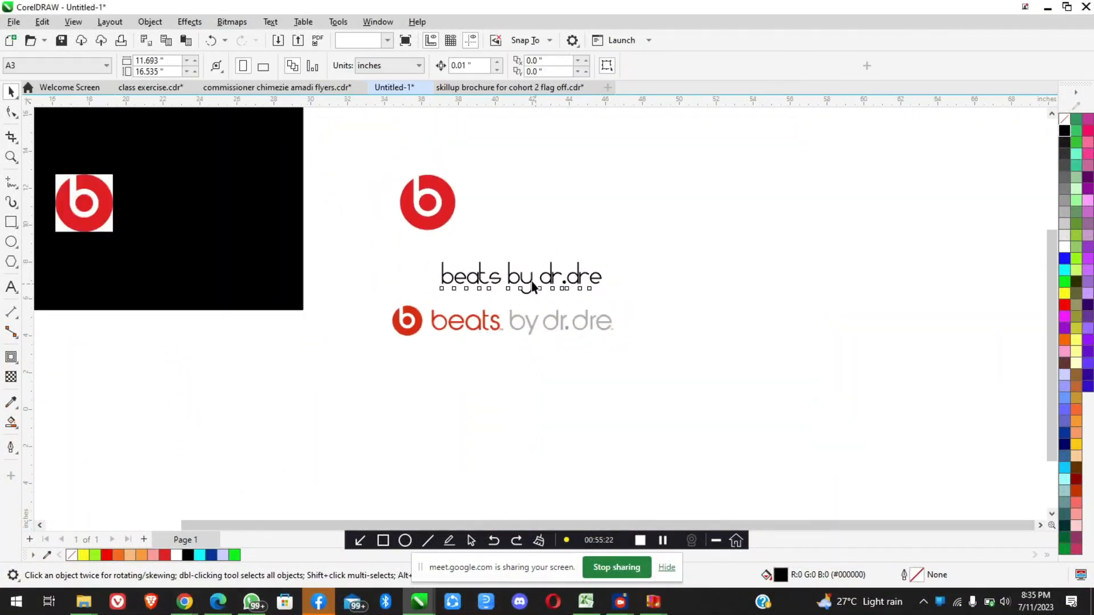
{"action": "scroll", "coordinate": [533, 285], "scroll_direction": "up", "scroll_amount": 2}
{"action": "left_click", "coordinate": [533, 284]}
{"action": "left_click", "coordinate": [446, 61]}
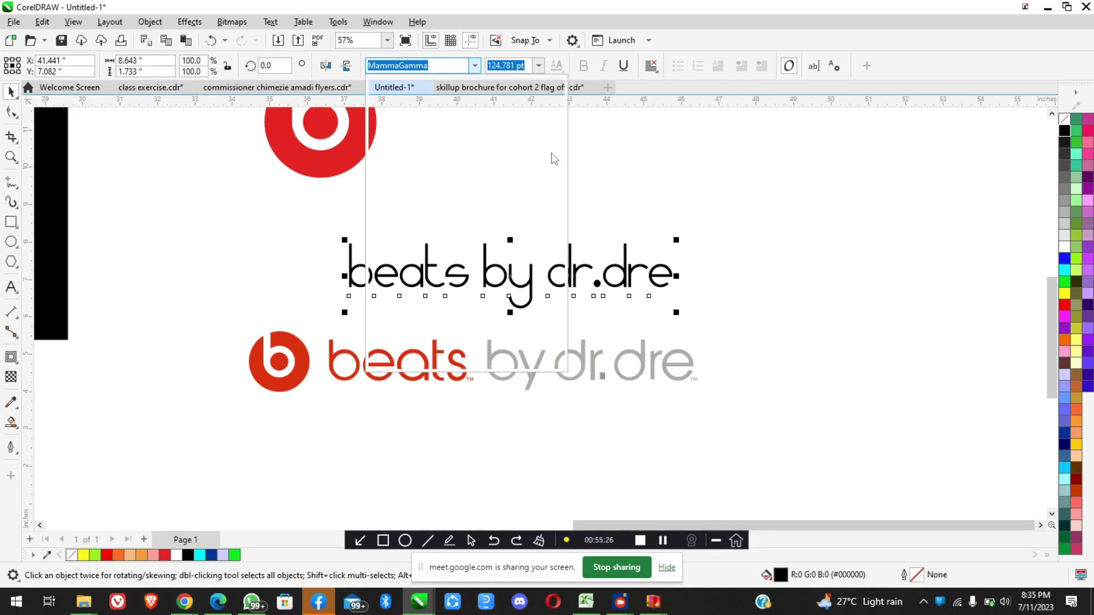
{"action": "left_click", "coordinate": [559, 196]}
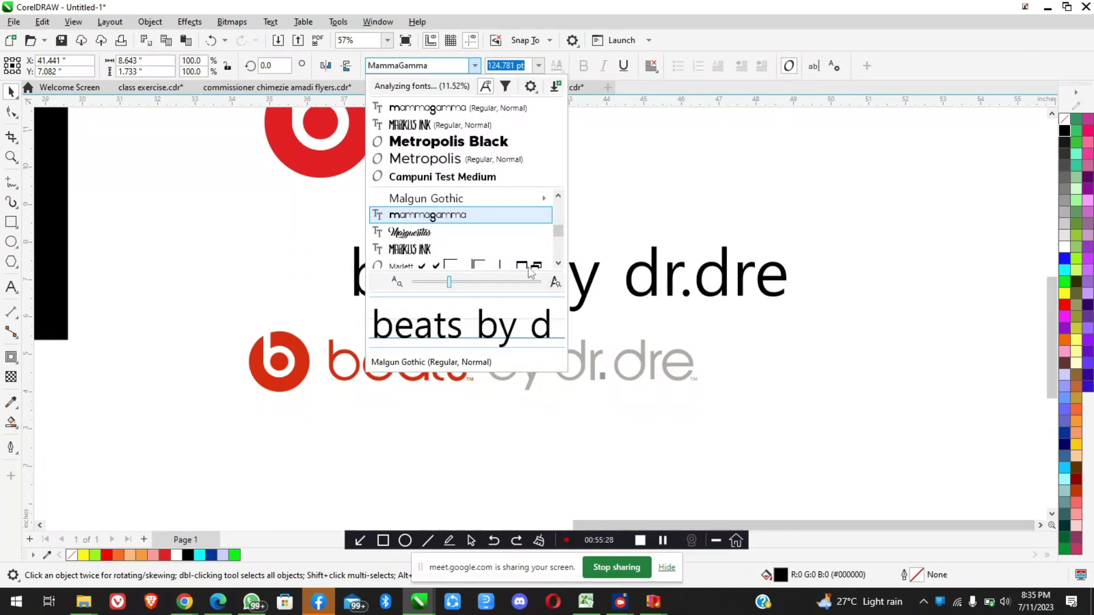
{"action": "left_click_drag", "start_coordinate": [562, 237], "coordinate": [561, 206]}
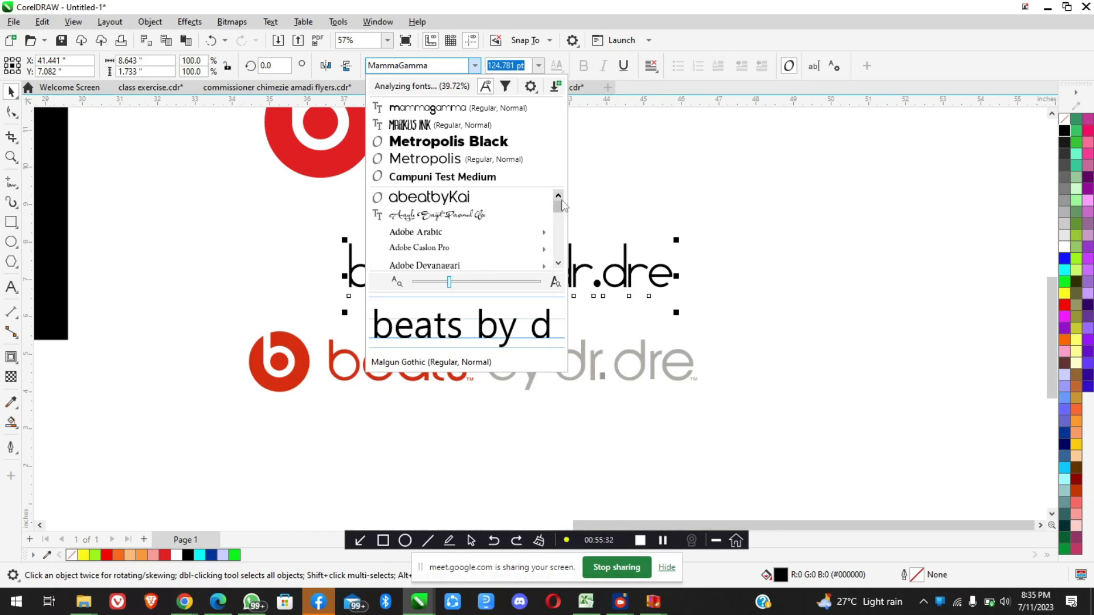
{"action": "left_click", "coordinate": [453, 199]}
{"action": "left_click", "coordinate": [766, 259]}
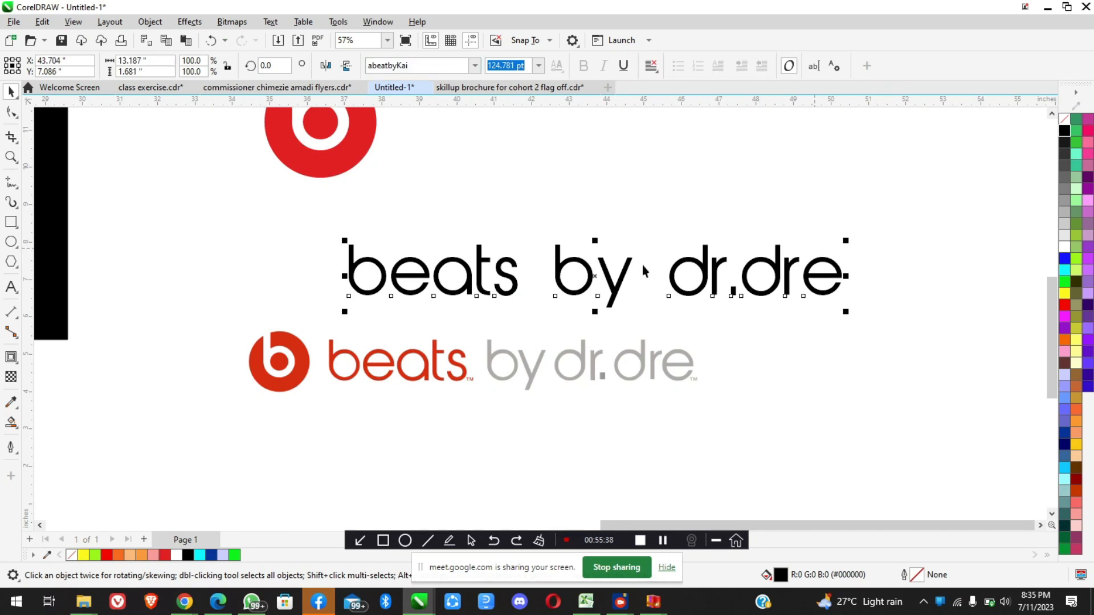
Shrink the "beats by dr.dre" text to about 94 pt and delete the space between "by" and "dr.dre"
{"action": "left_click_drag", "start_coordinate": [846, 237], "coordinate": [679, 255]}
{"action": "double_click", "coordinate": [589, 285]}
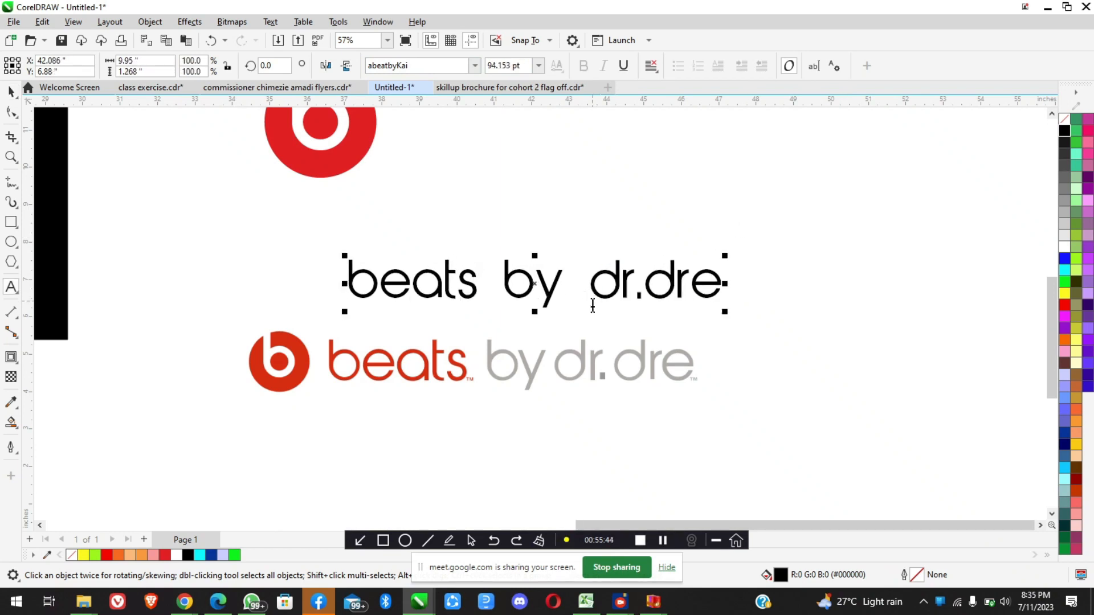
{"action": "key", "text": "BackSpace"}
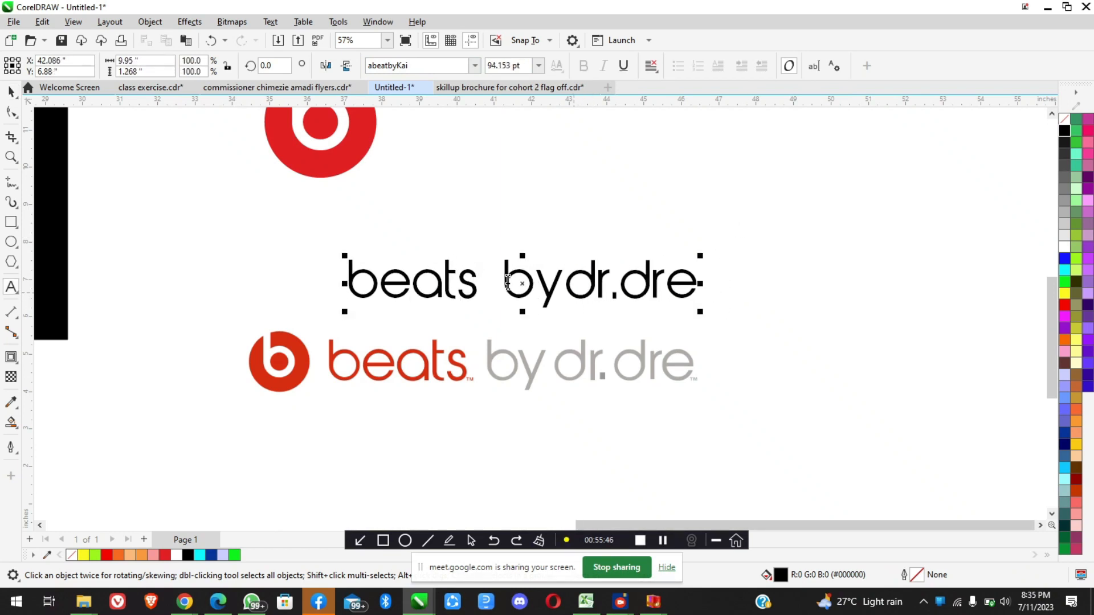
{"action": "left_click", "coordinate": [507, 288]}
{"action": "left_click", "coordinate": [11, 91]}
Move the wordmark text up so that it sits directly to the right of the large red b emblem
{"action": "scroll", "coordinate": [513, 308], "scroll_direction": "down", "scroll_amount": 2}
{"action": "left_click_drag", "start_coordinate": [544, 291], "coordinate": [572, 196]}
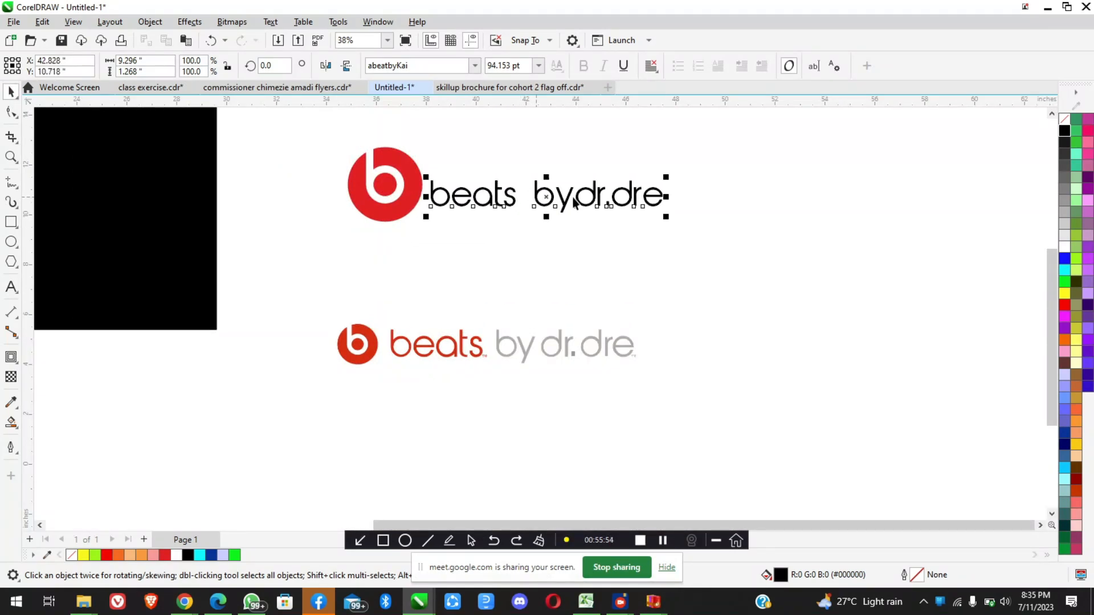
{"action": "scroll", "coordinate": [572, 197], "scroll_direction": "up", "scroll_amount": 3}
Recolour "beats" red (#ED1C24) and "bydr.dre" light grey (R179 G179 B179) within the wordmark text
{"action": "double_click", "coordinate": [576, 233]}
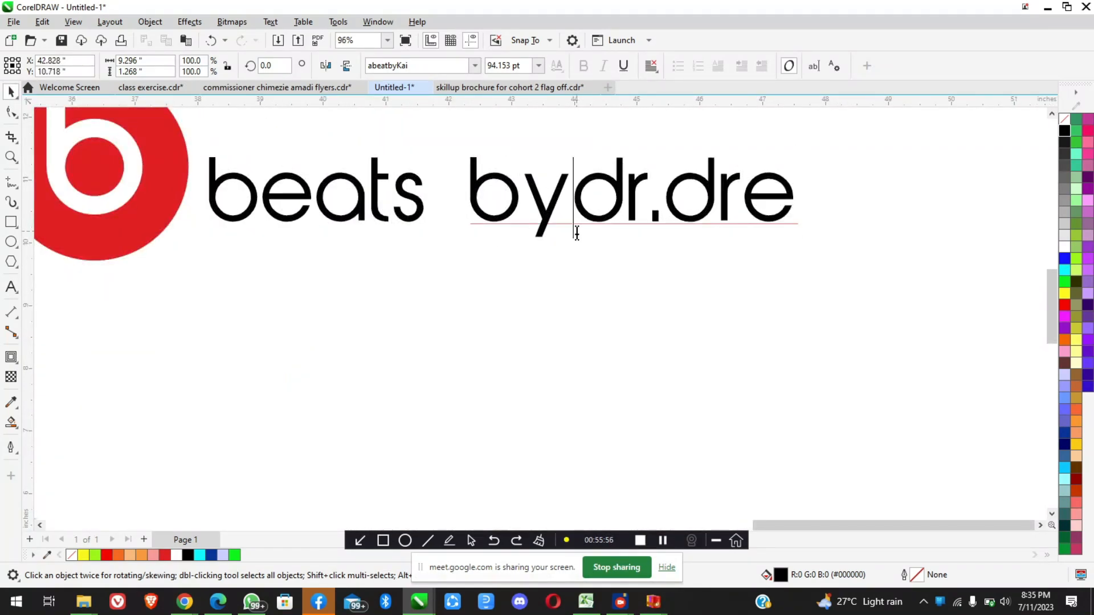
{"action": "scroll", "coordinate": [577, 232], "scroll_direction": "down", "scroll_amount": 2}
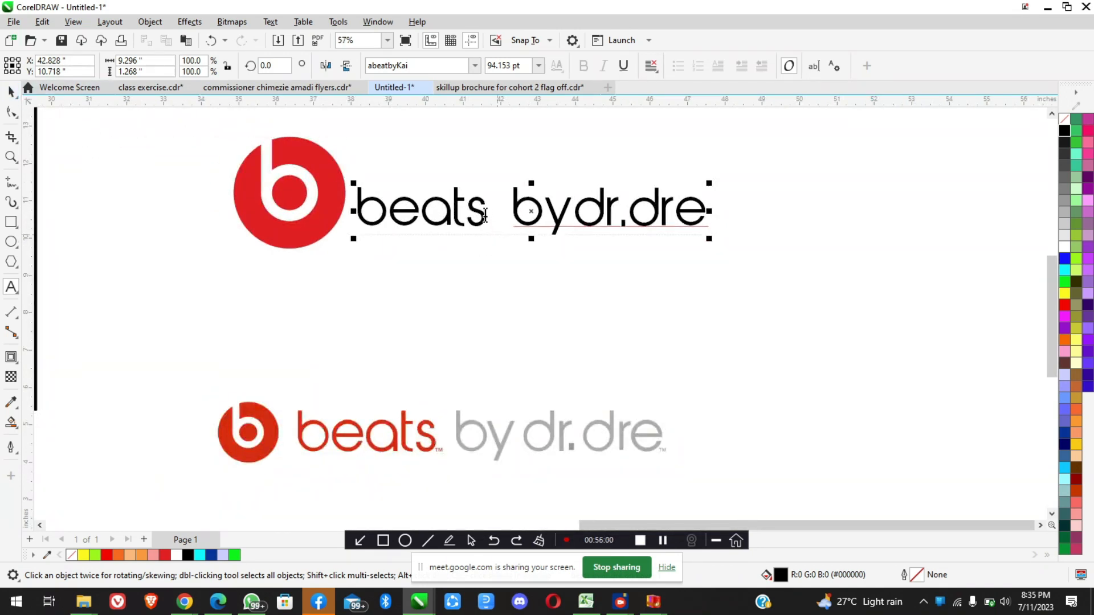
{"action": "left_click_drag", "start_coordinate": [480, 215], "coordinate": [354, 207]}
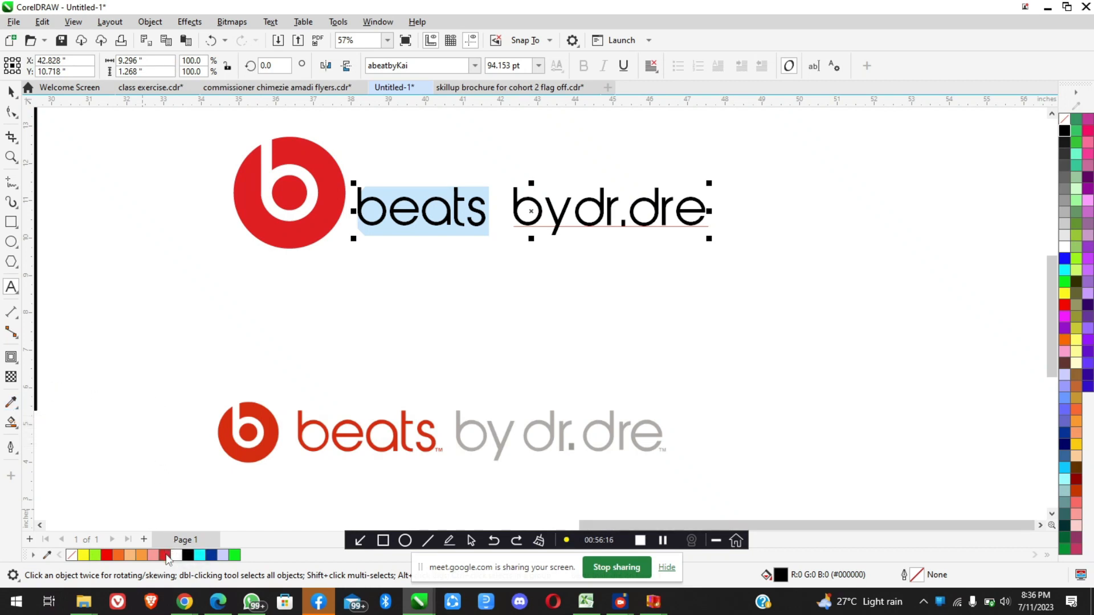
{"action": "left_click", "coordinate": [164, 555]}
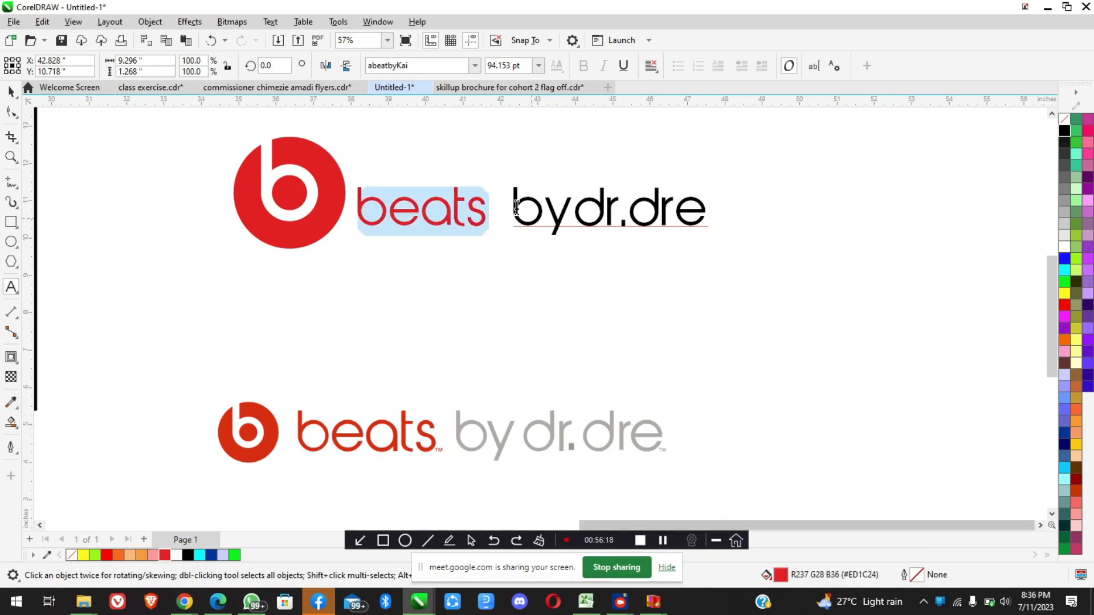
{"action": "left_click", "coordinate": [516, 210]}
{"action": "left_click_drag", "start_coordinate": [534, 212], "coordinate": [1060, 218]}
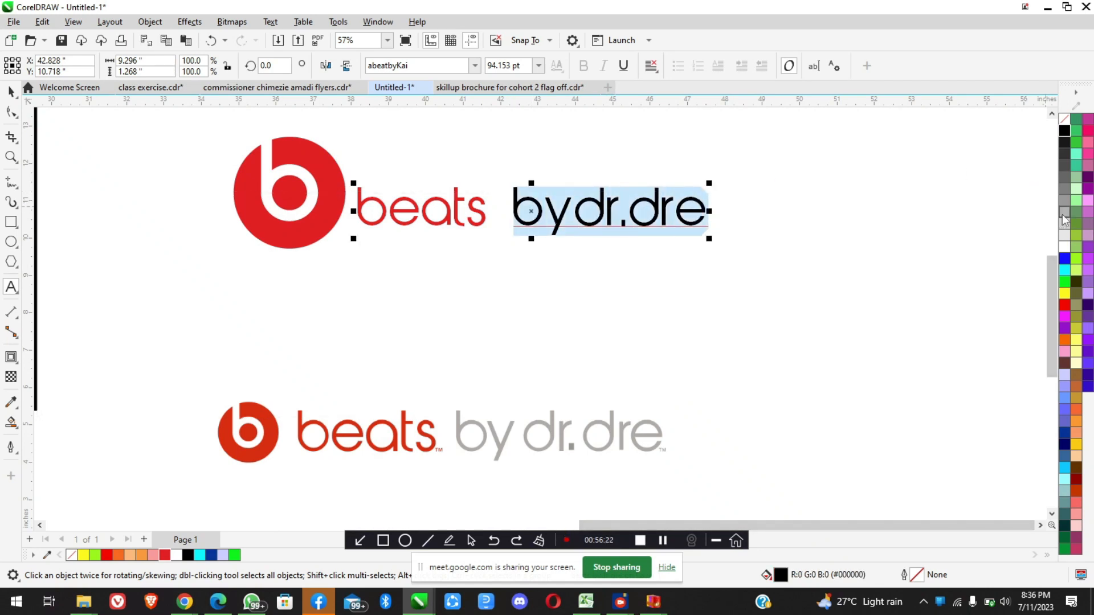
{"action": "left_click", "coordinate": [1063, 214]}
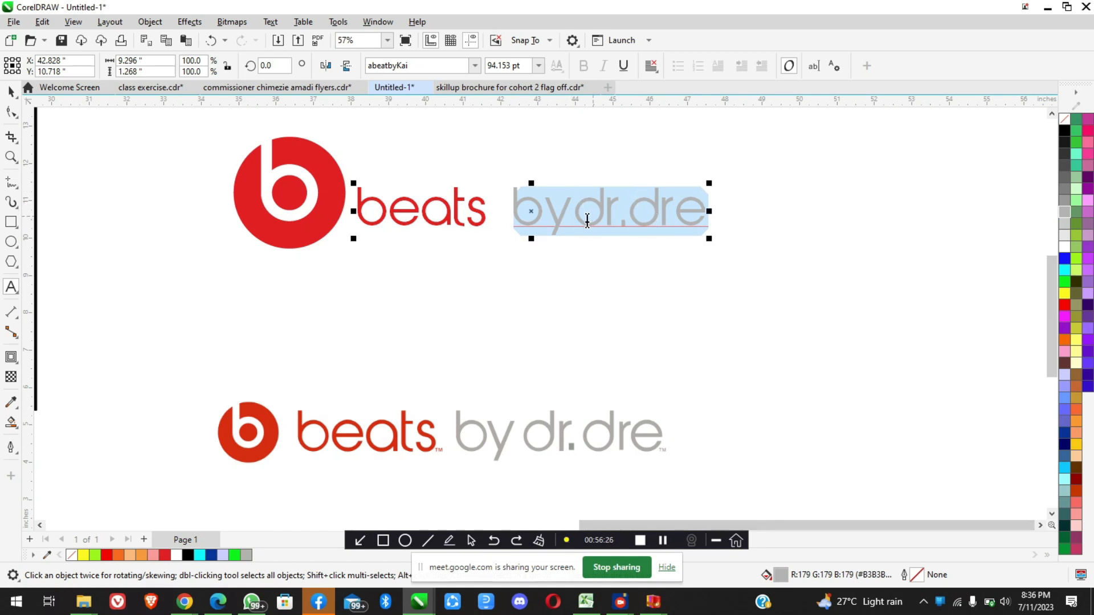
{"action": "left_click", "coordinate": [11, 92]}
{"action": "left_click", "coordinate": [621, 282]}
Scale the red b emblem down to about 1.73 inches wide and move it beside the word "beats"
{"action": "scroll", "coordinate": [599, 201], "scroll_direction": "down", "scroll_amount": 1}
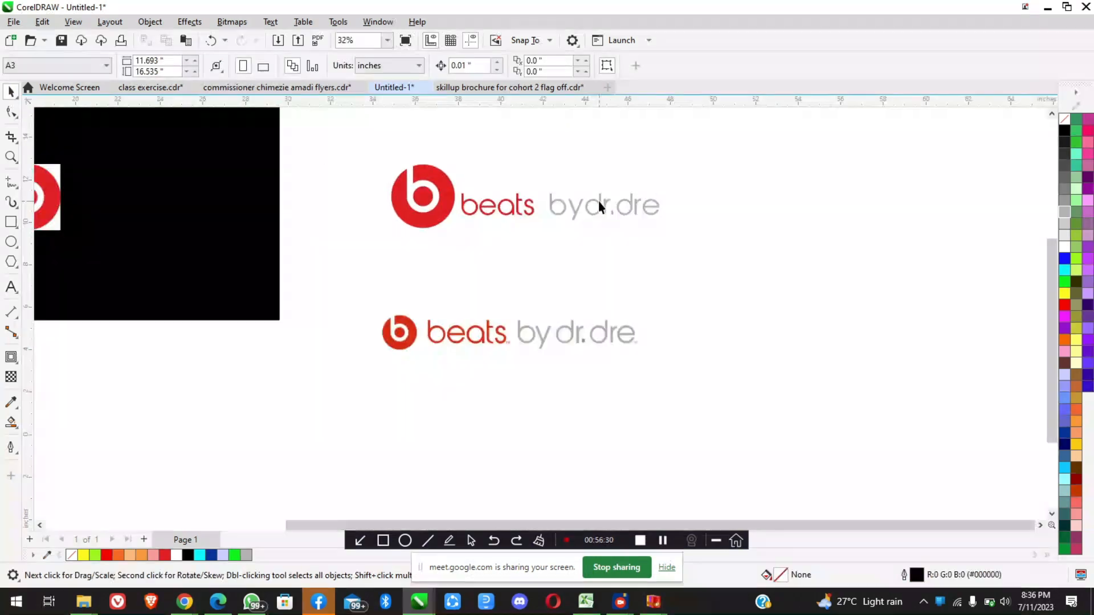
{"action": "scroll", "coordinate": [552, 247], "scroll_direction": "down", "scroll_amount": 1}
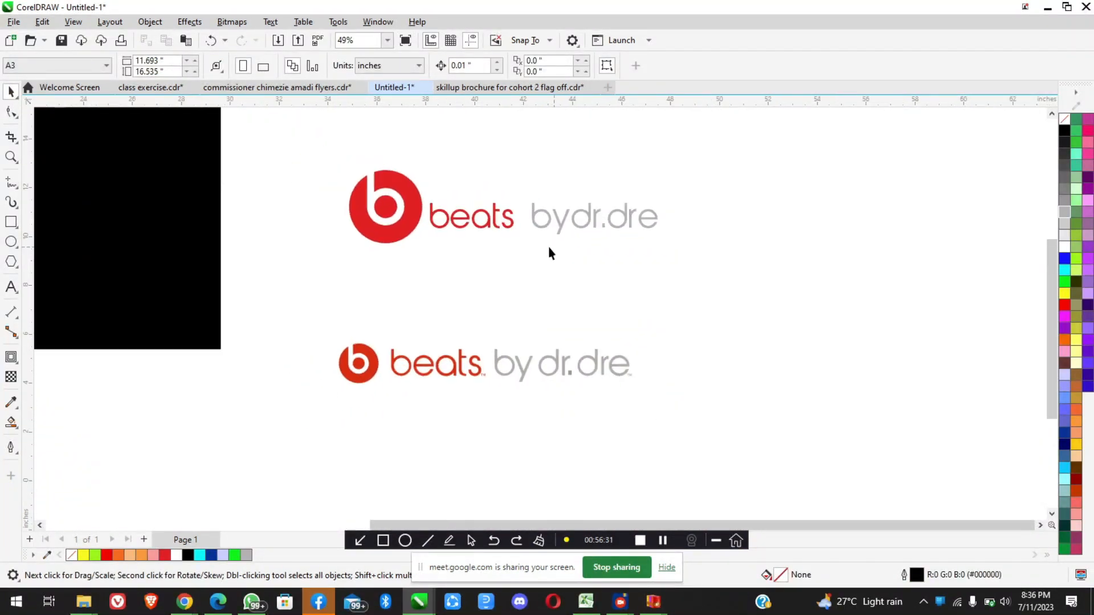
{"action": "left_click", "coordinate": [457, 217]}
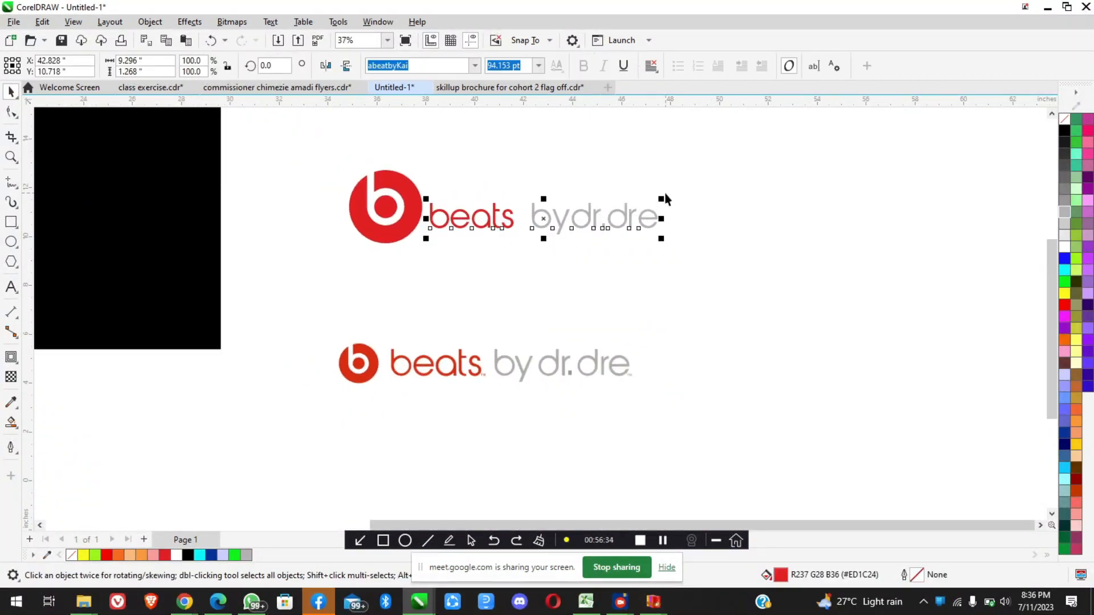
{"action": "left_click", "coordinate": [418, 192]}
{"action": "scroll", "coordinate": [411, 201], "scroll_direction": "up", "scroll_amount": 2}
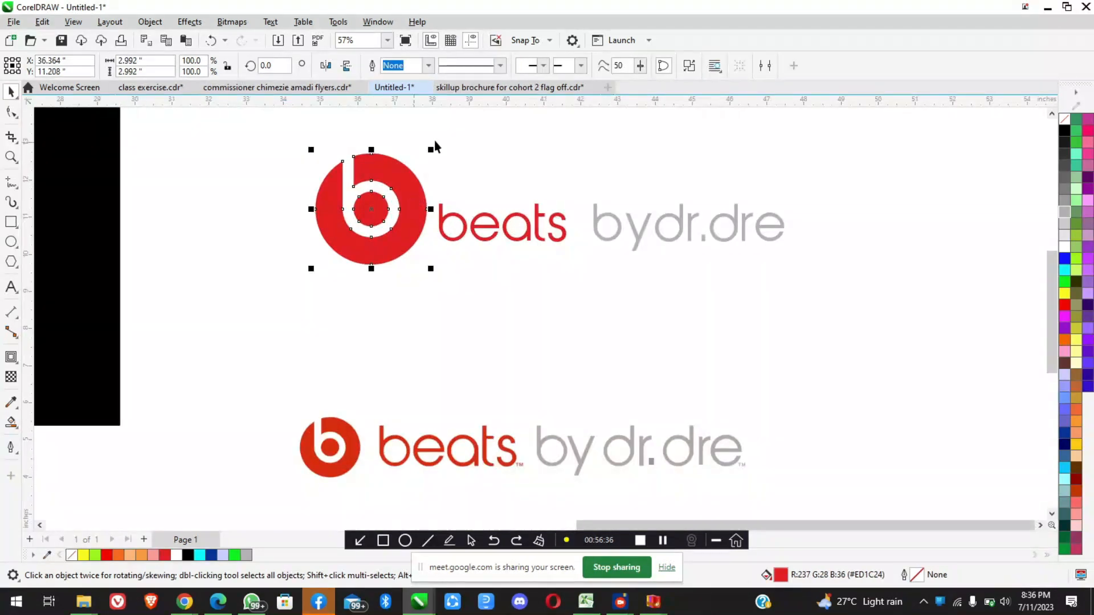
{"action": "left_click_drag", "start_coordinate": [431, 149], "coordinate": [399, 180]}
{"action": "left_click_drag", "start_coordinate": [399, 270], "coordinate": [413, 227]}
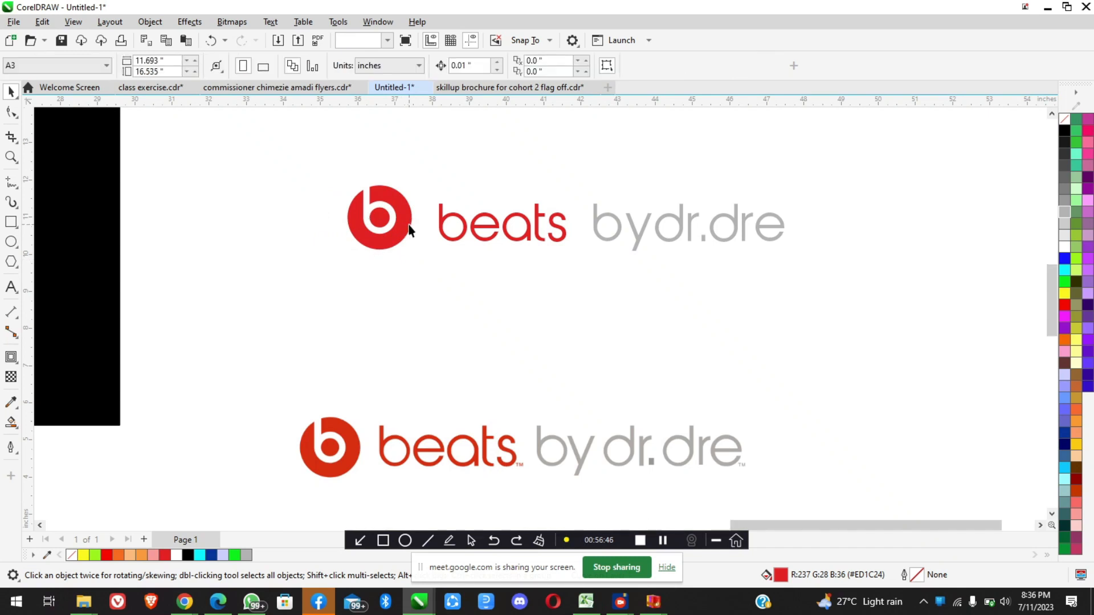
Shift the red b emblem slightly right, closer to "beats", to an X position of about 36.73 inches
{"action": "scroll", "coordinate": [409, 230], "scroll_direction": "up", "scroll_amount": 2}
{"action": "left_click", "coordinate": [403, 216]}
{"action": "left_click", "coordinate": [403, 219]}
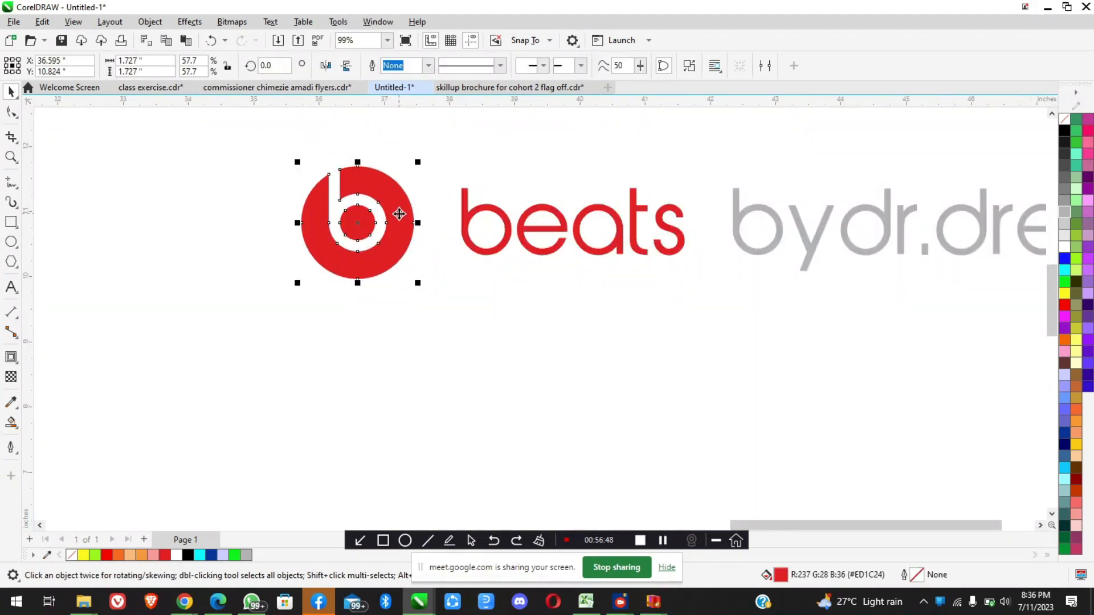
{"action": "scroll", "coordinate": [399, 222], "scroll_direction": "up", "scroll_amount": 2}
{"action": "left_click_drag", "start_coordinate": [408, 224], "coordinate": [410, 226]}
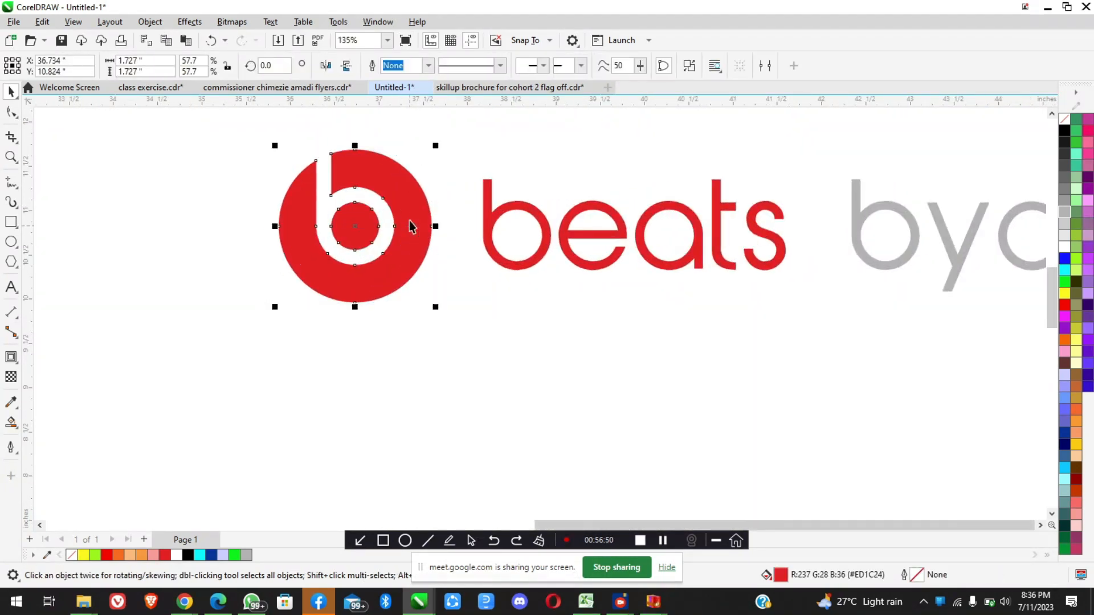
Move the recreated emblem and wordmark together to directly below the reference logo
{"action": "scroll", "coordinate": [413, 219], "scroll_direction": "down", "scroll_amount": 4}
{"action": "left_click", "coordinate": [553, 272]}
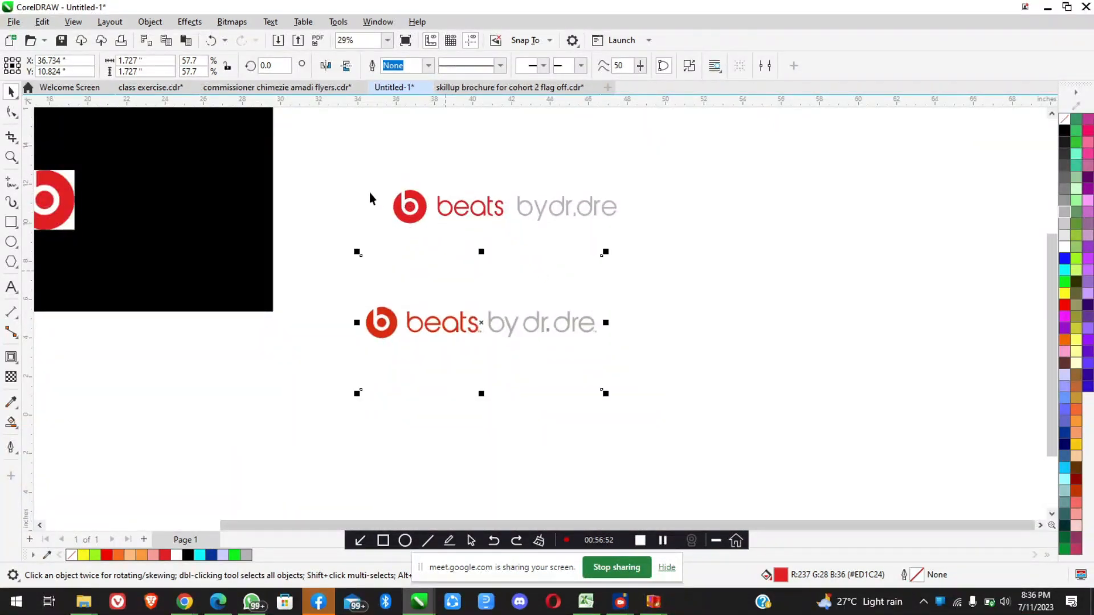
{"action": "left_click", "coordinate": [357, 157]}
{"action": "left_click_drag", "start_coordinate": [558, 261], "coordinate": [648, 255]}
{"action": "left_click_drag", "start_coordinate": [488, 207], "coordinate": [463, 380]}
{"action": "left_click", "coordinate": [633, 431]}
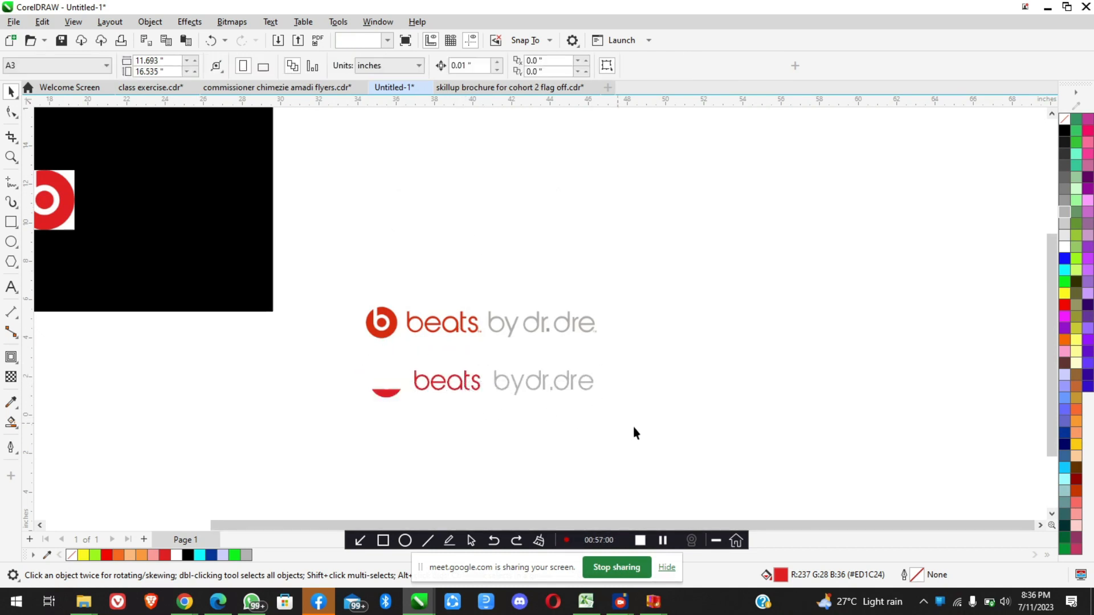
Bring the recreated emblem and wordmark in front of the reference image
{"action": "left_click_drag", "start_coordinate": [376, 371], "coordinate": [332, 359]}
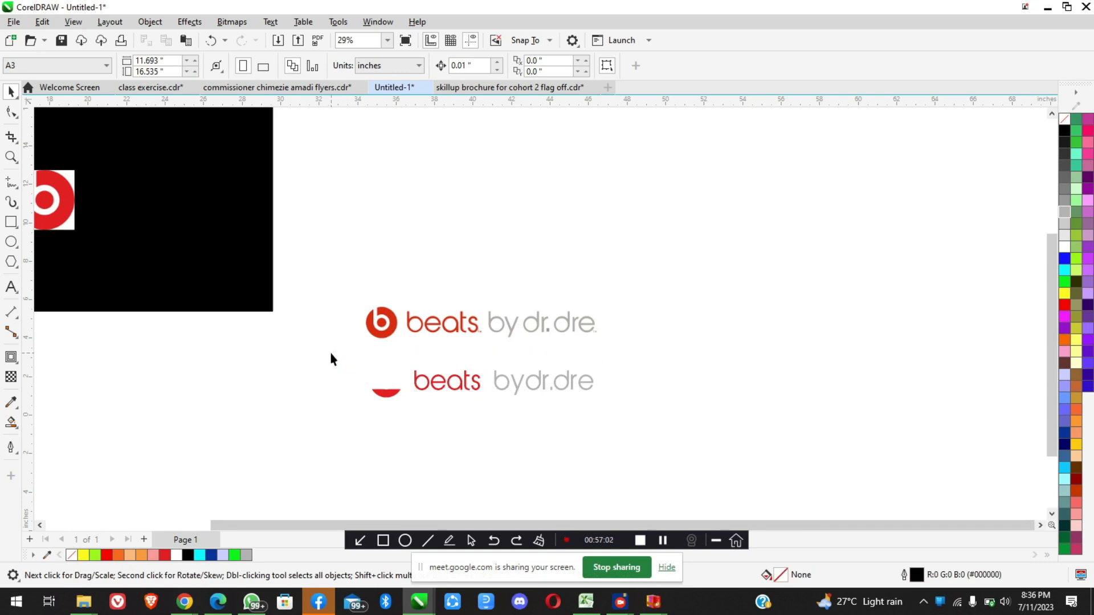
{"action": "left_click_drag", "start_coordinate": [322, 363], "coordinate": [312, 352]}
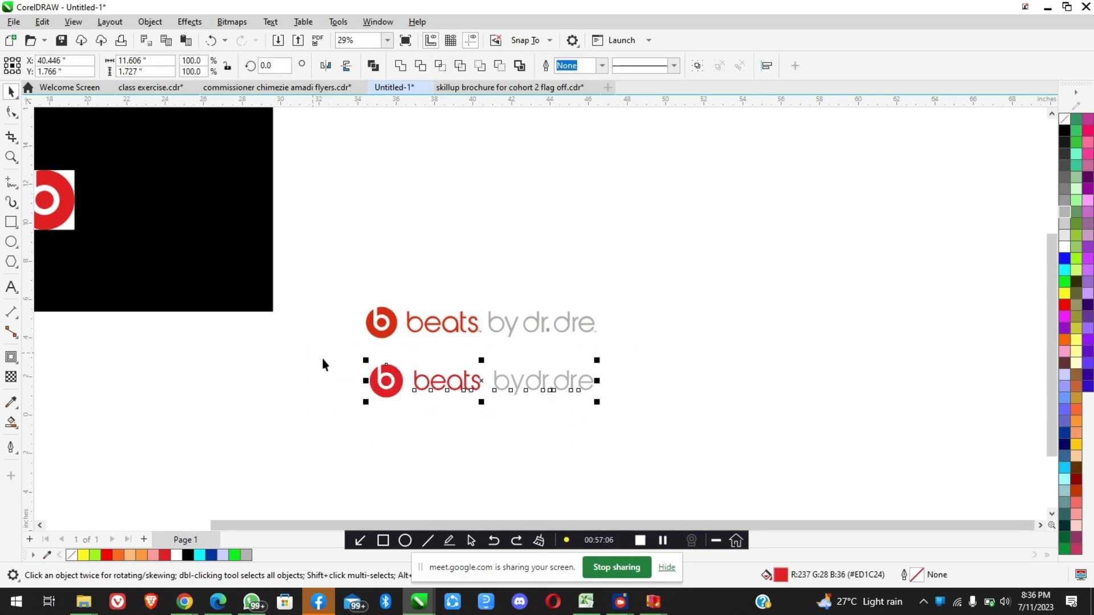
{"action": "left_click", "coordinate": [454, 402]}
Add the text "TM" in 24 pt Arial in the empty area below the recreated logo
{"action": "scroll", "coordinate": [454, 401], "scroll_direction": "up", "scroll_amount": 2}
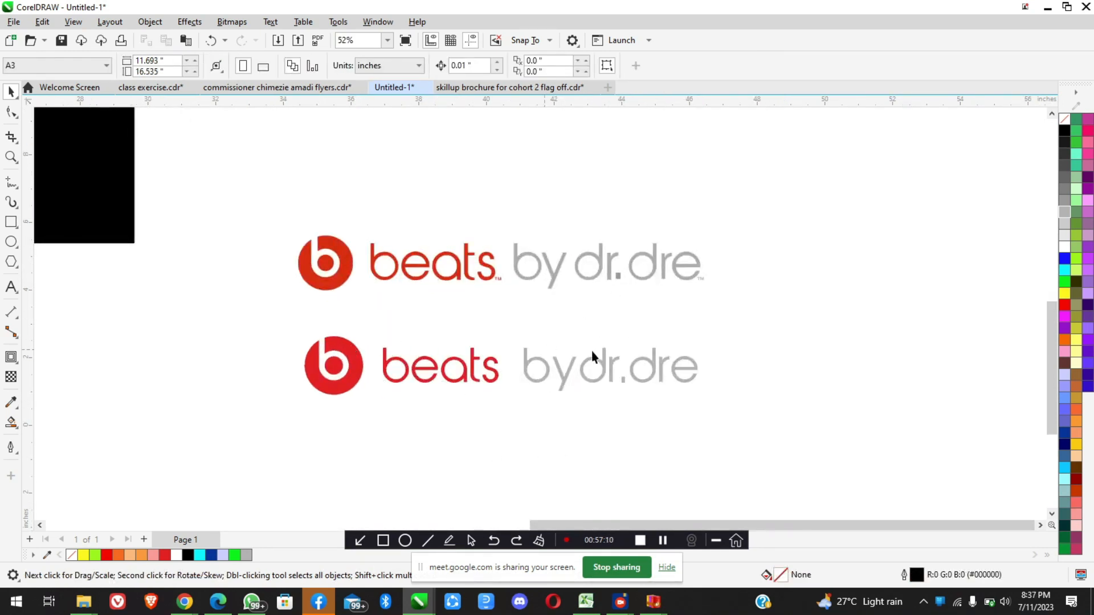
{"action": "scroll", "coordinate": [465, 386], "scroll_direction": "down", "scroll_amount": 1}
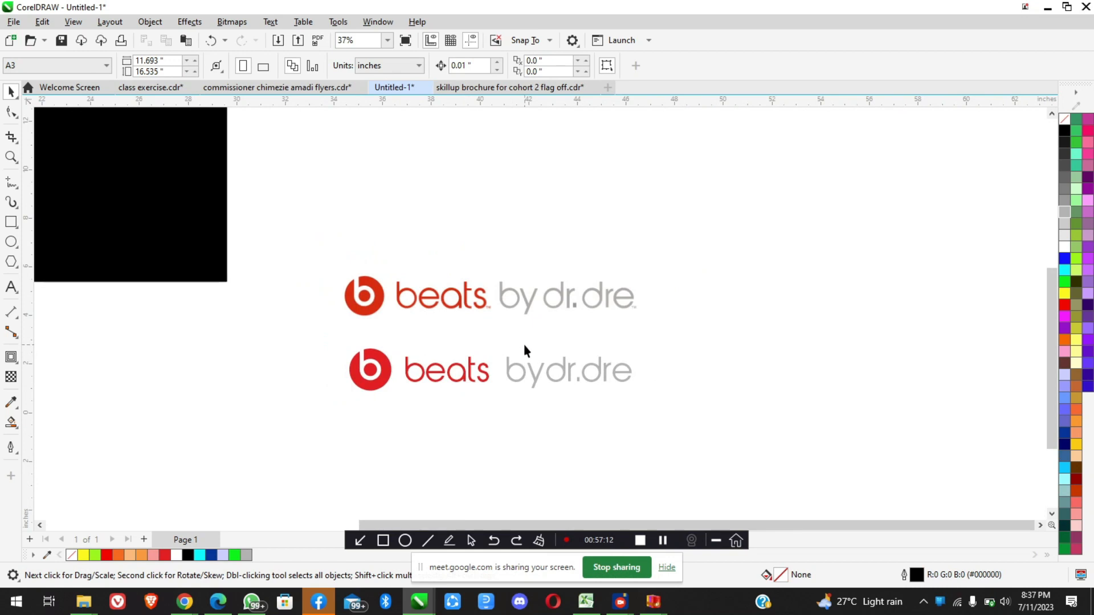
{"action": "scroll", "coordinate": [524, 345], "scroll_direction": "up", "scroll_amount": 1}
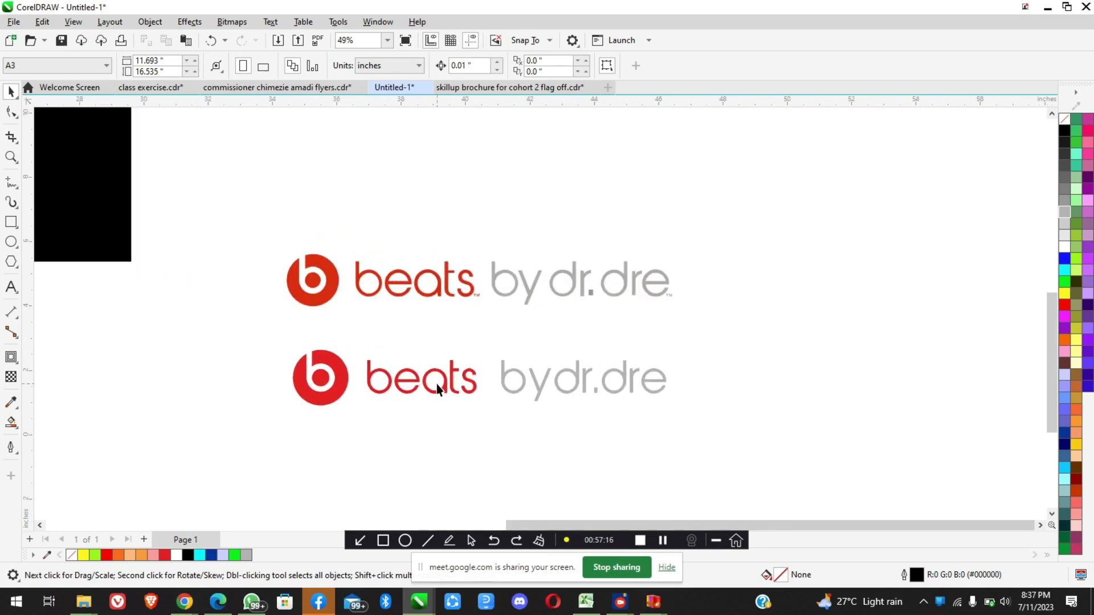
{"action": "scroll", "coordinate": [556, 337], "scroll_direction": "up", "scroll_amount": 1}
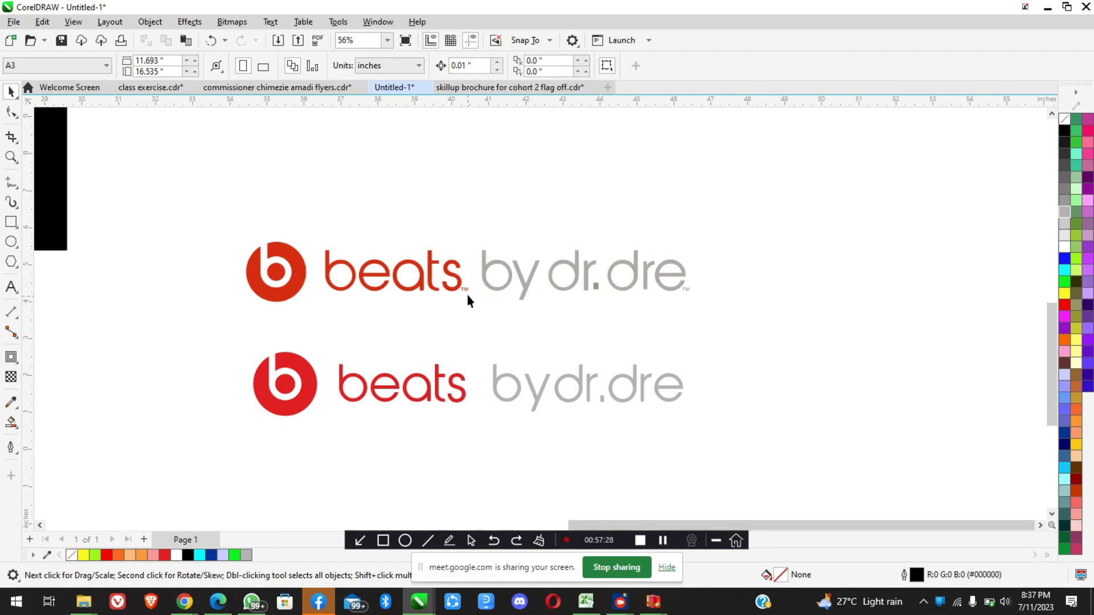
{"action": "scroll", "coordinate": [469, 291], "scroll_direction": "up", "scroll_amount": 5}
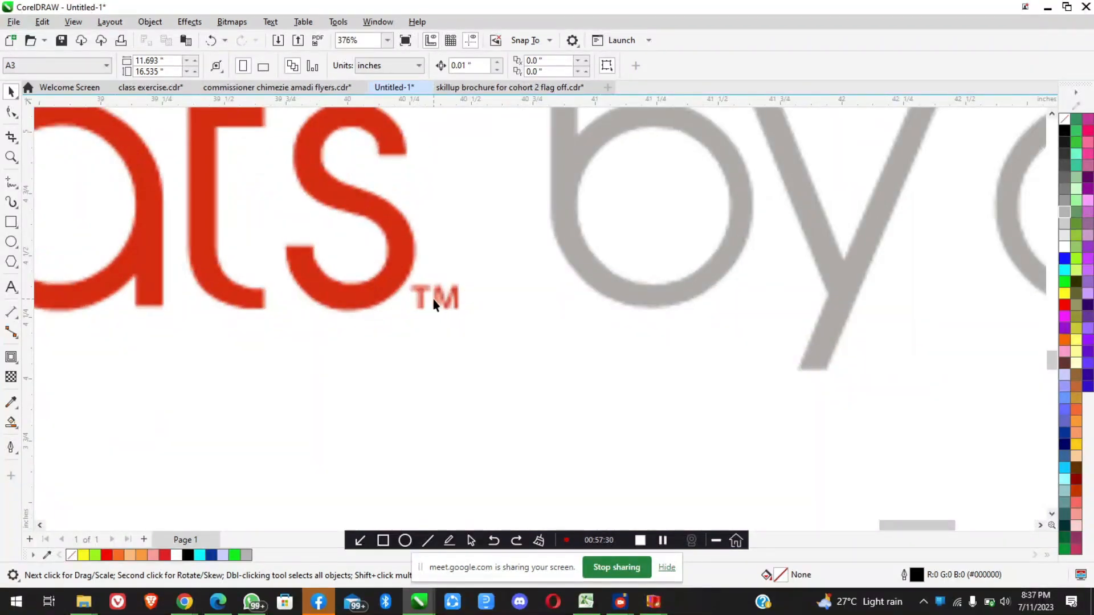
{"action": "scroll", "coordinate": [433, 299], "scroll_direction": "down", "scroll_amount": 6}
{"action": "left_click", "coordinate": [11, 287]}
{"action": "left_click", "coordinate": [412, 459]}
{"action": "scroll", "coordinate": [439, 474], "scroll_direction": "up", "scroll_amount": 1}
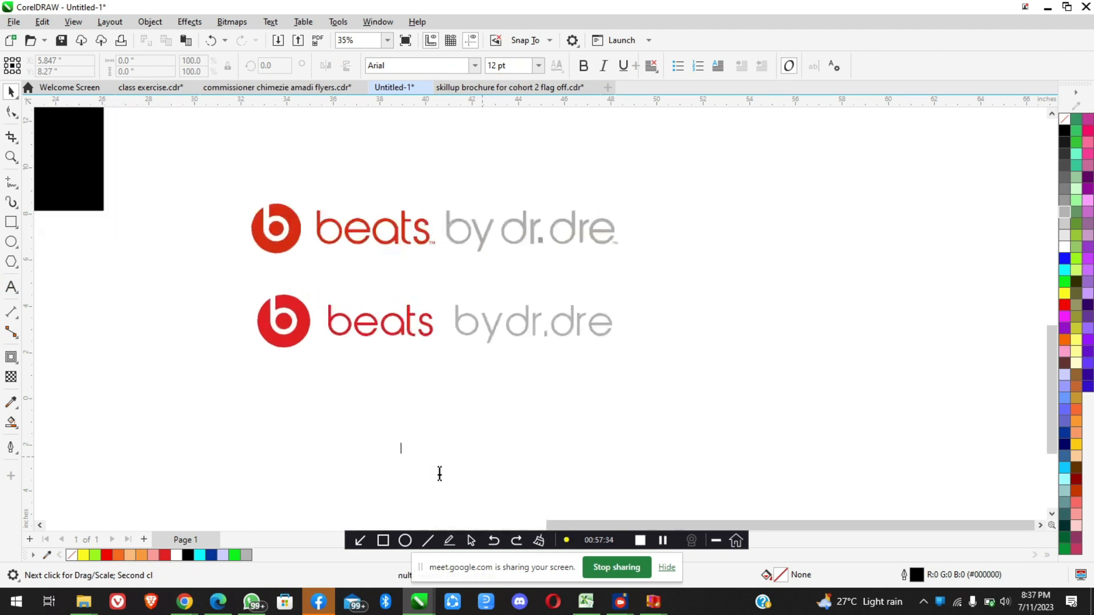
{"action": "scroll", "coordinate": [440, 475], "scroll_direction": "up", "scroll_amount": 1}
{"action": "type", "text": "TM"}
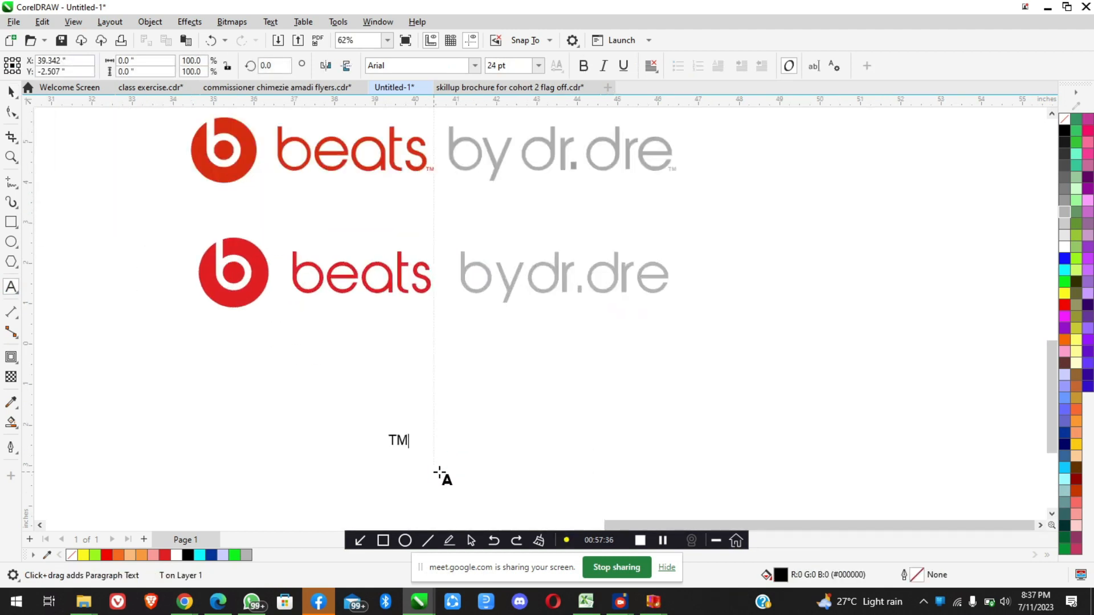
{"action": "key", "text": "Escape"}
{"action": "left_click", "coordinate": [12, 91]}
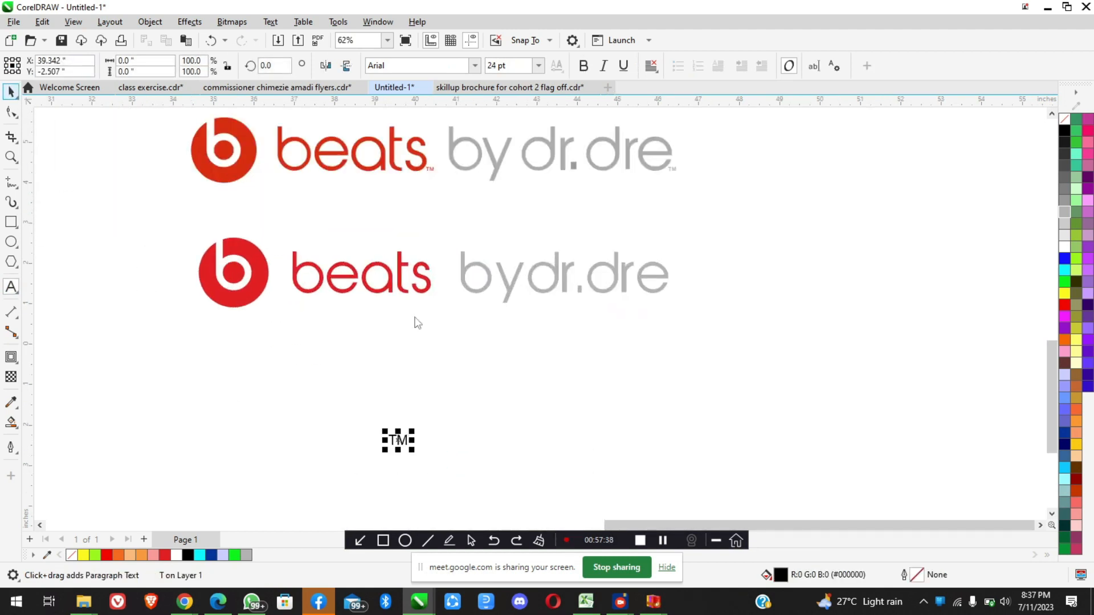
Move the "TM" text to the baseline just after "beats" and scale it down to about 9.3 pt
{"action": "left_click_drag", "start_coordinate": [450, 306], "coordinate": [438, 292]}
{"action": "scroll", "coordinate": [443, 279], "scroll_direction": "up", "scroll_amount": 4}
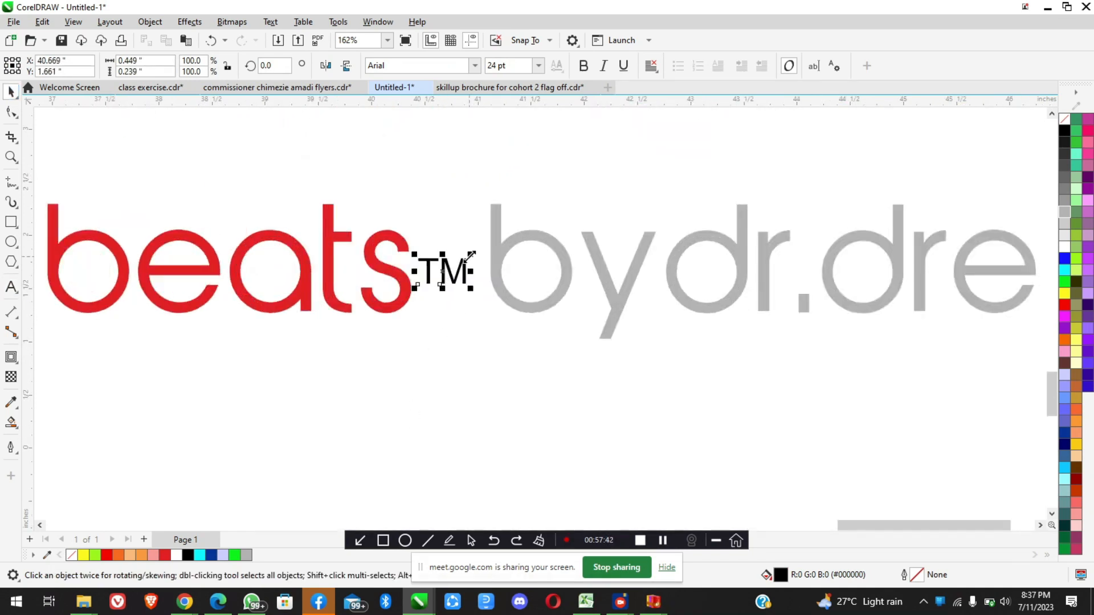
{"action": "left_click_drag", "start_coordinate": [470, 255], "coordinate": [438, 272]}
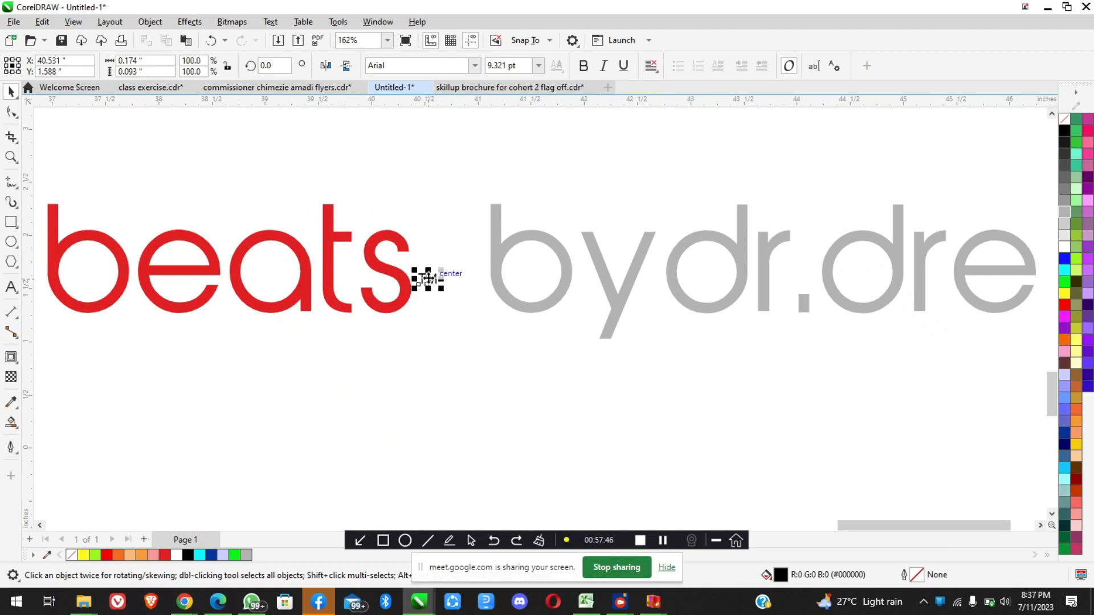
{"action": "left_click_drag", "start_coordinate": [426, 310], "coordinate": [426, 306]}
{"action": "scroll", "coordinate": [426, 306], "scroll_direction": "down", "scroll_amount": 2}
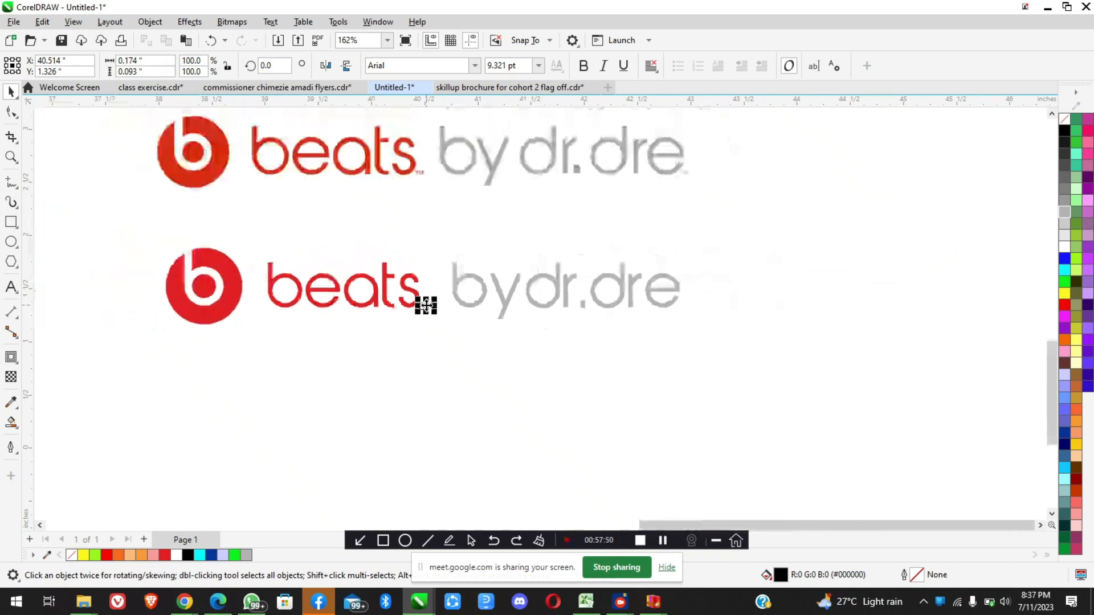
Scale the "TM" text down further to about 5.9 pt, roughly 0.11 inches wide
{"action": "scroll", "coordinate": [431, 238], "scroll_direction": "up", "scroll_amount": 2}
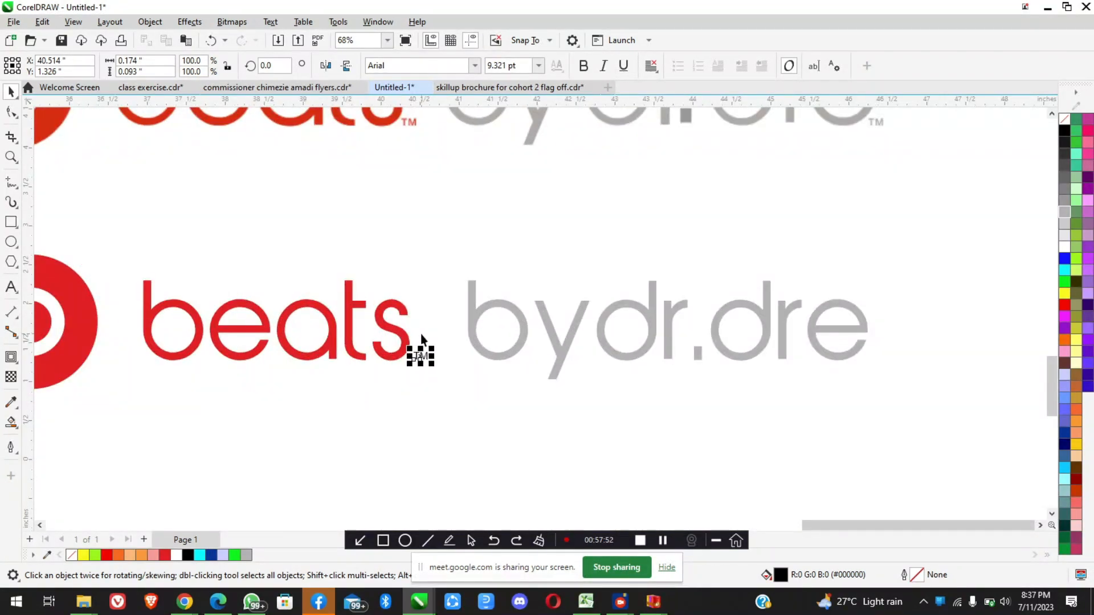
{"action": "scroll", "coordinate": [421, 333], "scroll_direction": "up", "scroll_amount": 3}
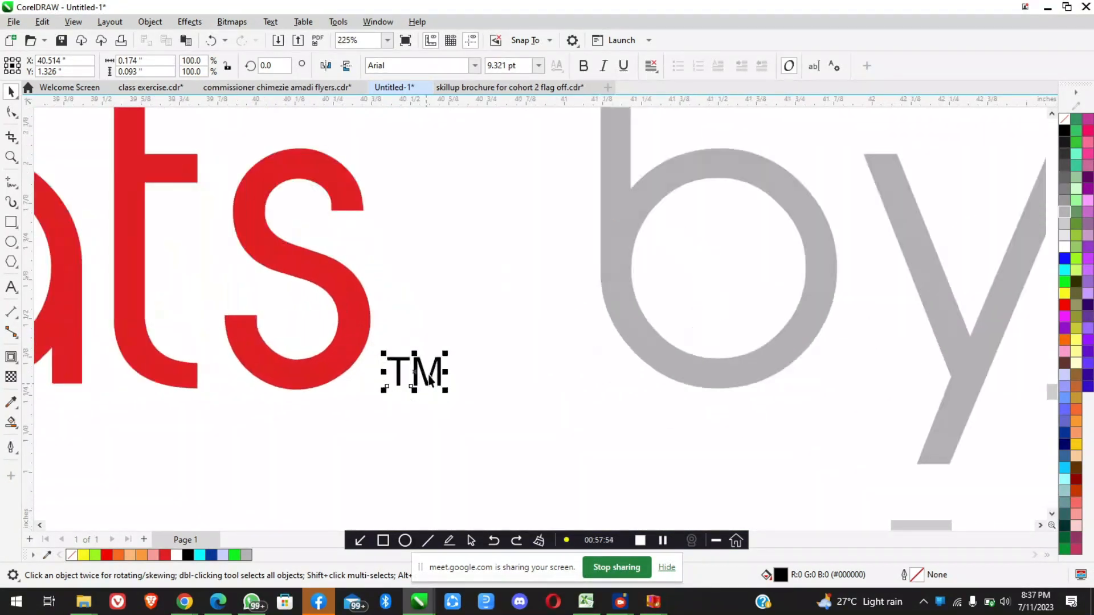
{"action": "scroll", "coordinate": [420, 373], "scroll_direction": "up", "scroll_amount": 3}
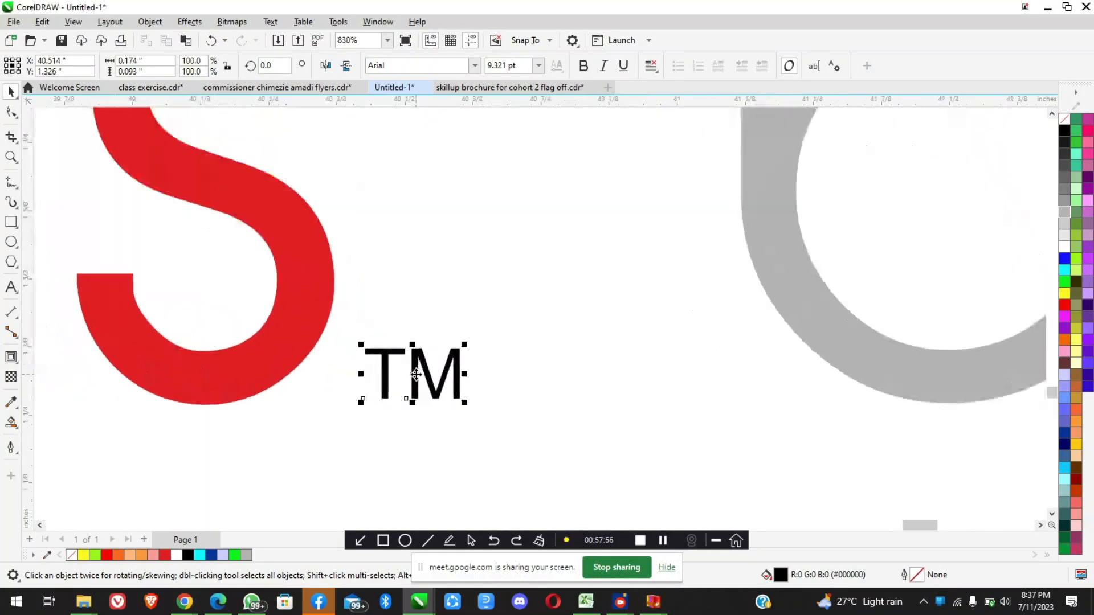
{"action": "mouse_move", "coordinate": [412, 373]}
{"action": "left_mouse_down"}
{"action": "mouse_move", "coordinate": [442, 357]}
{"action": "mouse_move", "coordinate": [425, 362]}
{"action": "left_mouse_up"}
{"action": "scroll", "coordinate": [412, 371], "scroll_direction": "down", "scroll_amount": 1}
{"action": "scroll", "coordinate": [425, 363], "scroll_direction": "down", "scroll_amount": 5}
{"action": "left_click", "coordinate": [428, 423]}
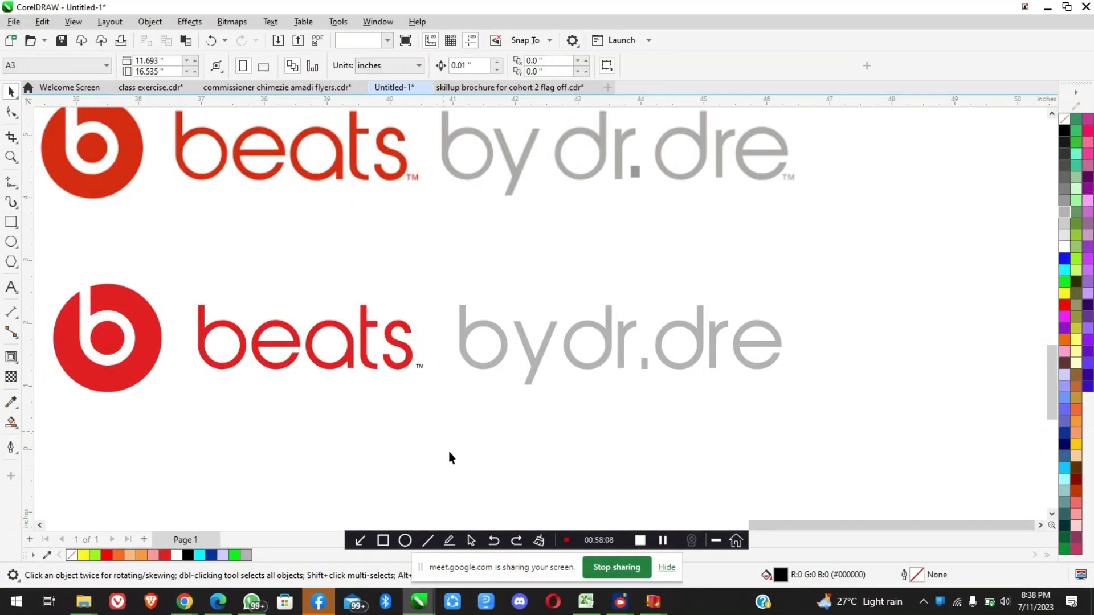
Shift the "TM" text closer to the "s" of "beats", to an X position of about 40.45 inches
{"action": "left_click_drag", "start_coordinate": [403, 387], "coordinate": [395, 352]}
{"action": "scroll", "coordinate": [436, 381], "scroll_direction": "up", "scroll_amount": 3}
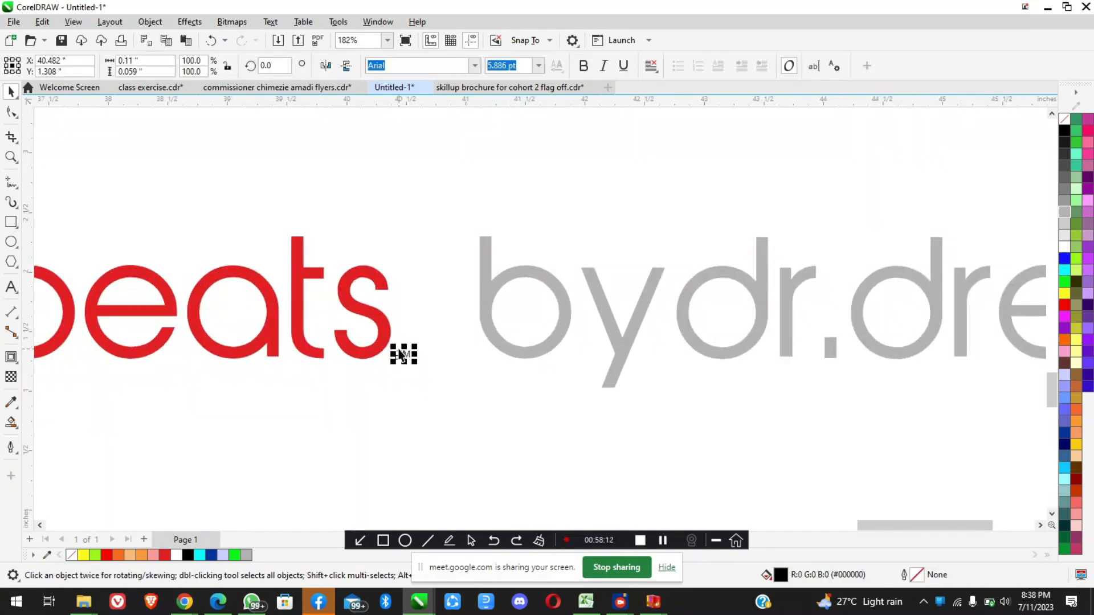
{"action": "scroll", "coordinate": [402, 354], "scroll_direction": "up", "scroll_amount": 3}
{"action": "left_click_drag", "start_coordinate": [407, 360], "coordinate": [399, 359]}
{"action": "scroll", "coordinate": [399, 360], "scroll_direction": "down", "scroll_amount": 4}
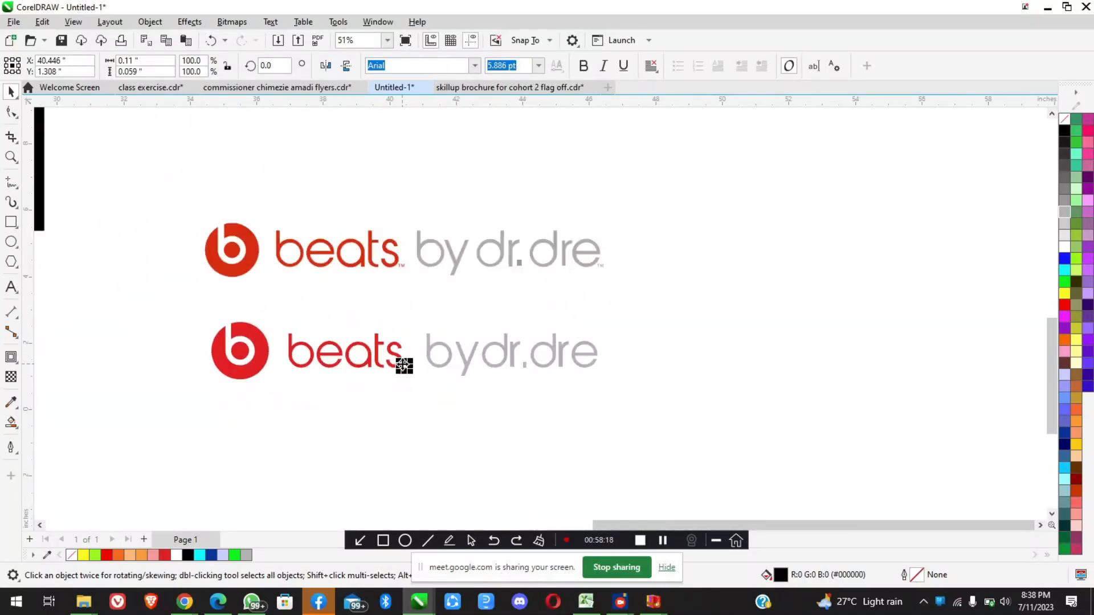
Recolour the "TM" text after "beats" red (#ED1C24)
{"action": "scroll", "coordinate": [411, 373], "scroll_direction": "up", "scroll_amount": 3}
{"action": "scroll", "coordinate": [409, 375], "scroll_direction": "up", "scroll_amount": 1}
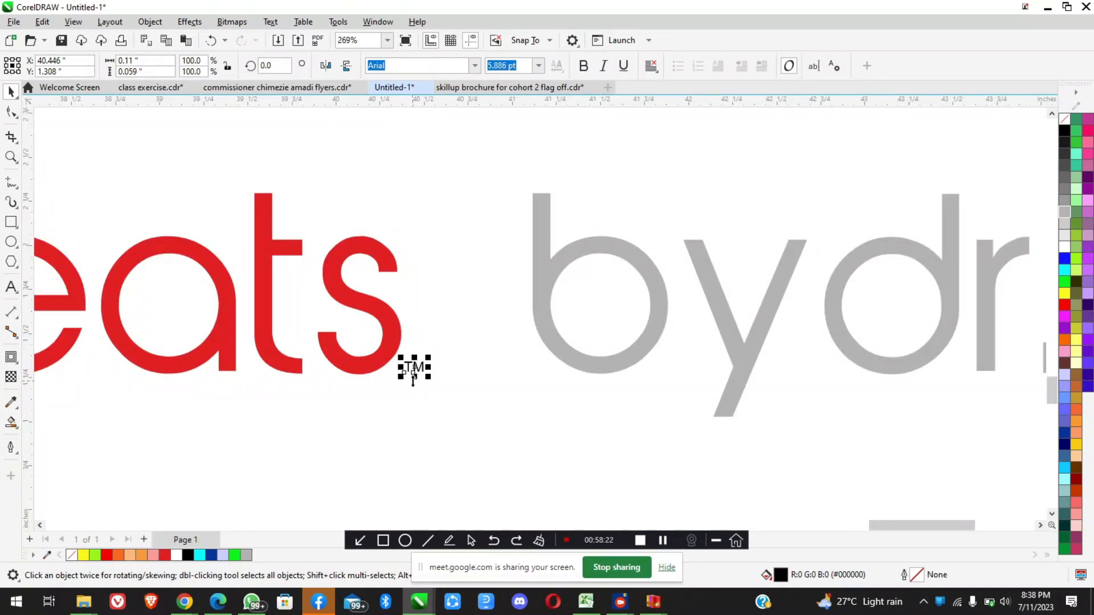
{"action": "scroll", "coordinate": [413, 368], "scroll_direction": "down", "scroll_amount": 3}
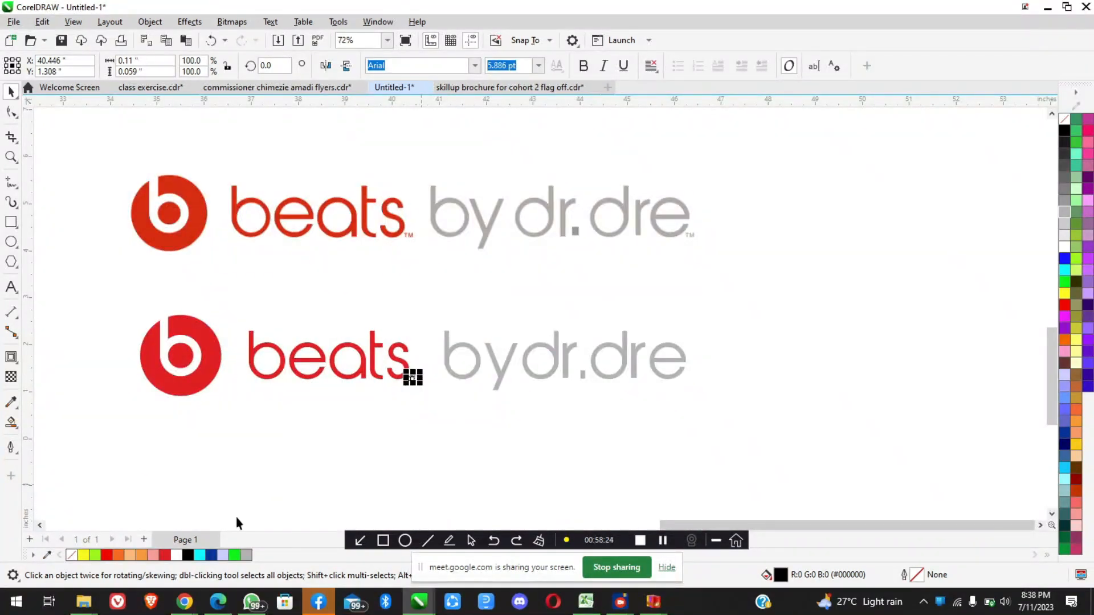
{"action": "left_click", "coordinate": [407, 426]}
{"action": "scroll", "coordinate": [414, 380], "scroll_direction": "up", "scroll_amount": 5}
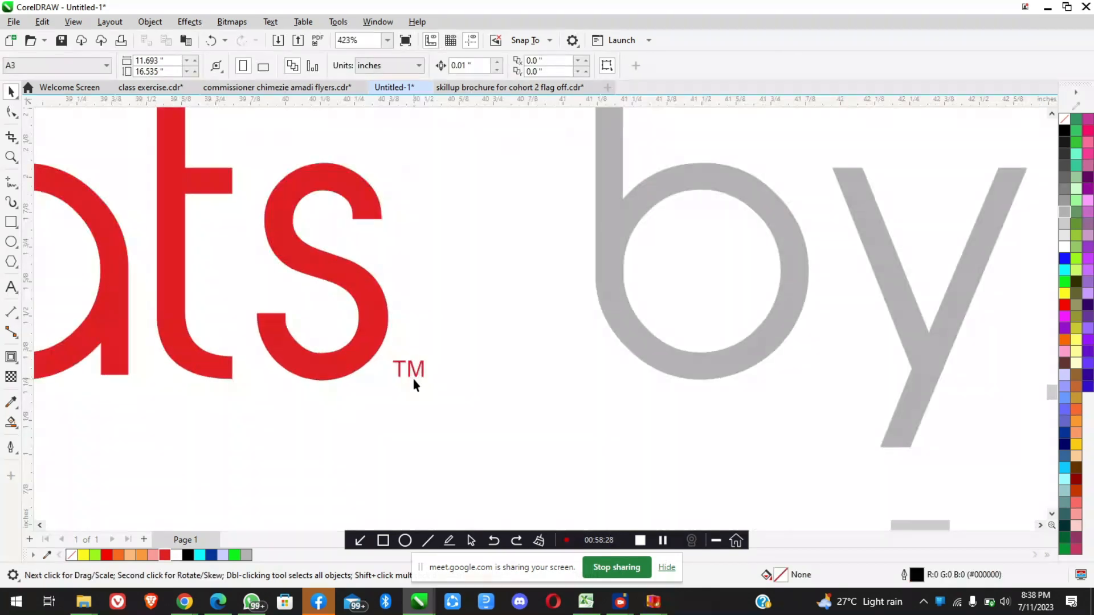
Make the red "TM" text bold and enlarge it to about 8.9 pt
{"action": "left_click", "coordinate": [415, 371]}
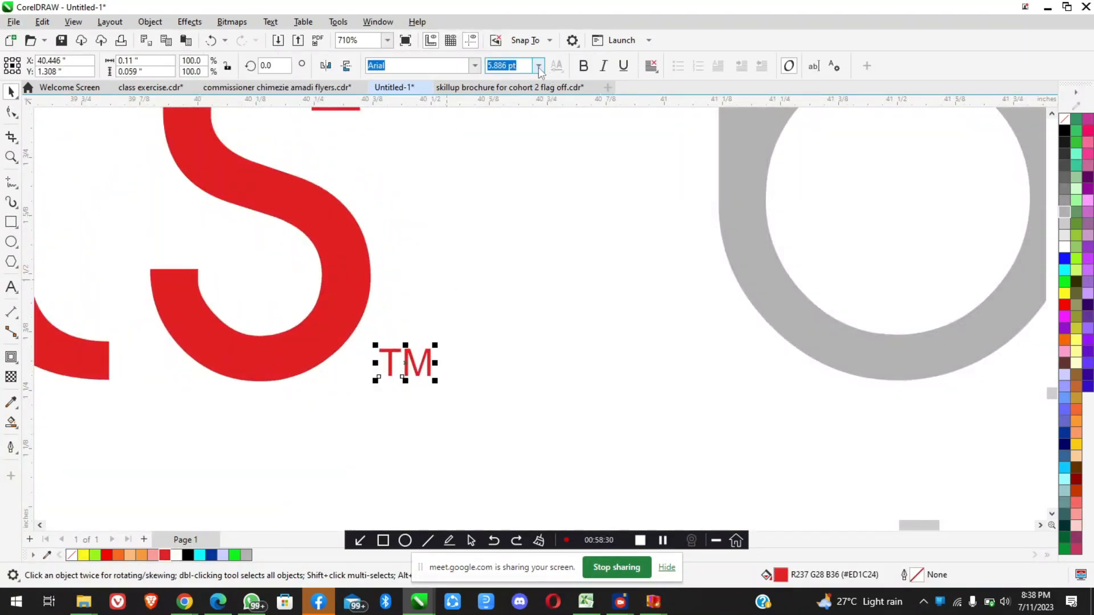
{"action": "key", "text": "ctrl+b"}
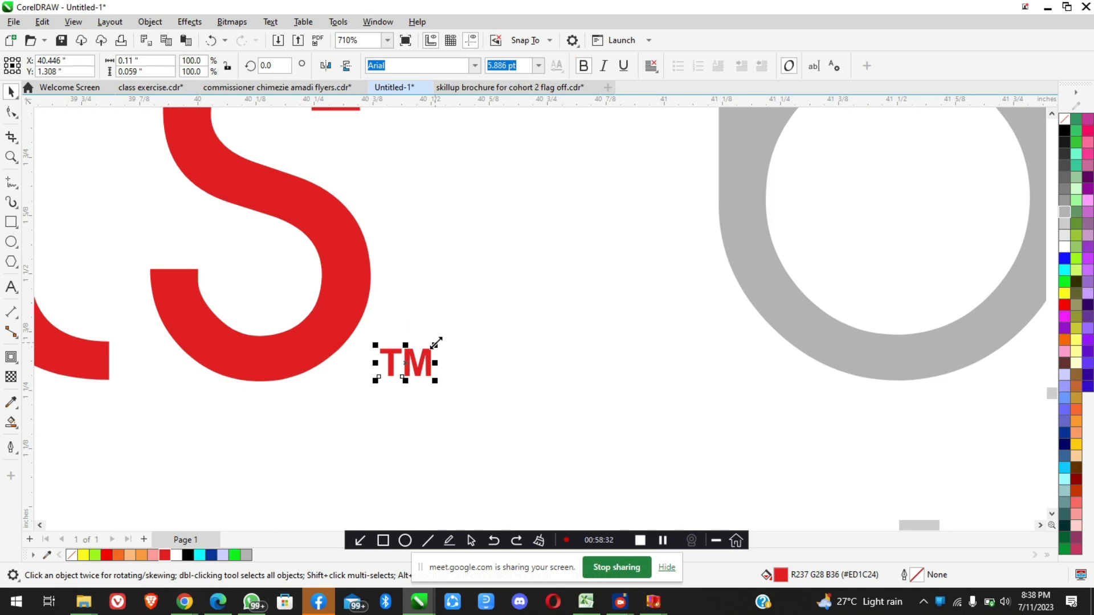
{"action": "mouse_move", "coordinate": [452, 328]}
{"action": "left_mouse_down"}
{"action": "mouse_move", "coordinate": [466, 317]}
{"action": "mouse_move", "coordinate": [466, 330]}
{"action": "left_mouse_up"}
{"action": "scroll", "coordinate": [466, 331], "scroll_direction": "down", "scroll_amount": 8}
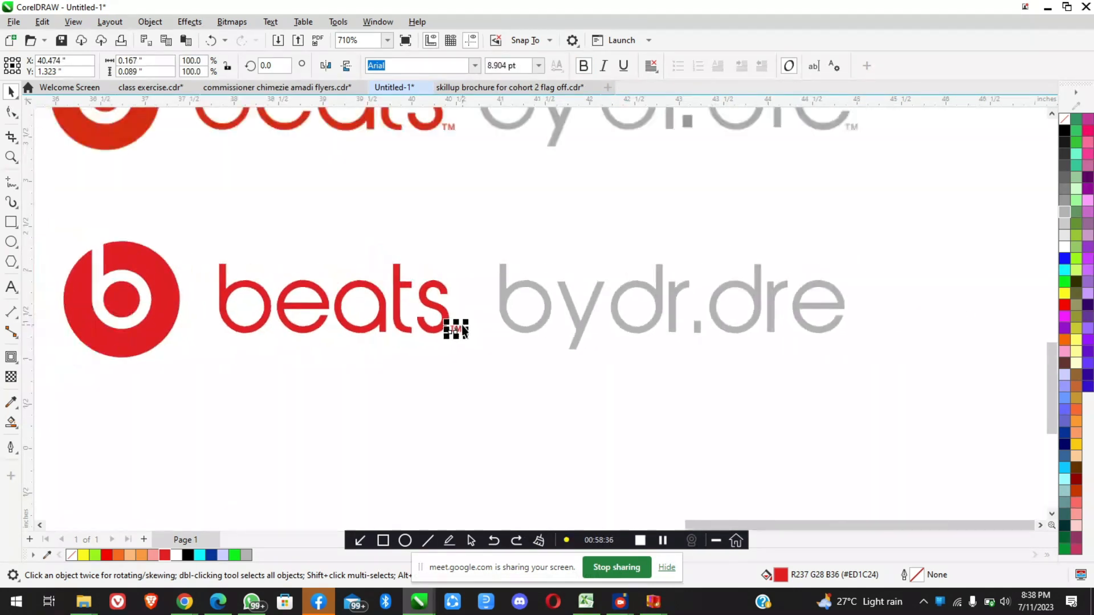
{"action": "left_click", "coordinate": [529, 375]}
Compare the recreated logo with the reference above it, checking the emblem, letter spacing and trademark signs
{"action": "scroll", "coordinate": [462, 351], "scroll_direction": "down", "scroll_amount": 2}
{"action": "scroll", "coordinate": [590, 308], "scroll_direction": "up", "scroll_amount": 2}
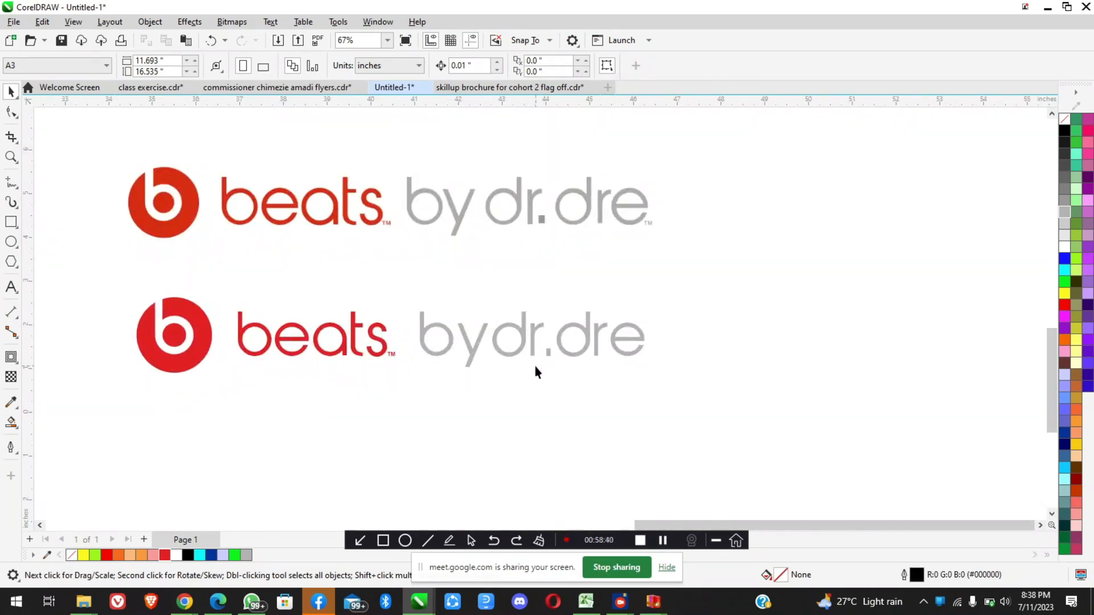
{"action": "scroll", "coordinate": [535, 364], "scroll_direction": "down", "scroll_amount": 1}
{"action": "scroll", "coordinate": [496, 347], "scroll_direction": "down", "scroll_amount": 1}
{"action": "scroll", "coordinate": [466, 317], "scroll_direction": "up", "scroll_amount": 3}
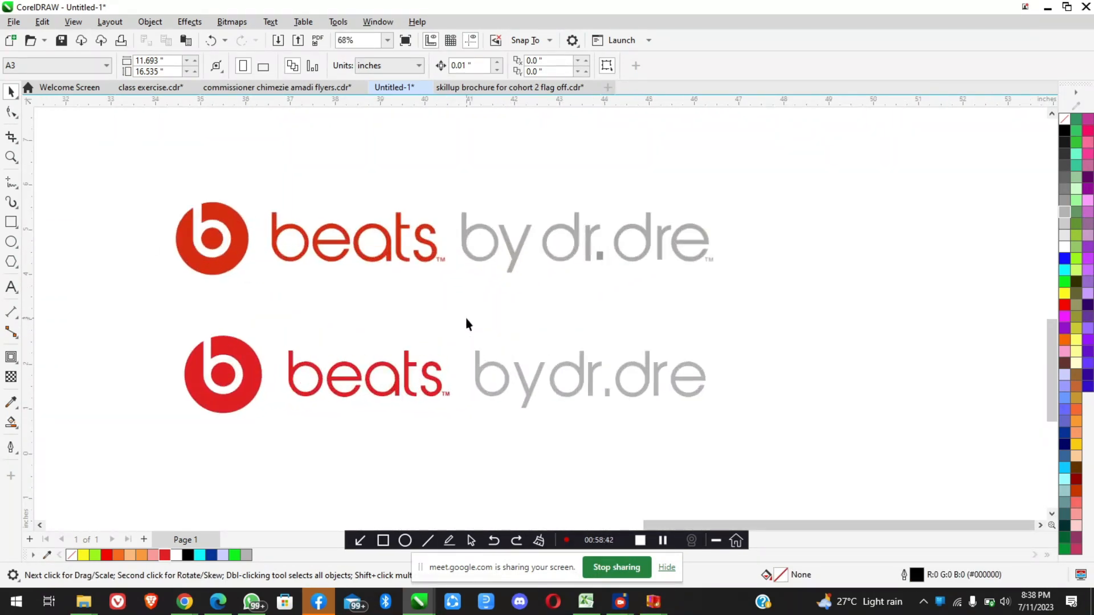
{"action": "scroll", "coordinate": [484, 363], "scroll_direction": "up", "scroll_amount": 1}
{"action": "scroll", "coordinate": [437, 387], "scroll_direction": "down", "scroll_amount": 2}
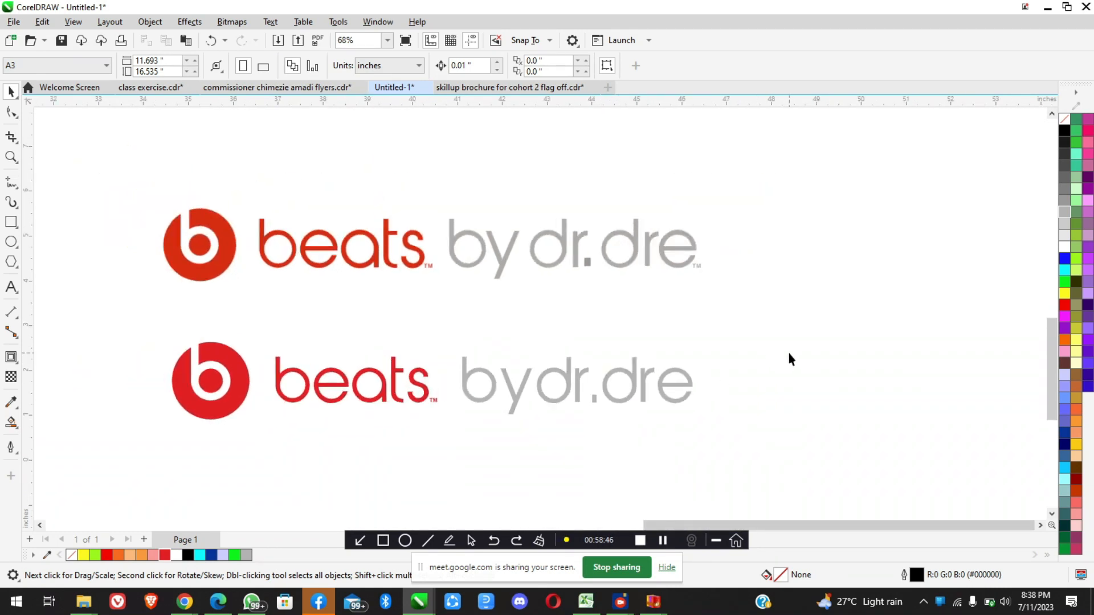
{"action": "scroll", "coordinate": [708, 263], "scroll_direction": "up", "scroll_amount": 5}
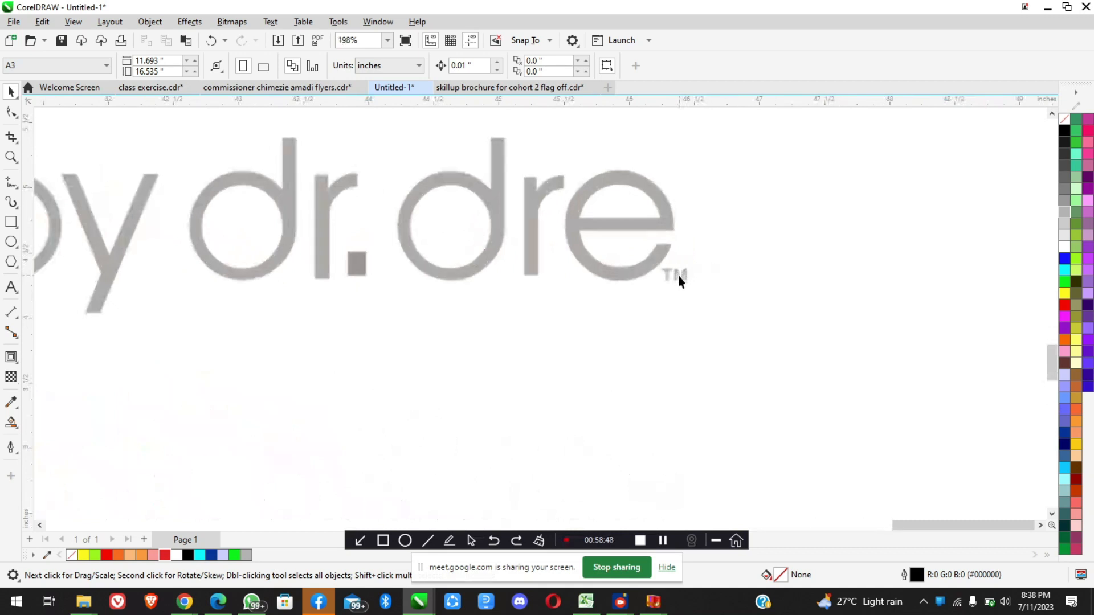
{"action": "scroll", "coordinate": [679, 279], "scroll_direction": "down", "scroll_amount": 1}
{"action": "scroll", "coordinate": [679, 279], "scroll_direction": "down", "scroll_amount": 3}
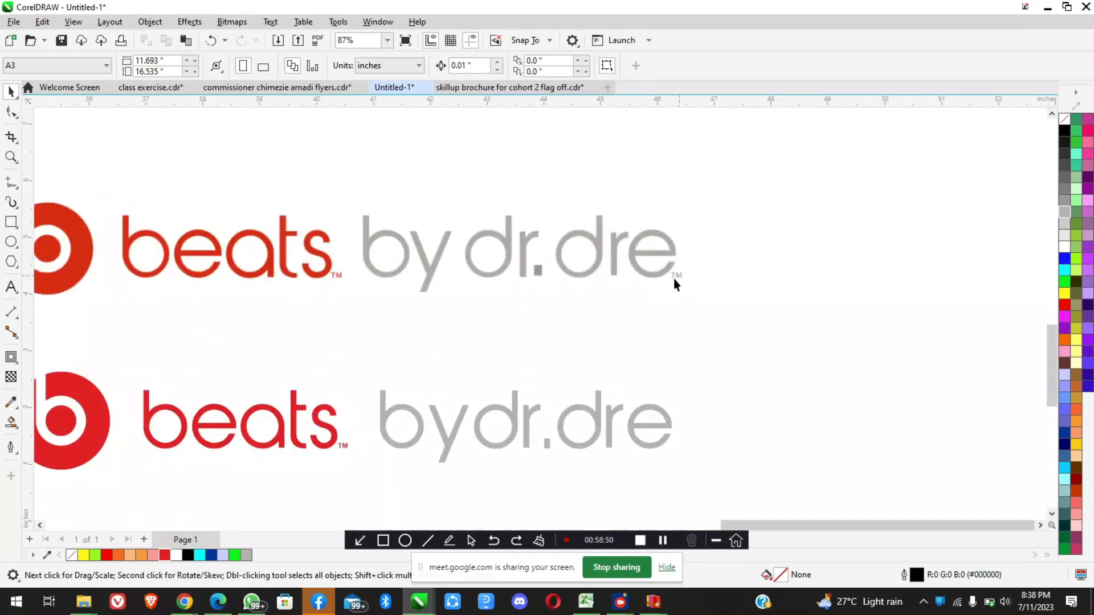
{"action": "scroll", "coordinate": [547, 296], "scroll_direction": "down", "scroll_amount": 2}
{"action": "scroll", "coordinate": [391, 279], "scroll_direction": "up", "scroll_amount": 2}
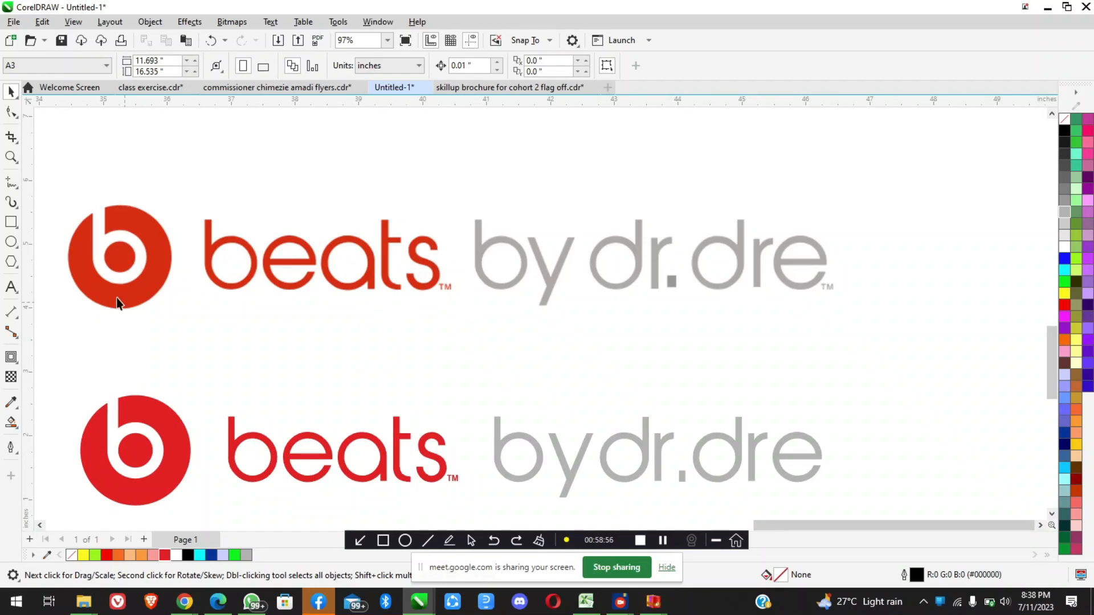
{"action": "scroll", "coordinate": [499, 291], "scroll_direction": "down", "scroll_amount": 2}
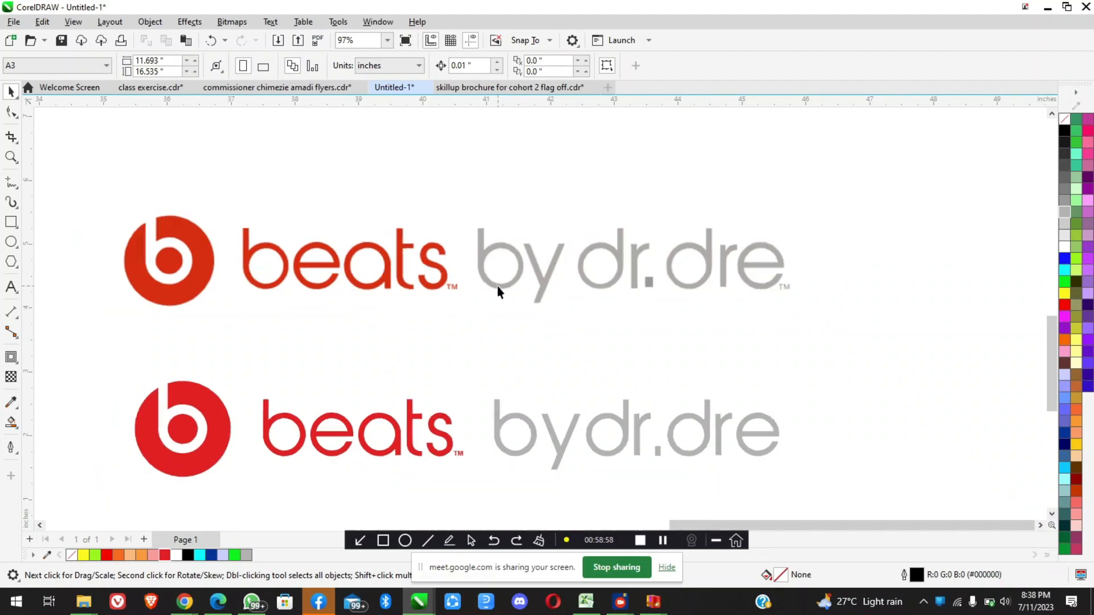
{"action": "scroll", "coordinate": [682, 269], "scroll_direction": "up", "scroll_amount": 4}
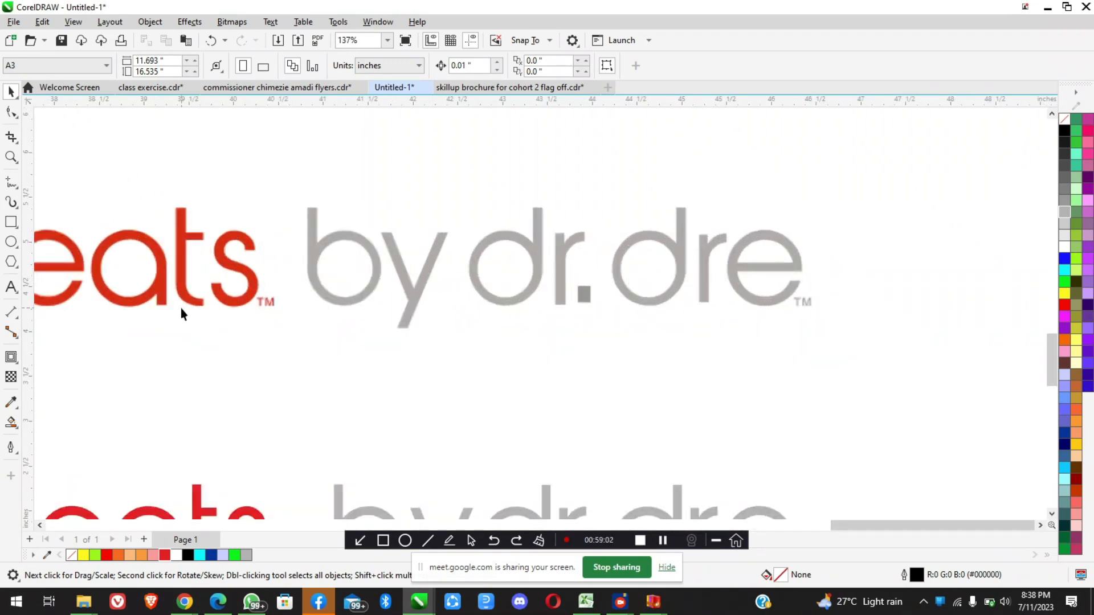
Place a copy of the red "TM" text just after "dre" on the same baseline, at an X position of about 46.31 inches
{"action": "scroll", "coordinate": [461, 292], "scroll_direction": "down", "scroll_amount": 3}
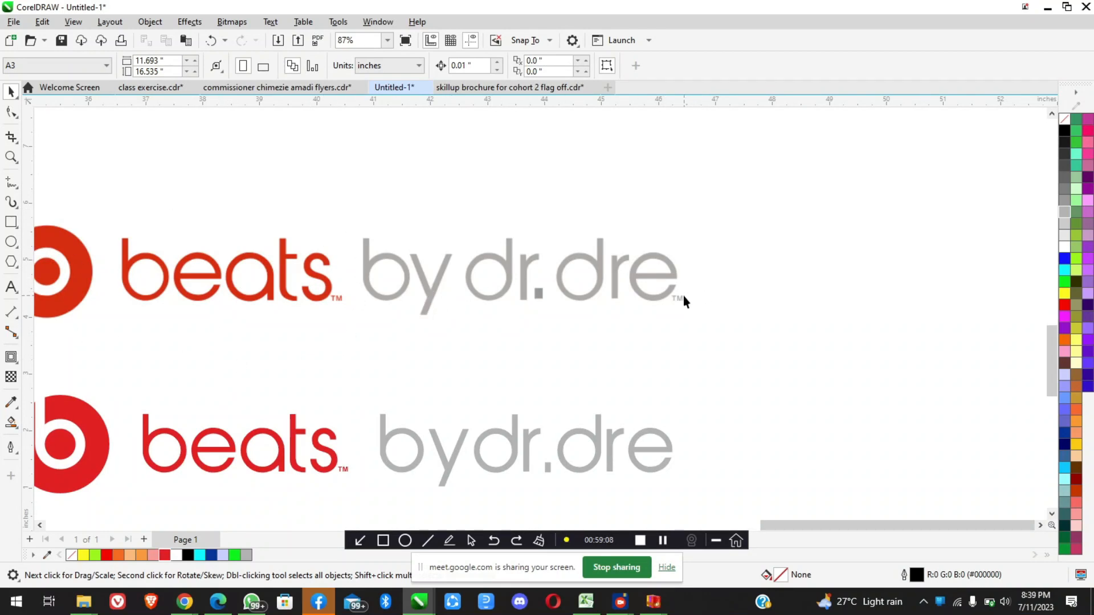
{"action": "scroll", "coordinate": [682, 295], "scroll_direction": "up", "scroll_amount": 3}
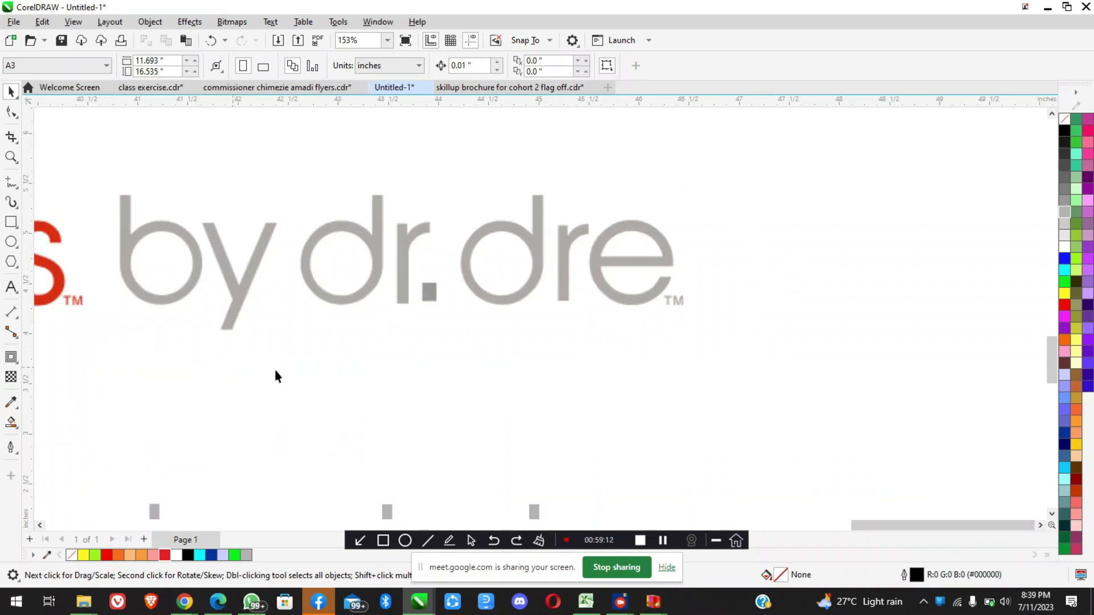
{"action": "scroll", "coordinate": [702, 276], "scroll_direction": "down", "scroll_amount": 4}
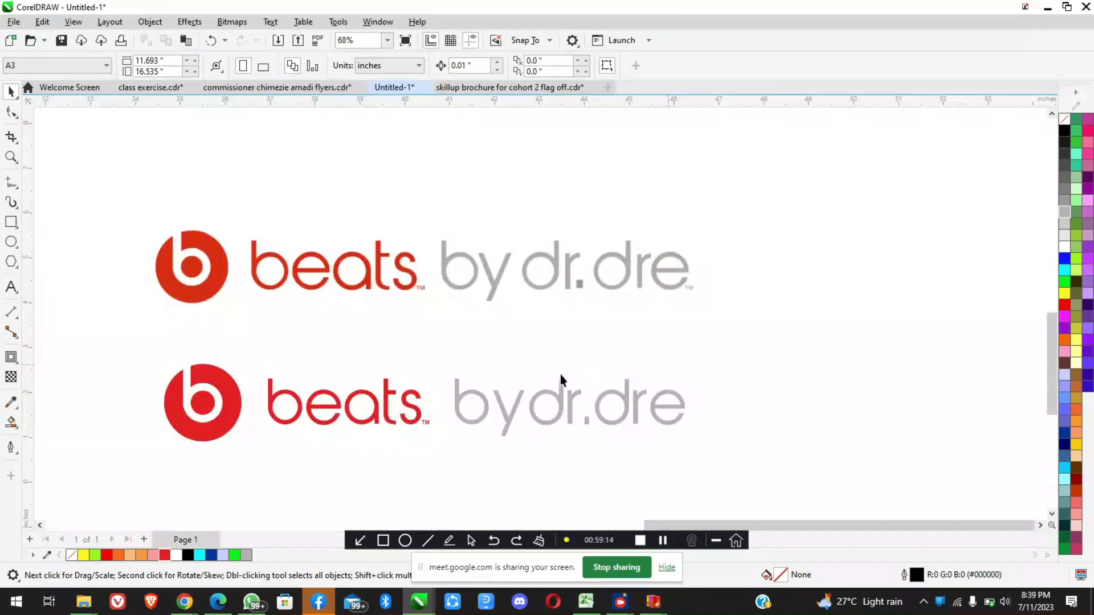
{"action": "left_click", "coordinate": [426, 422]}
{"action": "scroll", "coordinate": [508, 427], "scroll_direction": "up", "scroll_amount": 2}
{"action": "scroll", "coordinate": [325, 424], "scroll_direction": "up", "scroll_amount": 2}
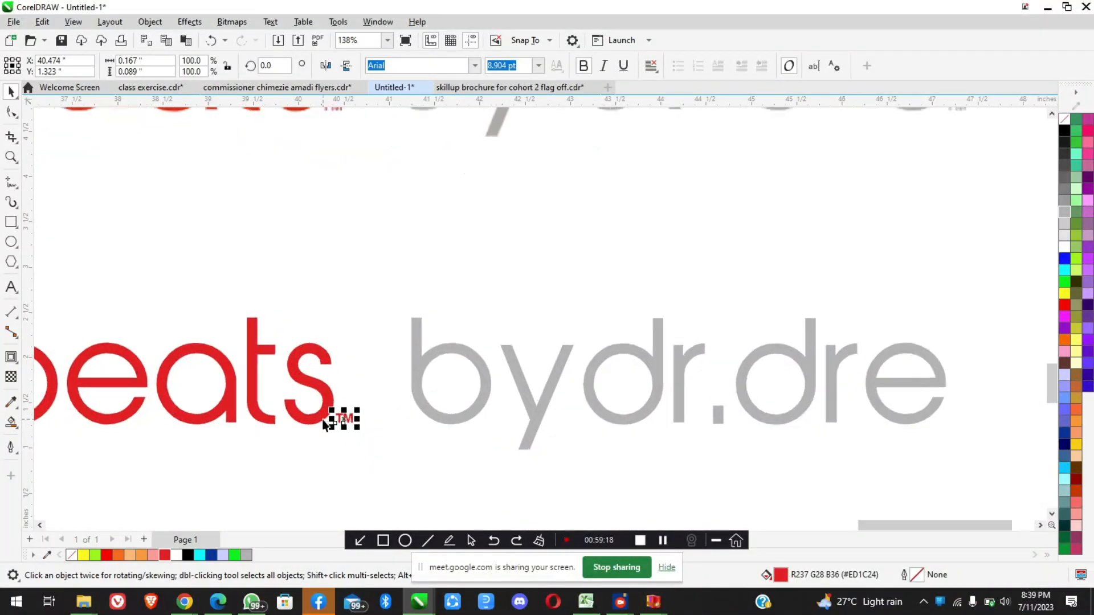
{"action": "left_click_drag", "start_coordinate": [349, 418], "coordinate": [1004, 425]}
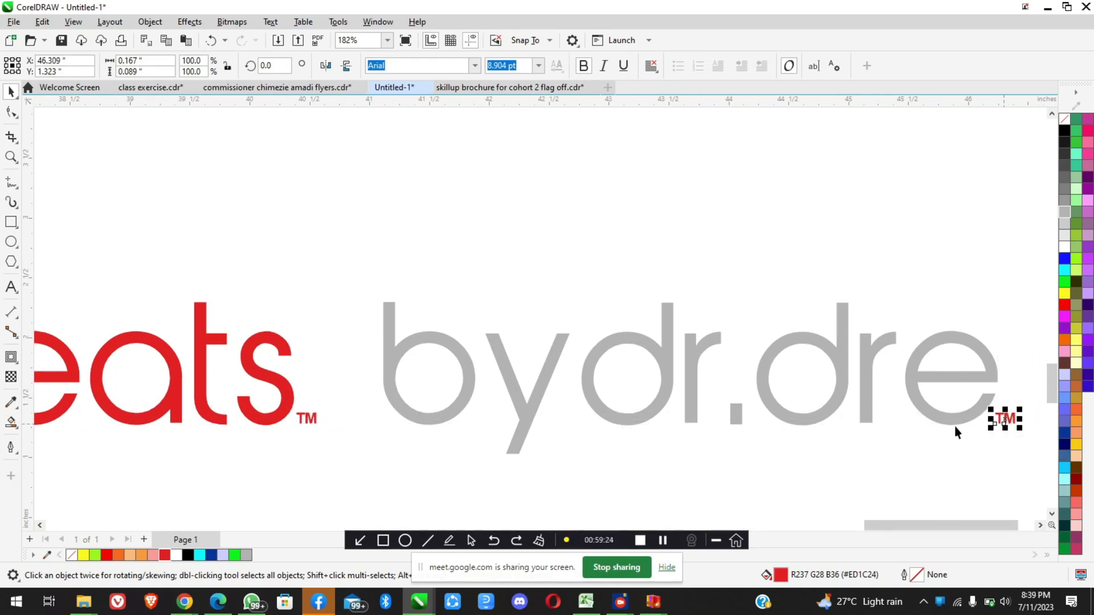
Recolour the copied "TM" after "dre" grey to match the "by dr. dre" lettering, and review the whole logo against the reference
{"action": "left_click", "coordinate": [248, 557]}
{"action": "left_click", "coordinate": [439, 342]}
{"action": "scroll", "coordinate": [439, 340], "scroll_direction": "down", "scroll_amount": 3}
{"action": "scroll", "coordinate": [439, 340], "scroll_direction": "down", "scroll_amount": 3}
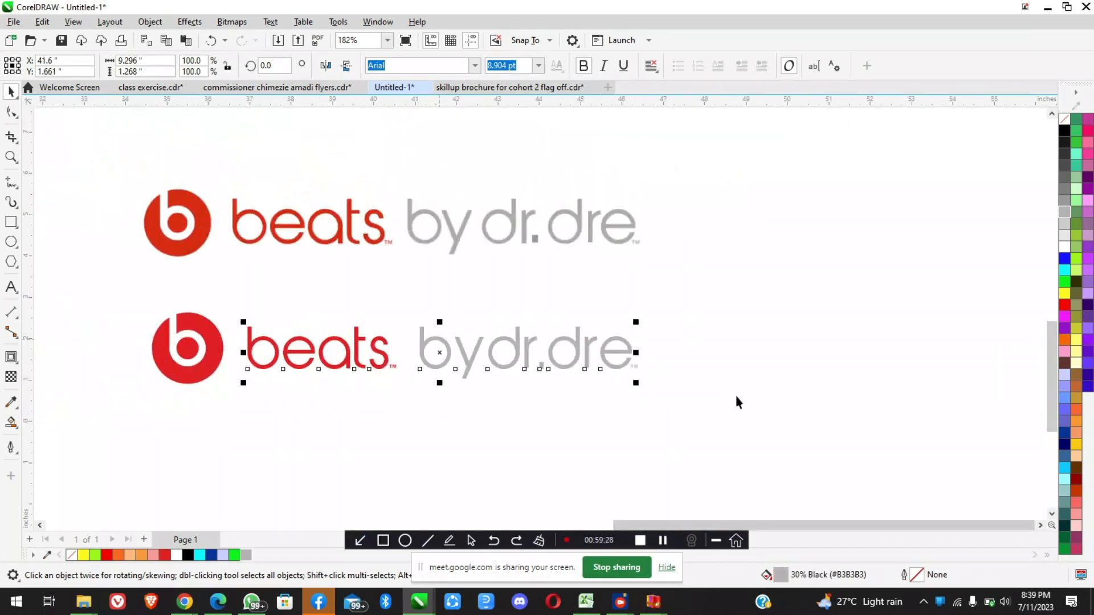
{"action": "left_click", "coordinate": [678, 369]}
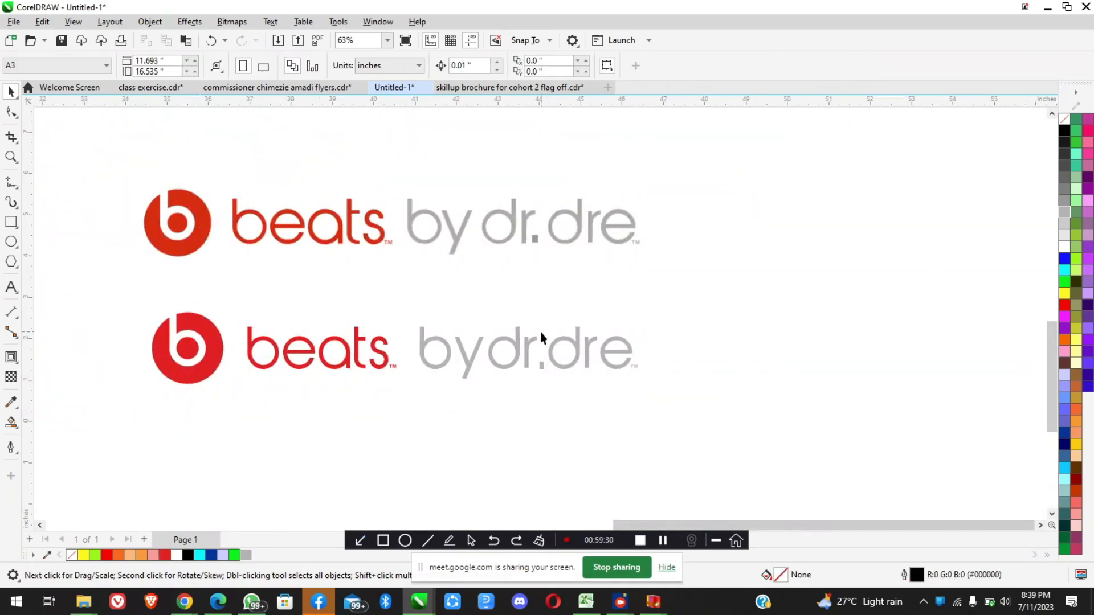
{"action": "scroll", "coordinate": [540, 333], "scroll_direction": "down", "scroll_amount": 1}
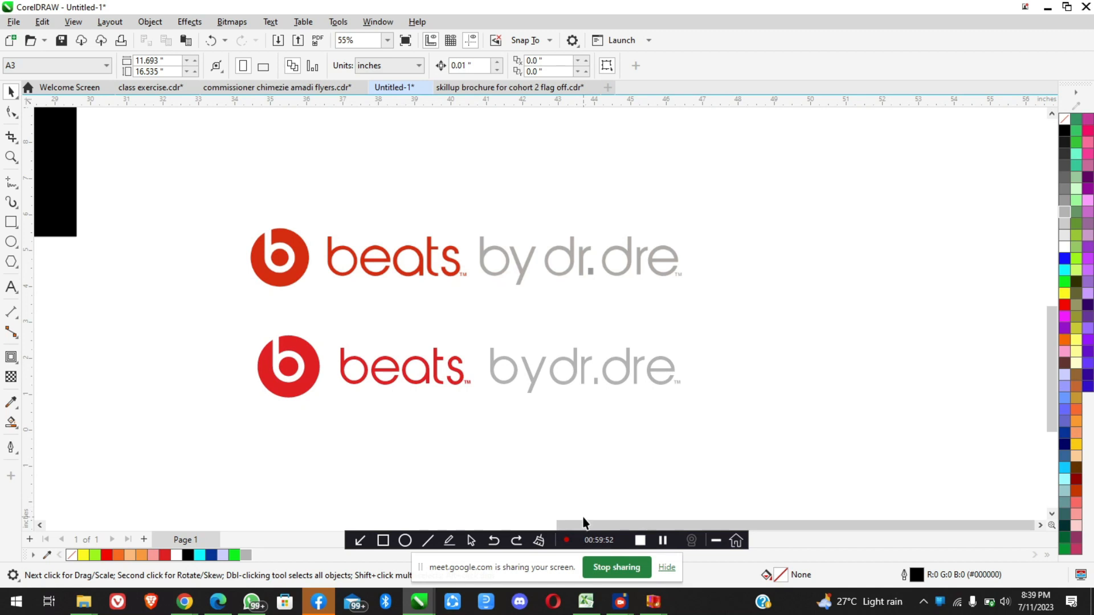
Switch to Chrome and bring up the Google Meet call to view the class participants
{"action": "mouse_move", "coordinate": [194, 607]}
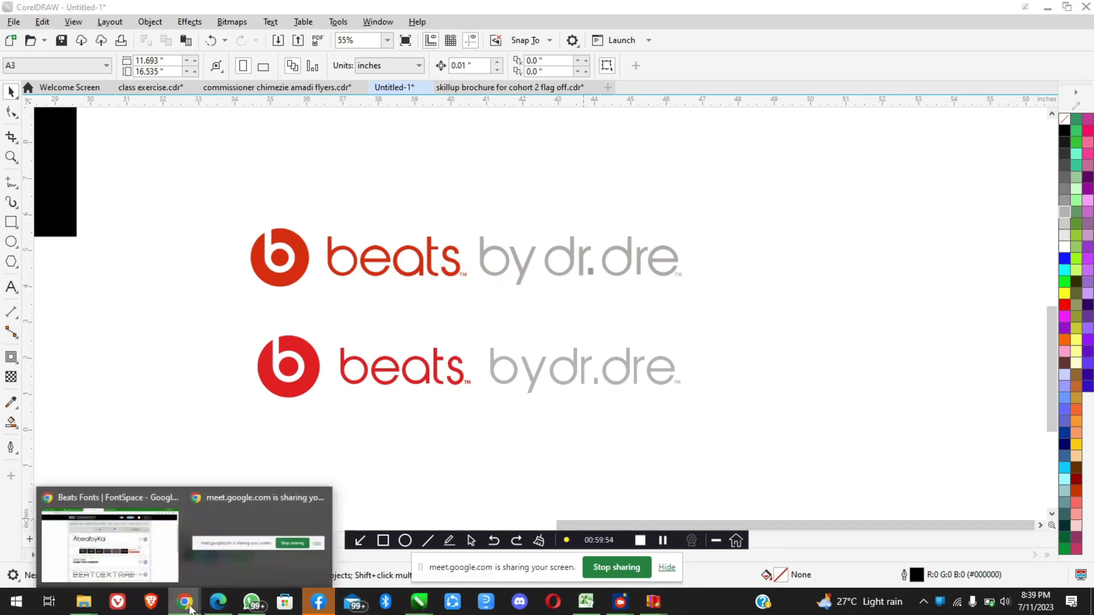
{"action": "left_click", "coordinate": [139, 567]}
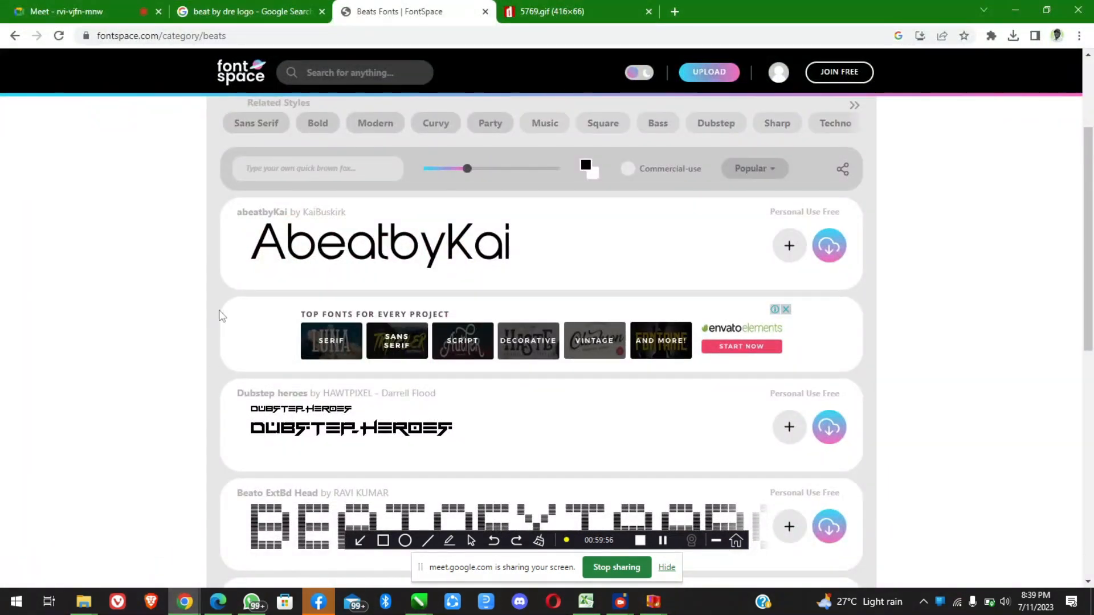
{"action": "left_click", "coordinate": [122, 15]}
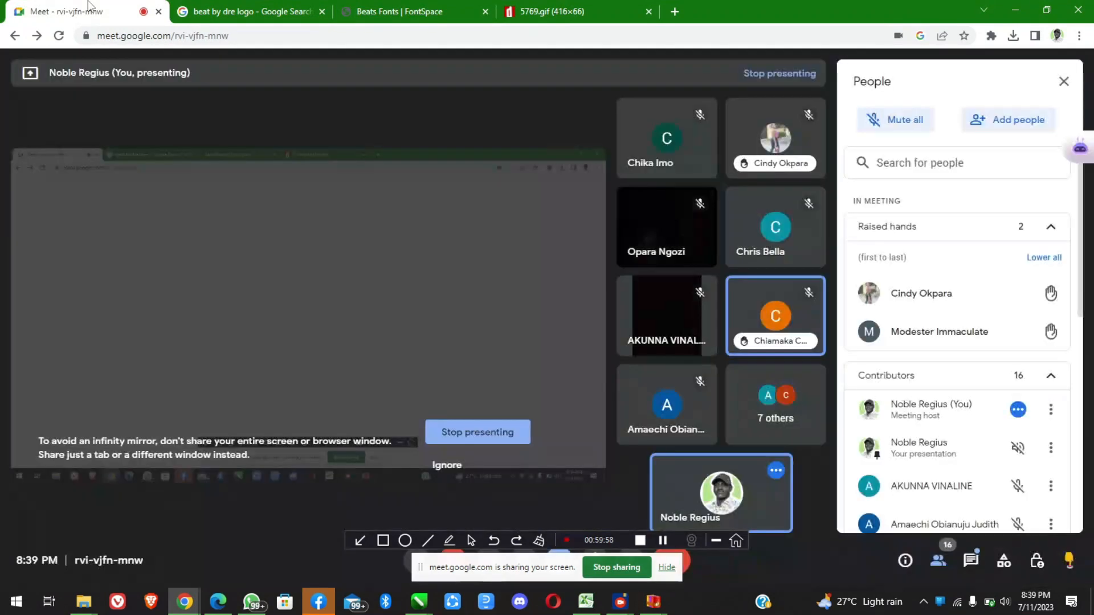
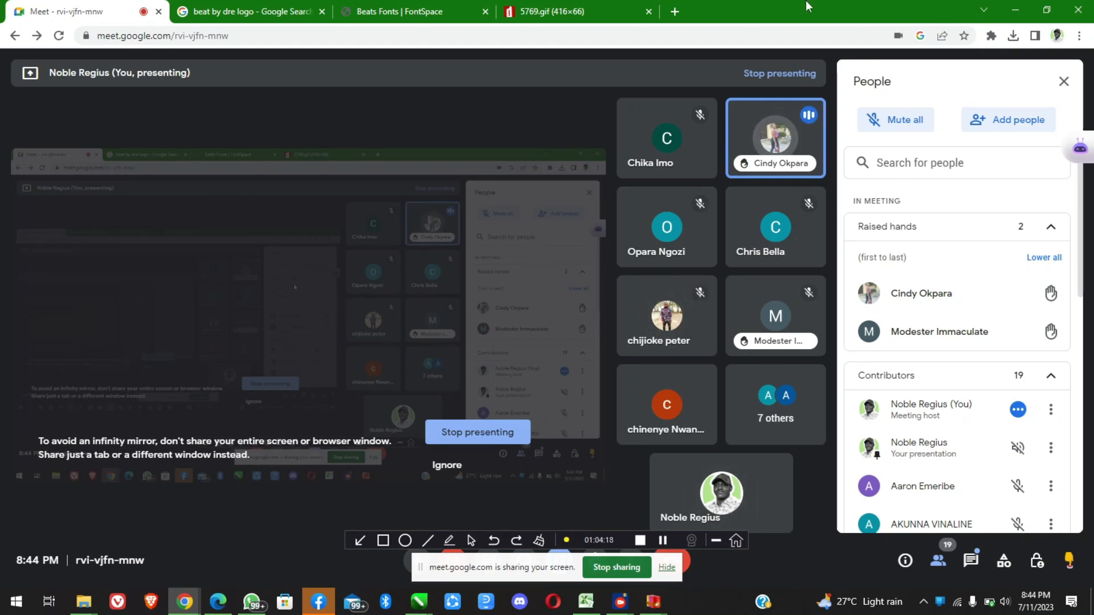
Switch to CorelDRAW and examine how the stem meets the curve of the b in the redrawn red Beats emblem
{"action": "left_click", "coordinate": [1015, 10]}
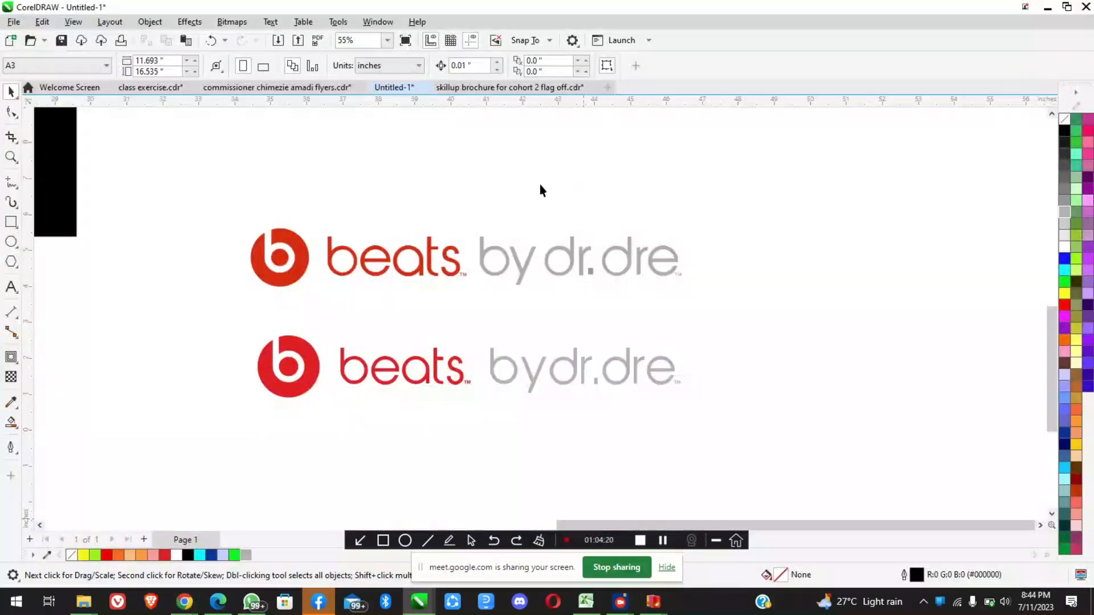
{"action": "scroll", "coordinate": [295, 365], "scroll_direction": "up", "scroll_amount": 3}
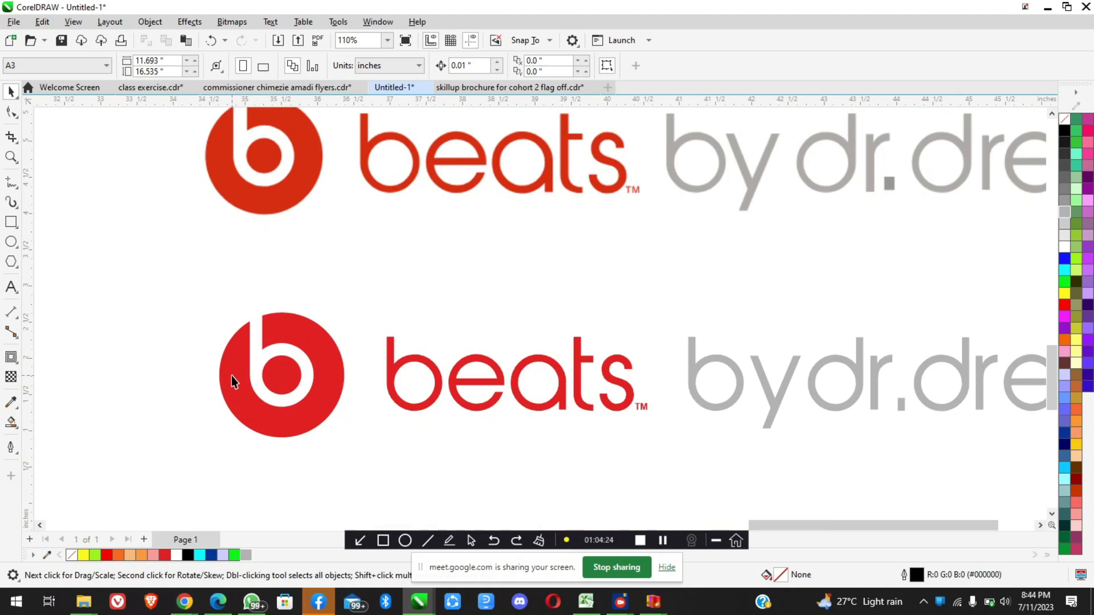
{"action": "scroll", "coordinate": [231, 375], "scroll_direction": "up", "scroll_amount": 5}
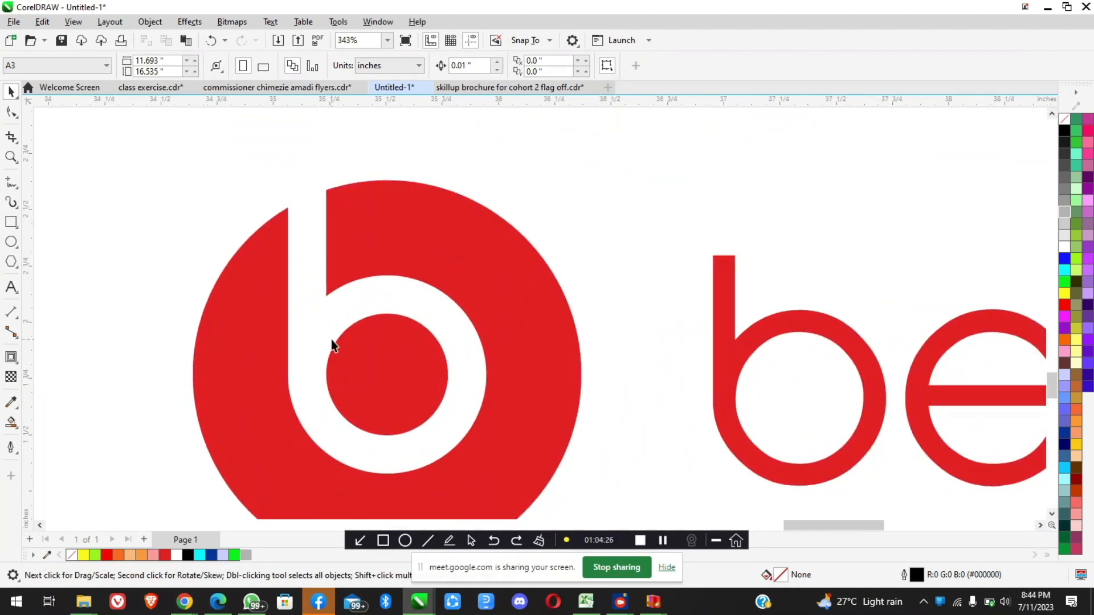
{"action": "scroll", "coordinate": [332, 345], "scroll_direction": "down", "scroll_amount": 5}
{"action": "scroll", "coordinate": [332, 344], "scroll_direction": "down", "scroll_amount": 2}
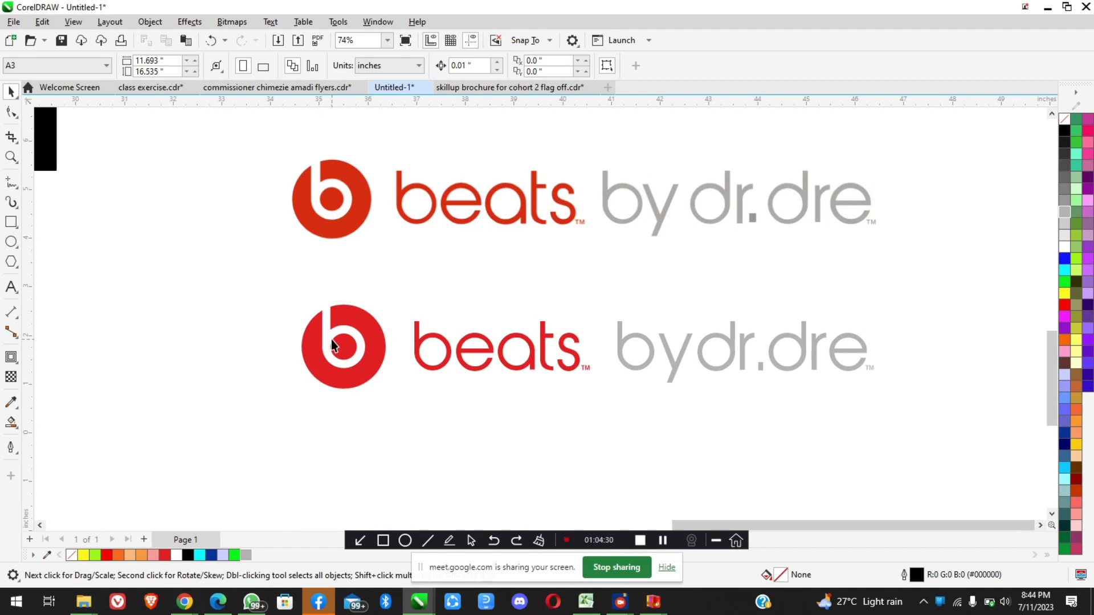
{"action": "scroll", "coordinate": [332, 345], "scroll_direction": "up", "scroll_amount": 5}
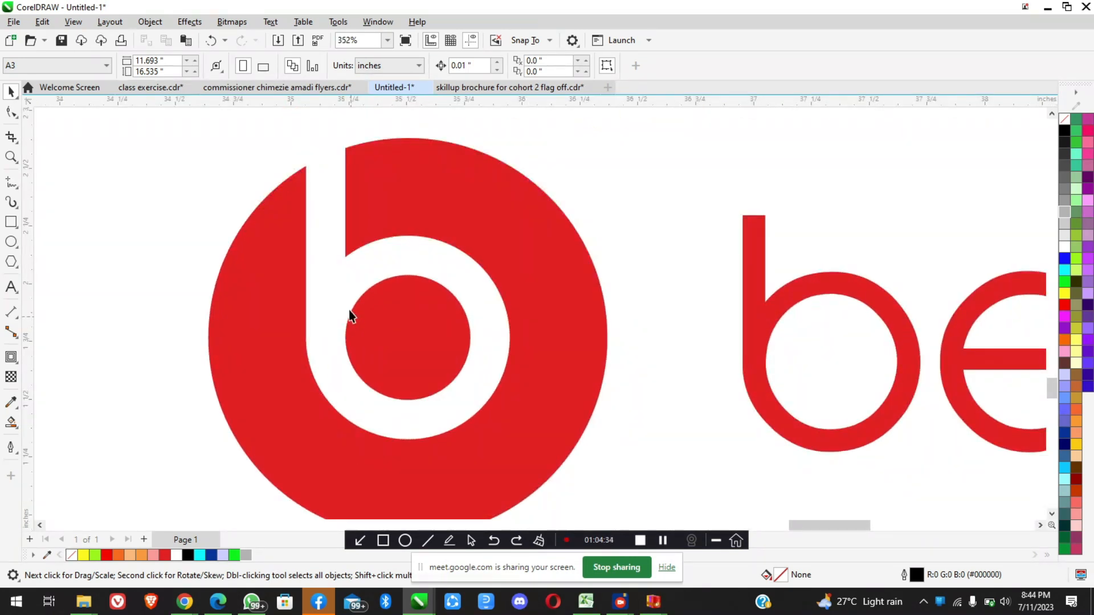
{"action": "scroll", "coordinate": [355, 307], "scroll_direction": "up", "scroll_amount": 1}
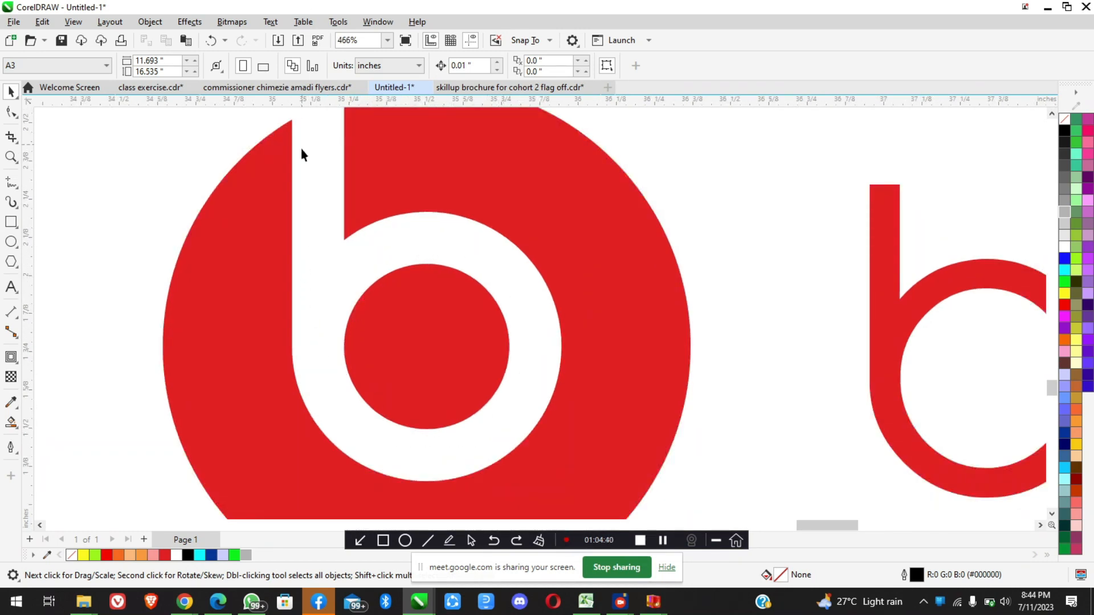
{"action": "scroll", "coordinate": [332, 371], "scroll_direction": "up", "scroll_amount": 3}
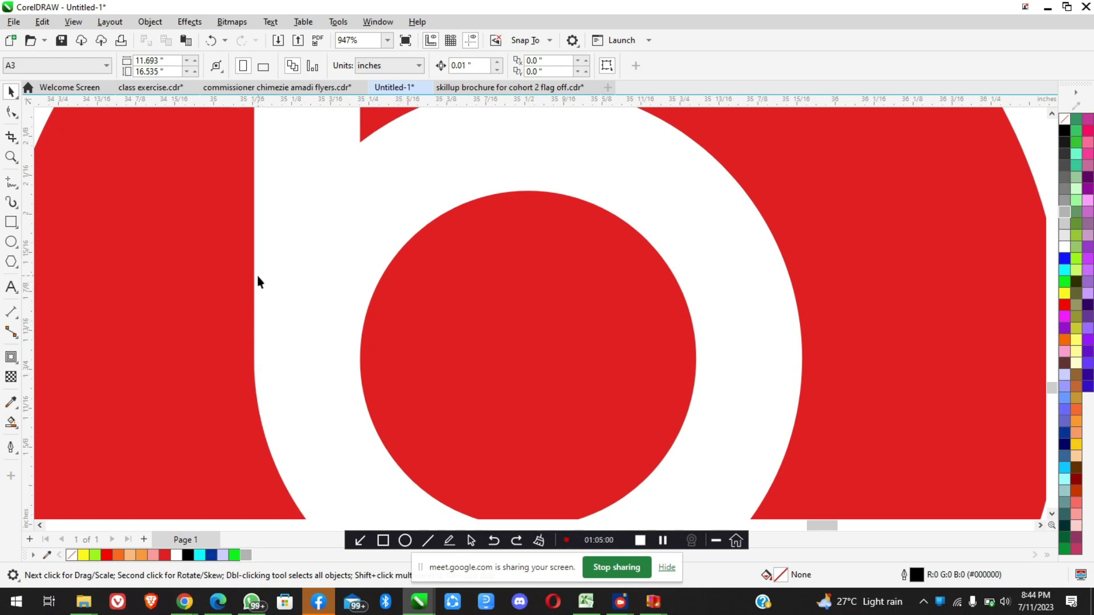
{"action": "scroll", "coordinate": [245, 415], "scroll_direction": "up", "scroll_amount": 2}
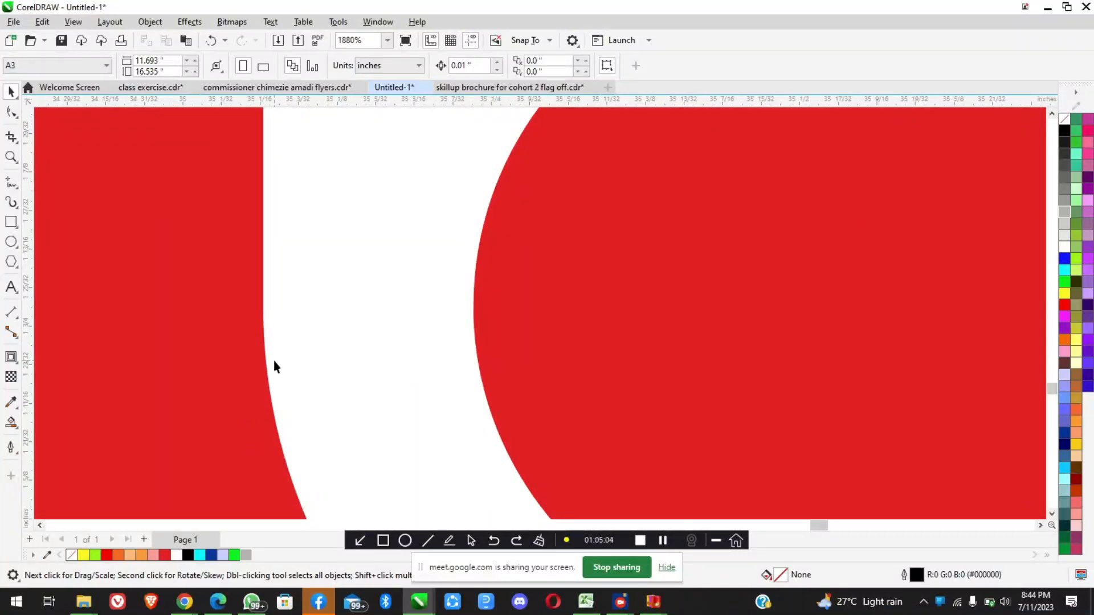
{"action": "scroll", "coordinate": [274, 361], "scroll_direction": "down", "scroll_amount": 3}
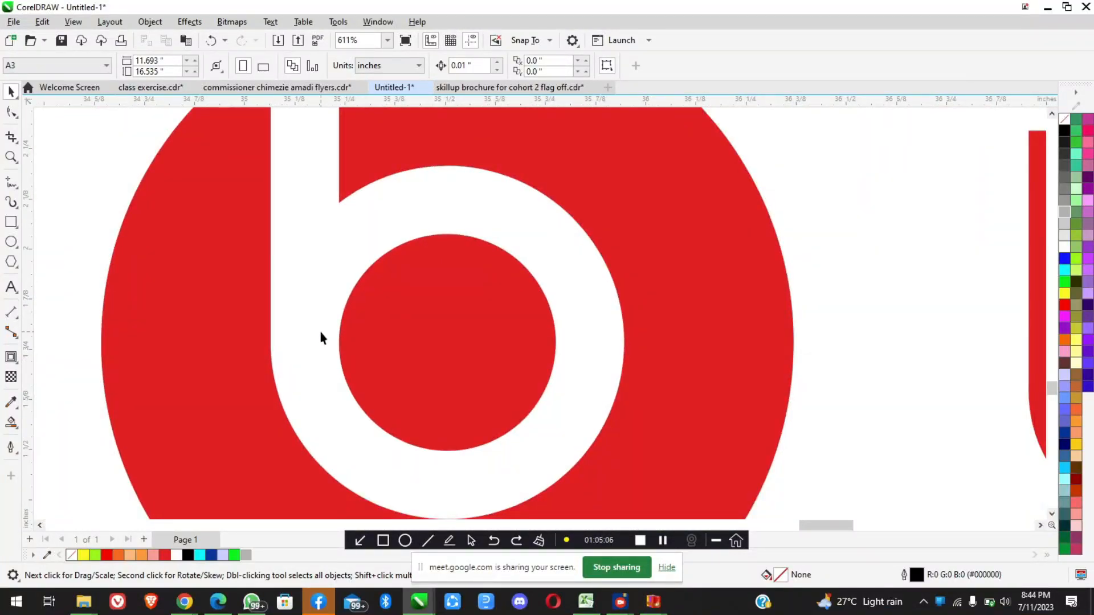
{"action": "scroll", "coordinate": [321, 336], "scroll_direction": "down", "scroll_amount": 8}
{"action": "scroll", "coordinate": [321, 332], "scroll_direction": "down", "scroll_amount": 2}
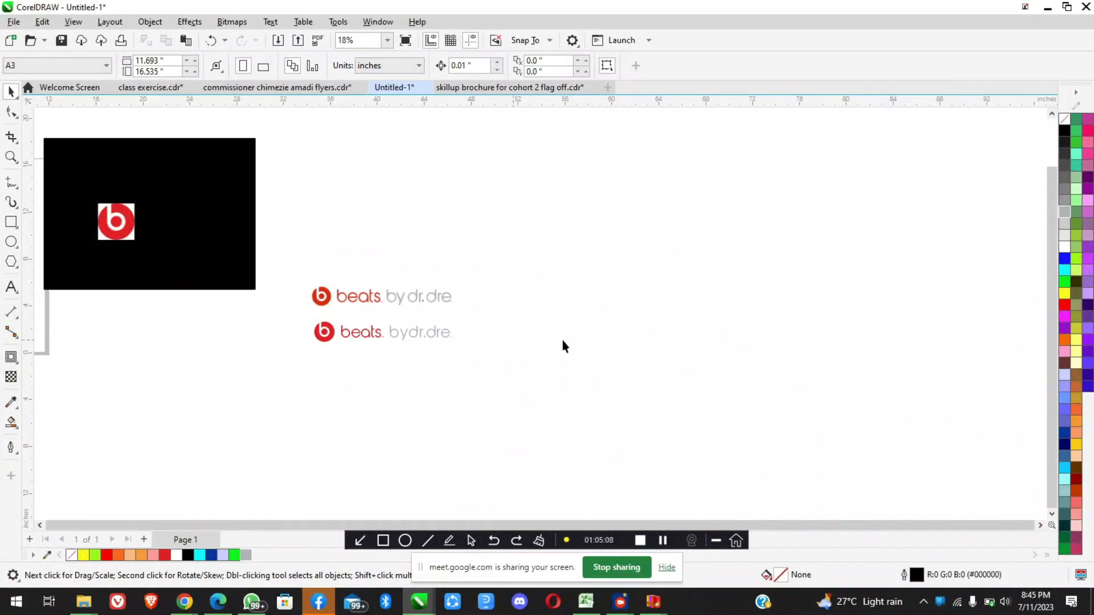
Draw a circle about 2.77 inches in diameter in the empty area beside the logos and set its outline width to 10 mm
{"action": "scroll", "coordinate": [564, 333], "scroll_direction": "up", "scroll_amount": 3}
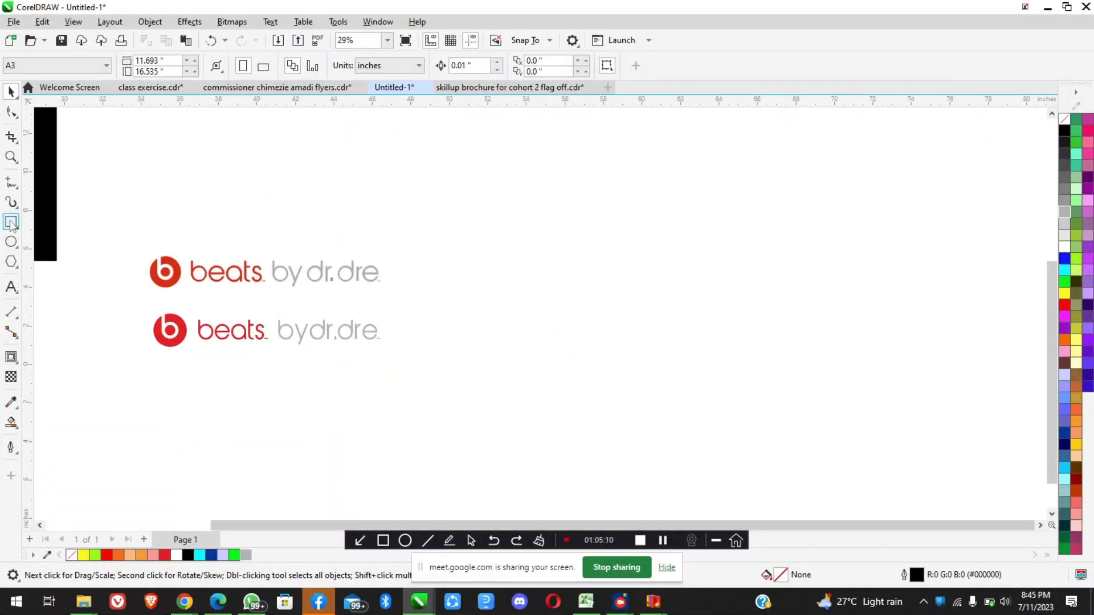
{"action": "left_click", "coordinate": [11, 241]}
{"action": "left_click_drag", "start_coordinate": [511, 228], "coordinate": [572, 284]}
{"action": "scroll", "coordinate": [578, 236], "scroll_direction": "up", "scroll_amount": 2}
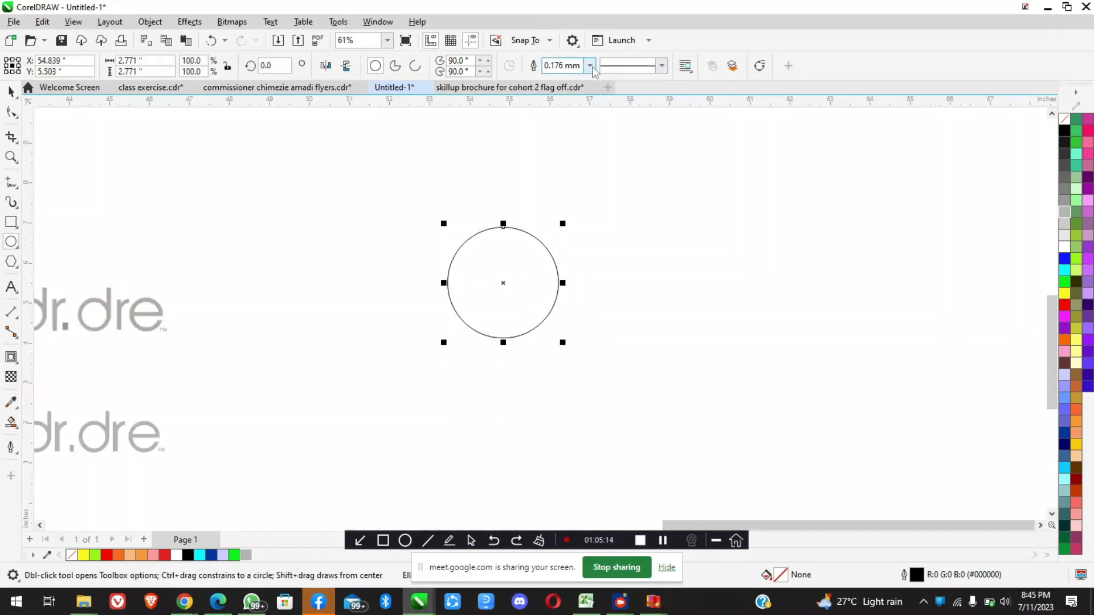
{"action": "left_click", "coordinate": [590, 67]}
{"action": "left_click", "coordinate": [565, 223]}
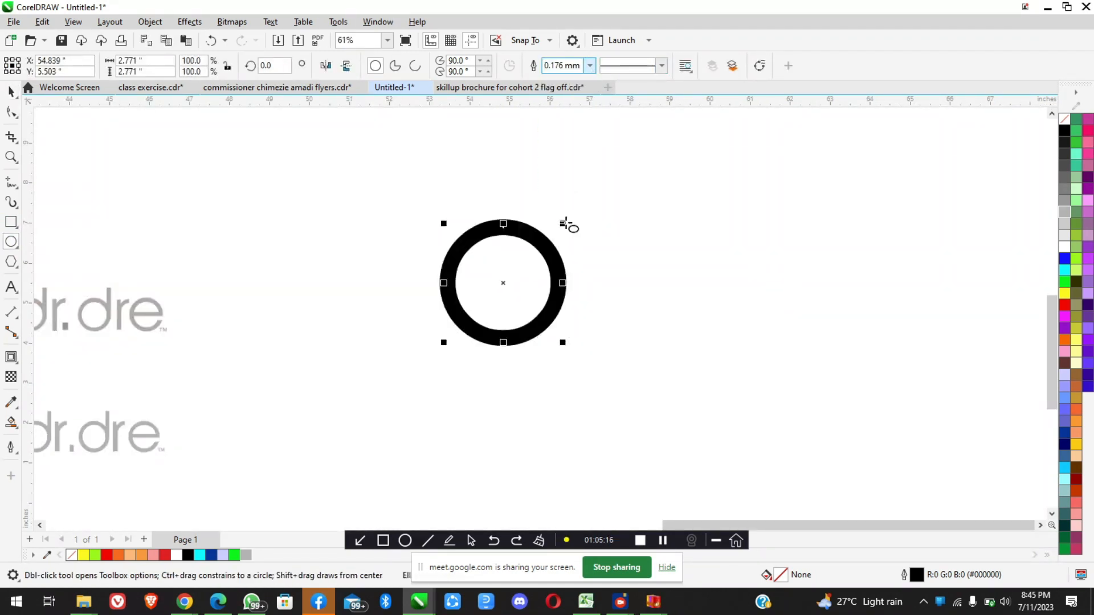
{"action": "scroll", "coordinate": [478, 300], "scroll_direction": "up", "scroll_amount": 2}
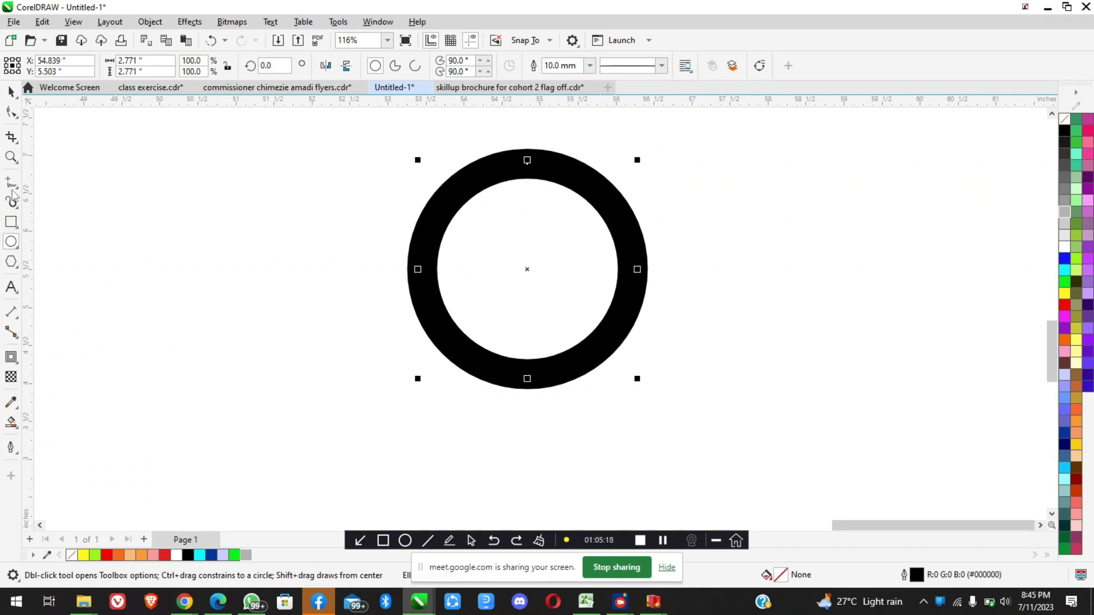
Draw a vertical line about 4.33 inches long through the circle's left edge and set its outline width to 10 mm
{"action": "scroll", "coordinate": [410, 239], "scroll_direction": "down", "scroll_amount": 3}
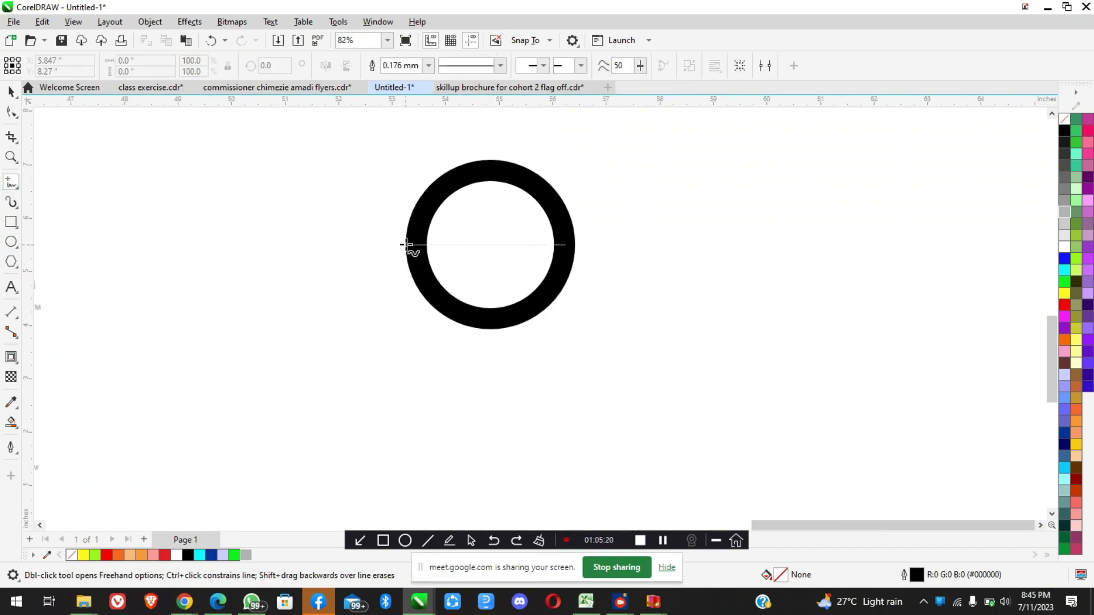
{"action": "left_click", "coordinate": [412, 168]}
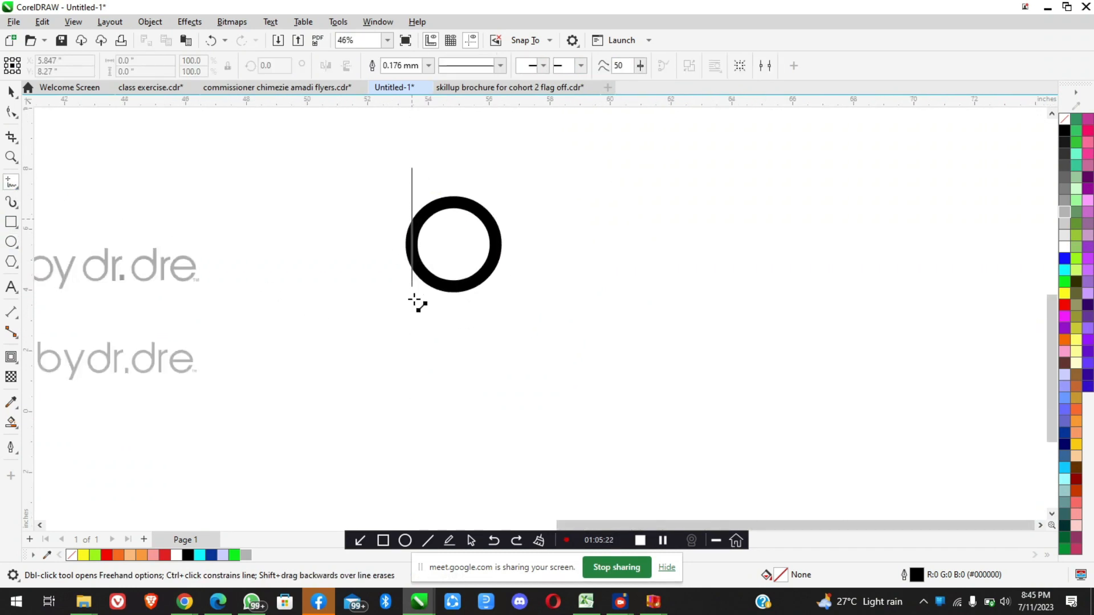
{"action": "left_click", "coordinate": [412, 303]}
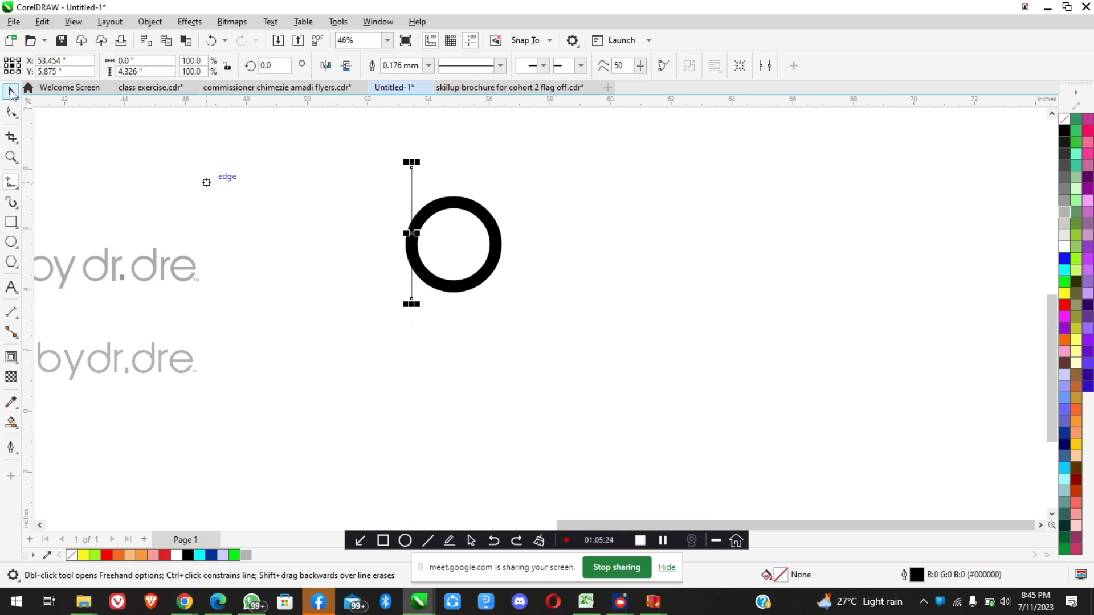
{"action": "scroll", "coordinate": [421, 313], "scroll_direction": "up", "scroll_amount": 2}
{"action": "key", "text": "space"}
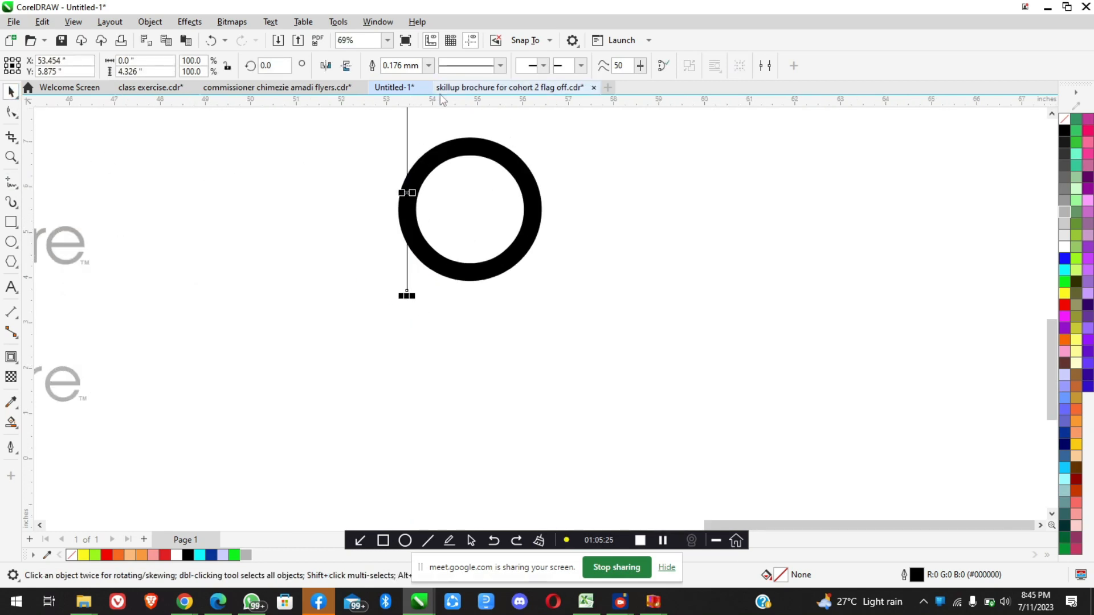
{"action": "left_click", "coordinate": [429, 65]}
{"action": "left_click", "coordinate": [399, 216]}
{"action": "left_click", "coordinate": [444, 151]}
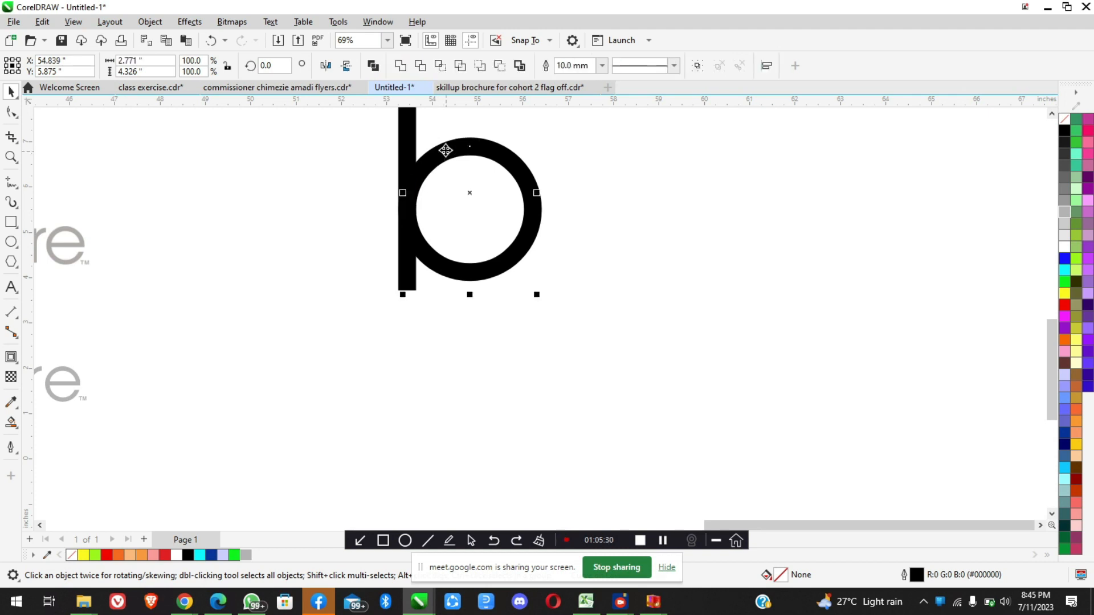
{"action": "left_click", "coordinate": [464, 203]}
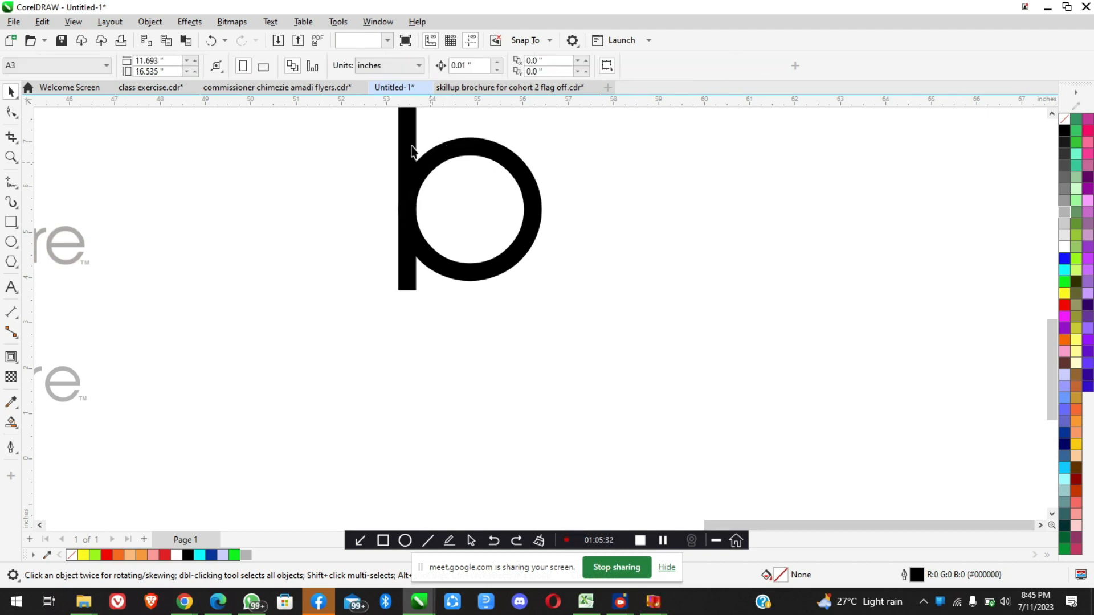
Recolour the vertical line's outline to yellow (#FFCC00)
{"action": "scroll", "coordinate": [413, 153], "scroll_direction": "up", "scroll_amount": 2}
{"action": "left_click", "coordinate": [407, 172]}
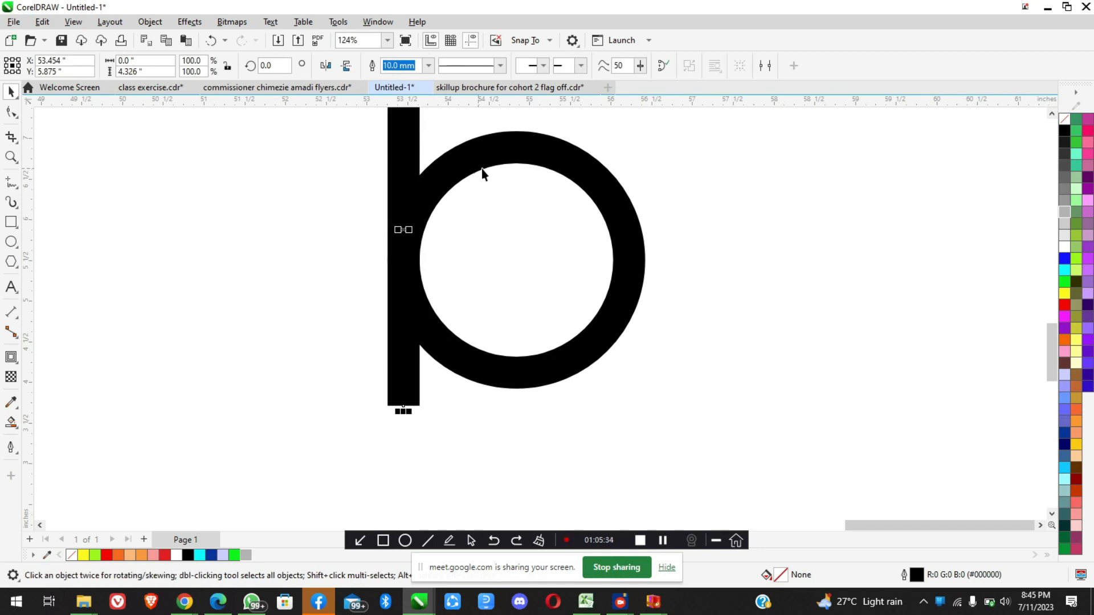
{"action": "right_click", "coordinate": [1076, 445]}
Examine closely how the yellow stem's right edge meets the inner edge of the black ring
{"action": "scroll", "coordinate": [422, 257], "scroll_direction": "up", "scroll_amount": 4}
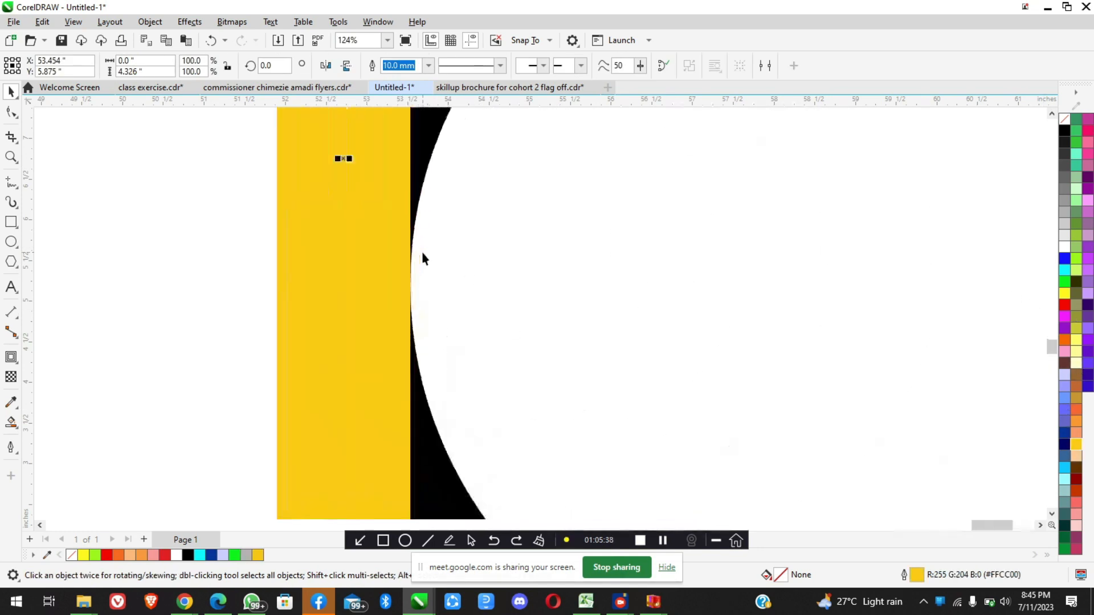
{"action": "scroll", "coordinate": [407, 278], "scroll_direction": "up", "scroll_amount": 5}
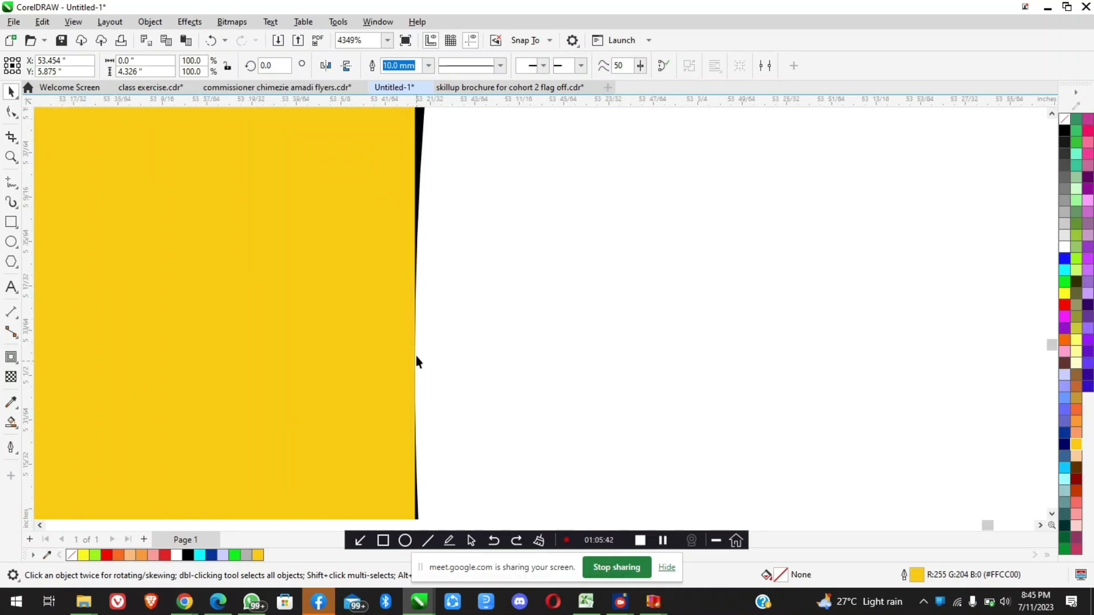
{"action": "scroll", "coordinate": [417, 307], "scroll_direction": "down", "scroll_amount": 8}
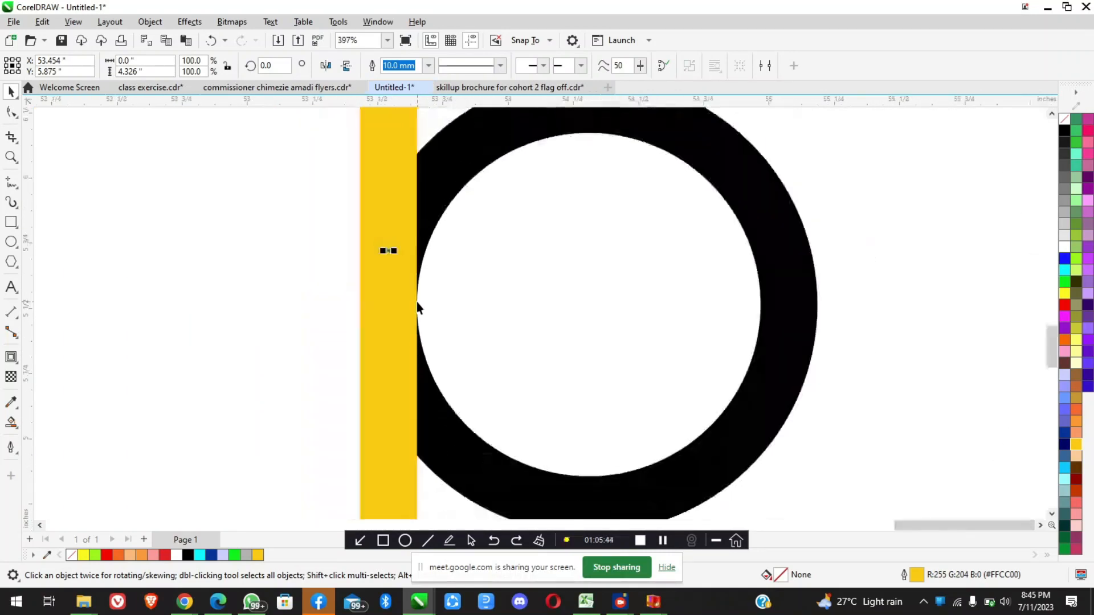
{"action": "scroll", "coordinate": [417, 308], "scroll_direction": "up", "scroll_amount": 4}
{"action": "scroll", "coordinate": [417, 307], "scroll_direction": "up", "scroll_amount": 2}
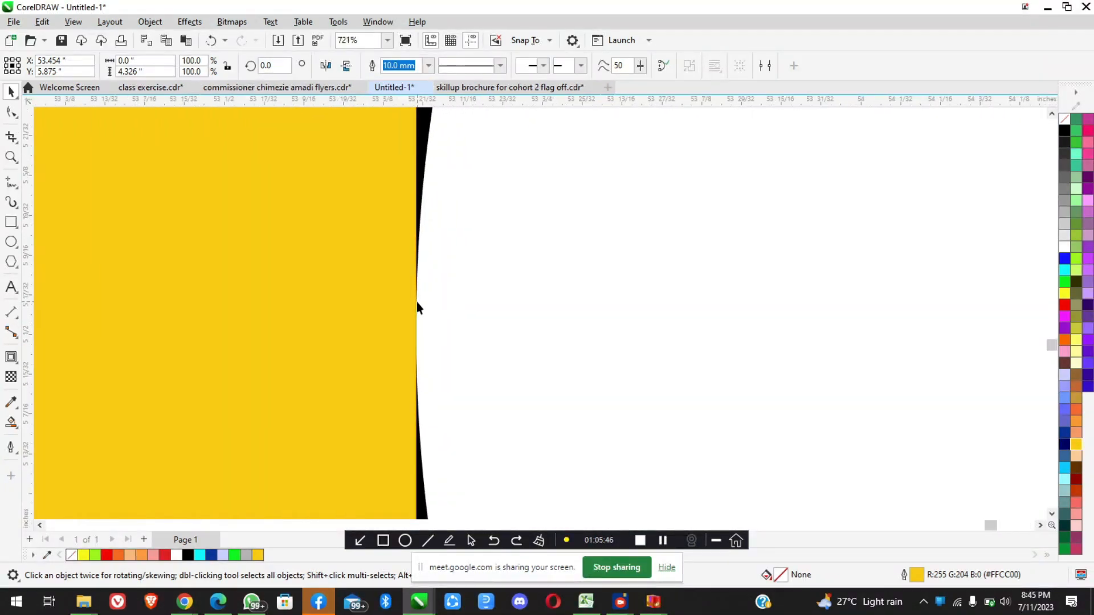
{"action": "scroll", "coordinate": [418, 308], "scroll_direction": "up", "scroll_amount": 1}
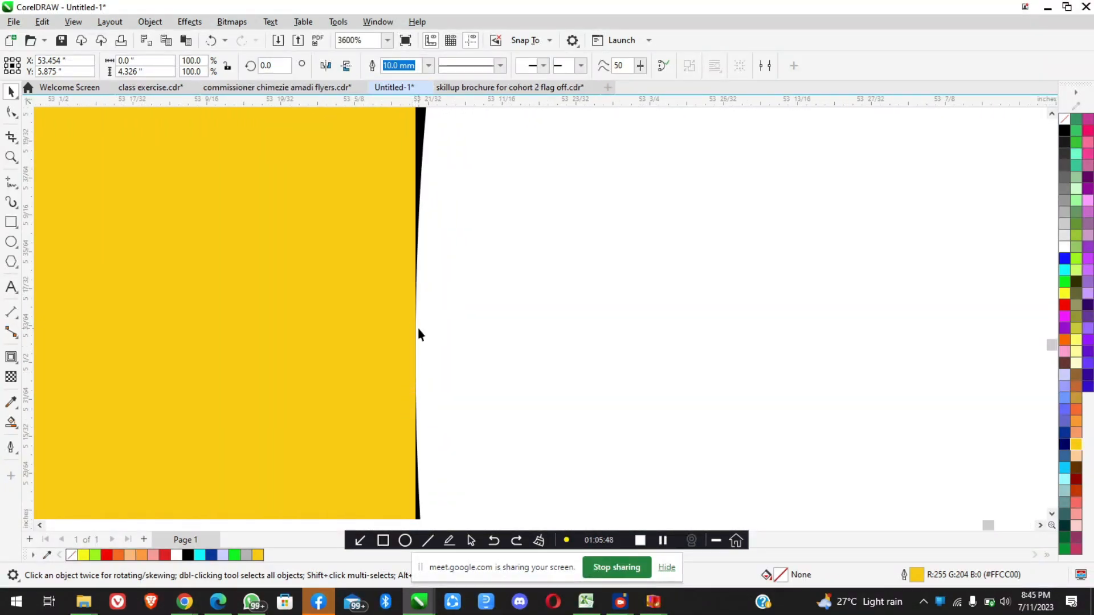
{"action": "scroll", "coordinate": [418, 338], "scroll_direction": "up", "scroll_amount": 1}
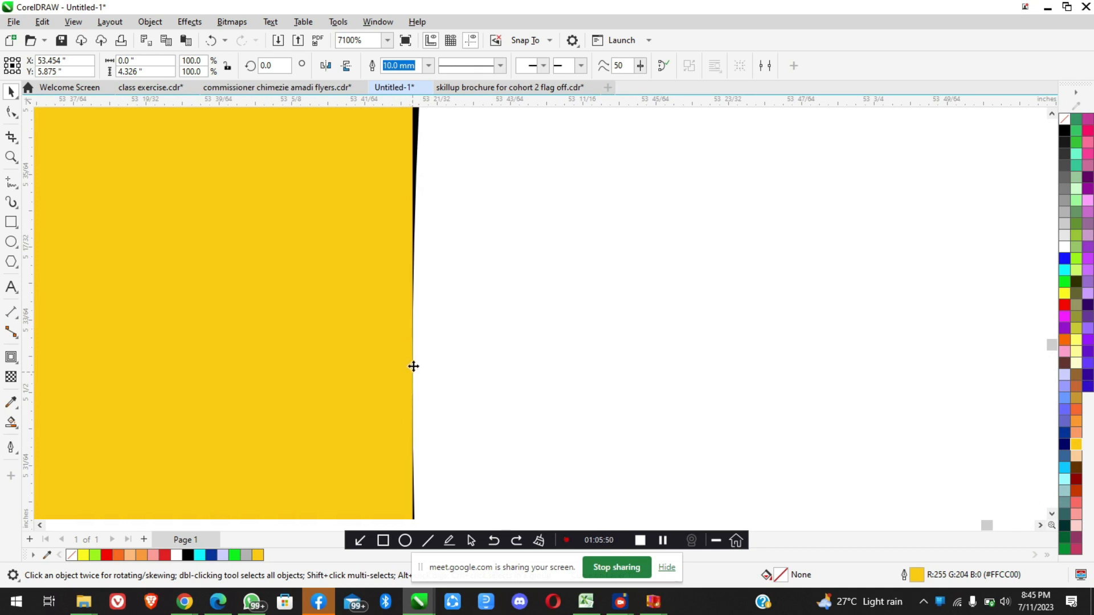
{"action": "scroll", "coordinate": [417, 359], "scroll_direction": "down", "scroll_amount": 4}
{"action": "scroll", "coordinate": [417, 359], "scroll_direction": "down", "scroll_amount": 1}
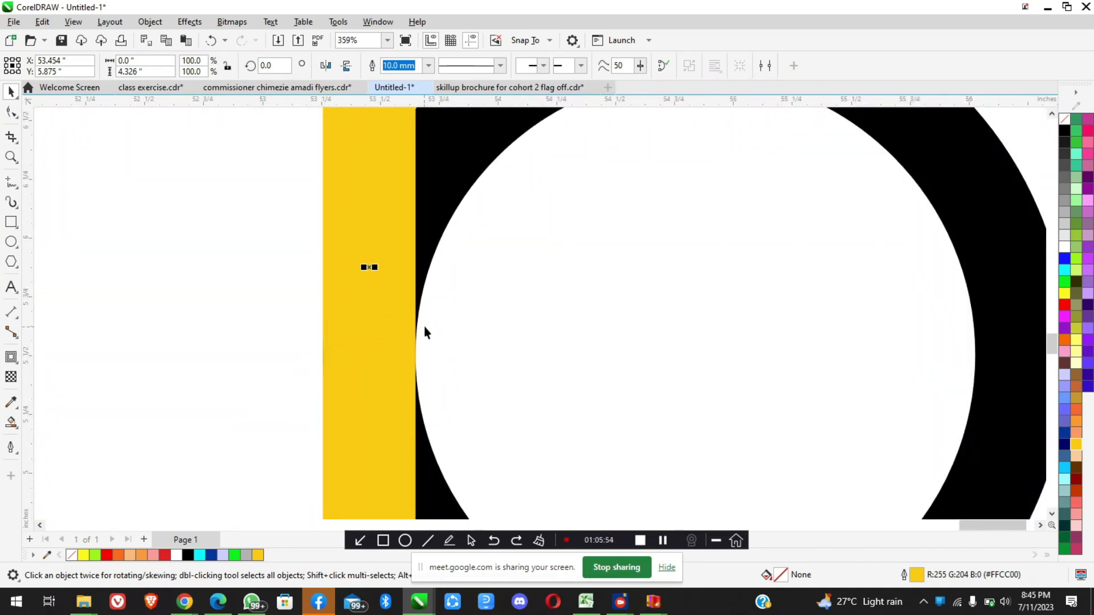
{"action": "scroll", "coordinate": [361, 337], "scroll_direction": "down", "scroll_amount": 1}
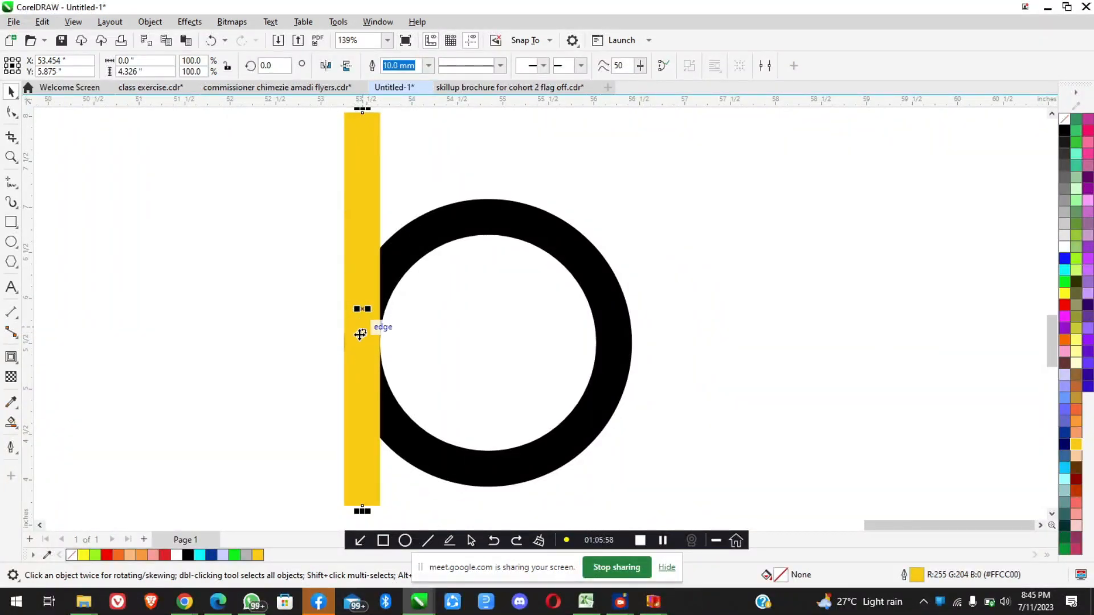
Set the yellow stem's outline width to 12 mm and send it behind the black ring
{"action": "left_click", "coordinate": [428, 66]}
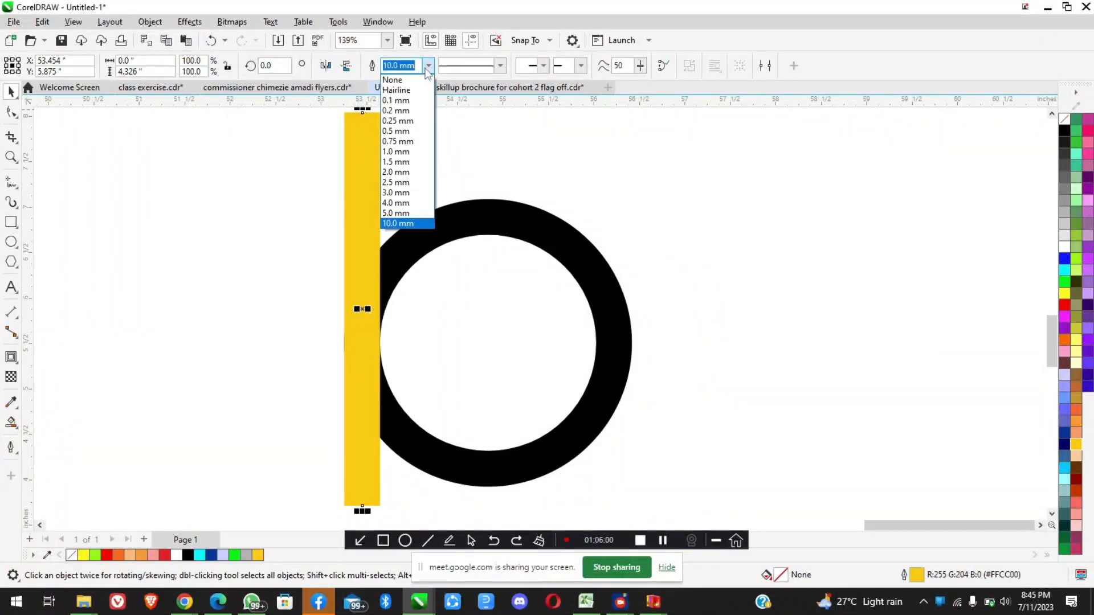
{"action": "left_click", "coordinate": [421, 67]}
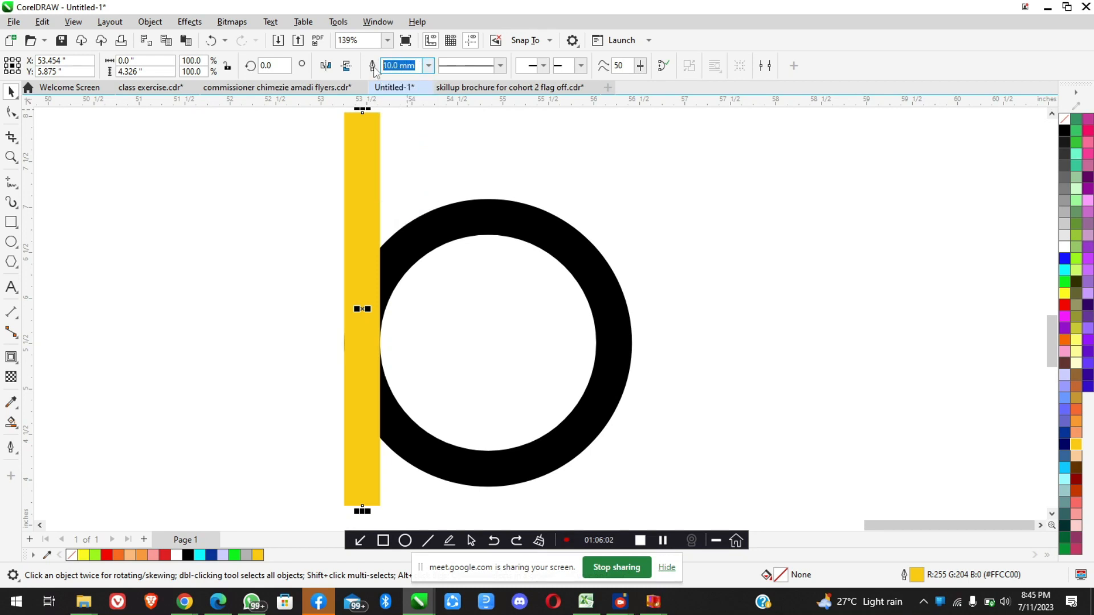
{"action": "type", "text": "12"}
{"action": "key", "text": "Return"}
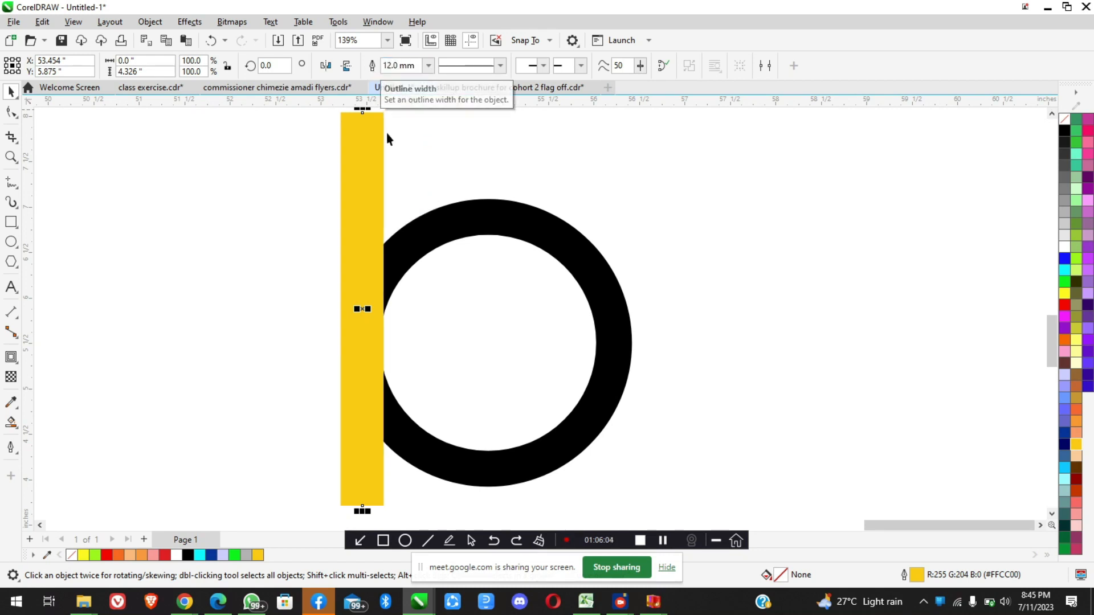
{"action": "key", "text": "shift+Page_Down"}
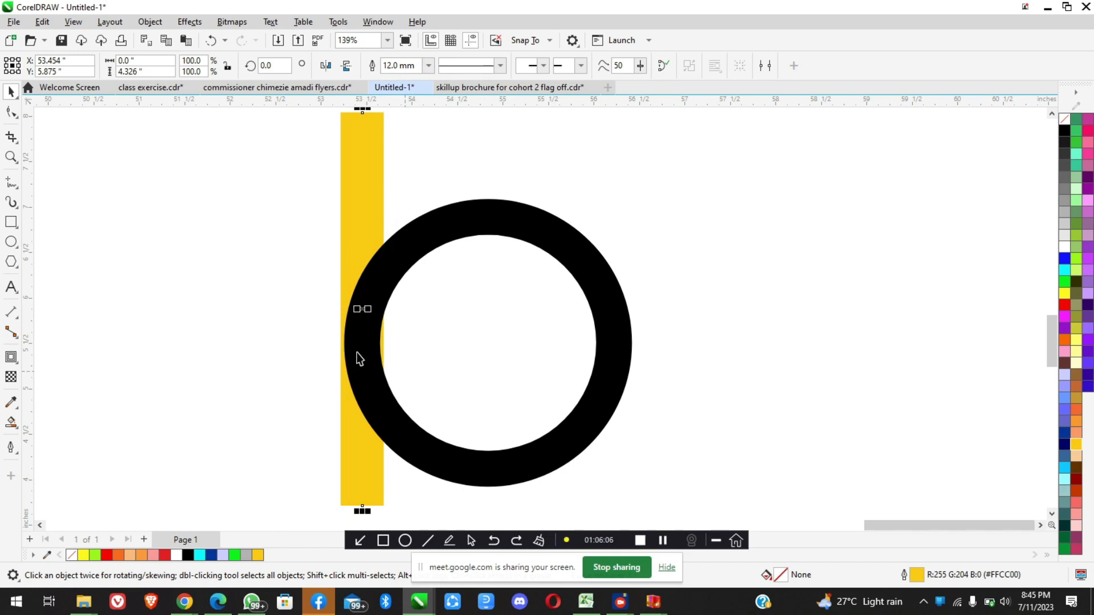
{"action": "scroll", "coordinate": [359, 358], "scroll_direction": "up", "scroll_amount": 3}
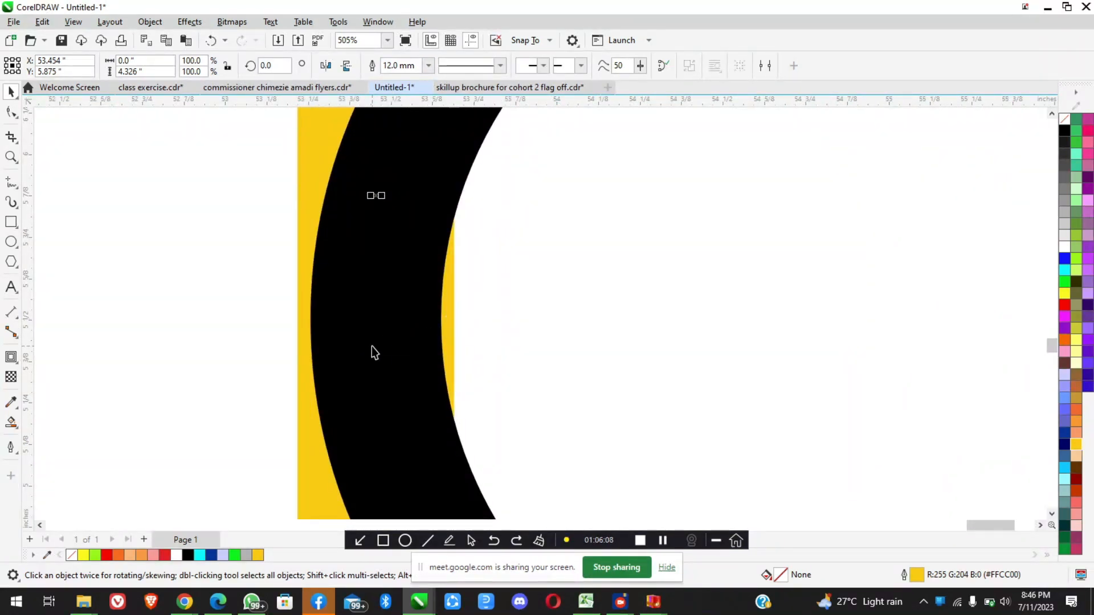
{"action": "scroll", "coordinate": [373, 352], "scroll_direction": "up", "scroll_amount": 2}
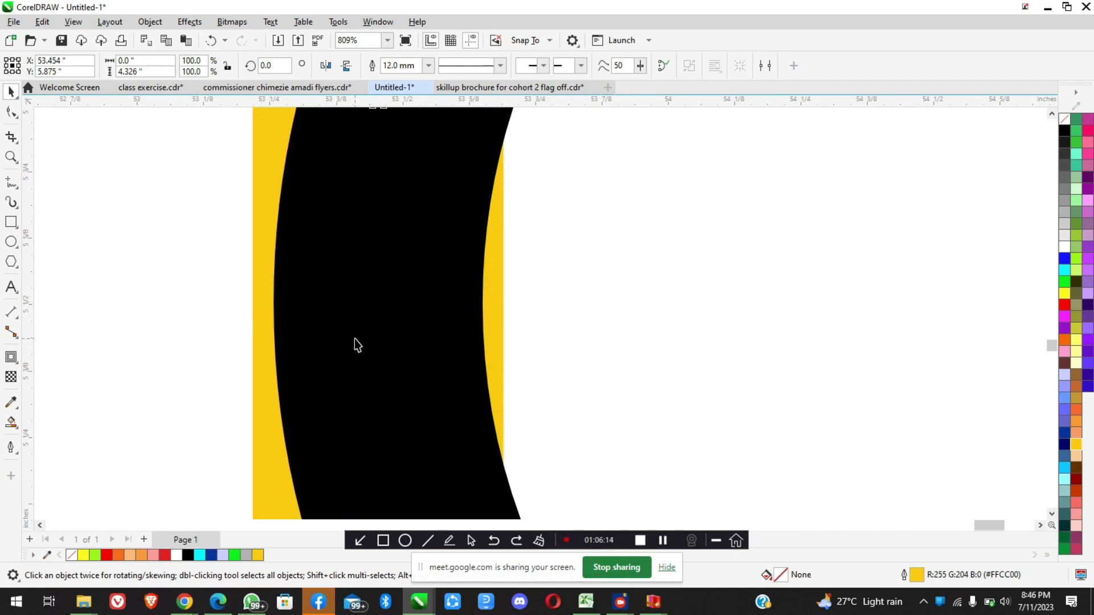
Undo sending the yellow stem behind the ring and its outline width change
{"action": "scroll", "coordinate": [354, 344], "scroll_direction": "down", "scroll_amount": 4}
{"action": "key", "text": "ctrl+z"}
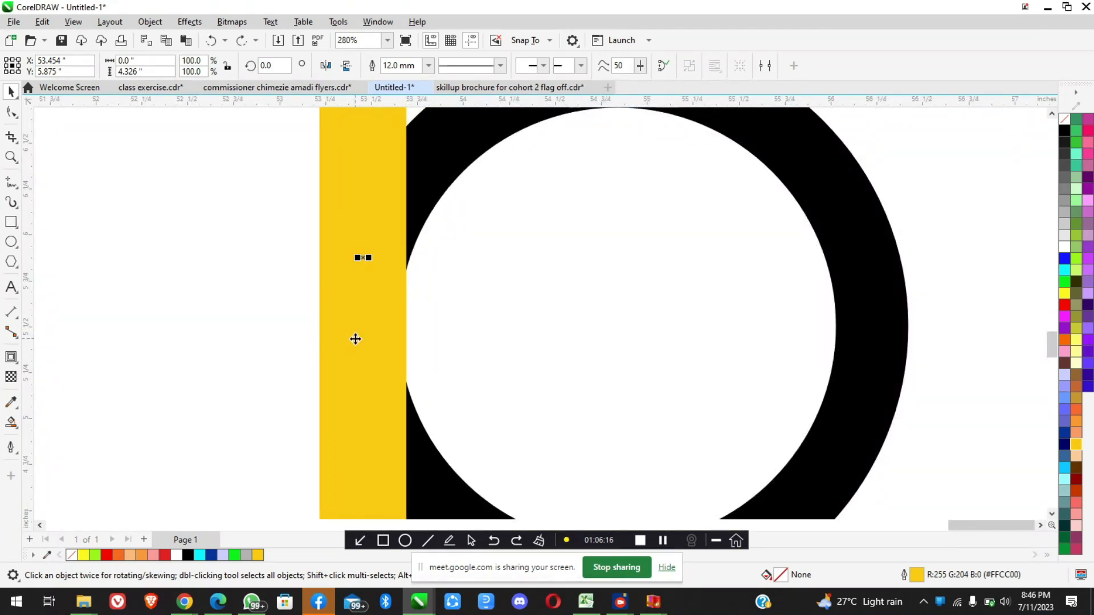
{"action": "scroll", "coordinate": [370, 322], "scroll_direction": "down", "scroll_amount": 3}
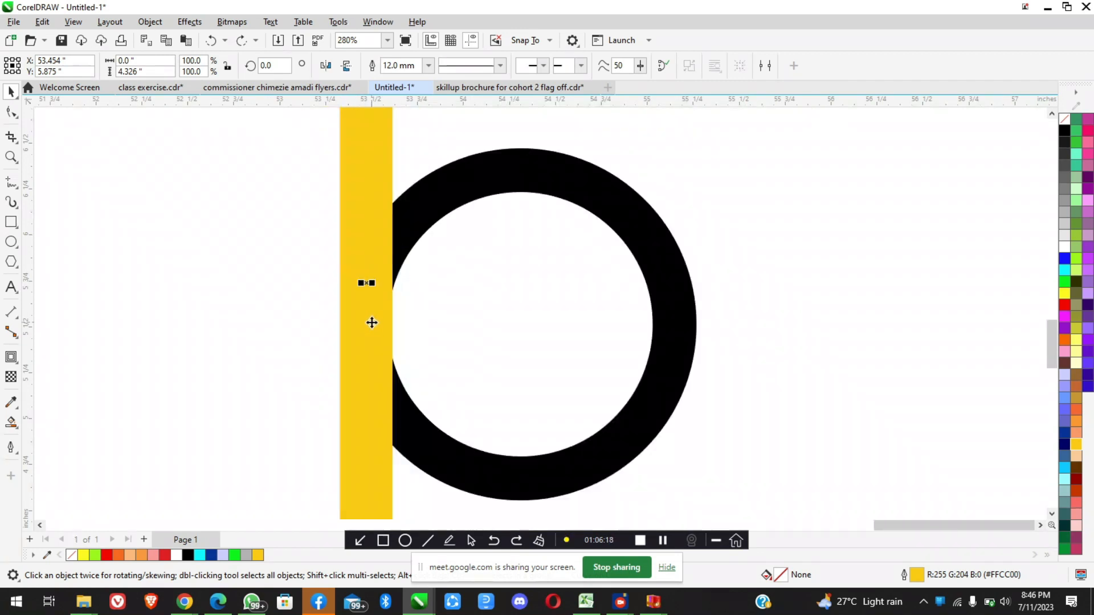
Set the yellow stem's outline width to 5 mm and compare it with the black ring's thickness
{"action": "left_click", "coordinate": [399, 65]}
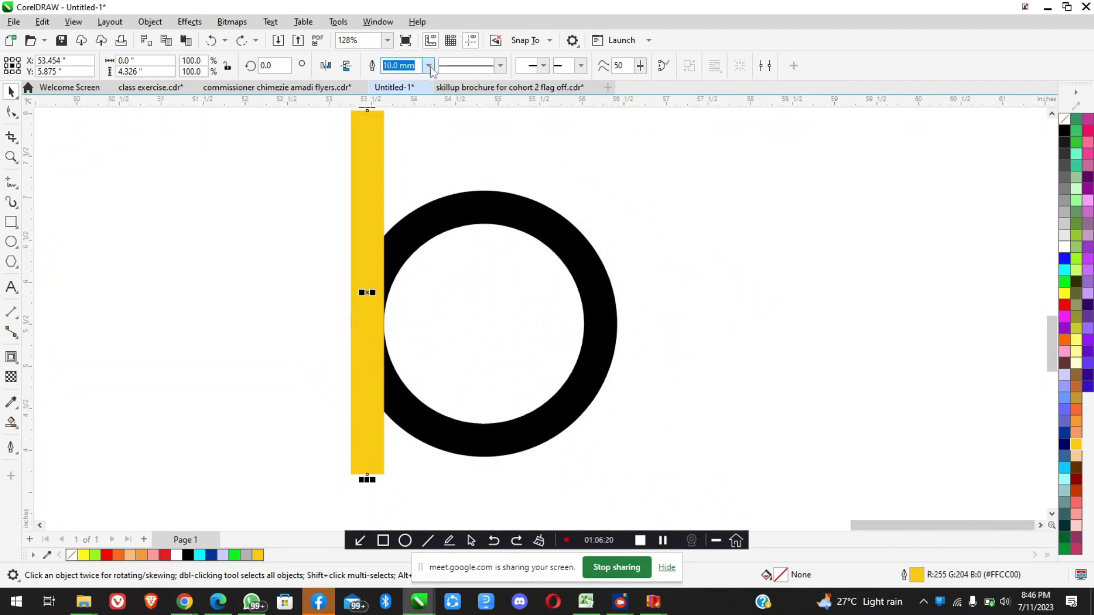
{"action": "left_click", "coordinate": [428, 66]}
{"action": "left_click", "coordinate": [397, 214]}
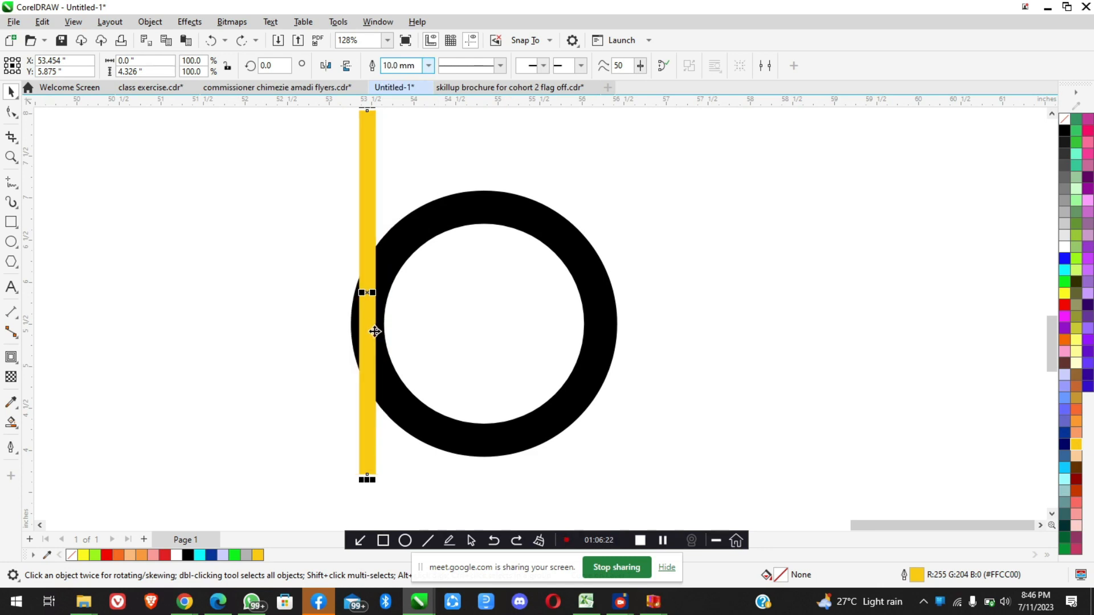
{"action": "scroll", "coordinate": [371, 330], "scroll_direction": "up", "scroll_amount": 3}
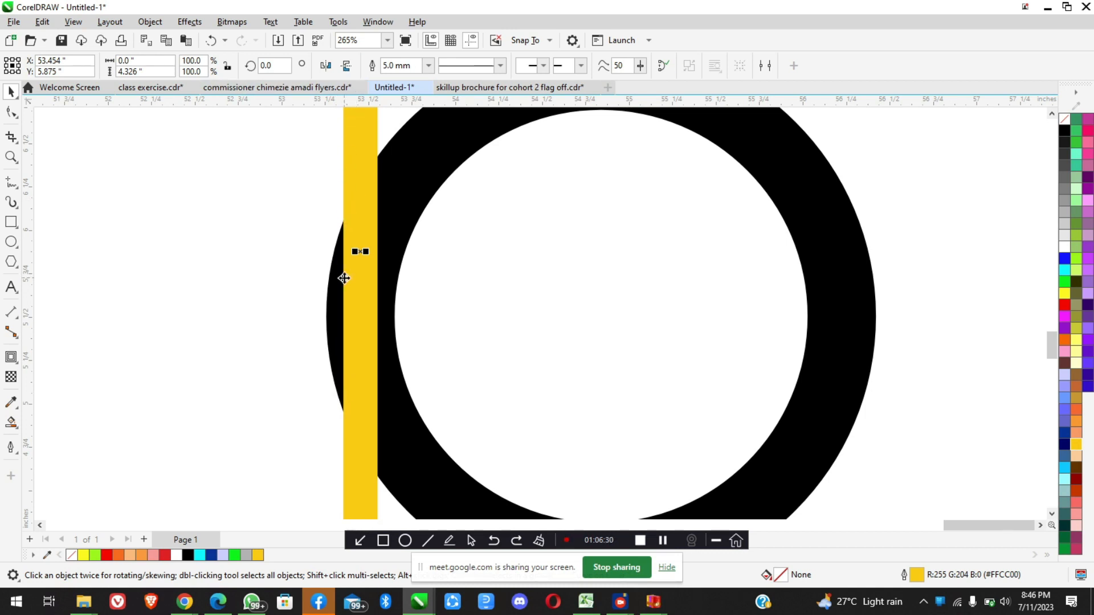
{"action": "scroll", "coordinate": [347, 272], "scroll_direction": "down", "scroll_amount": 5}
{"action": "scroll", "coordinate": [348, 267], "scroll_direction": "up", "scroll_amount": 6}
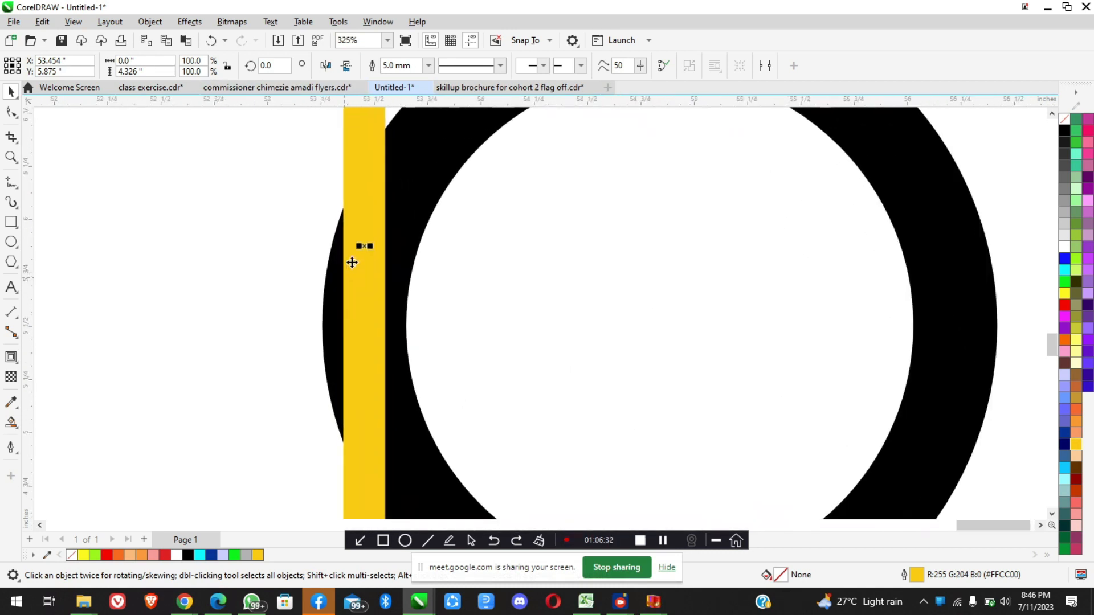
{"action": "scroll", "coordinate": [362, 246], "scroll_direction": "down", "scroll_amount": 5}
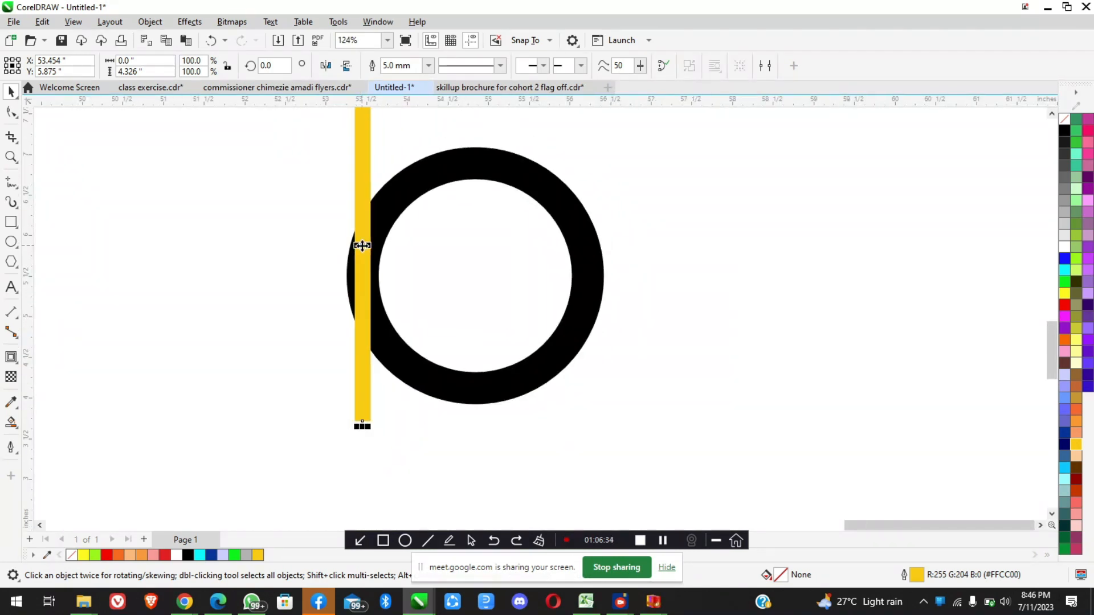
Recolour the vertical stem's outline to black (#000000)
{"action": "scroll", "coordinate": [363, 245], "scroll_direction": "down", "scroll_amount": 2}
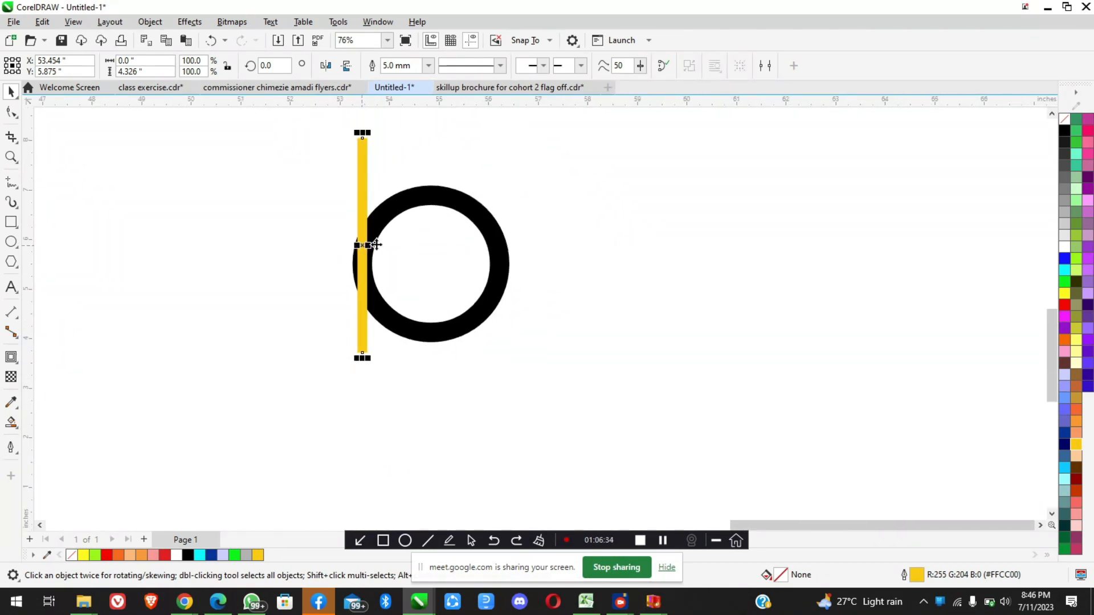
{"action": "left_click", "coordinate": [1064, 132]}
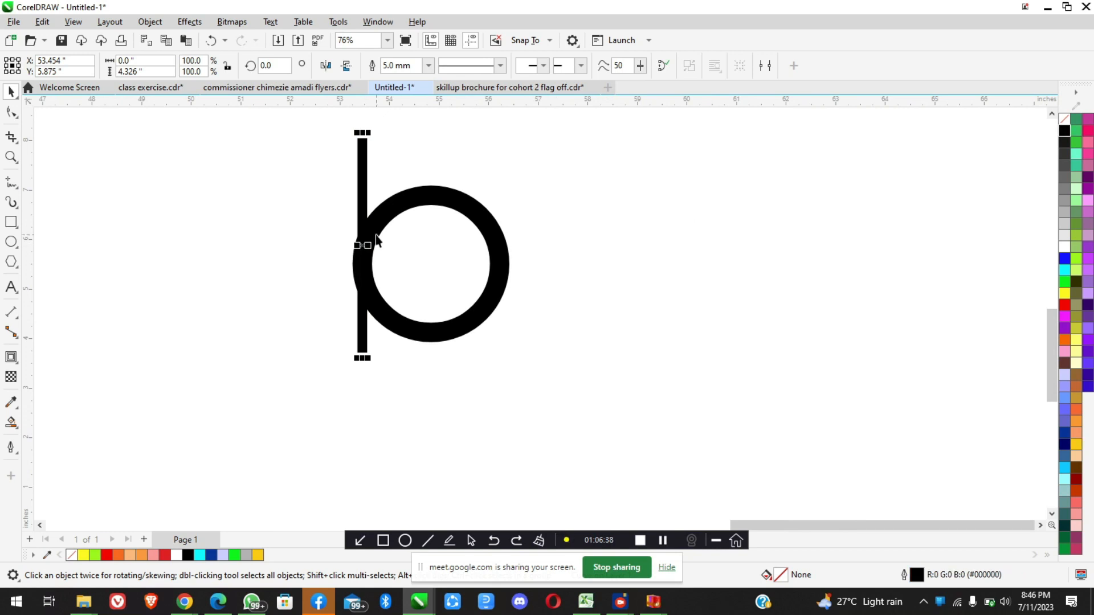
{"action": "scroll", "coordinate": [379, 240], "scroll_direction": "up", "scroll_amount": 4}
{"action": "scroll", "coordinate": [379, 288], "scroll_direction": "down", "scroll_amount": 2}
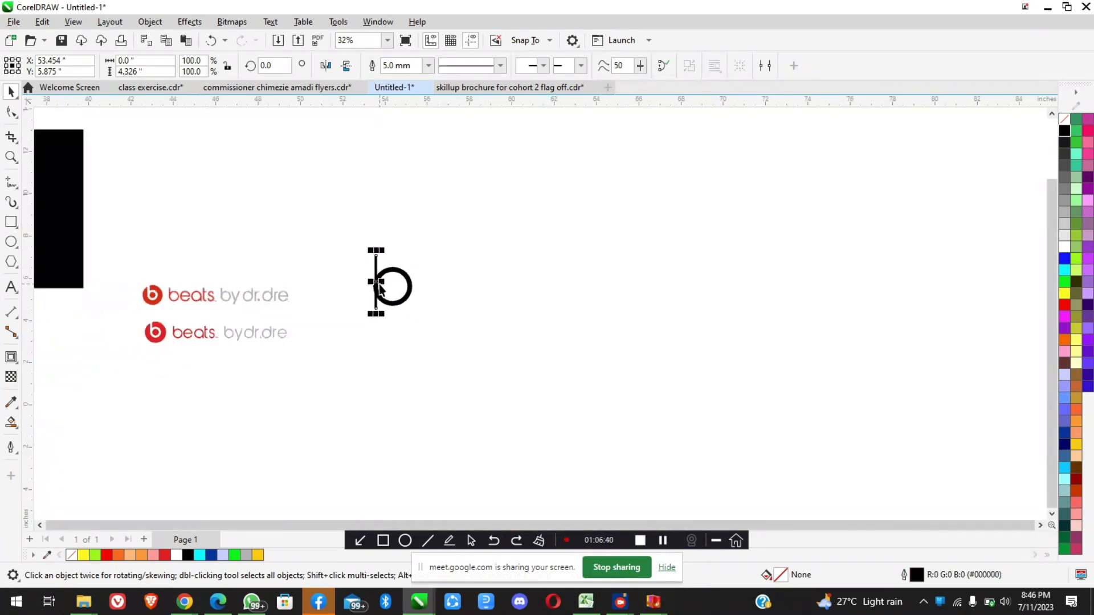
Examine how the stem joins the bowl of the b in both Beats by Dr. Dre reference logos
{"action": "scroll", "coordinate": [121, 299], "scroll_direction": "up", "scroll_amount": 4}
{"action": "scroll", "coordinate": [122, 301], "scroll_direction": "up", "scroll_amount": 2}
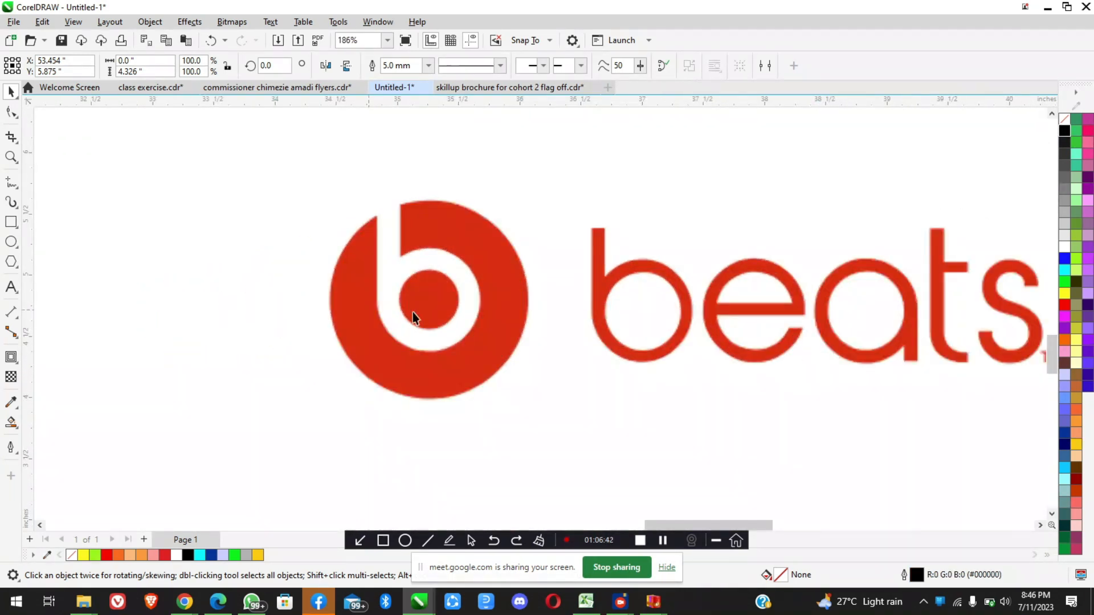
{"action": "scroll", "coordinate": [455, 315], "scroll_direction": "down", "scroll_amount": 3}
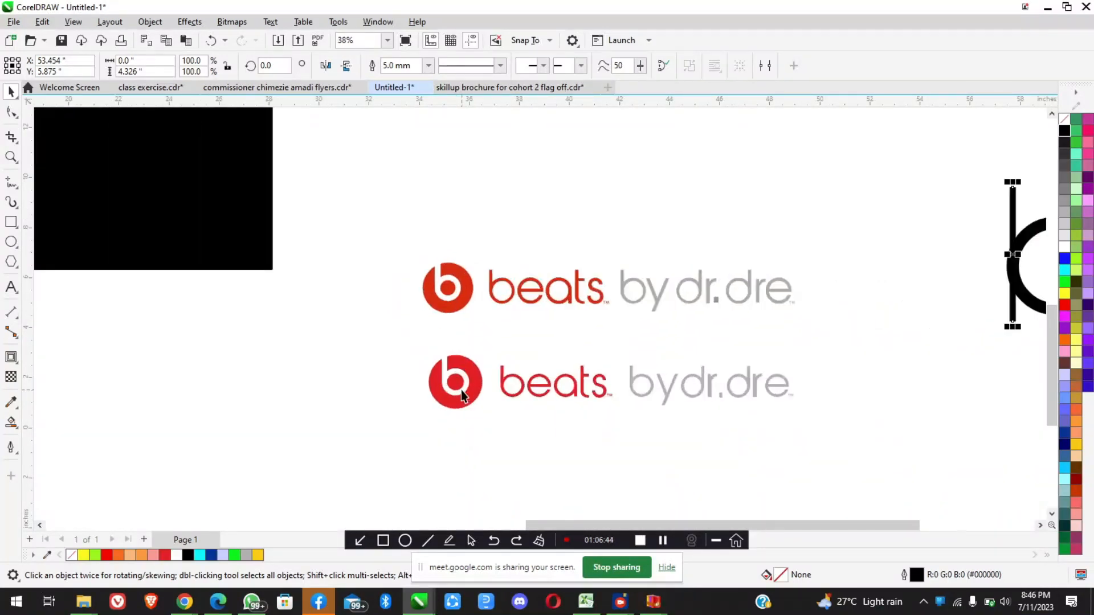
{"action": "scroll", "coordinate": [460, 390], "scroll_direction": "up", "scroll_amount": 4}
{"action": "scroll", "coordinate": [461, 391], "scroll_direction": "up", "scroll_amount": 2}
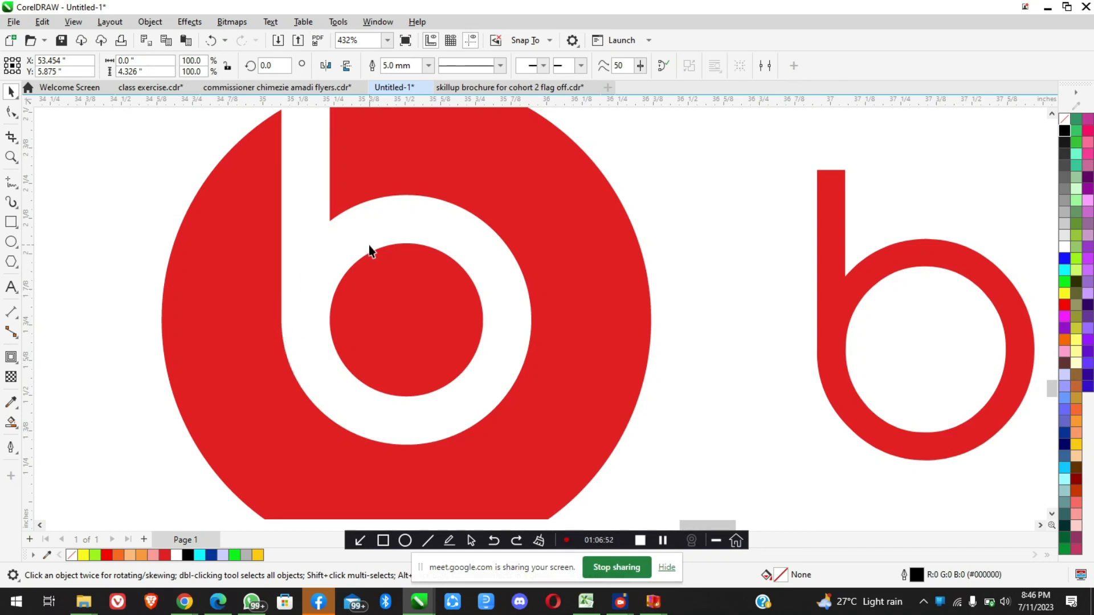
{"action": "scroll", "coordinate": [345, 227], "scroll_direction": "down", "scroll_amount": 4}
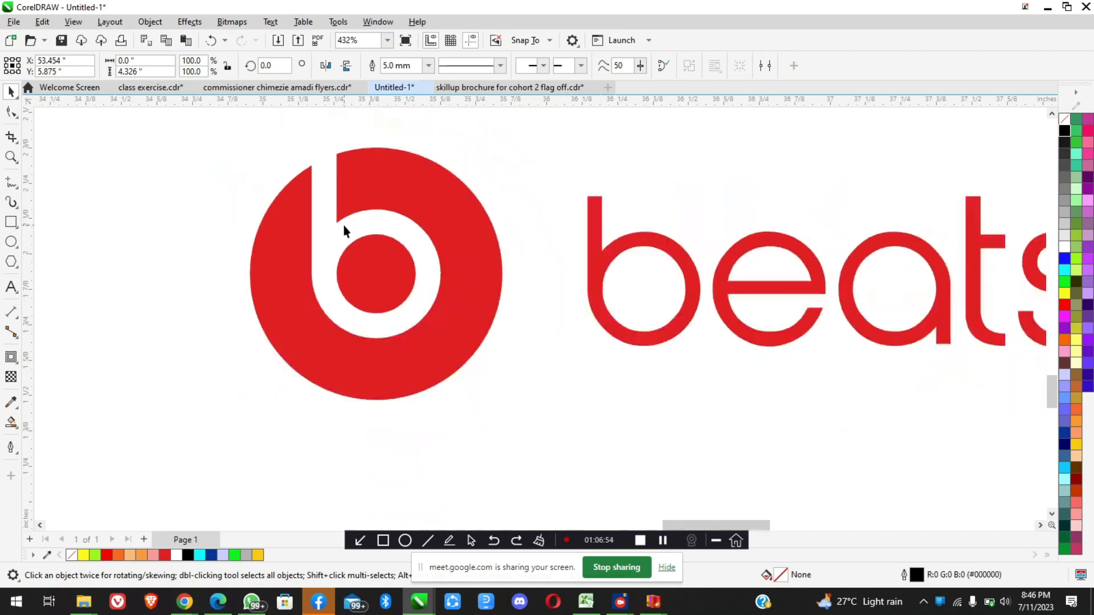
{"action": "scroll", "coordinate": [345, 228], "scroll_direction": "down", "scroll_amount": 6}
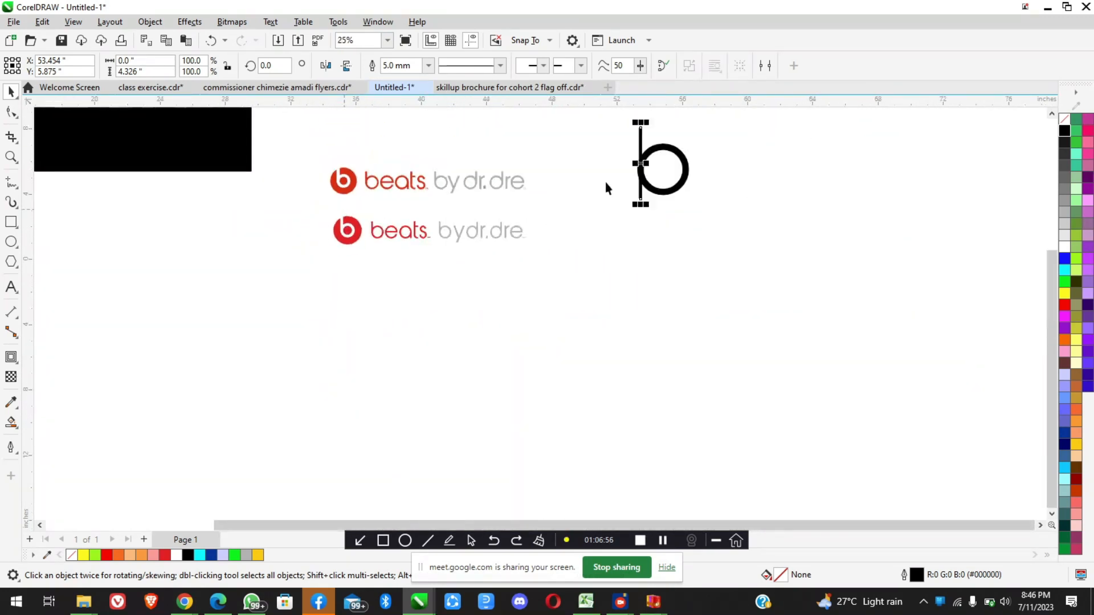
Inspect where the black stem meets the ring and set the stem's outline width to 10 mm
{"action": "scroll", "coordinate": [670, 147], "scroll_direction": "up", "scroll_amount": 2}
{"action": "scroll", "coordinate": [570, 319], "scroll_direction": "up", "scroll_amount": 2}
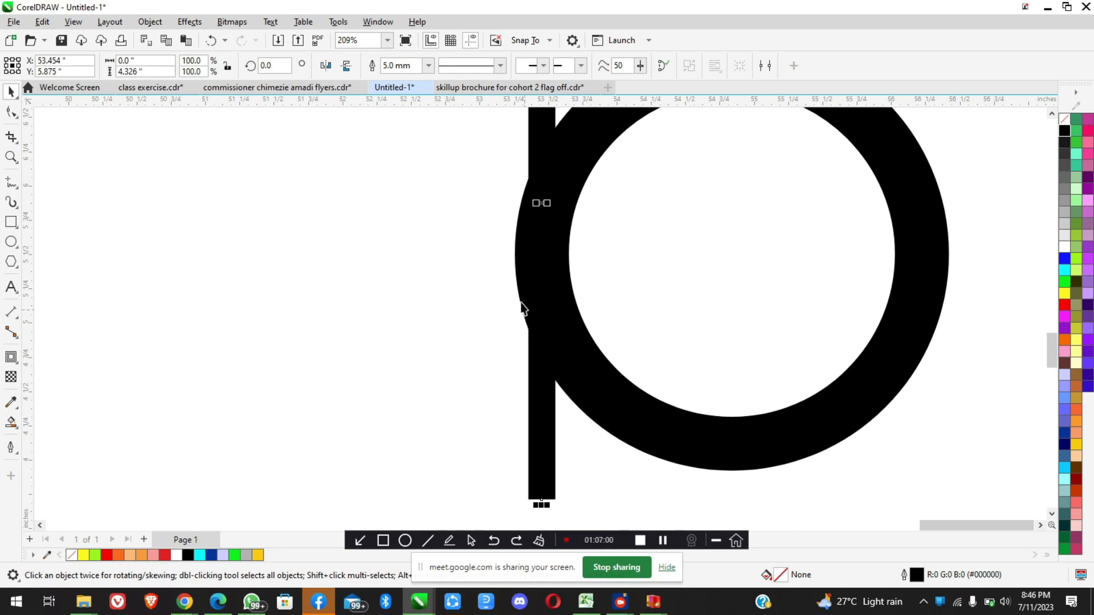
{"action": "scroll", "coordinate": [526, 194], "scroll_direction": "up", "scroll_amount": 4}
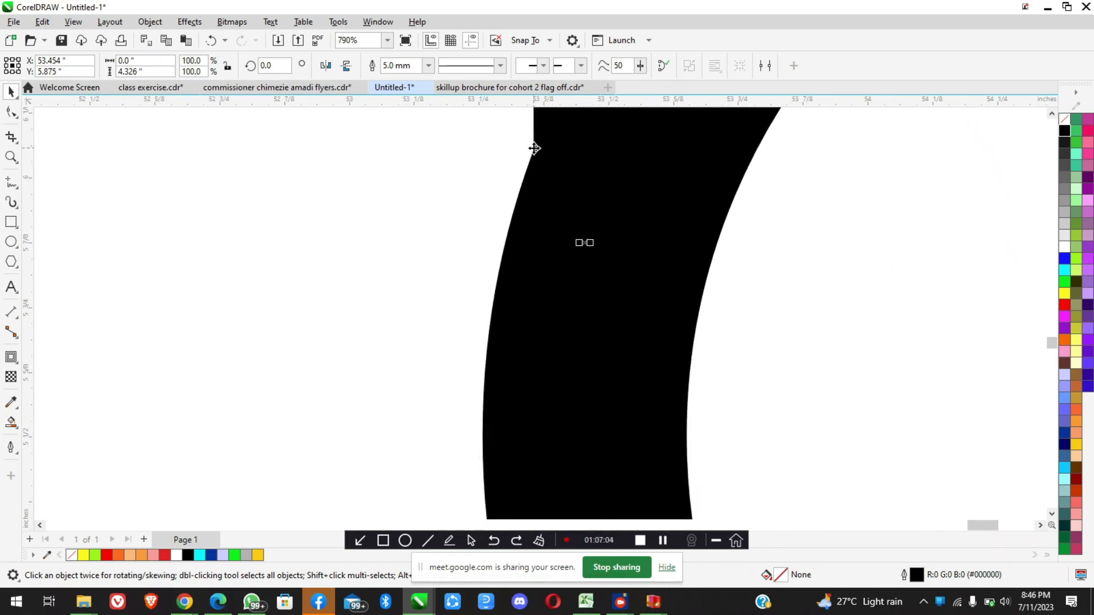
{"action": "scroll", "coordinate": [541, 188], "scroll_direction": "down", "scroll_amount": 3}
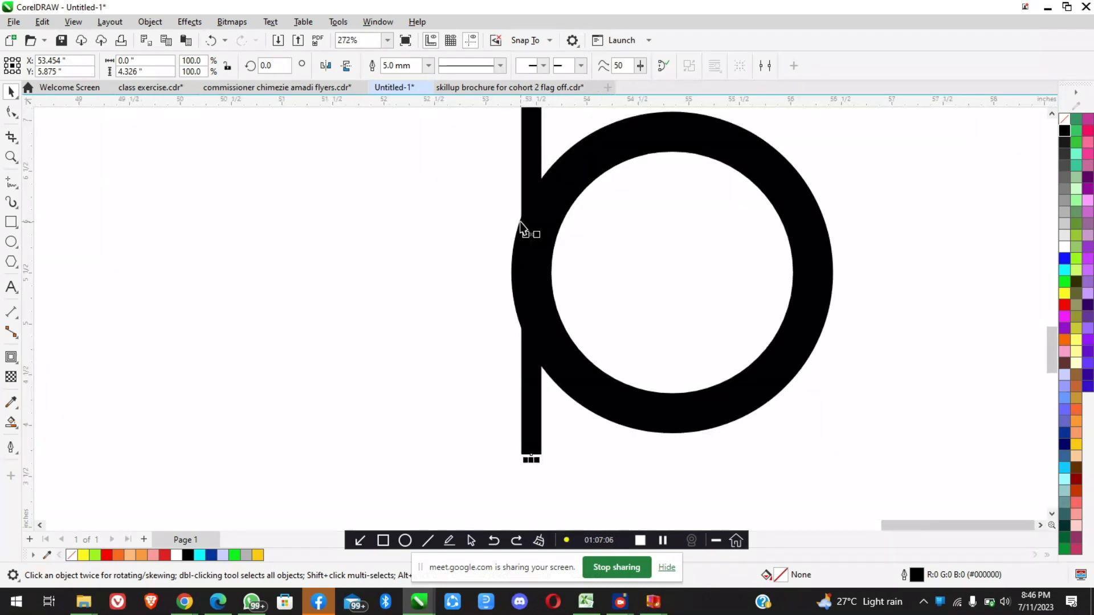
{"action": "left_click", "coordinate": [428, 65]}
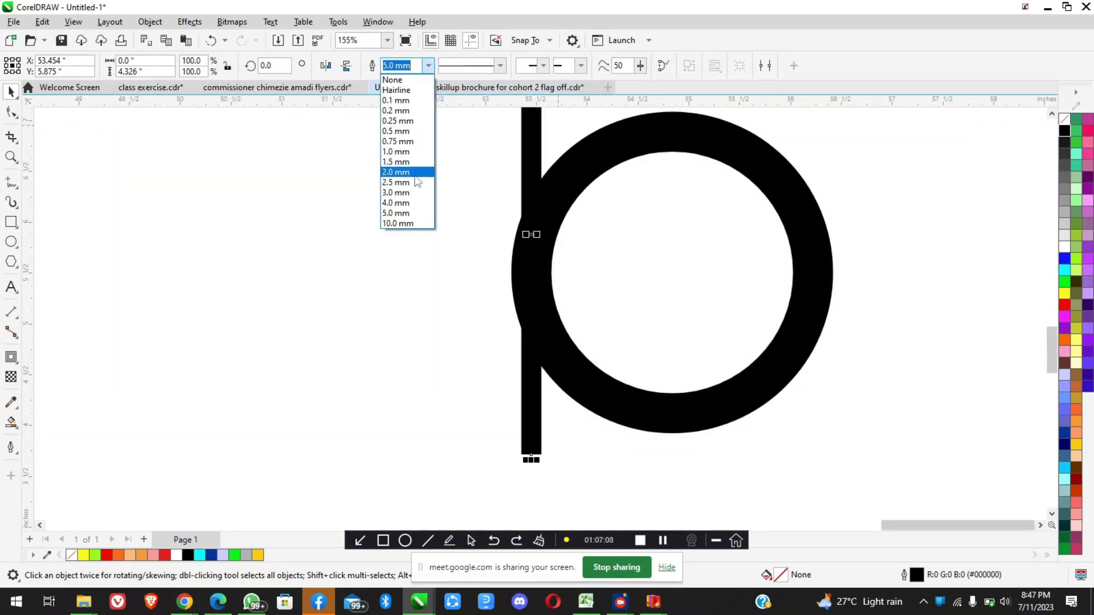
{"action": "left_click", "coordinate": [406, 224]}
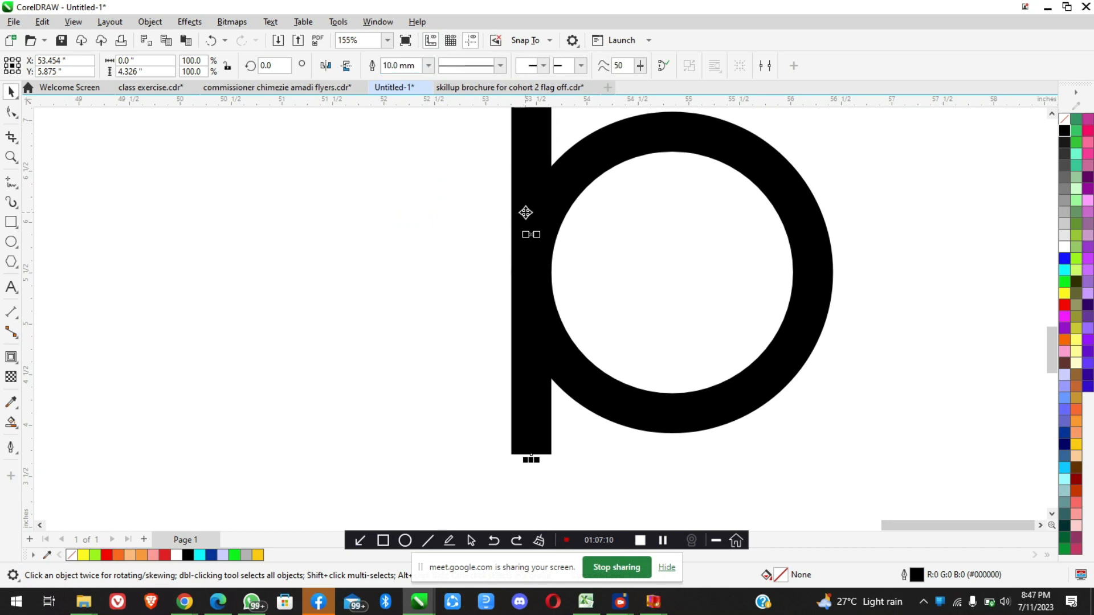
{"action": "scroll", "coordinate": [524, 213], "scroll_direction": "up", "scroll_amount": 2}
{"action": "scroll", "coordinate": [524, 212], "scroll_direction": "down", "scroll_amount": 1}
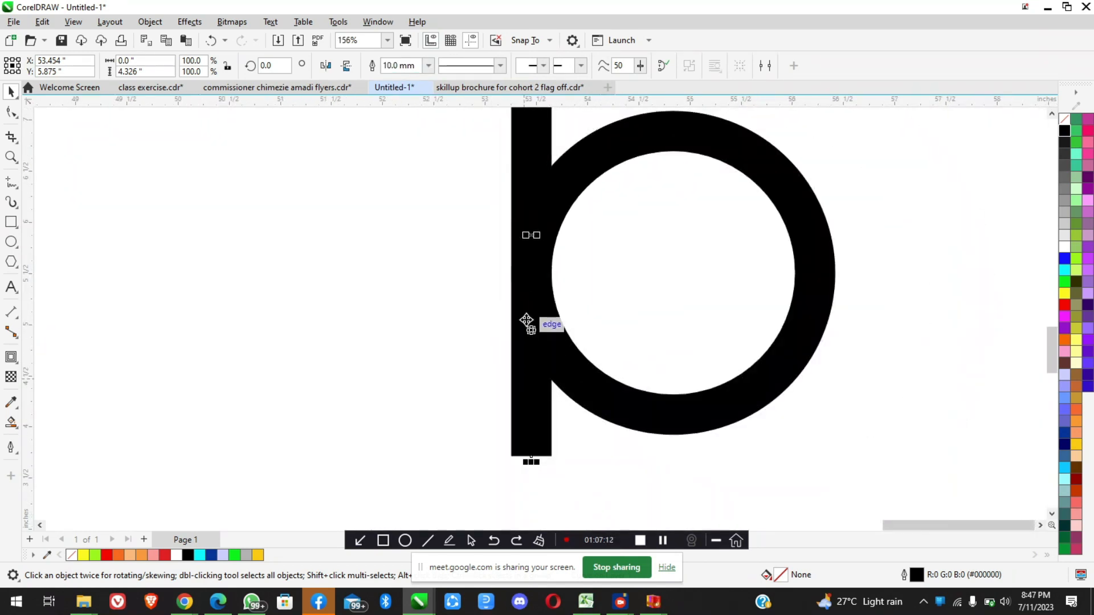
Delete the practice b, including both the ring and the vertical stem
{"action": "scroll", "coordinate": [524, 318], "scroll_direction": "down", "scroll_amount": 1}
{"action": "scroll", "coordinate": [598, 414], "scroll_direction": "down", "scroll_amount": 3}
{"action": "left_click", "coordinate": [617, 311]}
{"action": "scroll", "coordinate": [617, 312], "scroll_direction": "down", "scroll_amount": 1}
{"action": "left_click_drag", "start_coordinate": [527, 245], "coordinate": [505, 203]}
{"action": "key", "text": "Delete"}
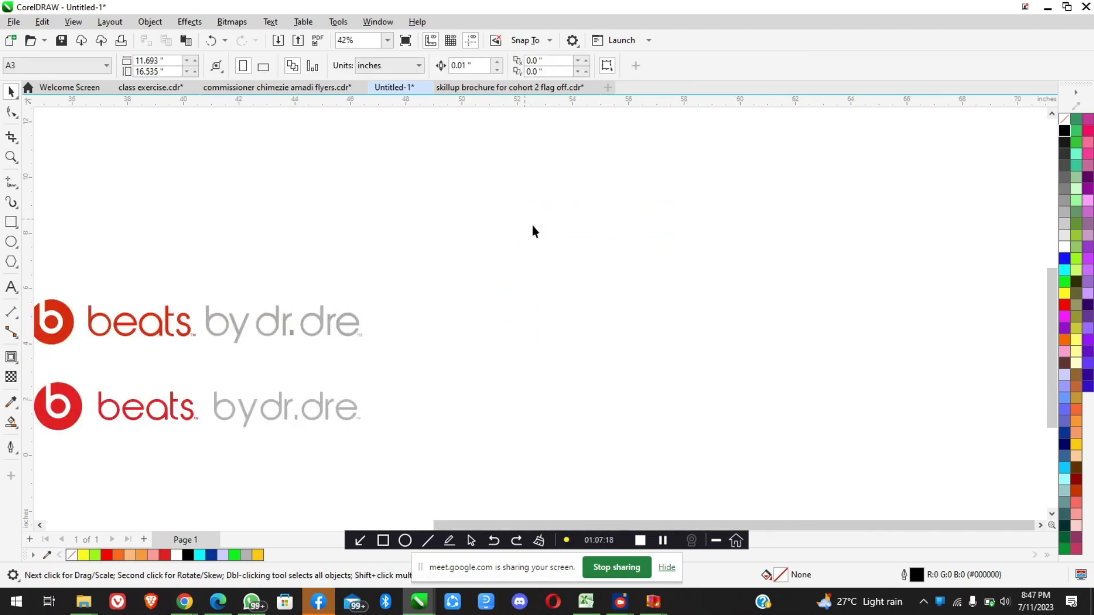
Switch to the Google Meet call window in Chrome
{"action": "scroll", "coordinate": [616, 288], "scroll_direction": "down", "scroll_amount": 3}
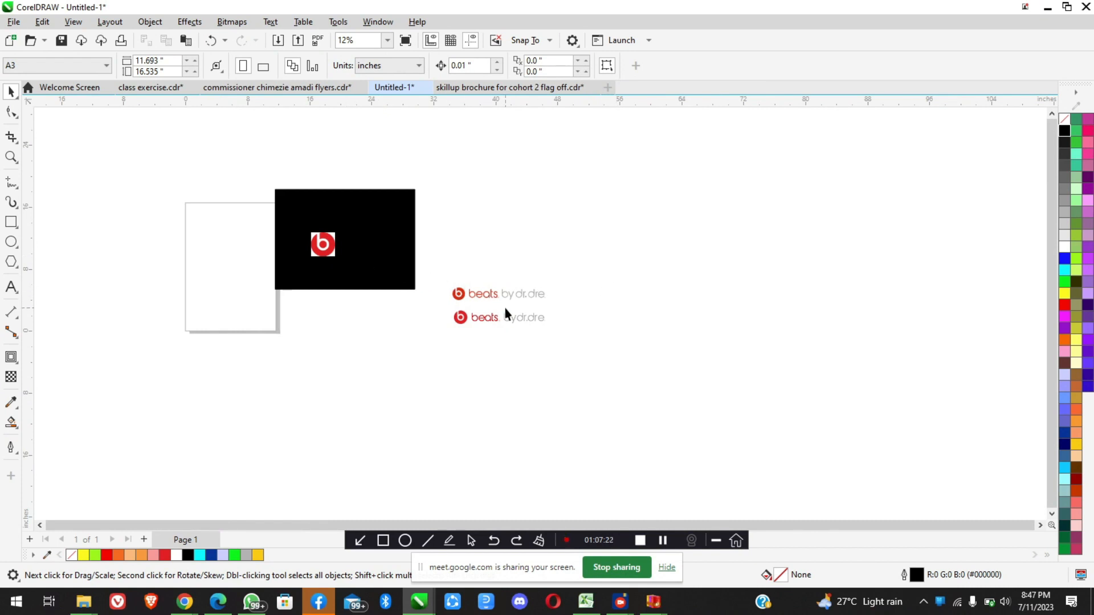
{"action": "scroll", "coordinate": [505, 312], "scroll_direction": "up", "scroll_amount": 2}
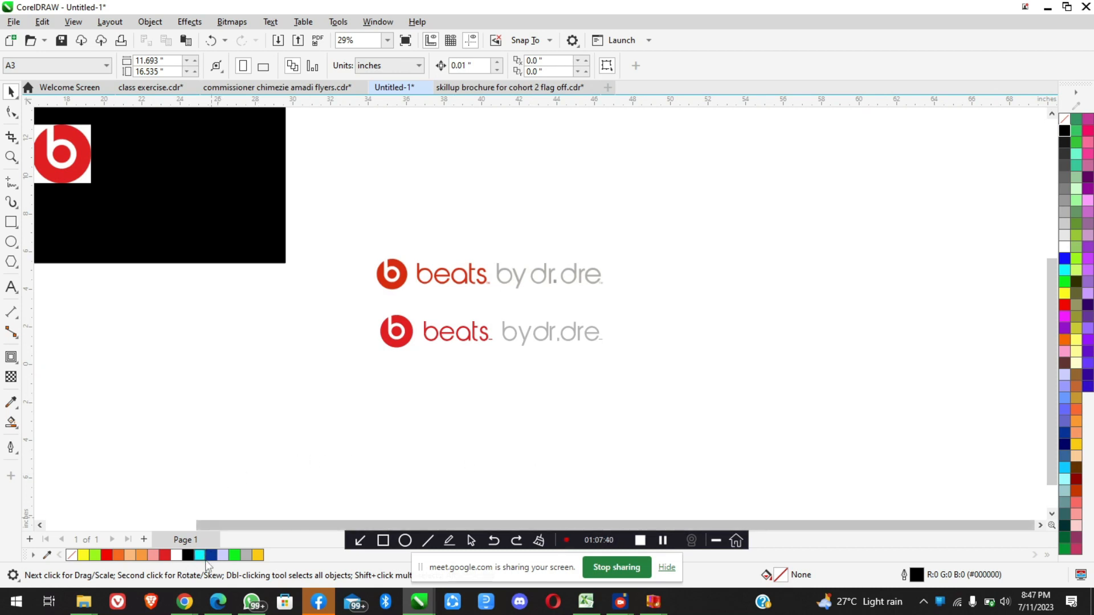
{"action": "mouse_move", "coordinate": [193, 607]}
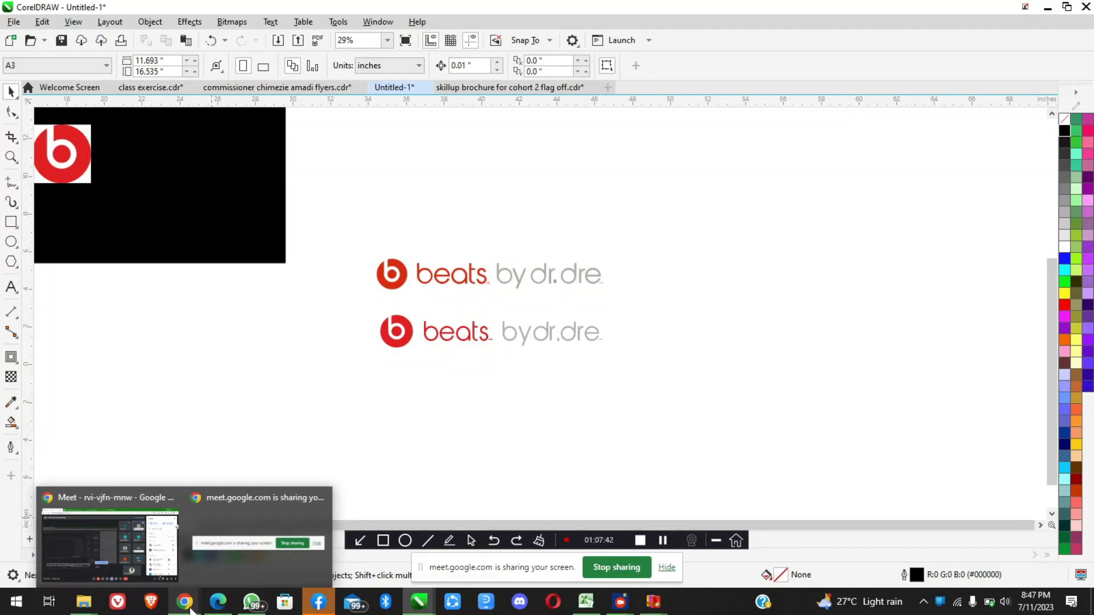
{"action": "left_click", "coordinate": [132, 544]}
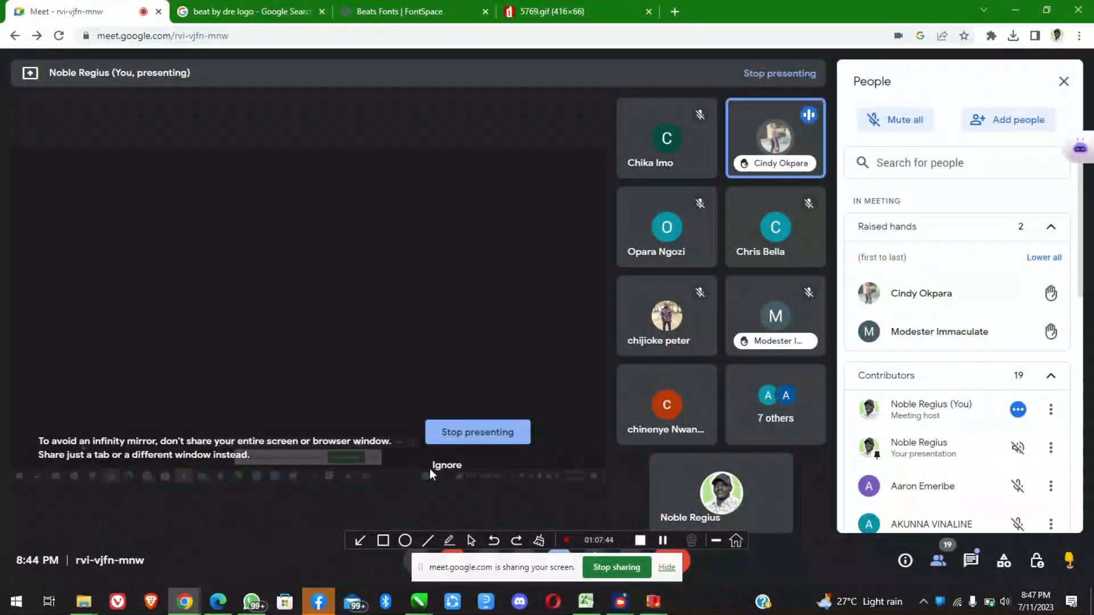